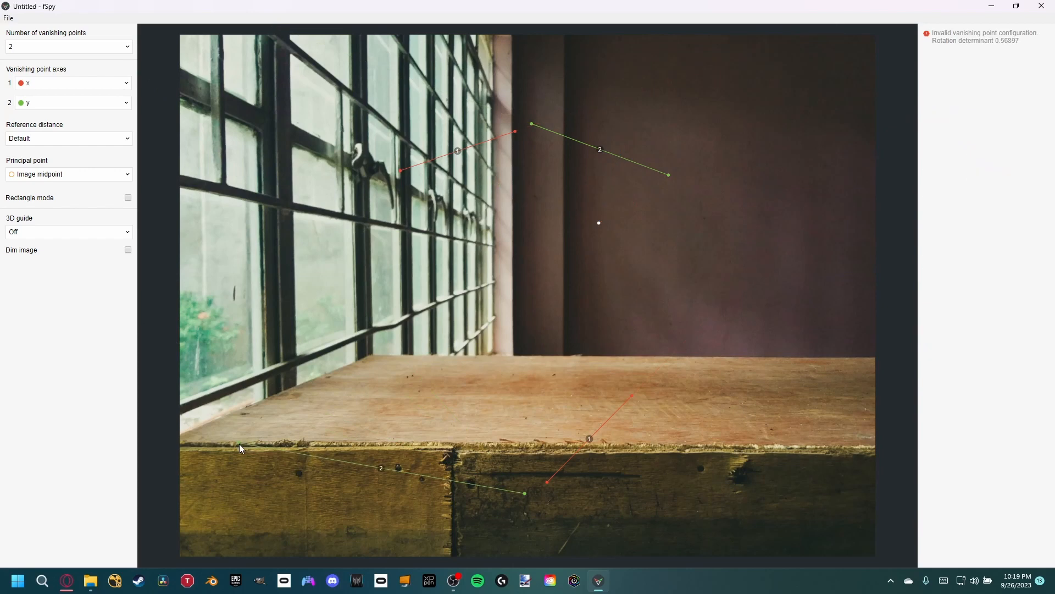
# - Align the two y-axis vanishing lines with the front and back edges of the wooden tabletop
pyautogui.moveTo(525, 493); pyautogui.dragTo(646, 445)
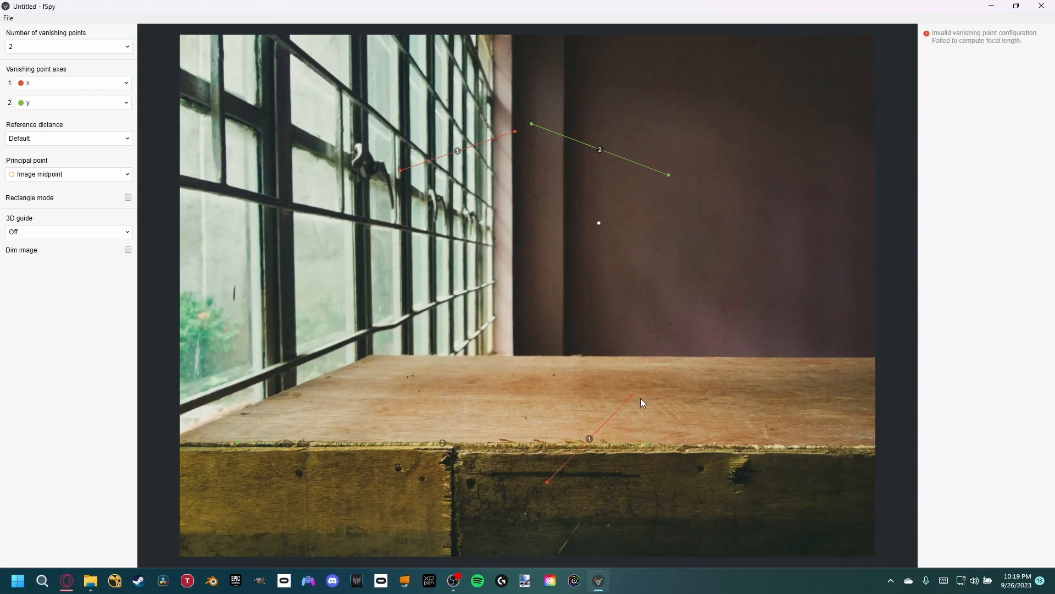
pyautogui.moveTo(529, 124); pyautogui.dragTo(416, 355)
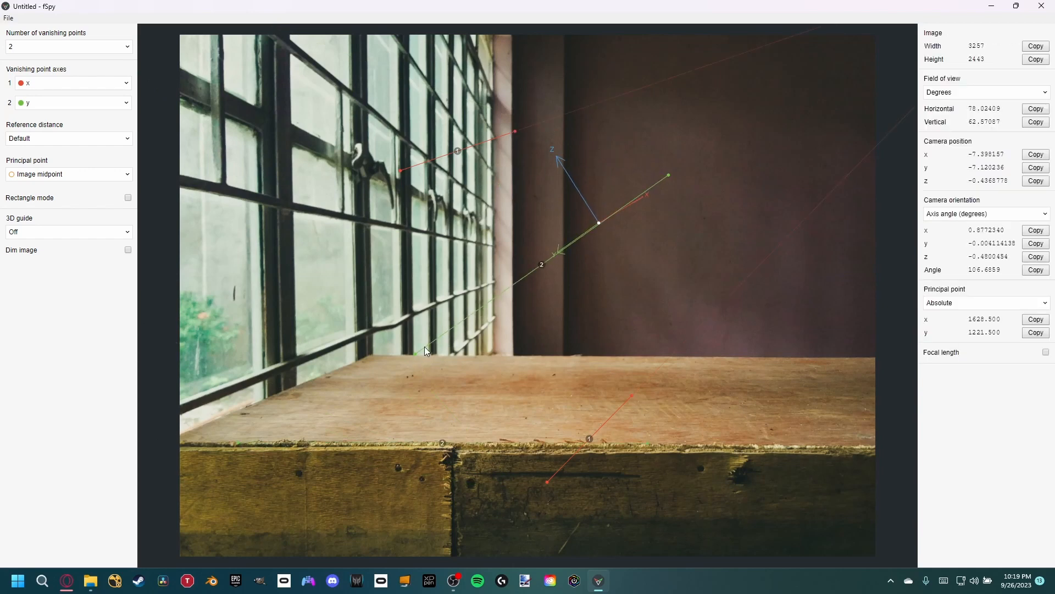
pyautogui.moveTo(669, 177); pyautogui.dragTo(667, 358)
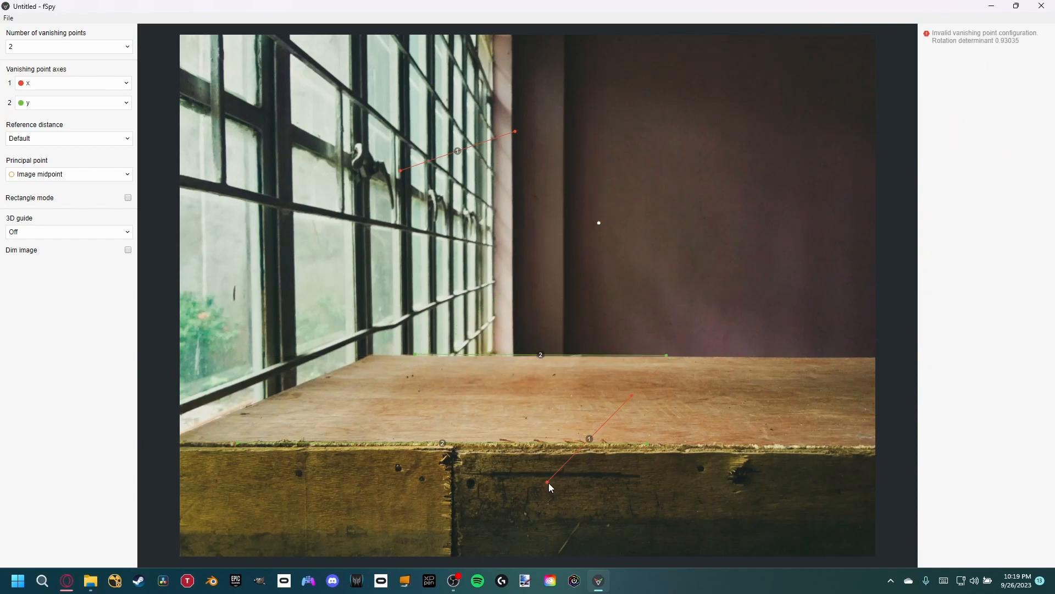
# - Align the two x-axis vanishing lines with the lower and middle horizontal rails of the window frame
pyautogui.moveTo(548, 482); pyautogui.dragTo(229, 388)
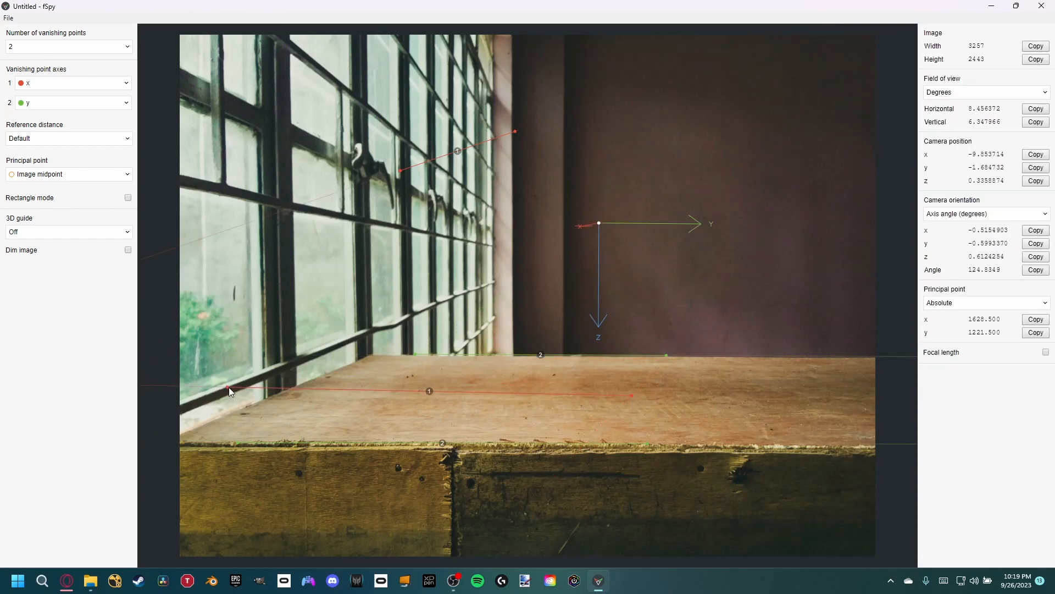
pyautogui.moveTo(630, 397); pyautogui.dragTo(434, 305)
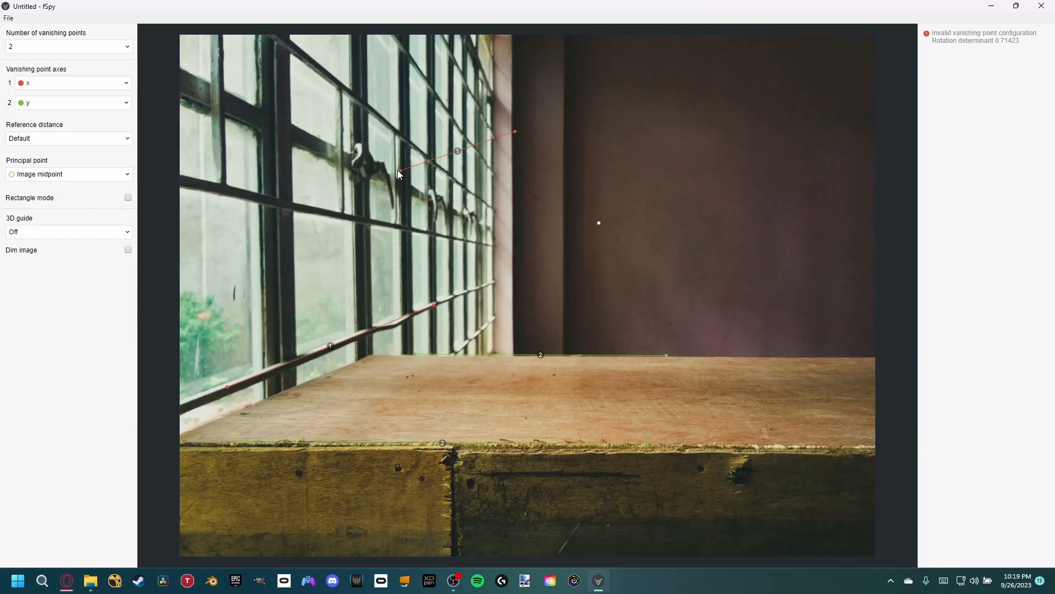
pyautogui.moveTo(399, 172); pyautogui.dragTo(243, 202)
pyautogui.moveTo(514, 132); pyautogui.dragTo(436, 236)
# - Fine-tune the y-axis line on the table's back edge and shift the lower x-axis line along the straight part of the window rail
pyautogui.moveTo(413, 353); pyautogui.dragTo(414, 355)
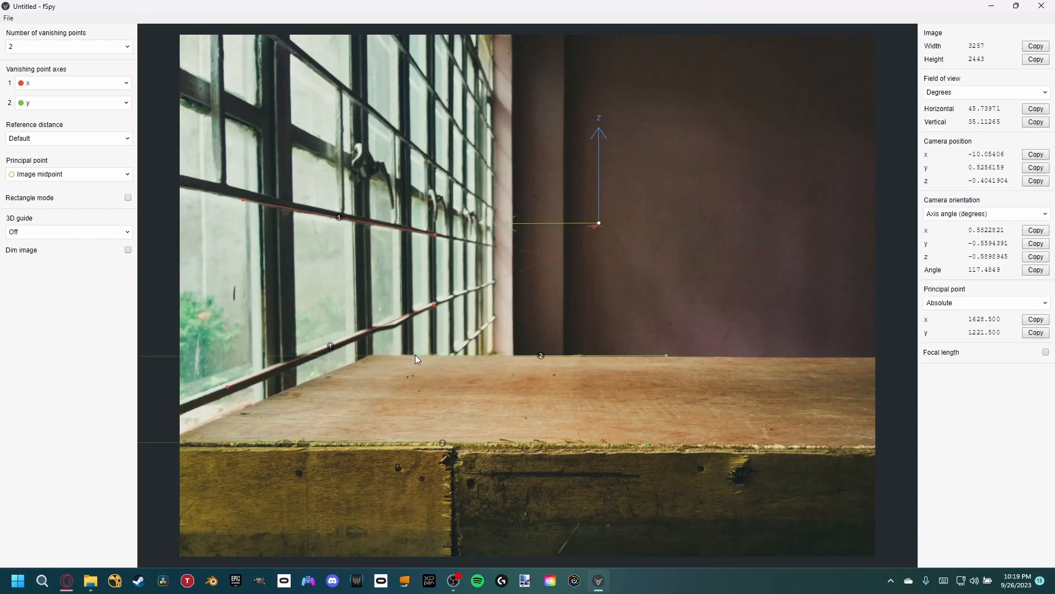
pyautogui.moveTo(668, 354); pyautogui.dragTo(671, 355)
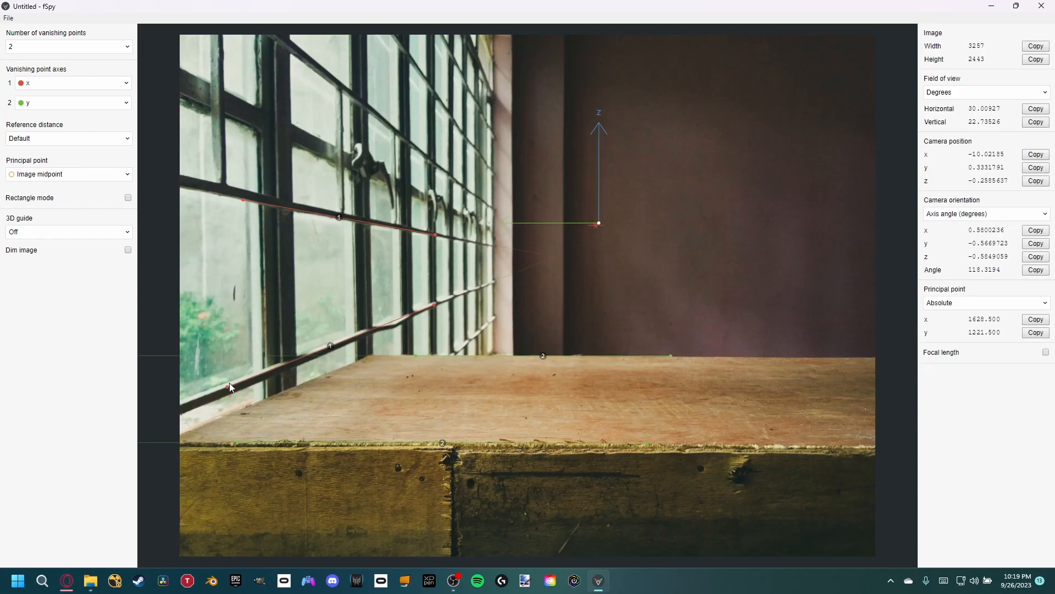
pyautogui.moveTo(229, 384); pyautogui.dragTo(192, 400)
pyautogui.moveTo(433, 305); pyautogui.dragTo(362, 335)
# - Place the origin on the tabletop and set the 3D guide to xy grid floor
pyautogui.moveTo(600, 226); pyautogui.dragTo(471, 406)
pyautogui.click(128, 250)
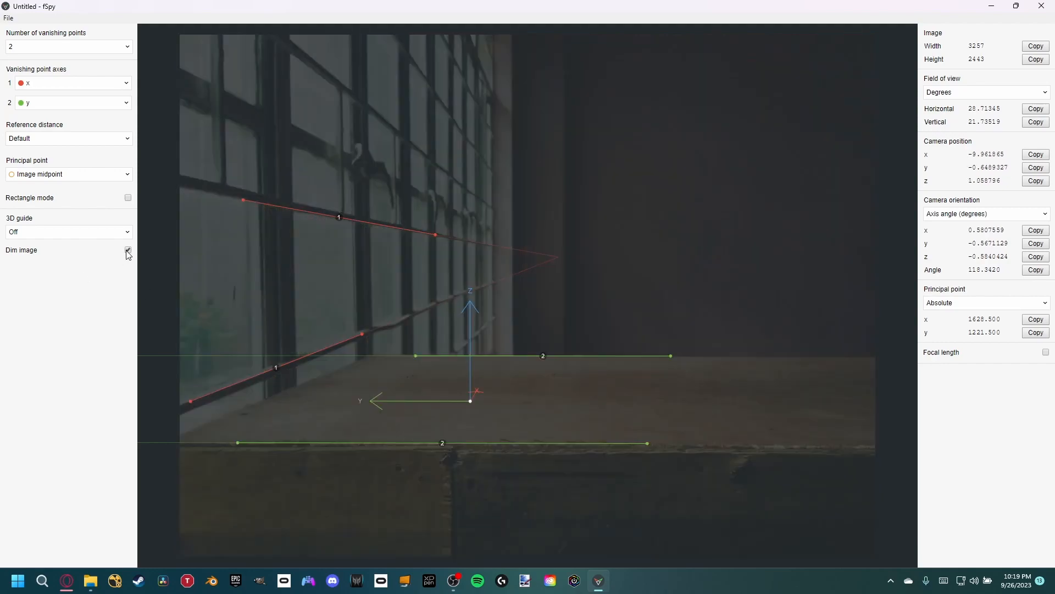
pyautogui.click(128, 251)
pyautogui.click(61, 232)
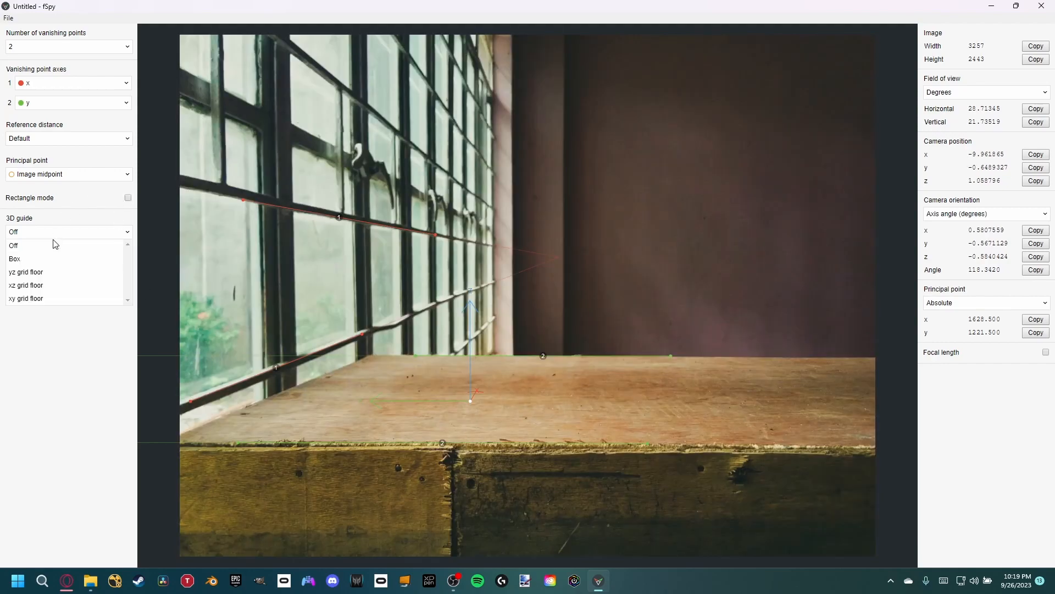
pyautogui.click(26, 298)
pyautogui.moveTo(471, 401); pyautogui.dragTo(497, 406)
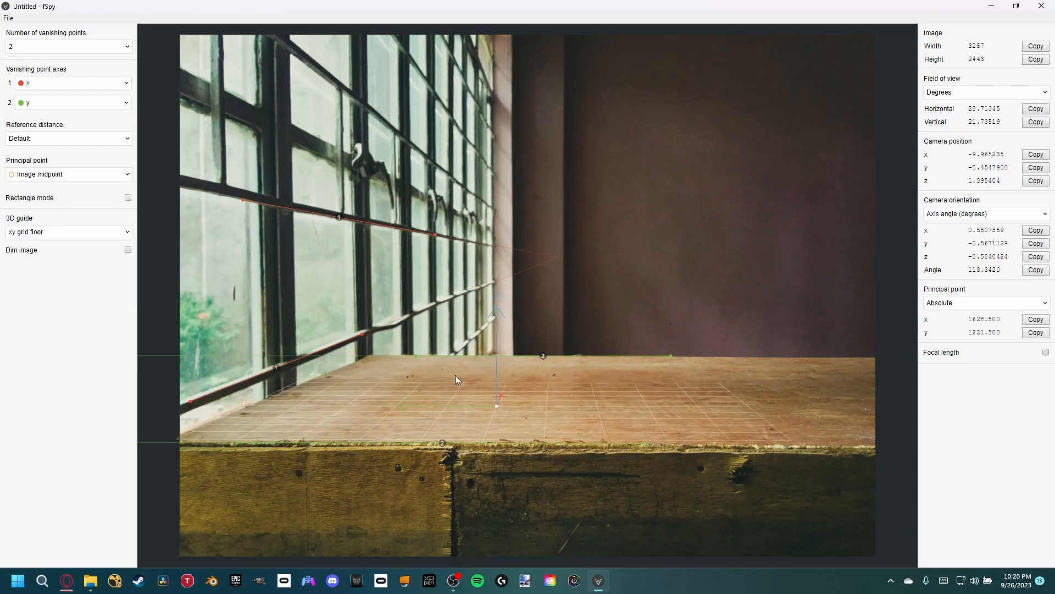
# - Refine the x-axis lines' endpoints on the window rails, shortening the upper line, and nudge the origin on the tabletop
pyautogui.moveTo(364, 332); pyautogui.dragTo(365, 332)
pyautogui.moveTo(243, 200); pyautogui.dragTo(244, 198)
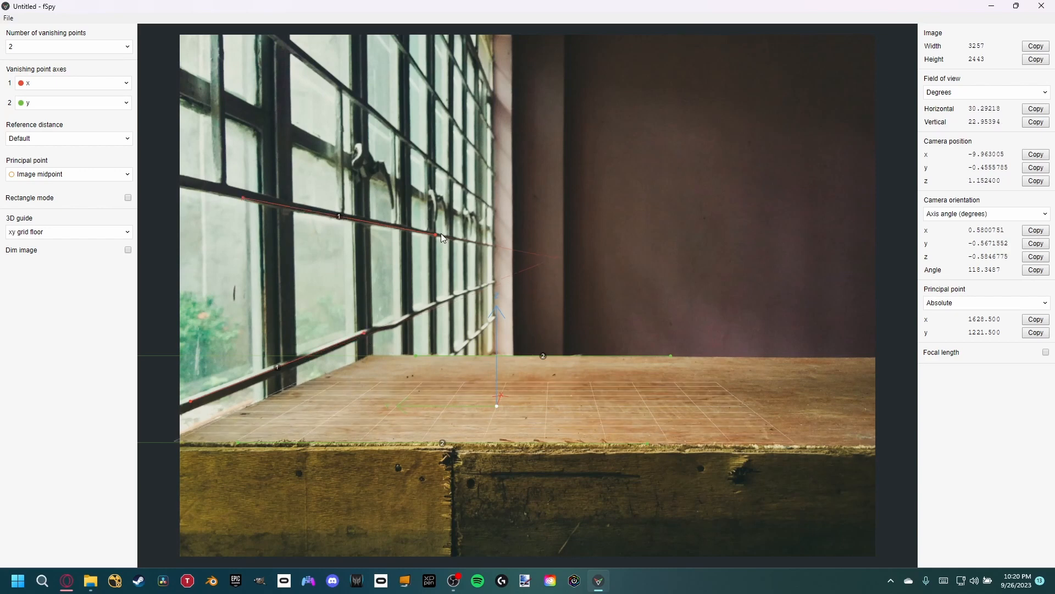
pyautogui.moveTo(437, 235); pyautogui.dragTo(385, 225)
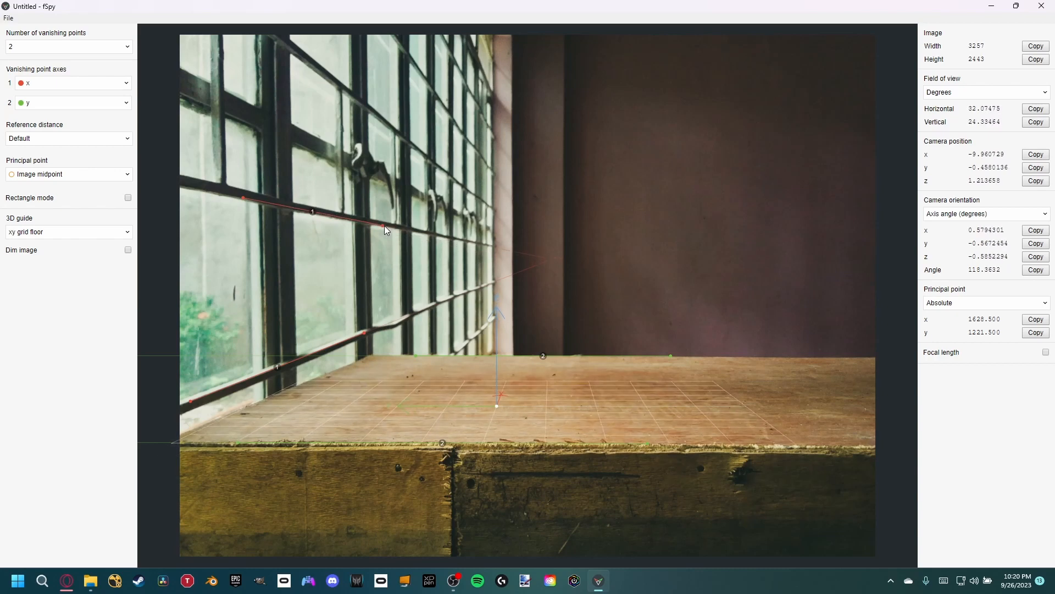
pyautogui.moveTo(498, 405); pyautogui.dragTo(499, 404)
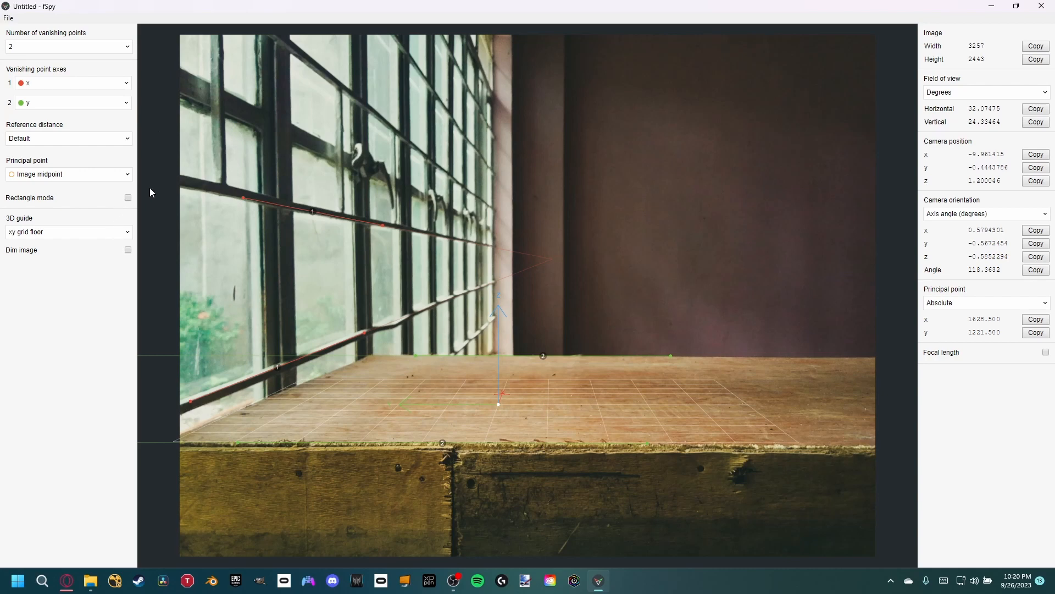
# - Save the project as fspy_2 in the 30 Minute Challenge Scripts folder
pyautogui.click(8, 18)
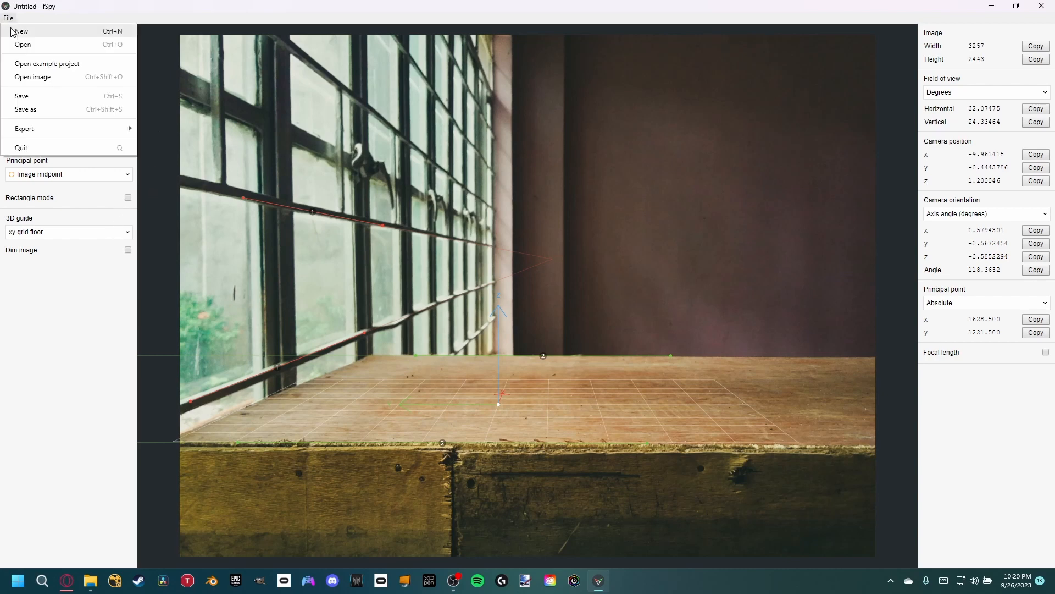
pyautogui.click(48, 97)
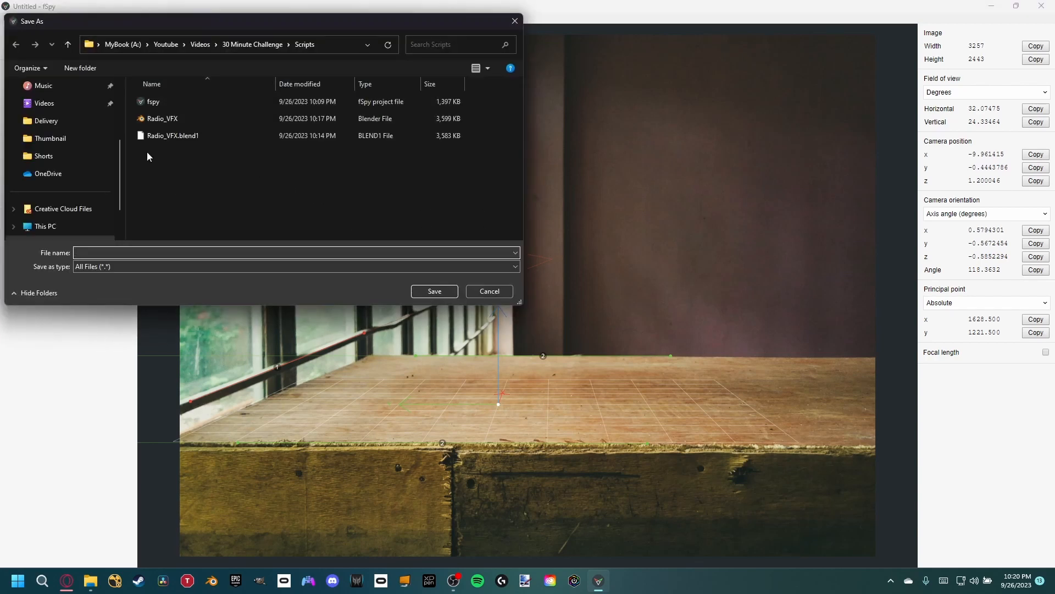
pyautogui.write('fspy')
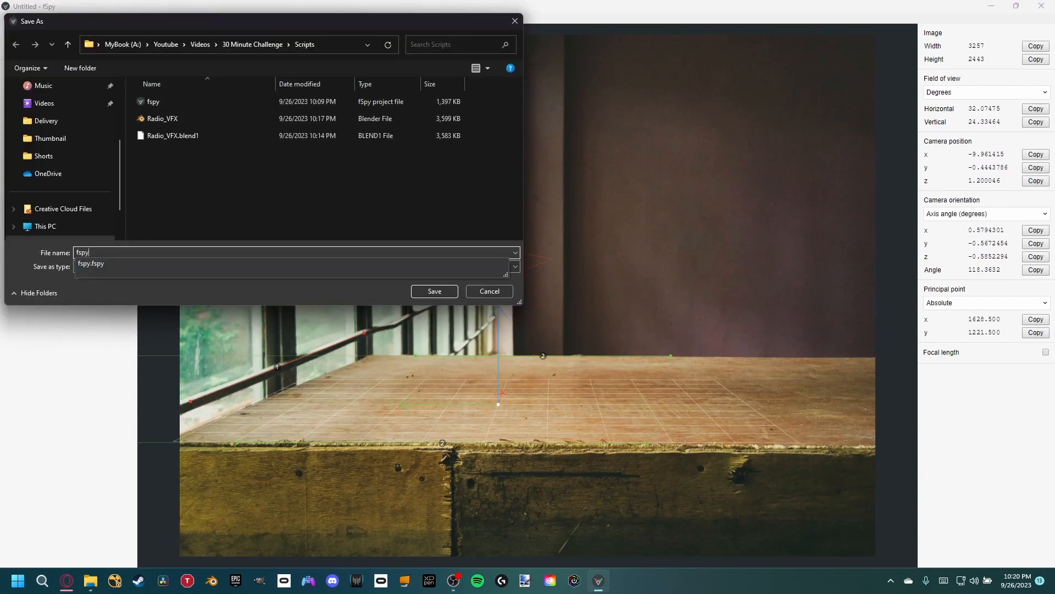
pyautogui.write('_2')
pyautogui.click(437, 290)
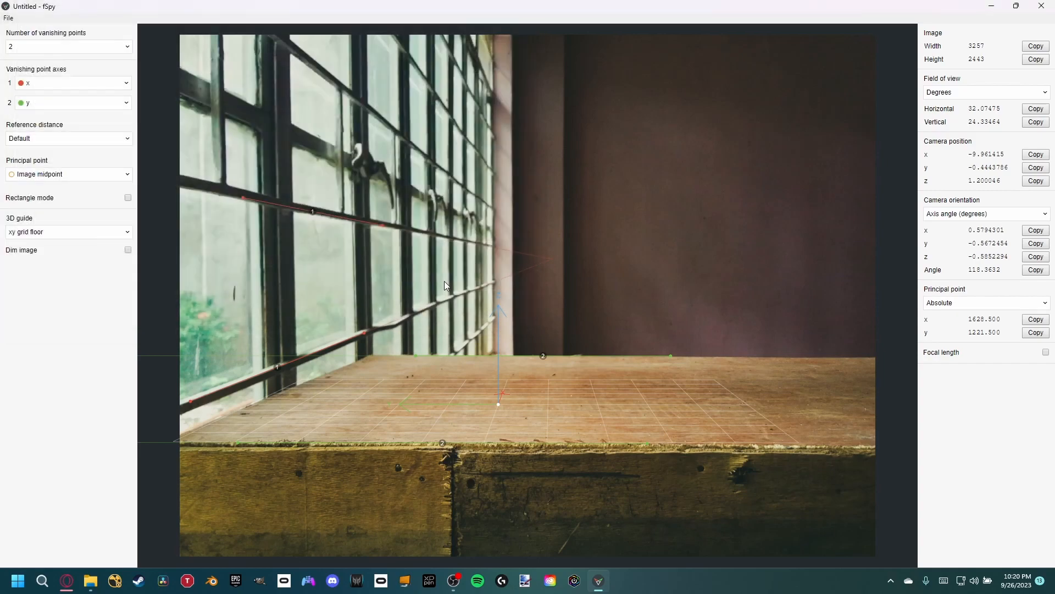
# - Close fSpy, switch to Blender, and delete all default objects from the new scene
pyautogui.click(1042, 6)
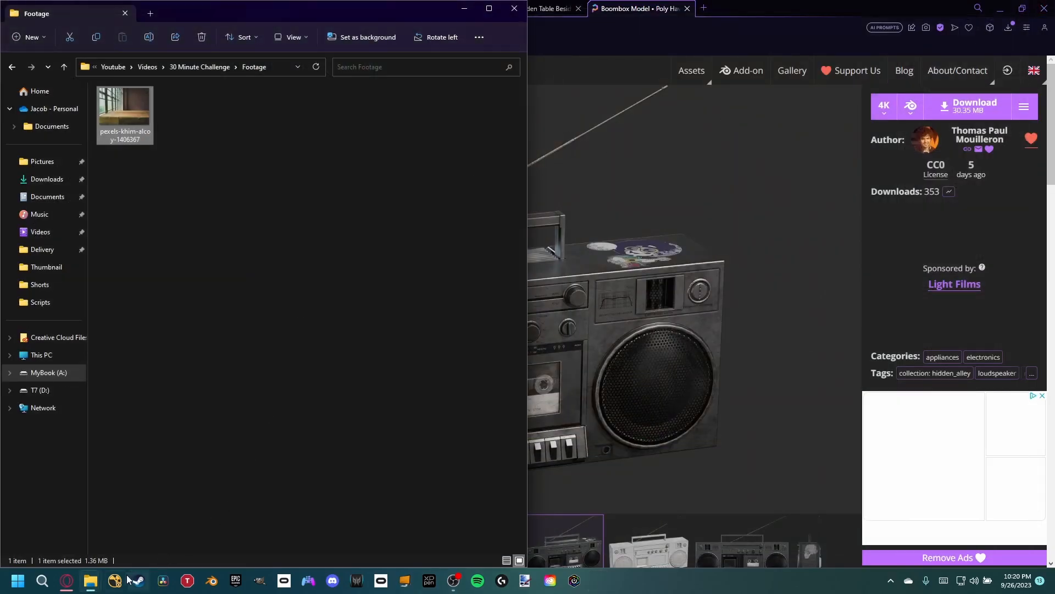
pyautogui.click(211, 580)
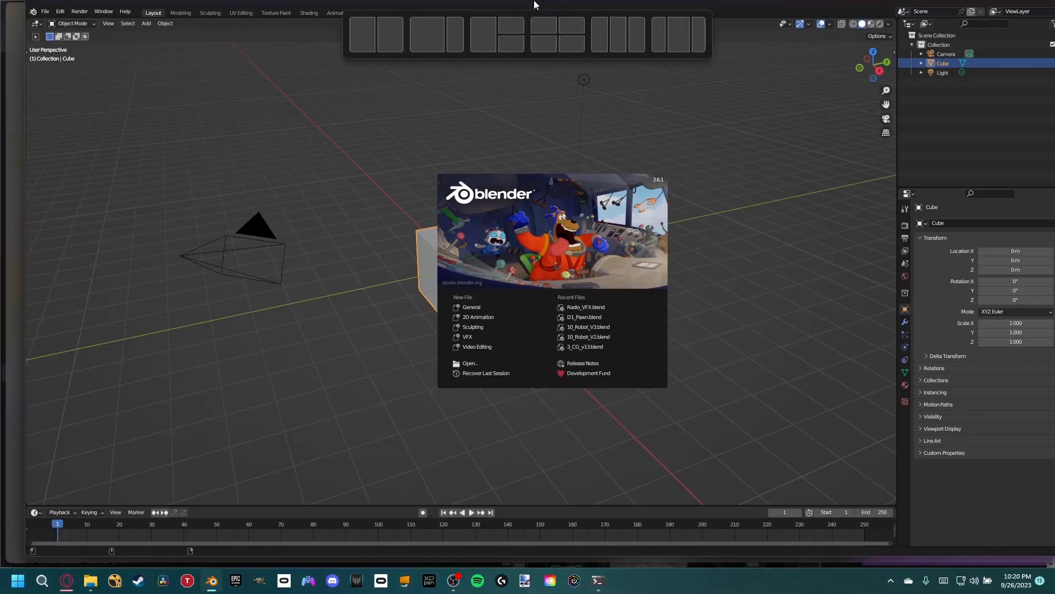
pyautogui.click(379, 120)
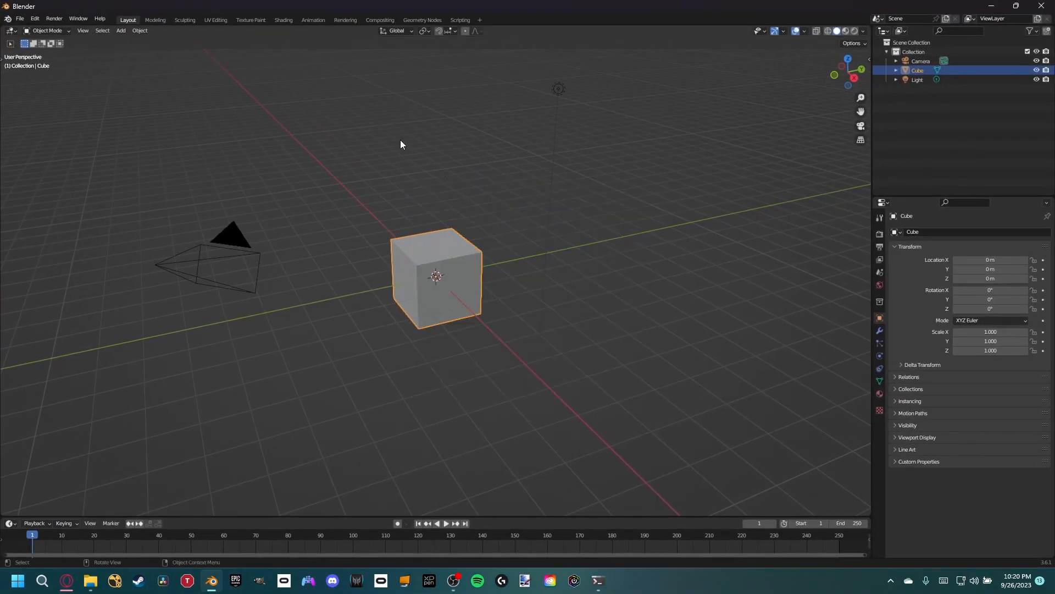
pyautogui.press('a')
pyautogui.press('Delete')
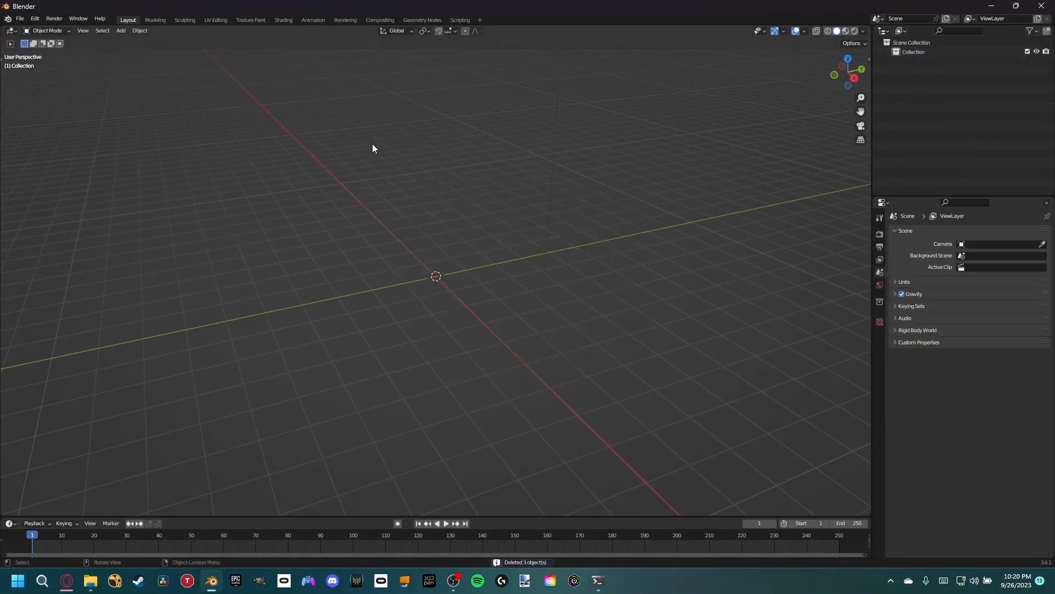
pyautogui.click(7, 20)
pyautogui.click(19, 19)
pyautogui.click(51, 122)
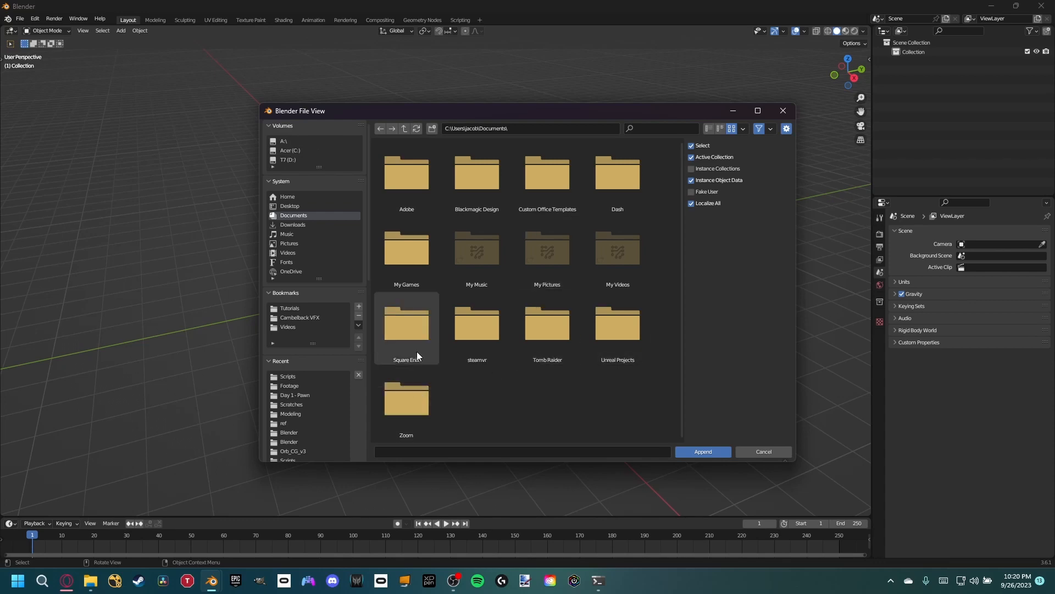
pyautogui.click(284, 141)
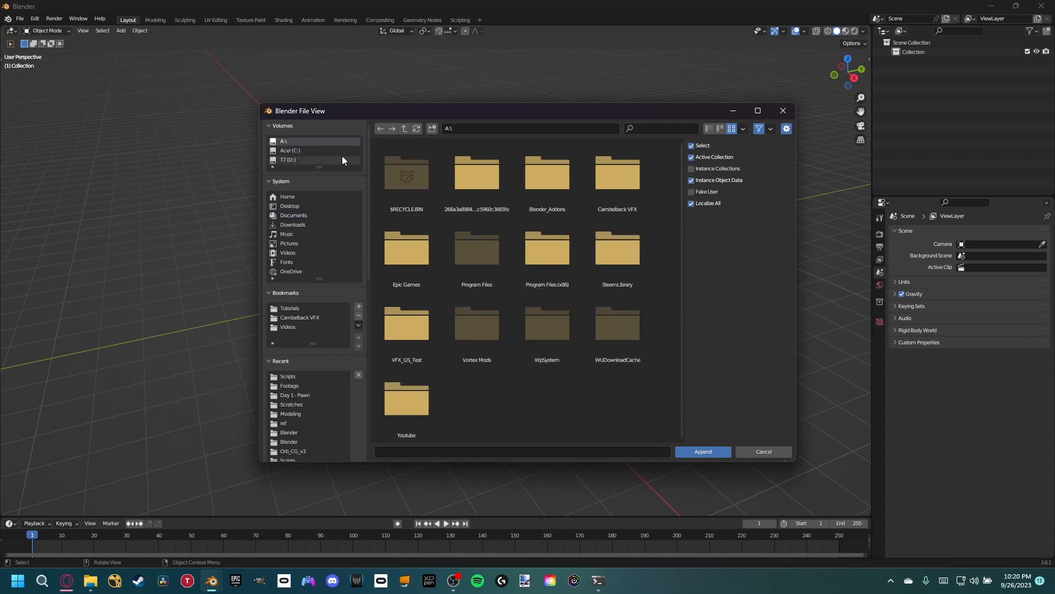
pyautogui.doubleClick(434, 390)
pyautogui.doubleClick(564, 168)
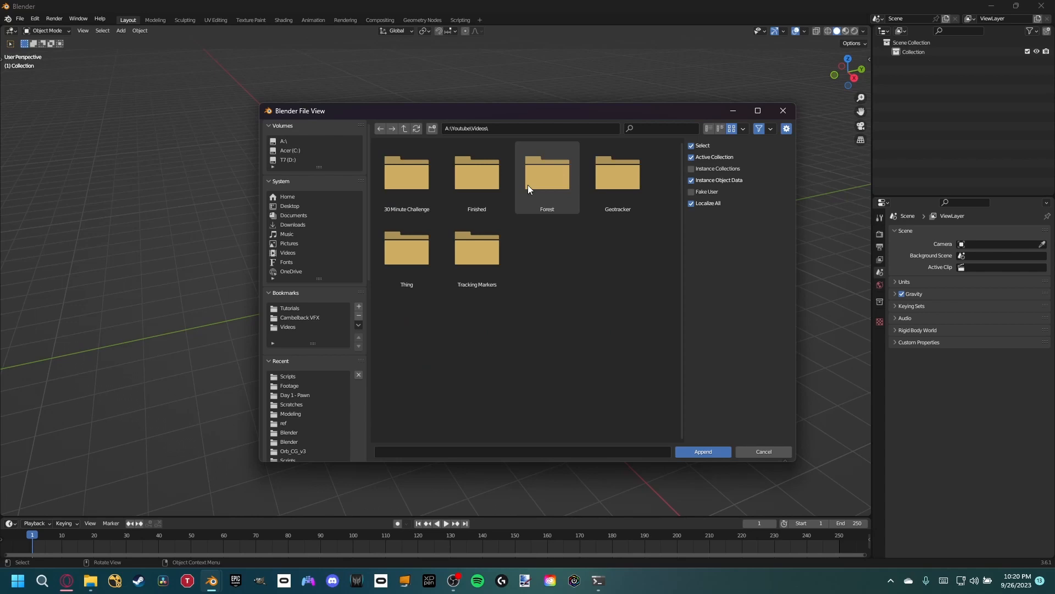
pyautogui.doubleClick(415, 186)
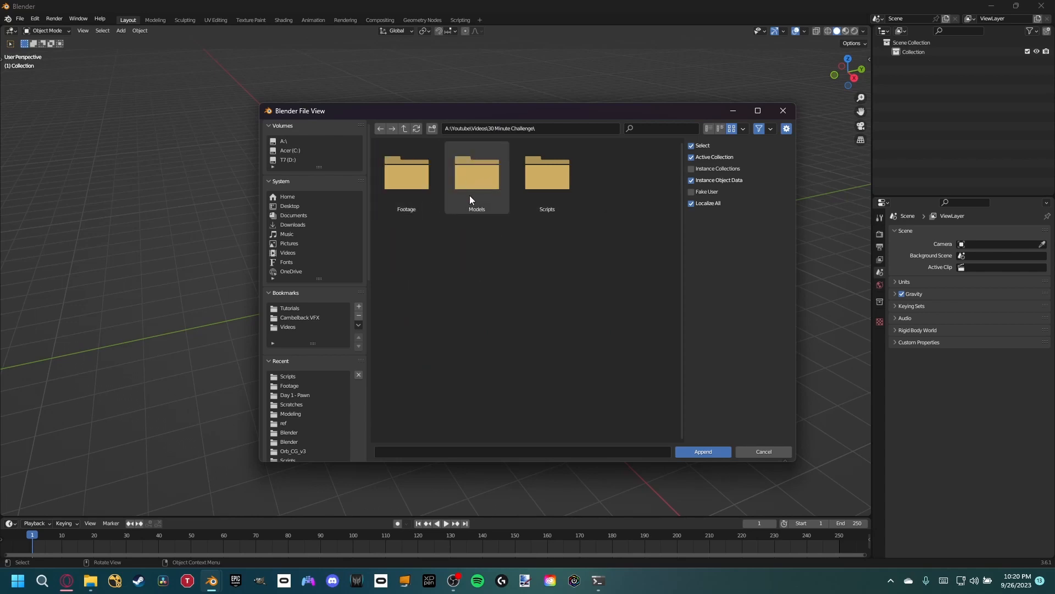
pyautogui.doubleClick(537, 199)
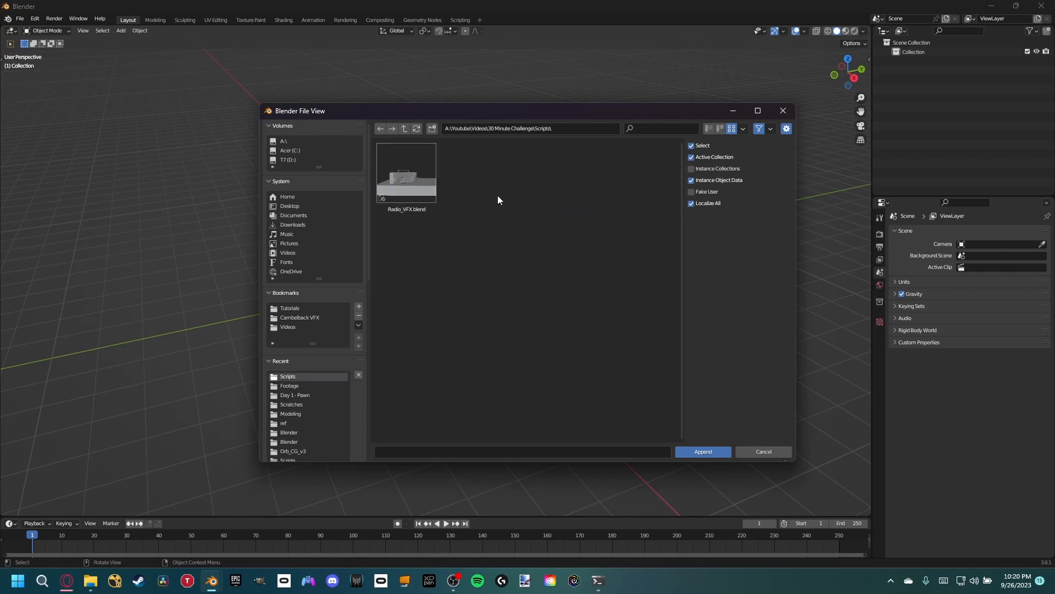
pyautogui.click(402, 128)
pyautogui.doubleClick(550, 191)
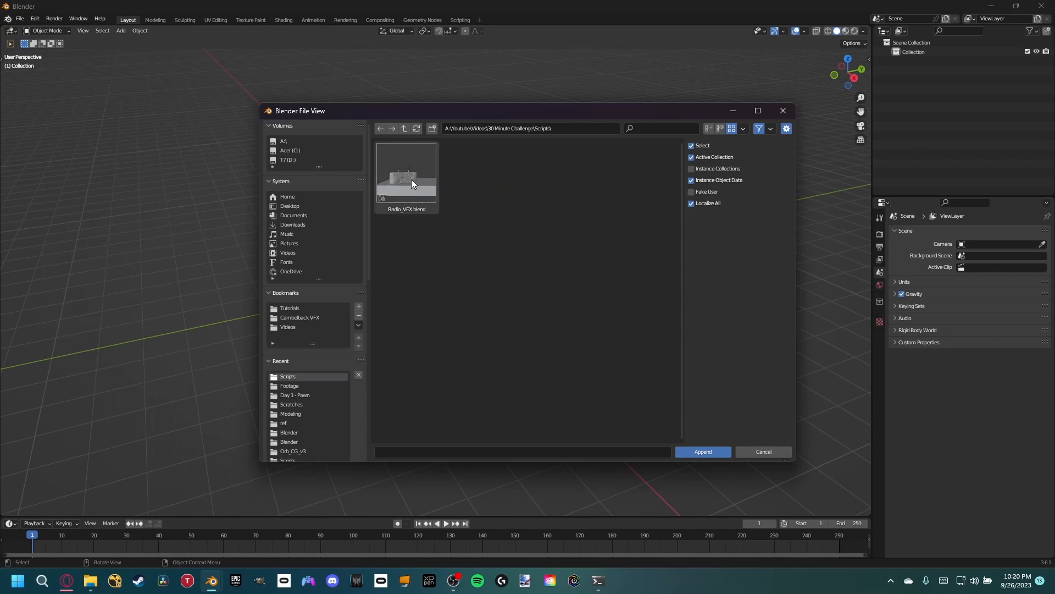
pyautogui.click(758, 449)
# - Import the fSpy project fspy_2.fspy from the 30 Minute Challenge Scripts folder with its background image
pyautogui.click(20, 18)
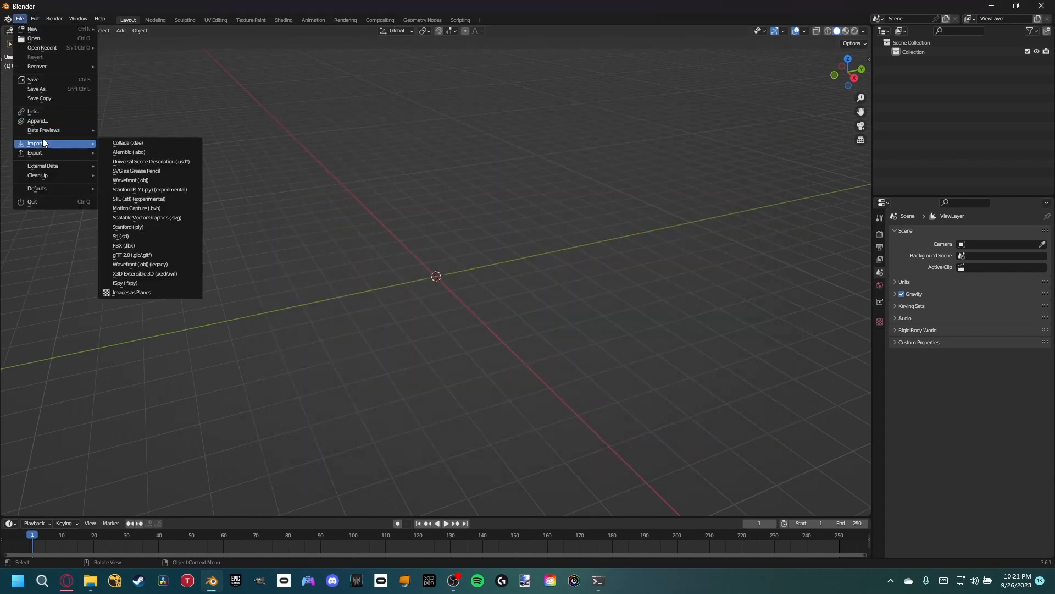
pyautogui.click(21, 20)
pyautogui.moveTo(73, 143)
pyautogui.click(127, 286)
pyautogui.click(283, 141)
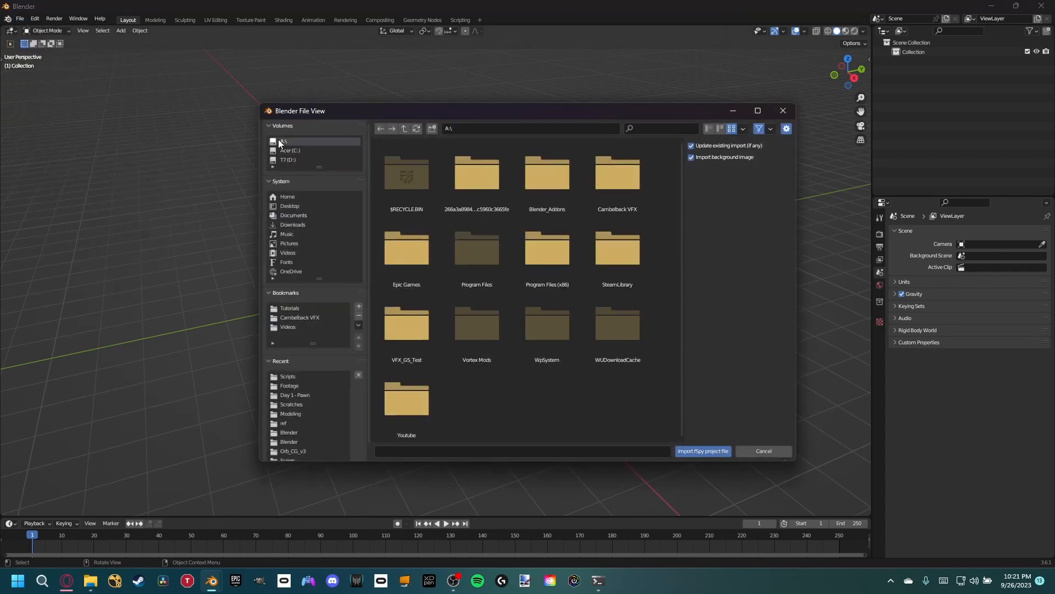
pyautogui.doubleClick(422, 401)
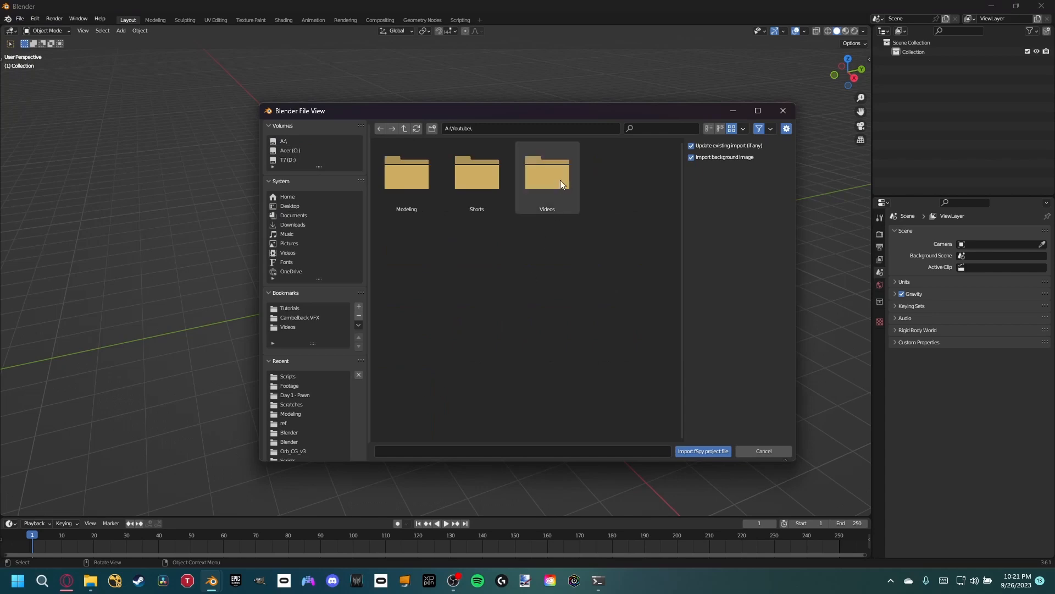
pyautogui.doubleClick(553, 179)
pyautogui.doubleClick(421, 192)
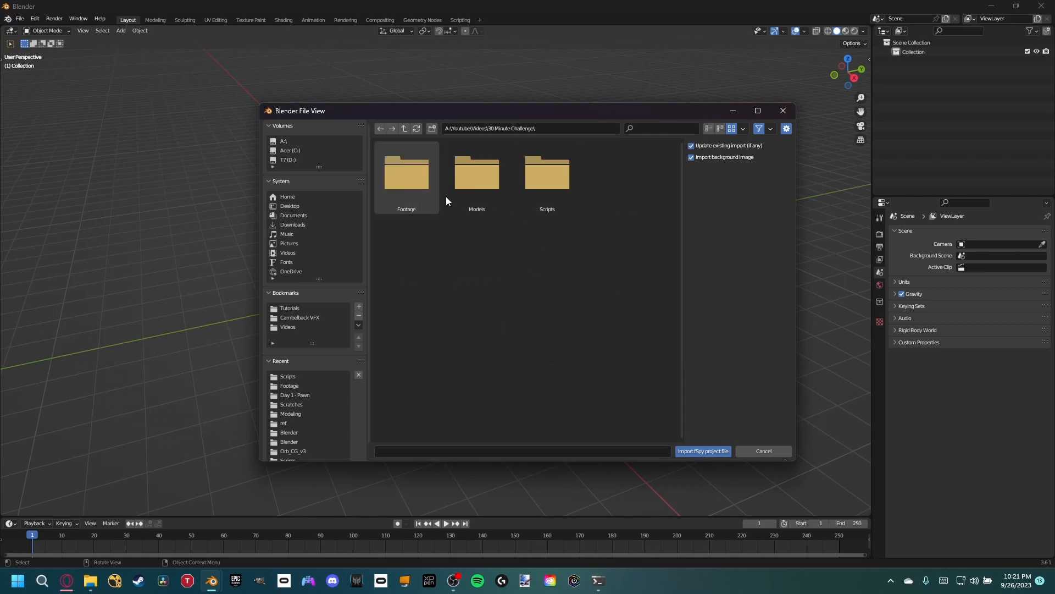
pyautogui.click(554, 180)
pyautogui.doubleClick(553, 181)
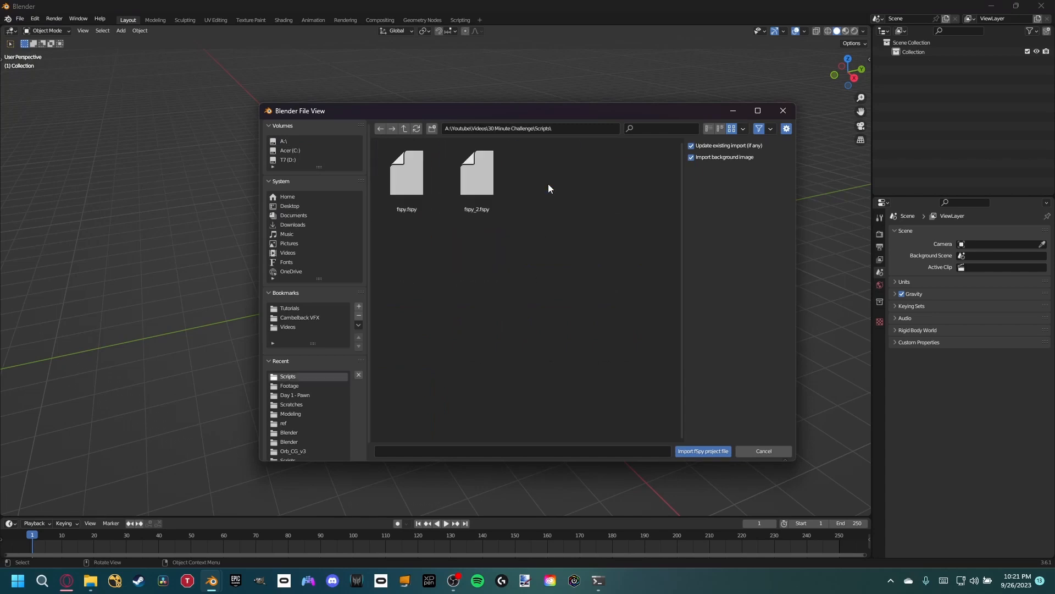
pyautogui.click(502, 193)
pyautogui.click(700, 450)
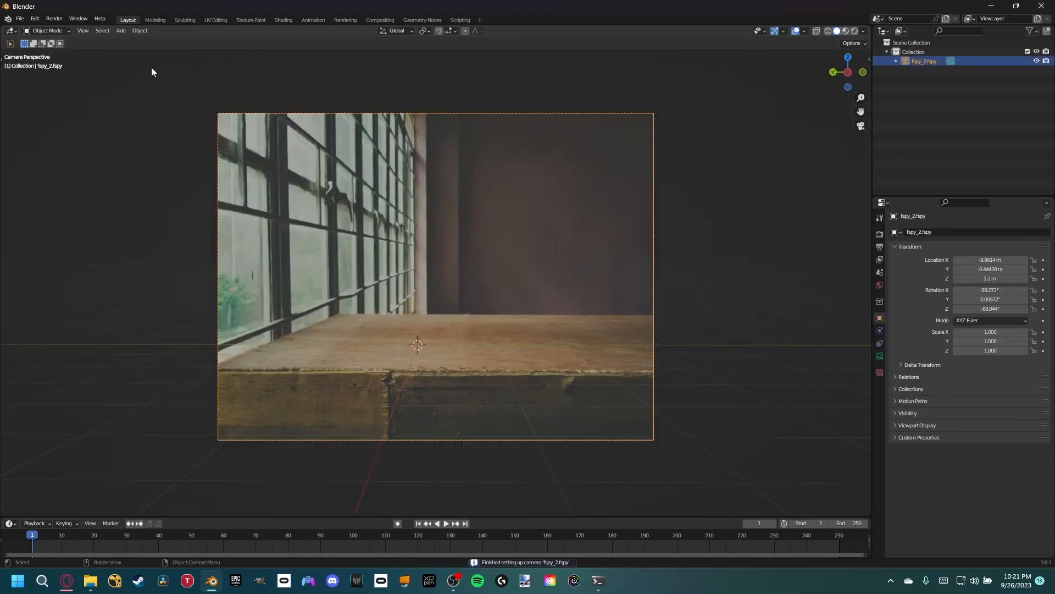
# - Add a plane and move it horizontally to the tabletop's near-left corner, at about X -0.97 m, Y 1.09 m
pyautogui.hotkey('shift', 'a')
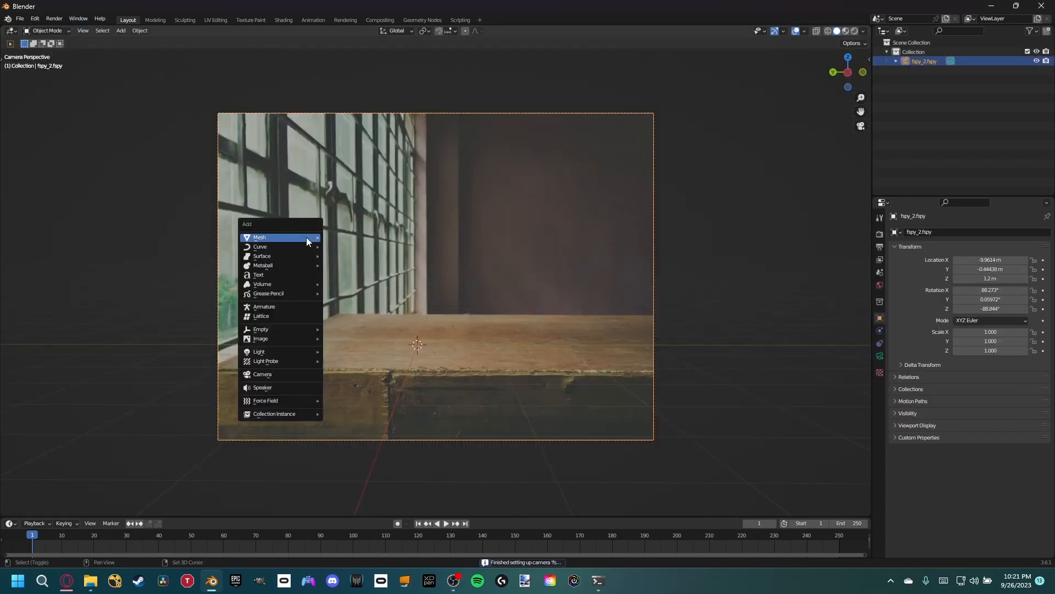
pyautogui.moveTo(306, 237)
pyautogui.click(373, 238)
pyautogui.press('g')
pyautogui.hotkey('shift', 'z')
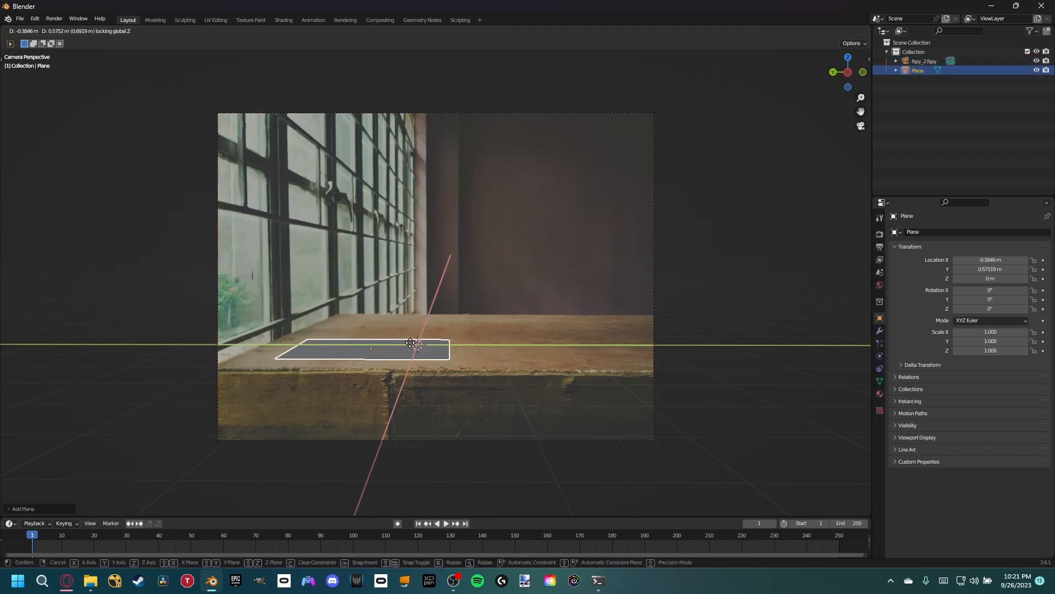
pyautogui.click(361, 353)
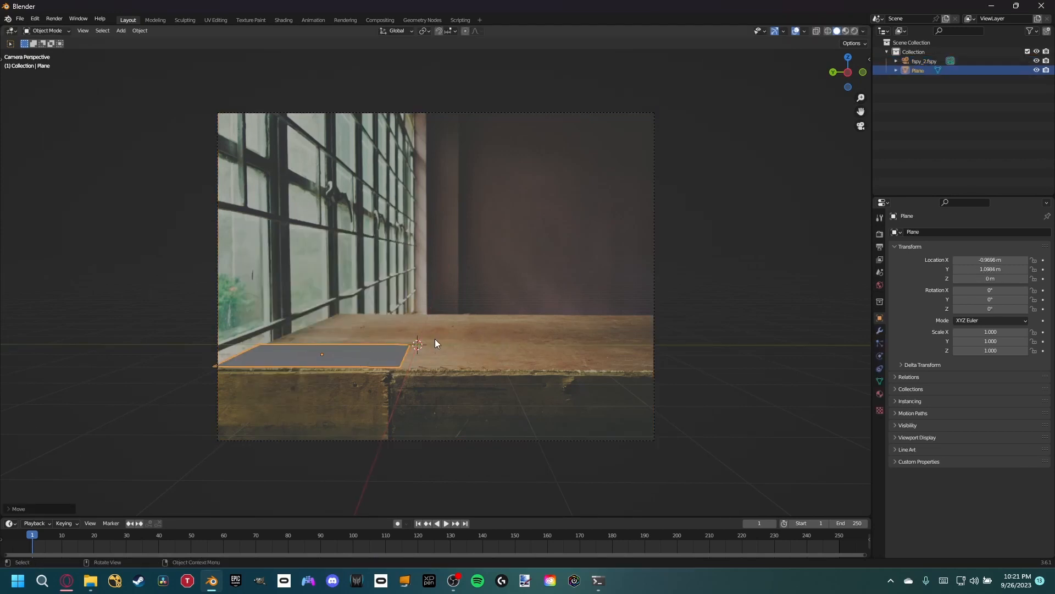
# - Scale the plane up uniformly to about 2.165 and move it horizontally onto the tabletop, at about X 1.68 m, Y -0.76 m
pyautogui.press('s')
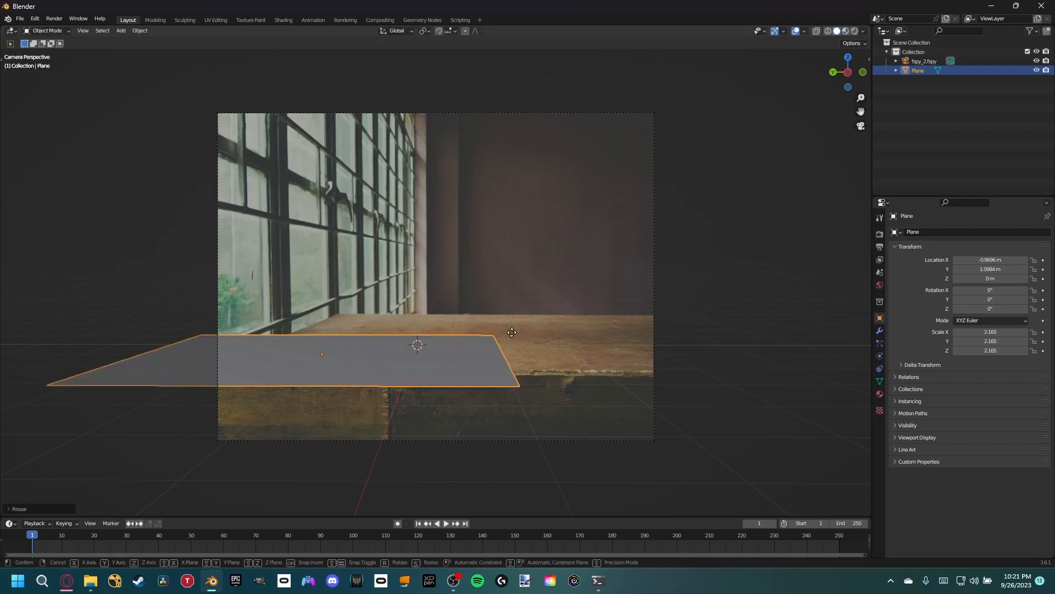
pyautogui.hotkey('shift', 'z')
pyautogui.click(719, 300)
# - Stretch the plane along X to a scale of about 3.11 and move it horizontally to about X 1.25 m, Y -0.79 m
pyautogui.press('s')
pyautogui.press('x')
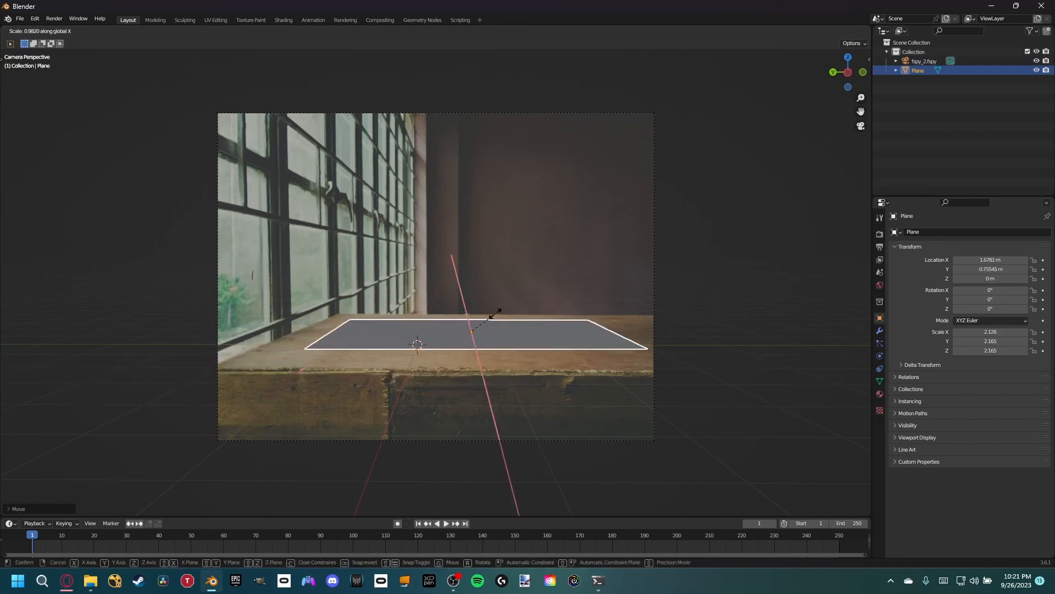
pyautogui.click(503, 302)
pyautogui.press('g')
pyautogui.hotkey('shift', 'z')
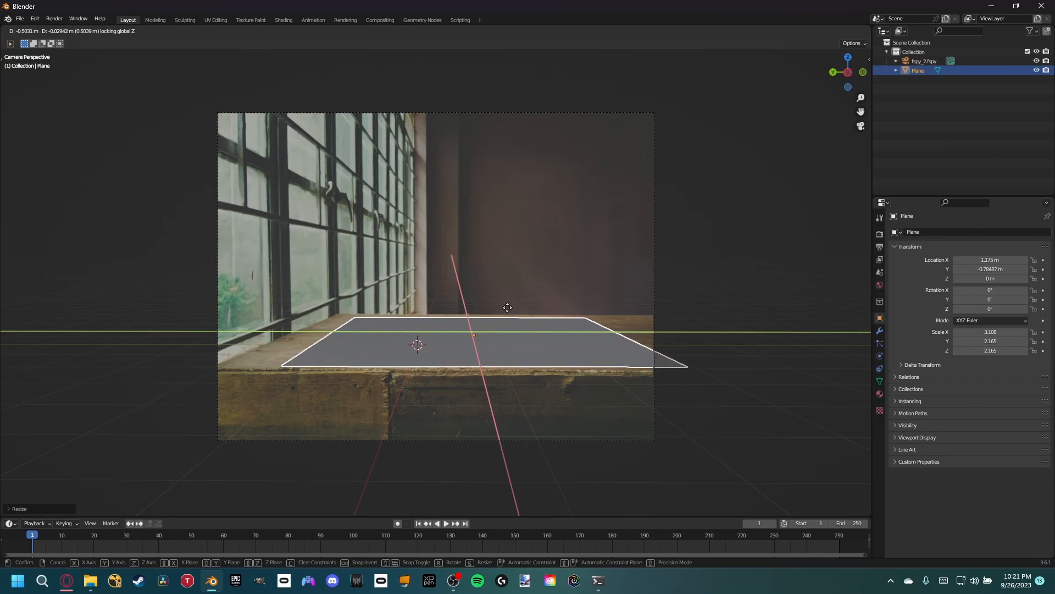
pyautogui.click(507, 308)
# - Fit the plane to the tabletop's edges by scaling it to about 3.45 along X and 2.79 along Y
pyautogui.press('s')
pyautogui.press('x')
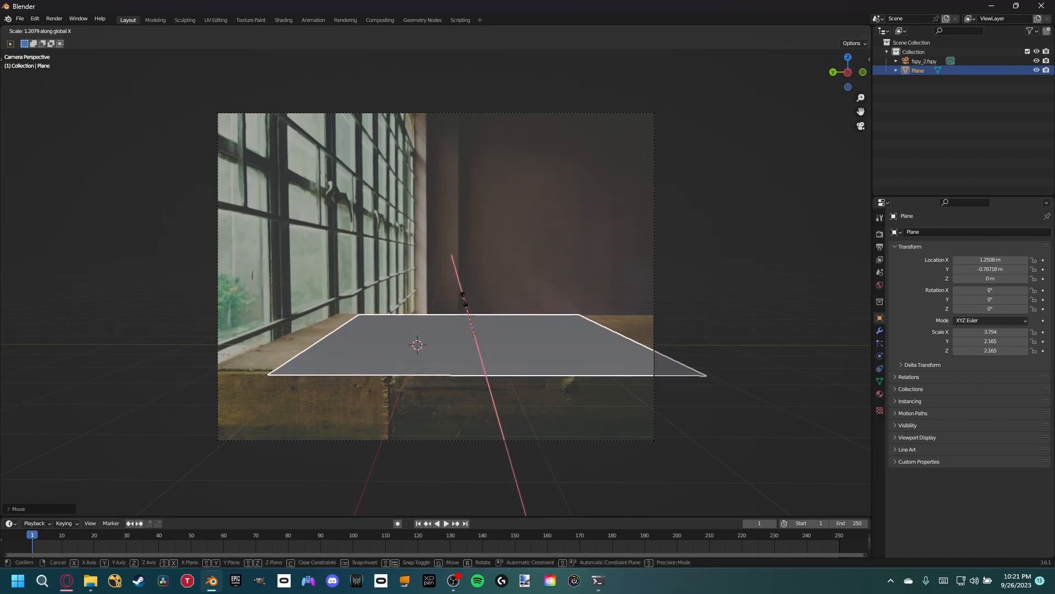
pyautogui.click(465, 306)
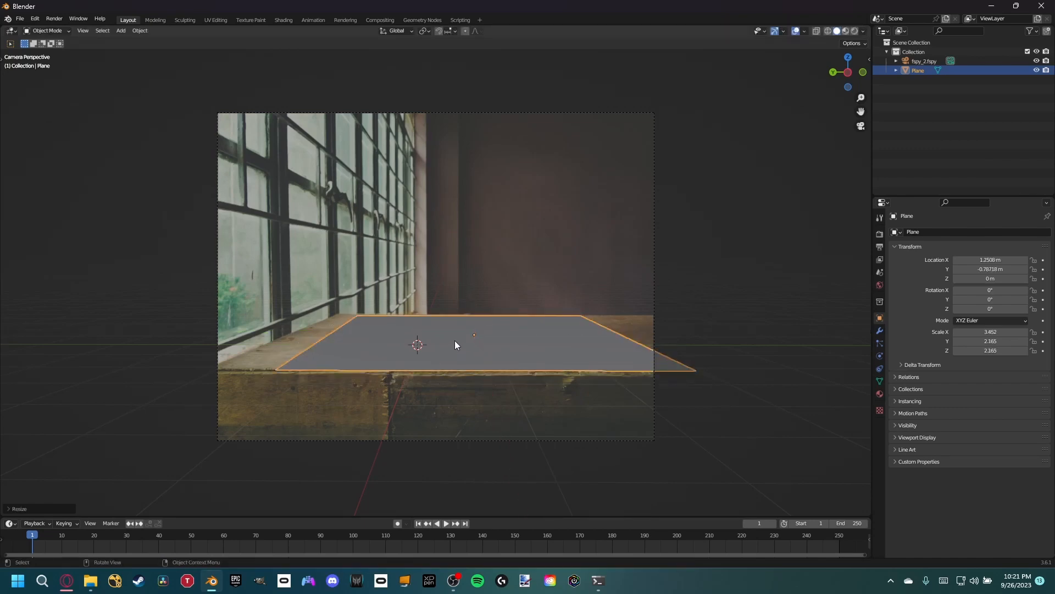
pyautogui.press('s')
pyautogui.press('y')
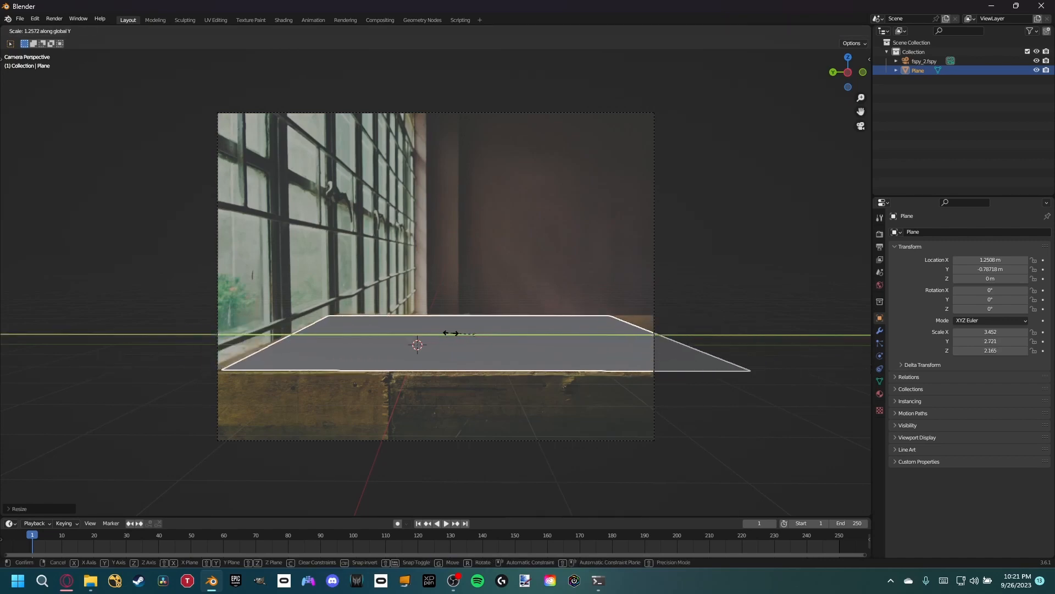
pyautogui.click(451, 335)
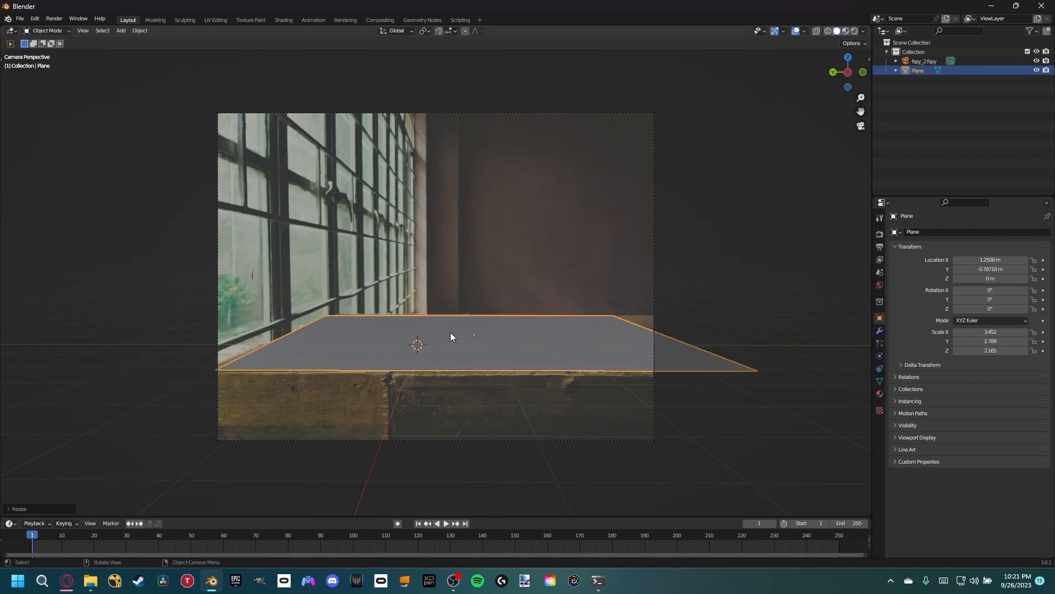
# - Extrude the plane's near edge straight down along Z past the photo's lower border to cover the table's front face
pyautogui.press('Tab')
pyautogui.click(479, 371)
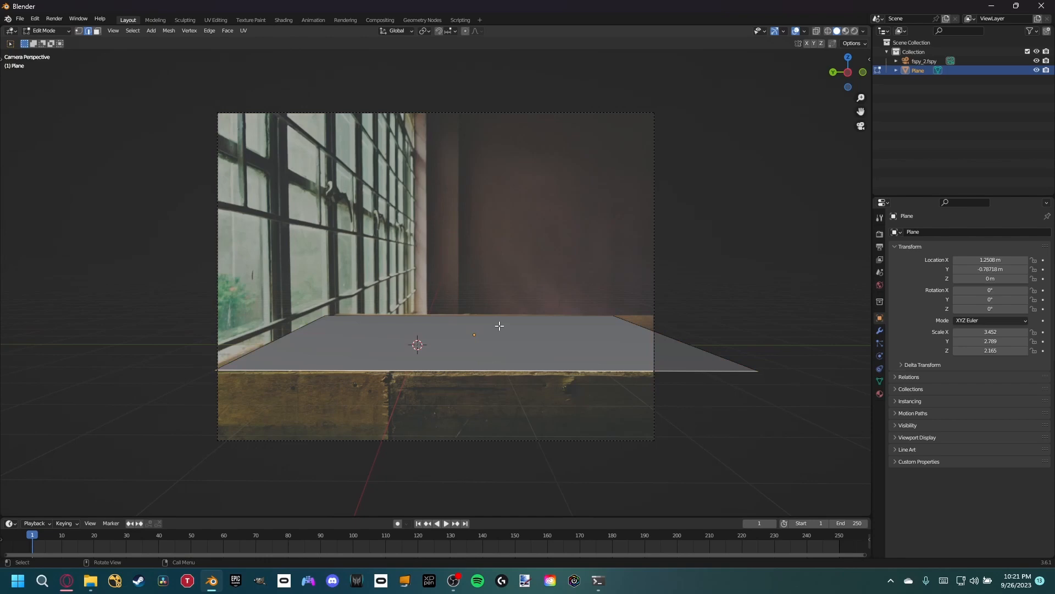
pyautogui.press('e')
pyautogui.press('z')
pyautogui.click(501, 411)
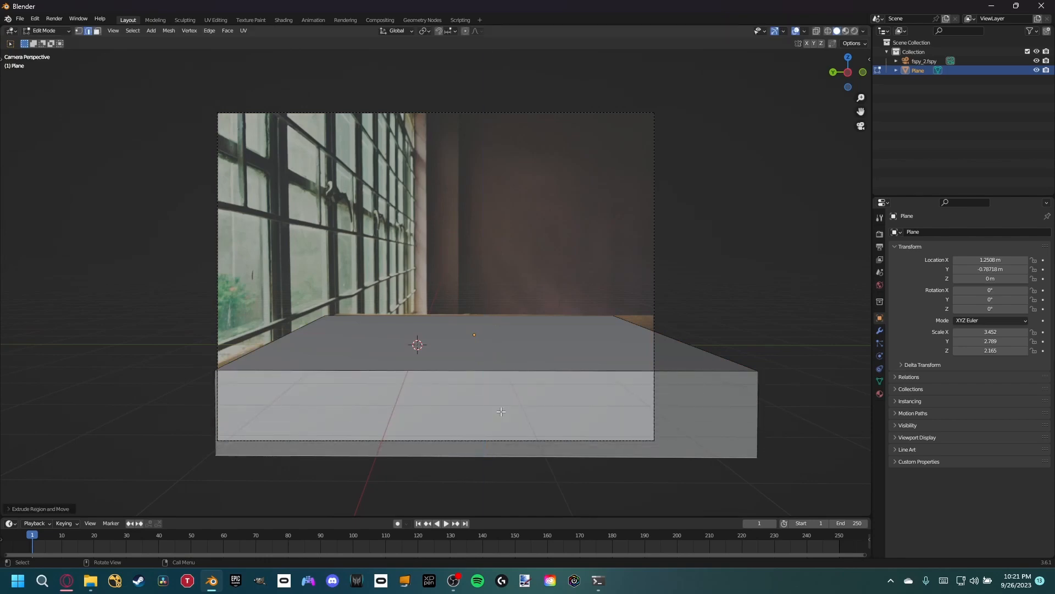
pyautogui.press('Tab')
pyautogui.scroll(4, 465, 353)
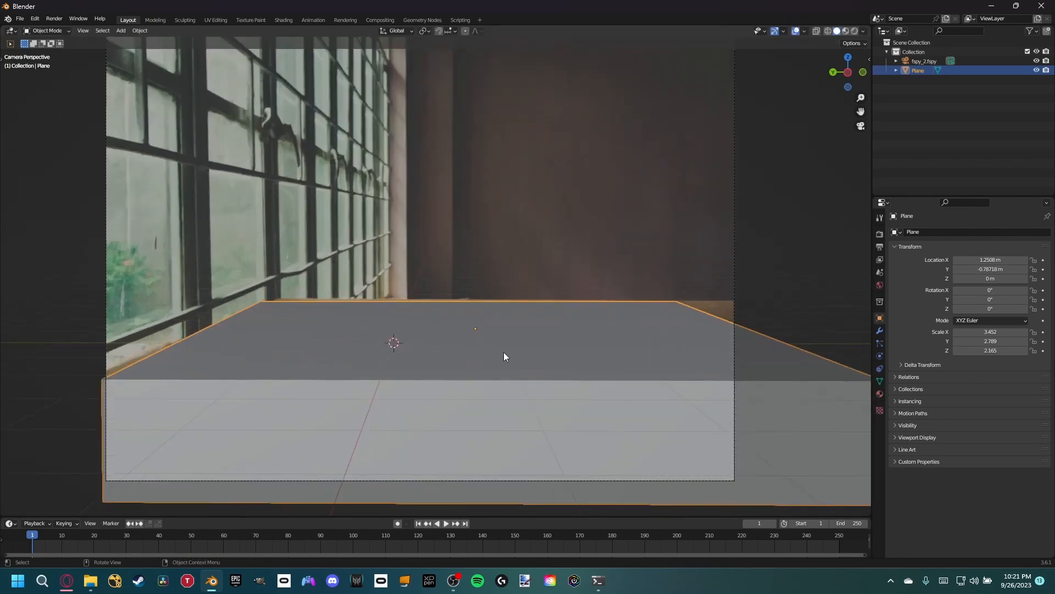
# - Rename the plane object to Shadow
pyautogui.doubleClick(918, 71)
pyautogui.write('Shadow')
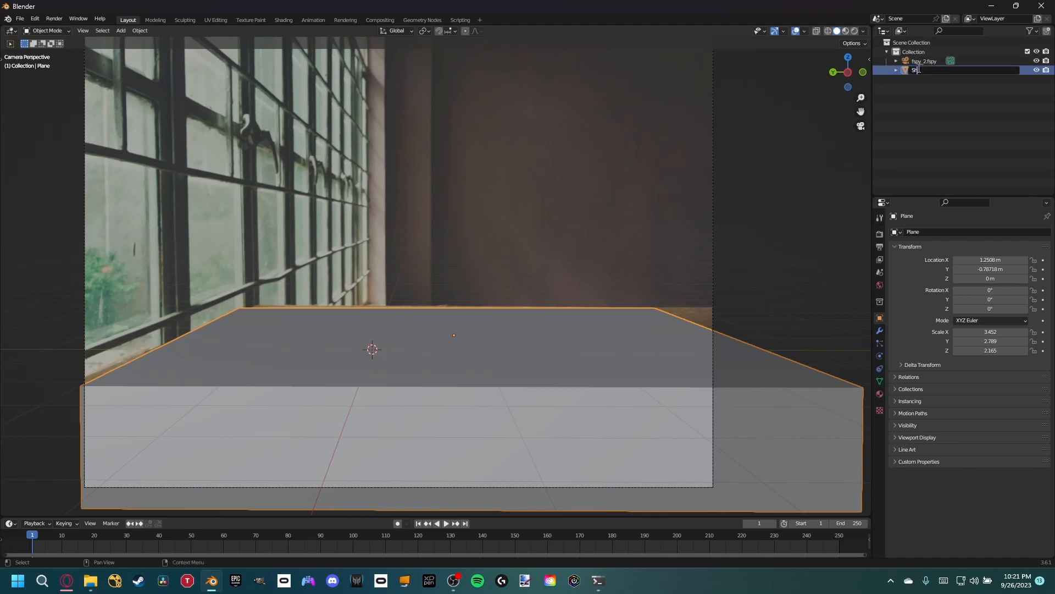
pyautogui.press('Return')
# - Create a new collection named Shadow and move the Shadow object into it
pyautogui.rightClick(919, 90)
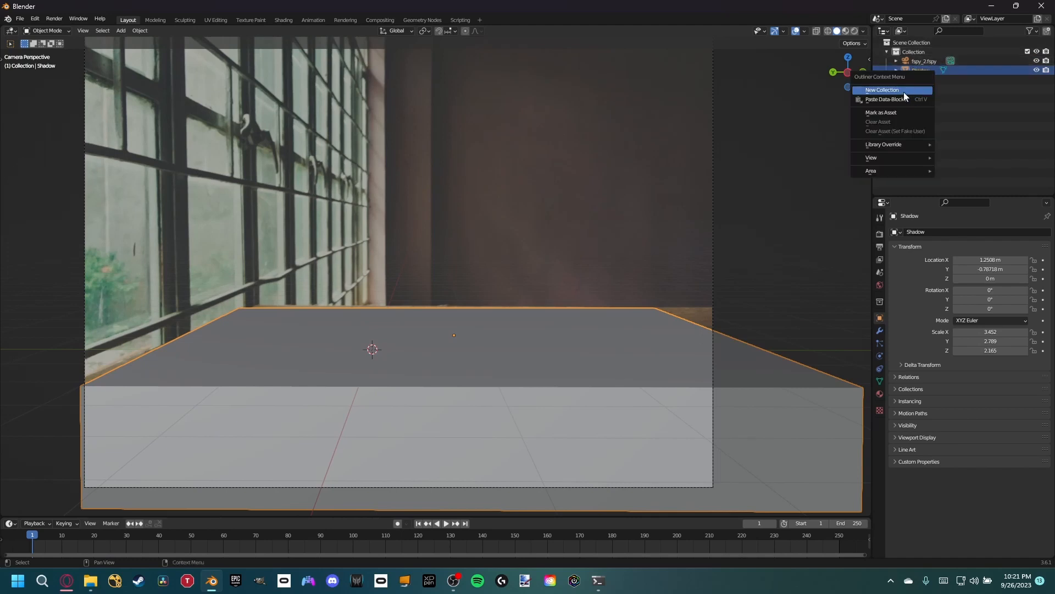
pyautogui.click(904, 92)
pyautogui.click(922, 80)
pyautogui.doubleClick(914, 82)
pyautogui.write('Shadow')
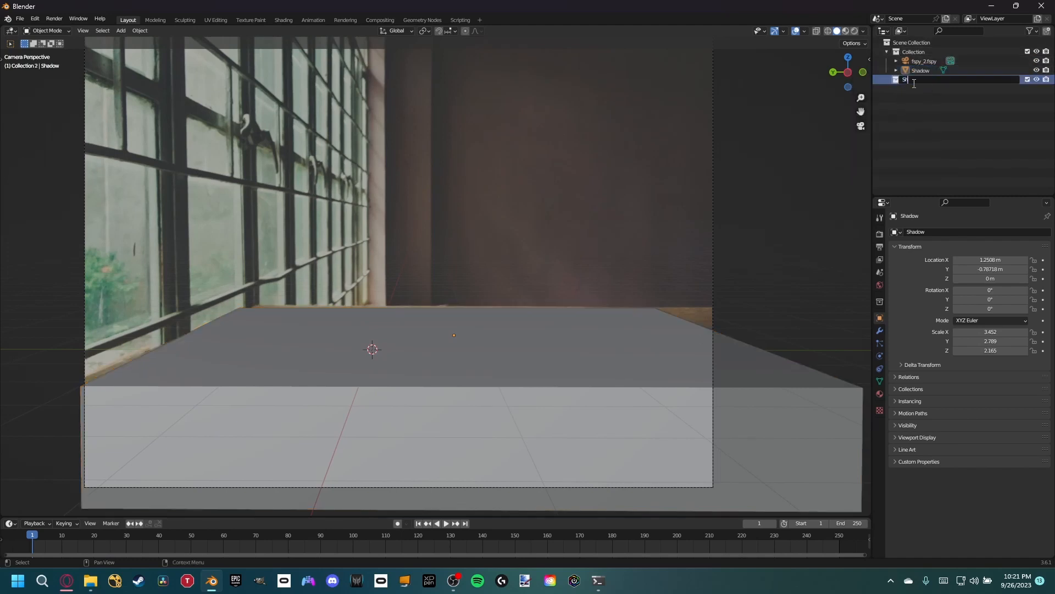
pyautogui.press('Return')
pyautogui.moveTo(928, 71); pyautogui.dragTo(919, 78)
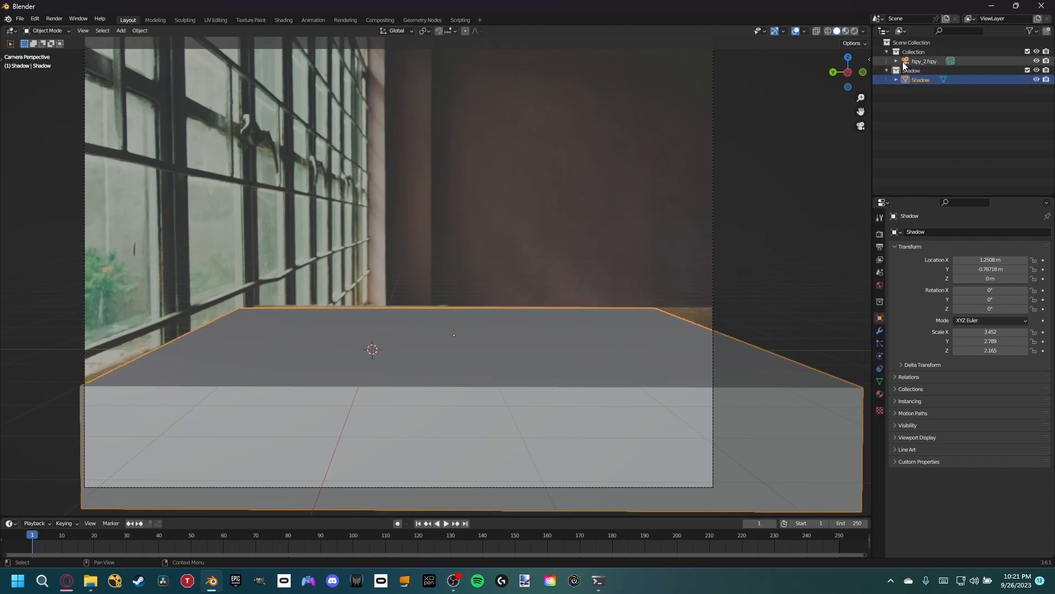
# - Make the Scene Collection active and start an Append from the A:\Youtube\Videos\30 Minute Challenge\Models folder
pyautogui.click(892, 42)
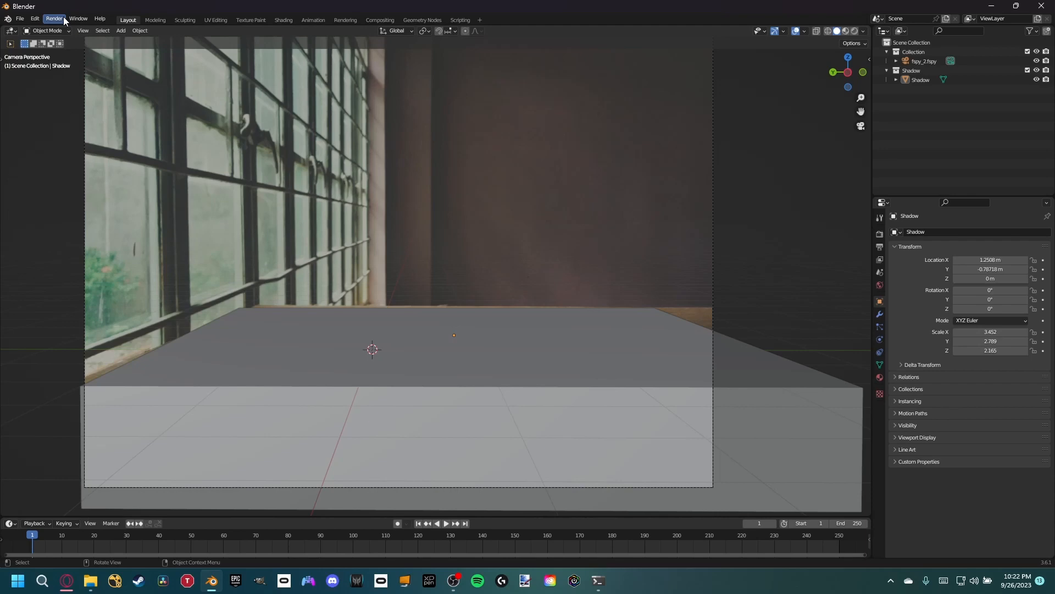
pyautogui.click(34, 18)
pyautogui.click(20, 18)
pyautogui.click(38, 120)
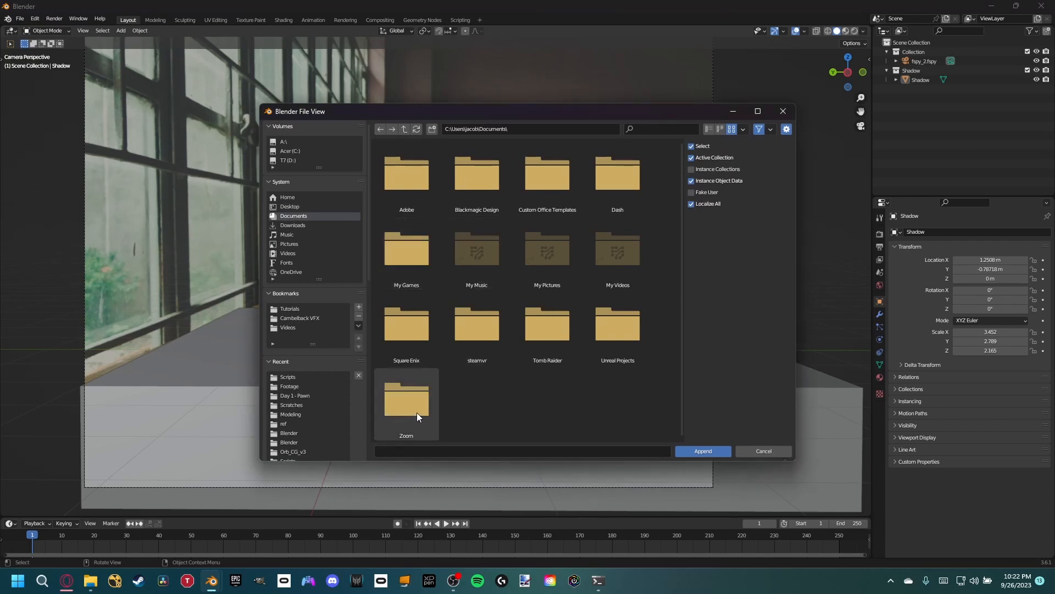
pyautogui.click(299, 141)
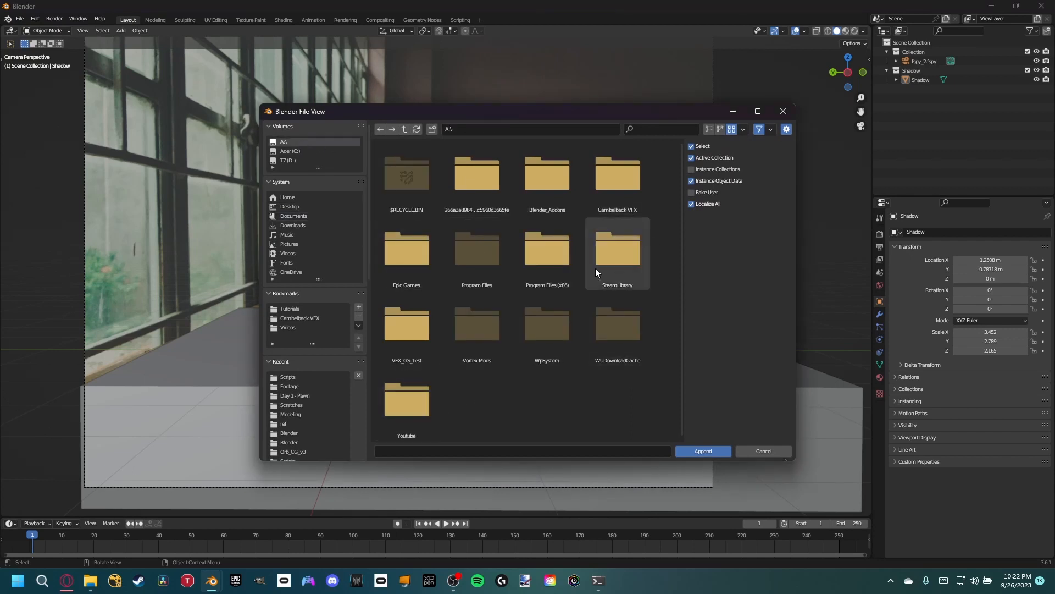
pyautogui.doubleClick(418, 393)
pyautogui.doubleClick(549, 173)
pyautogui.doubleClick(414, 186)
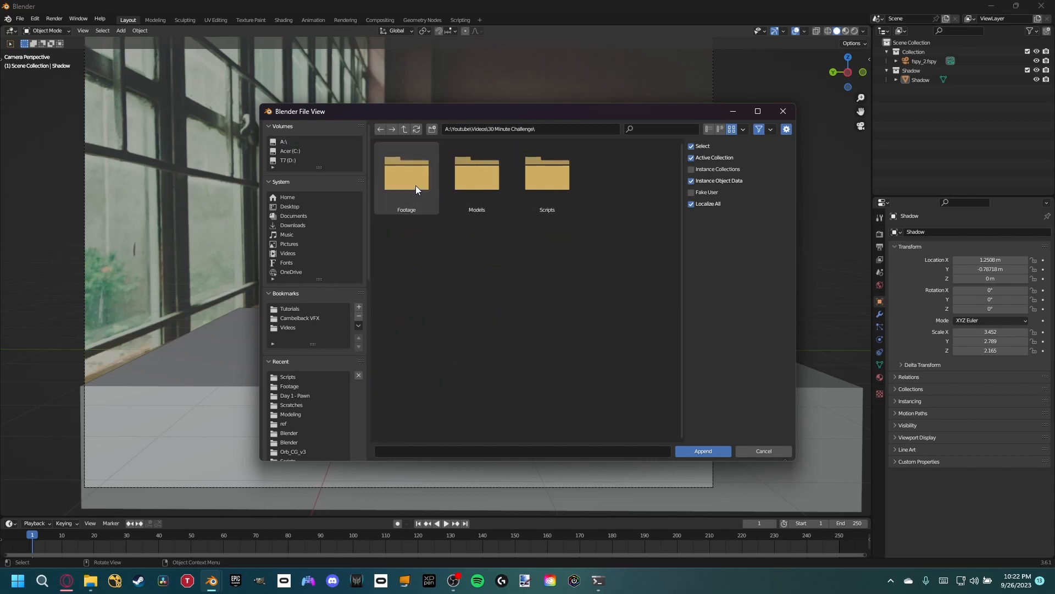
pyautogui.doubleClick(415, 186)
pyautogui.click(405, 133)
pyautogui.doubleClick(473, 183)
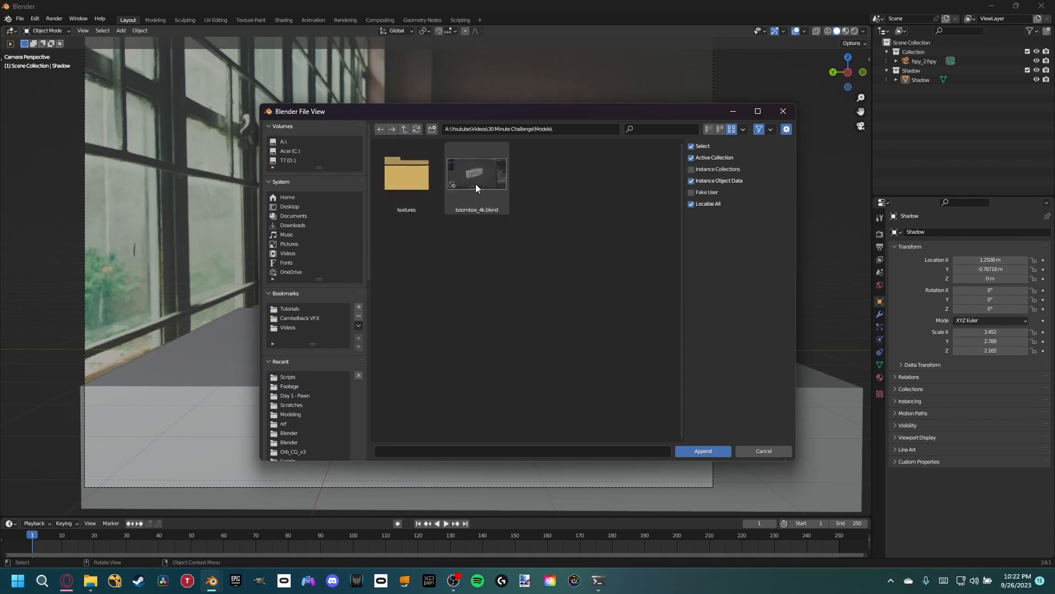
# - Append the boombox object from boombox_4k.blend
pyautogui.click(476, 183)
pyautogui.click(723, 446)
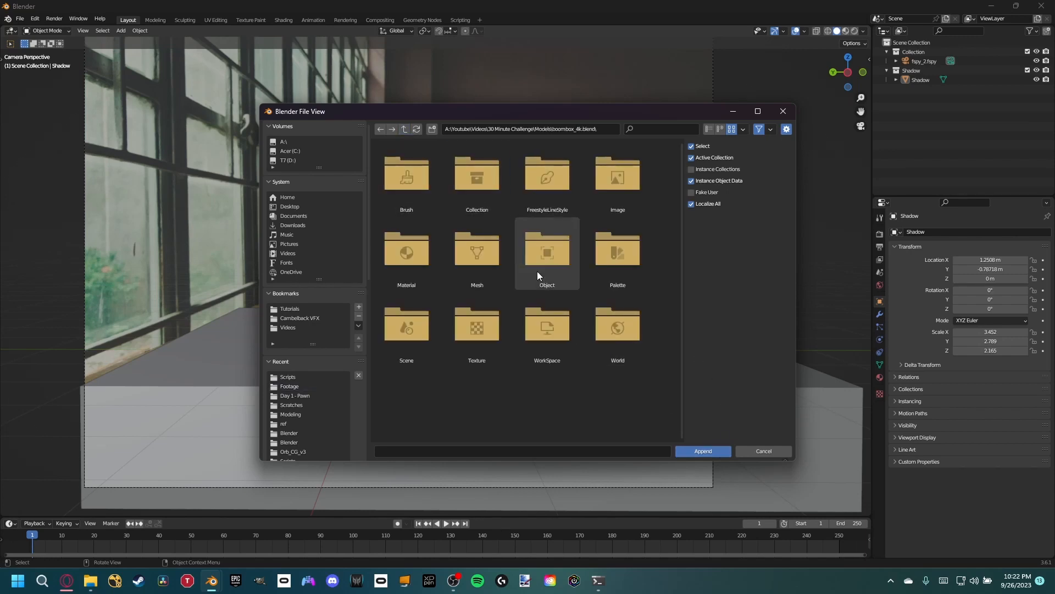
pyautogui.doubleClick(553, 265)
pyautogui.doubleClick(424, 186)
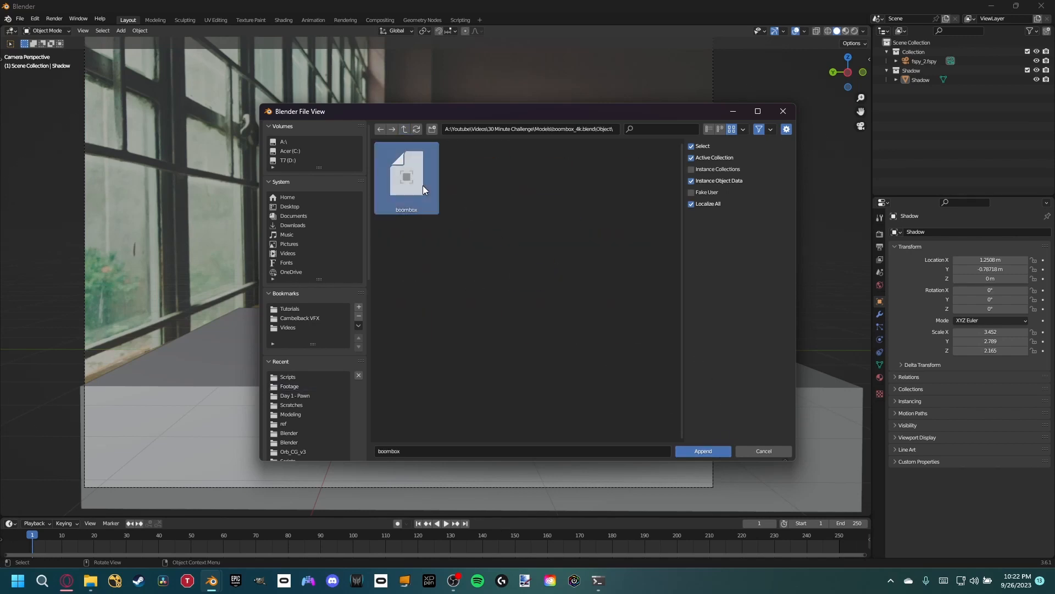
# - Scale the boombox up to a prominent size on the table and rotate it about Z so its front faces the camera
pyautogui.press('s')
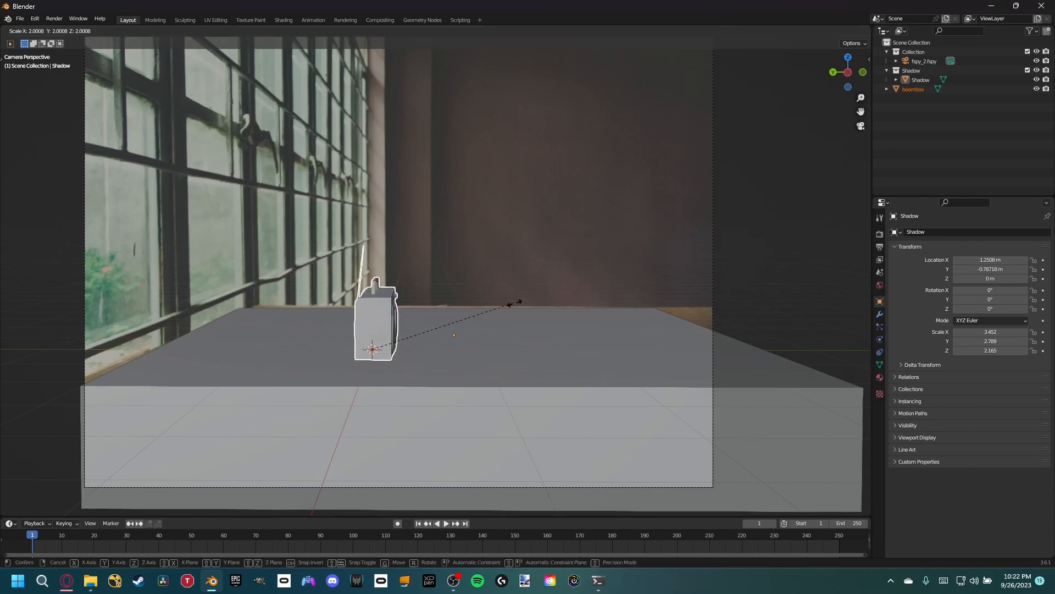
pyautogui.click(742, 271)
pyautogui.press('r')
pyautogui.press('z')
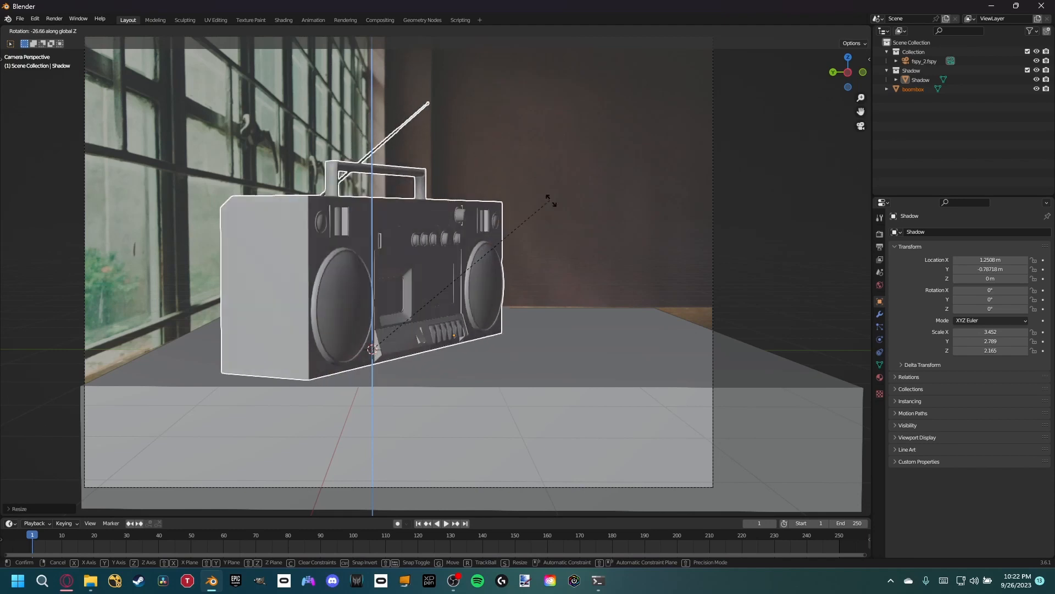
pyautogui.click(577, 306)
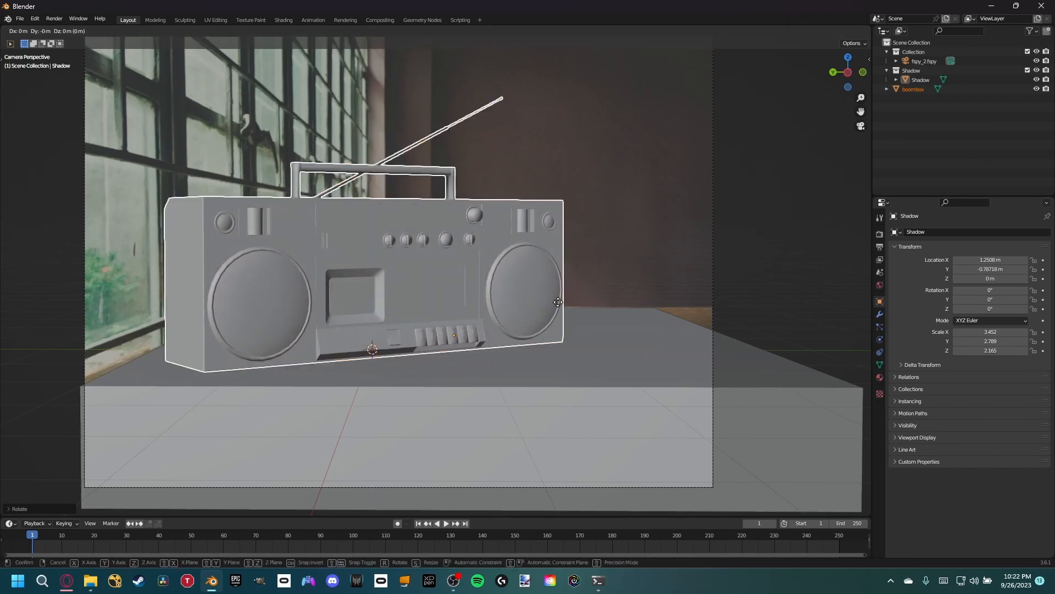
# - Move the boombox horizontally, keeping its height, toward the centre of the tabletop
pyautogui.press('g')
pyautogui.hotkey('shift', 'z')
pyautogui.click(613, 296)
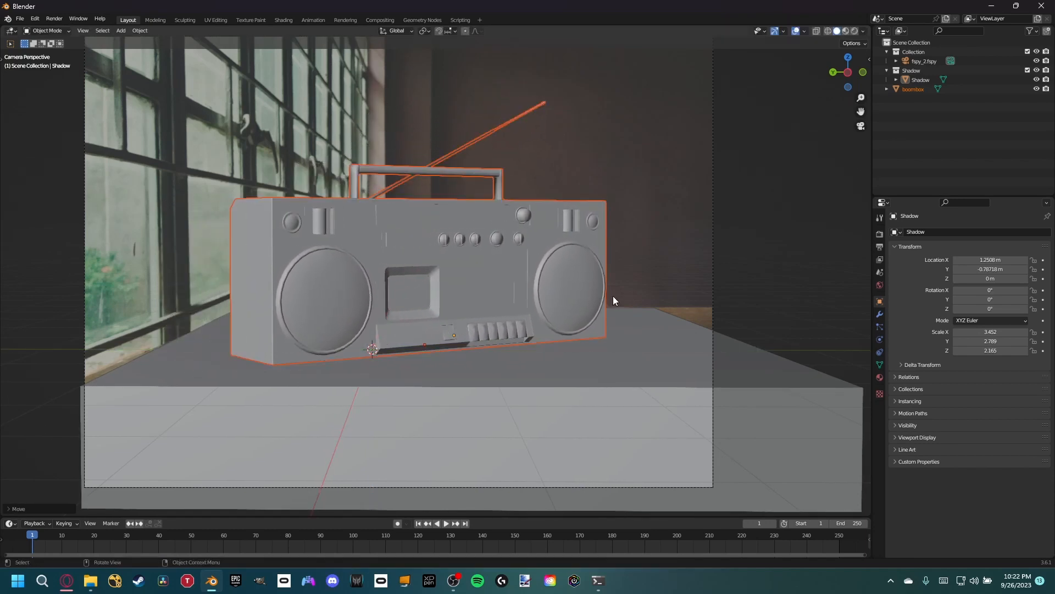
pyautogui.keyDown('shift'); pyautogui.moveTo(477, 246); pyautogui.dragTo(506, 270, button='middle'); pyautogui.keyUp('shift')
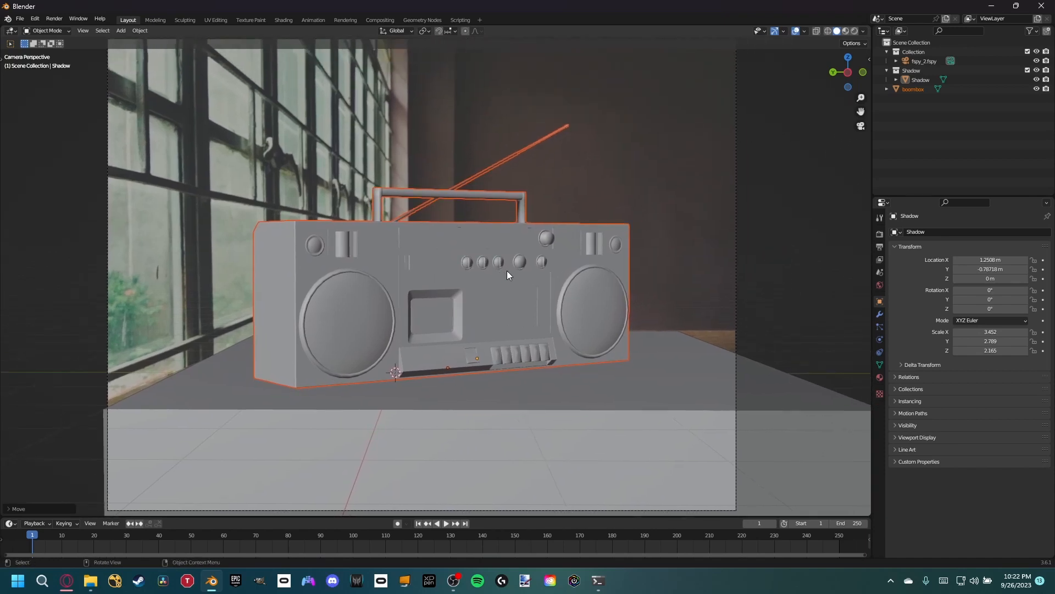
pyautogui.scroll(-1, 507, 271)
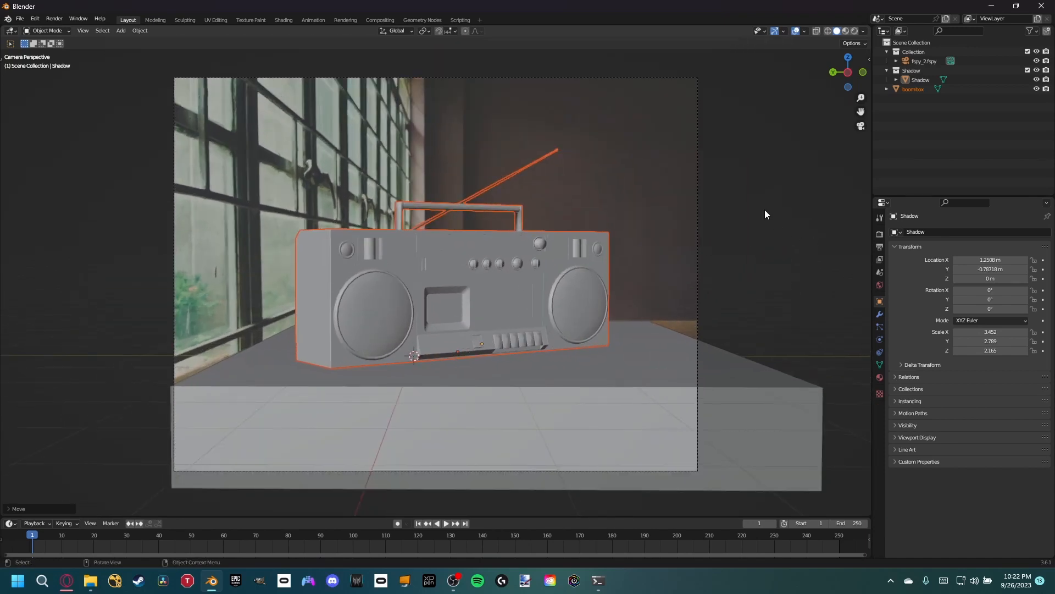
# - Create a new collection named Boombox and move the boombox object into it
pyautogui.rightClick(910, 112)
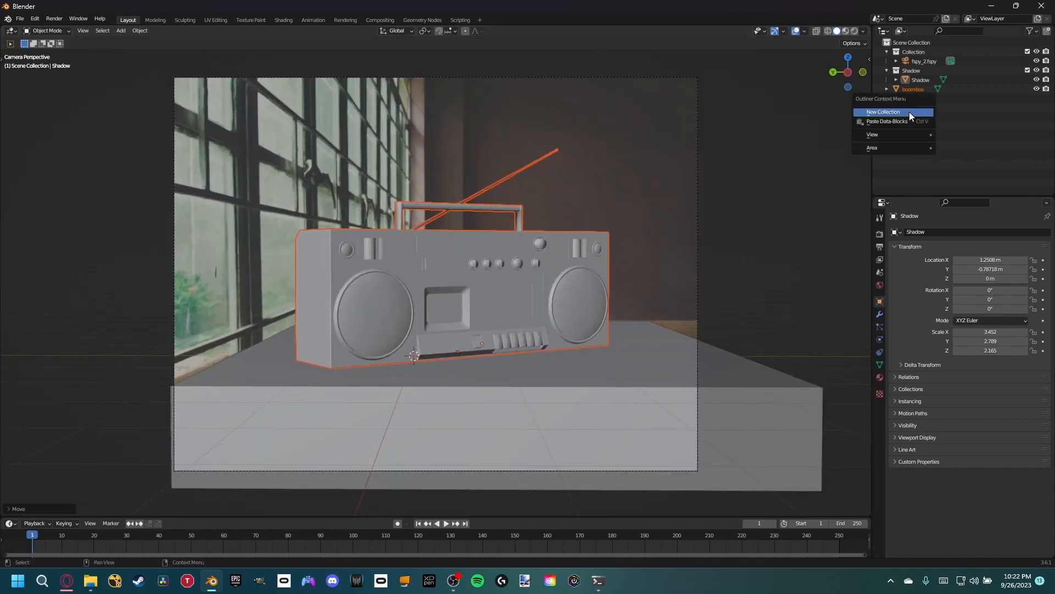
pyautogui.click(909, 111)
pyautogui.doubleClick(920, 88)
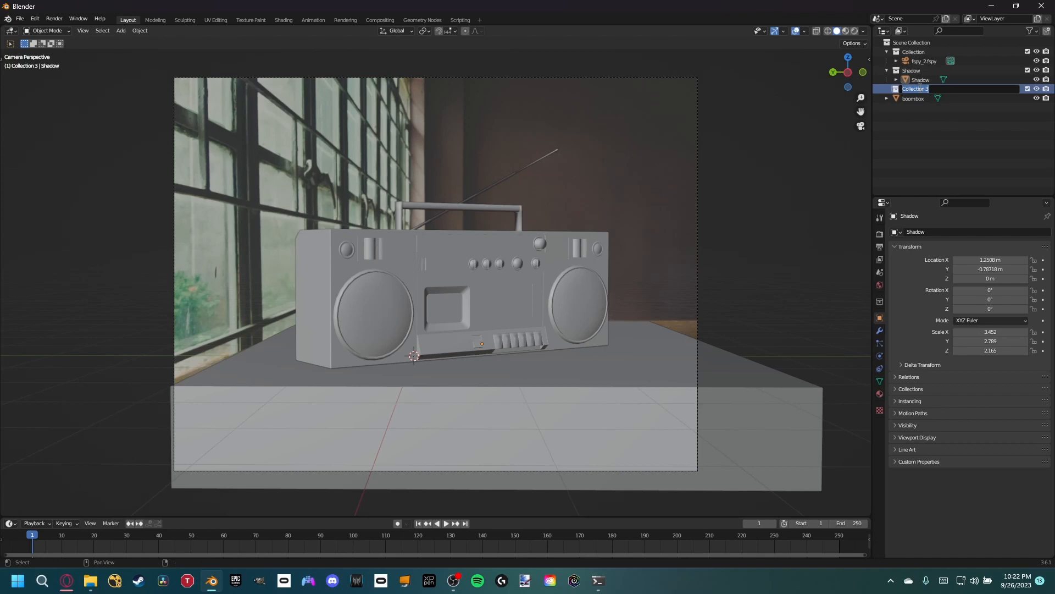
pyautogui.write('Boombox')
pyautogui.press('Return')
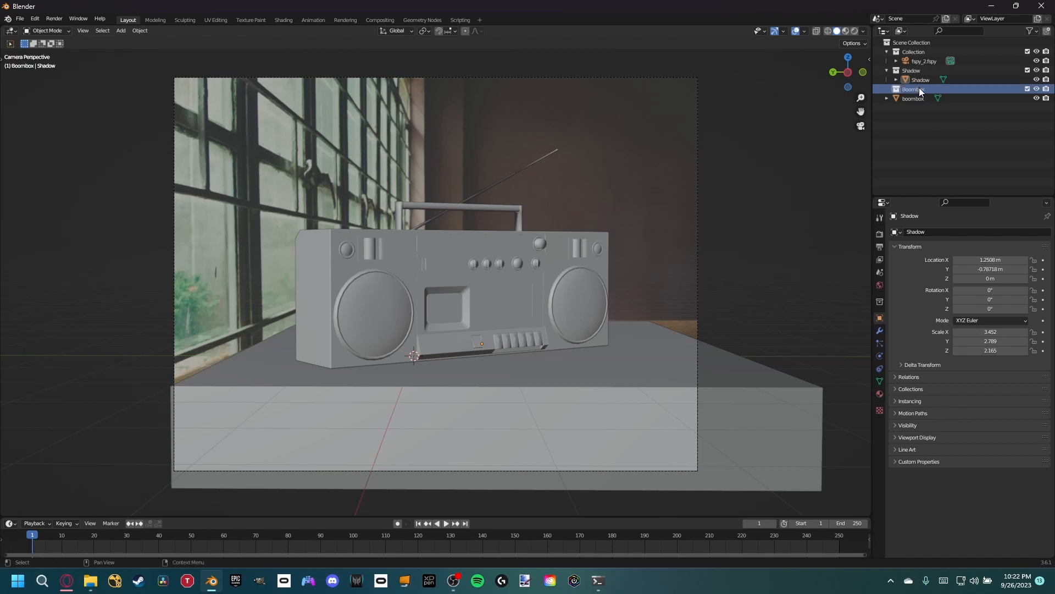
pyautogui.moveTo(924, 99); pyautogui.dragTo(918, 87)
# - Switch the camera view of the boombox to rendered shading
pyautogui.scroll(2, 558, 208)
pyautogui.scroll(-1, 559, 213)
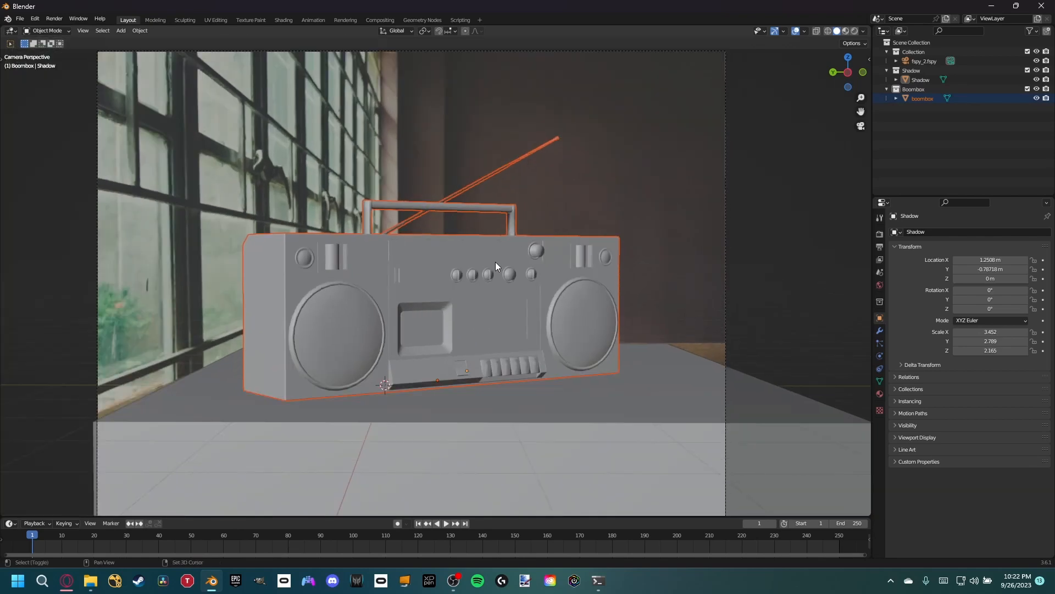
pyautogui.moveTo(496, 261)
pyautogui.keyDown('shift'); pyautogui.mouseDown(button='middle')
pyautogui.moveTo(535, 249)
pyautogui.moveTo(512, 262)
pyautogui.mouseUp(button='middle'); pyautogui.keyUp('shift')
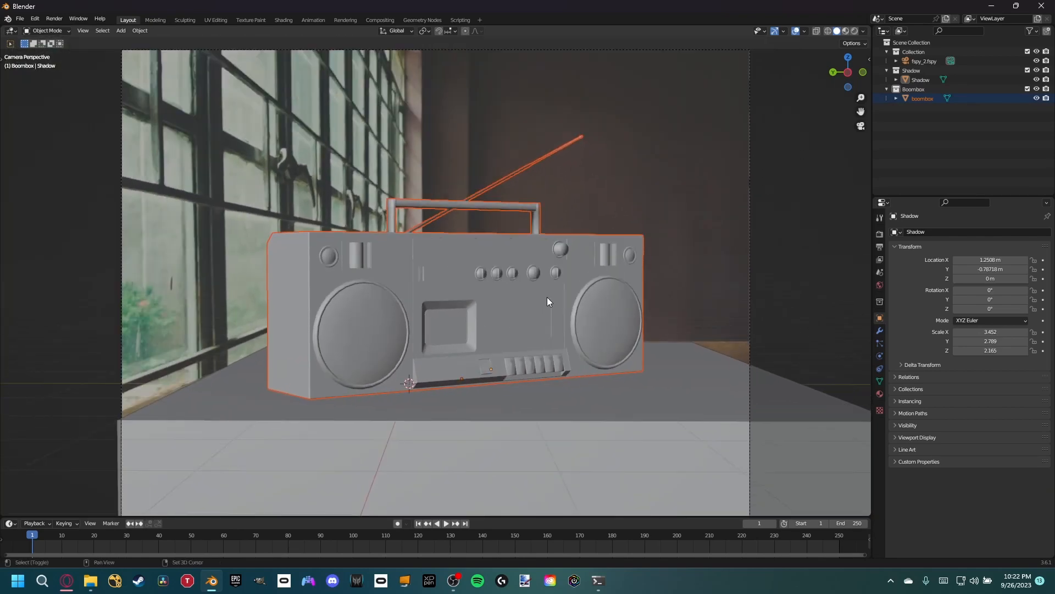
pyautogui.keyDown('shift'); pyautogui.moveTo(548, 302); pyautogui.dragTo(548, 266, button='middle'); pyautogui.keyUp('shift')
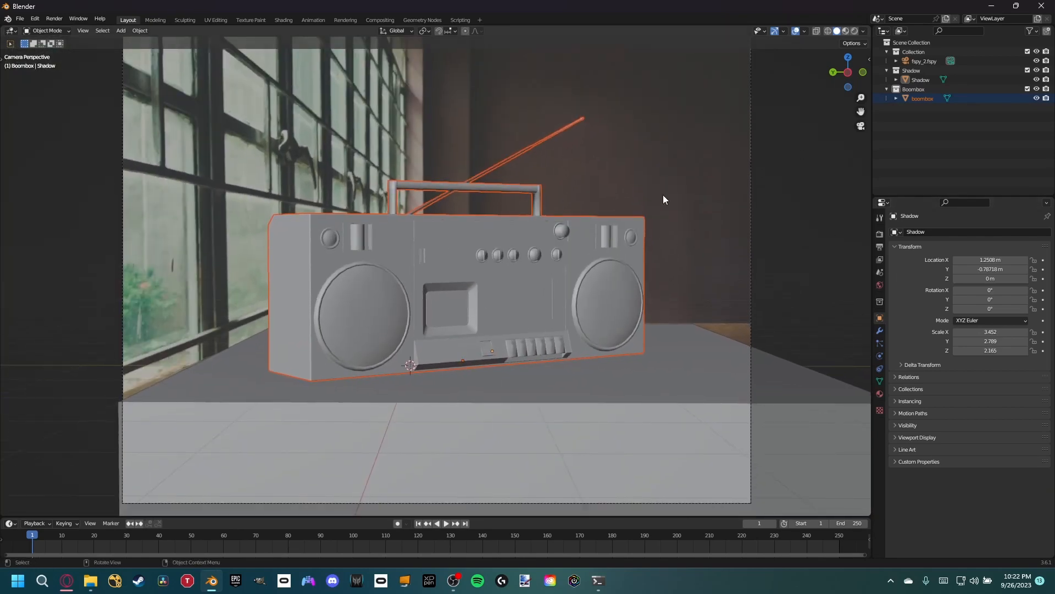
pyautogui.press('z')
pyautogui.click(526, 153)
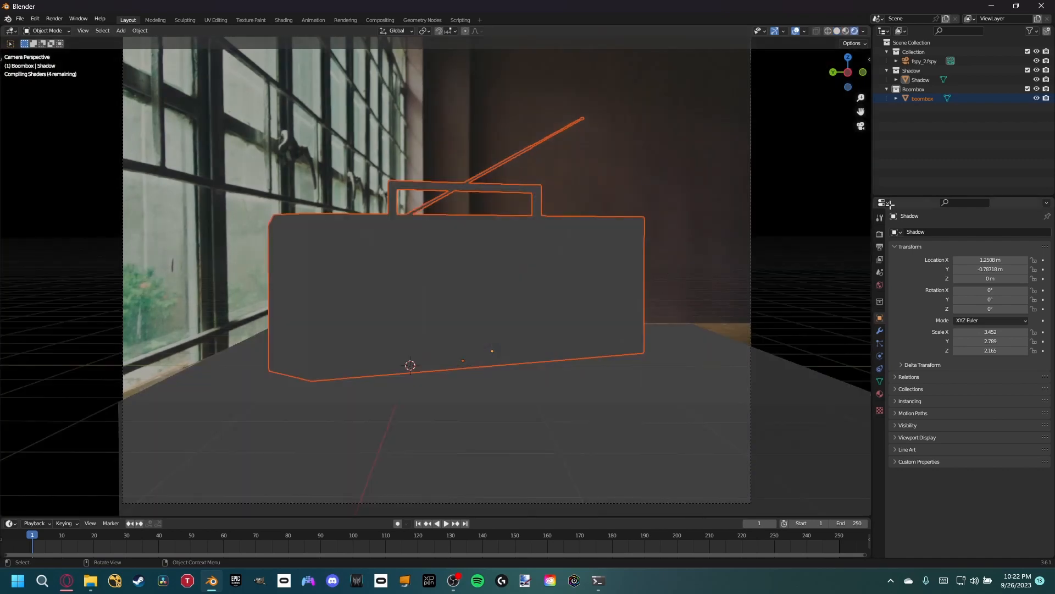
# - Set the render engine to Cycles using GPU Compute, and turn off denoising for the final render
pyautogui.click(880, 233)
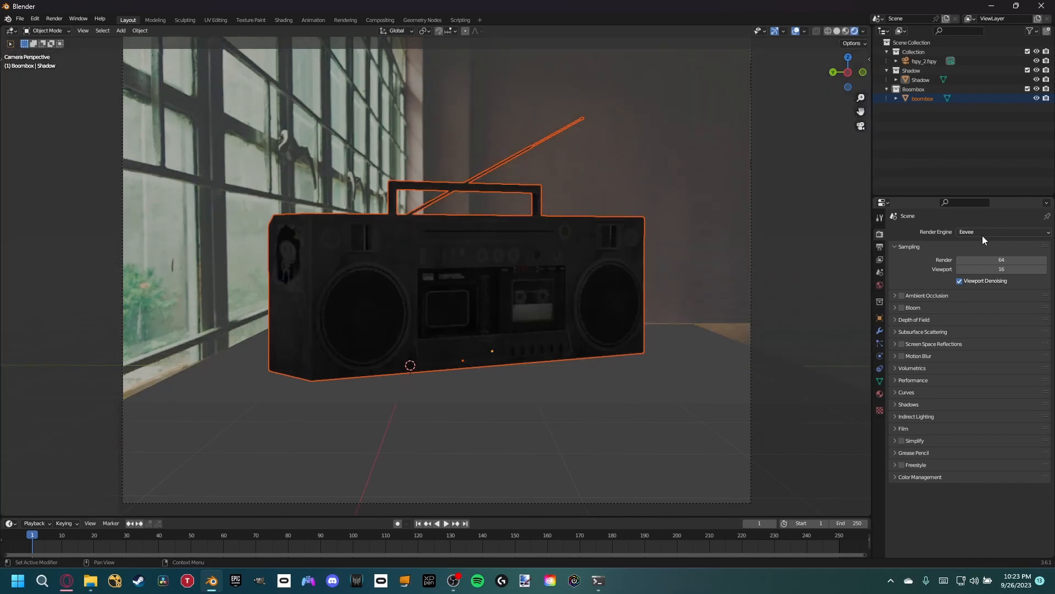
pyautogui.click(983, 236)
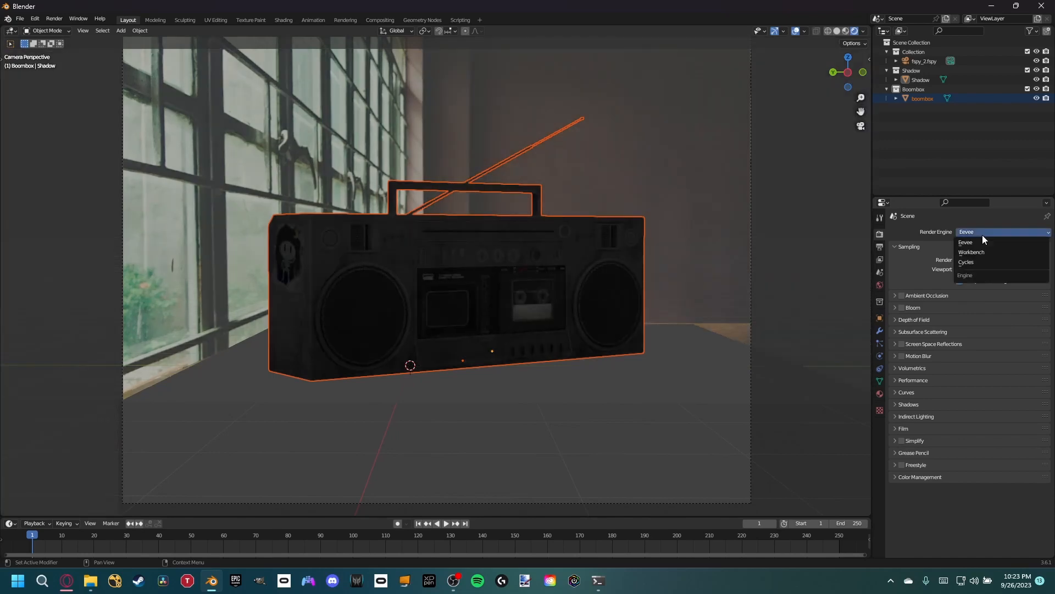
pyautogui.click(973, 262)
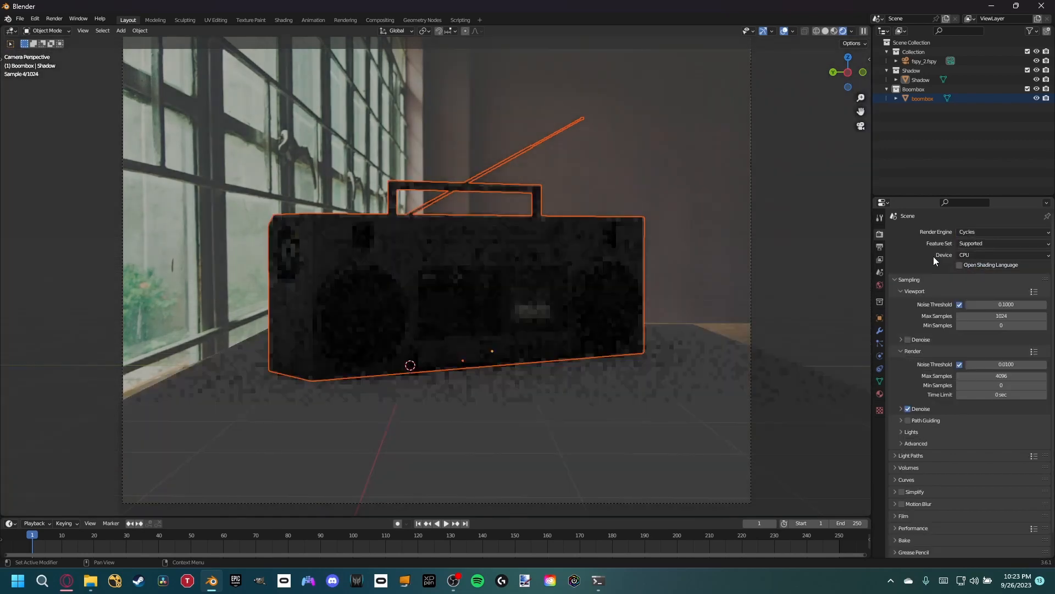
pyautogui.click(972, 255)
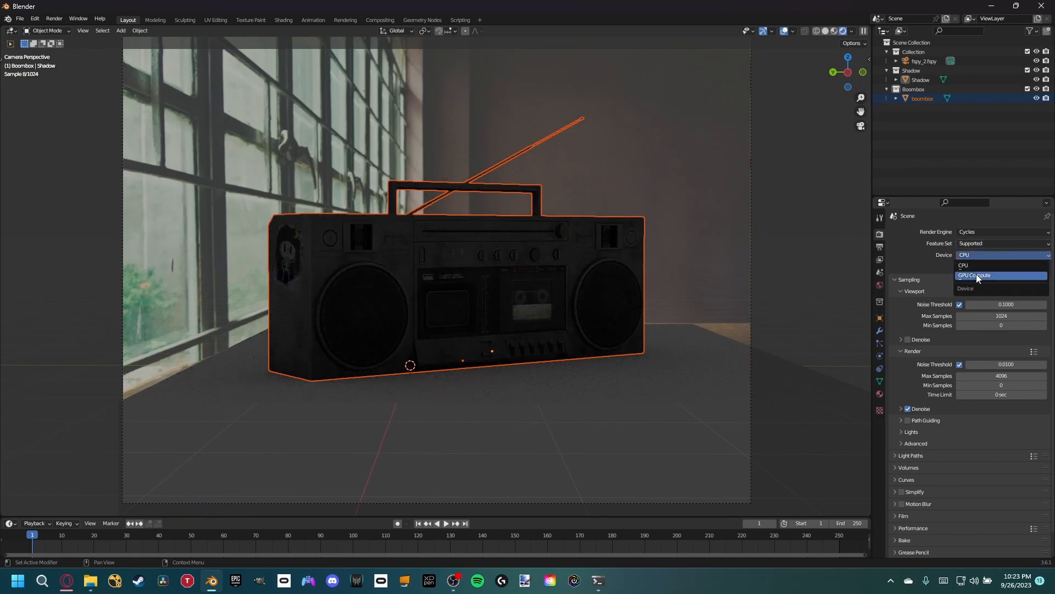
pyautogui.click(972, 275)
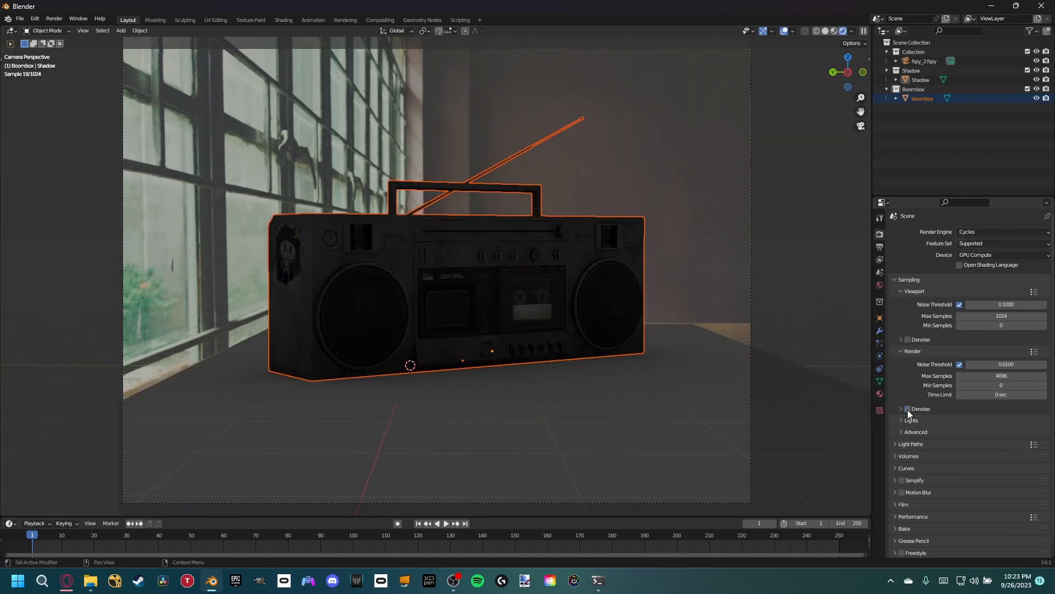
# - Set the maximum samples to 64 for both the viewport and the final render
pyautogui.doubleClick(998, 316)
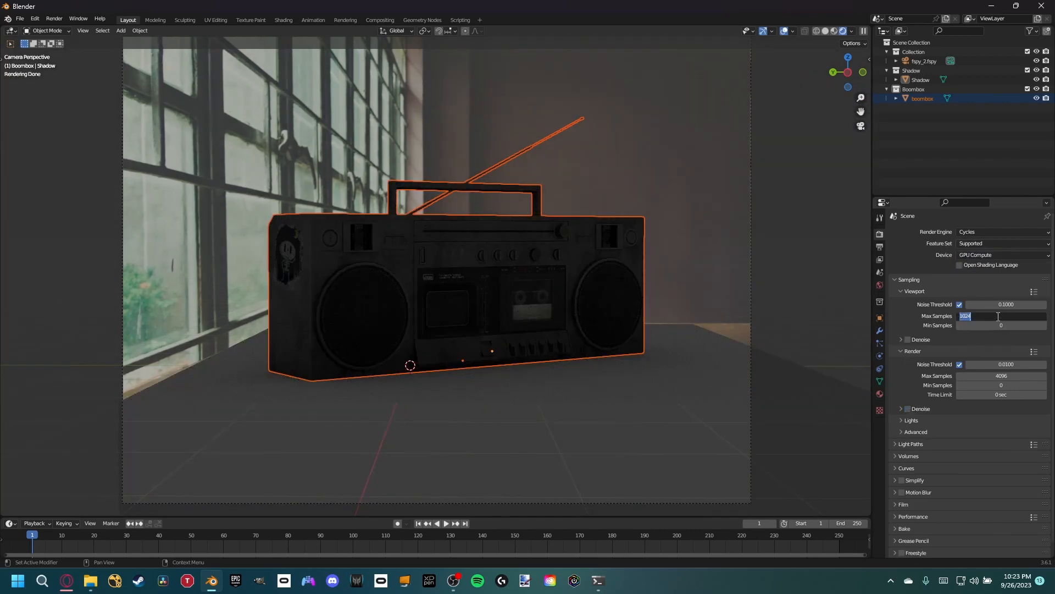
pyautogui.write('64')
pyautogui.doubleClick(961, 376)
pyautogui.write('64')
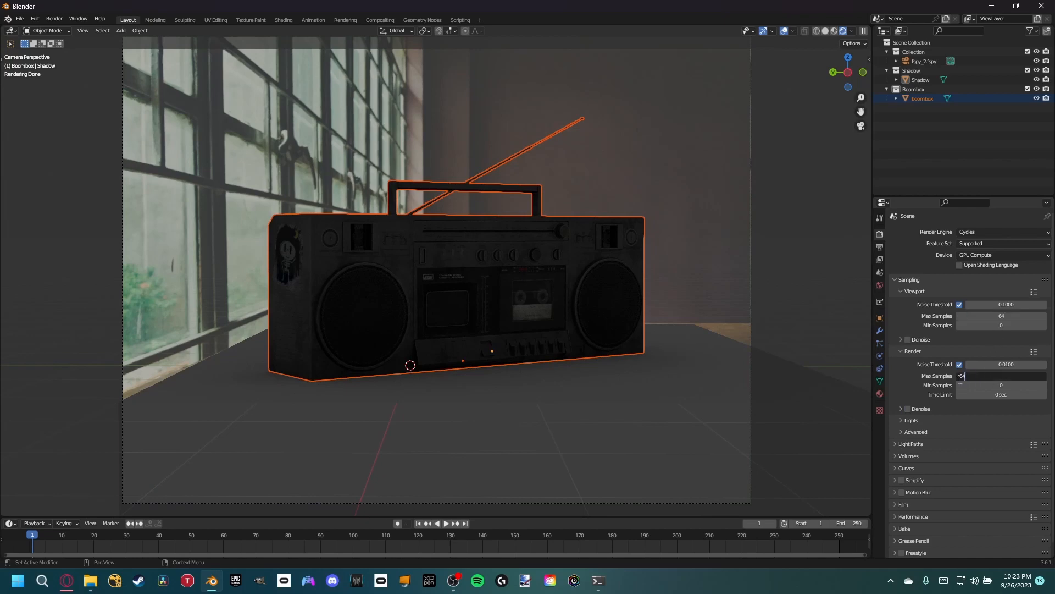
pyautogui.press('Return')
# - Save the scene in the Scripts folder as radio_vfx_2.blend
pyautogui.hotkey('ctrl', 's')
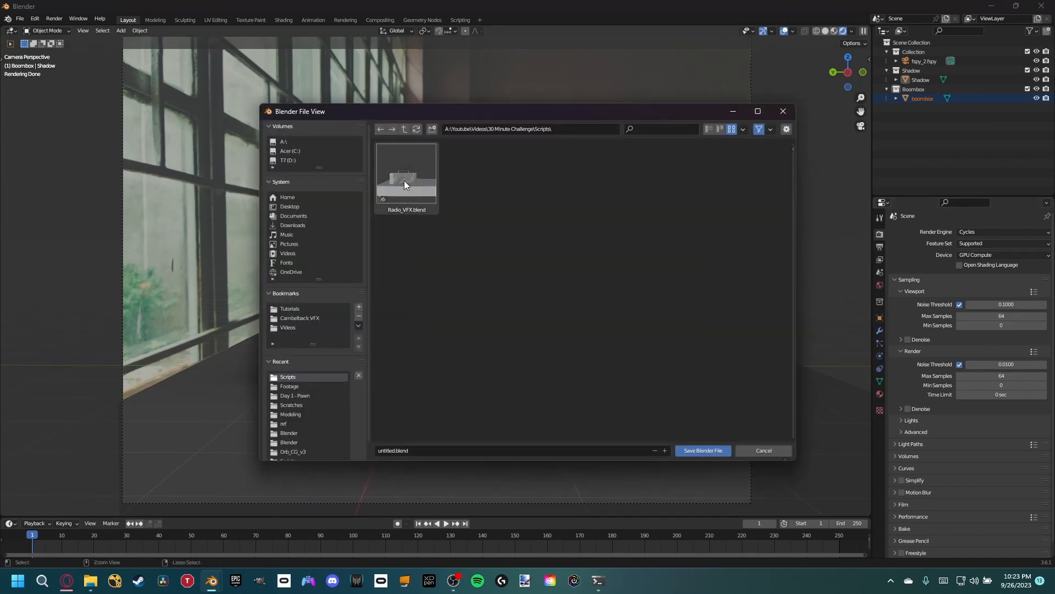
pyautogui.click(420, 451)
pyautogui.write('radio_vfx_2')
pyautogui.click(699, 451)
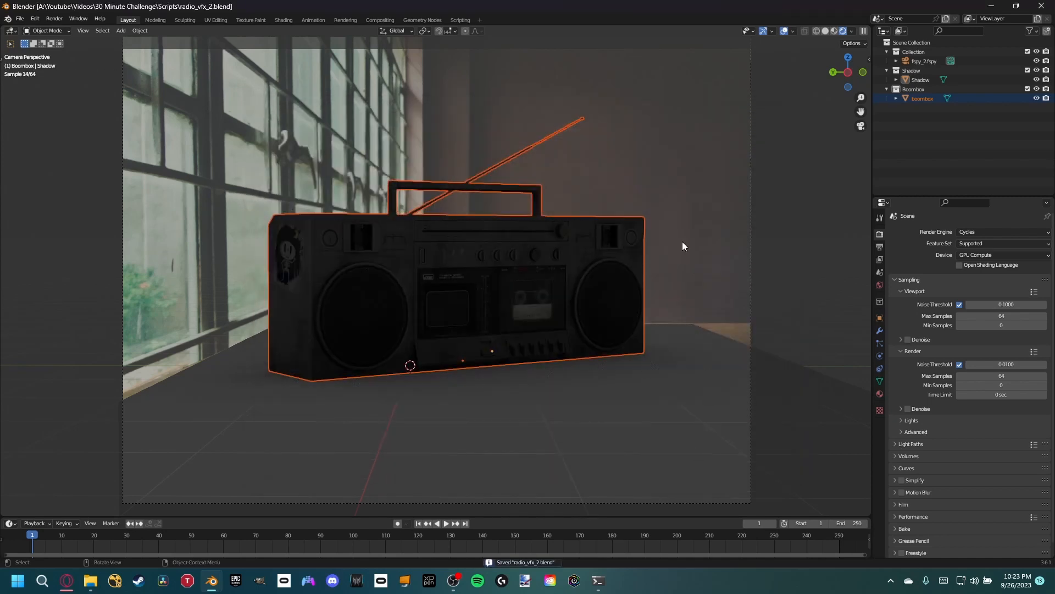
# - Add an area light and raise it straight up along Z above the boombox
pyautogui.hotkey('shift', 'a')
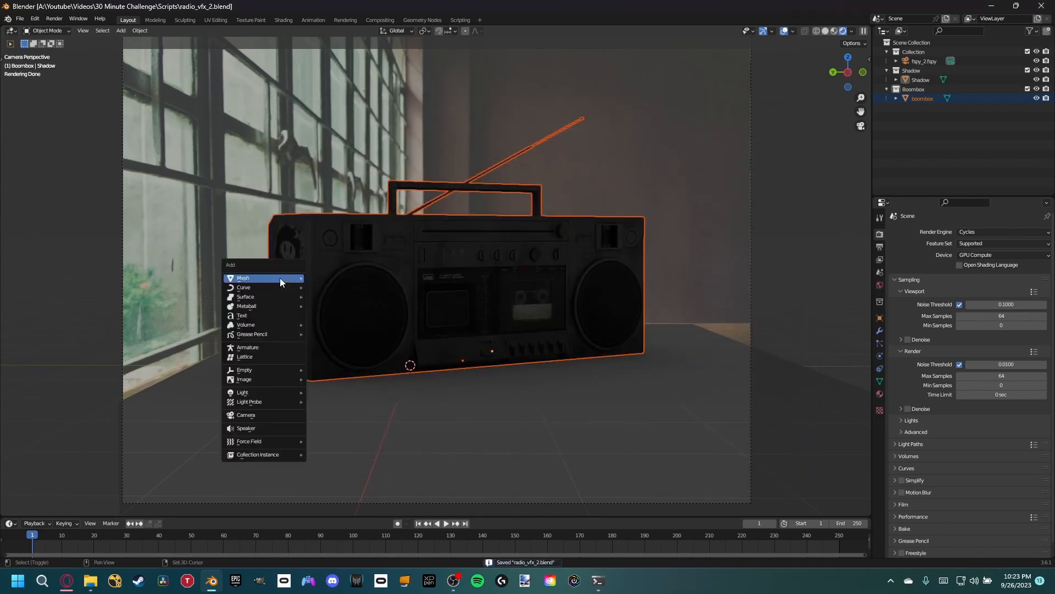
pyautogui.moveTo(256, 394)
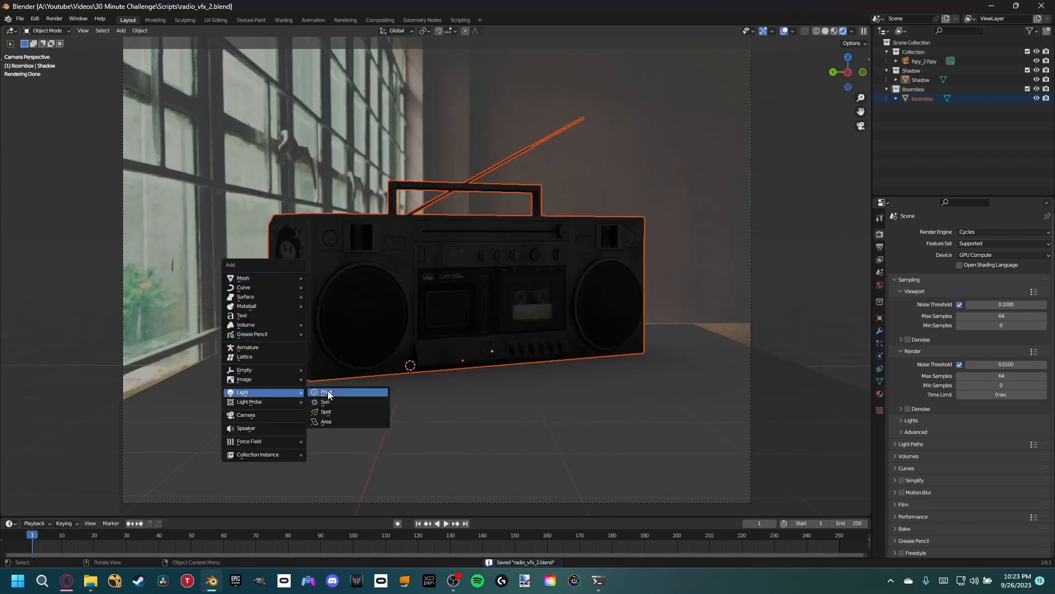
pyautogui.click(328, 419)
pyautogui.moveTo(328, 419); pyautogui.dragTo(373, 351, button='middle')
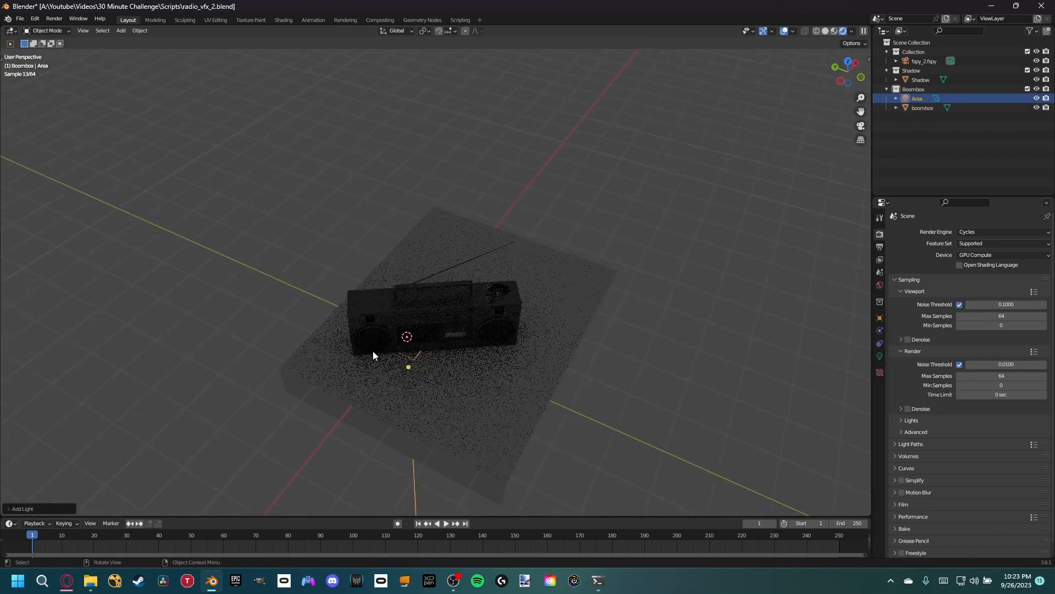
pyautogui.press('g')
pyautogui.press('z')
pyautogui.click(326, 228)
# - Rotate the area light 90° about X and 180° about Z
pyautogui.moveTo(327, 228); pyautogui.dragTo(492, 215, button='middle')
pyautogui.write('rx90')
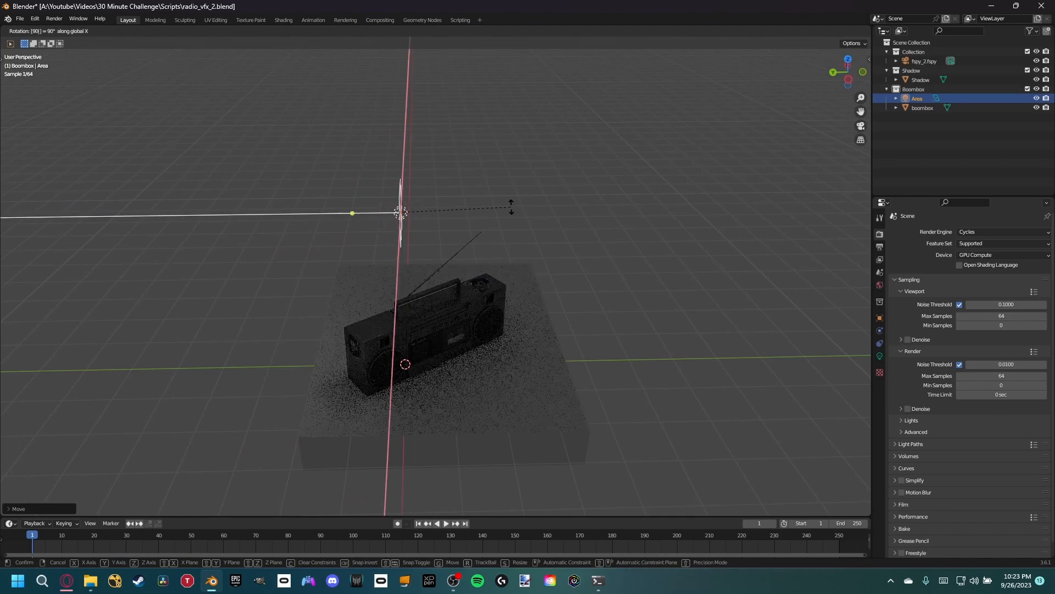
pyautogui.press('Return')
pyautogui.write('rz180')
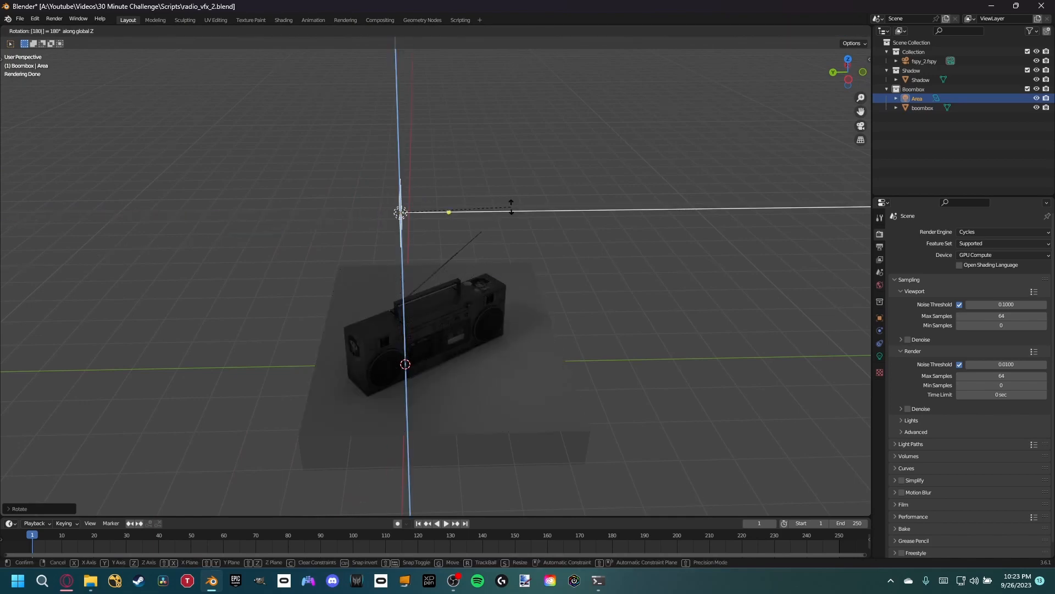
pyautogui.press('Return')
# - Move the area light horizontally, keeping its height, out to the window side of the table
pyautogui.moveTo(512, 207); pyautogui.dragTo(430, 240, button='middle')
pyautogui.scroll(-4, 429, 241)
pyautogui.press('g')
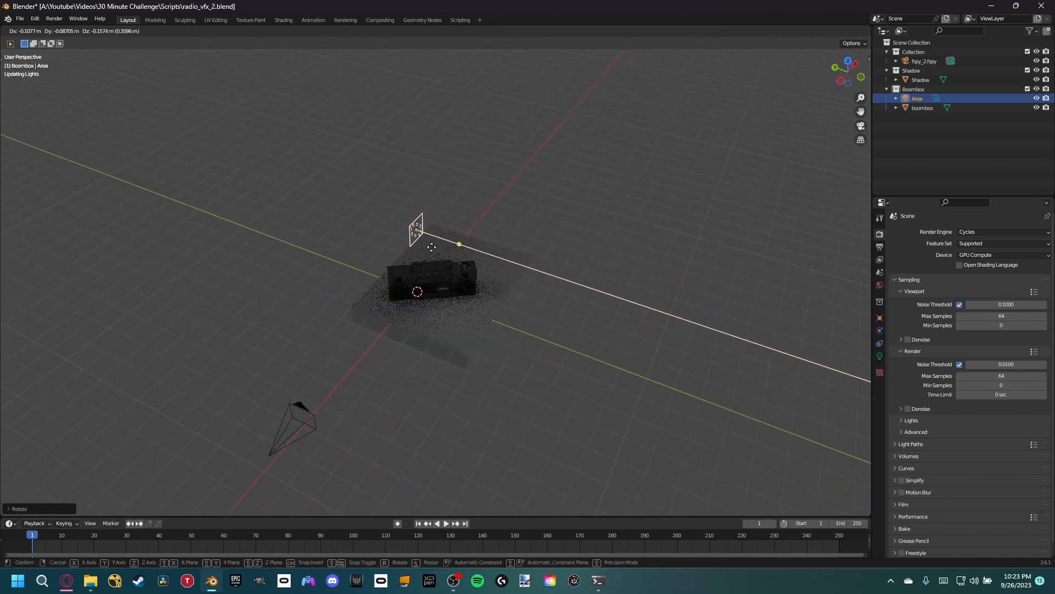
pyautogui.hotkey('shift', 'z')
pyautogui.click(320, 189)
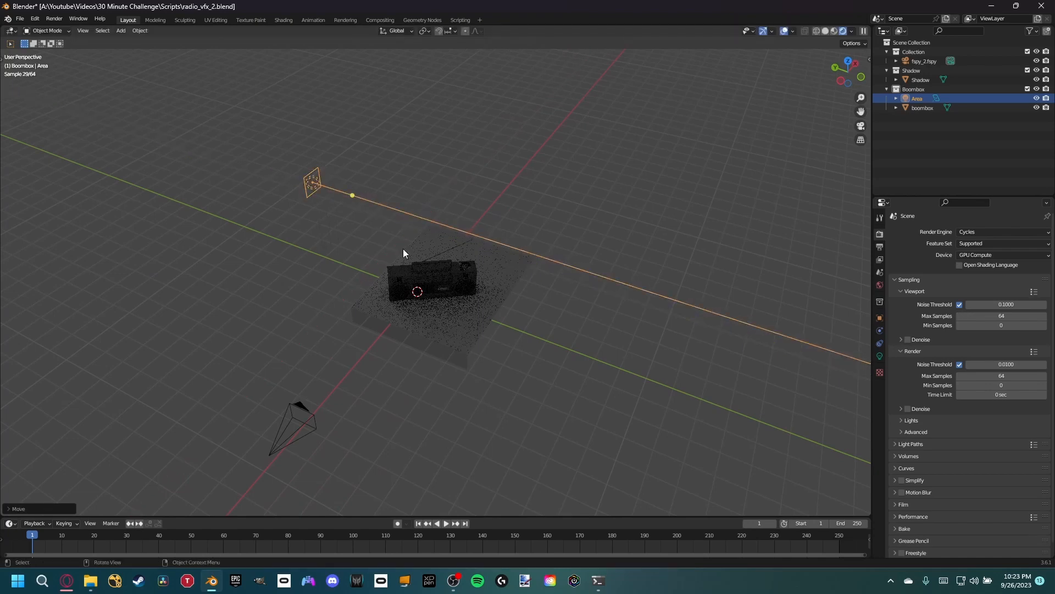
# - Select the Shadow tabletop object in the camera view and open a Shader Editor beside the viewport
pyautogui.press('KP_0')
pyautogui.click(480, 409)
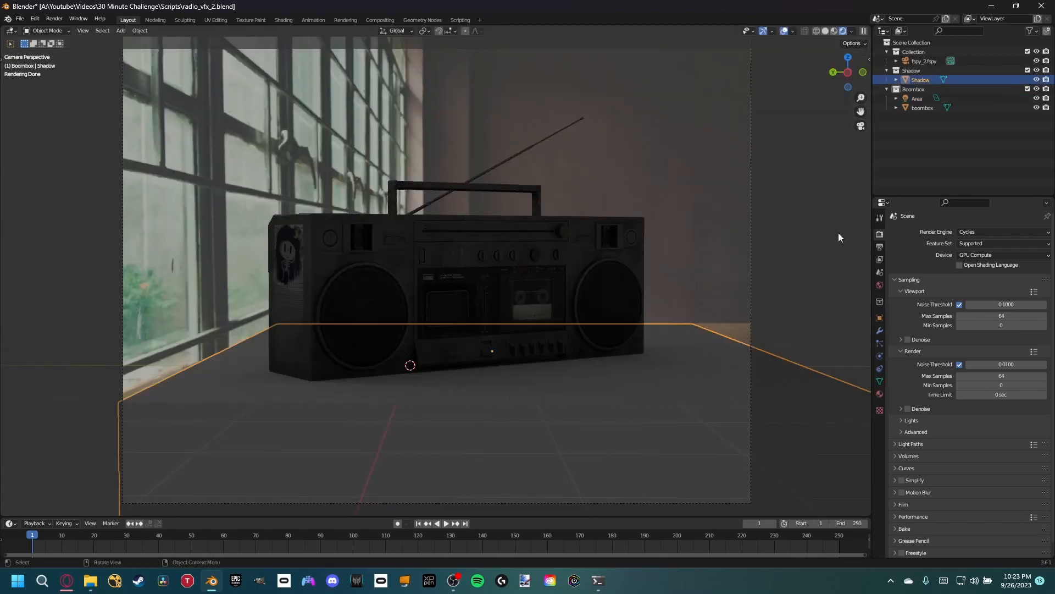
pyautogui.moveTo(869, 26); pyautogui.dragTo(587, 28)
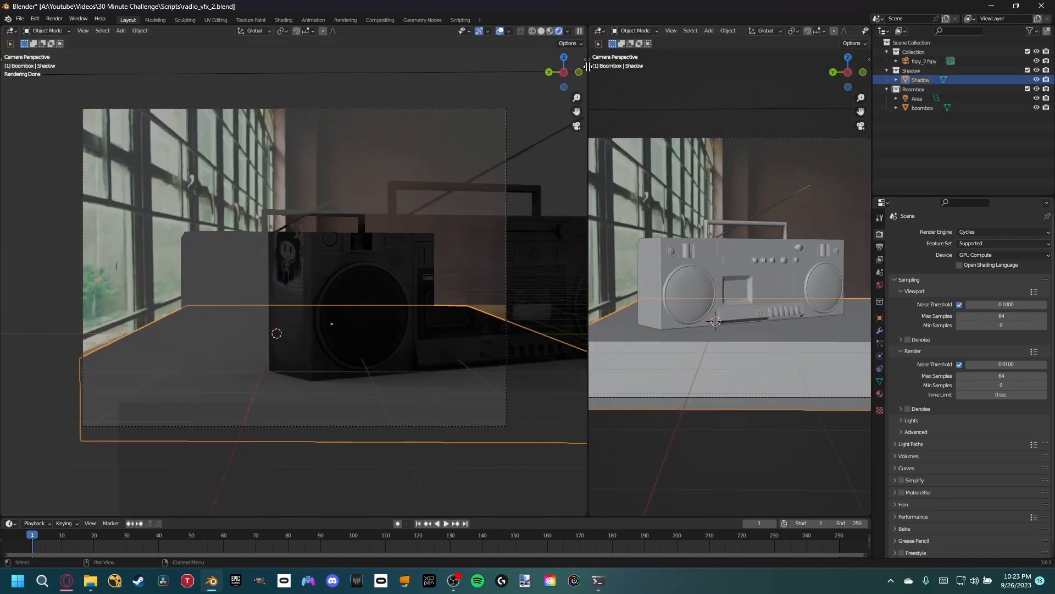
pyautogui.click(601, 30)
pyautogui.click(615, 115)
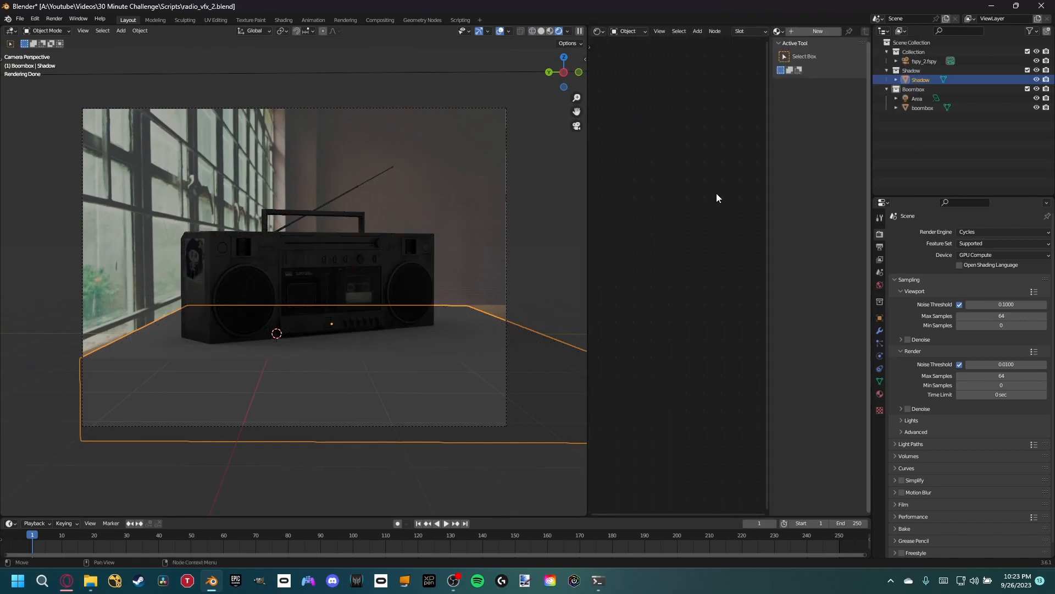
# - Create a new material on the Shadow object named Shadow_Footage and hide the node editor's sidebar
pyautogui.click(800, 32)
pyautogui.doubleClick(830, 31)
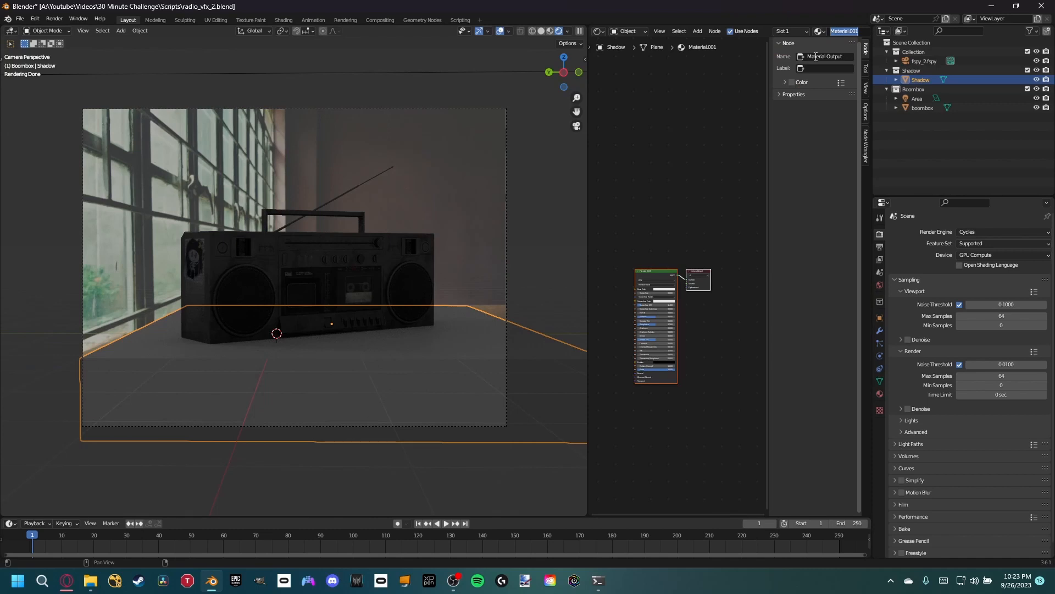
pyautogui.write('Shadow_Footage')
pyautogui.press('Return')
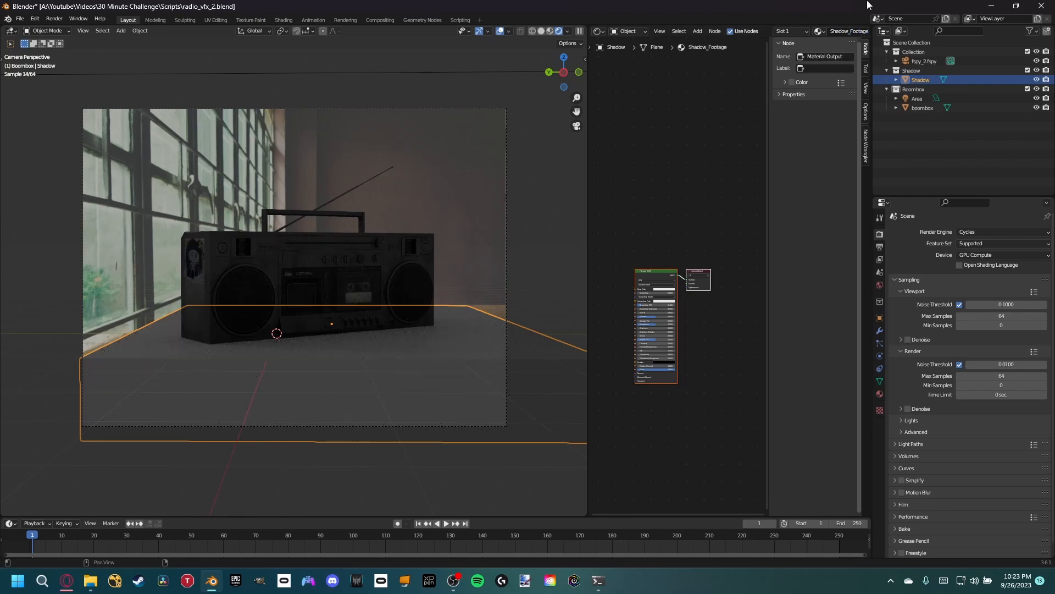
pyautogui.press('n')
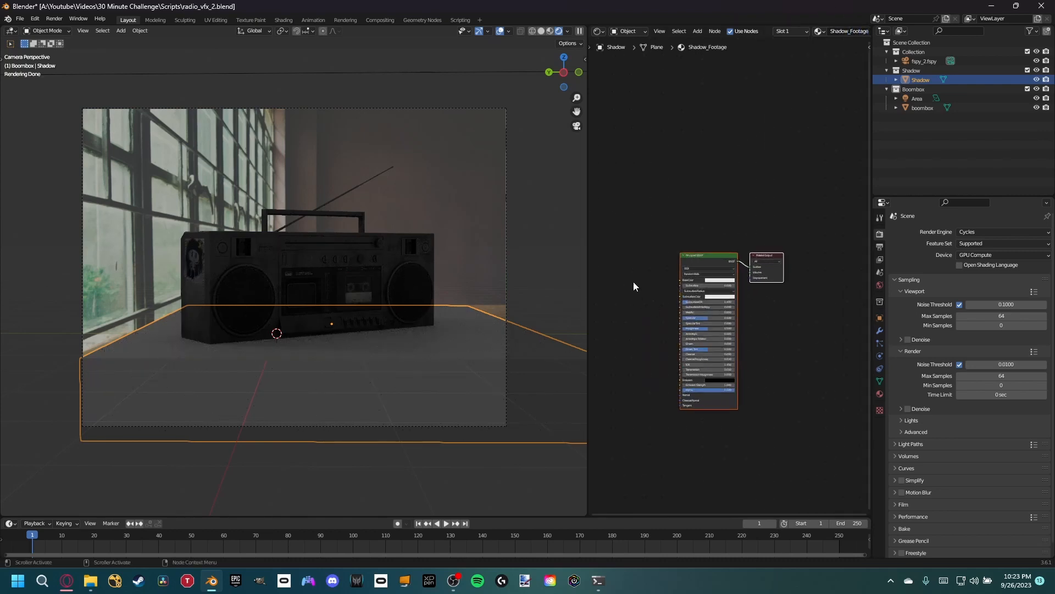
# - Add an Image Texture node and connect its Color output to the Principled BSDF's Base Color
pyautogui.moveTo(634, 282); pyautogui.dragTo(741, 296, button='middle')
pyautogui.hotkey('shift', 'a')
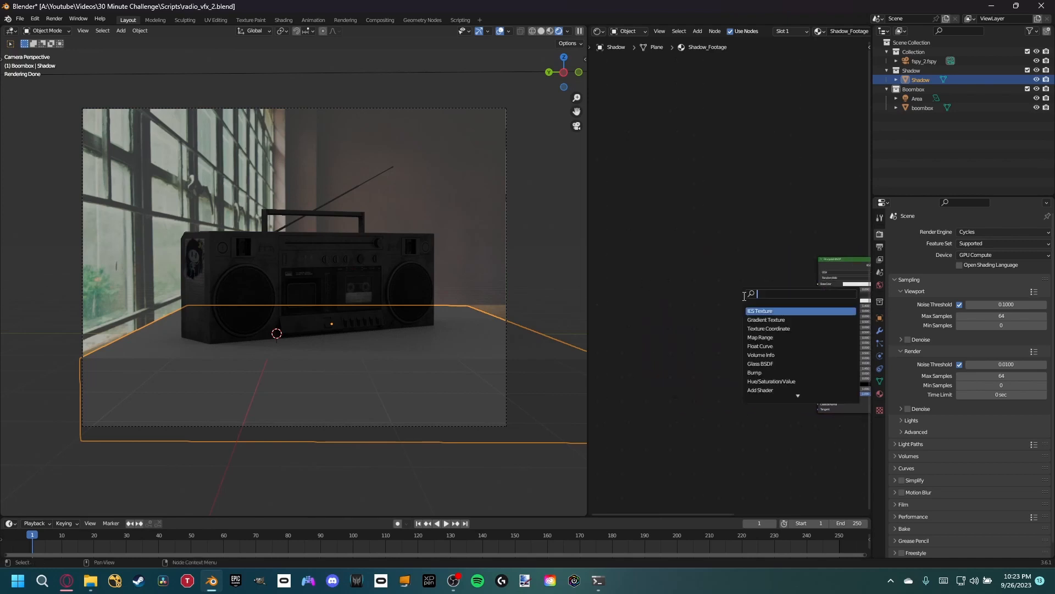
pyautogui.write('image')
pyautogui.press('Return')
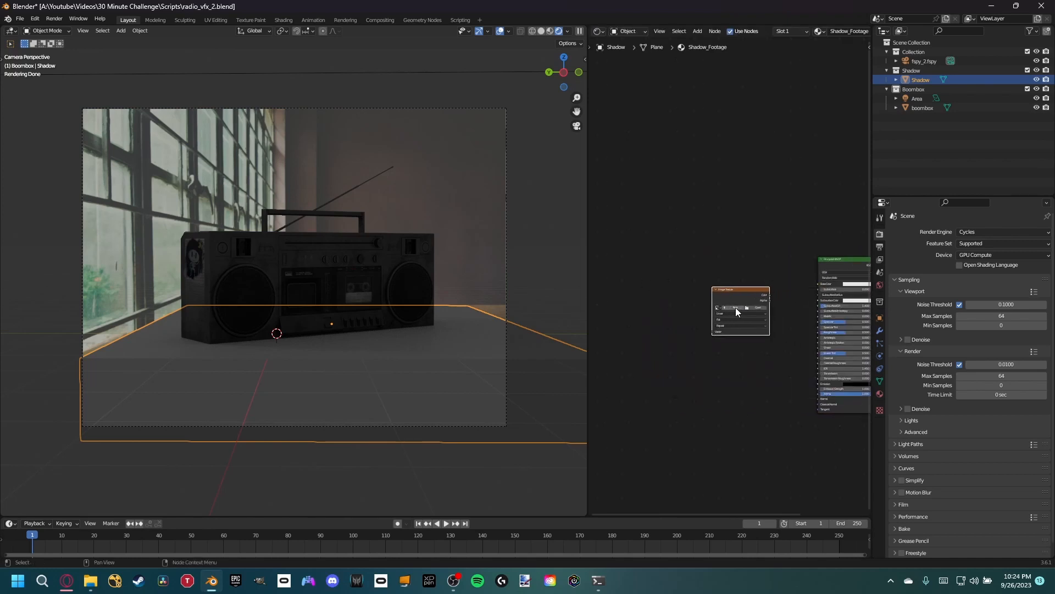
pyautogui.click(695, 305)
pyautogui.moveTo(761, 295); pyautogui.dragTo(838, 278)
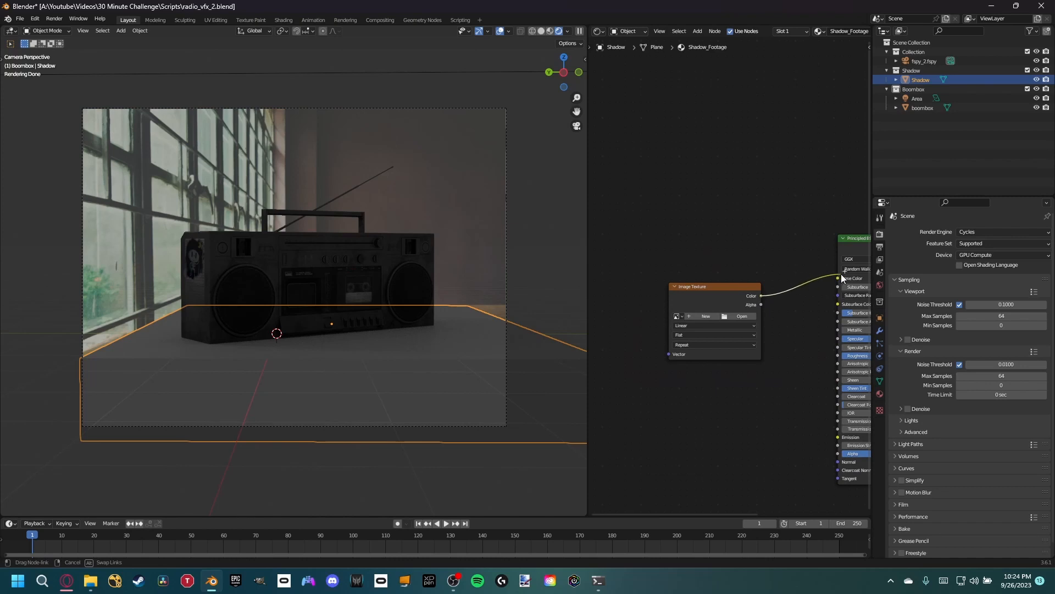
# - Assign the existing fspy_2.fspy image to the Image Texture node
pyautogui.moveTo(769, 323); pyautogui.dragTo(724, 324, button='middle')
pyautogui.click(632, 320)
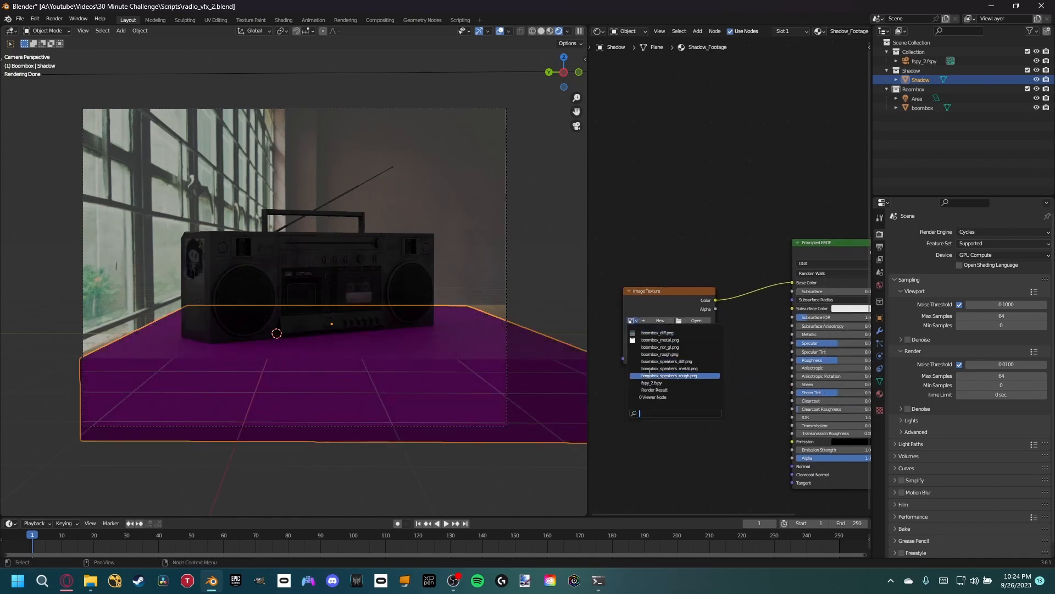
pyautogui.click(667, 385)
# - Add Texture Coordinate and Mapping nodes to the image texture and project it with the Window coordinates
pyautogui.moveTo(737, 339); pyautogui.dragTo(764, 316, button='middle')
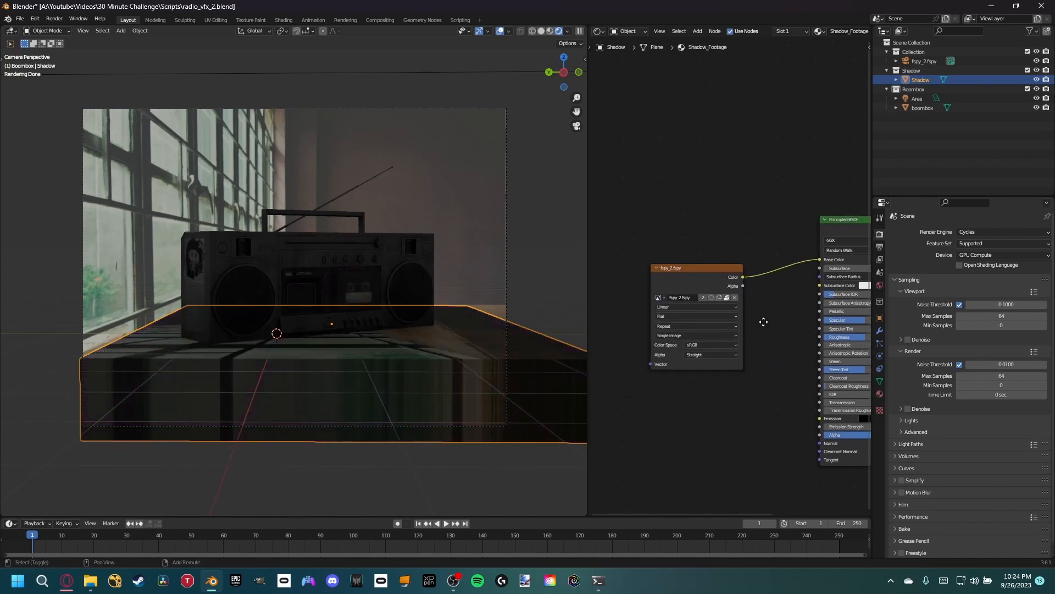
pyautogui.hotkey('ctrl', 't')
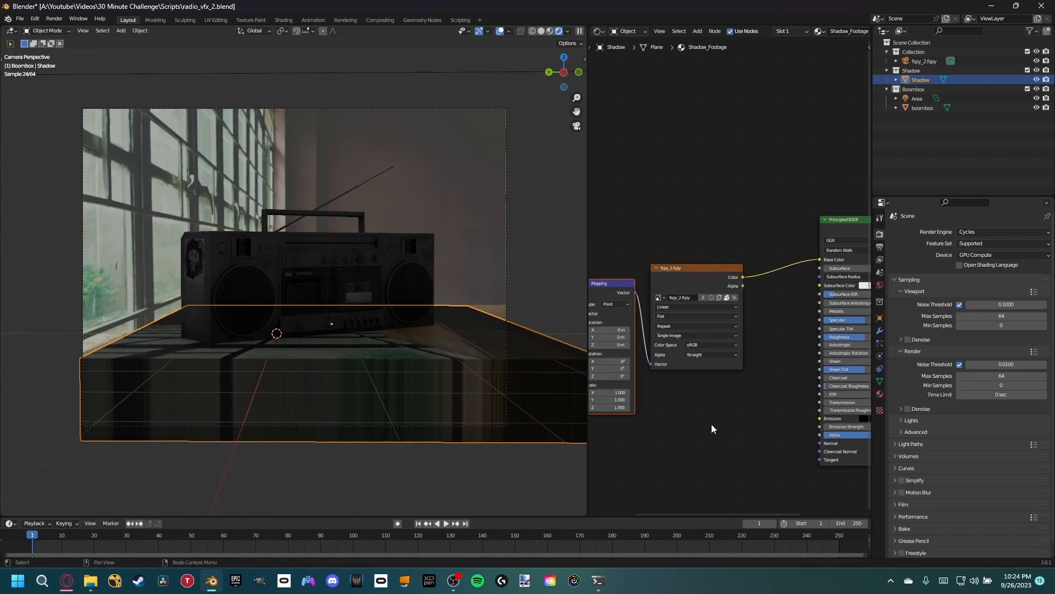
pyautogui.moveTo(711, 424); pyautogui.dragTo(801, 374, button='middle')
pyautogui.moveTo(682, 302); pyautogui.dragTo(699, 281)
pyautogui.moveTo(788, 359); pyautogui.dragTo(739, 423, button='middle')
pyautogui.moveTo(810, 407); pyautogui.dragTo(702, 420, button='middle')
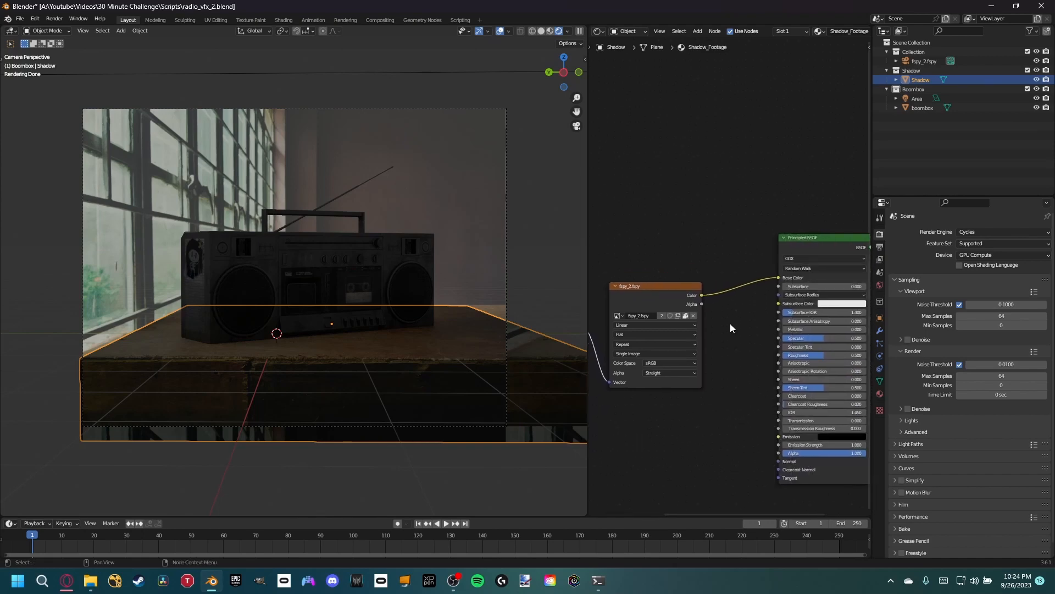
# - Insert a Gamma node between the image texture's Color output and the Principled BSDF's Base Color
pyautogui.hotkey('shift', 'a')
pyautogui.write('gamma')
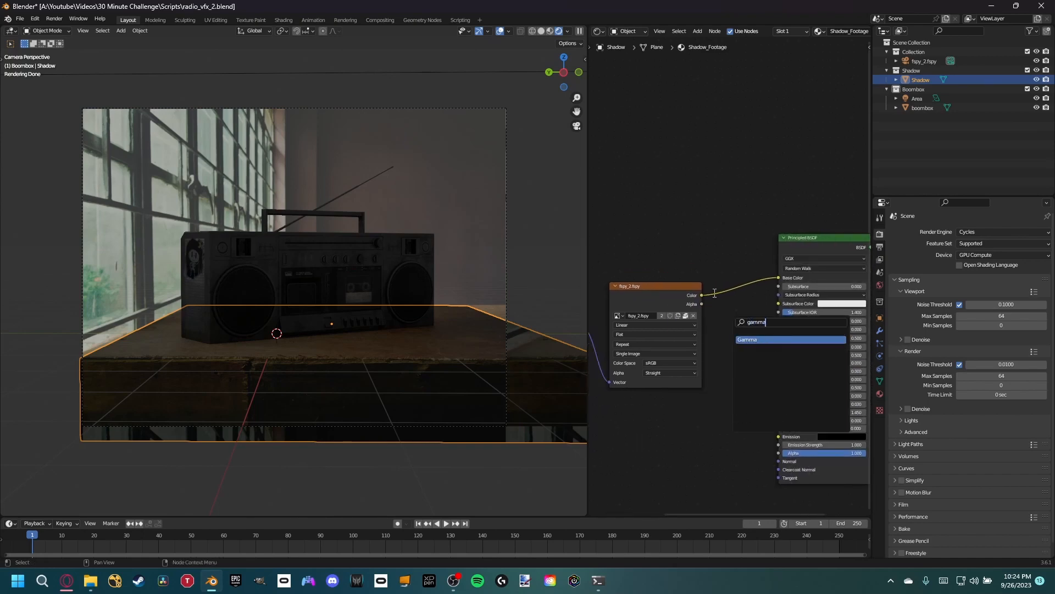
pyautogui.press('Return')
pyautogui.click(786, 270)
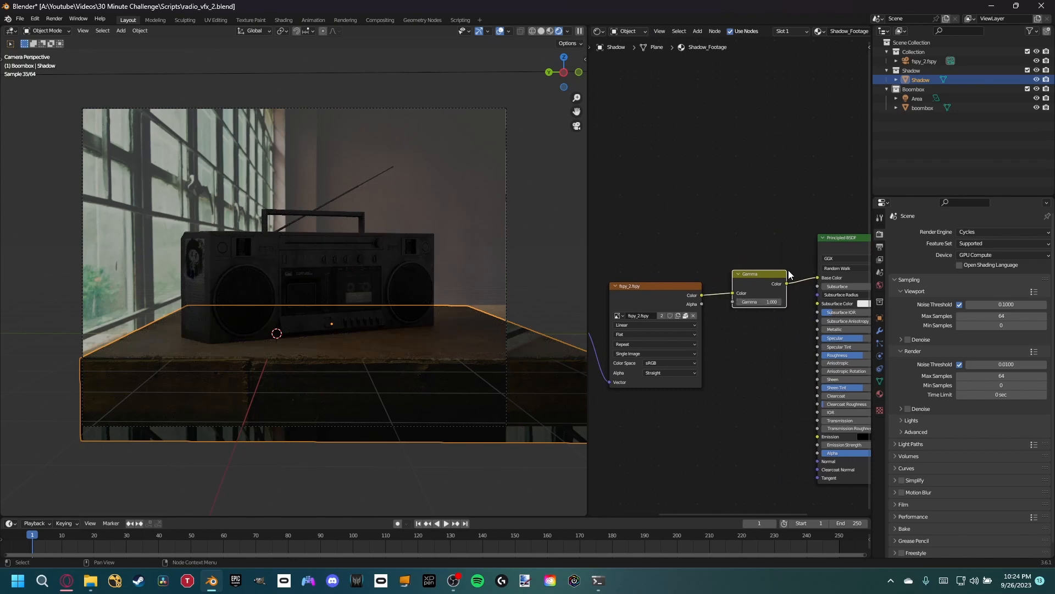
# - Set the fspy_2.fspy image texture's extension mode to Mirror
pyautogui.moveTo(809, 301); pyautogui.dragTo(740, 309, button='middle')
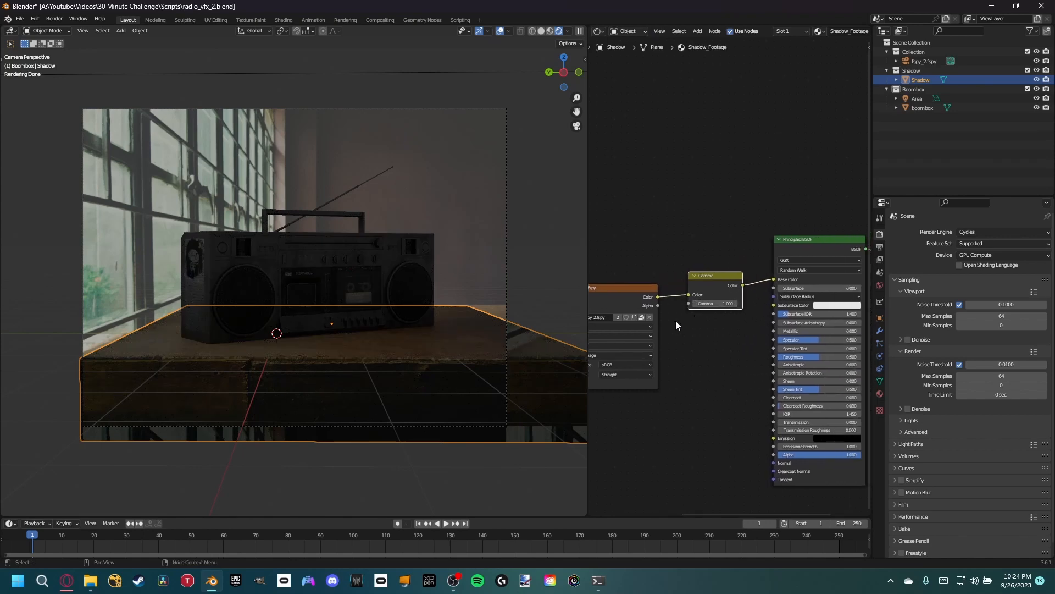
pyautogui.moveTo(675, 320); pyautogui.dragTo(719, 322, button='middle')
pyautogui.click(671, 343)
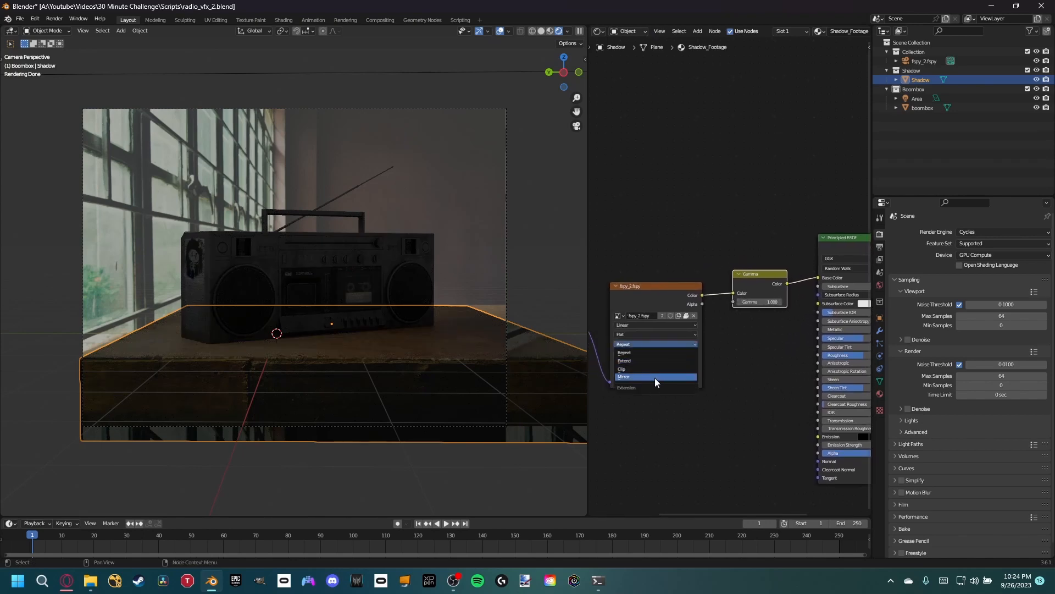
pyautogui.click(654, 377)
# - Set the Gamma node's value to 0.800 to adjust the projected table texture's brightness
pyautogui.scroll(3, 760, 330)
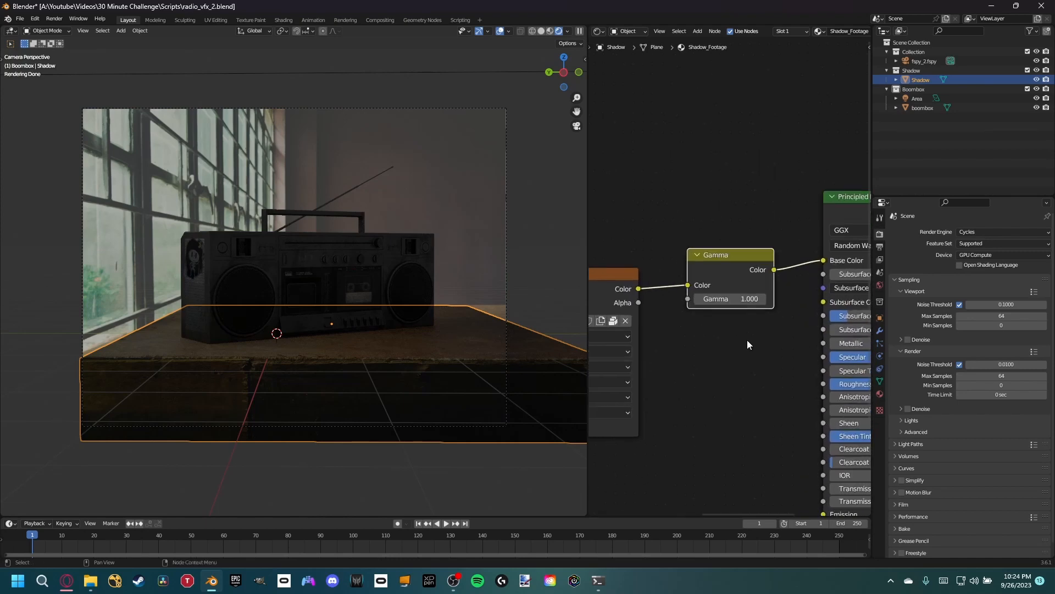
pyautogui.scroll(1, 748, 341)
pyautogui.moveTo(730, 297)
pyautogui.mouseDown()
pyautogui.moveTo(684, 297)
pyautogui.moveTo(719, 297)
pyautogui.mouseUp()
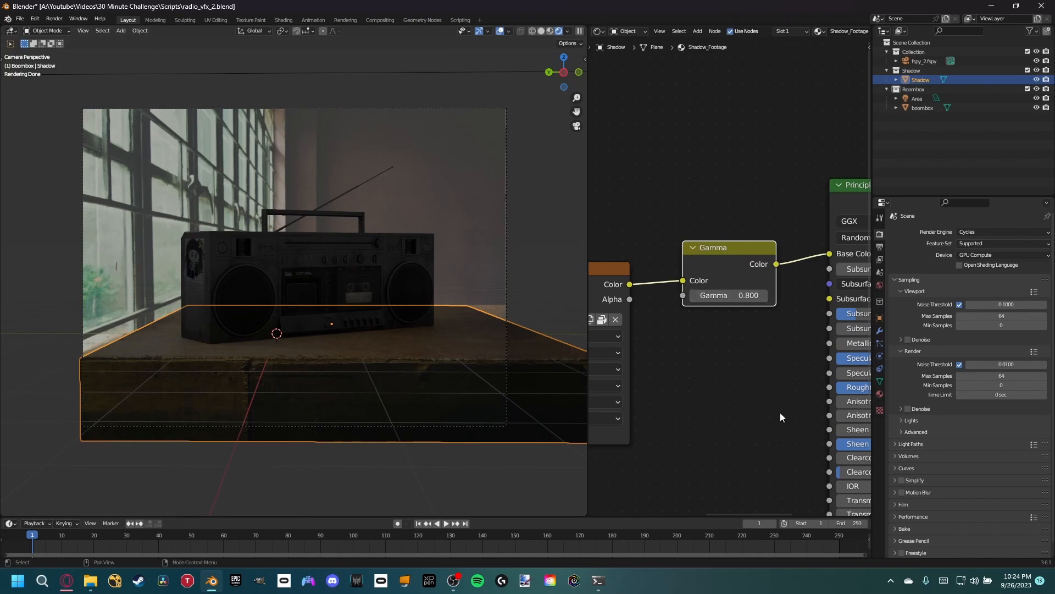
pyautogui.moveTo(731, 384)
pyautogui.mouseDown(button='middle')
pyautogui.moveTo(660, 369)
pyautogui.moveTo(722, 374)
pyautogui.mouseUp(button='middle')
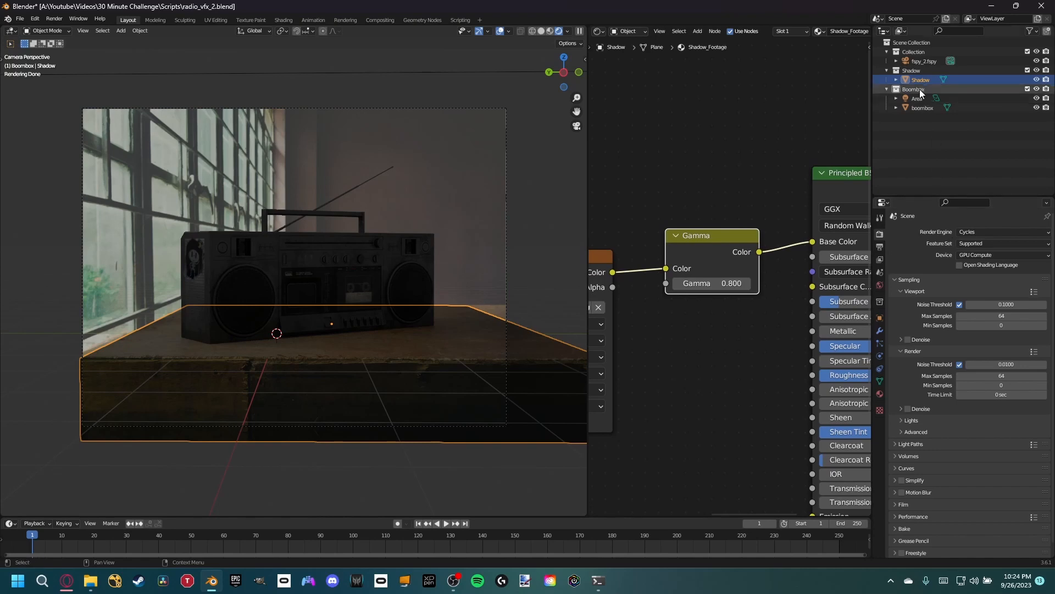
# - Make the Shadow object a shadow catcher in its visibility settings
pyautogui.click(919, 71)
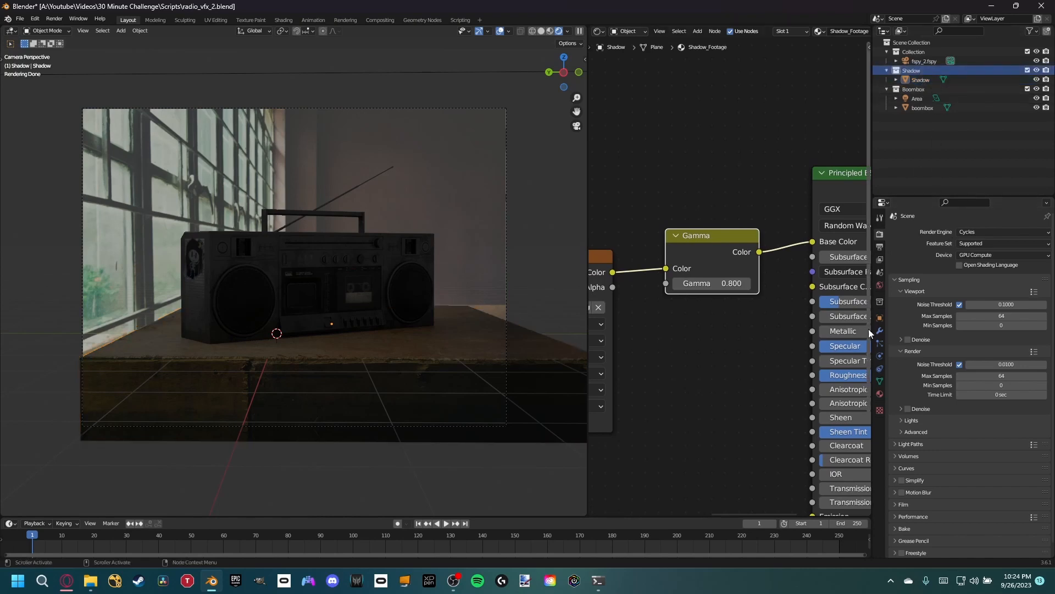
pyautogui.click(880, 319)
pyautogui.click(891, 447)
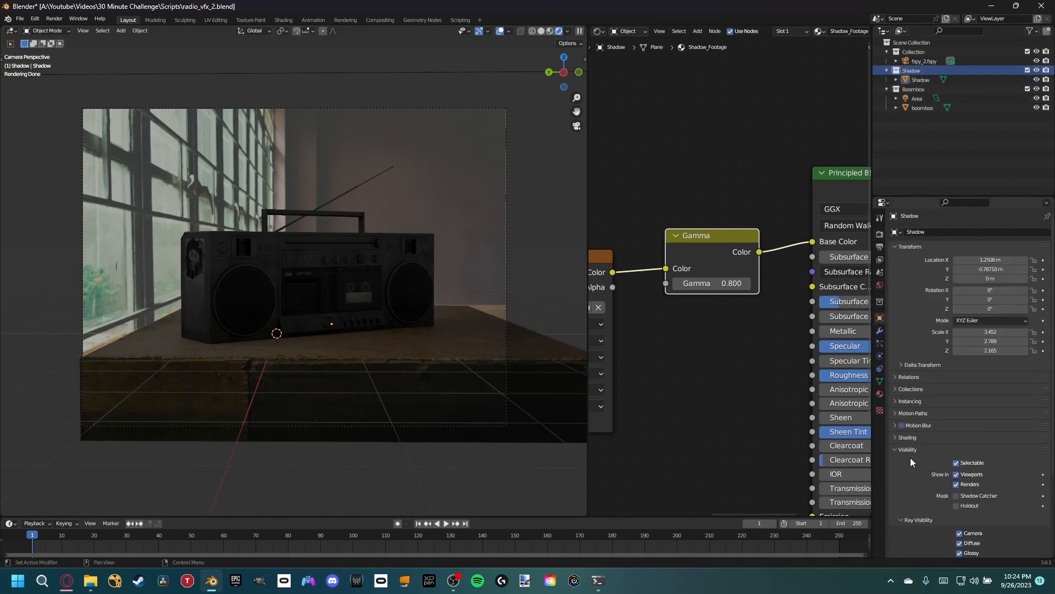
pyautogui.scroll(-4, 935, 454)
pyautogui.click(957, 416)
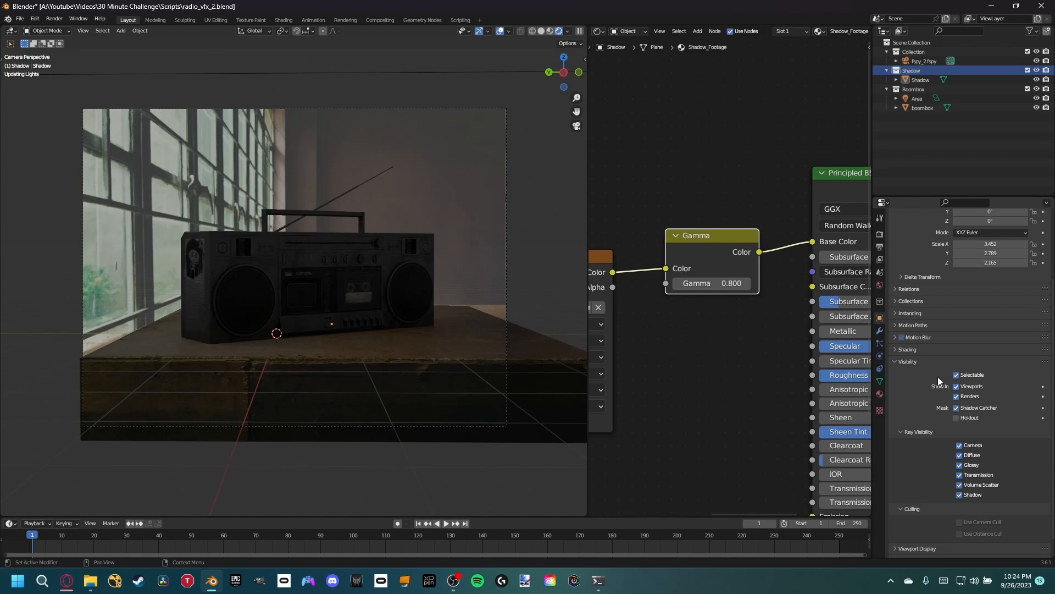
pyautogui.click(907, 361)
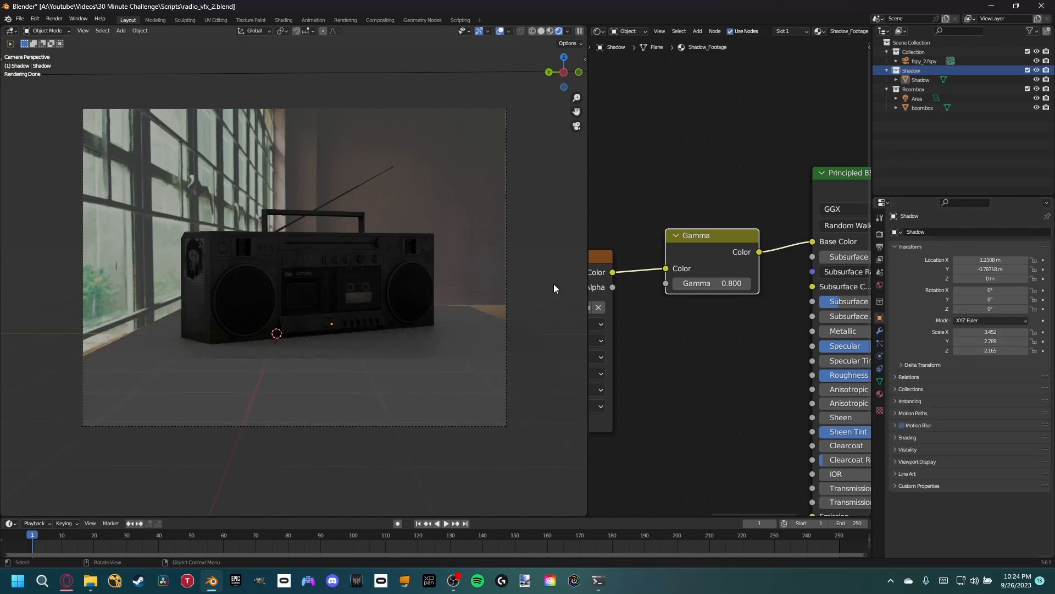
# - Enable Simplify, Motion Blur and a transparent film background in the Cycles render settings
pyautogui.scroll(2, 288, 341)
pyautogui.click(880, 234)
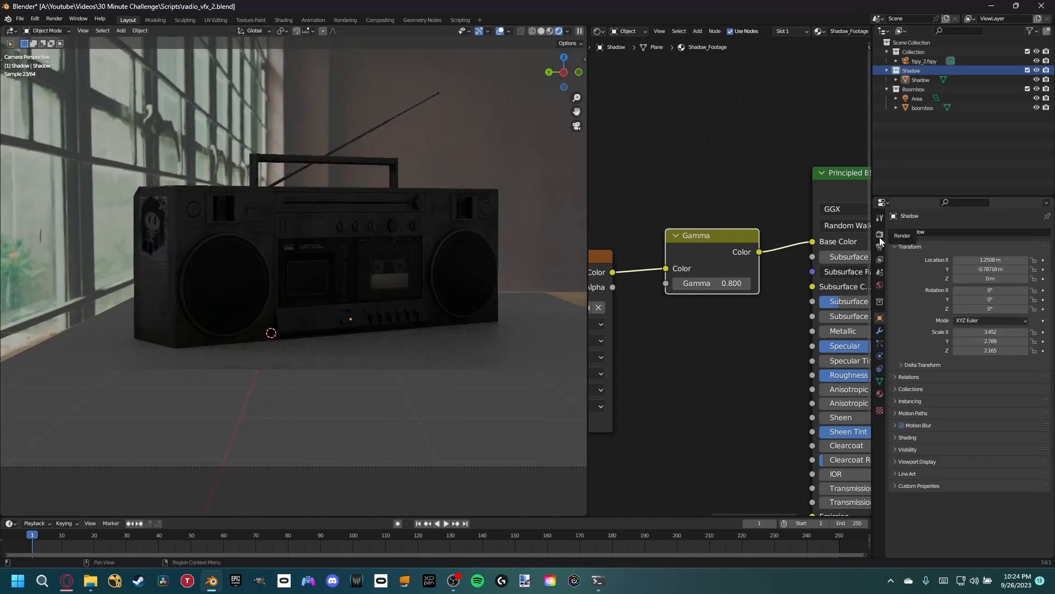
pyautogui.scroll(-1, 908, 470)
pyautogui.click(902, 469)
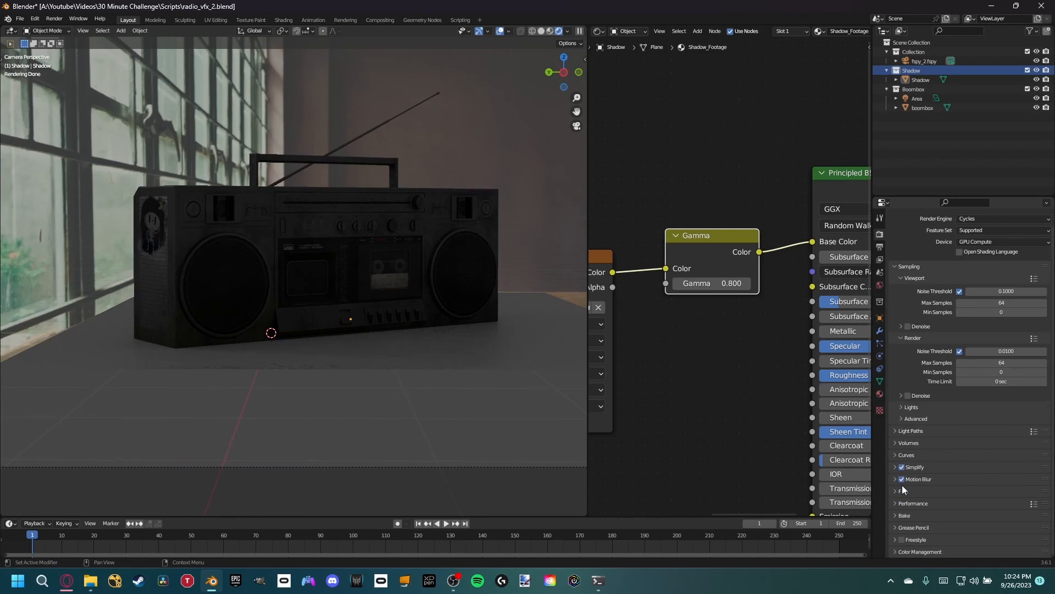
pyautogui.click(901, 492)
pyautogui.scroll(-4, 921, 489)
pyautogui.click(913, 467)
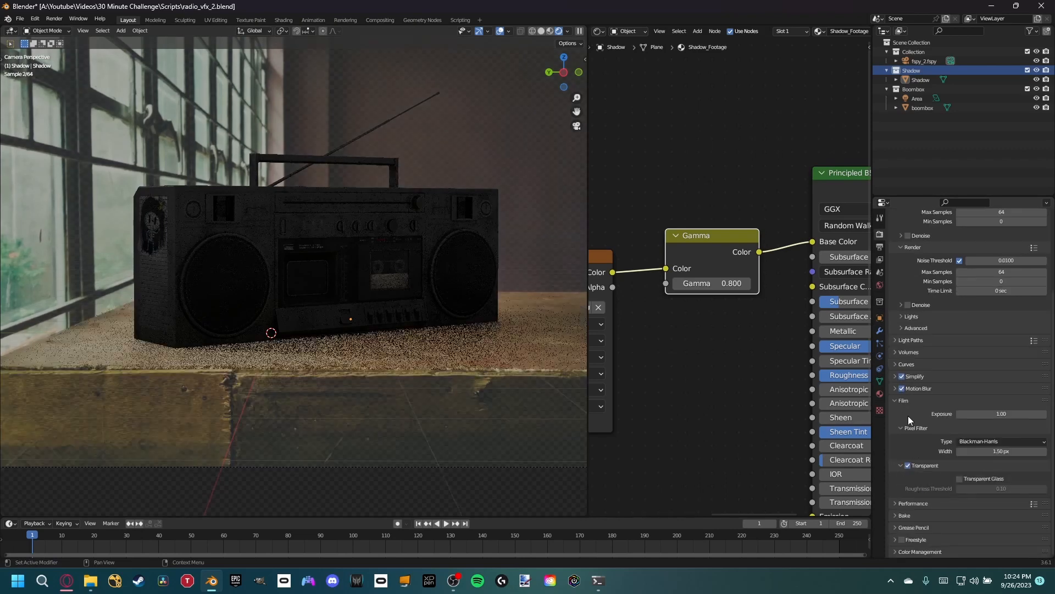
pyautogui.click(896, 401)
# - Move the Area light out of the Boombox collection into the collection that holds the fspy_2.fspy camera
pyautogui.scroll(-2, 443, 242)
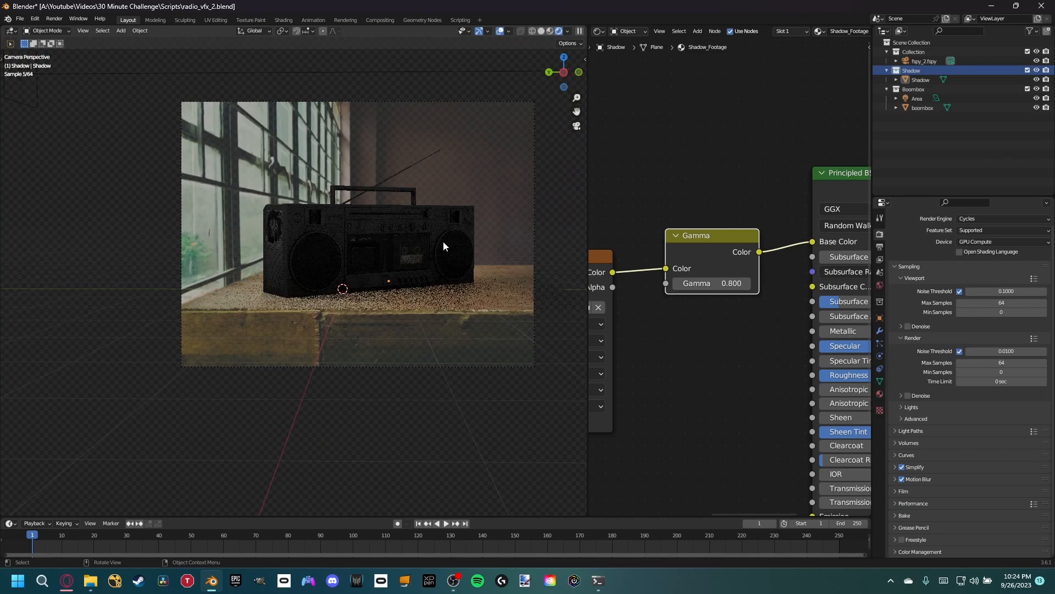
pyautogui.keyDown('shift'); pyautogui.moveTo(437, 252); pyautogui.dragTo(435, 292, button='middle'); pyautogui.keyUp('shift')
pyautogui.scroll(2, 434, 311)
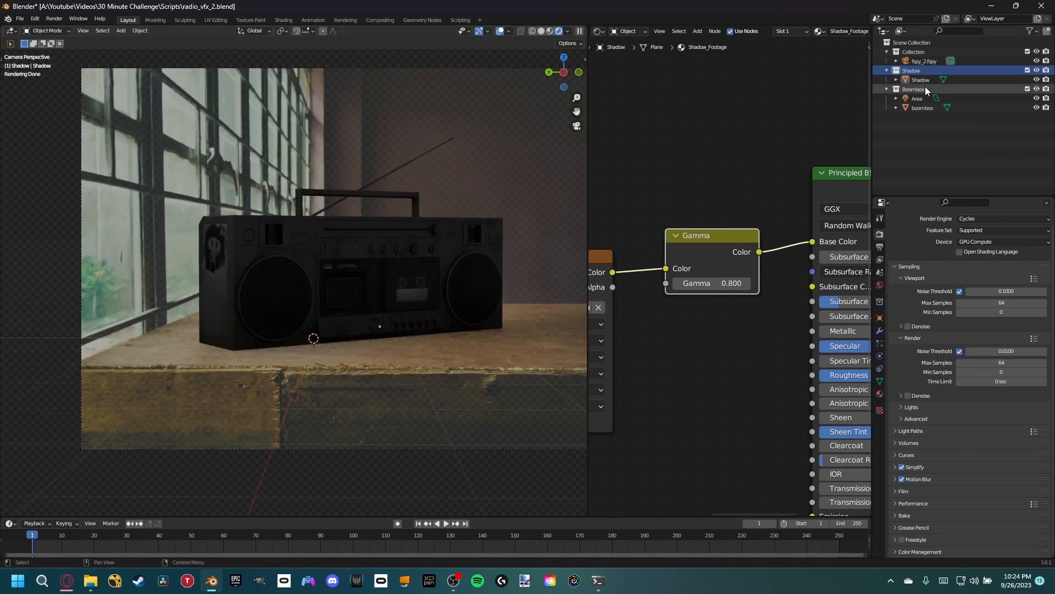
pyautogui.click(918, 100)
pyautogui.moveTo(919, 101); pyautogui.dragTo(919, 51)
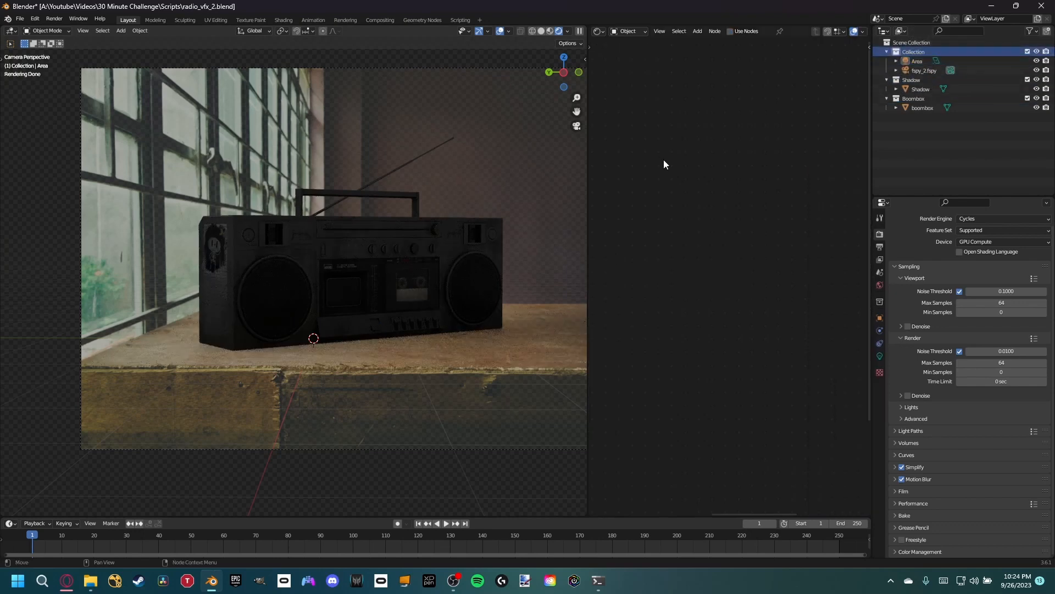
# - Raise the Area light's power to 202.6 W and return to the camera view
pyautogui.click(917, 61)
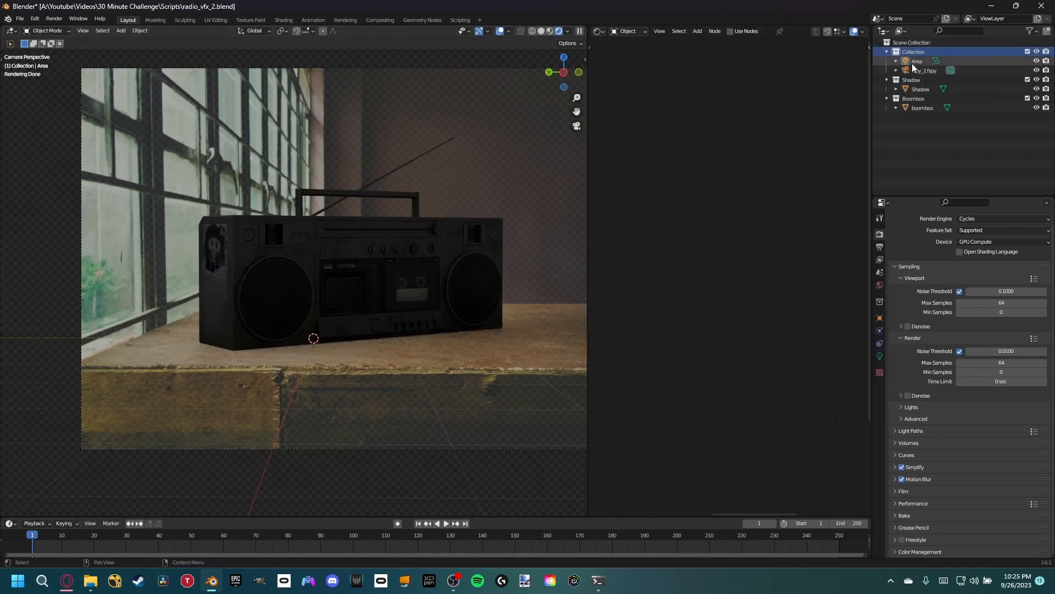
pyautogui.moveTo(329, 181); pyautogui.dragTo(269, 230, button='middle')
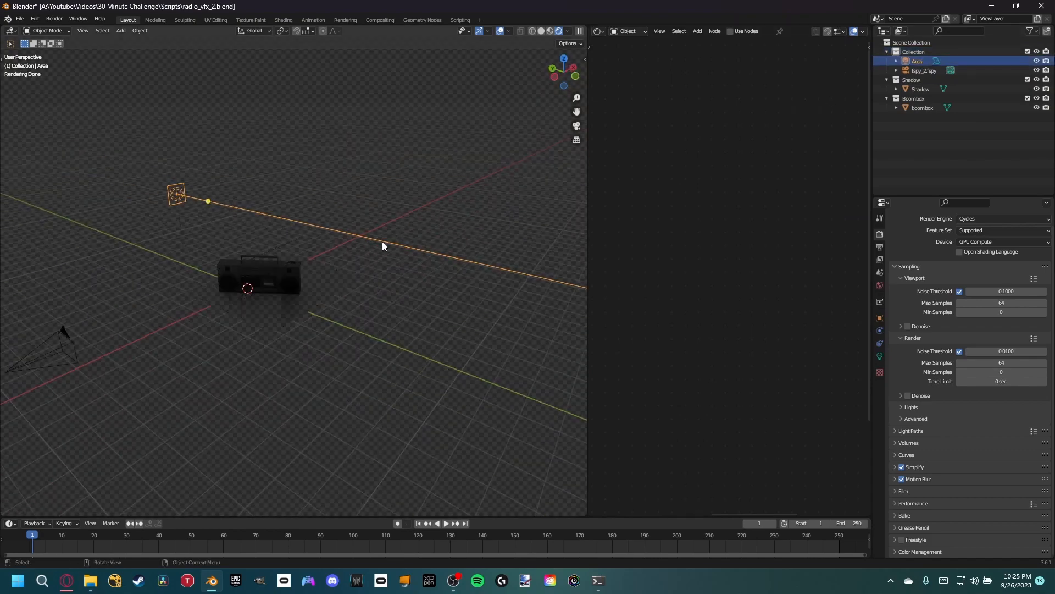
pyautogui.click(879, 356)
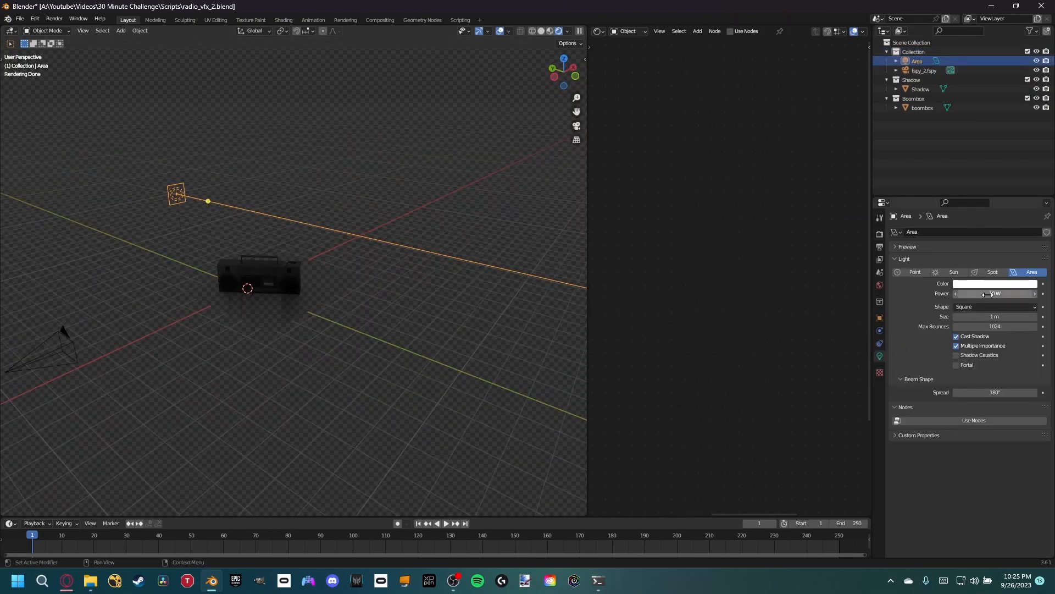
pyautogui.moveTo(988, 294); pyautogui.dragTo(984, 295)
pyautogui.press('KP_0')
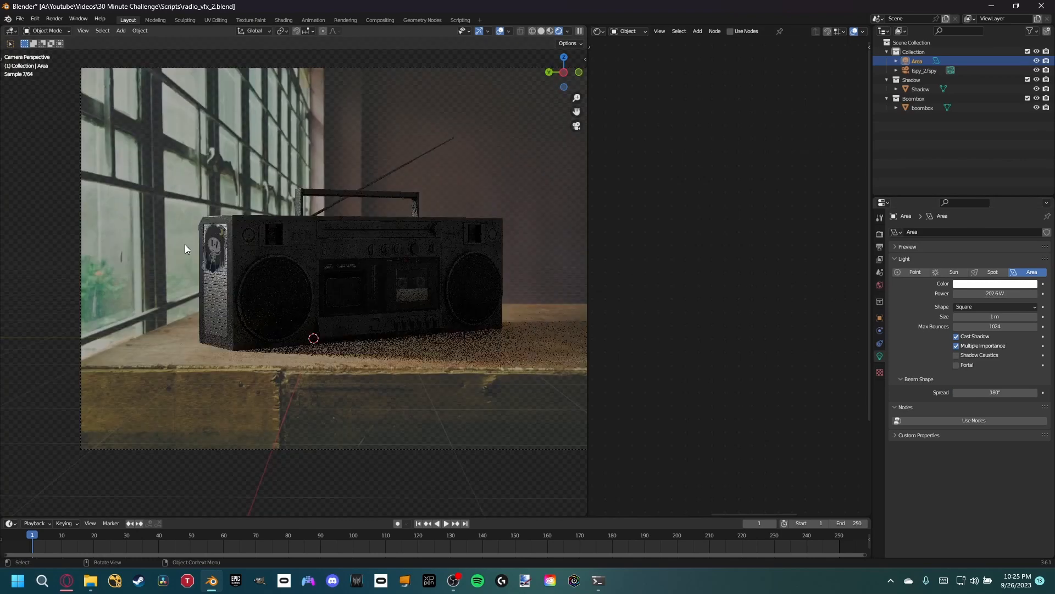
# - Tint the Area light's colour pale yellow-green to match the window light in the photo
pyautogui.click(1007, 284)
pyautogui.click(982, 196)
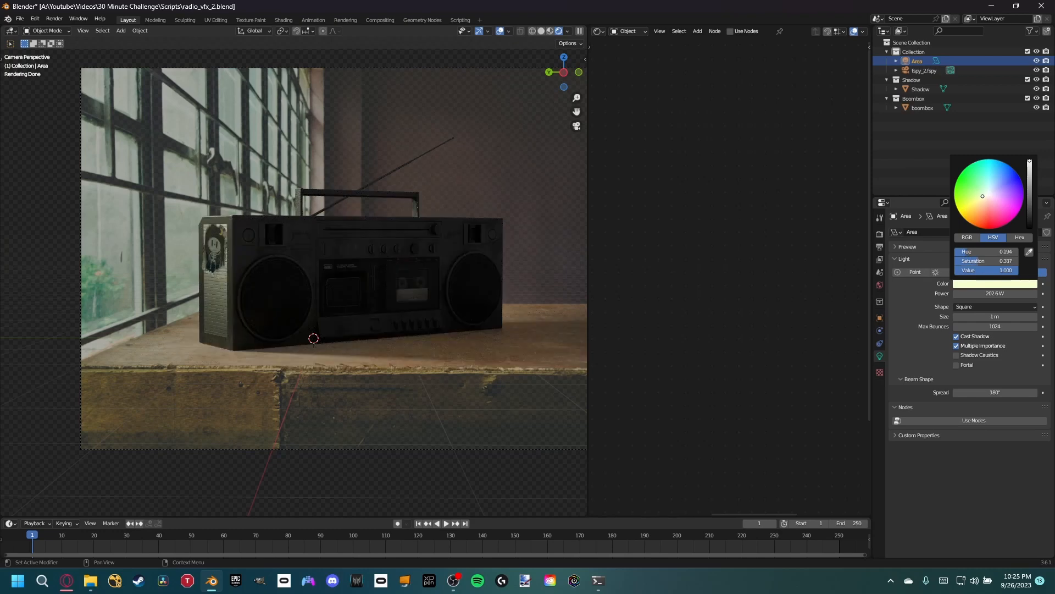
pyautogui.moveTo(983, 196); pyautogui.dragTo(982, 194)
# - Enlarge the square Area light well beyond 1 m for softer illumination
pyautogui.scroll(2, 248, 315)
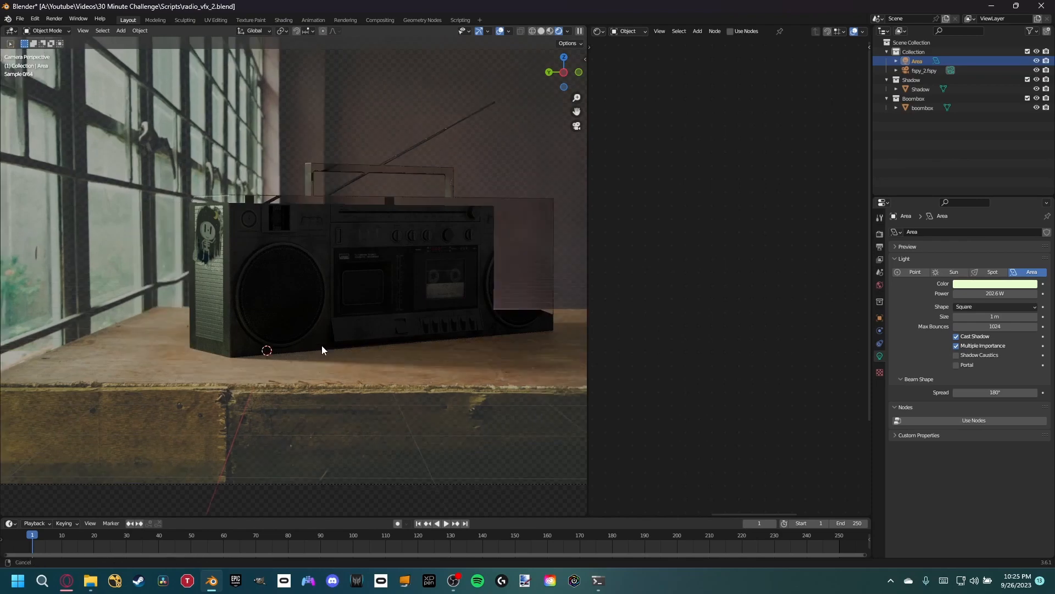
pyautogui.keyDown('shift'); pyautogui.moveTo(322, 347); pyautogui.dragTo(299, 348, button='middle'); pyautogui.keyUp('shift')
pyautogui.scroll(-1, 299, 349)
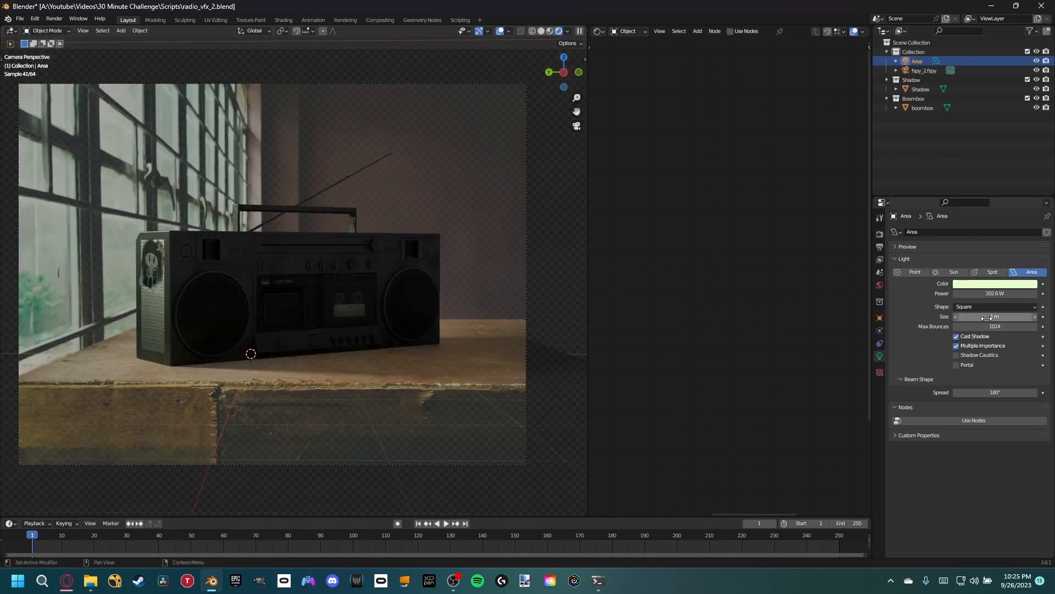
pyautogui.moveTo(994, 318); pyautogui.dragTo(1052, 318)
# - Extend the Shadow tabletop mesh by moving its side edges opposite the light outward along Y, and return to the camera view
pyautogui.click(496, 338)
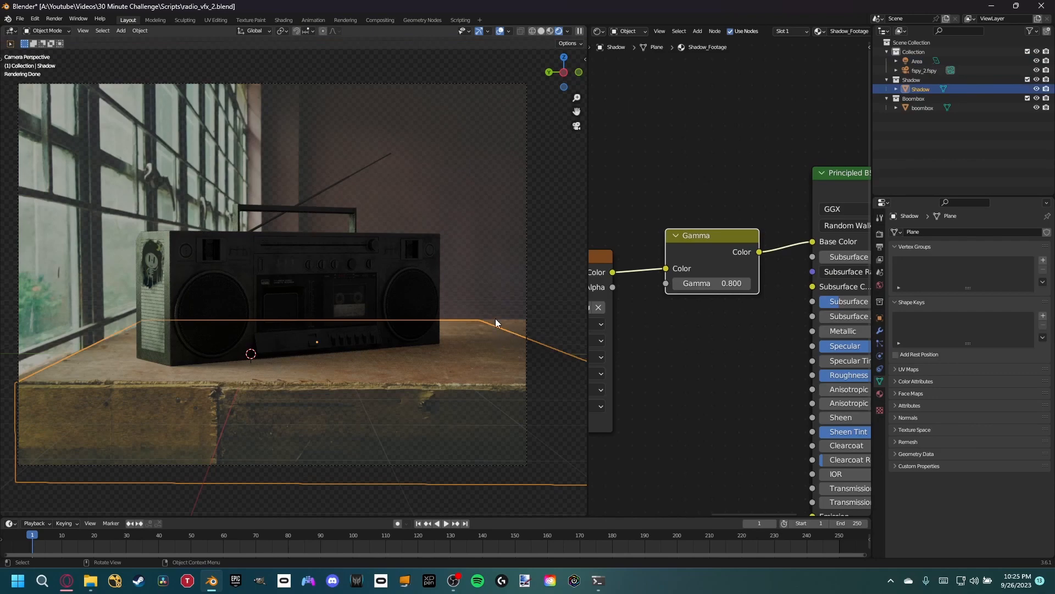
pyautogui.moveTo(309, 288); pyautogui.dragTo(278, 319, button='middle')
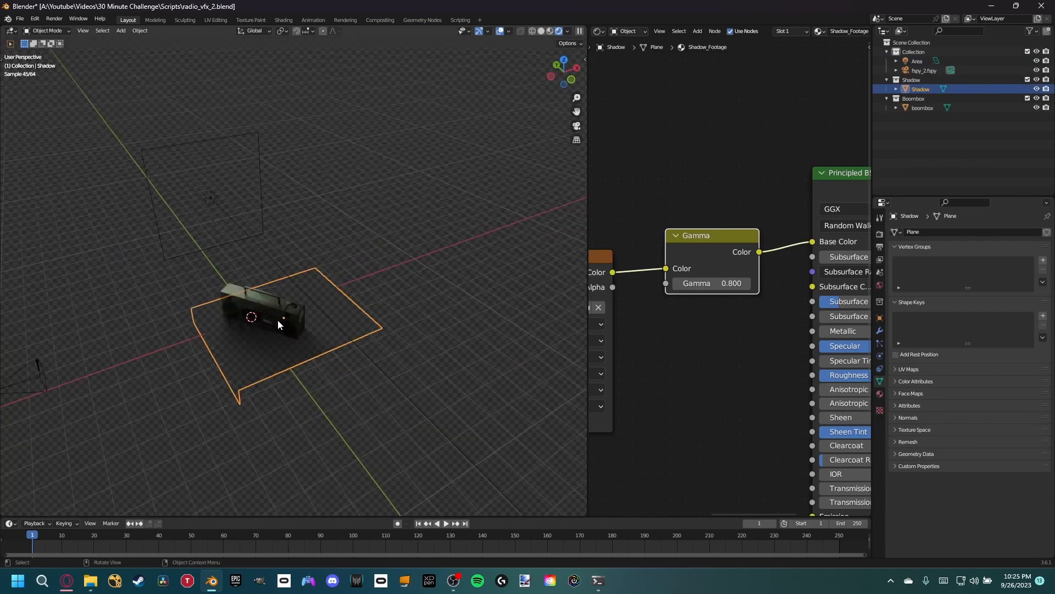
pyautogui.moveTo(351, 361); pyautogui.dragTo(395, 364, button='middle')
pyautogui.press('Tab')
pyautogui.click(352, 358)
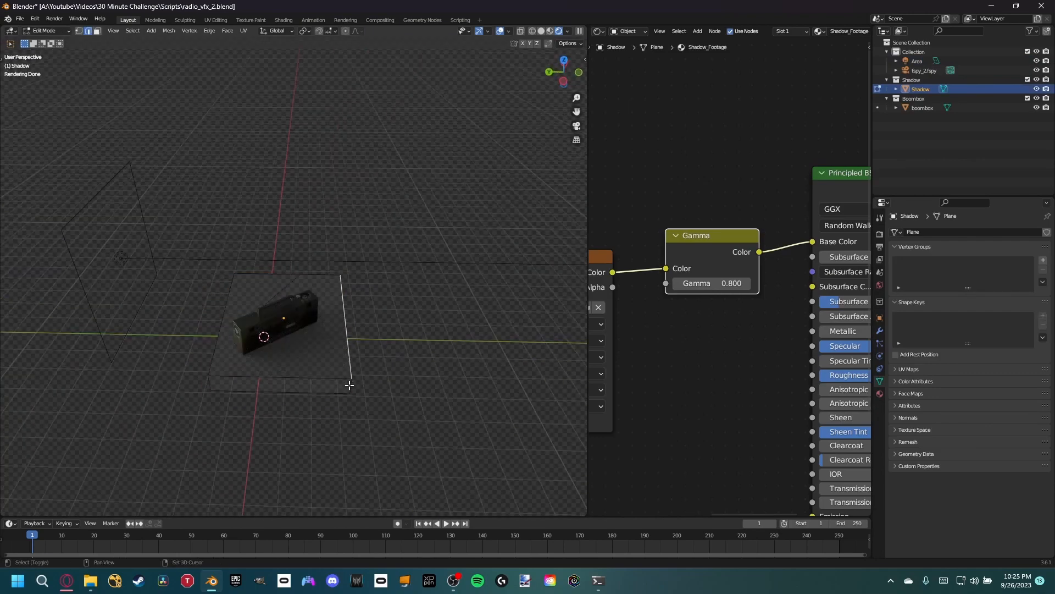
pyautogui.press('g')
pyautogui.press('x')
pyautogui.press('y')
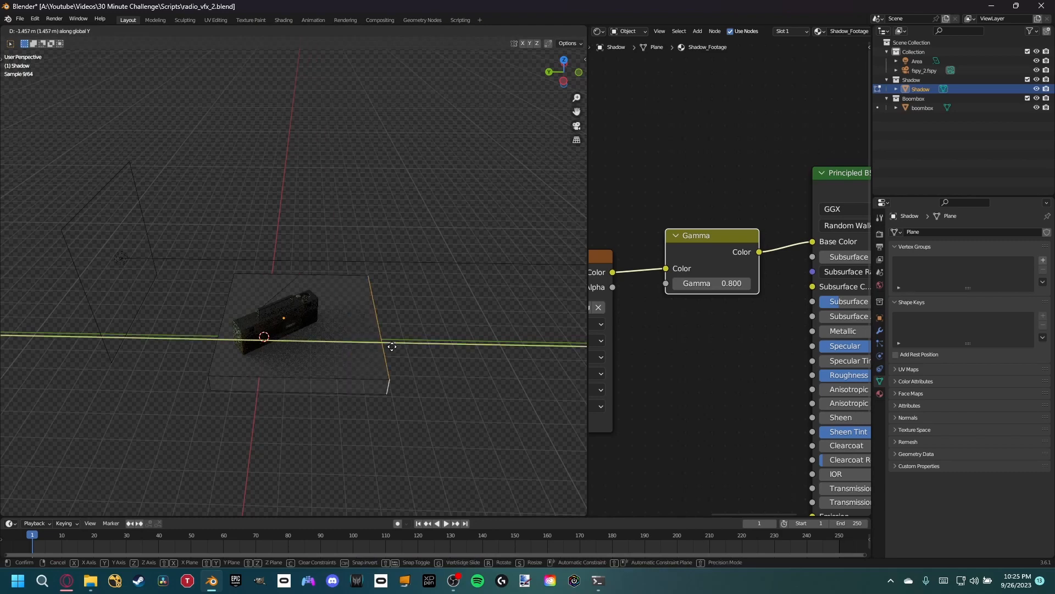
pyautogui.click(469, 345)
pyautogui.press('Tab')
pyautogui.press('KP_0')
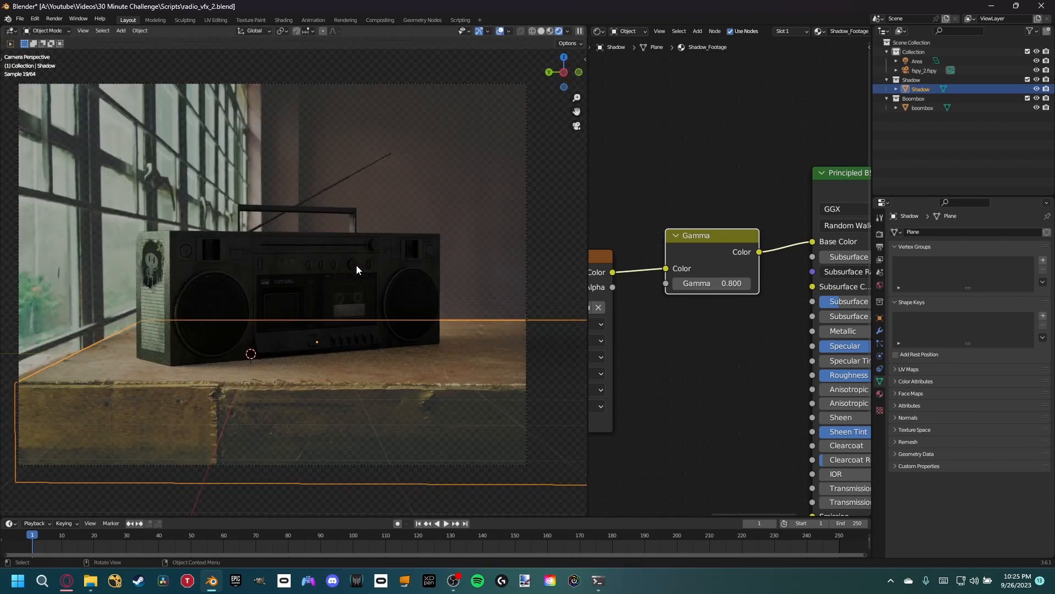
# - Raise the world background colour's brightness value to 0.210
pyautogui.scroll(1, 282, 331)
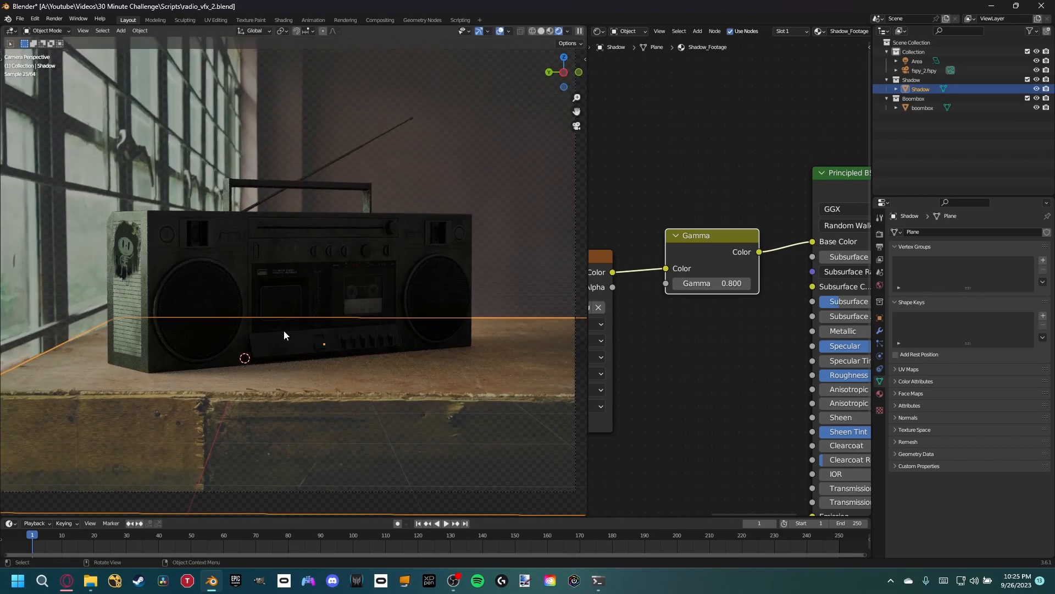
pyautogui.scroll(-1, 284, 331)
pyautogui.keyDown('shift'); pyautogui.moveTo(321, 354); pyautogui.dragTo(322, 347, button='middle'); pyautogui.keyUp('shift')
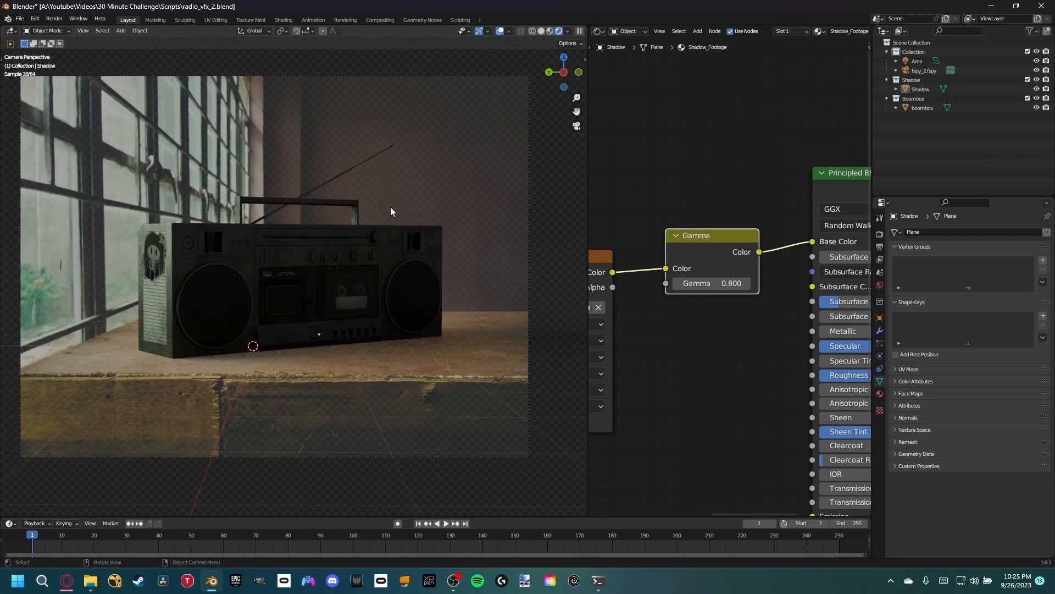
pyautogui.scroll(2, 399, 225)
pyautogui.scroll(-2, 398, 278)
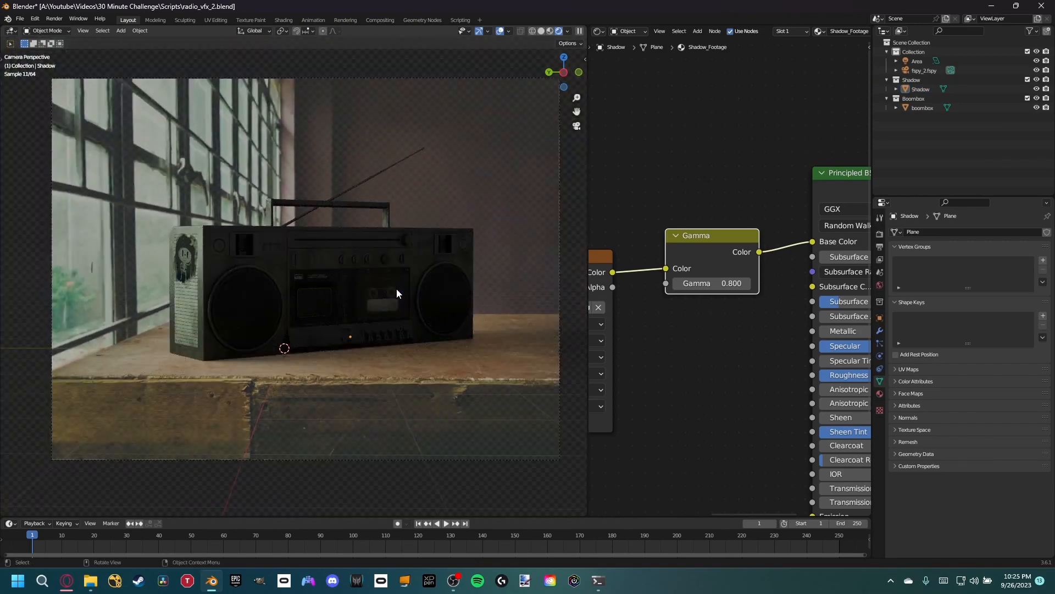
pyautogui.click(879, 285)
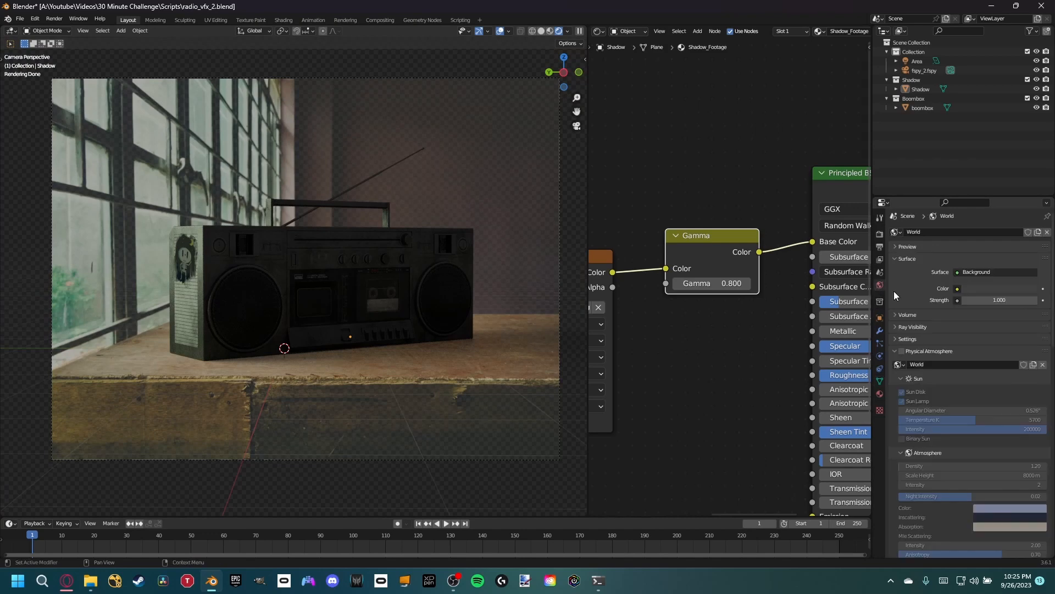
pyautogui.click(896, 352)
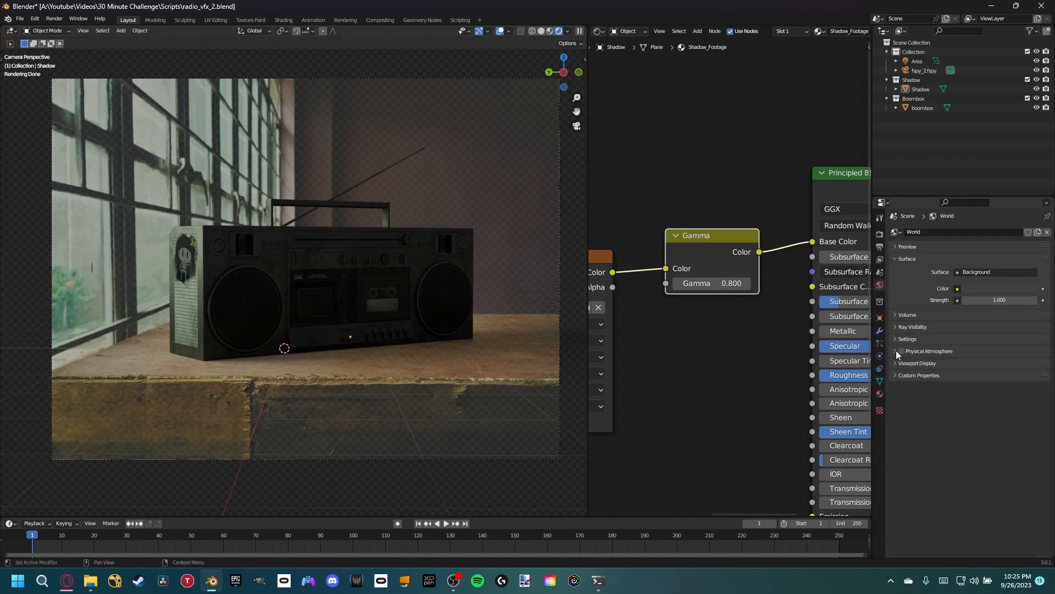
pyautogui.click(965, 289)
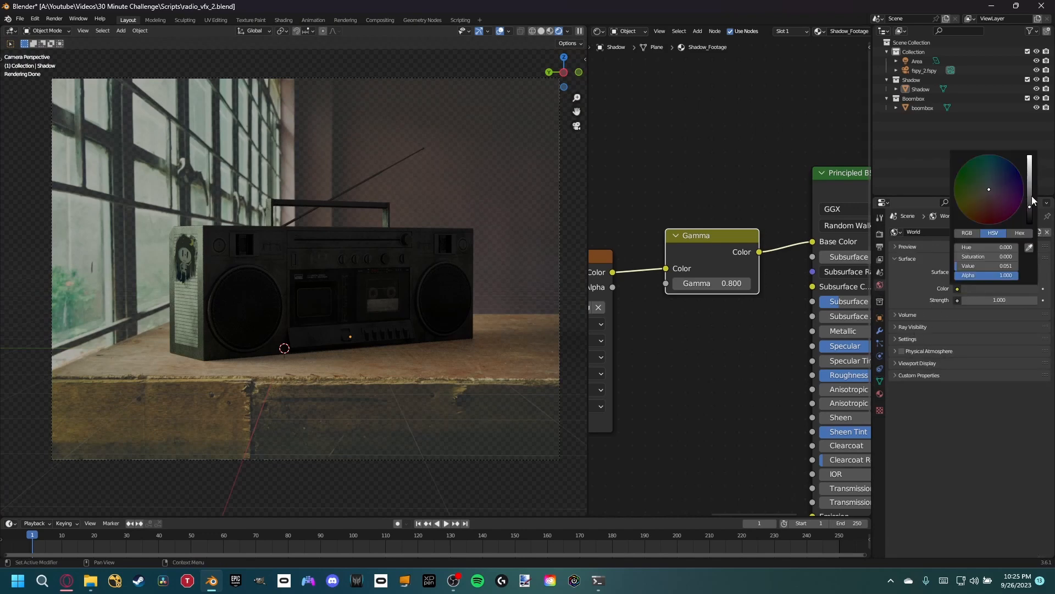
pyautogui.moveTo(1031, 195); pyautogui.dragTo(1030, 189)
# - Tint the world background a warm reddish brown with hue 0.048 and saturation 0.248
pyautogui.click(991, 196)
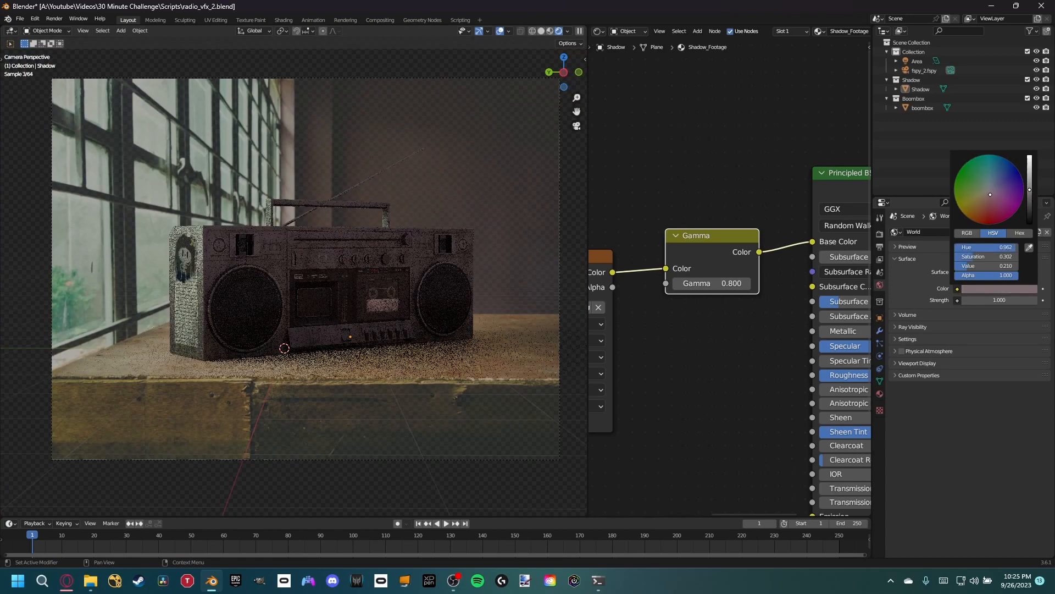
pyautogui.moveTo(991, 196); pyautogui.dragTo(988, 194)
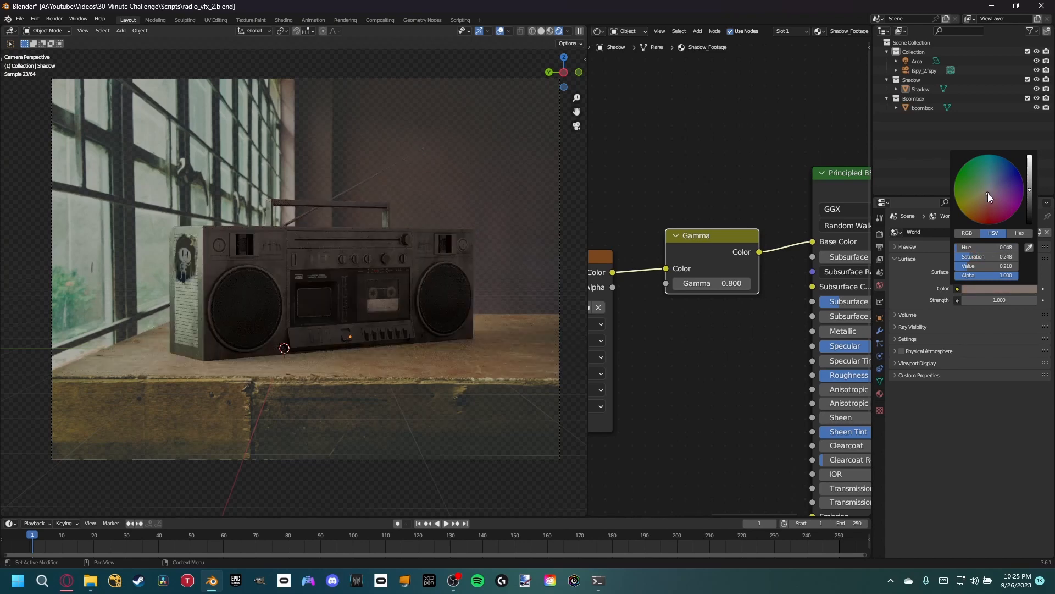
pyautogui.click(678, 189)
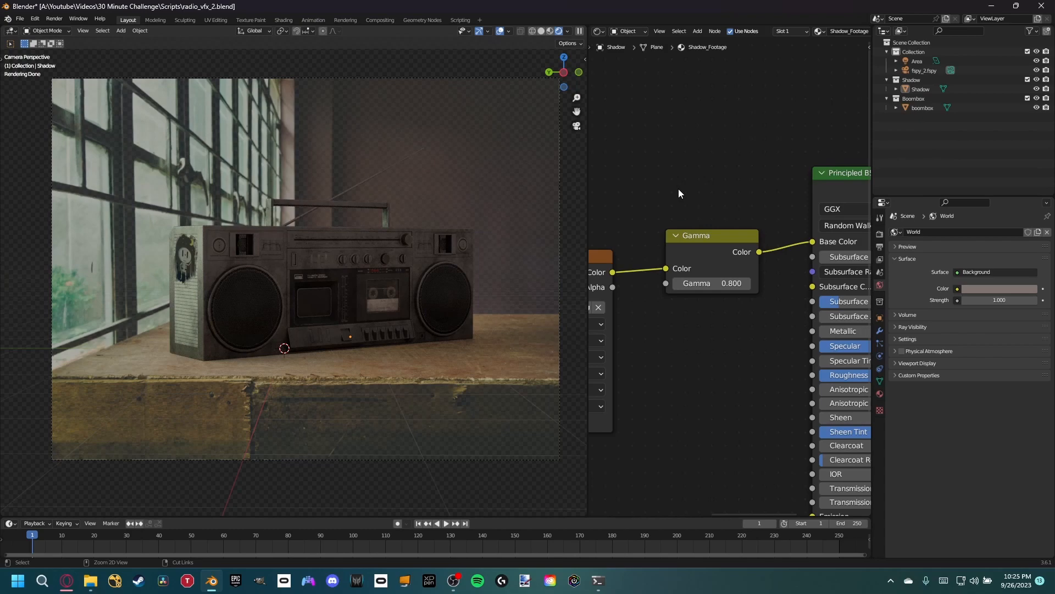
# - Save the project, select the boombox and move its Normal image texture node away from the Normal Map node
pyautogui.hotkey('ctrl', 's')
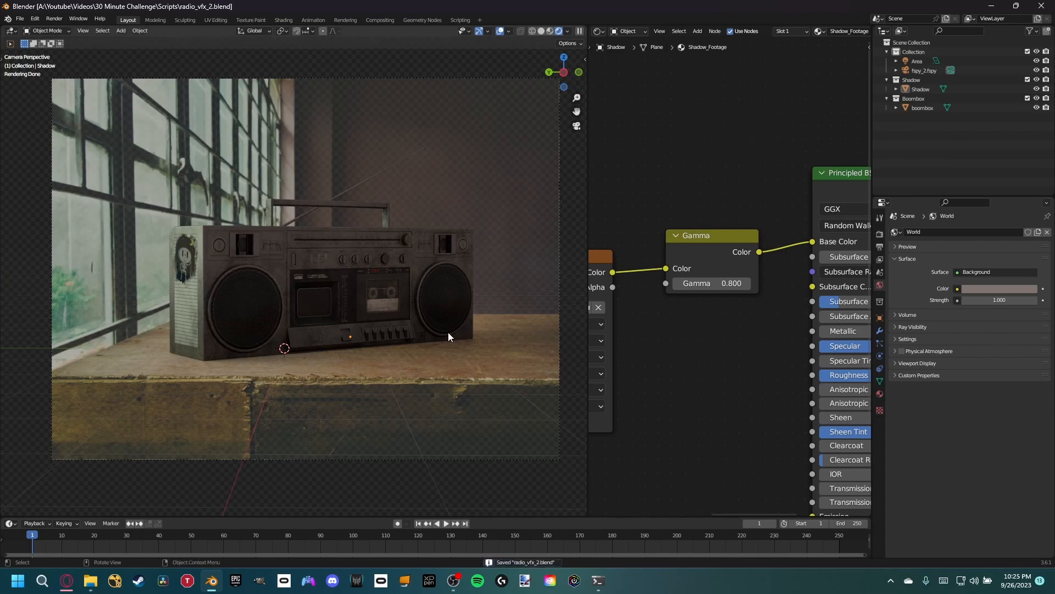
pyautogui.scroll(1, 361, 339)
pyautogui.scroll(3, 137, 259)
pyautogui.keyDown('shift'); pyautogui.moveTo(209, 278); pyautogui.dragTo(254, 300, button='middle'); pyautogui.keyUp('shift')
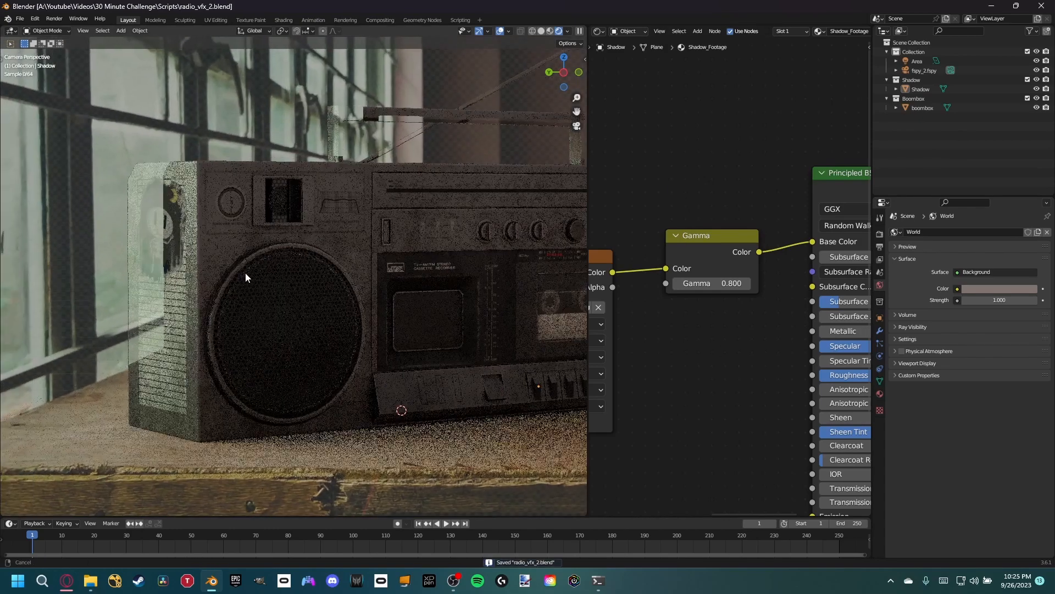
pyautogui.moveTo(693, 345); pyautogui.dragTo(696, 155, button='middle')
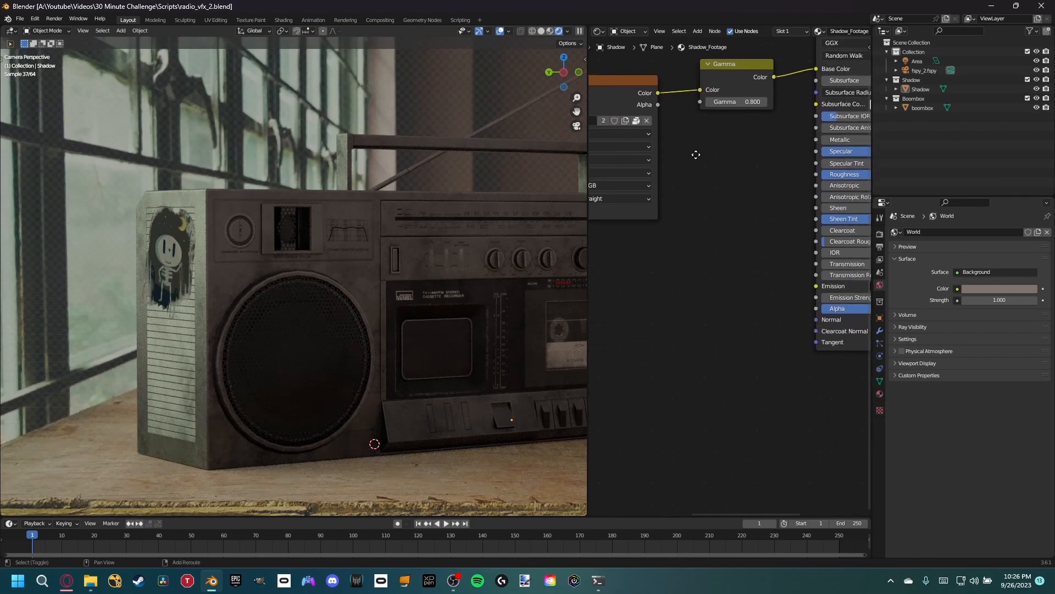
pyautogui.scroll(-3, 698, 160)
pyautogui.click(306, 289)
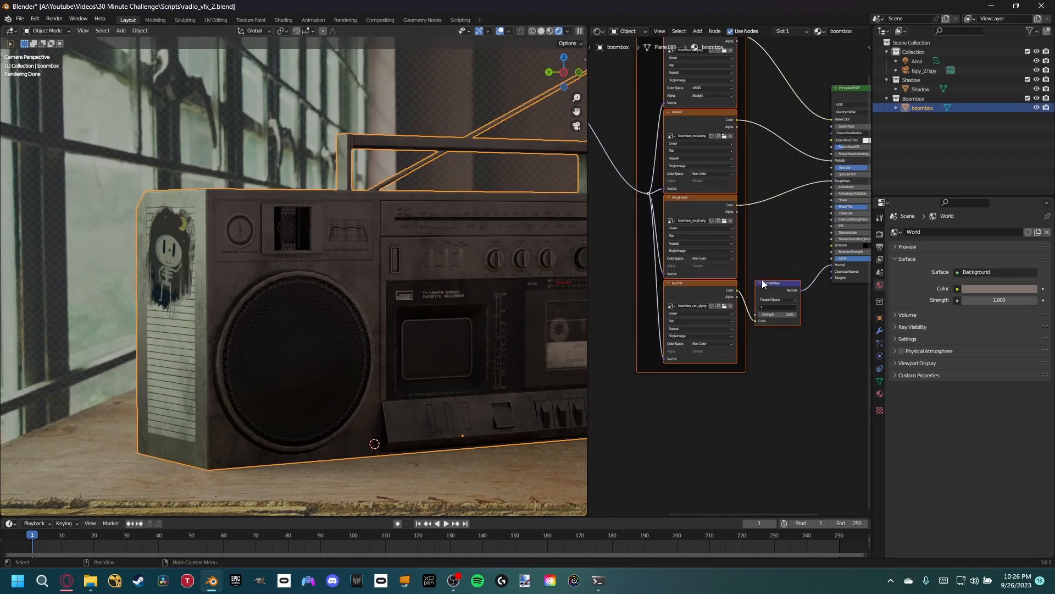
pyautogui.scroll(6, 816, 363)
pyautogui.click(810, 363)
pyautogui.moveTo(740, 341); pyautogui.dragTo(756, 361, button='middle')
pyautogui.scroll(-3, 757, 362)
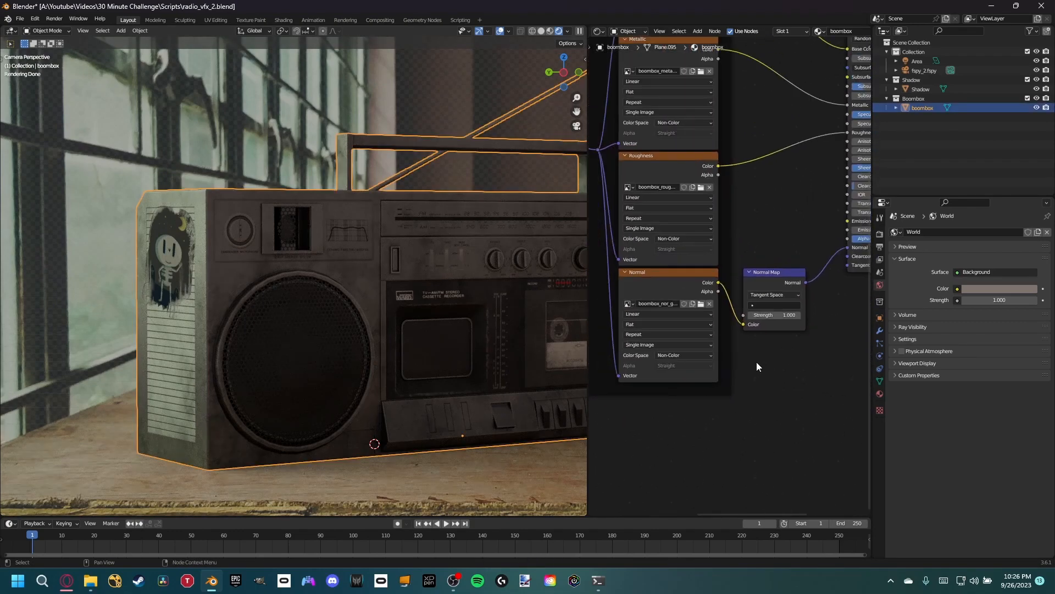
pyautogui.moveTo(675, 294); pyautogui.dragTo(649, 292)
pyautogui.moveTo(700, 292); pyautogui.dragTo(684, 255, button='middle')
# - Set the boombox material's Normal Map strength to 3, inspect the surface detail up close and deselect the boombox
pyautogui.click(756, 279)
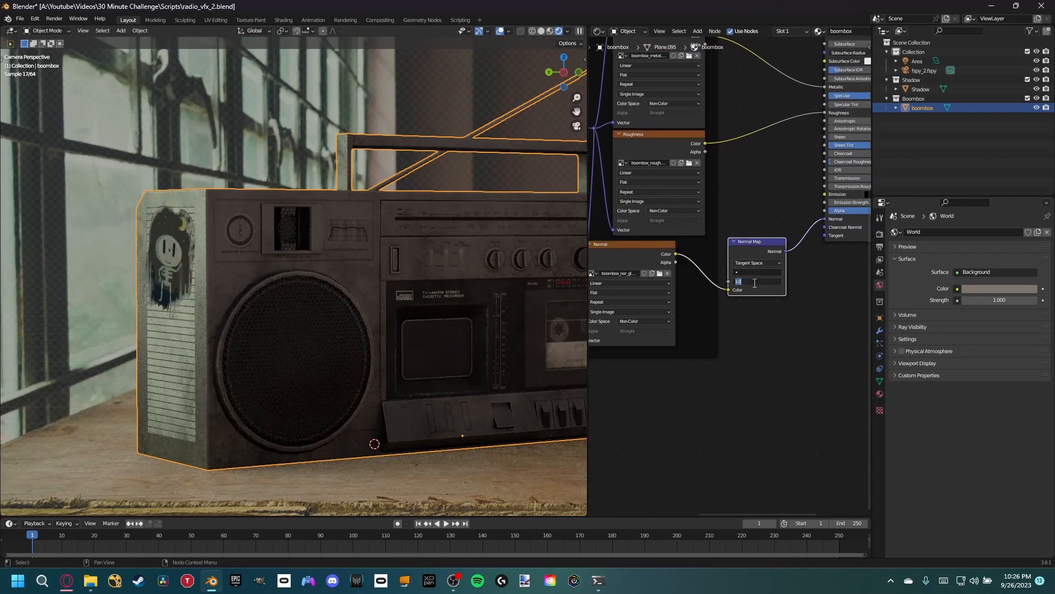
pyautogui.write('3')
pyautogui.press('Return')
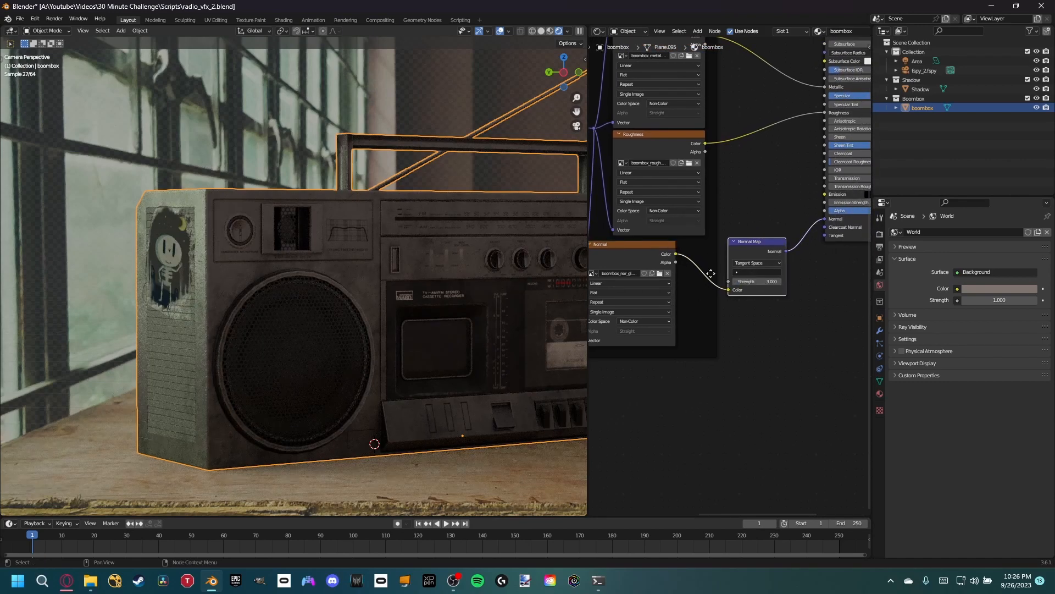
pyautogui.scroll(3, 197, 308)
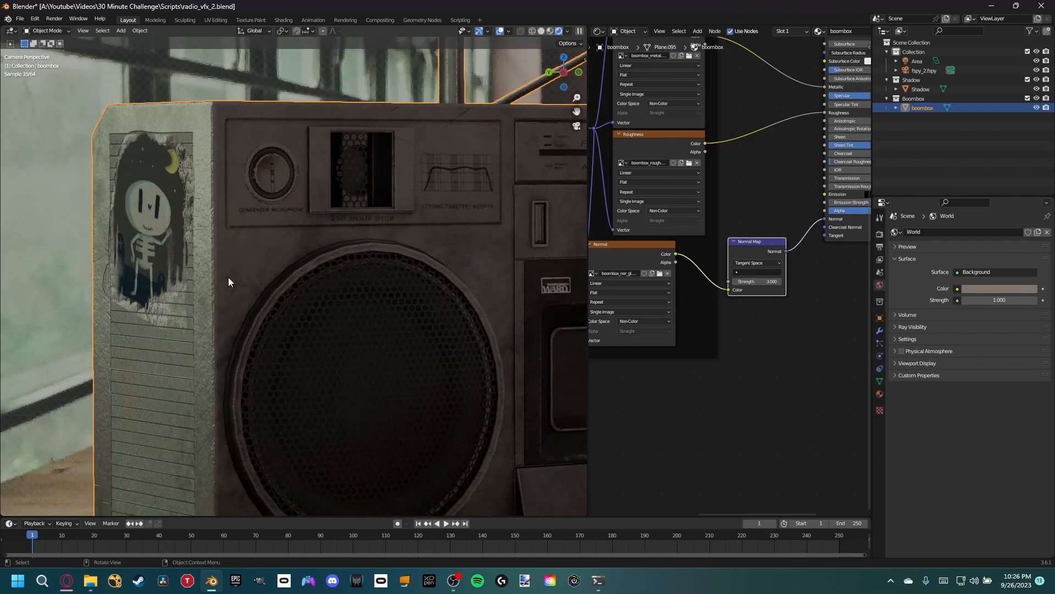
pyautogui.scroll(-6, 209, 266)
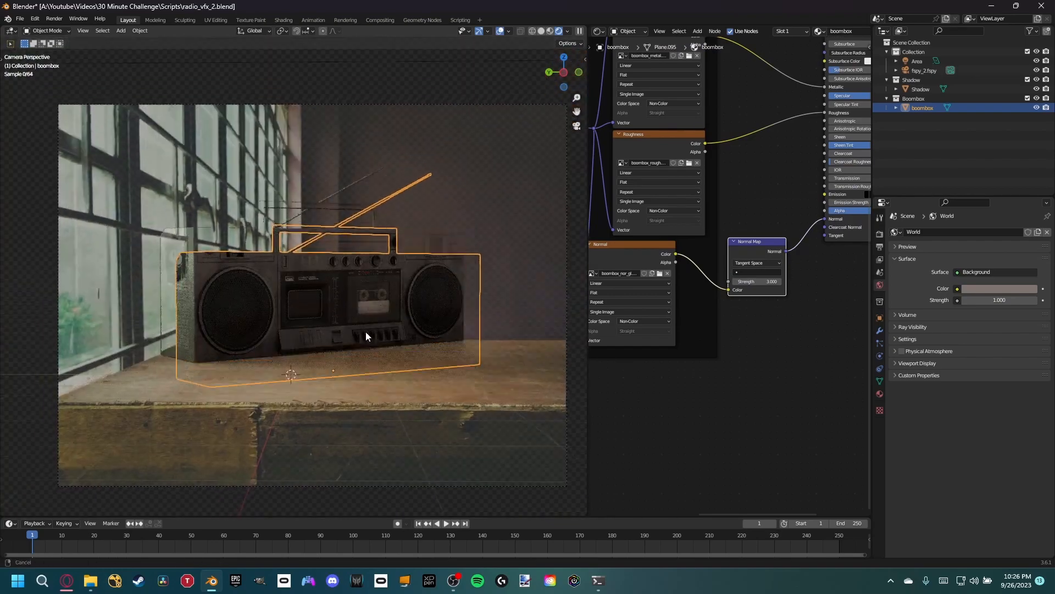
pyautogui.scroll(3, 366, 338)
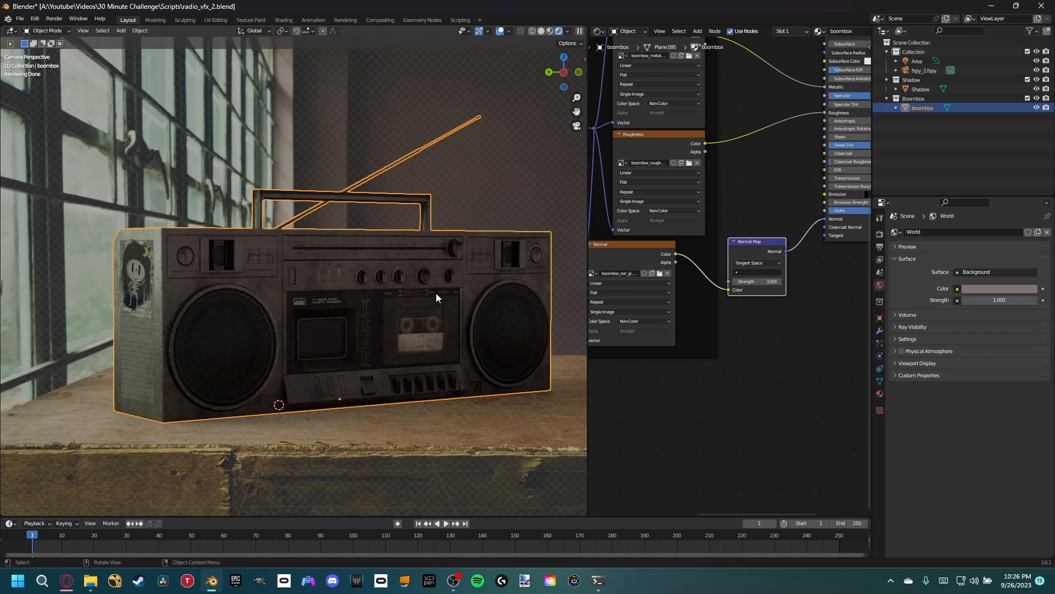
pyautogui.click(387, 124)
pyautogui.scroll(-4, 425, 168)
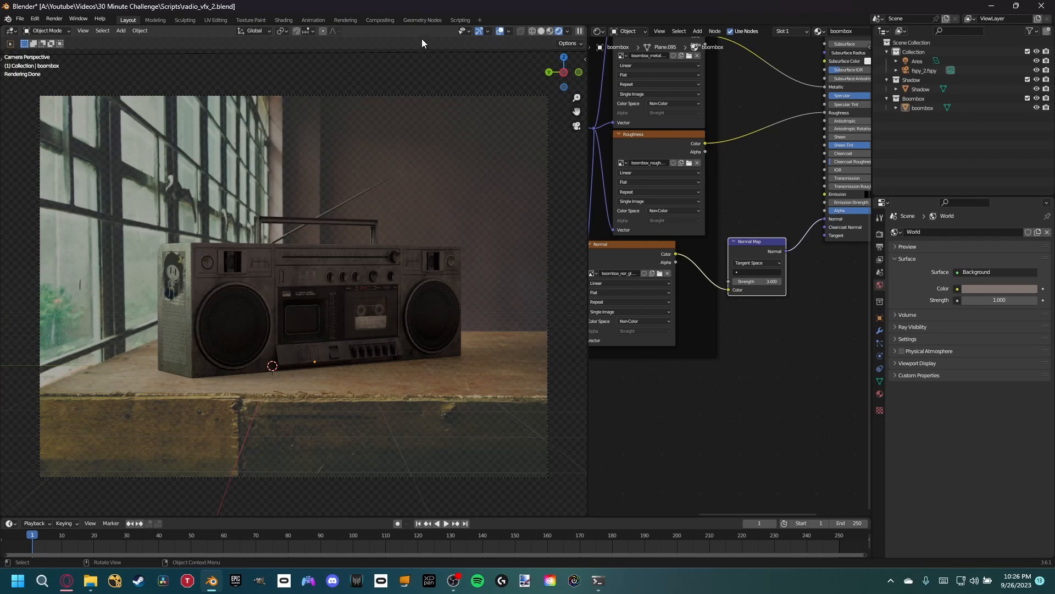
# - Enable compositing nodes for the scene and move the Render Layers node well away from the Composite node
pyautogui.click(378, 20)
pyautogui.click(109, 31)
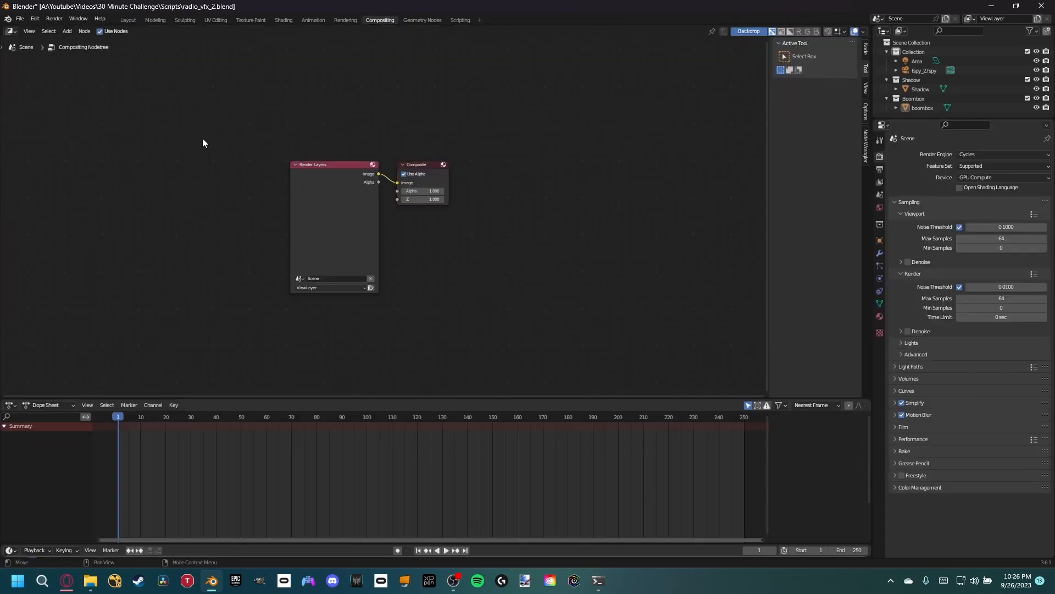
pyautogui.moveTo(317, 240); pyautogui.dragTo(69, 245)
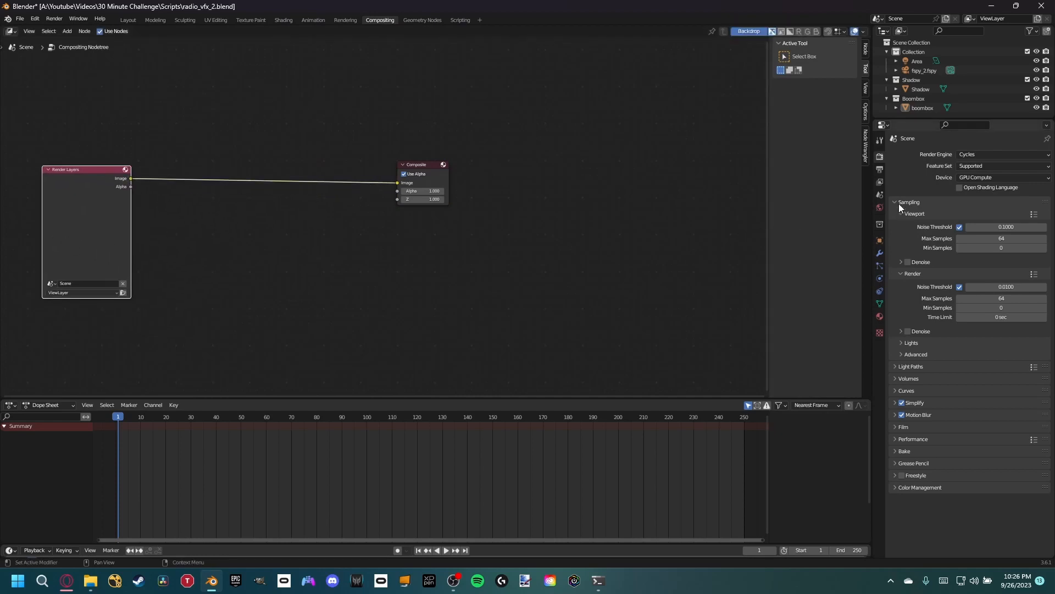
# - Enable all diffuse, glossy, transmission and volume light passes plus Emission and Environment for the view layer, and save the file
pyautogui.click(880, 182)
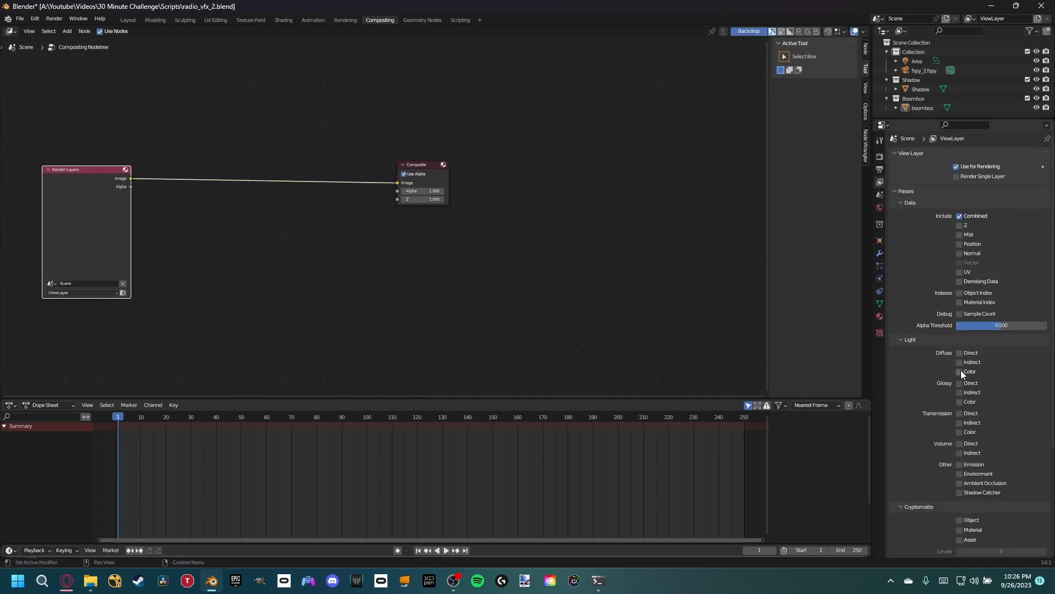
pyautogui.scroll(-1, 960, 371)
pyautogui.moveTo(958, 332); pyautogui.dragTo(960, 452)
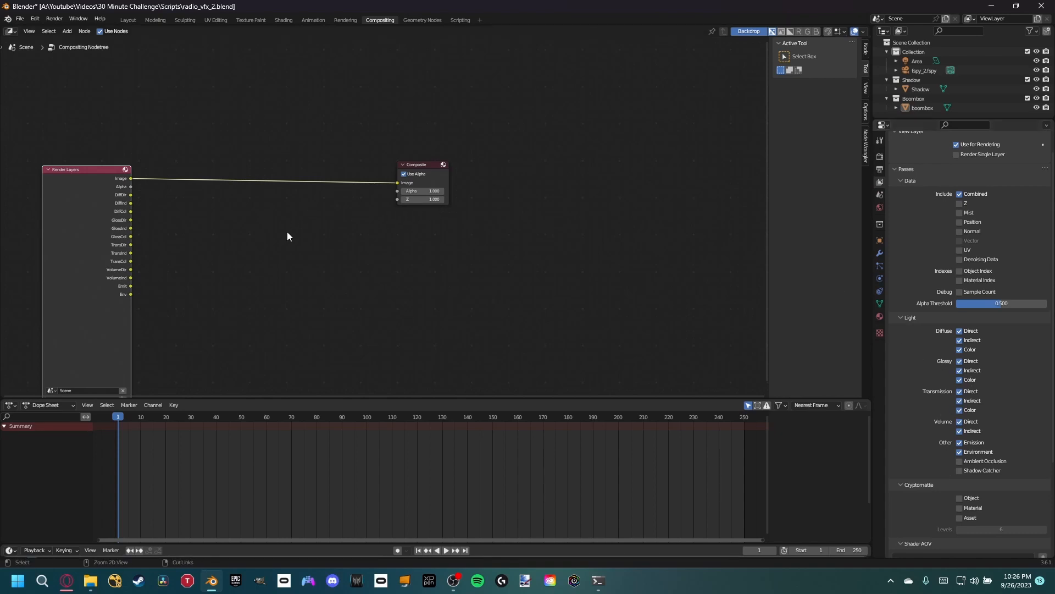
pyautogui.hotkey('ctrl', 's')
# - Render the still image with the new passes, check the boombox result and close the render window
pyautogui.moveTo(251, 227); pyautogui.dragTo(404, 204, button='middle')
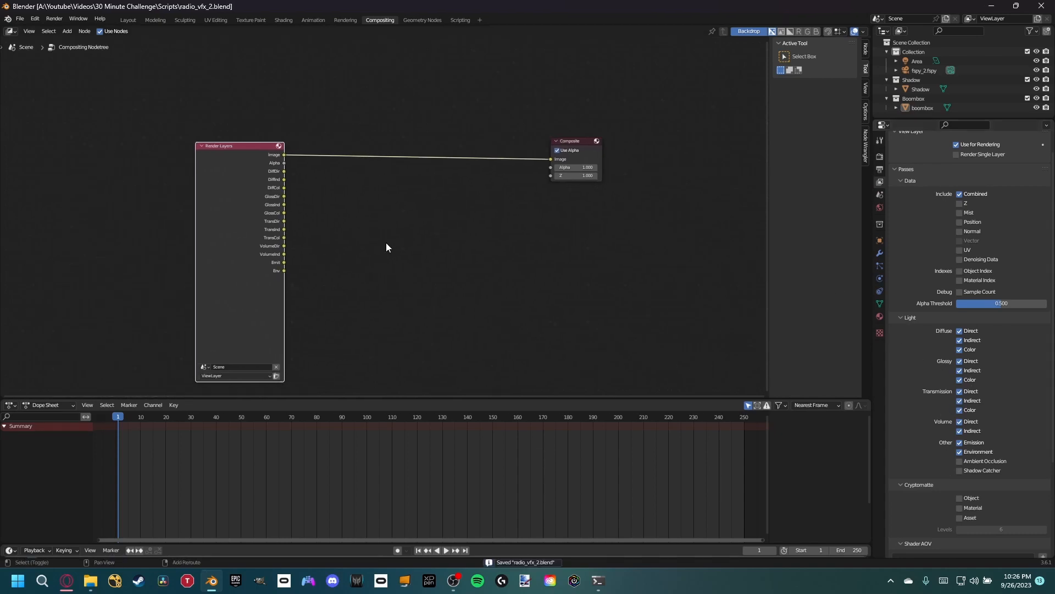
pyautogui.moveTo(386, 243); pyautogui.dragTo(374, 220, button='middle')
pyautogui.click(57, 20)
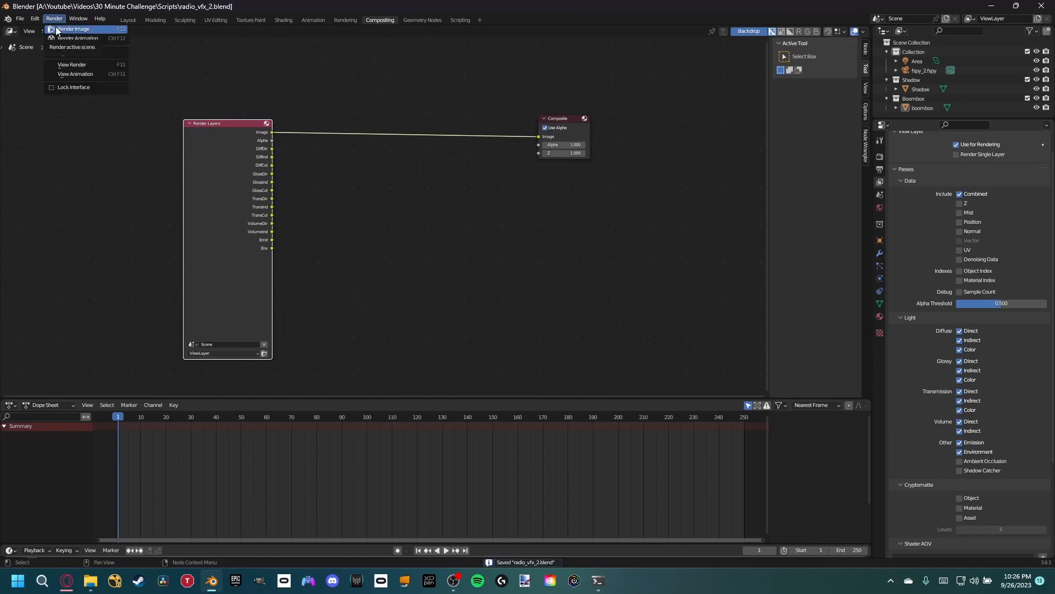
pyautogui.click(56, 30)
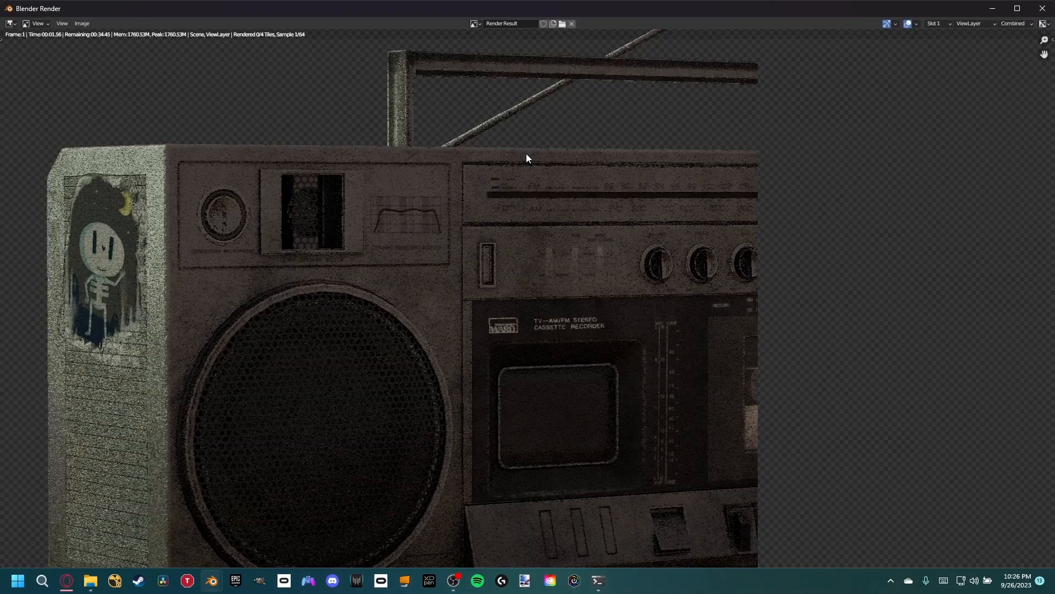
pyautogui.scroll(-4, 529, 159)
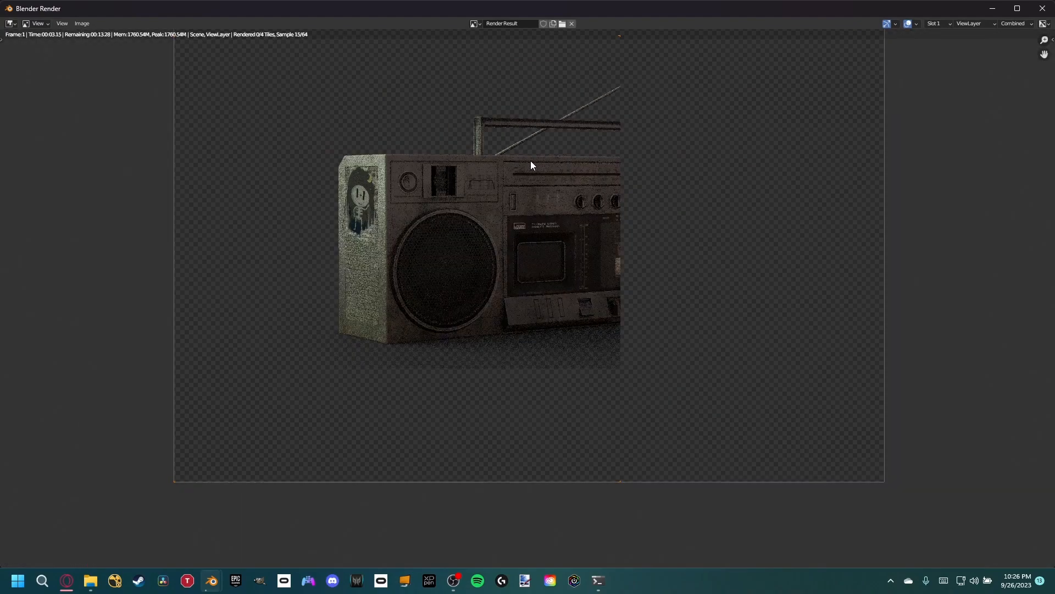
pyautogui.moveTo(559, 160); pyautogui.dragTo(461, 227, button='middle')
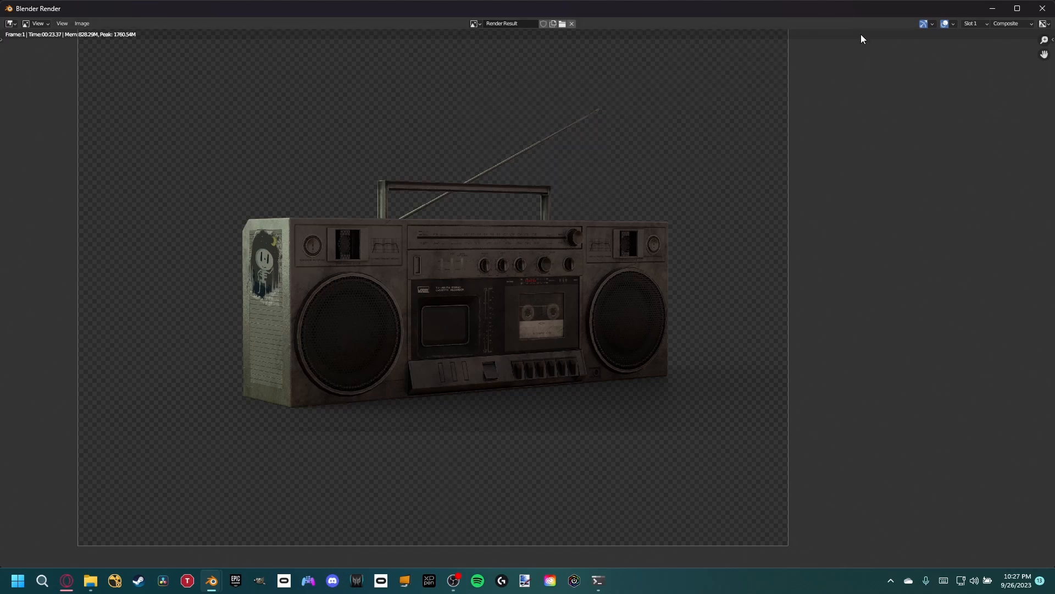
pyautogui.click(1041, 8)
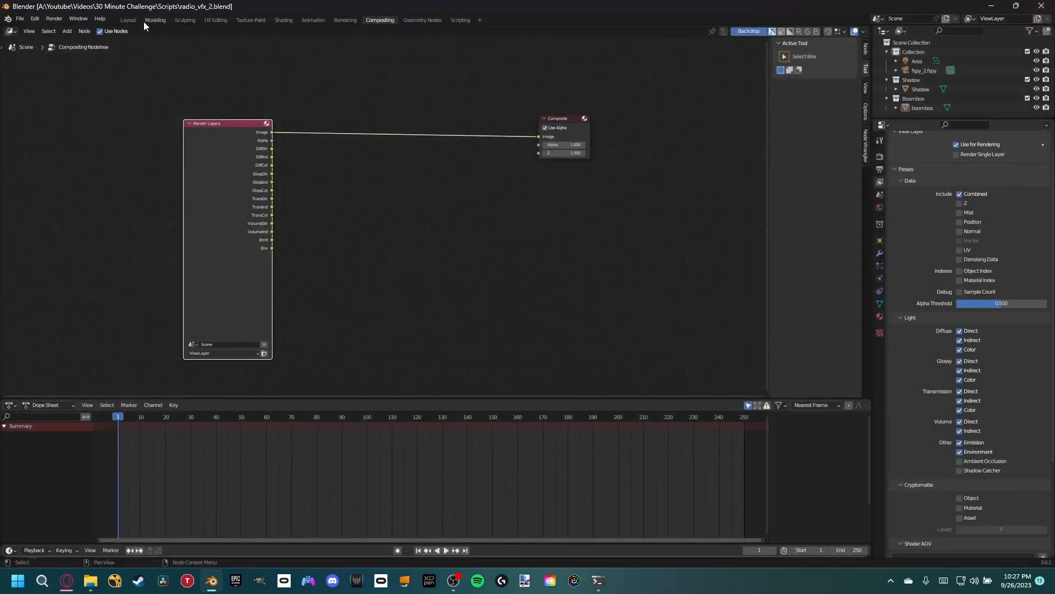
# - Return to the Layout workspace and move the boombox about 0.45 m across the tabletop with its Z height locked
pyautogui.click(128, 20)
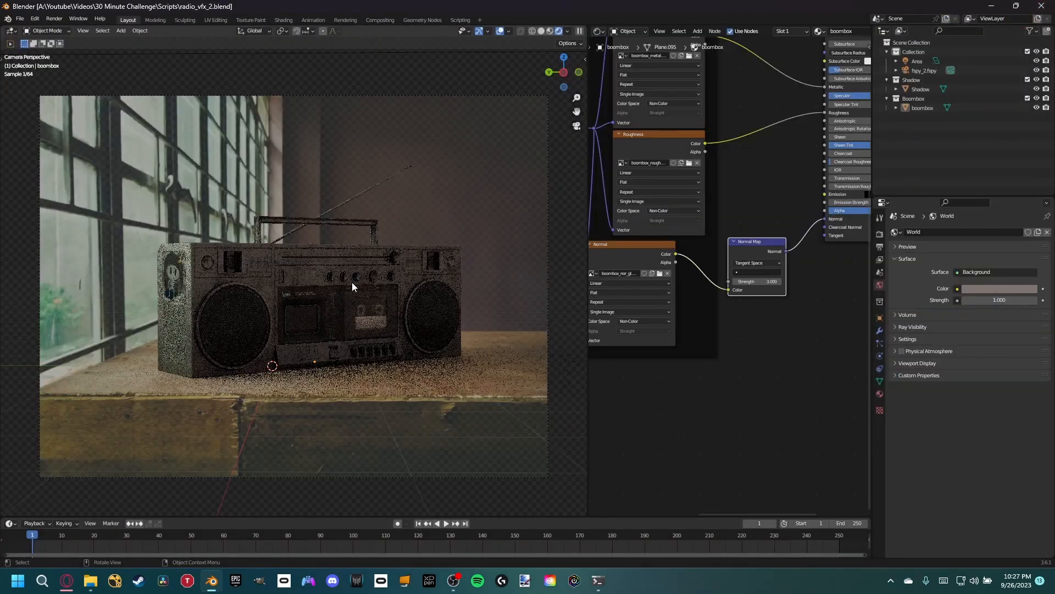
pyautogui.click(319, 328)
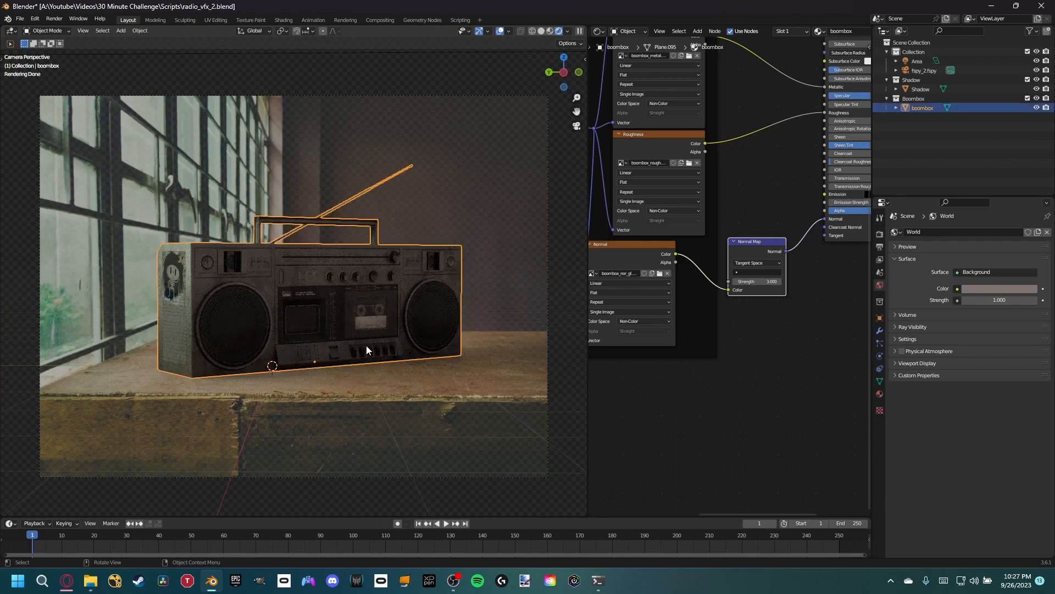
pyautogui.scroll(4, 366, 345)
pyautogui.press('g')
pyautogui.hotkey('shift', 'z')
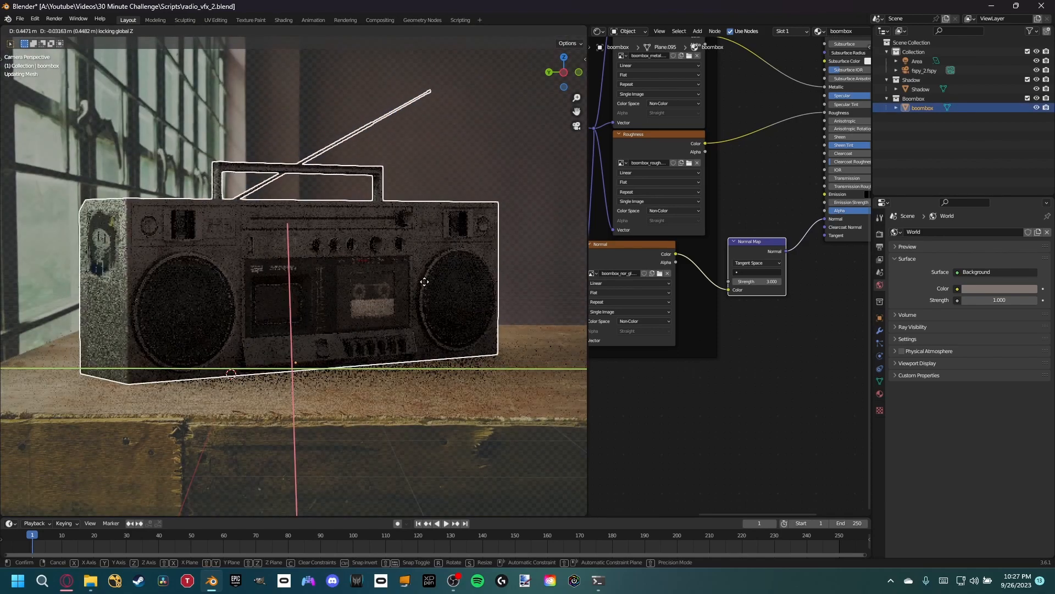
pyautogui.click(426, 279)
# - Scale the boombox down to about 0.87 and nudge it across the tabletop with Z locked
pyautogui.press('s')
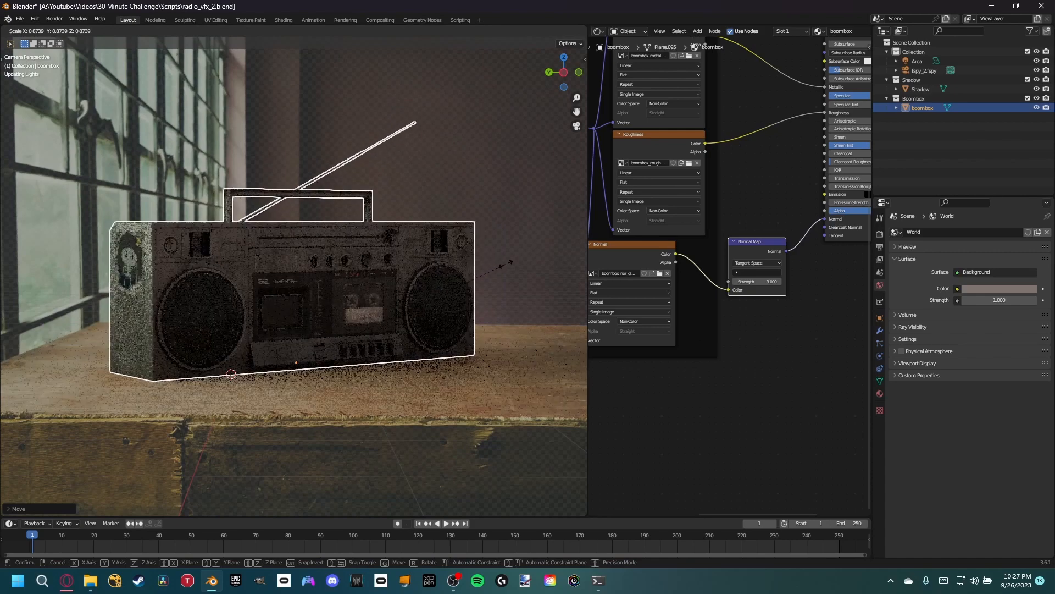
pyautogui.click(510, 250)
pyautogui.press('g')
pyautogui.hotkey('shift', 'z')
pyautogui.click(507, 262)
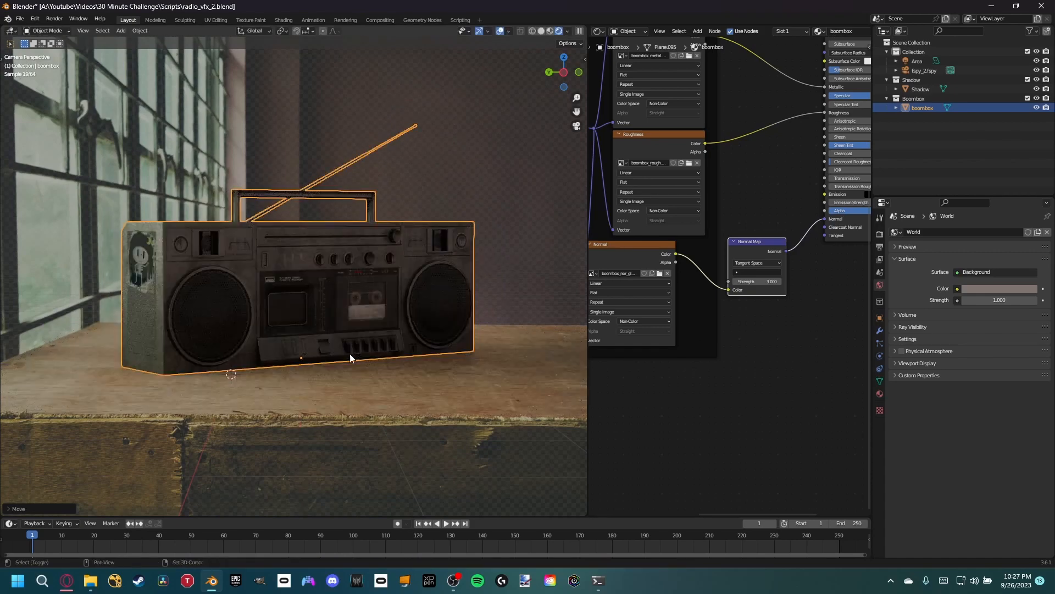
pyautogui.scroll(3, 385, 357)
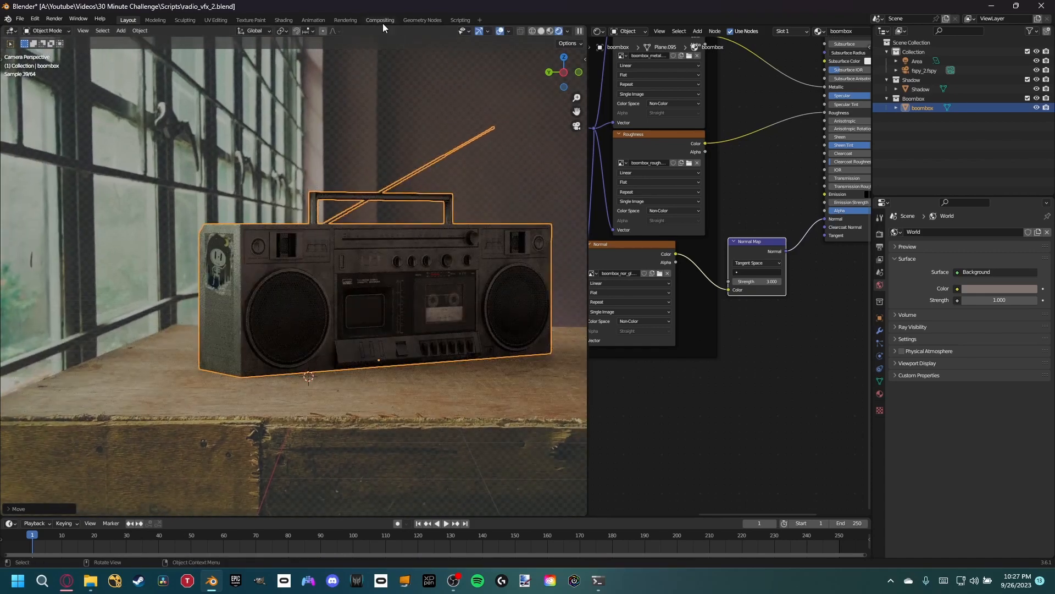
# - In the compositor, attach a Viewer node to Render Layers and preview the image, diffuse direct and diffuse indirect passes
pyautogui.click(382, 22)
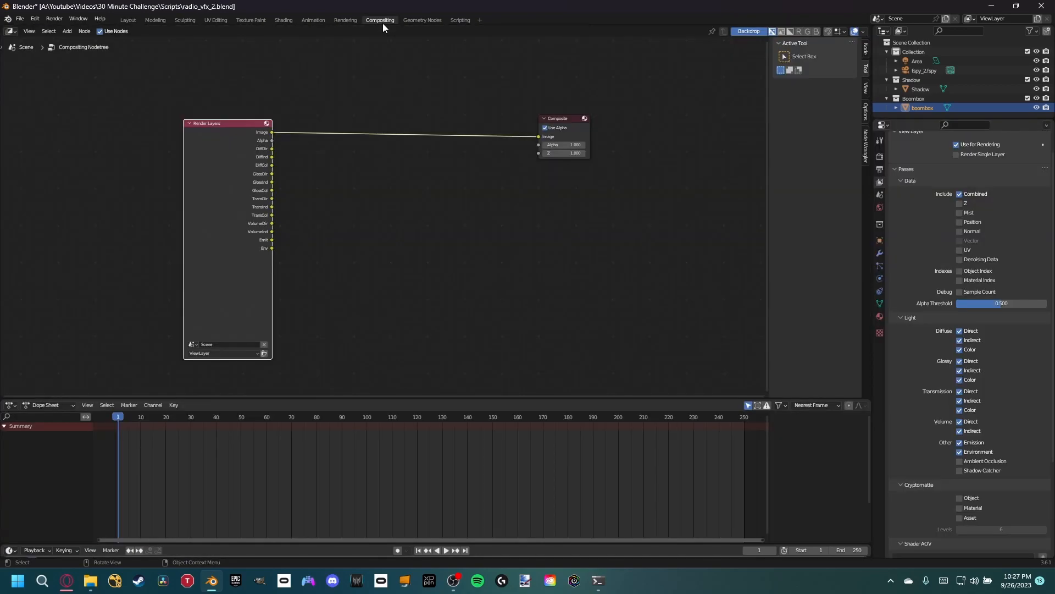
pyautogui.keyDown('ctrl'); pyautogui.keyDown('shift'); pyautogui.click(270, 133); pyautogui.keyUp('shift'); pyautogui.keyUp('ctrl')
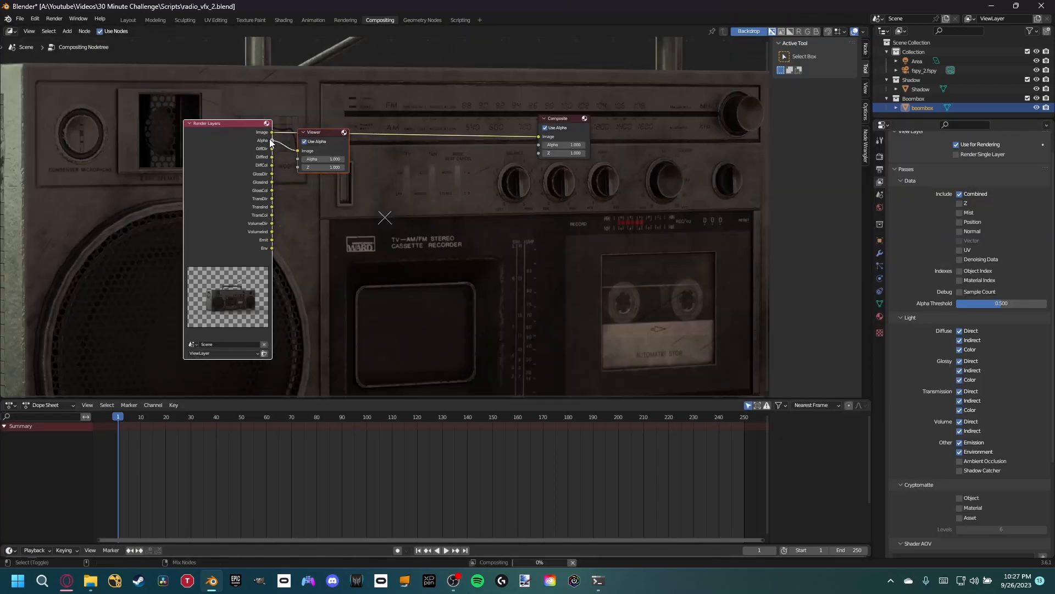
pyautogui.keyDown('ctrl'); pyautogui.keyDown('shift'); pyautogui.click(269, 149); pyautogui.keyUp('shift'); pyautogui.keyUp('ctrl')
pyautogui.keyDown('ctrl'); pyautogui.keyDown('shift'); pyautogui.click(271, 156); pyautogui.keyUp('shift'); pyautogui.keyUp('ctrl')
# - Place the Viewer node below the Composite node, reposition Render Layers and shrink the backdrop to show the whole render
pyautogui.moveTo(314, 134); pyautogui.dragTo(291, 112)
pyautogui.moveTo(202, 181); pyautogui.dragTo(194, 193)
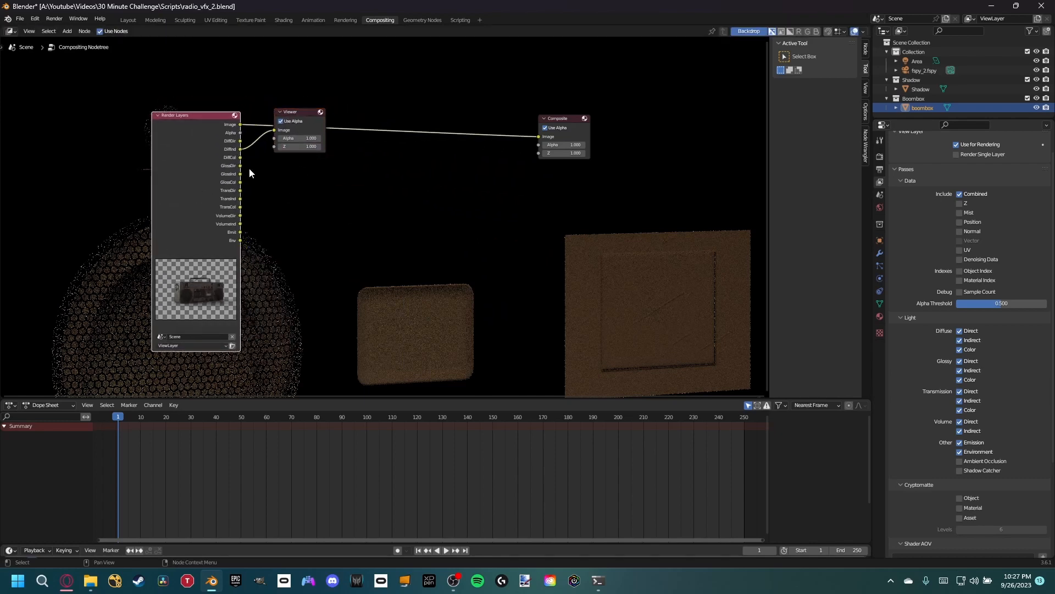
pyautogui.moveTo(299, 118); pyautogui.dragTo(605, 199)
pyautogui.moveTo(209, 182)
pyautogui.mouseDown()
pyautogui.moveTo(212, 204)
pyautogui.moveTo(208, 185)
pyautogui.moveTo(211, 193)
pyautogui.mouseUp()
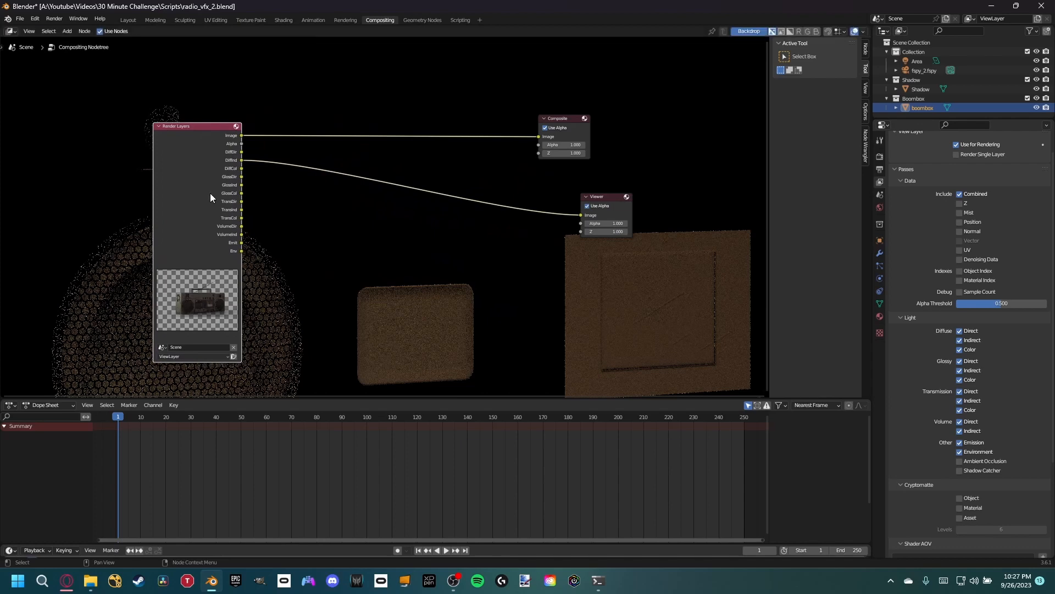
pyautogui.hotkey('alt', 'v')
pyautogui.hotkey('alt', 'v')
pyautogui.hotkey('alt', 'v')
pyautogui.hotkey('alt', 'v')
pyautogui.hotkey('alt', 'v')
pyautogui.hotkey('alt', 'v')
pyautogui.hotkey('alt', 'v')
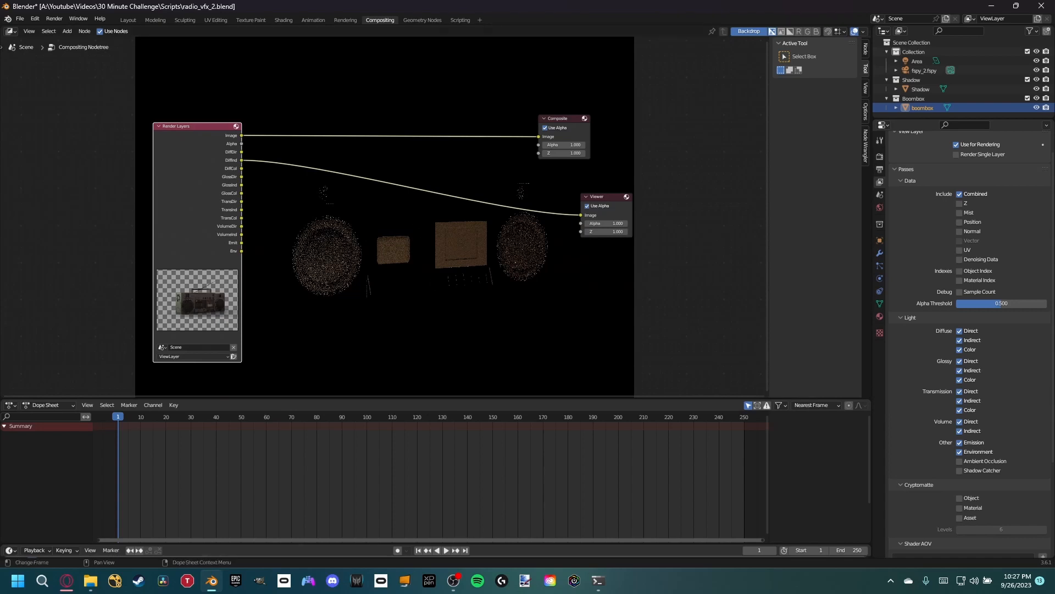
# - Switch to the browser, search images for "blender compositing formula" and open the Blender Manual passes diagram
pyautogui.hotkey('alt', 'Tab')
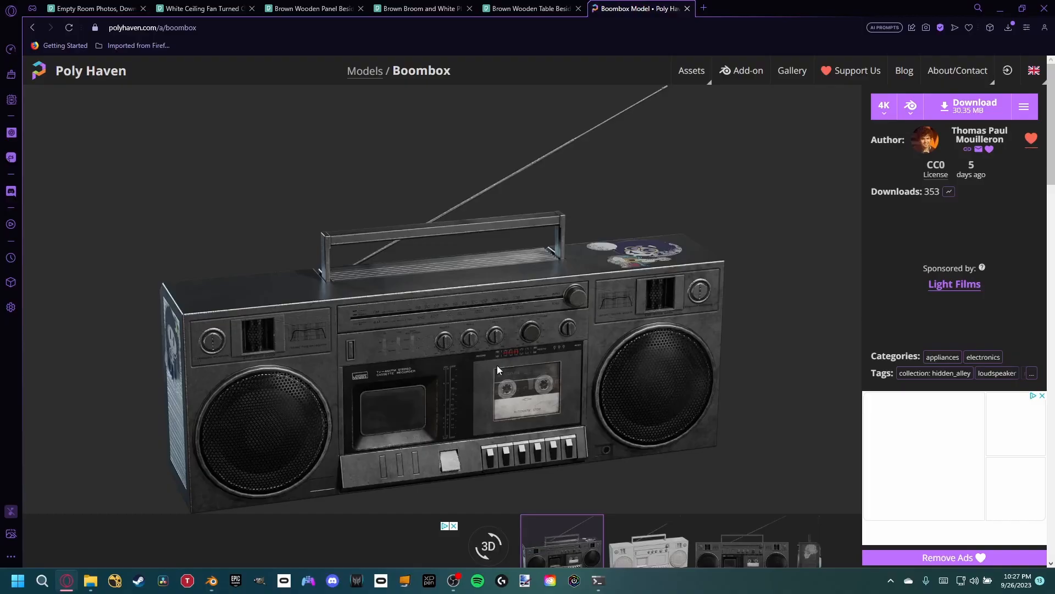
pyautogui.click(704, 10)
pyautogui.write('blender ')
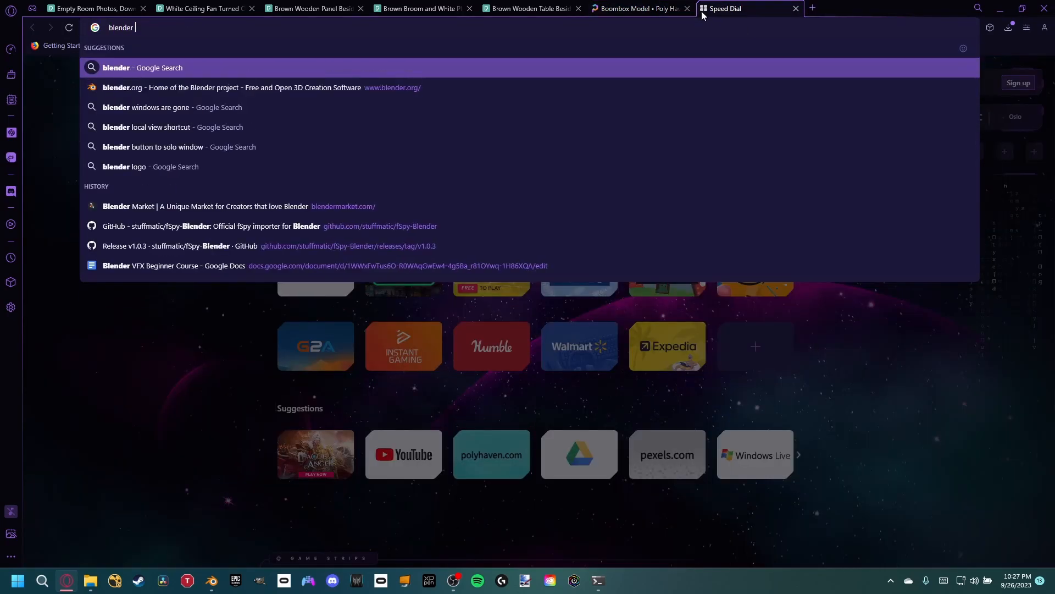
pyautogui.write('compositi')
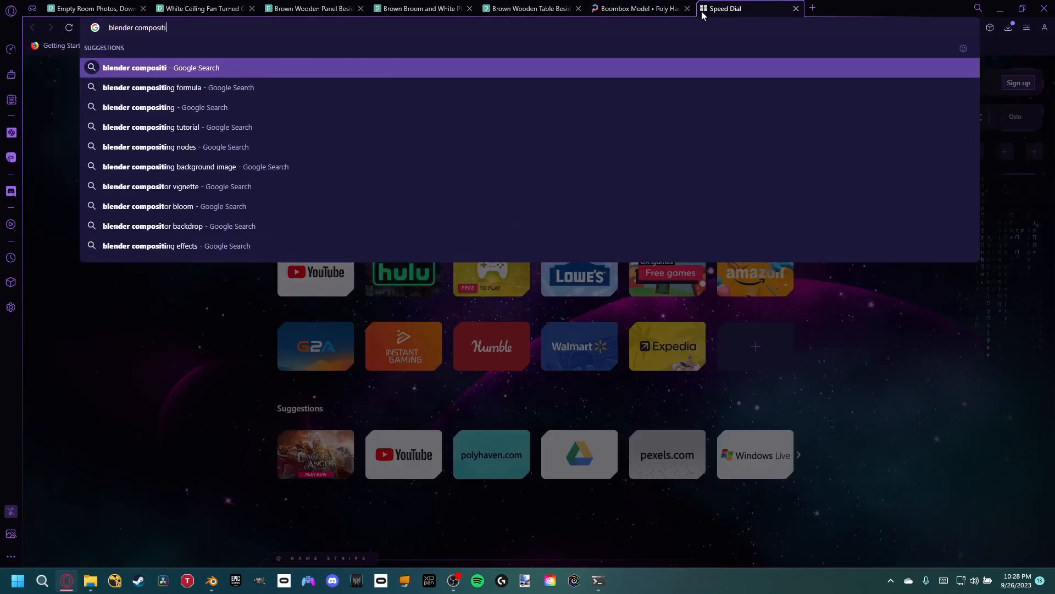
pyautogui.write('ng')
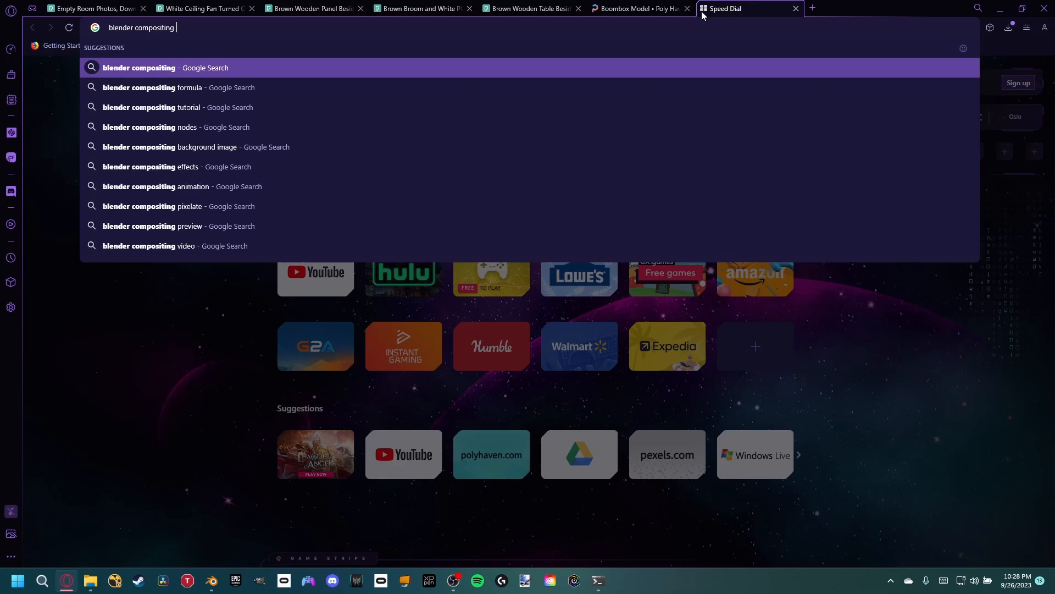
pyautogui.write('formula')
pyautogui.press('Return')
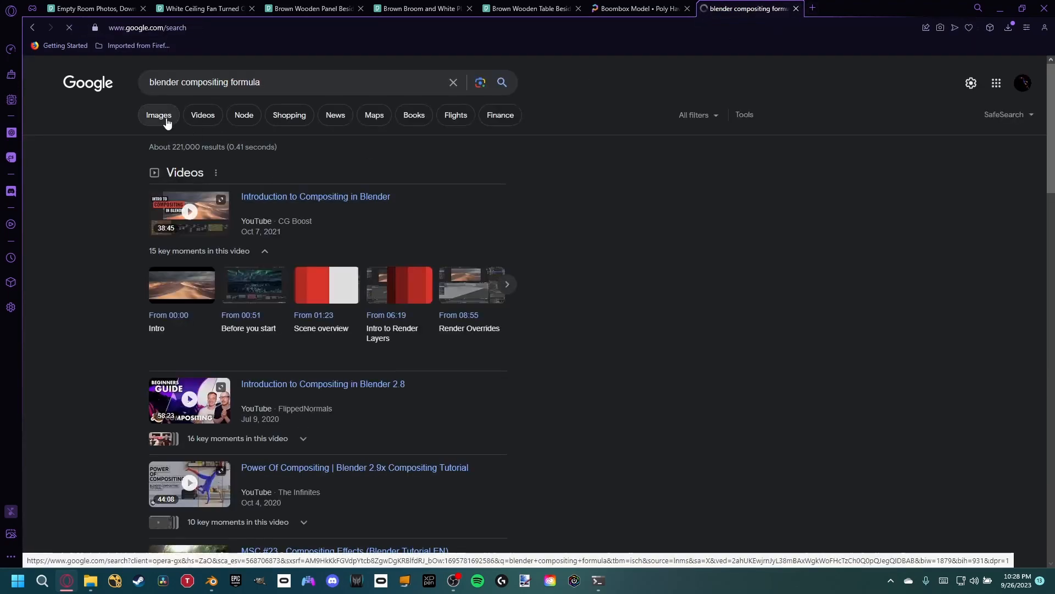
pyautogui.click(167, 118)
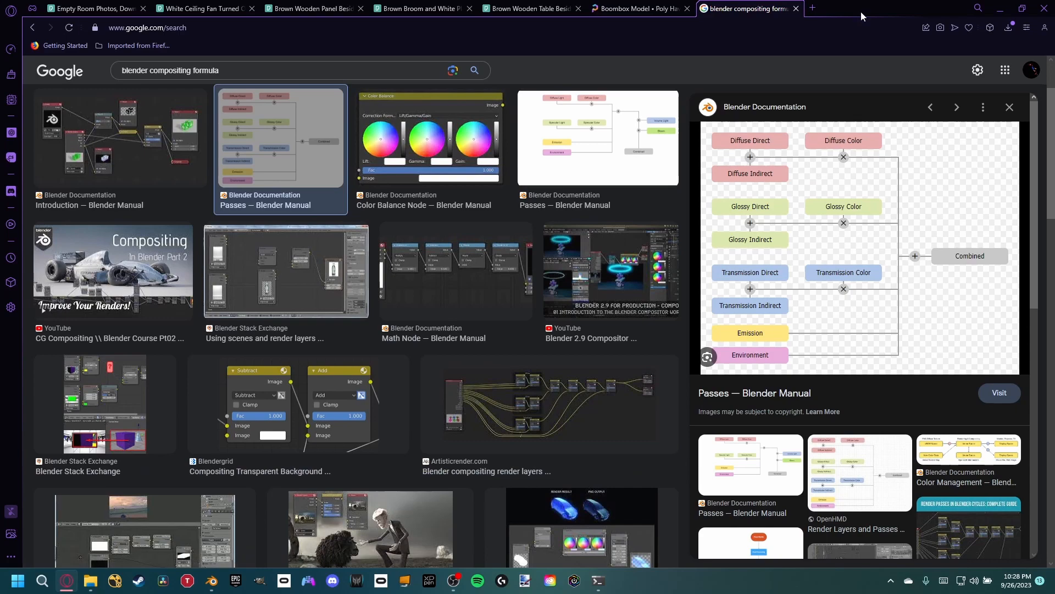
# - Return to Blender and insert a Mix node next to Render Layers on the link from DiffInd to the Viewer
pyautogui.moveTo(822, 12); pyautogui.dragTo(698, 593)
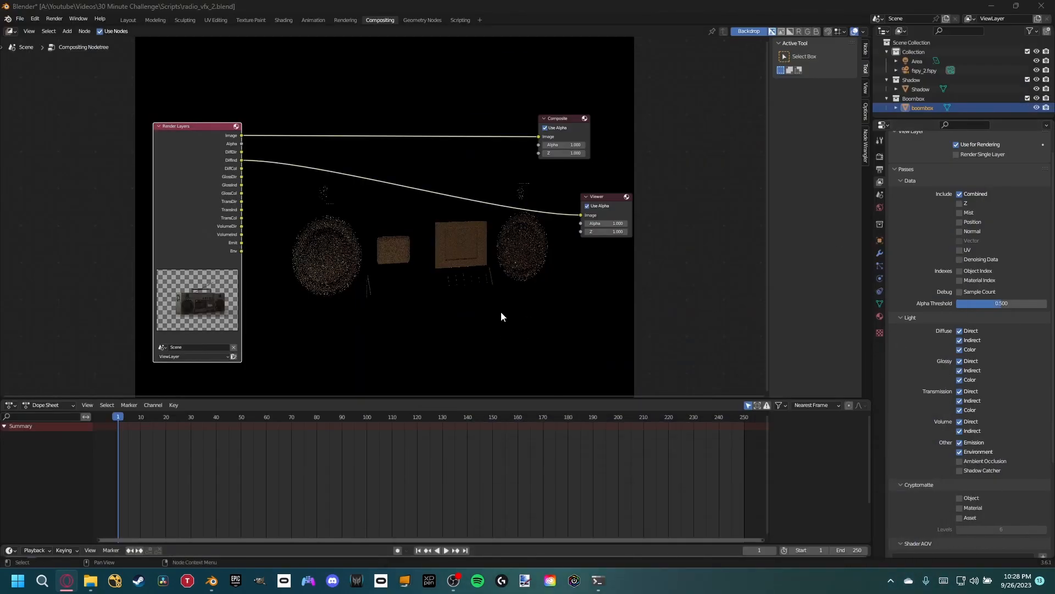
pyautogui.scroll(2, 335, 206)
pyautogui.moveTo(306, 214); pyautogui.dragTo(390, 233, button='middle')
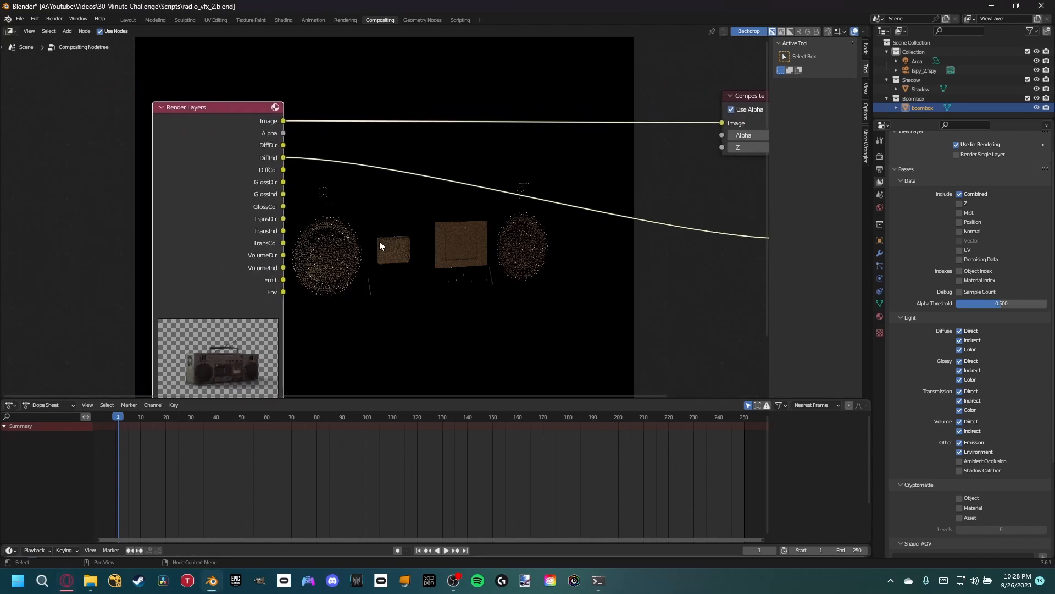
pyautogui.hotkey('shift', 'a')
pyautogui.click(380, 241)
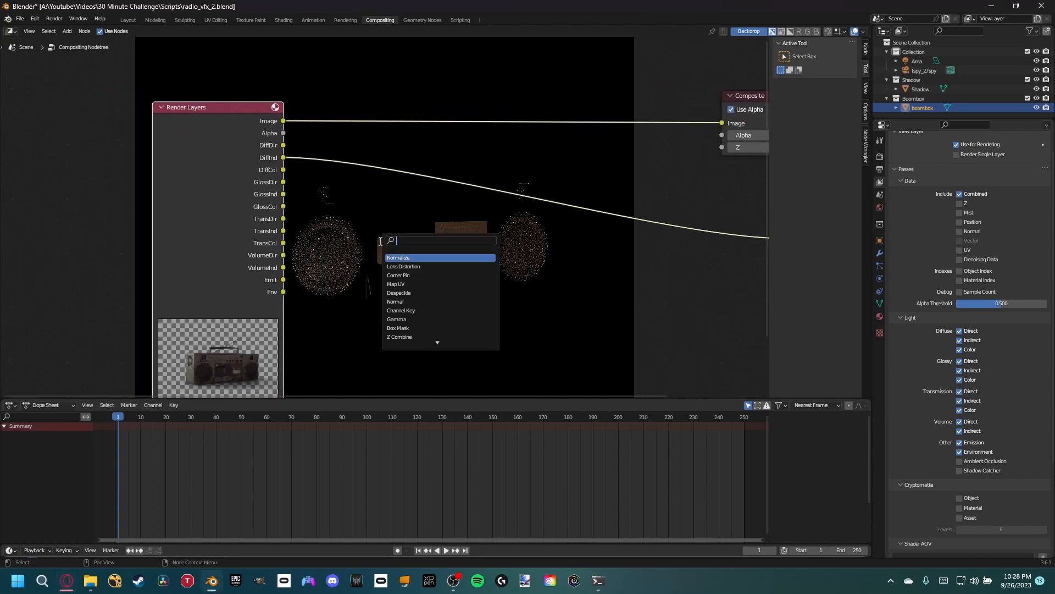
pyautogui.write('mix')
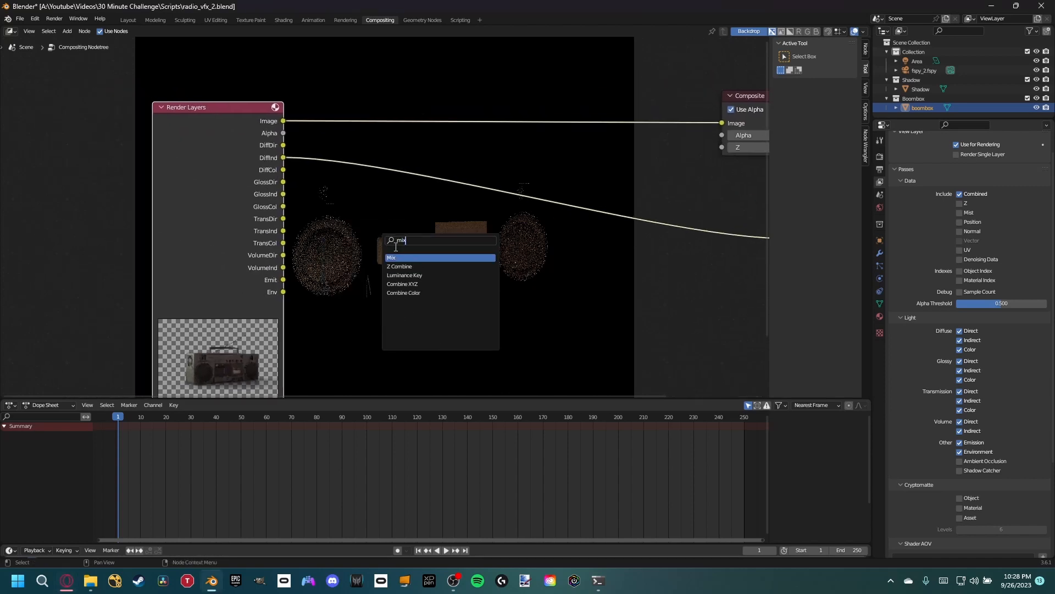
pyautogui.press('Return')
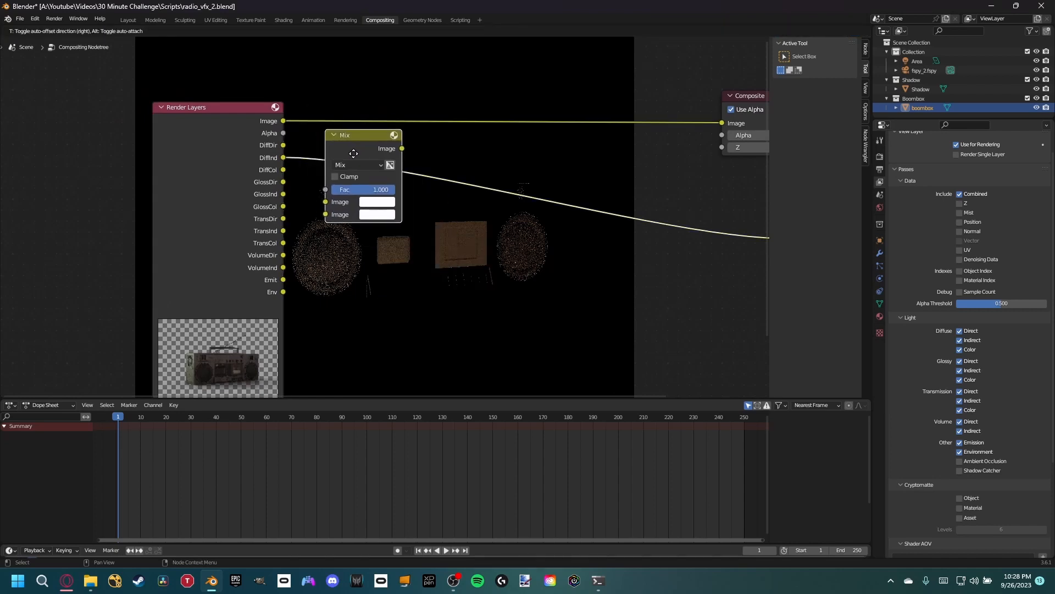
pyautogui.click(348, 163)
pyautogui.moveTo(355, 141); pyautogui.dragTo(360, 145)
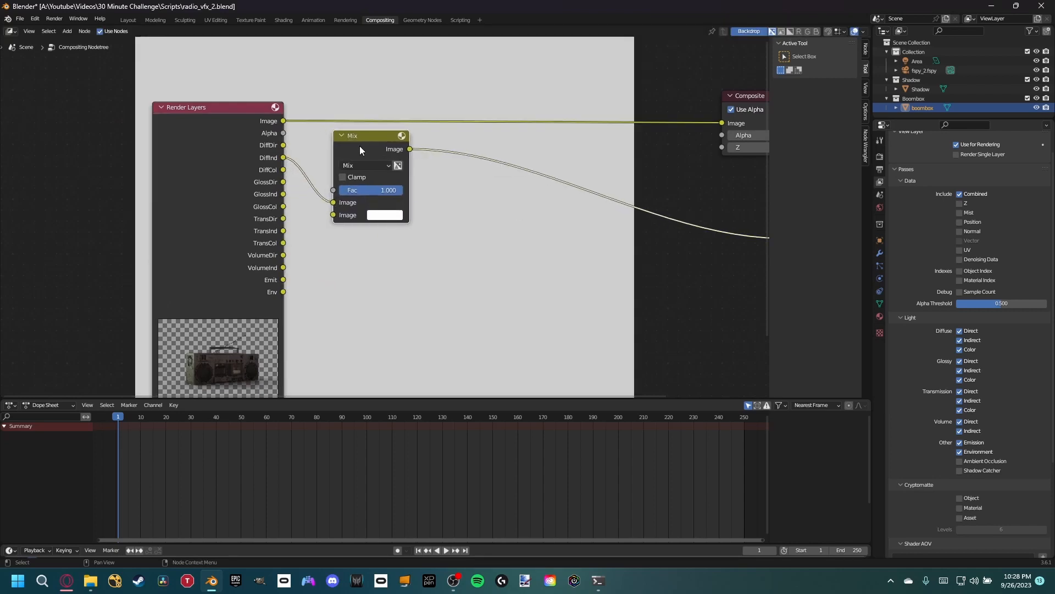
# - Connect DiffDir to the Mix node alongside DiffInd and set its blending mode to Add
pyautogui.moveTo(284, 146); pyautogui.dragTo(332, 216)
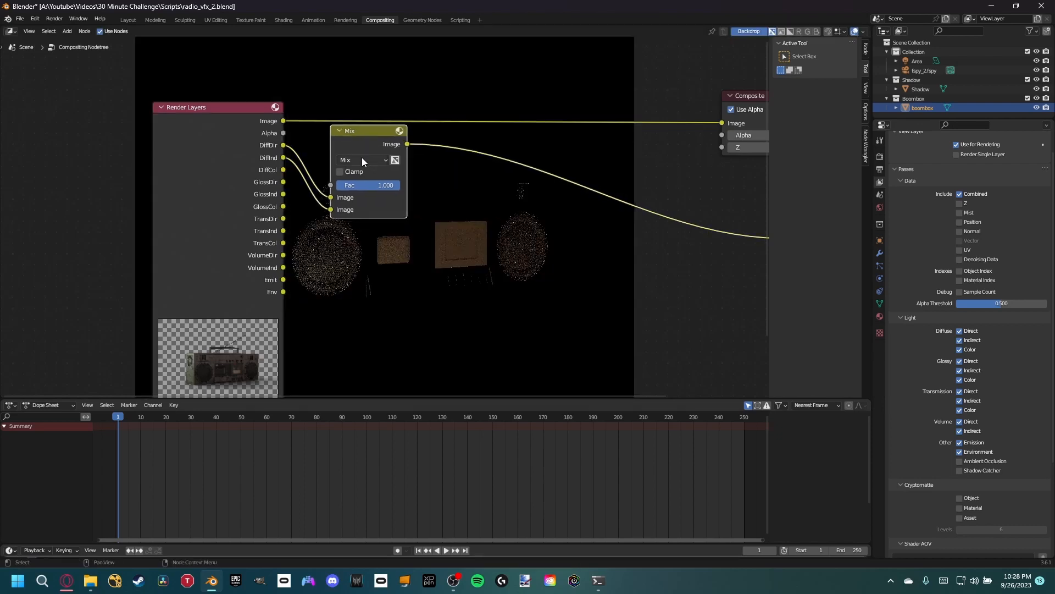
pyautogui.click(362, 157)
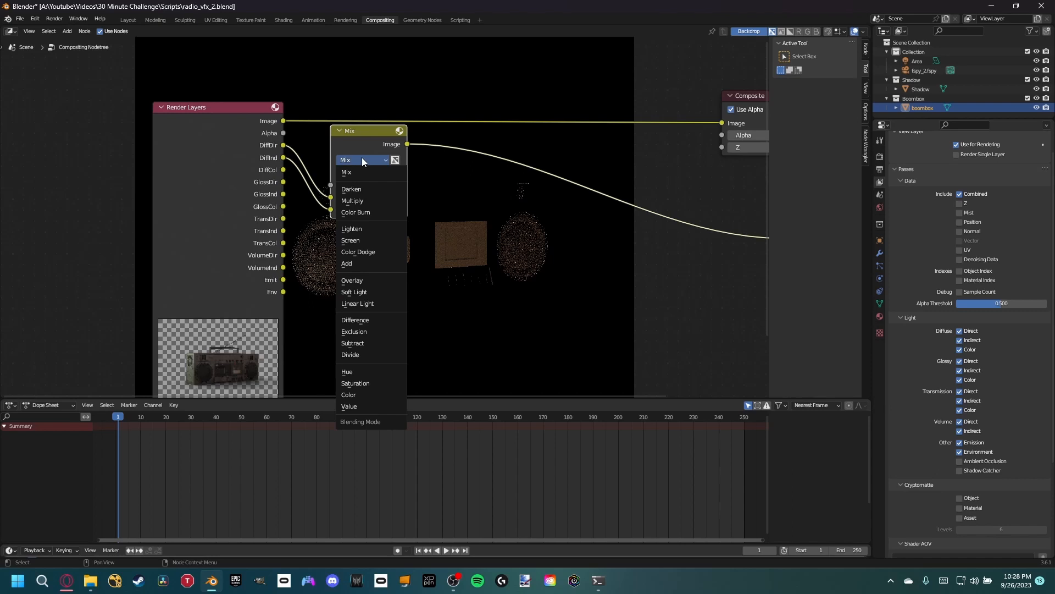
pyautogui.click(361, 158)
pyautogui.click(383, 261)
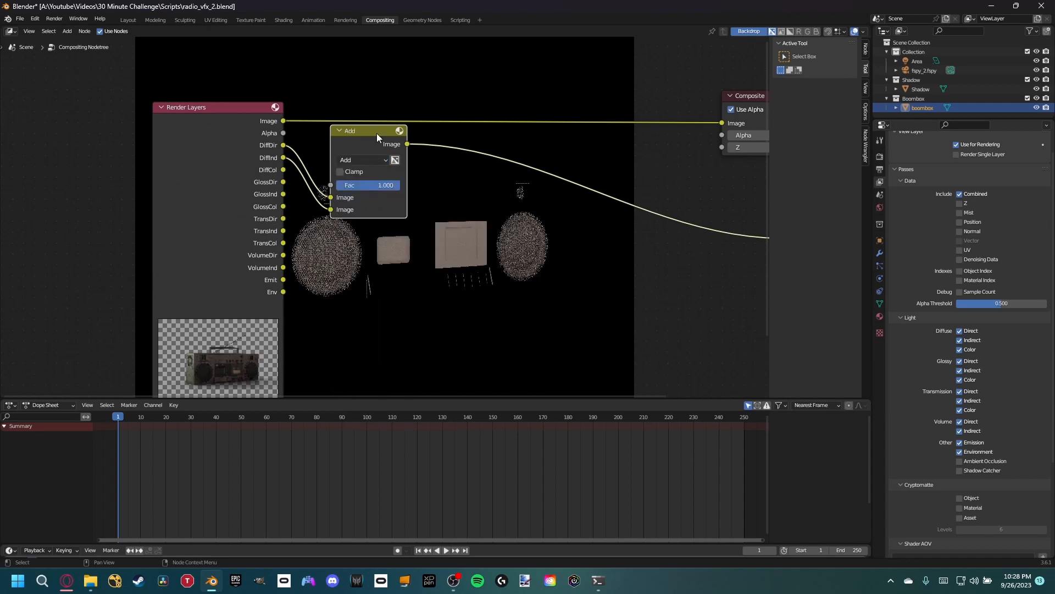
pyautogui.moveTo(374, 133)
pyautogui.mouseDown()
pyautogui.moveTo(385, 140)
pyautogui.moveTo(362, 144)
pyautogui.mouseUp()
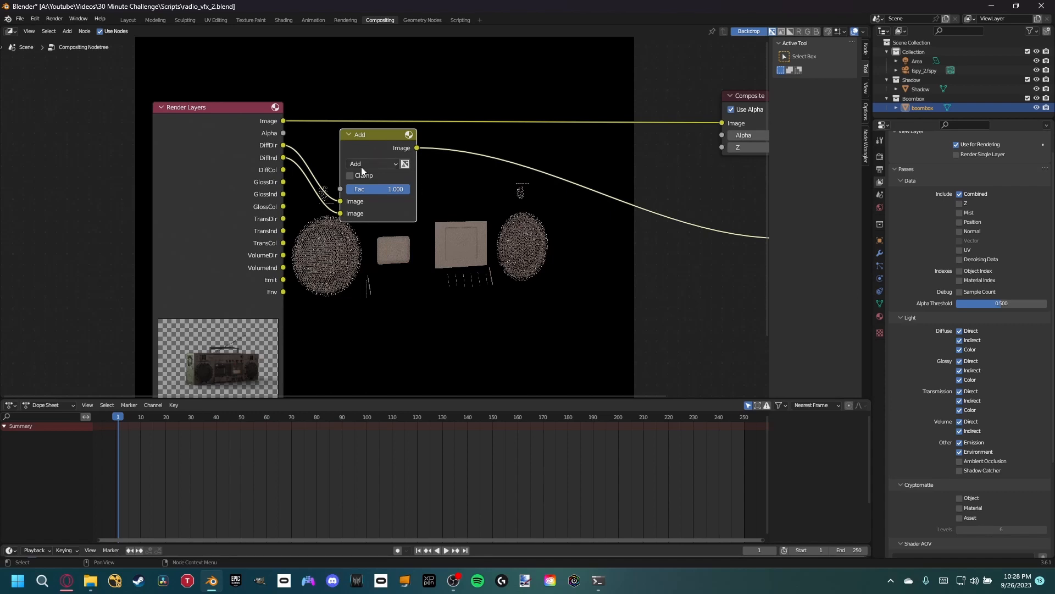
# - Duplicate the Add node onto the link to the Viewer and set the copy's blending mode to Multiply
pyautogui.hotkey('shift', 'd')
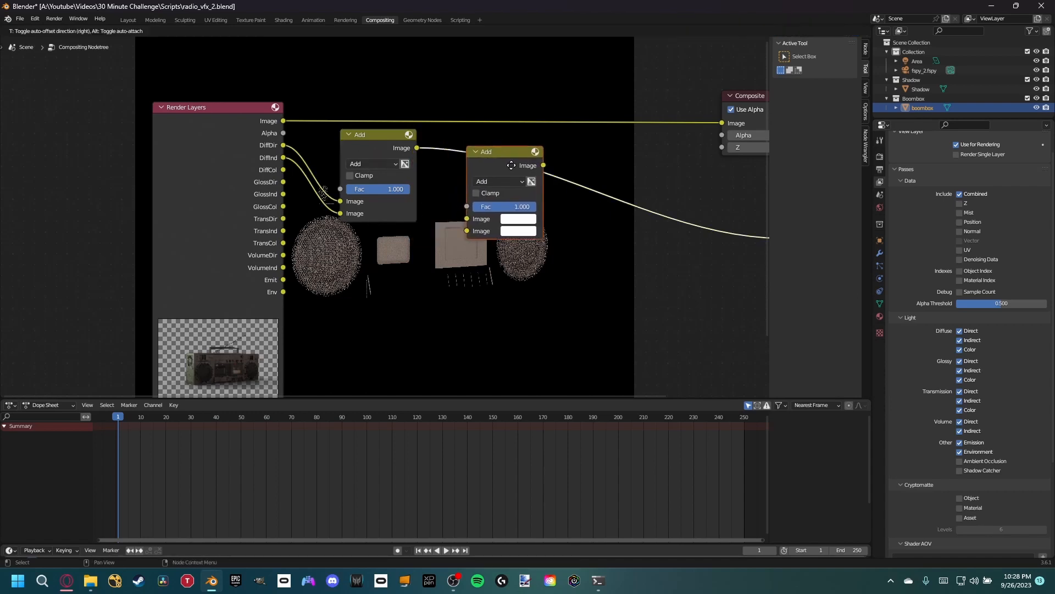
pyautogui.click(511, 165)
pyautogui.click(498, 181)
pyautogui.click(503, 218)
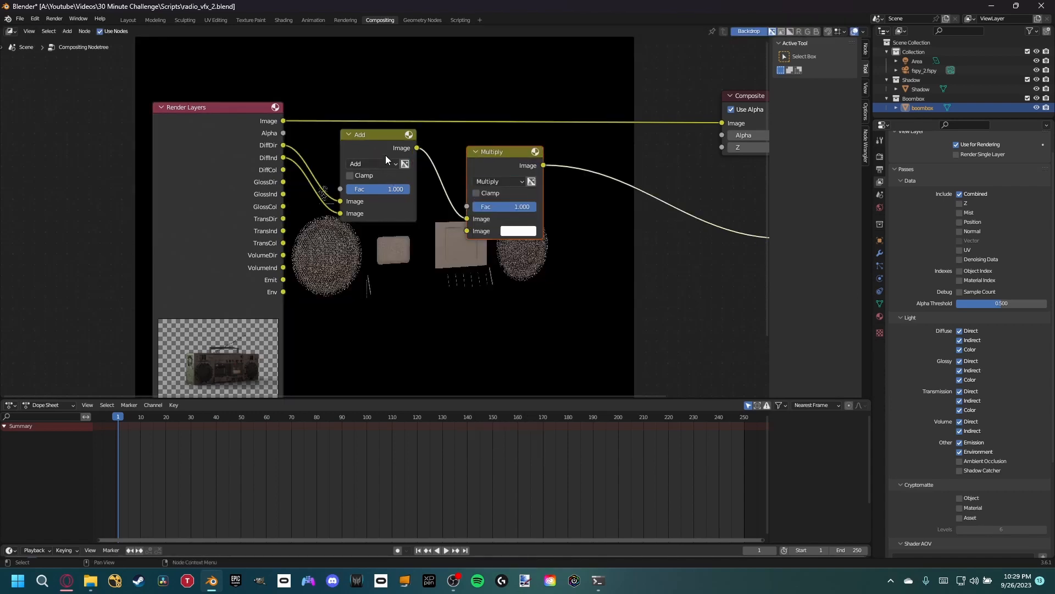
# - Collapse the Add and Multiply nodes and connect DiffCol to the Multiply node's second image input
pyautogui.press('h')
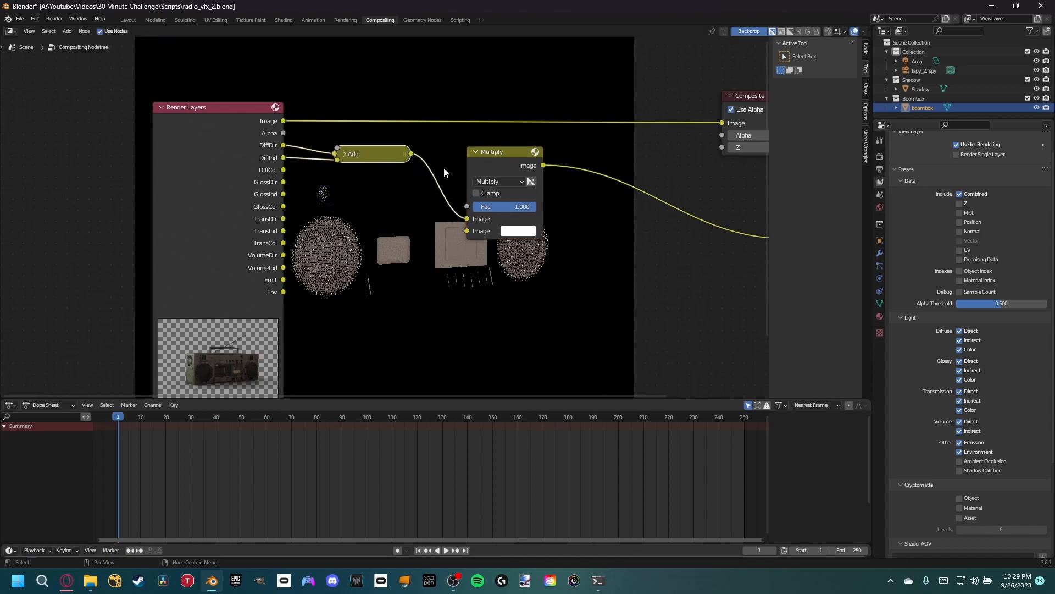
pyautogui.moveTo(495, 165); pyautogui.dragTo(480, 166)
pyautogui.press('m')
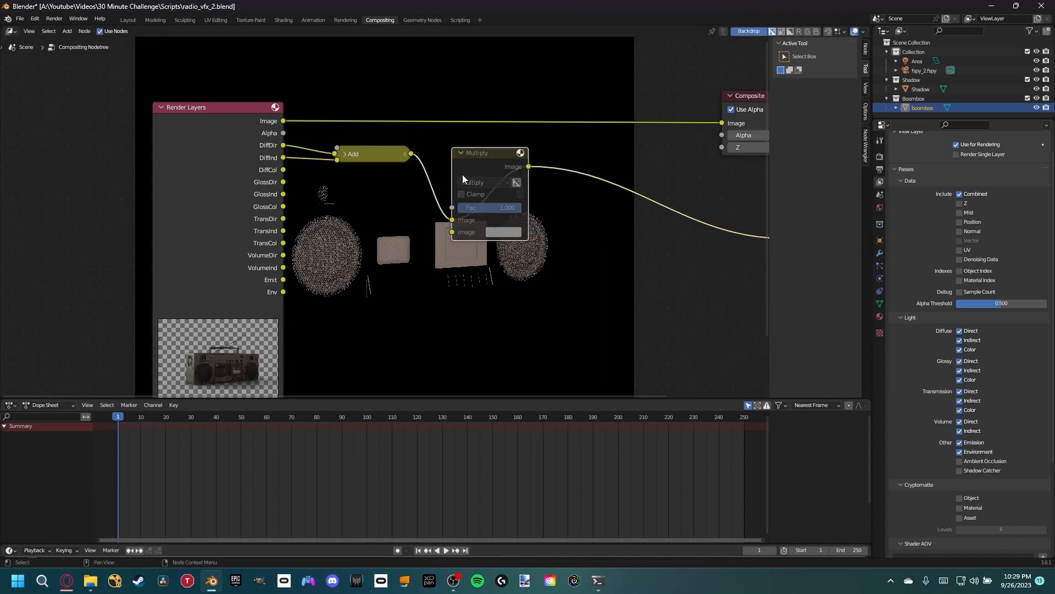
pyautogui.press('n')
pyautogui.press('m')
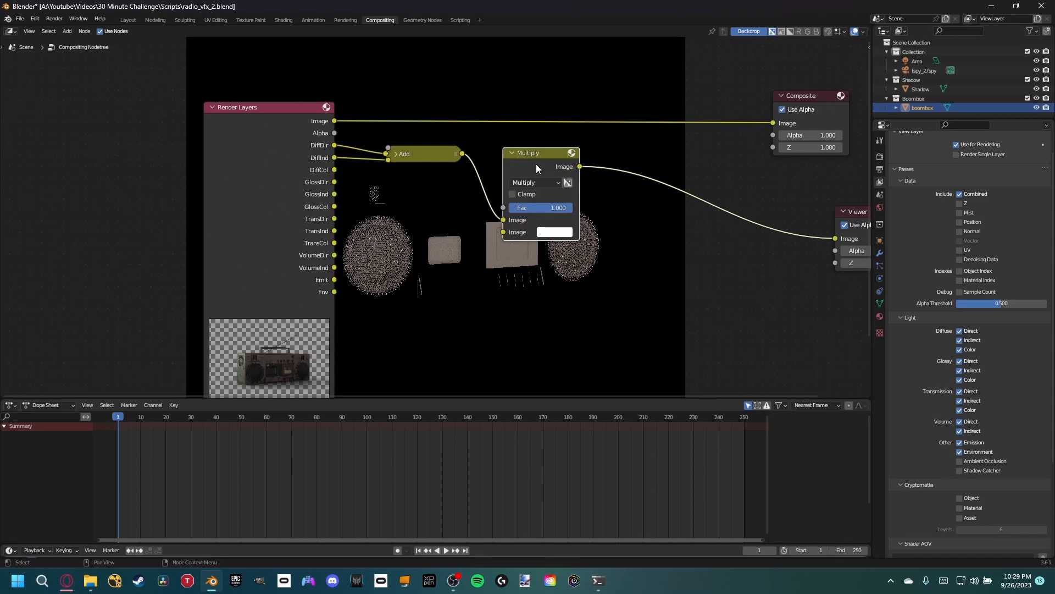
pyautogui.press('h')
pyautogui.press('g')
pyautogui.click(520, 186)
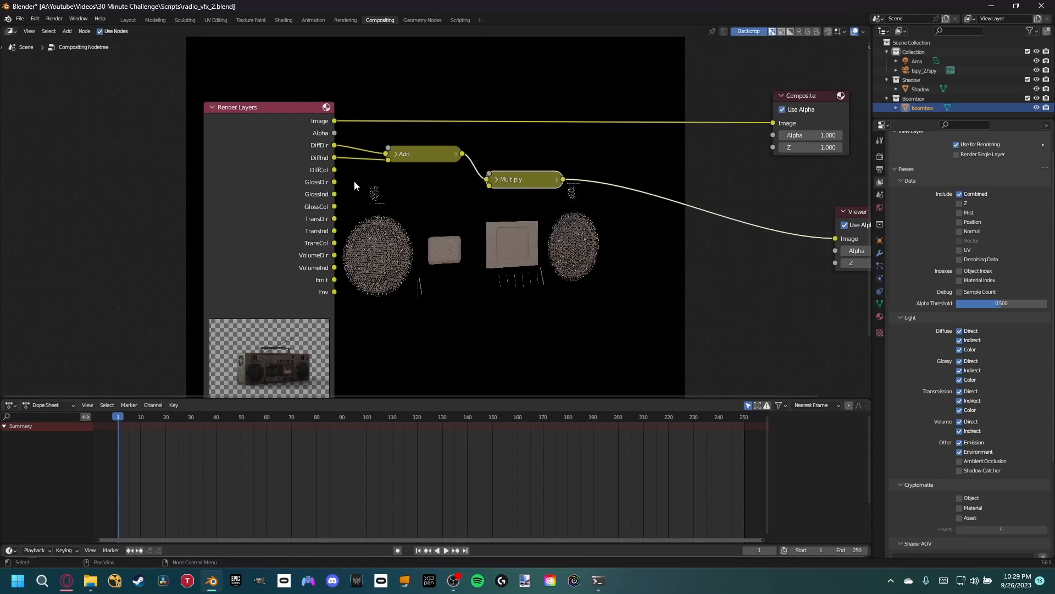
pyautogui.moveTo(338, 171); pyautogui.dragTo(520, 177)
pyautogui.keyDown('shift'); pyautogui.moveTo(486, 201); pyautogui.dragTo(397, 215, button='middle'); pyautogui.keyUp('shift')
# - Copy the Add and Multiply pair below the diffuse pair and wire in GlossDir, GlossInd and GlossCol
pyautogui.click(311, 163)
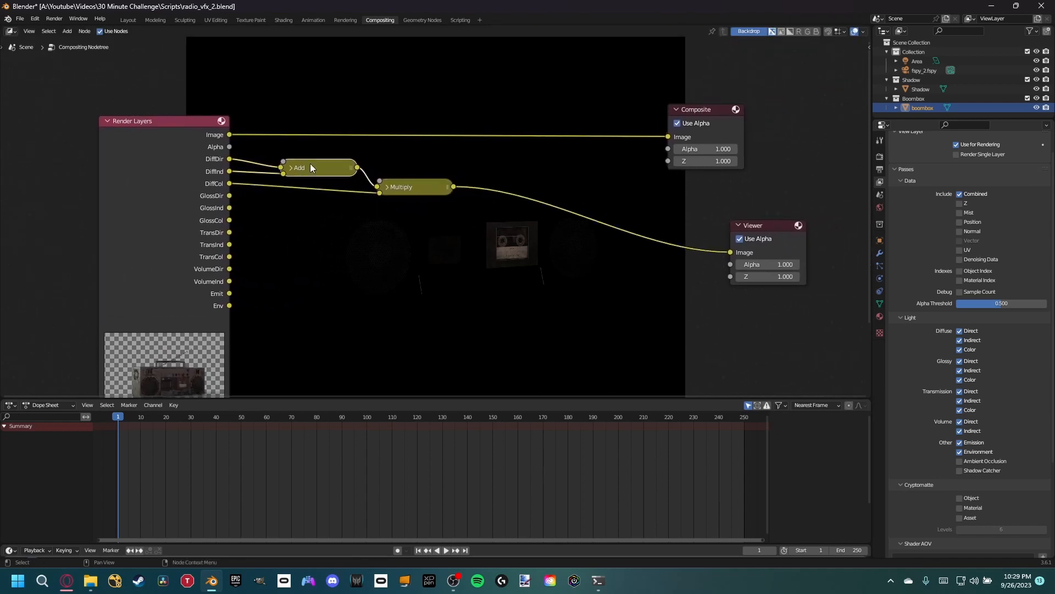
pyautogui.click(404, 186)
pyautogui.click(368, 212)
pyautogui.hotkey('ctrl', 'v')
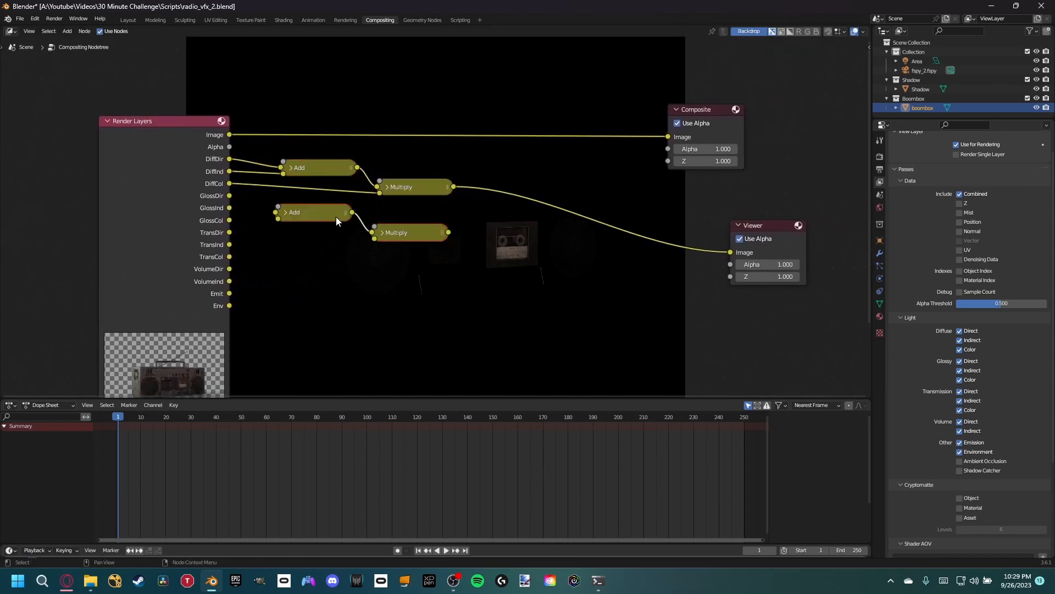
pyautogui.moveTo(315, 215); pyautogui.dragTo(321, 215)
pyautogui.moveTo(229, 195); pyautogui.dragTo(383, 240)
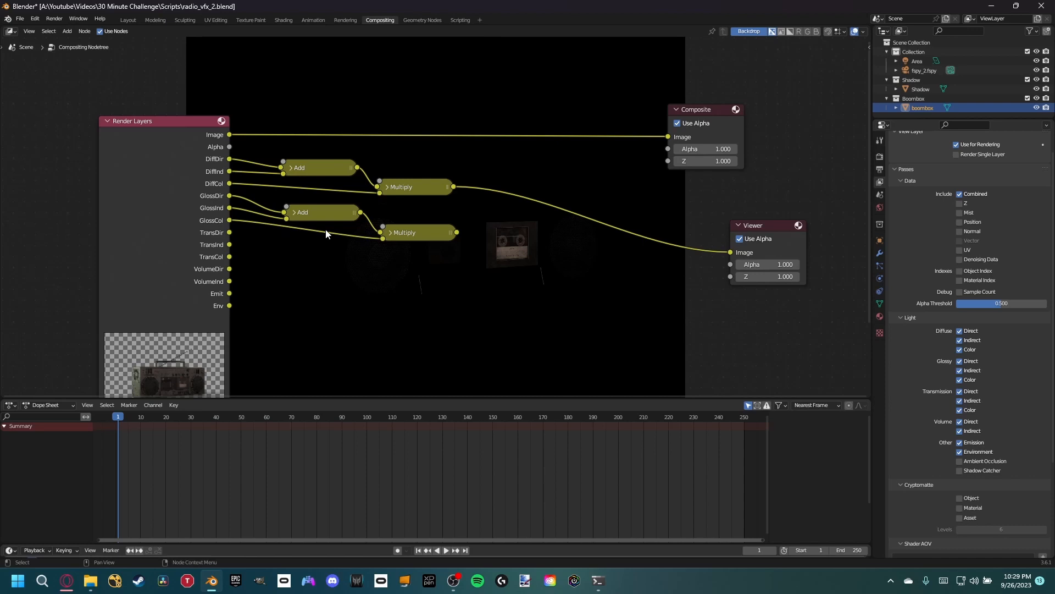
# - Paste another Add and Multiply pair below the glossy one and wire in TransDir, TransInd and TransCol
pyautogui.moveTo(326, 234); pyautogui.dragTo(335, 205, button='middle')
pyautogui.click(338, 187)
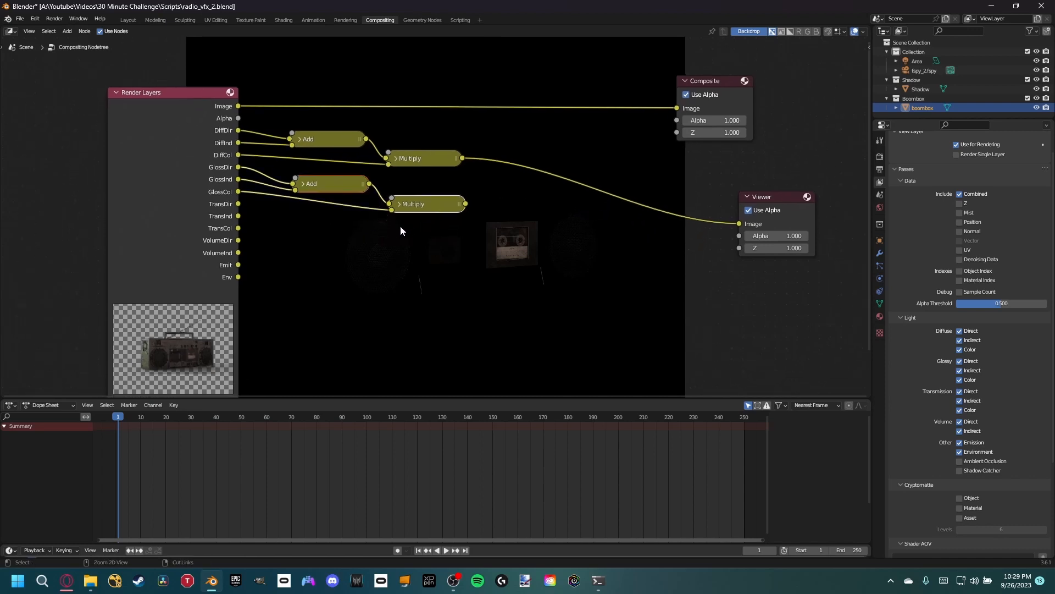
pyautogui.hotkey('ctrl', 'c')
pyautogui.hotkey('ctrl', 'v')
pyautogui.moveTo(318, 216); pyautogui.dragTo(360, 225)
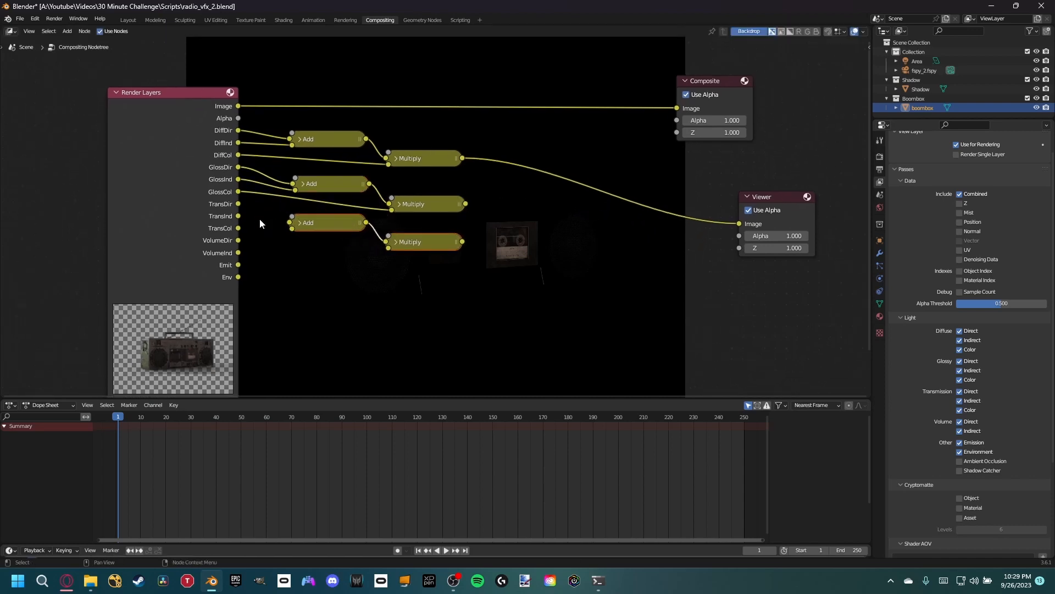
pyautogui.moveTo(239, 205); pyautogui.dragTo(388, 249)
# - Preview the transmission, glossy and diffuse Multiply results through the Viewer node
pyautogui.moveTo(412, 235); pyautogui.dragTo(402, 213, button='middle')
pyautogui.keyDown('ctrl'); pyautogui.keyDown('shift'); pyautogui.click(428, 215); pyautogui.keyUp('shift'); pyautogui.keyUp('ctrl')
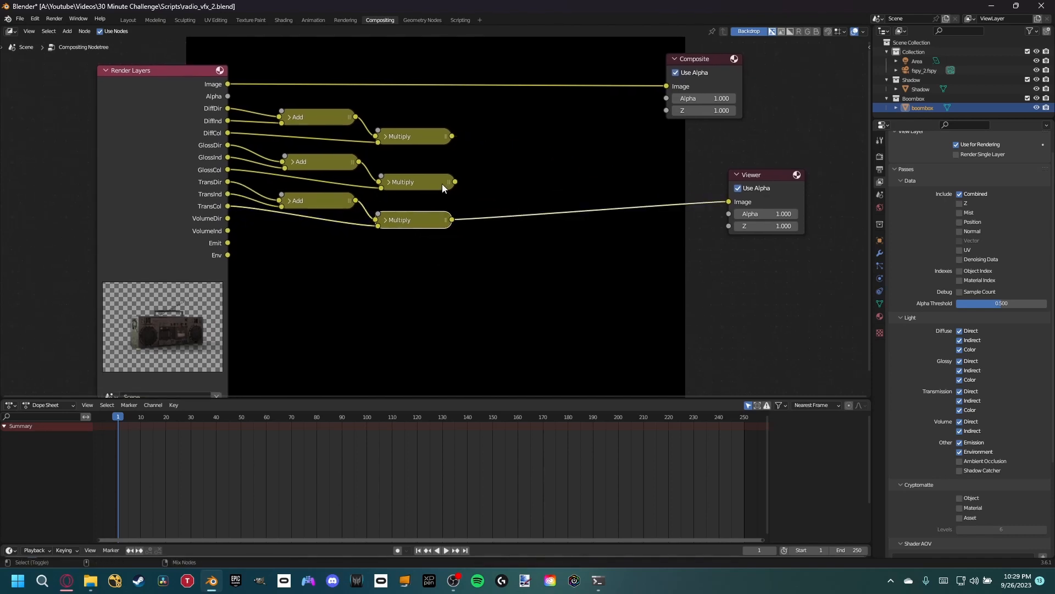
pyautogui.keyDown('ctrl'); pyautogui.keyDown('shift'); pyautogui.click(442, 184); pyautogui.keyUp('shift'); pyautogui.keyUp('ctrl')
pyautogui.keyDown('ctrl'); pyautogui.keyDown('shift'); pyautogui.click(434, 134); pyautogui.keyUp('shift'); pyautogui.keyUp('ctrl')
pyautogui.keyDown('ctrl'); pyautogui.keyDown('shift'); pyautogui.click(432, 179); pyautogui.keyUp('shift'); pyautogui.keyUp('ctrl')
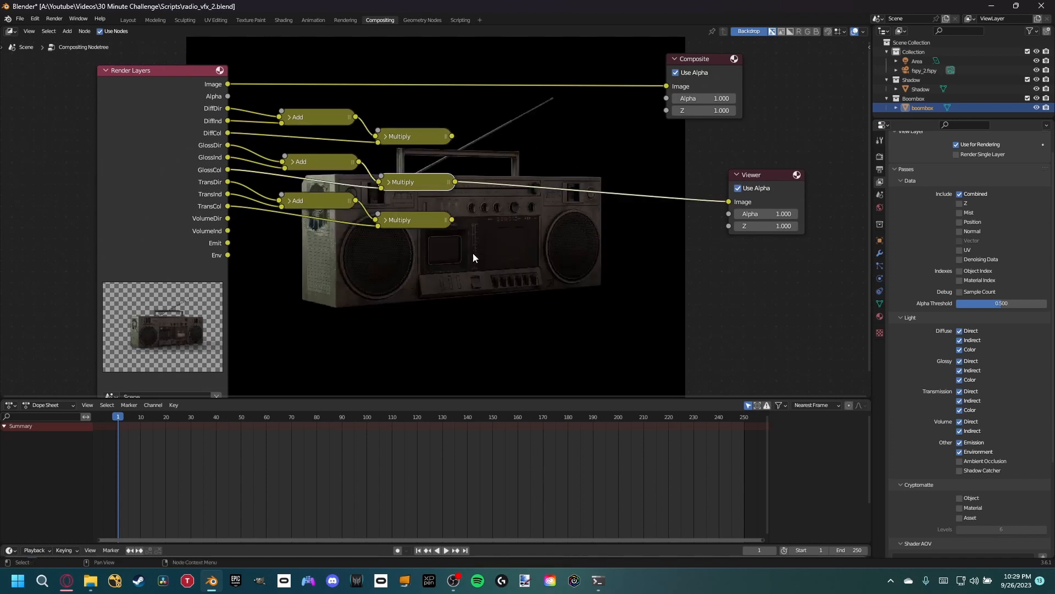
# - Paste a copy of the Add node after the Multiply nodes and feed it the diffuse and glossy results
pyautogui.click(312, 121)
pyautogui.hotkey('ctrl', 'c')
pyautogui.click(507, 168)
pyautogui.hotkey('ctrl', 'v')
pyautogui.press('g')
pyautogui.click(521, 156)
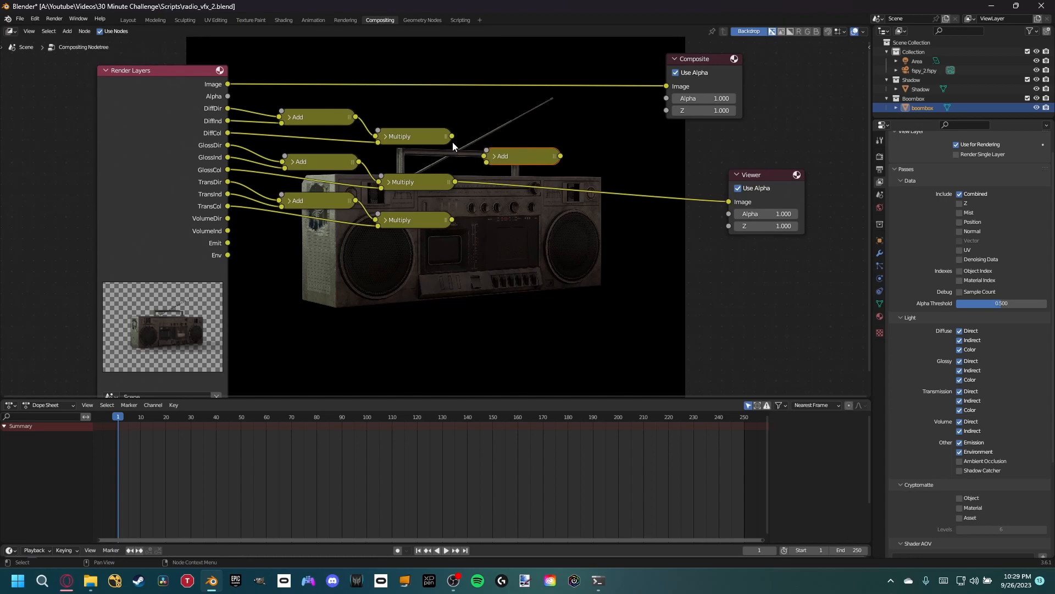
pyautogui.moveTo(453, 143); pyautogui.dragTo(486, 163)
pyautogui.press('g')
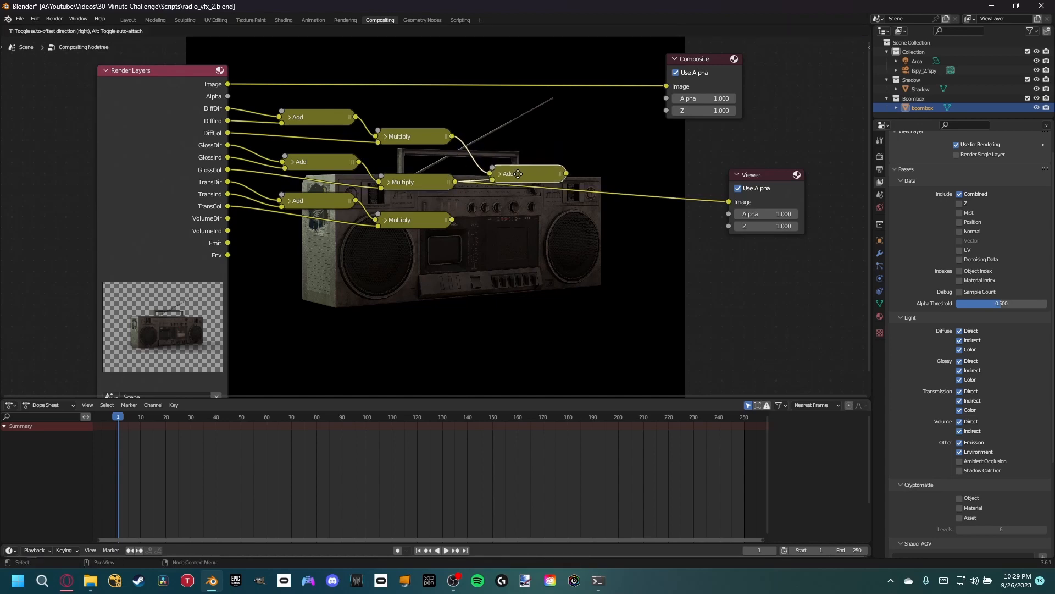
pyautogui.click(540, 179)
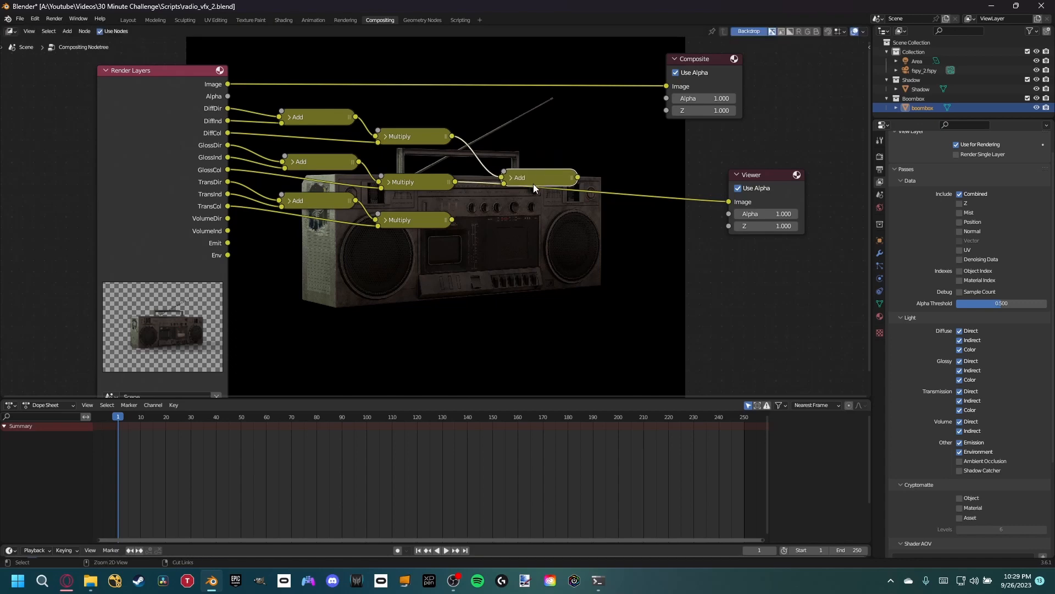
# - Duplicate that Add node to sum the diffuse-glossy result with the transmission Multiply and send it to the Viewer
pyautogui.hotkey('shift', 'd')
pyautogui.click(578, 221)
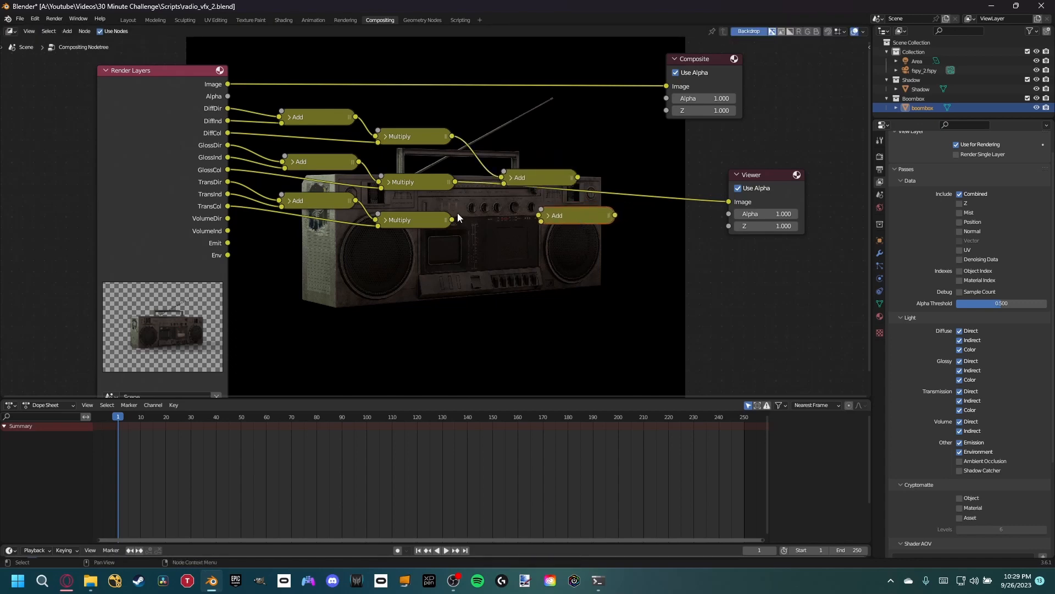
pyautogui.moveTo(452, 220); pyautogui.dragTo(512, 209)
pyautogui.moveTo(536, 216); pyautogui.dragTo(611, 217)
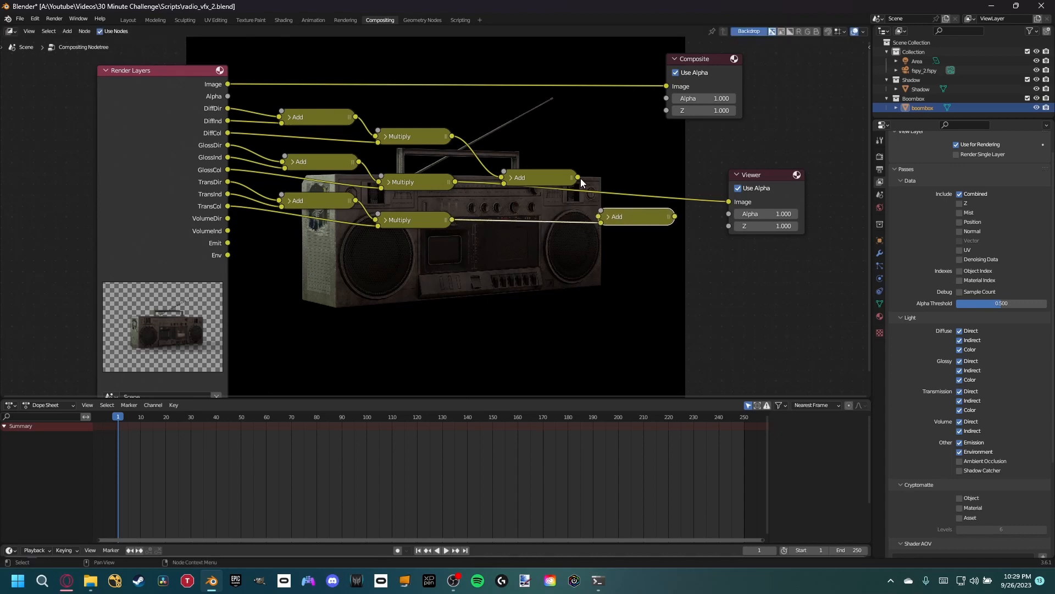
pyautogui.moveTo(577, 177); pyautogui.dragTo(640, 220)
pyautogui.moveTo(651, 220); pyautogui.dragTo(563, 226, button='middle')
pyautogui.keyDown('ctrl'); pyautogui.keyDown('shift'); pyautogui.click(563, 226); pyautogui.keyUp('shift'); pyautogui.keyUp('ctrl')
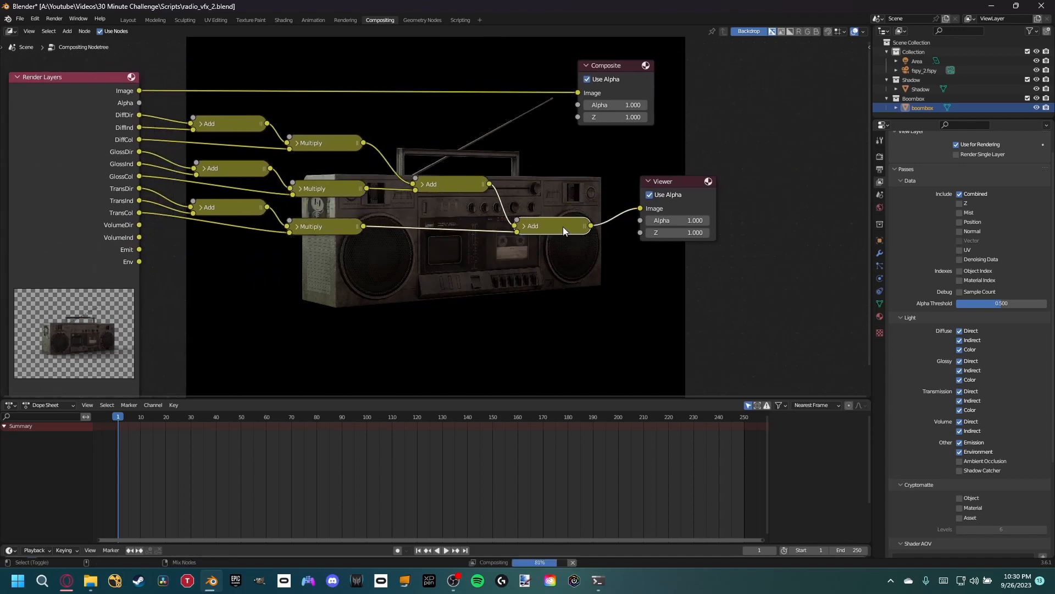
# - Disable the Volume Direct and Indirect passes and reposition the Render Layers node to straighten its links
pyautogui.moveTo(413, 278); pyautogui.dragTo(464, 251, button='middle')
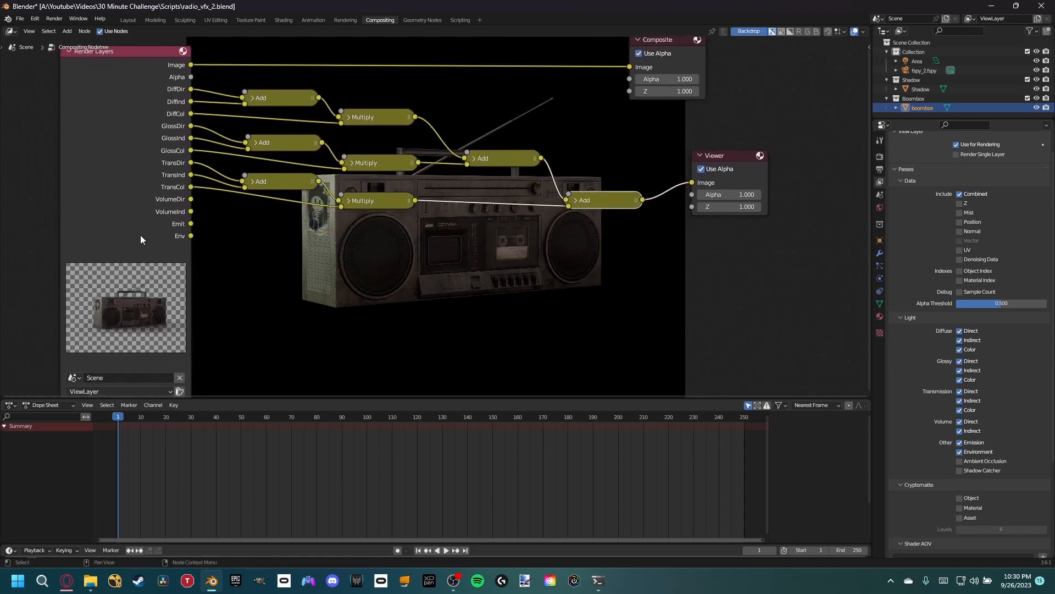
pyautogui.moveTo(154, 243); pyautogui.dragTo(143, 246)
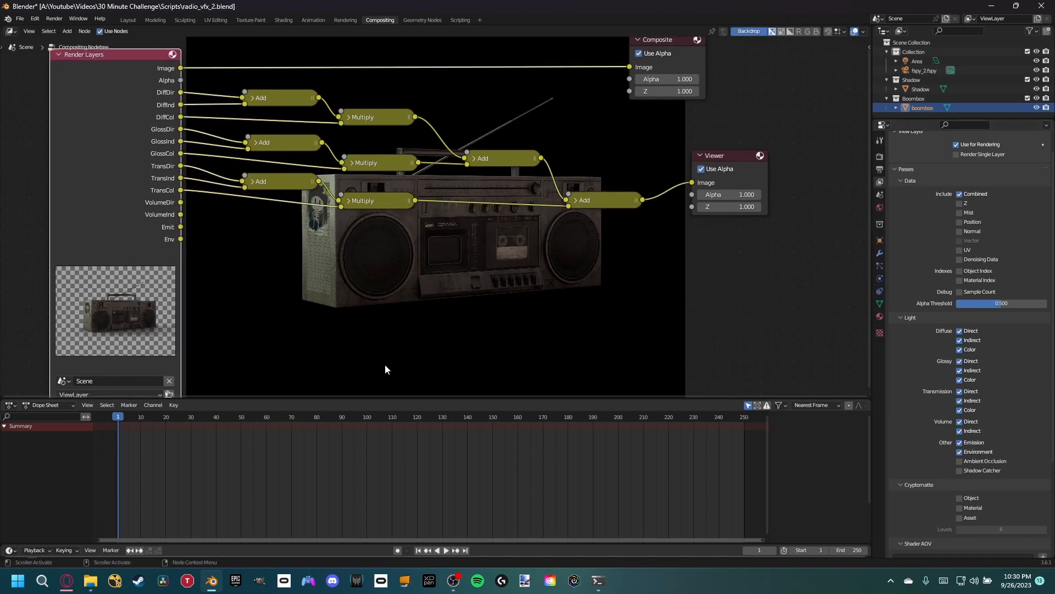
pyautogui.moveTo(959, 430); pyautogui.dragTo(960, 421)
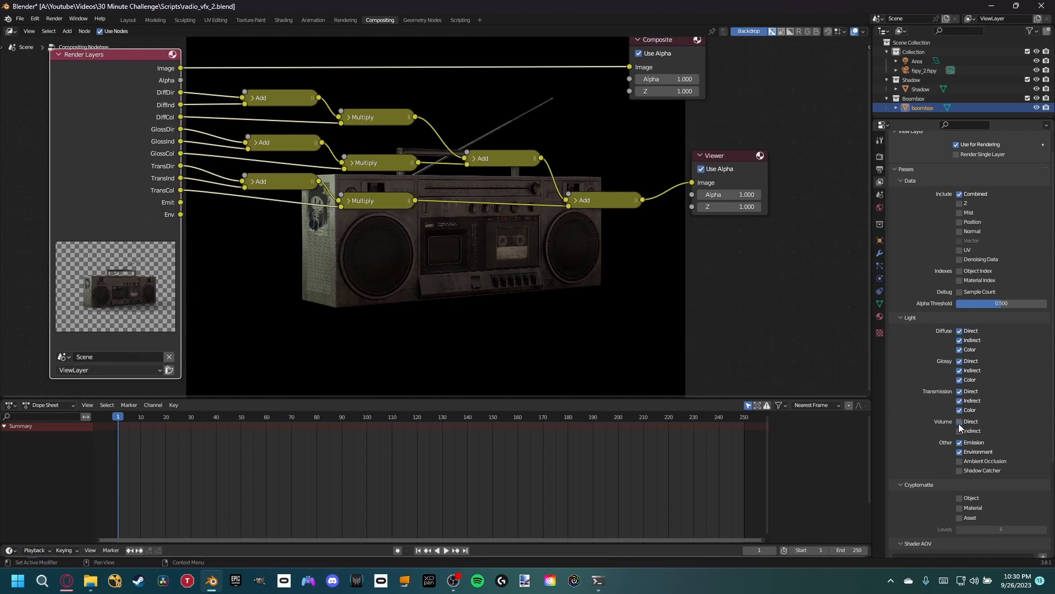
pyautogui.moveTo(251, 234); pyautogui.dragTo(230, 231, button='middle')
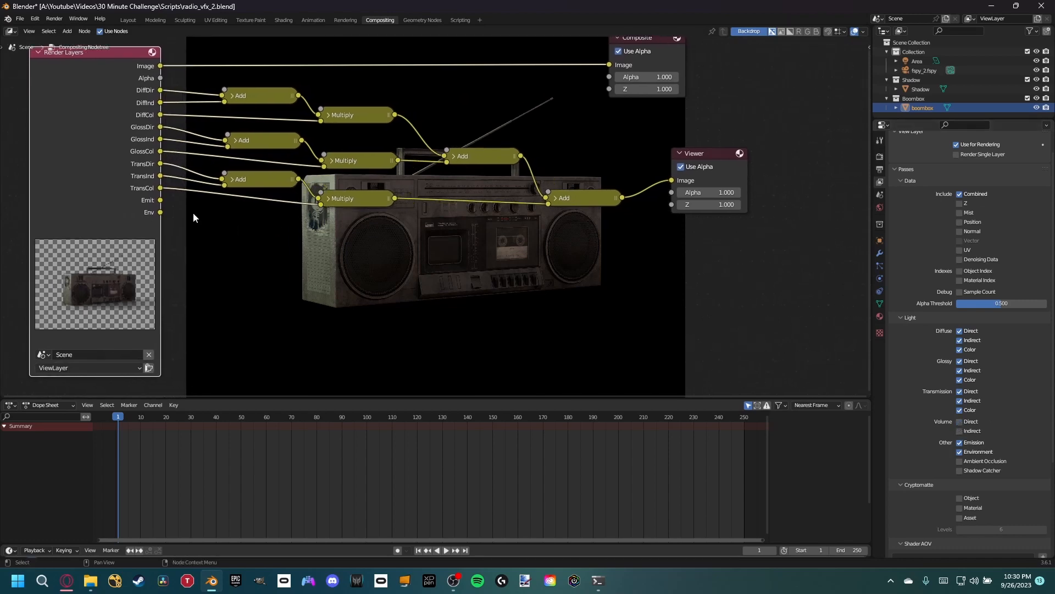
pyautogui.moveTo(110, 203); pyautogui.dragTo(105, 218)
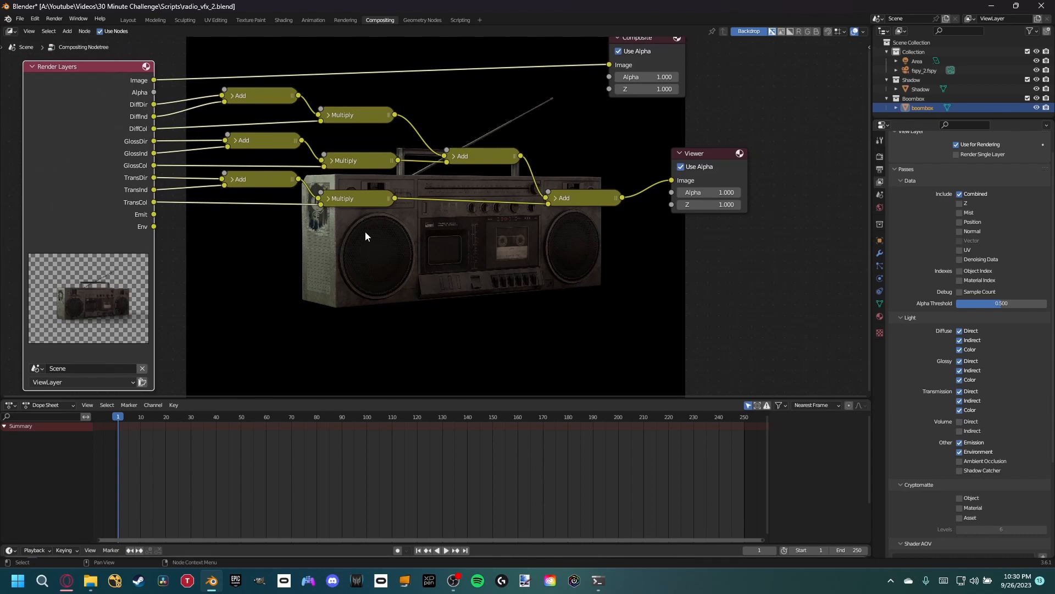
# - Preview the Emit and Env passes through the Viewer node and switch it back to the final Add result
pyautogui.click(599, 198)
pyautogui.moveTo(585, 237); pyautogui.dragTo(577, 238, button='middle')
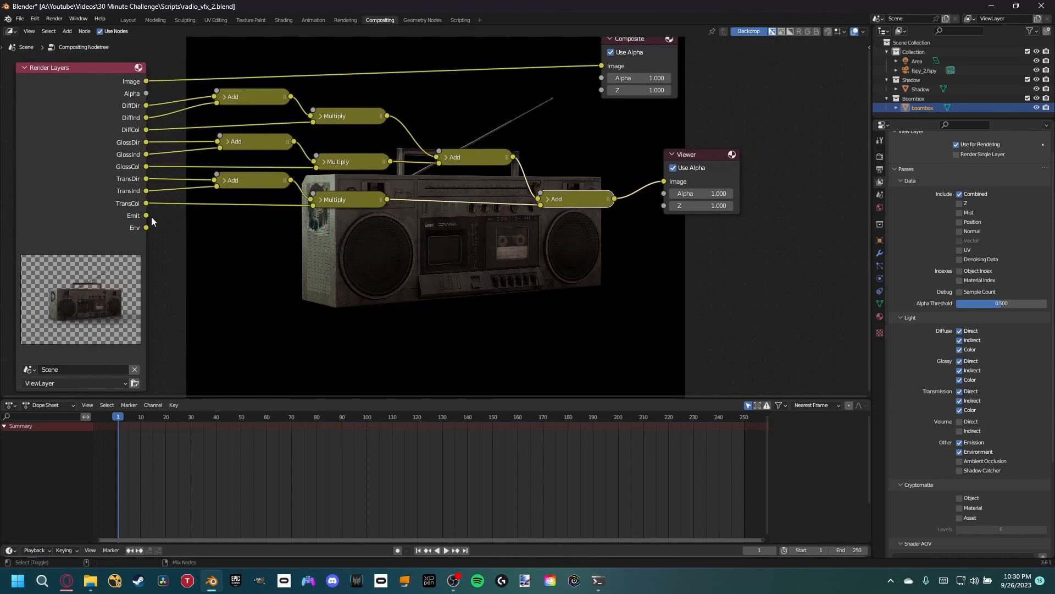
pyautogui.keyDown('ctrl'); pyautogui.keyDown('shift'); pyautogui.click(146, 216); pyautogui.keyUp('shift'); pyautogui.keyUp('ctrl')
pyautogui.keyDown('ctrl'); pyautogui.keyDown('shift'); pyautogui.click(146, 227); pyautogui.keyUp('shift'); pyautogui.keyUp('ctrl')
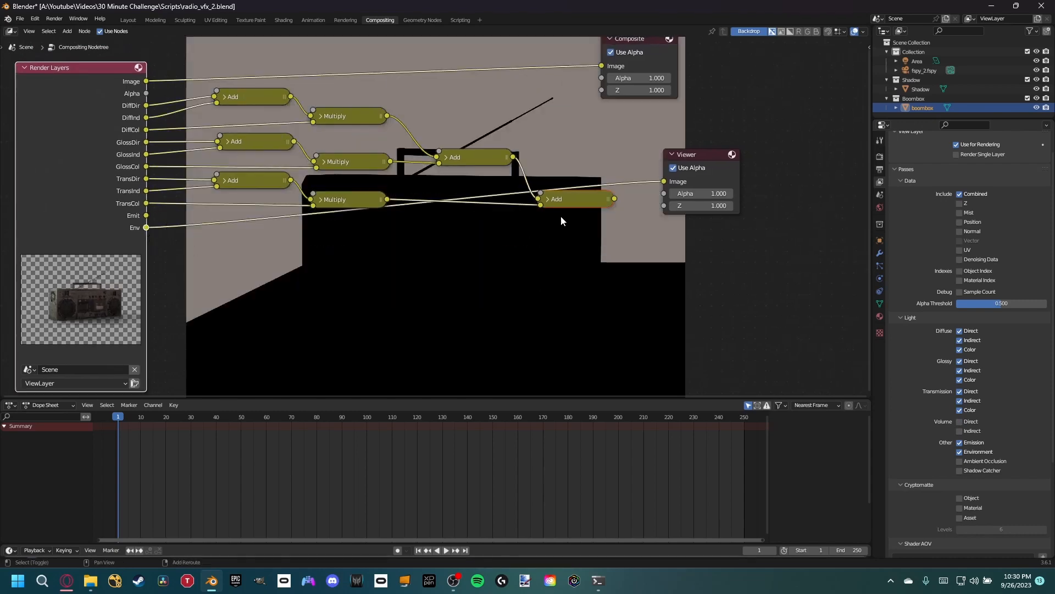
pyautogui.moveTo(528, 216); pyautogui.dragTo(480, 207, button='middle')
pyautogui.click(879, 156)
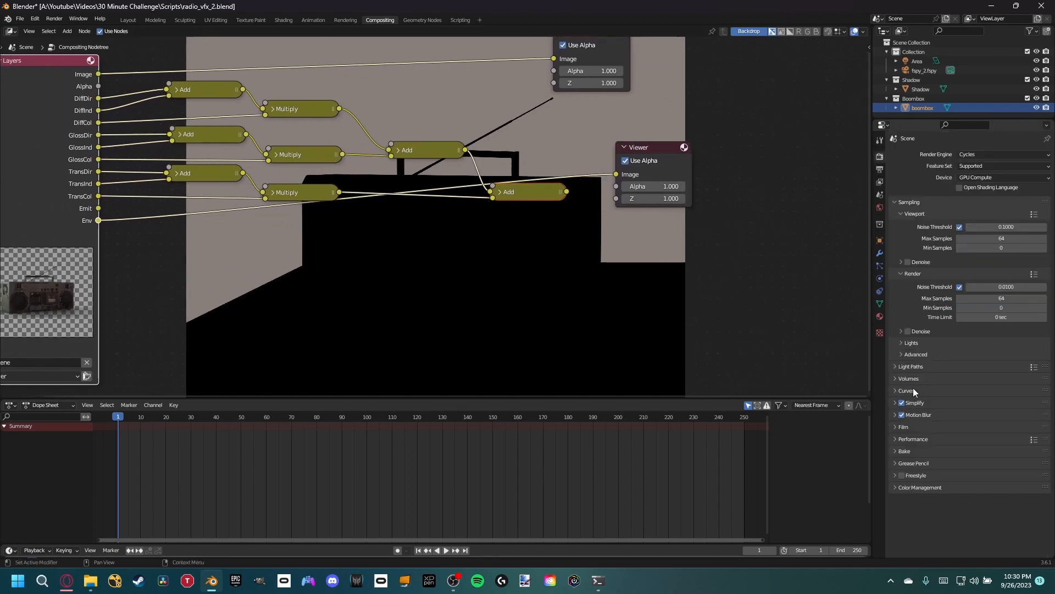
pyautogui.keyDown('ctrl'); pyautogui.keyDown('shift'); pyautogui.click(523, 196); pyautogui.keyUp('shift'); pyautogui.keyUp('ctrl')
pyautogui.press('Home')
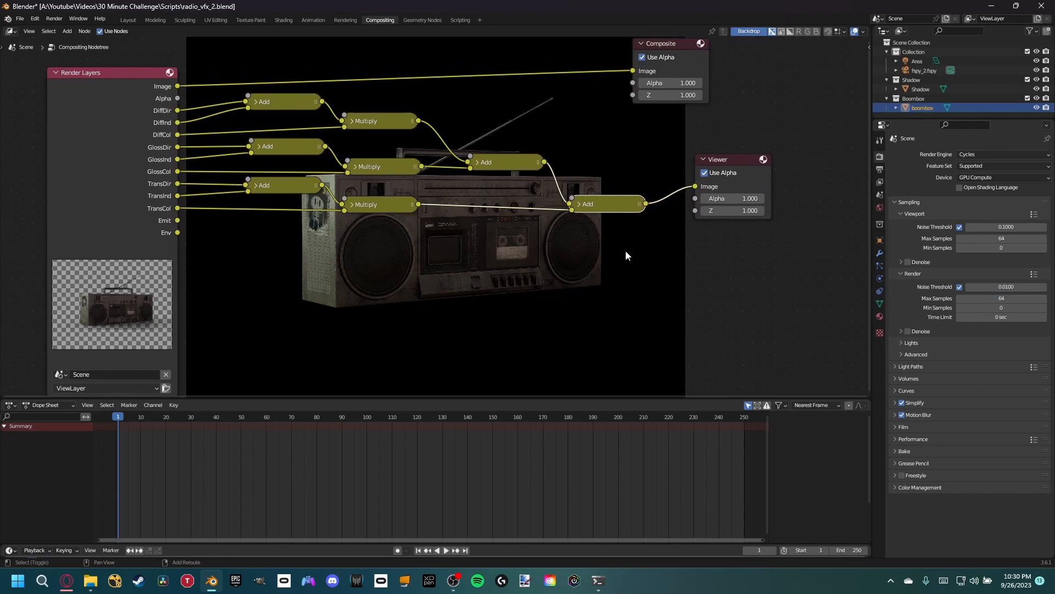
# - Move the Viewer node aside and insert an Alpha Over node between the final Add node and the Viewer
pyautogui.moveTo(624, 243); pyautogui.dragTo(526, 238, button='middle')
pyautogui.moveTo(642, 153); pyautogui.dragTo(715, 174)
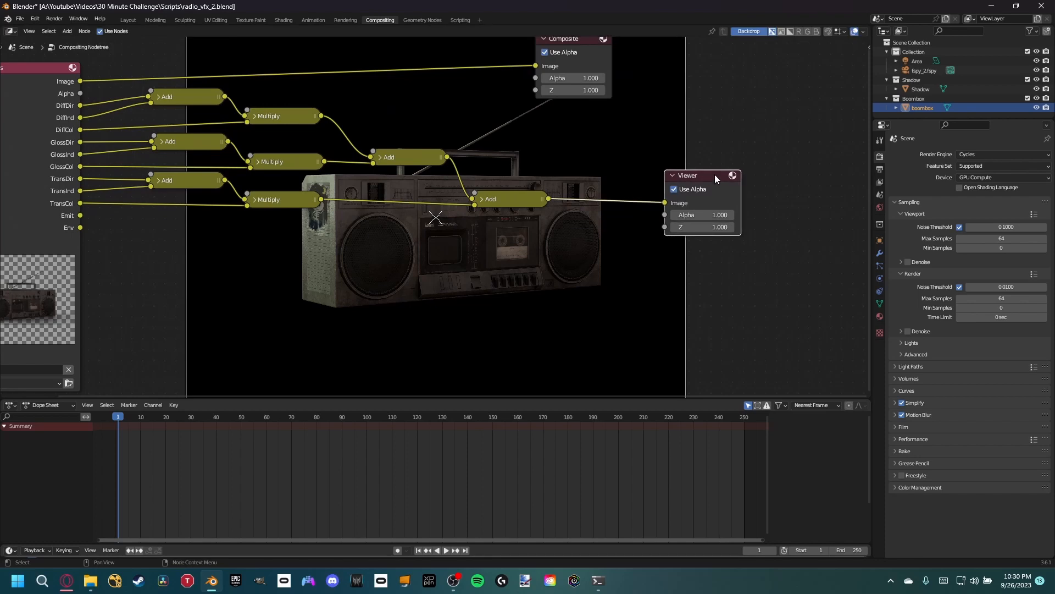
pyautogui.moveTo(570, 165); pyautogui.dragTo(582, 141, button='middle')
pyautogui.hotkey('shift', 'a')
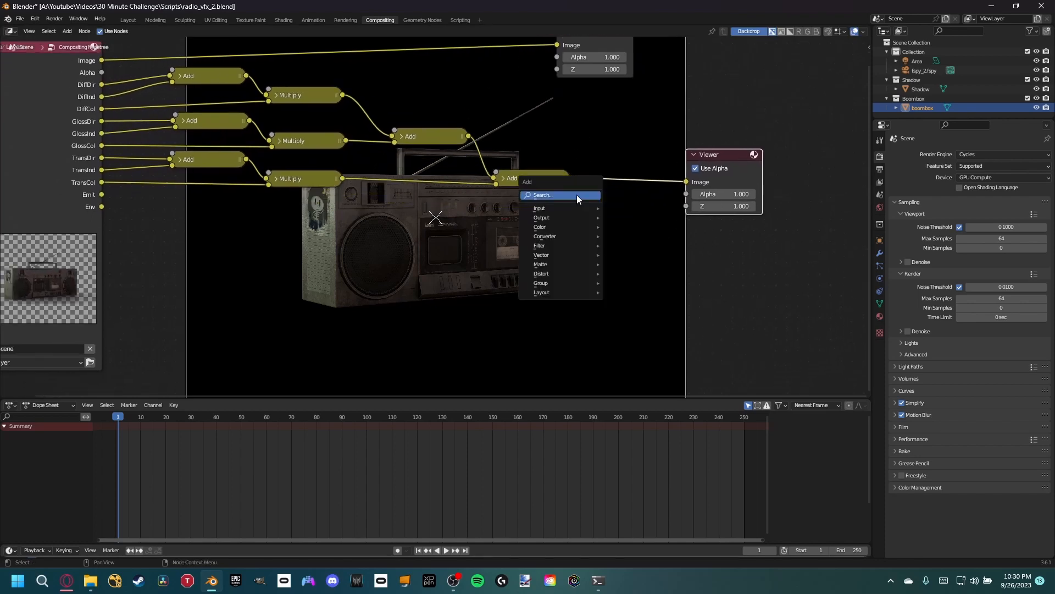
pyautogui.write('alpha')
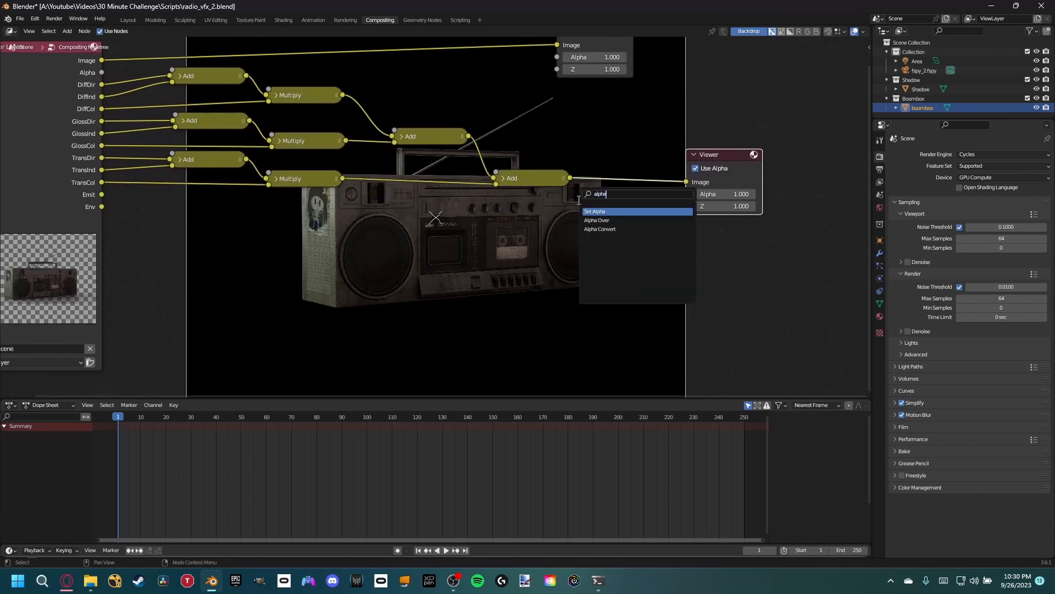
pyautogui.click(603, 222)
pyautogui.click(638, 168)
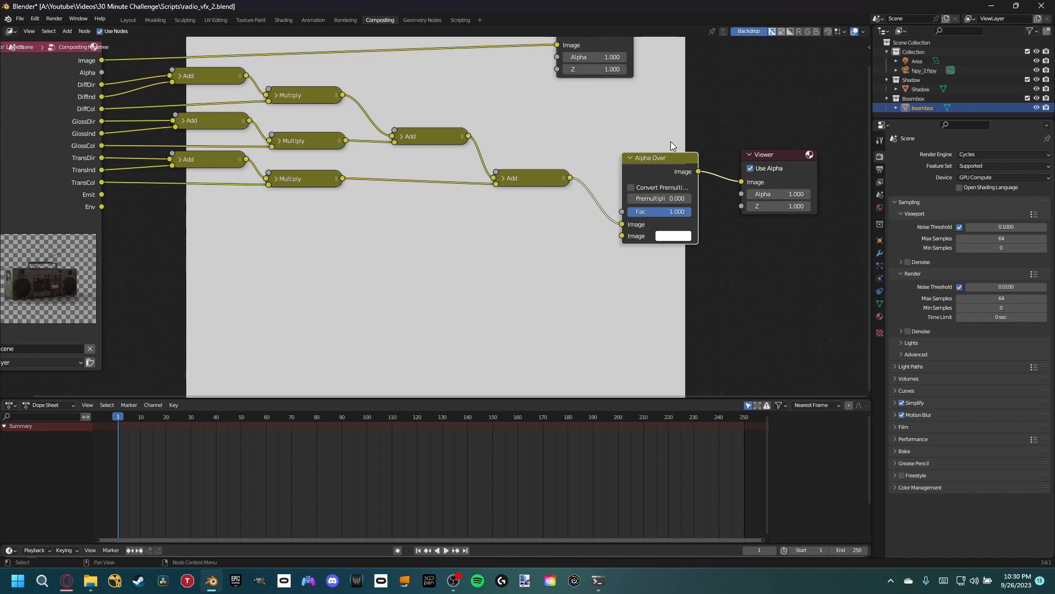
# - Add an Image node using fspy_2.fspy below the final Add node and link it to Alpha Over's second Image input
pyautogui.moveTo(592, 177); pyautogui.dragTo(624, 217, button='middle')
pyautogui.moveTo(451, 291); pyautogui.dragTo(408, 279, button='middle')
pyautogui.scroll(-1, 407, 278)
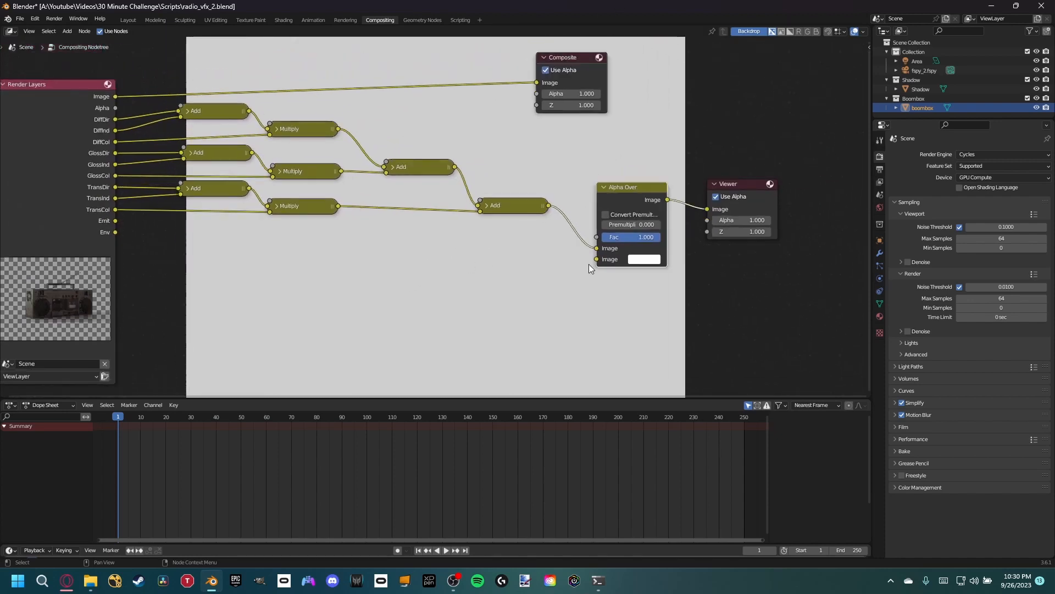
pyautogui.moveTo(352, 223); pyautogui.dragTo(469, 238, button='middle')
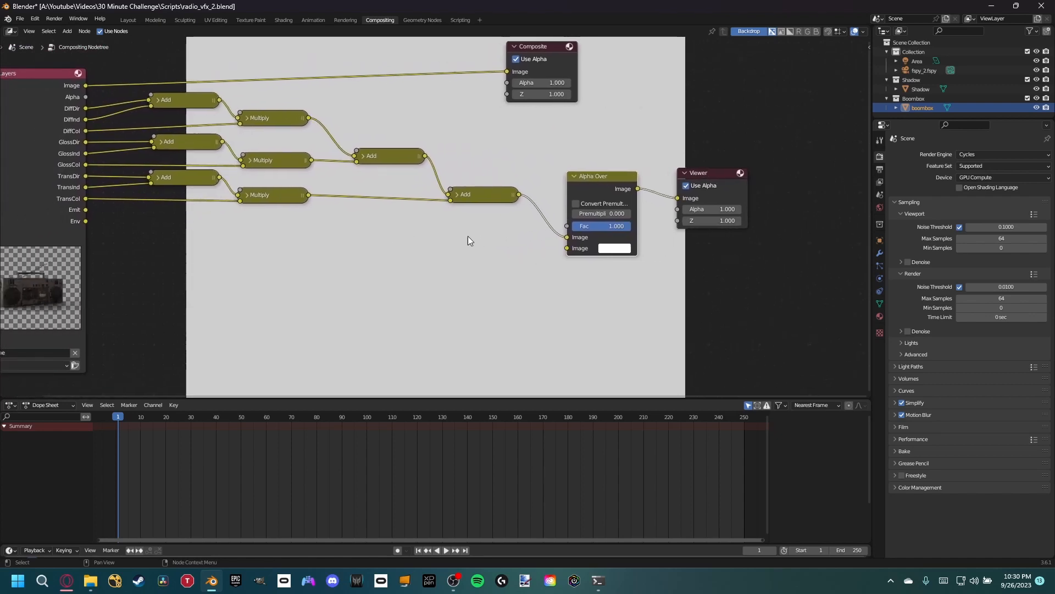
pyautogui.hotkey('shift', 'a')
pyautogui.write('image')
pyautogui.press('Return')
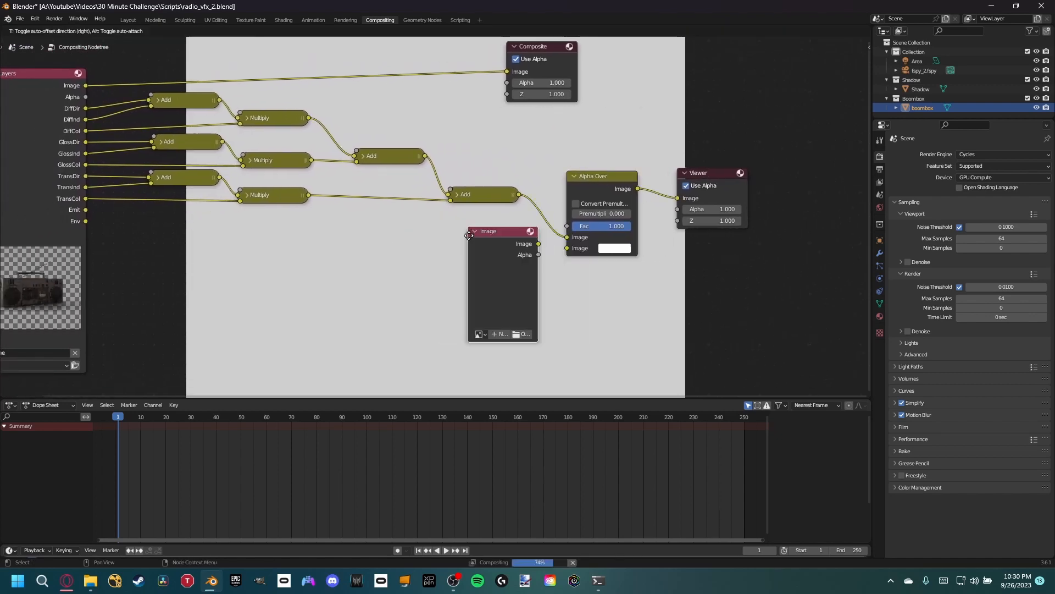
pyautogui.click(417, 246)
pyautogui.click(428, 345)
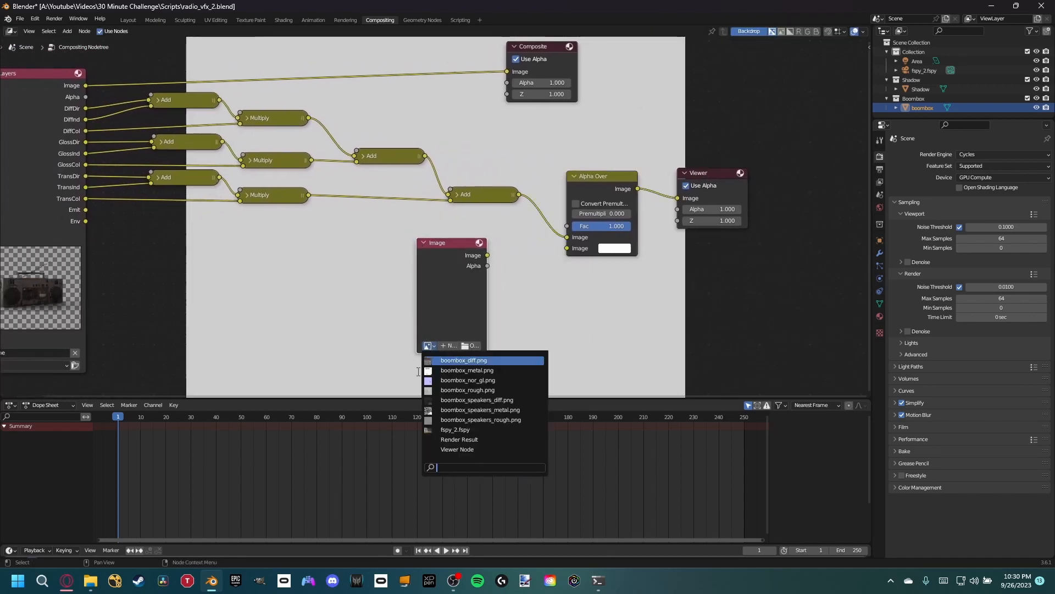
pyautogui.click(443, 430)
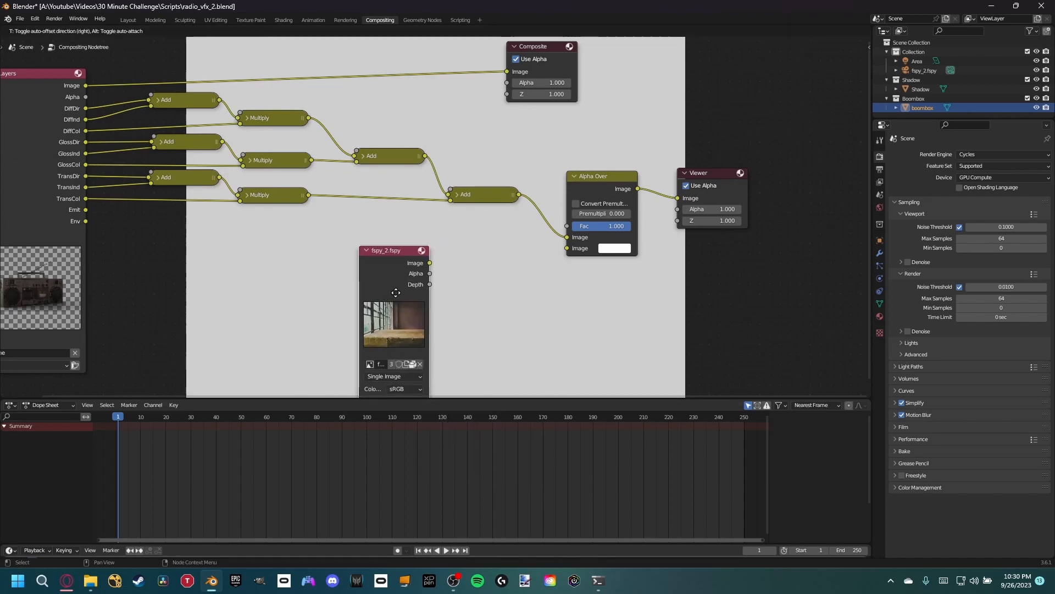
pyautogui.moveTo(433, 264); pyautogui.dragTo(567, 248)
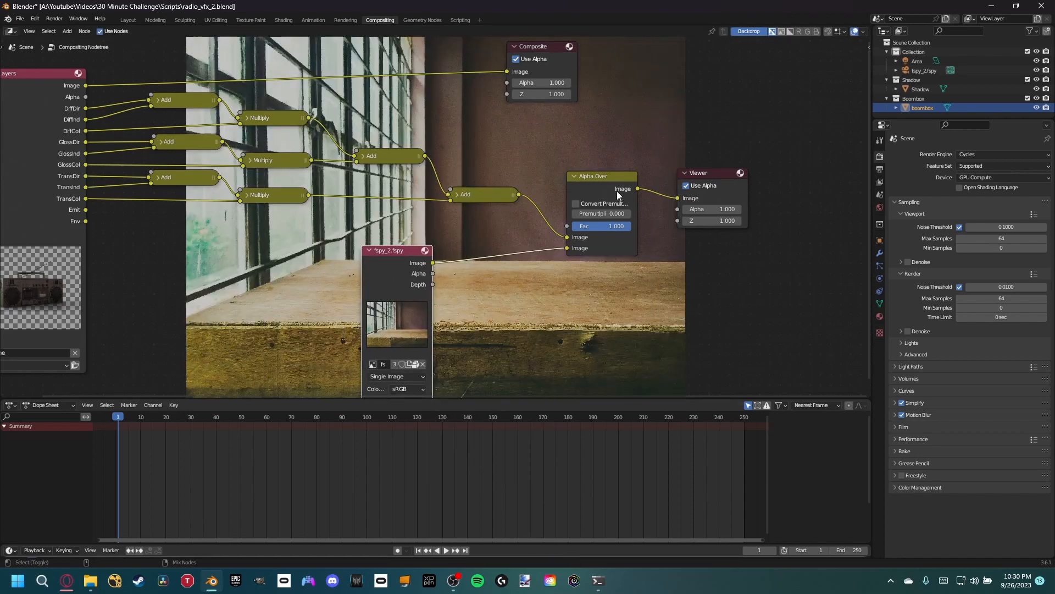
# - Swap the Alpha Over inputs so the photo feeds the first Image socket and the final Add result the second
pyautogui.moveTo(699, 177); pyautogui.dragTo(745, 182)
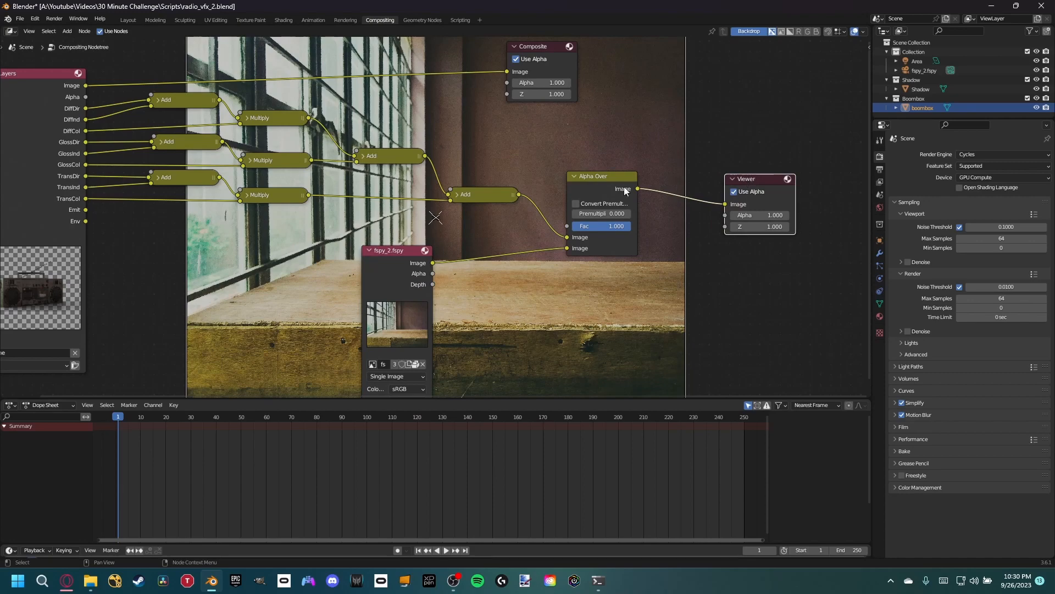
pyautogui.moveTo(400, 267); pyautogui.dragTo(413, 259)
pyautogui.moveTo(487, 242); pyautogui.dragTo(389, 226, button='middle')
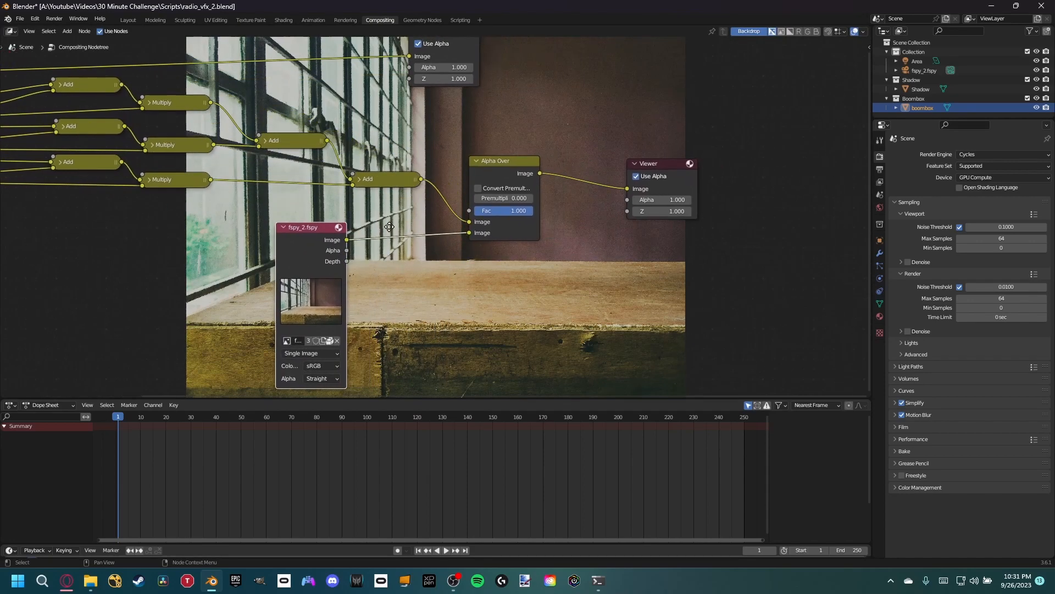
pyautogui.moveTo(471, 232); pyautogui.dragTo(472, 223)
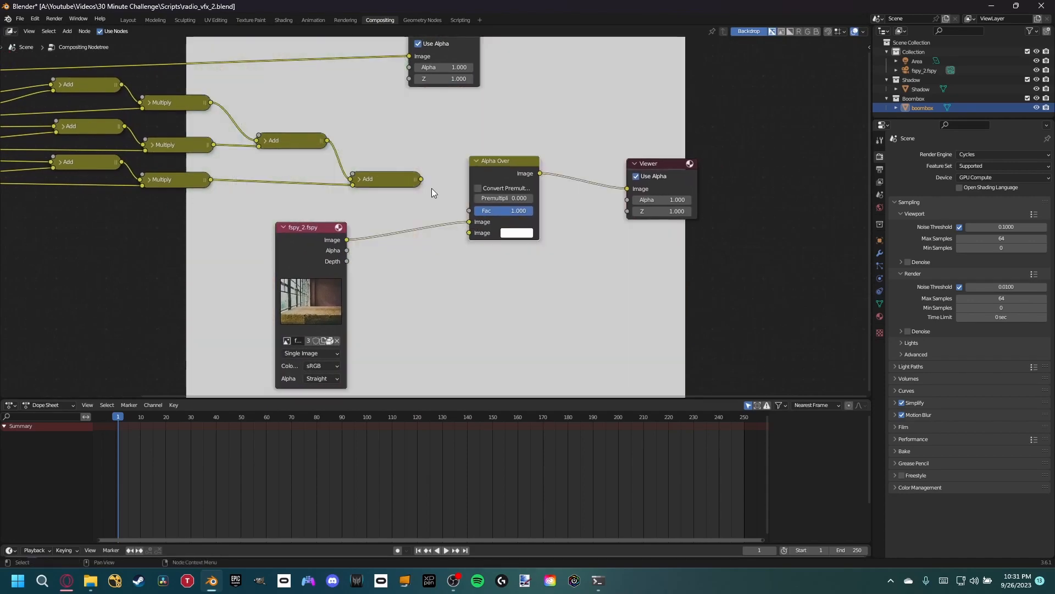
pyautogui.moveTo(422, 180); pyautogui.dragTo(480, 235)
pyautogui.moveTo(312, 230); pyautogui.dragTo(364, 226)
pyautogui.moveTo(381, 188); pyautogui.dragTo(555, 233, button='middle')
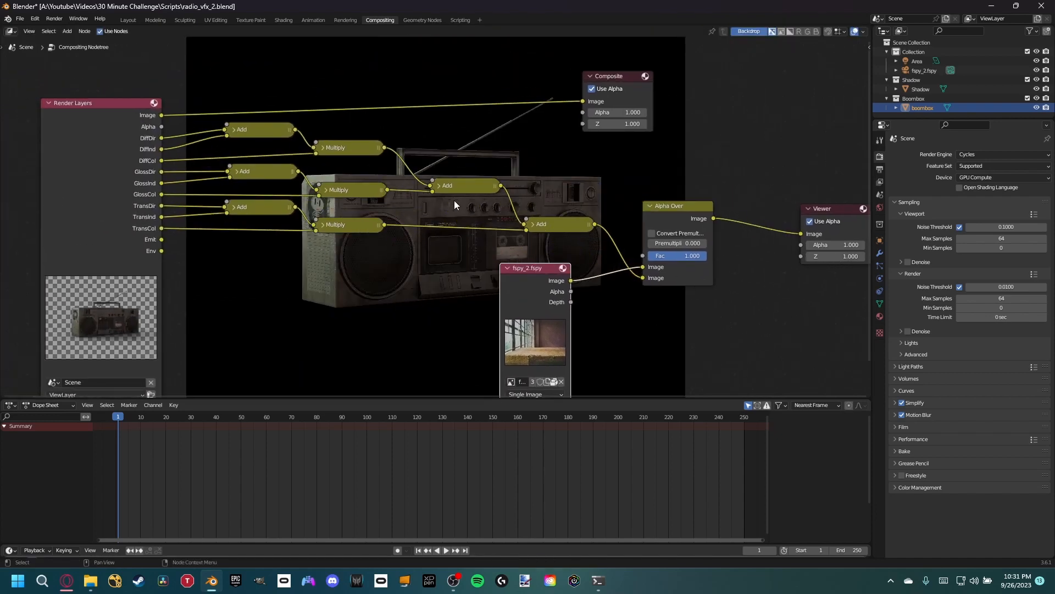
# - Insert a Set Alpha node between the final Add and Alpha Over nodes, and feed it the Render Layers Alpha output
pyautogui.moveTo(689, 202); pyautogui.dragTo(550, 167, button='middle')
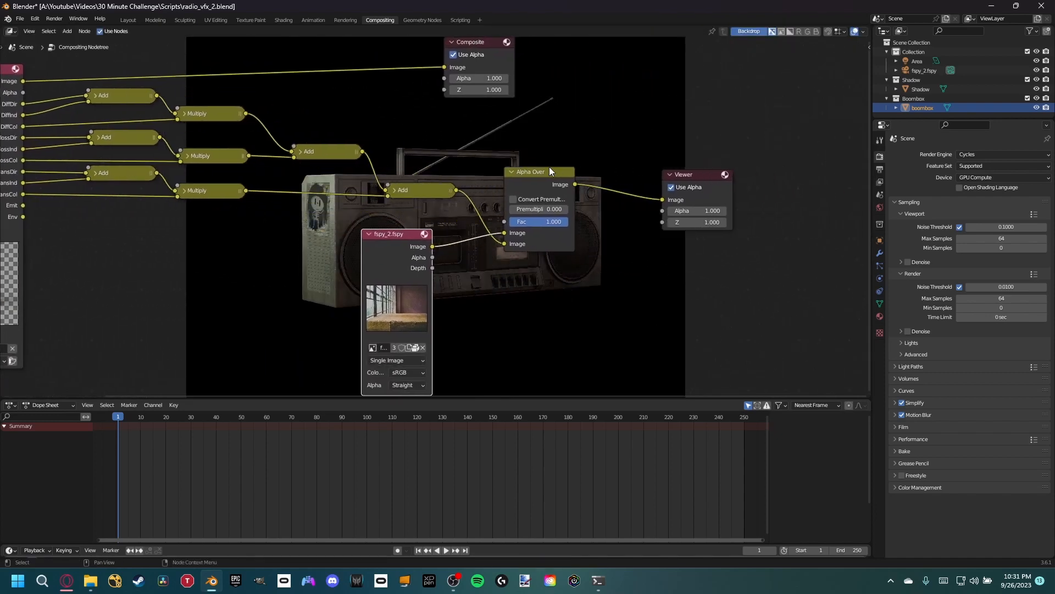
pyautogui.moveTo(533, 184); pyautogui.dragTo(607, 192)
pyautogui.moveTo(686, 173); pyautogui.dragTo(788, 186)
pyautogui.moveTo(503, 177); pyautogui.dragTo(591, 190, button='middle')
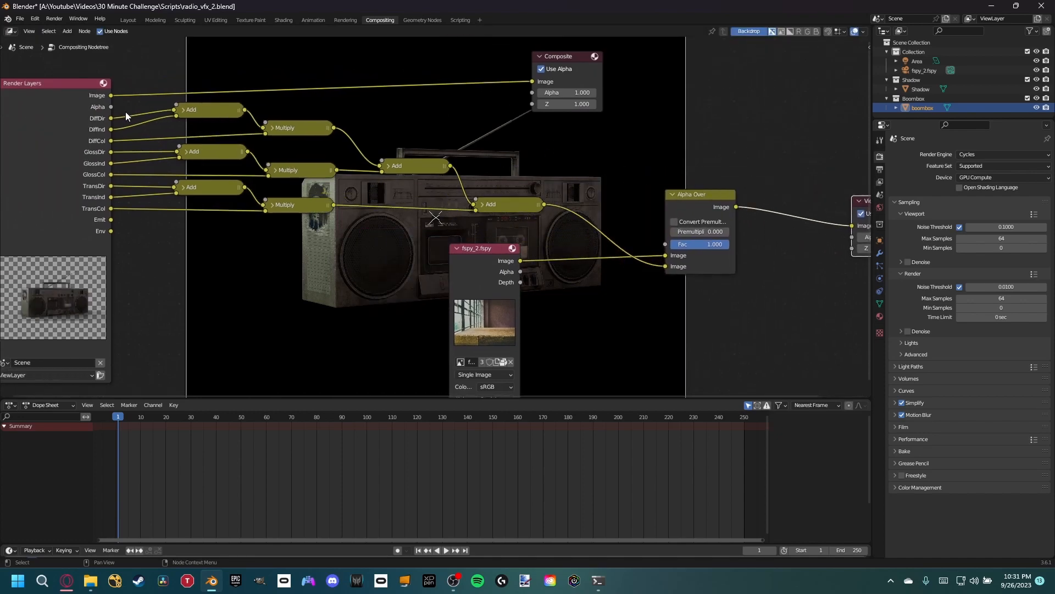
pyautogui.hotkey('shift', 'a')
pyautogui.click(498, 138)
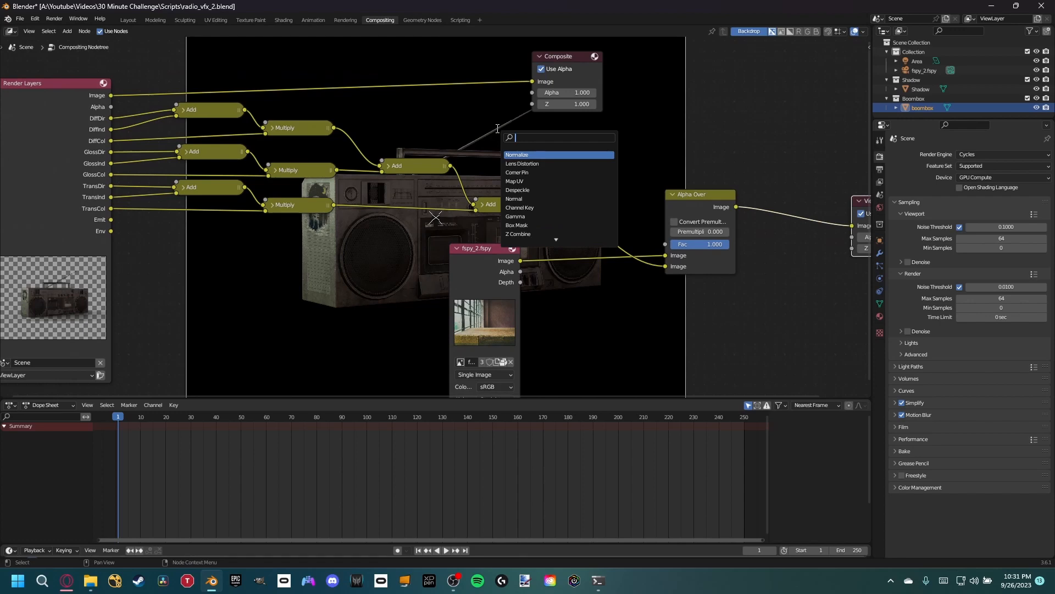
pyautogui.write('set')
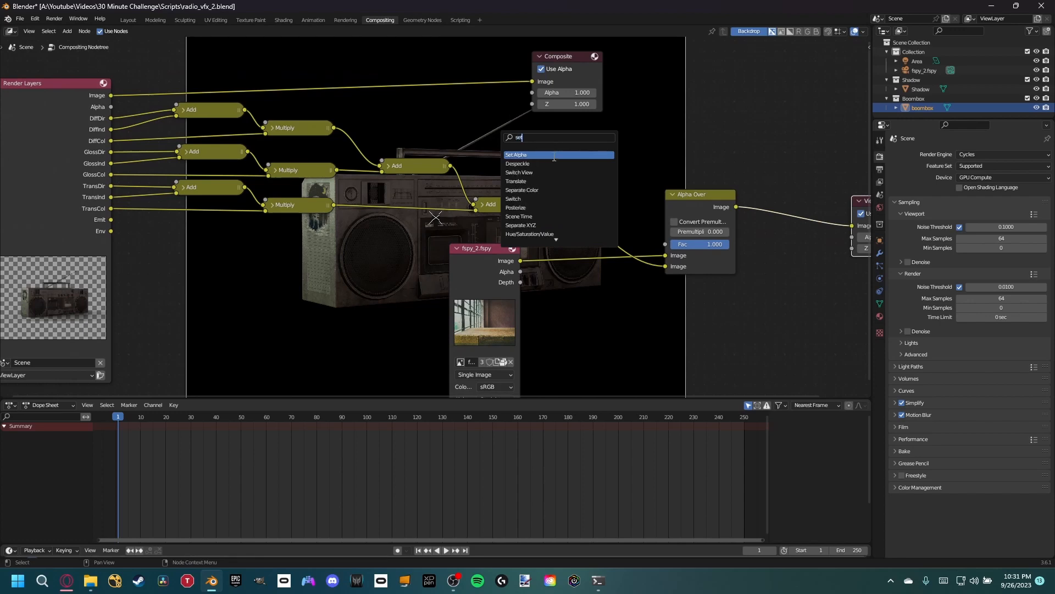
pyautogui.click(554, 155)
pyautogui.click(619, 187)
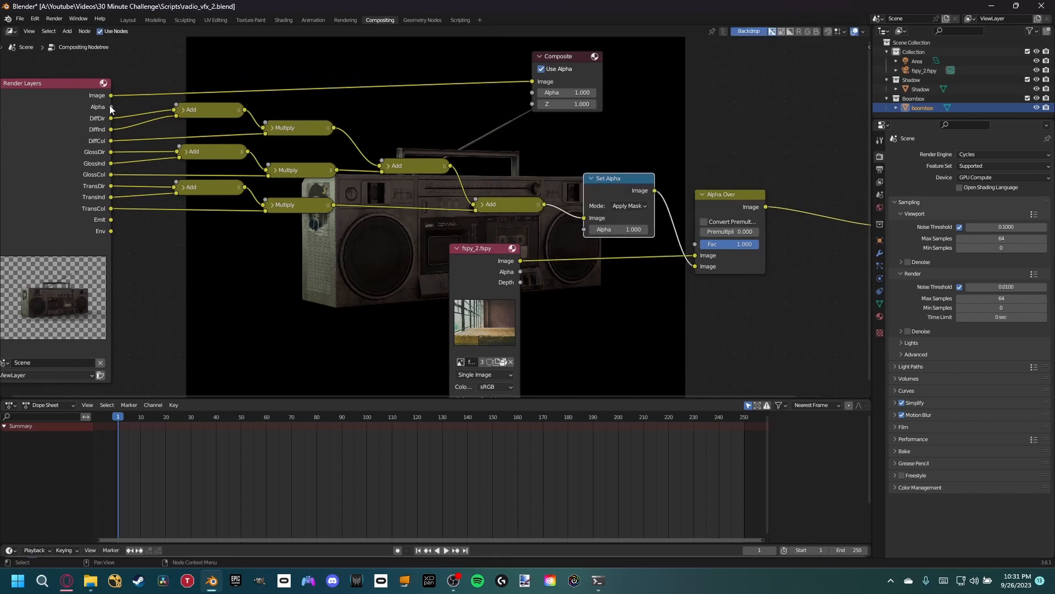
pyautogui.moveTo(111, 107); pyautogui.dragTo(593, 230)
# - Space the photo's Image node and the Alpha Over node away from Set Alpha, and save the file
pyautogui.moveTo(634, 177); pyautogui.dragTo(434, 214, button='middle')
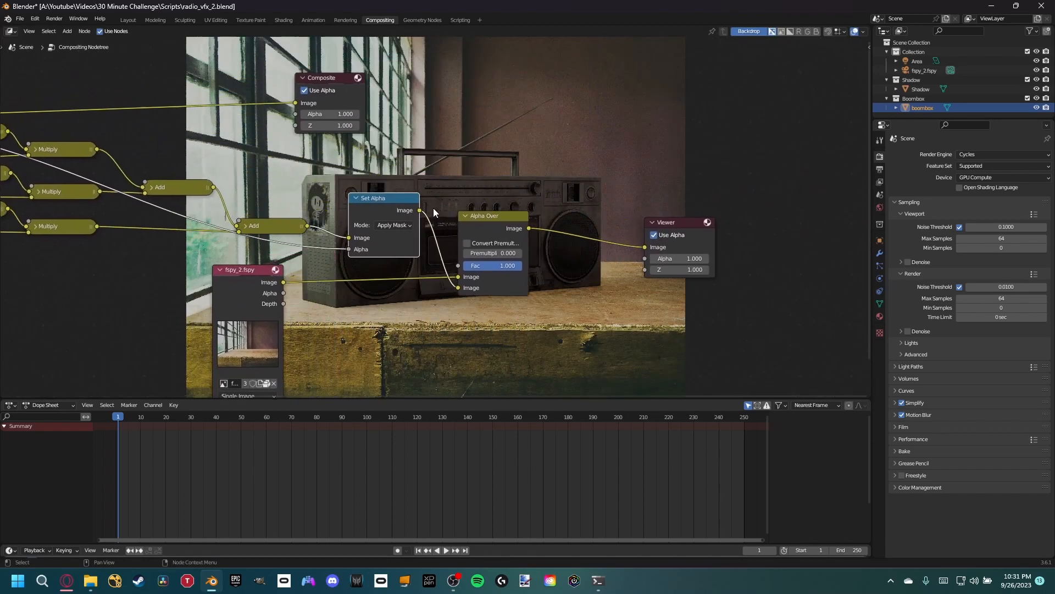
pyautogui.moveTo(264, 285); pyautogui.dragTo(349, 282, button='middle')
pyautogui.moveTo(572, 232); pyautogui.dragTo(632, 233)
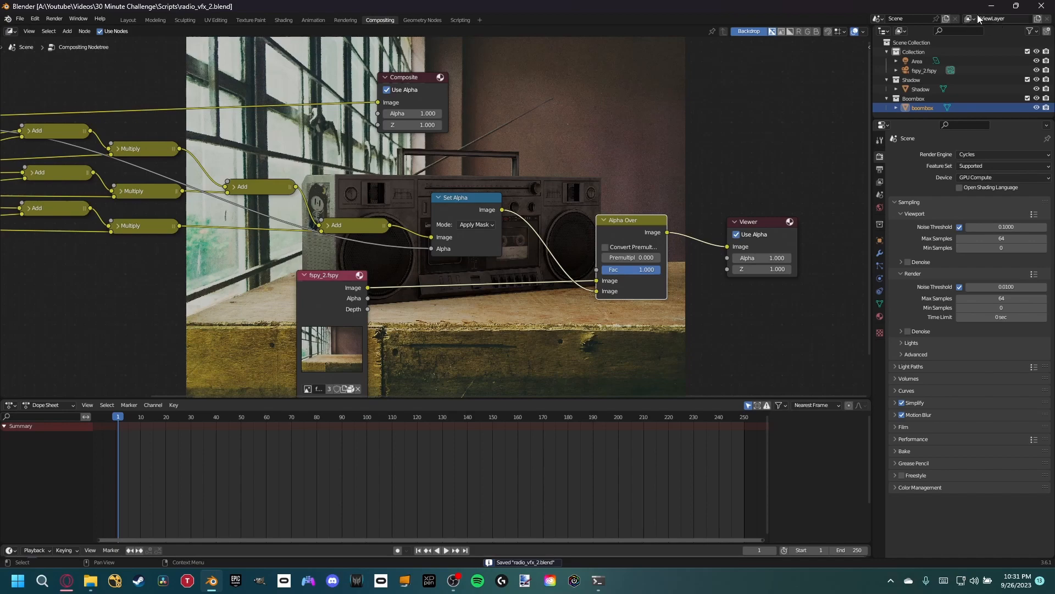
# - Switch to the Layout workspace and join the shader editor area into the 3D viewport, keeping the full camera frame in view
pyautogui.click(133, 20)
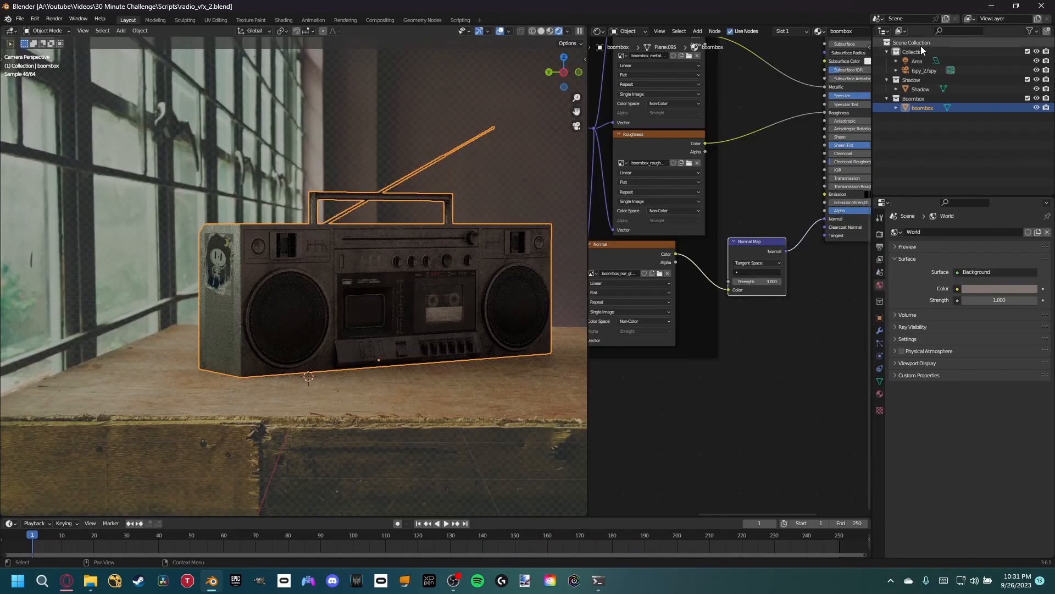
pyautogui.rightClick(586, 167)
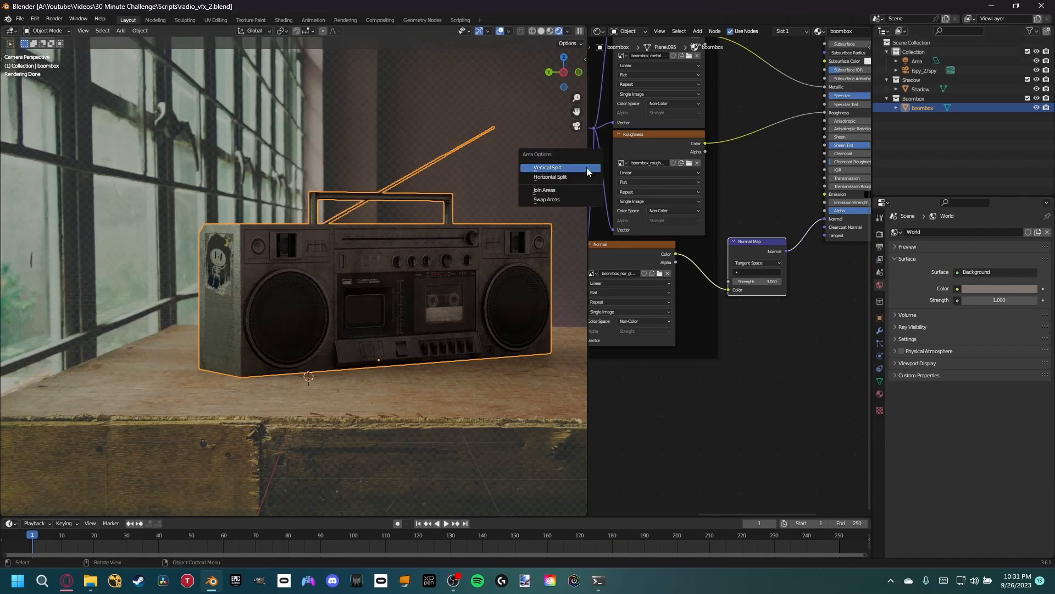
pyautogui.click(565, 190)
pyautogui.click(754, 168)
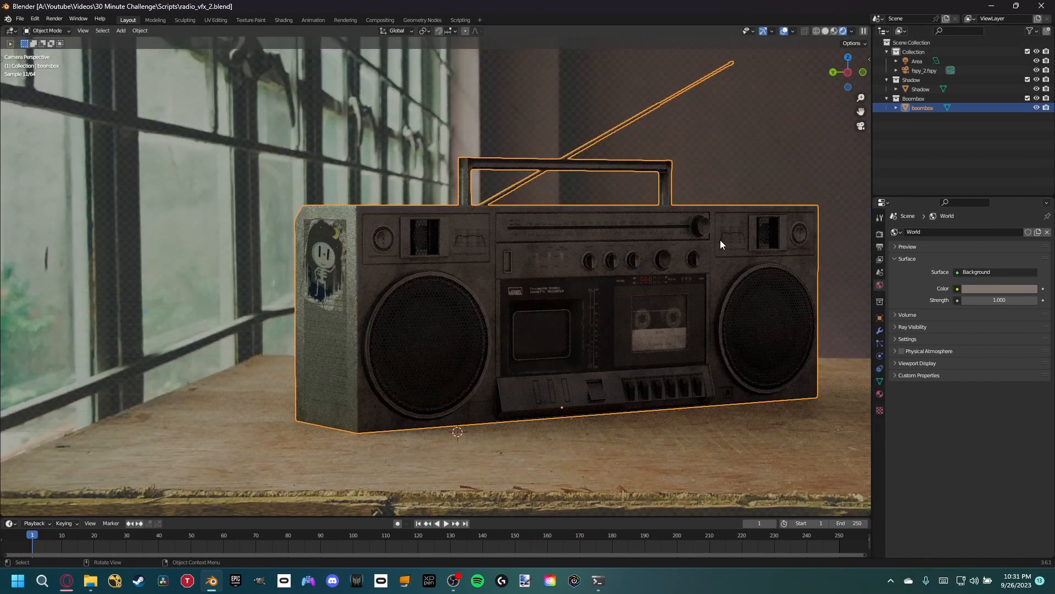
pyautogui.scroll(-5, 720, 240)
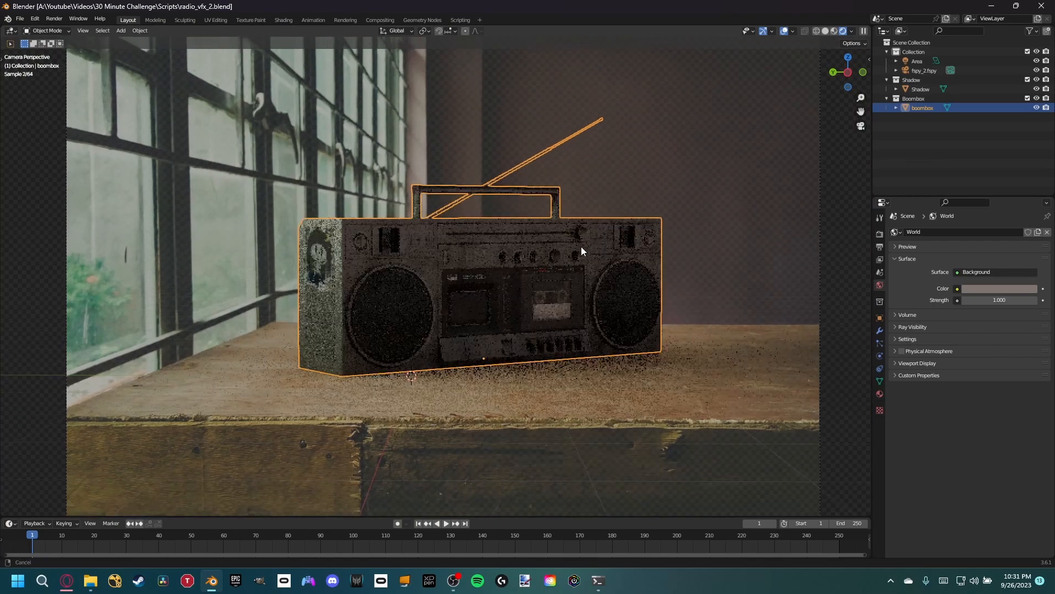
# - Rename the active view layer to Shadow
pyautogui.click(987, 18)
pyautogui.write('Shadow')
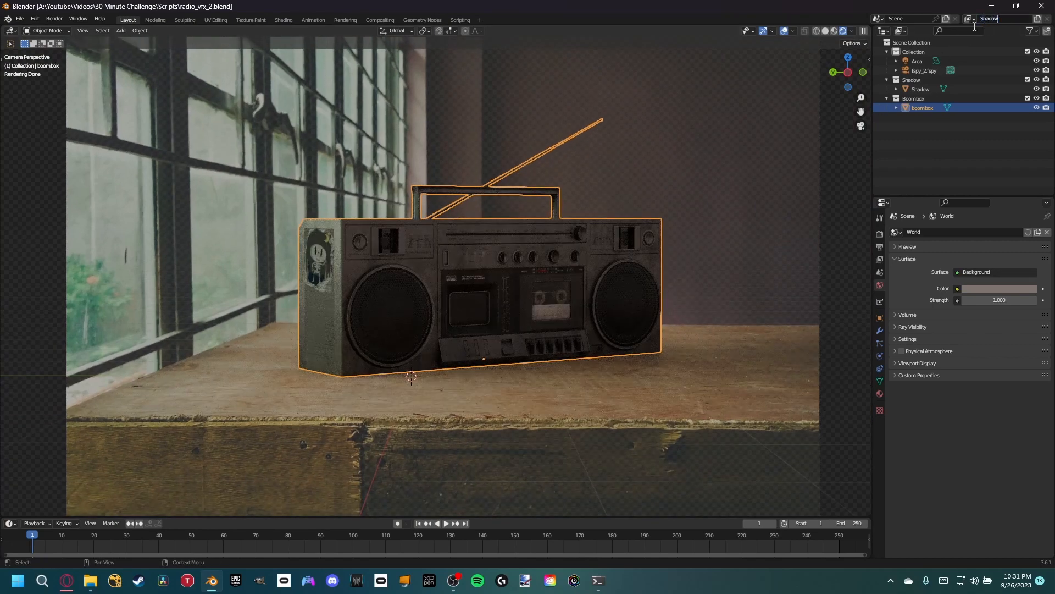
pyautogui.press('Return')
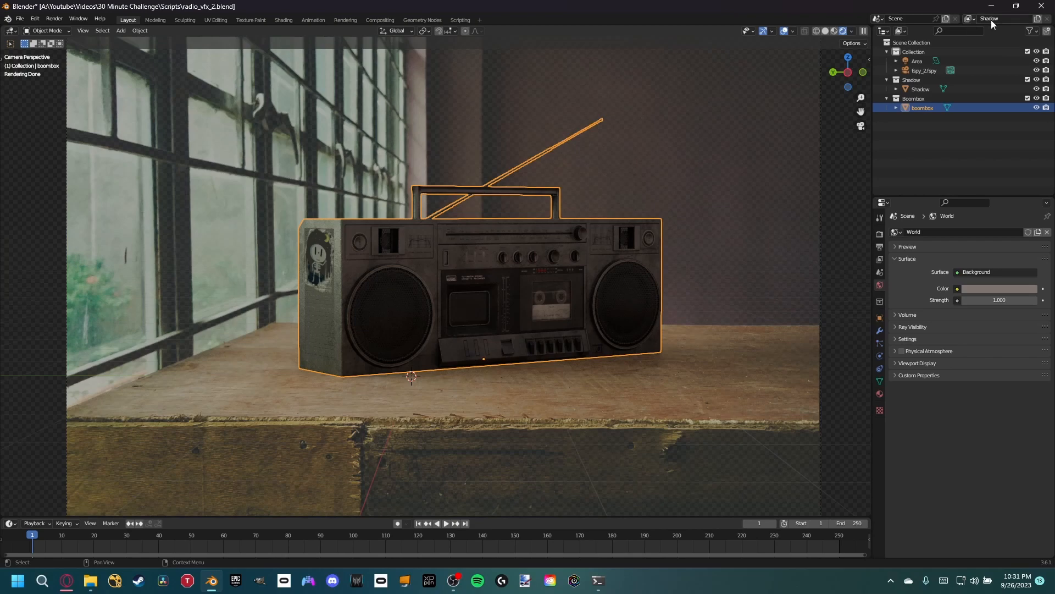
# - Add a new view layer named Radio and deselect the boombox in it
pyautogui.click(1037, 19)
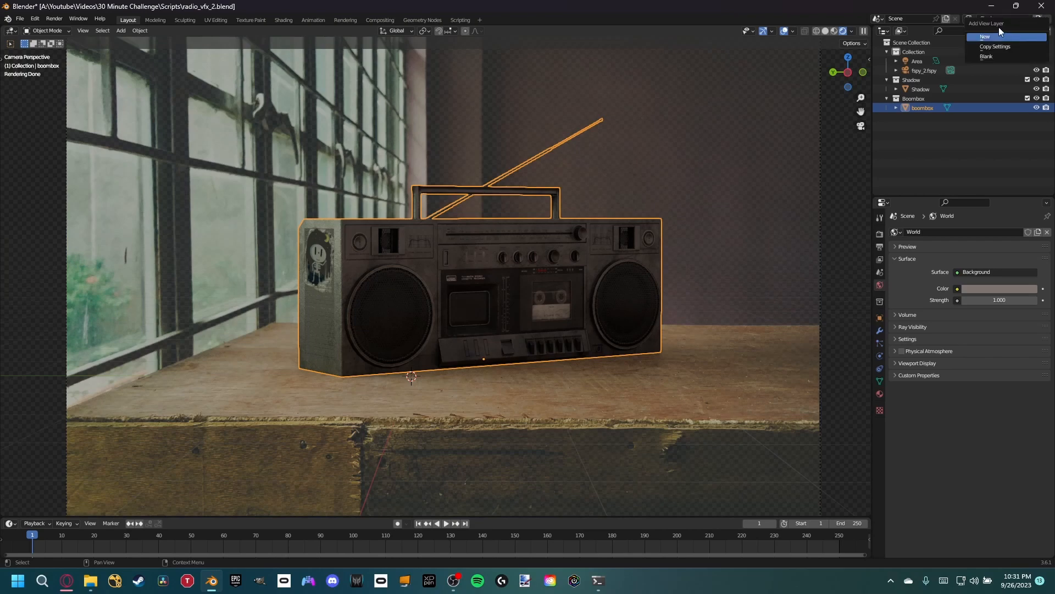
pyautogui.click(999, 31)
pyautogui.doubleClick(996, 20)
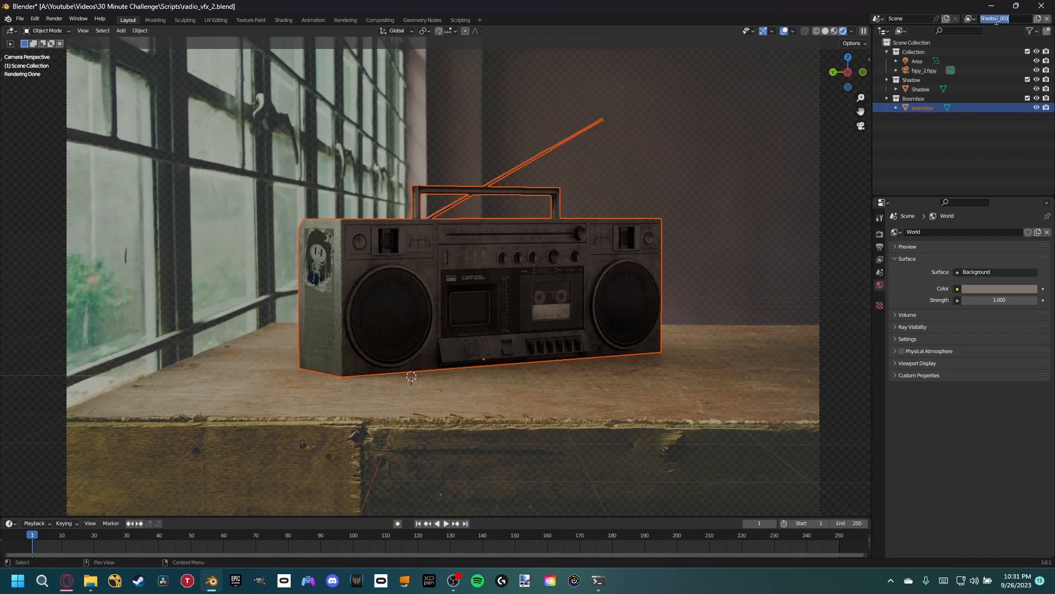
pyautogui.write('Radio')
pyautogui.press('Return')
pyautogui.click(695, 190)
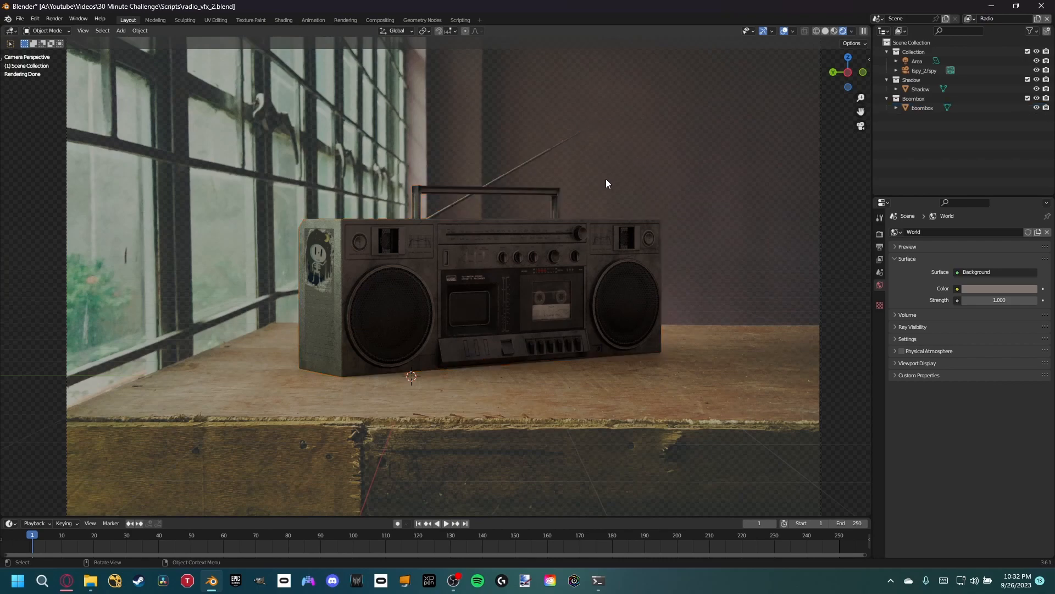
# - Show the Indirect Only restriction toggle in the outliner and enable it for the Shadow collection in the Radio layer
pyautogui.scroll(3, 610, 185)
pyautogui.scroll(-4, 638, 219)
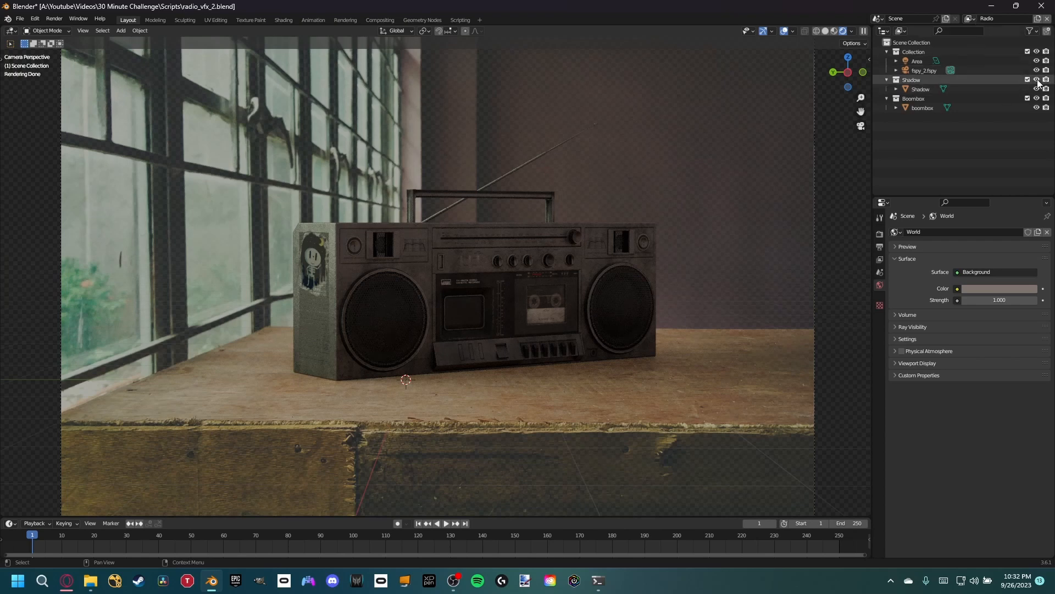
pyautogui.click(1031, 31)
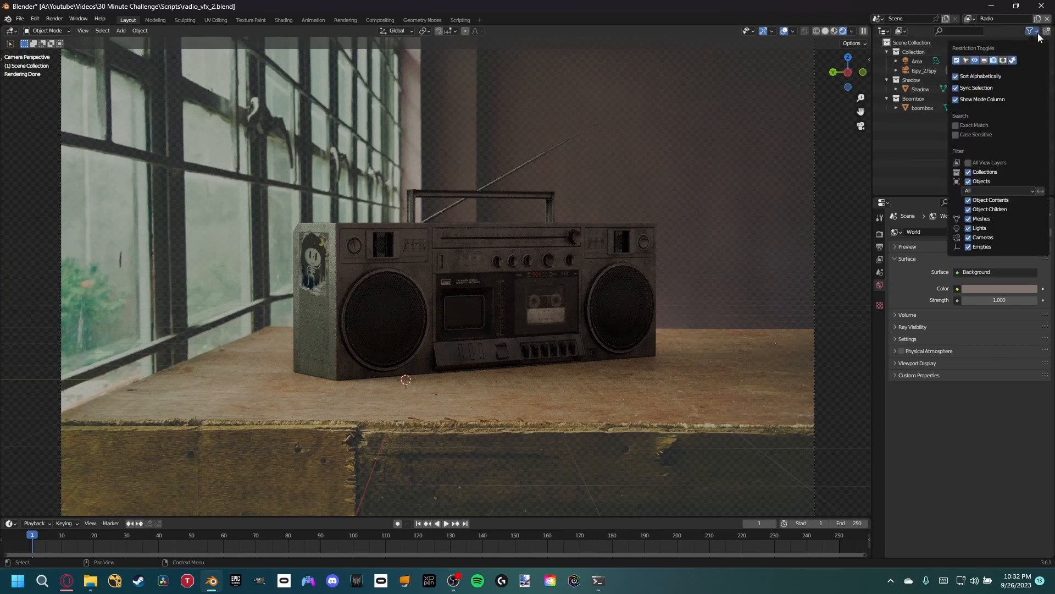
pyautogui.click(1047, 81)
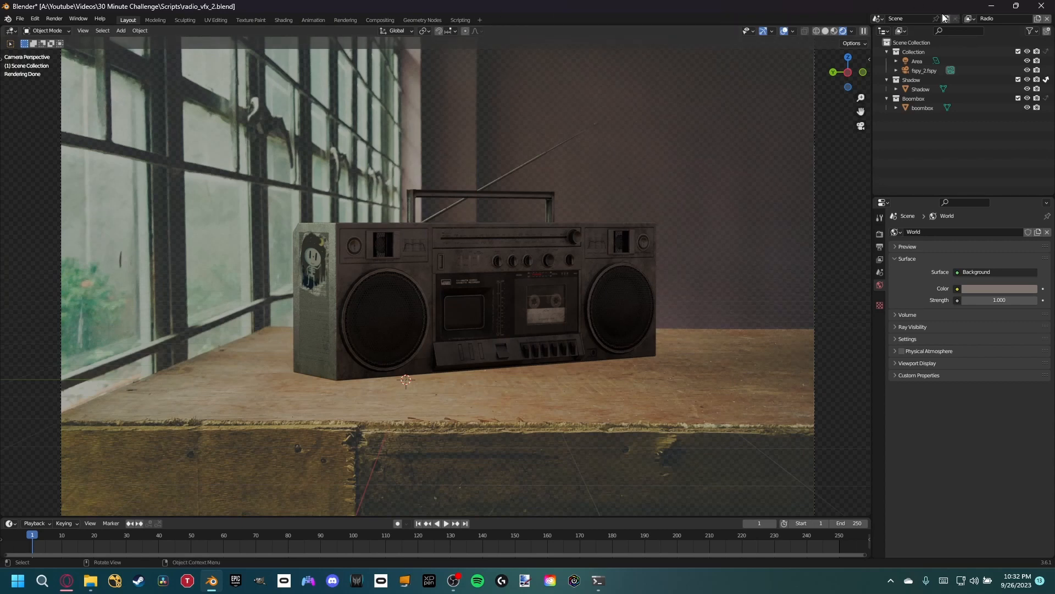
# - Switch to the Shadow view layer and set the Boombox collection to Indirect Only
pyautogui.click(970, 18)
pyautogui.click(956, 39)
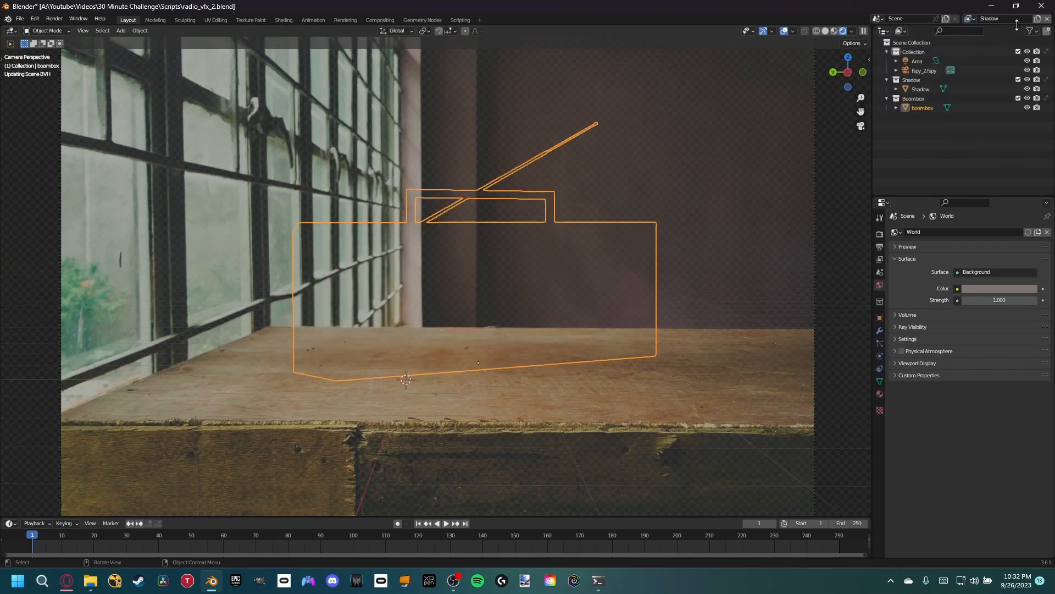
pyautogui.click(1046, 99)
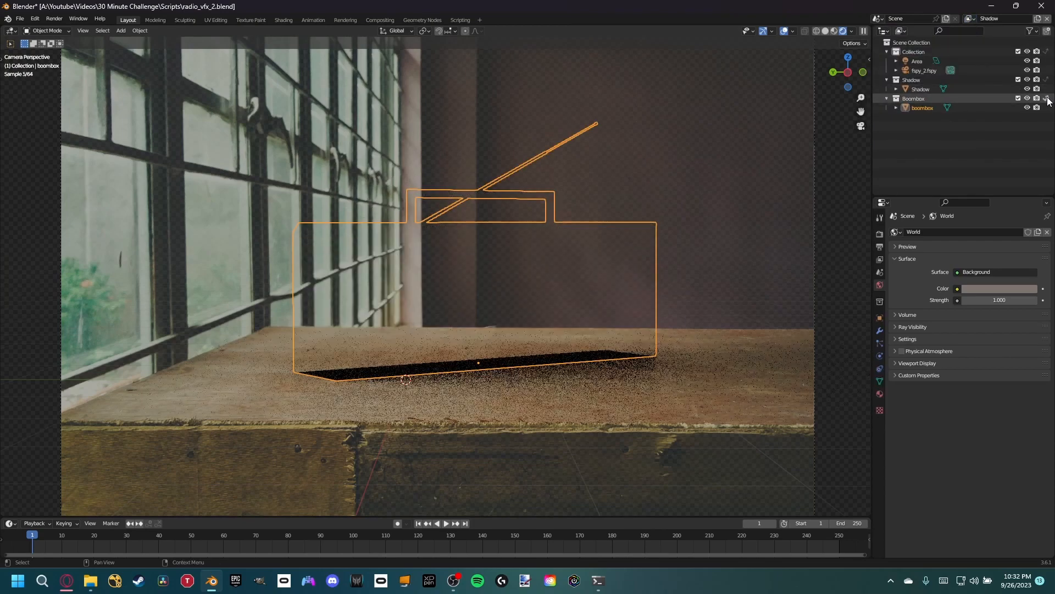
# - Select the area light beside the window, reposition it slightly from an orbited view, and return to the camera view
pyautogui.scroll(-2, 134, 165)
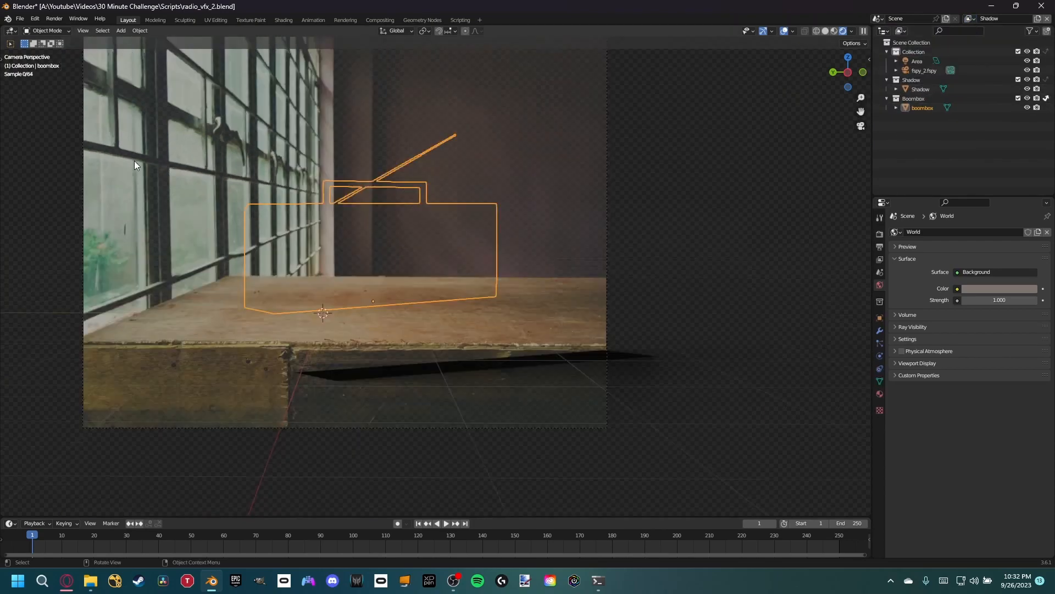
pyautogui.scroll(-1, 134, 164)
pyautogui.keyDown('shift'); pyautogui.moveTo(18, 165); pyautogui.dragTo(194, 196, button='middle'); pyautogui.keyUp('shift')
pyautogui.click(167, 184)
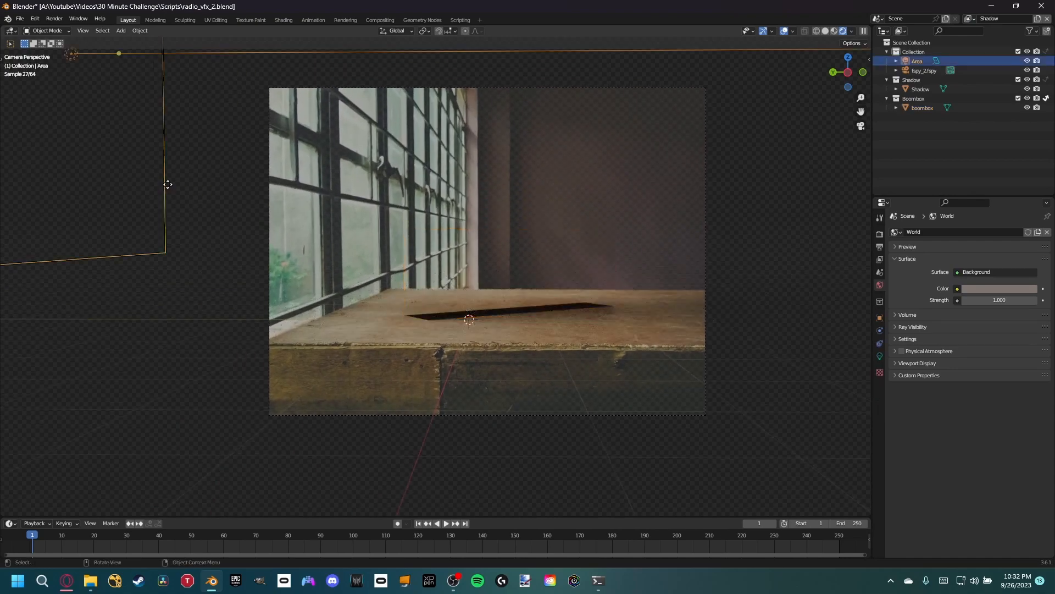
pyautogui.press('s')
pyautogui.rightClick(176, 183)
pyautogui.moveTo(385, 174); pyautogui.dragTo(278, 229, button='middle')
pyautogui.scroll(-4, 279, 226)
pyautogui.click(253, 237)
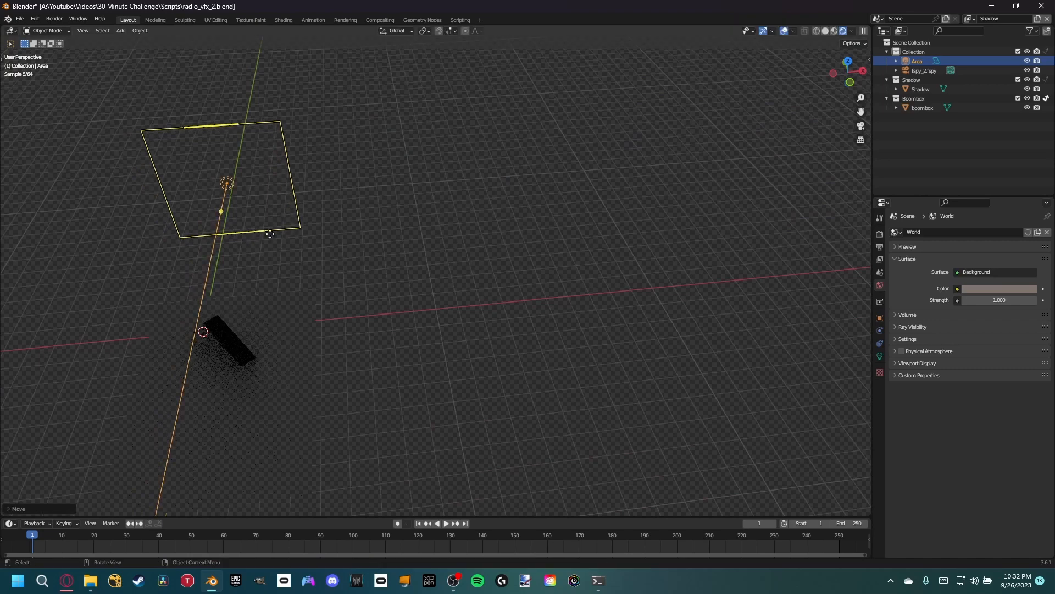
pyautogui.press('KP_0')
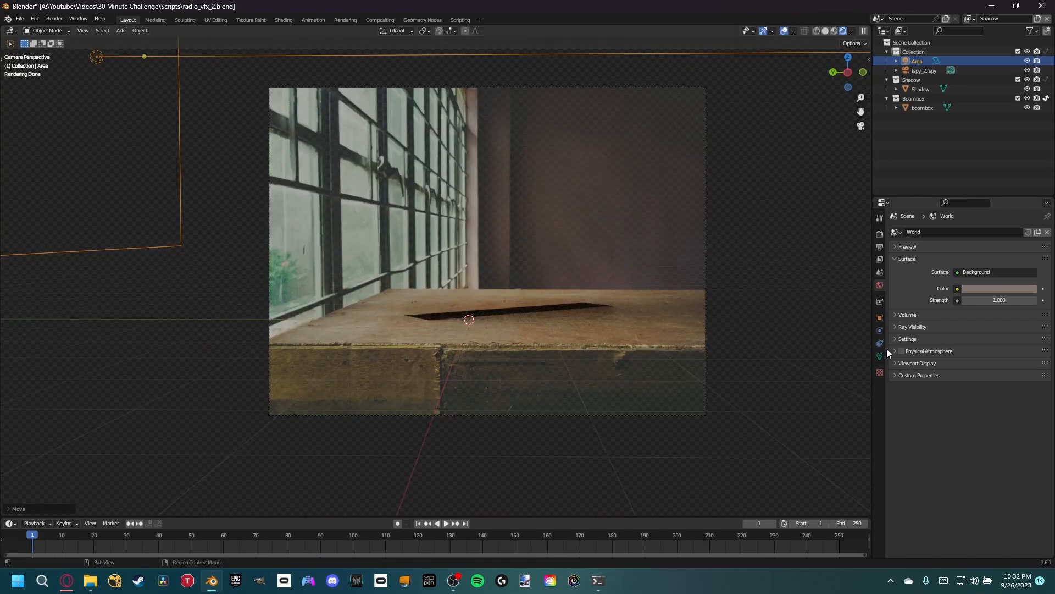
# - Set the area light's power to 566.5 W and move it horizontally closer to the table, keeping its height
pyautogui.click(880, 356)
pyautogui.moveTo(998, 293); pyautogui.dragTo(1022, 299)
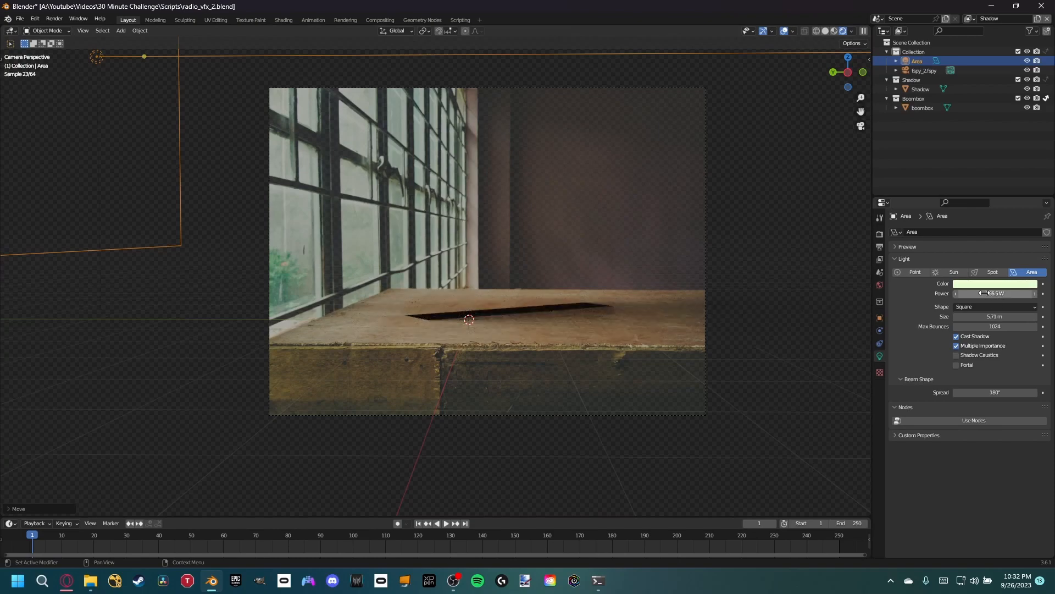
pyautogui.moveTo(621, 273); pyautogui.dragTo(526, 355, button='middle')
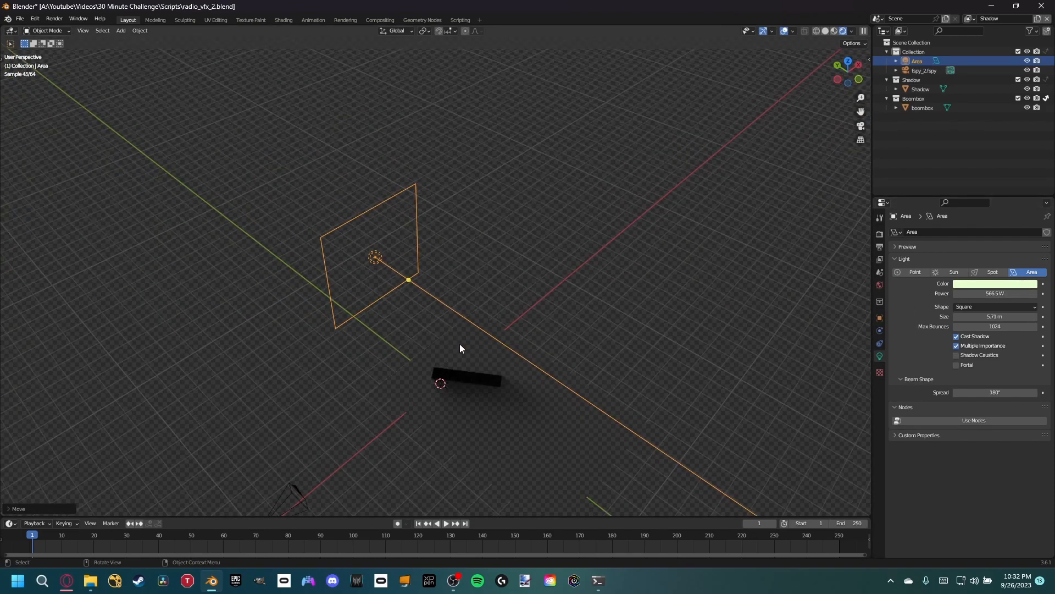
pyautogui.press('g')
pyautogui.hotkey('shift', 'z')
pyautogui.click(497, 358)
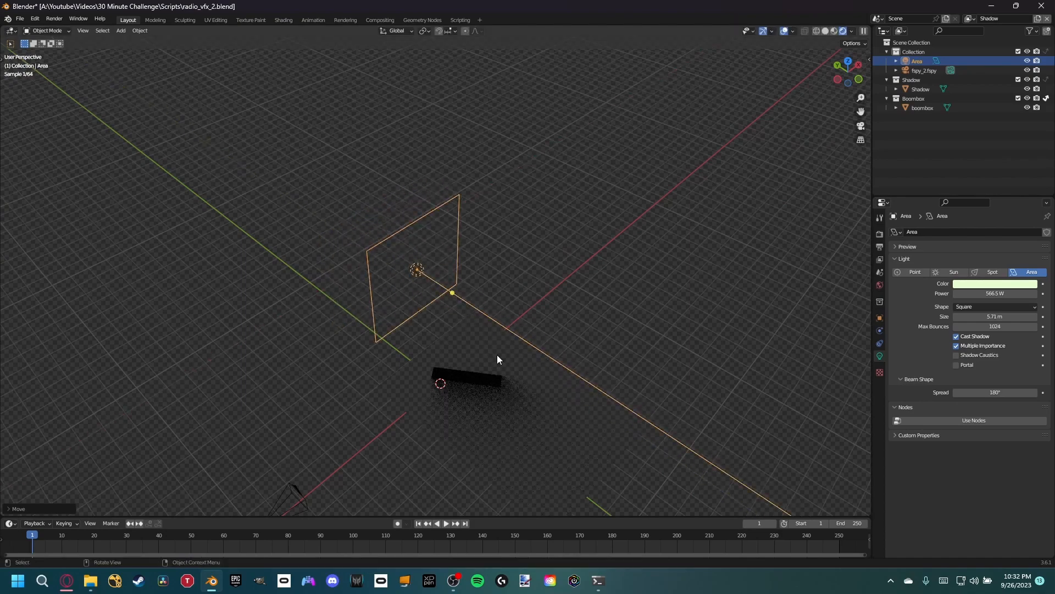
pyautogui.press('KP_0')
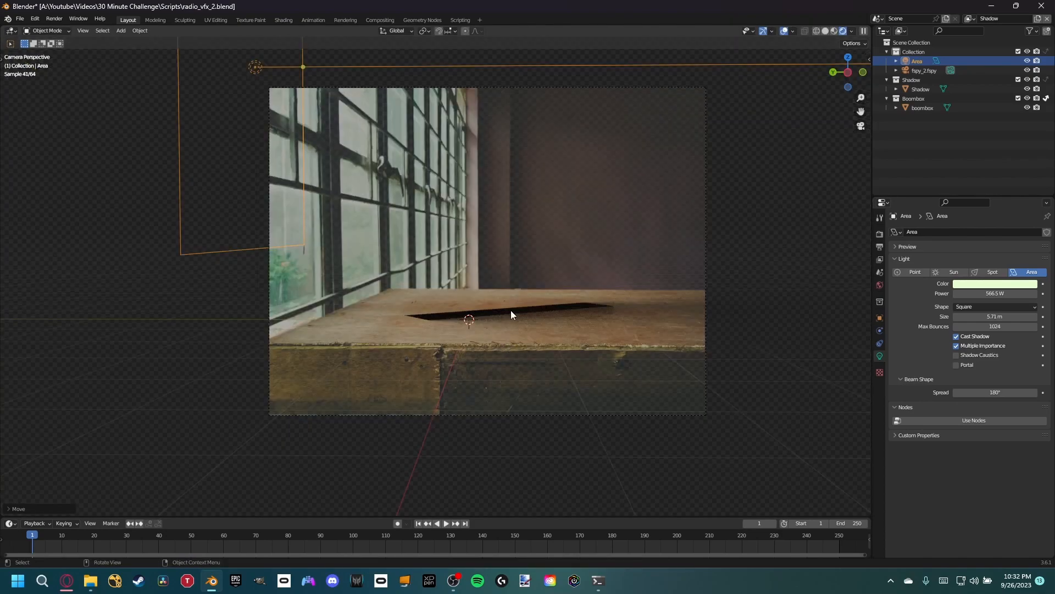
# - Shift the area light horizontally again, lower it about 0.8 m along Z, and check the shadow through the camera
pyautogui.moveTo(398, 215); pyautogui.dragTo(303, 210, button='middle')
pyautogui.press('g')
pyautogui.hotkey('shift', 'z')
pyautogui.click(297, 216)
pyautogui.press('g')
pyautogui.hotkey('shift', 'z')
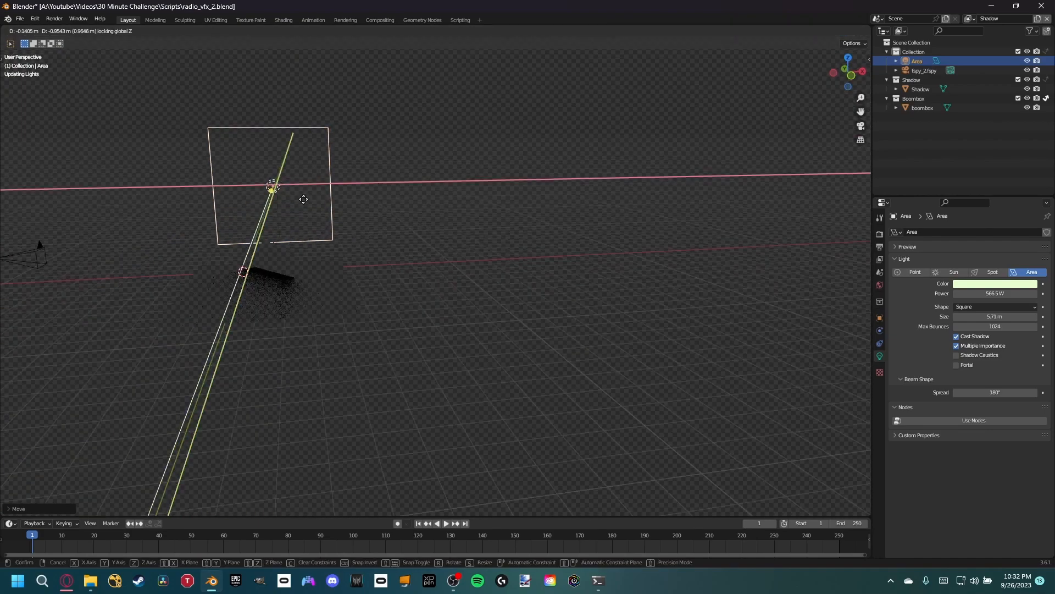
pyautogui.rightClick(306, 200)
pyautogui.press('g')
pyautogui.press('z')
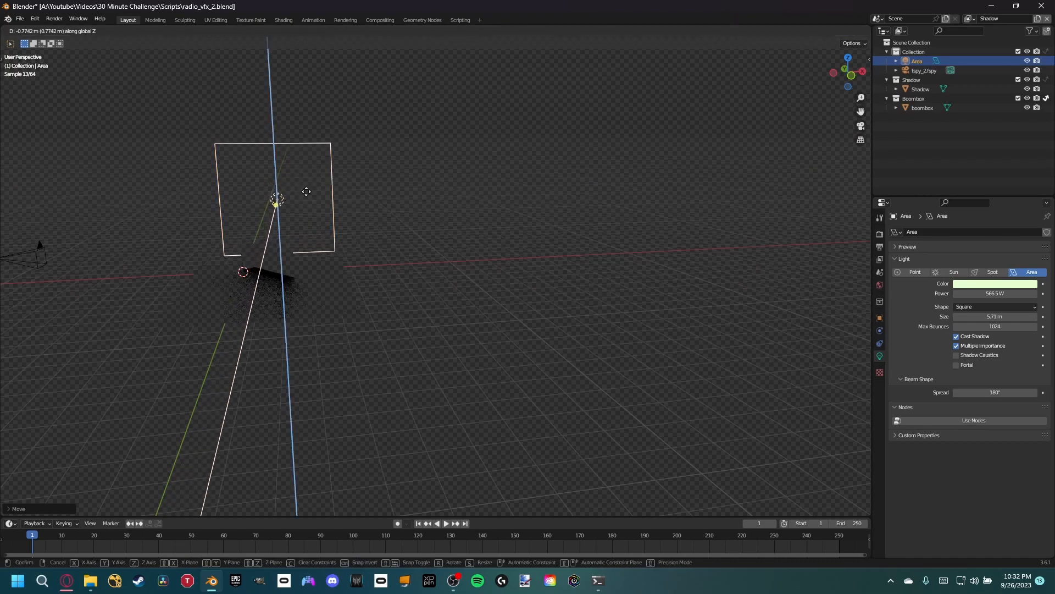
pyautogui.click(308, 190)
pyautogui.press('KP_0')
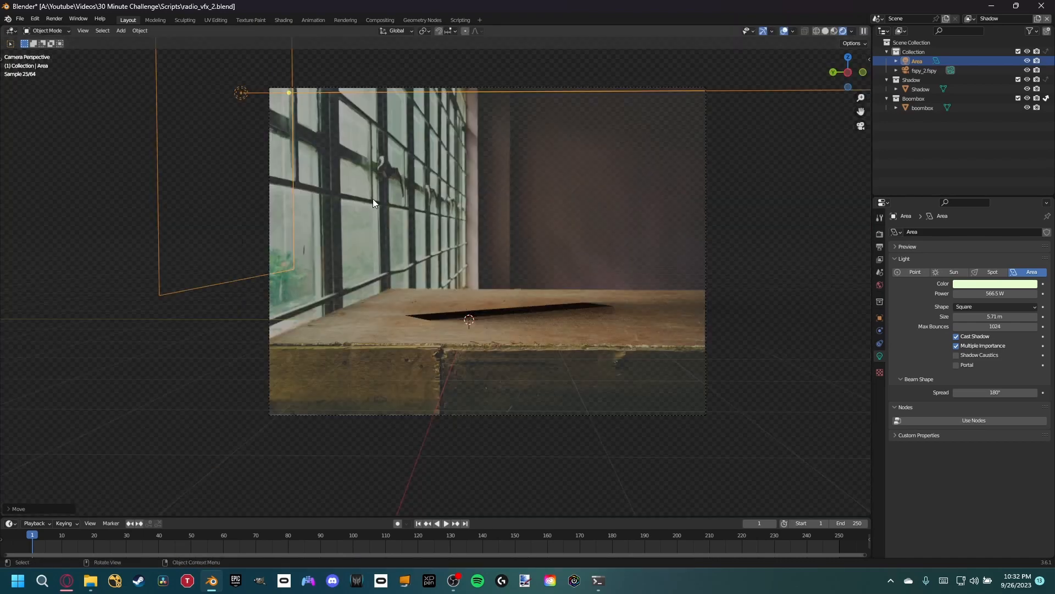
pyautogui.scroll(5, 577, 242)
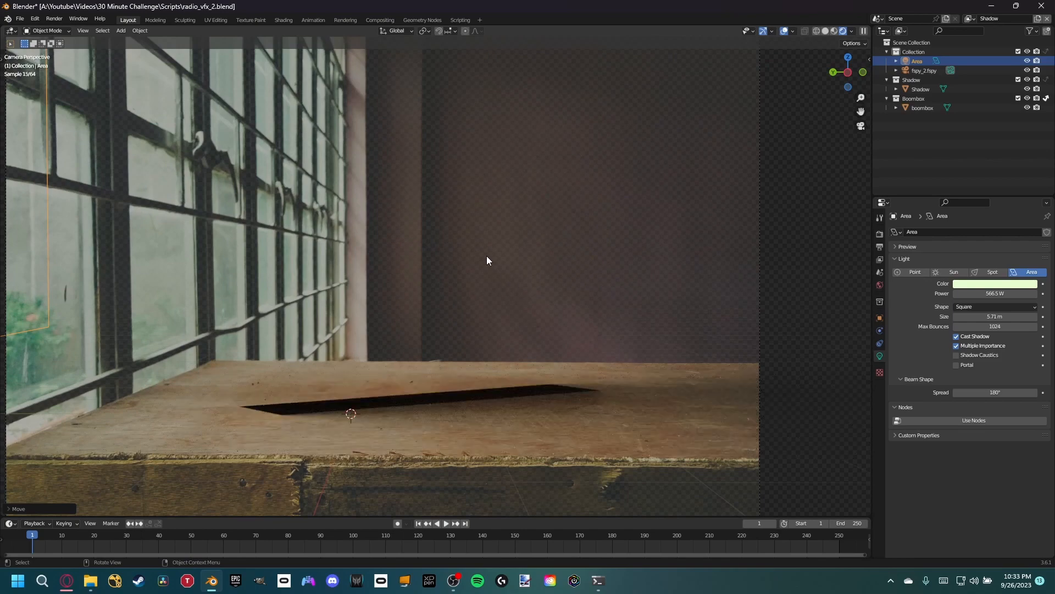
# - Make Radio the active view layer, switch to the Compositing workspace and set the Render Layers node to Radio
pyautogui.click(486, 259)
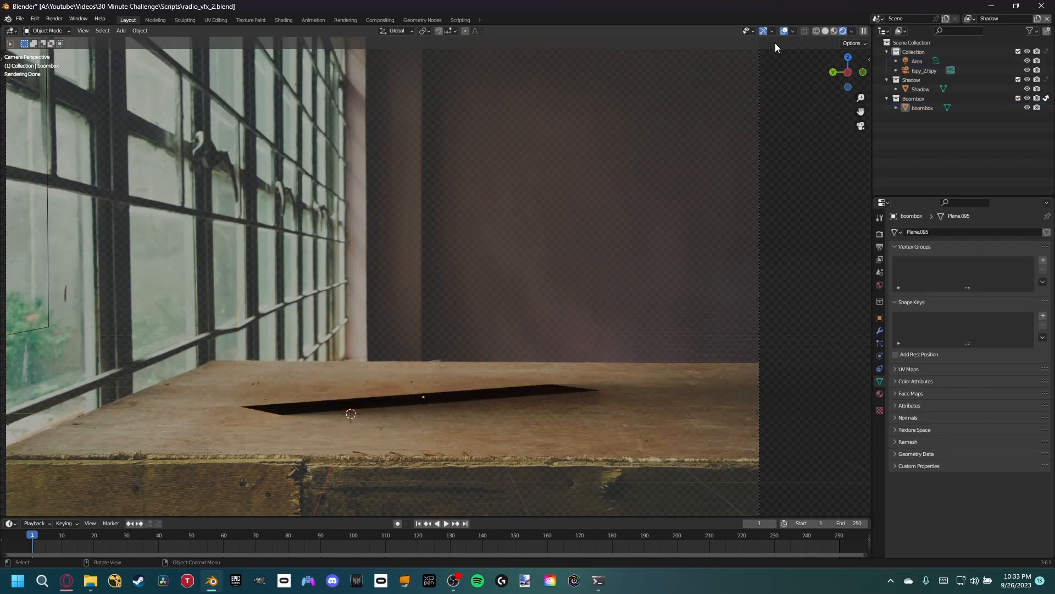
pyautogui.click(969, 18)
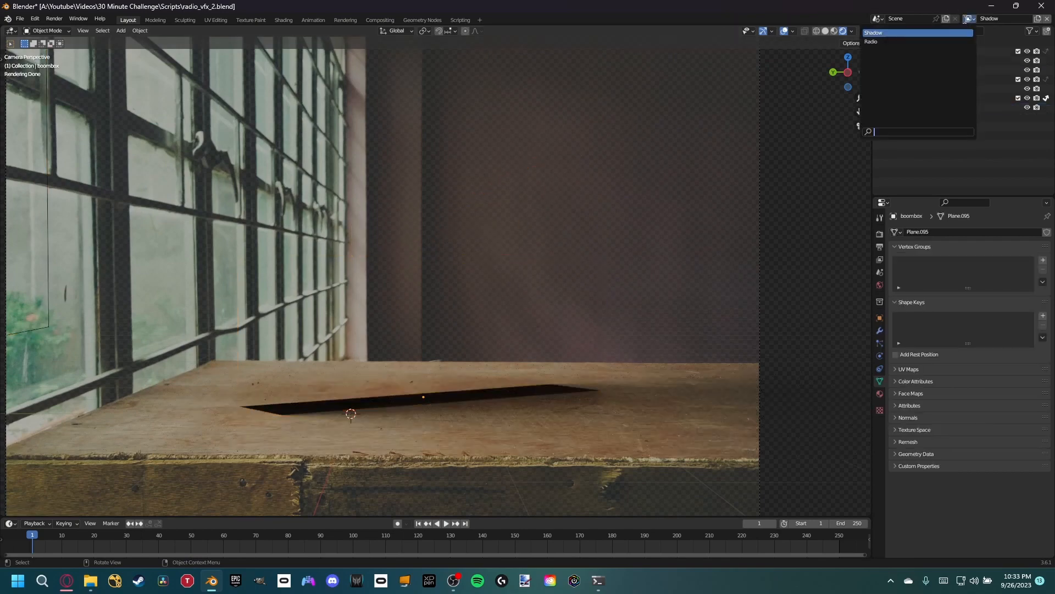
pyautogui.click(945, 42)
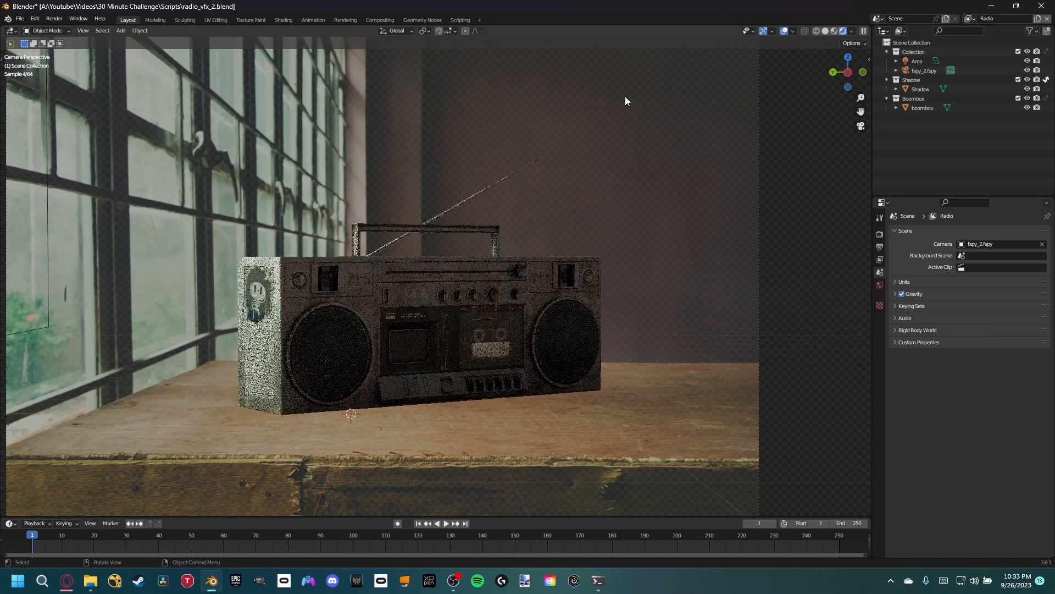
pyautogui.click(374, 19)
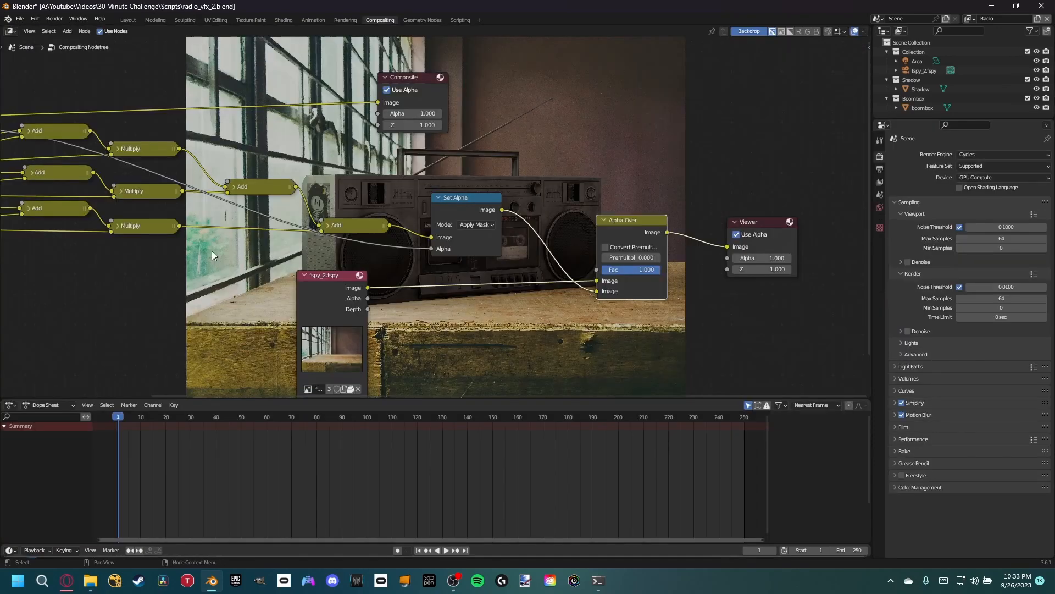
pyautogui.click(199, 318)
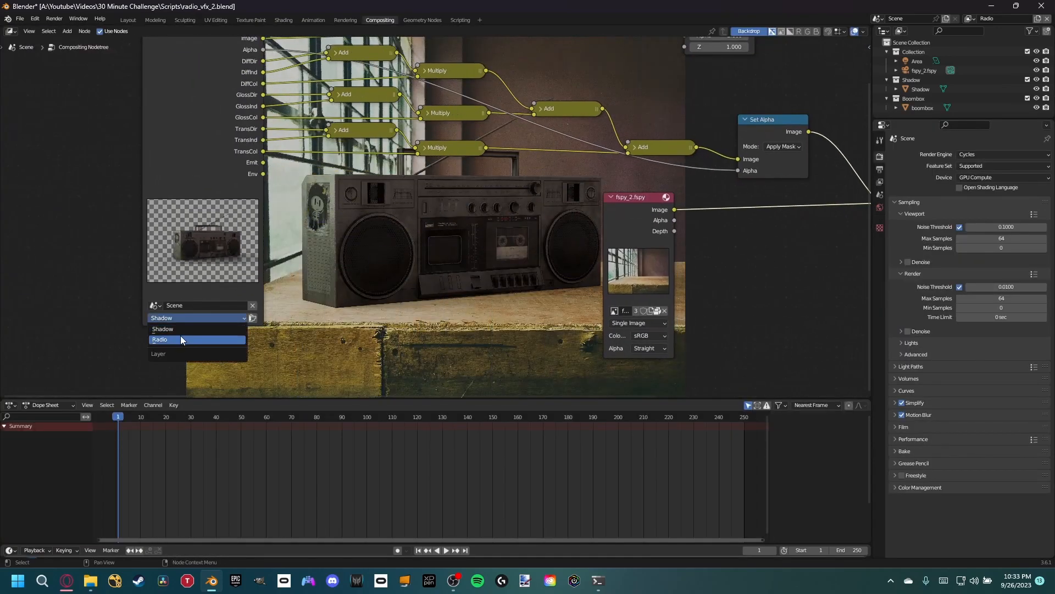
pyautogui.click(180, 338)
# - Enable all Diffuse, Glossy, Transmission, Volume, Emission, Environment, Ambient Occlusion and Shadow Catcher passes for the Radio view layer
pyautogui.moveTo(308, 252); pyautogui.dragTo(370, 267, button='middle')
pyautogui.scroll(-3, 368, 266)
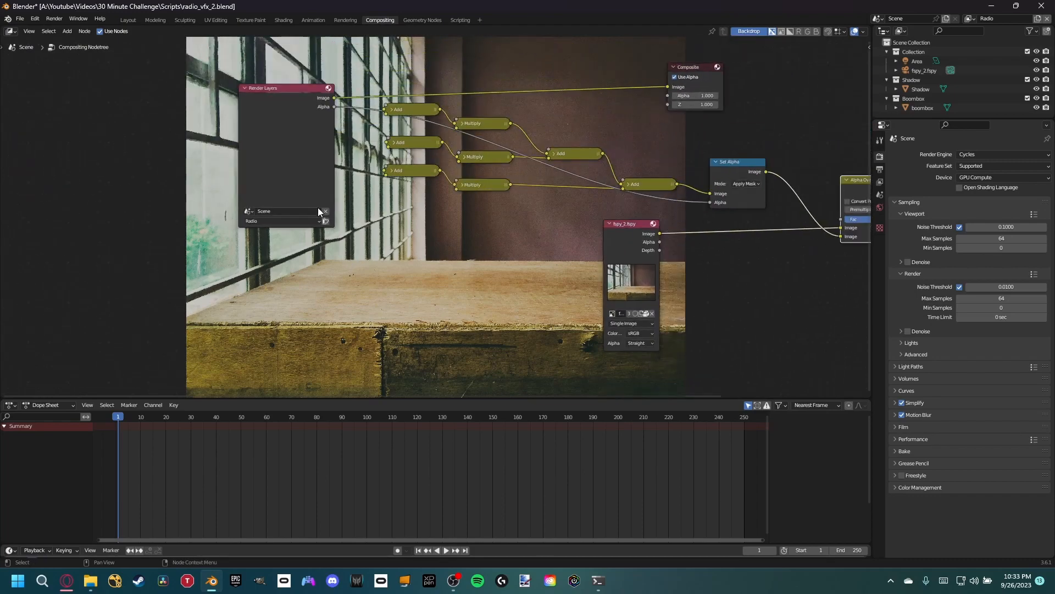
pyautogui.click(302, 114)
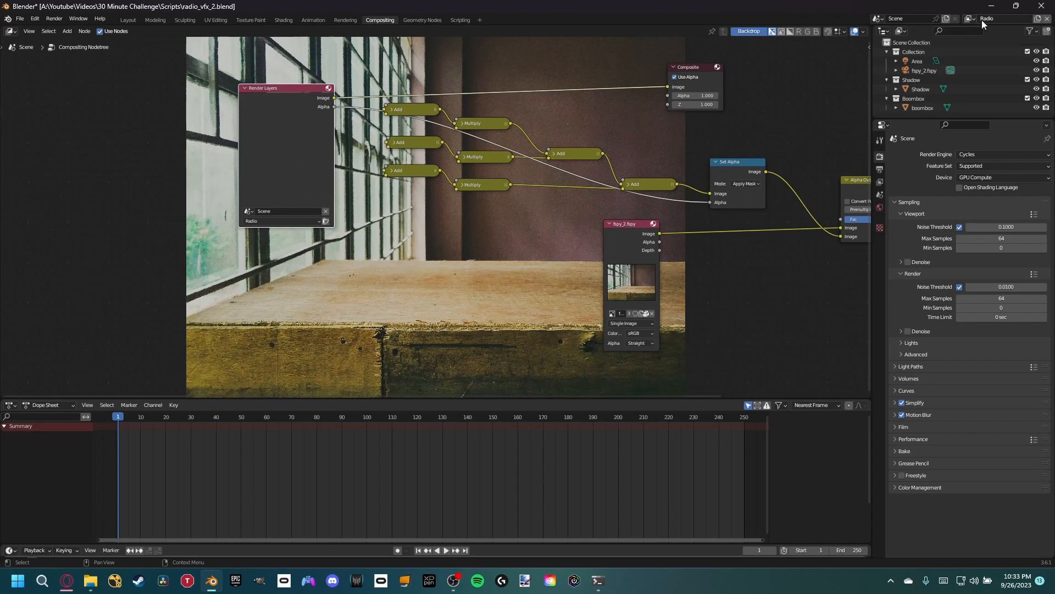
pyautogui.click(879, 182)
pyautogui.moveTo(964, 352); pyautogui.dragTo(963, 506)
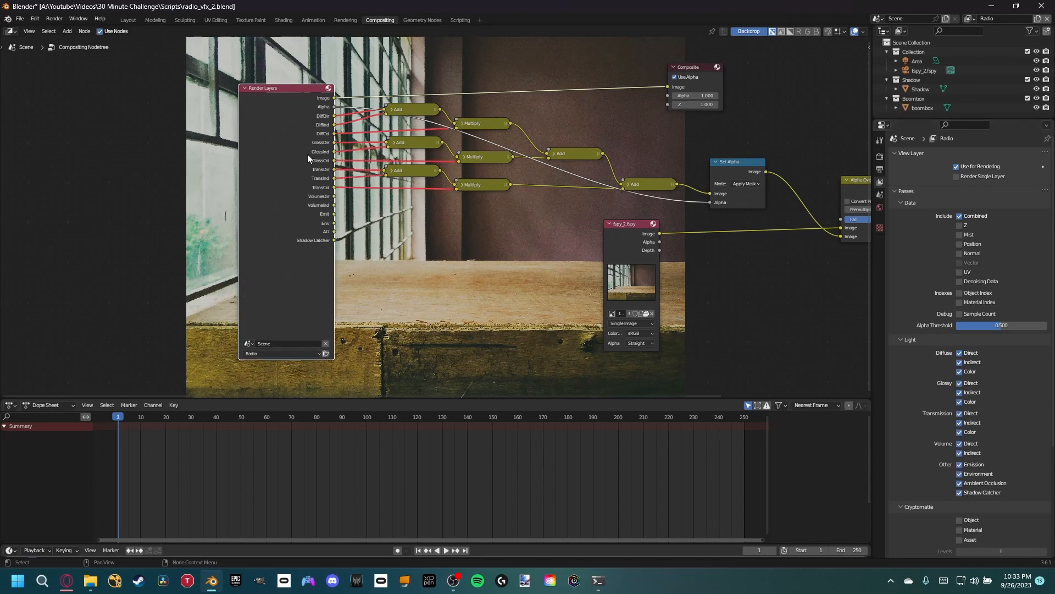
# - Move the Render Layers node away from the Add nodes and link the Set Alpha output to the Viewer
pyautogui.moveTo(308, 155); pyautogui.dragTo(282, 139)
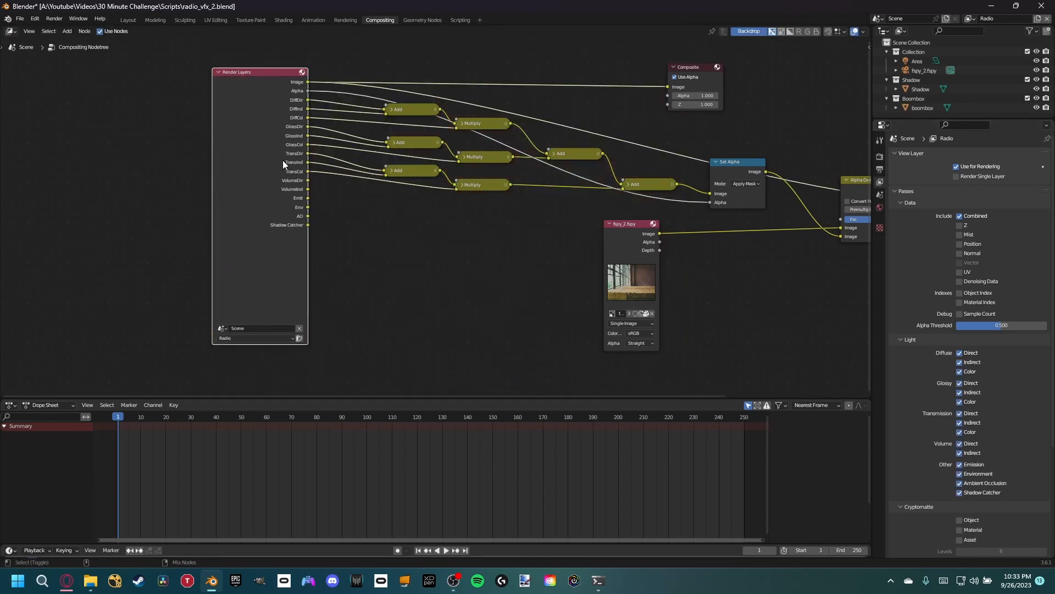
pyautogui.click(738, 174)
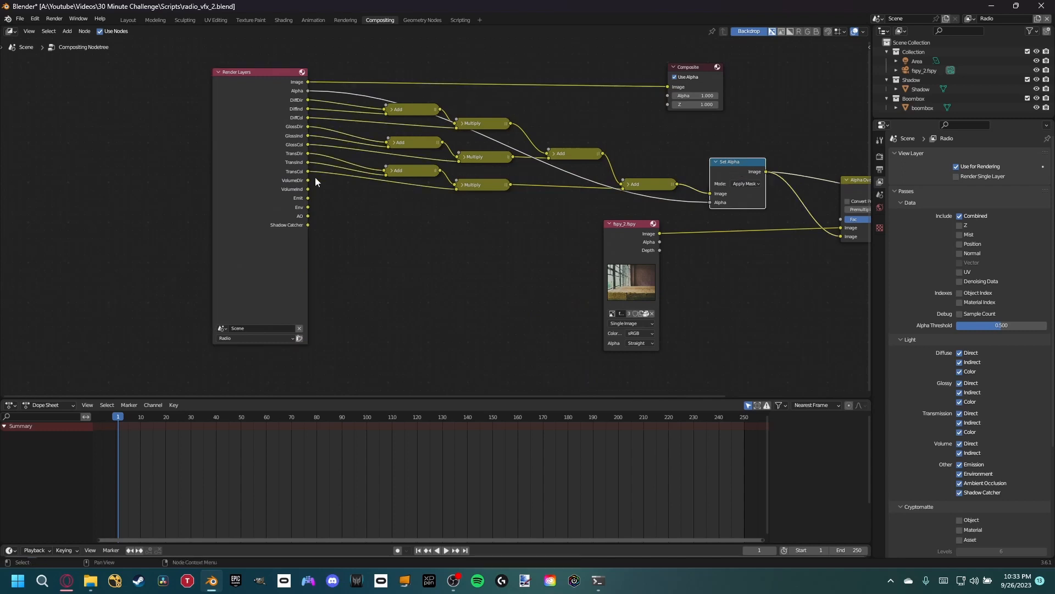
pyautogui.moveTo(297, 197); pyautogui.dragTo(302, 200, button='middle')
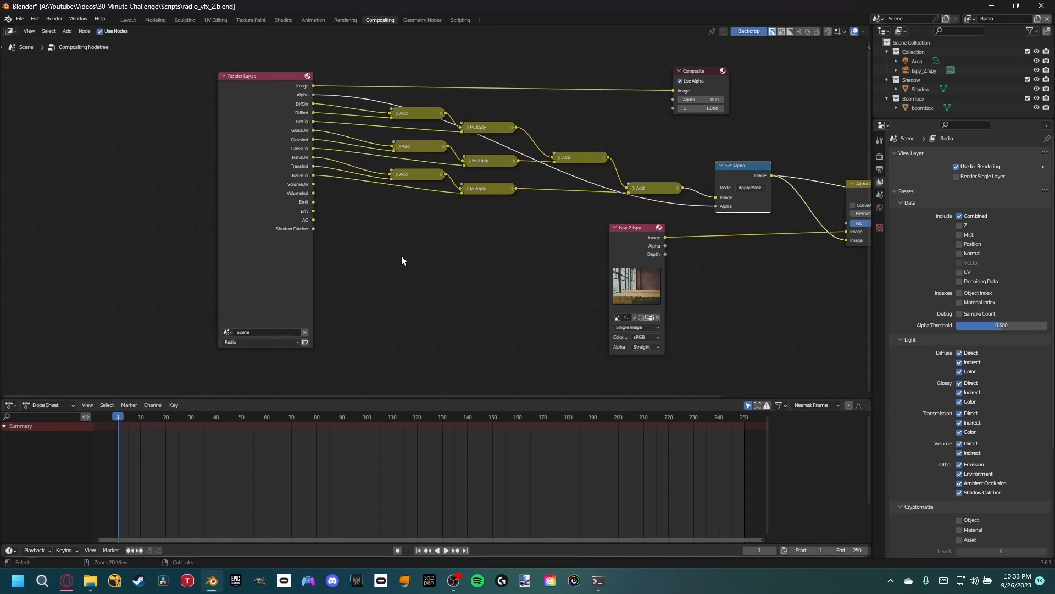
pyautogui.moveTo(295, 278); pyautogui.dragTo(308, 198, button='middle')
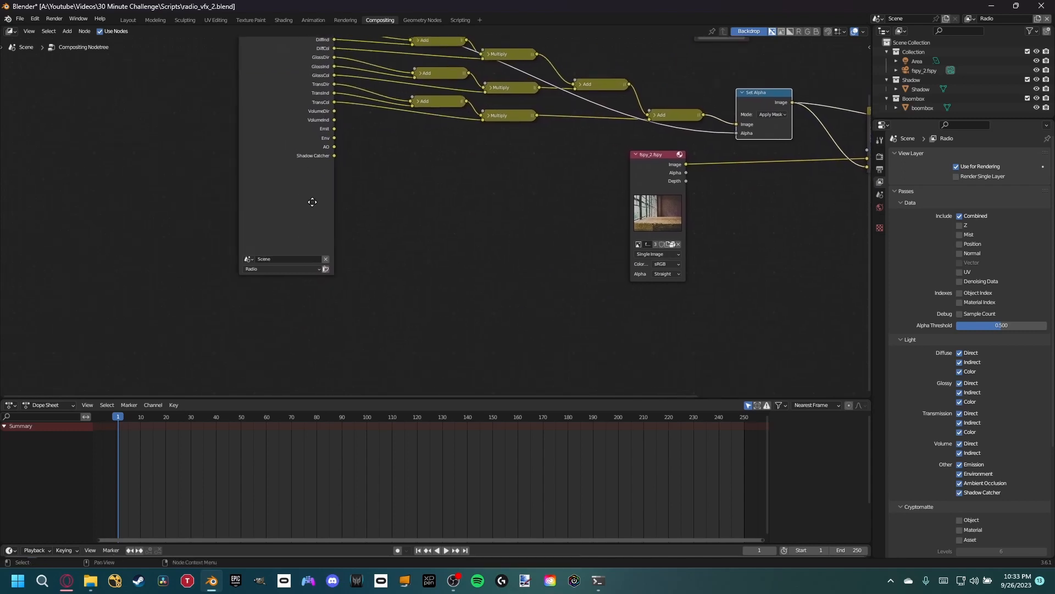
# - Switch to the Shadow view layer and disable all its light passes, leaving only Combined enabled
pyautogui.click(971, 18)
pyautogui.click(918, 38)
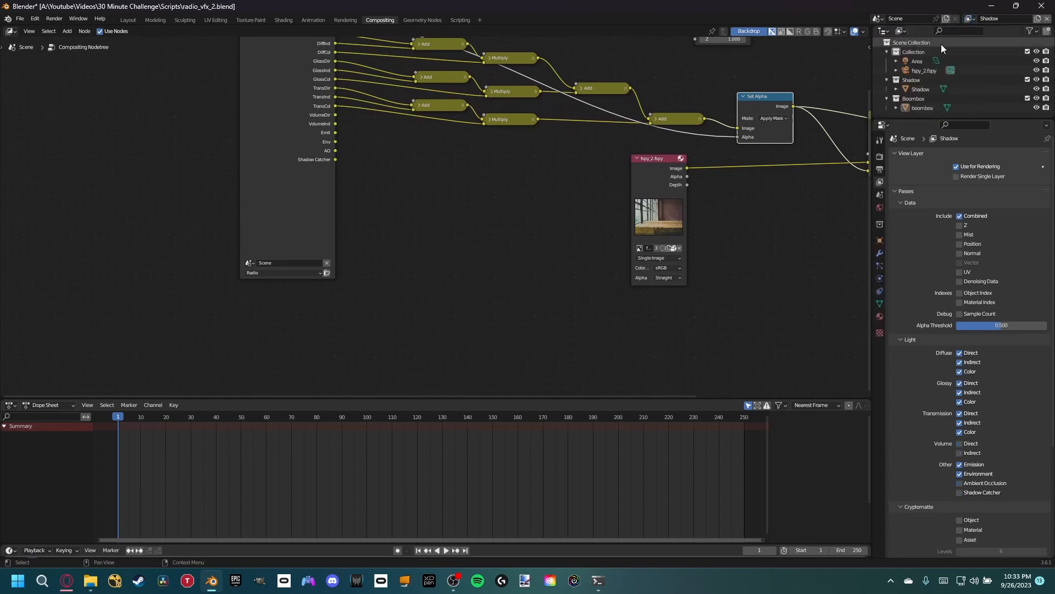
pyautogui.click(880, 242)
pyautogui.click(880, 182)
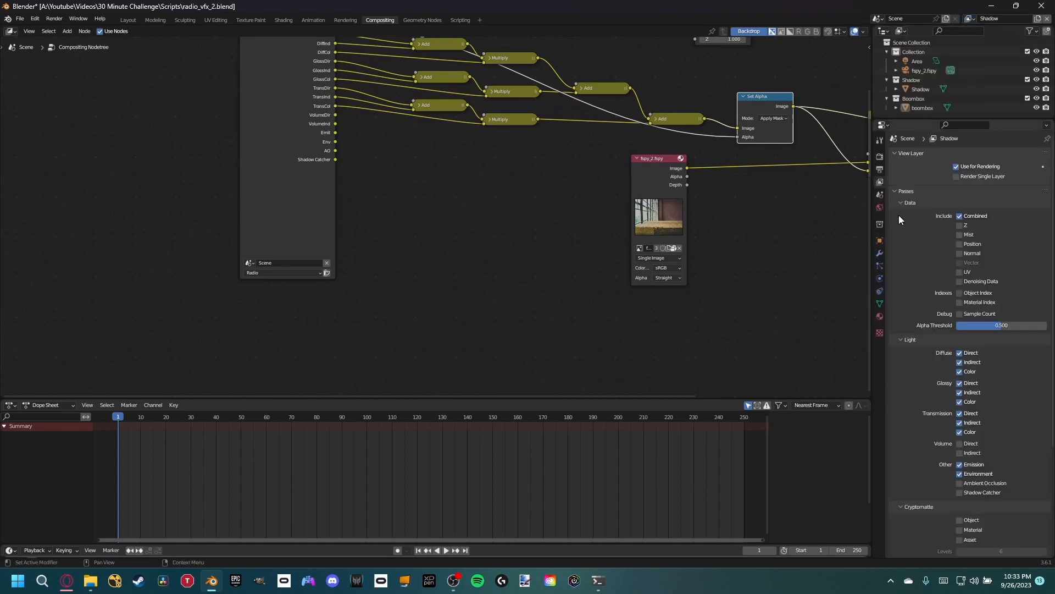
pyautogui.moveTo(960, 353); pyautogui.dragTo(962, 454)
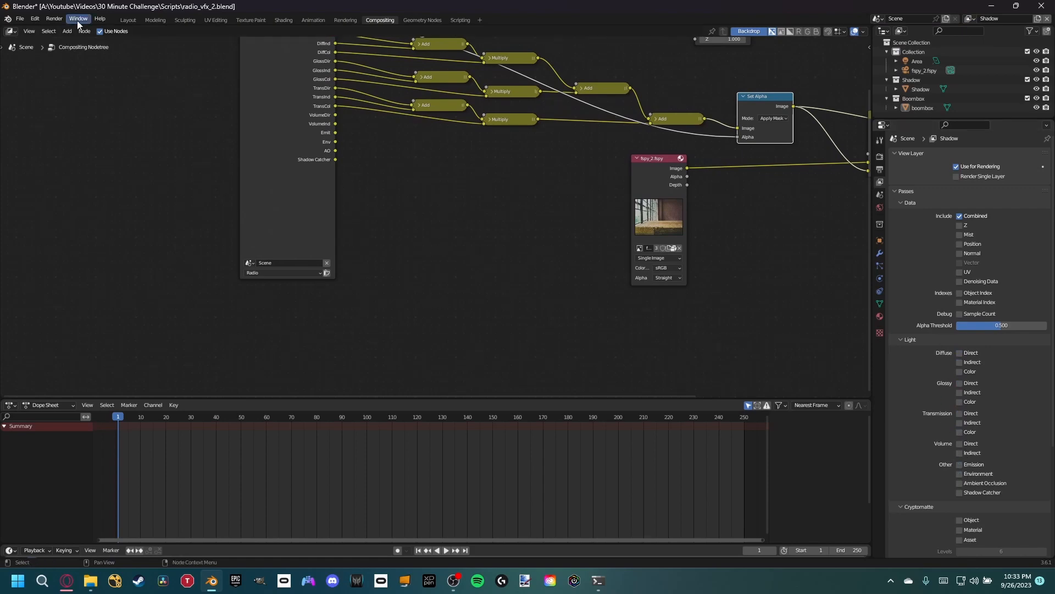
# - Render the current frame and fit the full render result in view
pyautogui.click(53, 18)
pyautogui.click(63, 31)
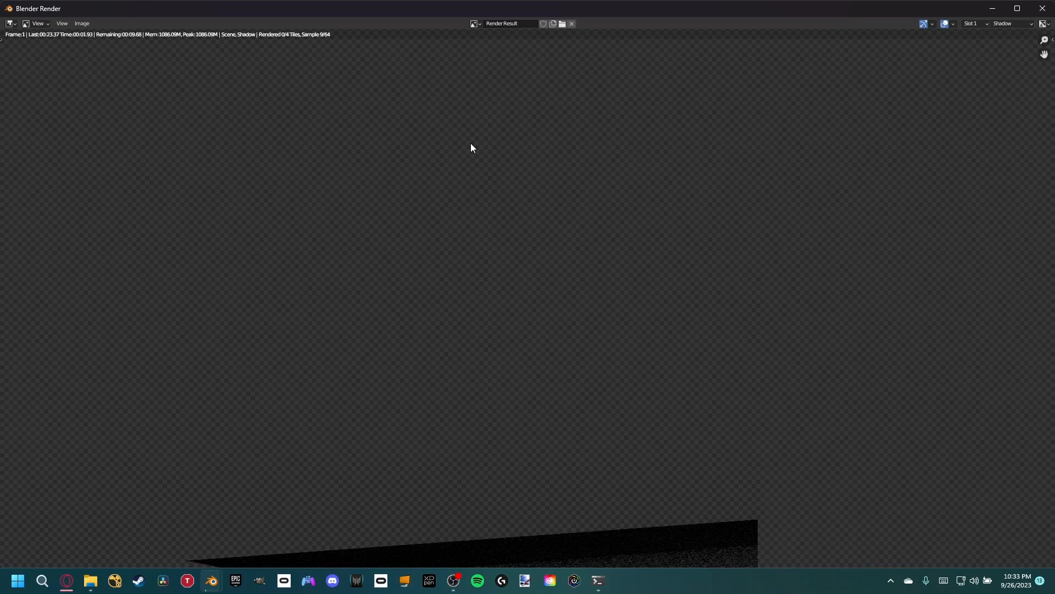
pyautogui.scroll(-3, 517, 181)
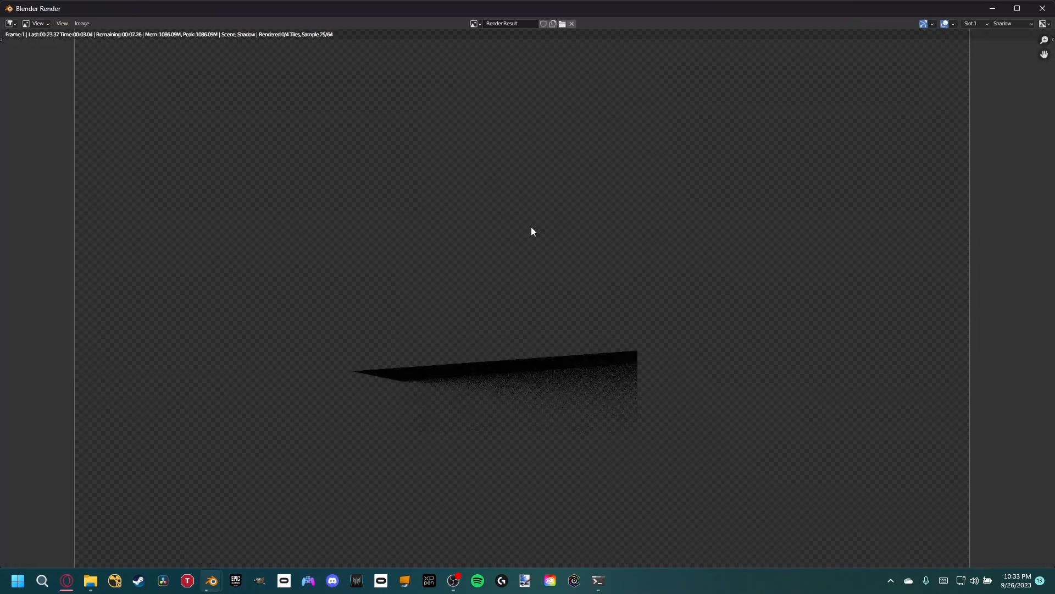
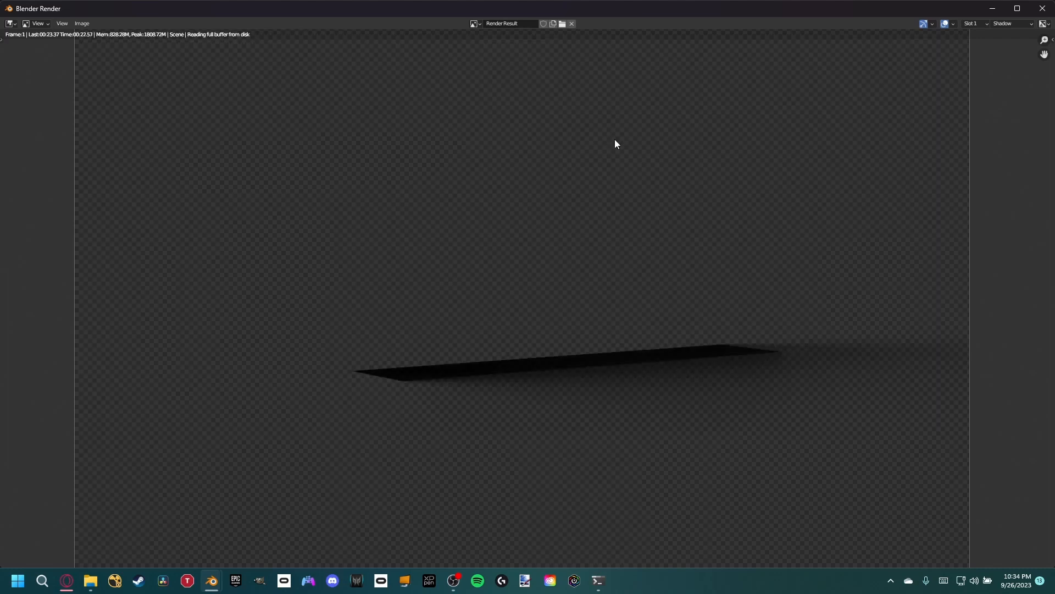
# - Examine the finished Shadow and composite renders, then close the render window
pyautogui.scroll(-1, 595, 195)
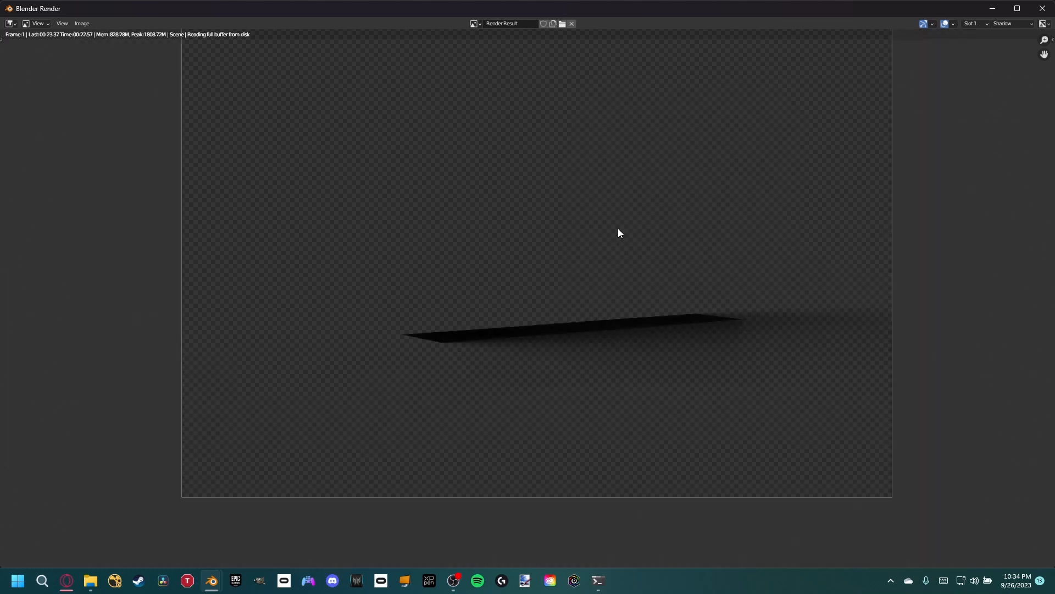
pyautogui.moveTo(616, 223); pyautogui.dragTo(564, 292, button='middle')
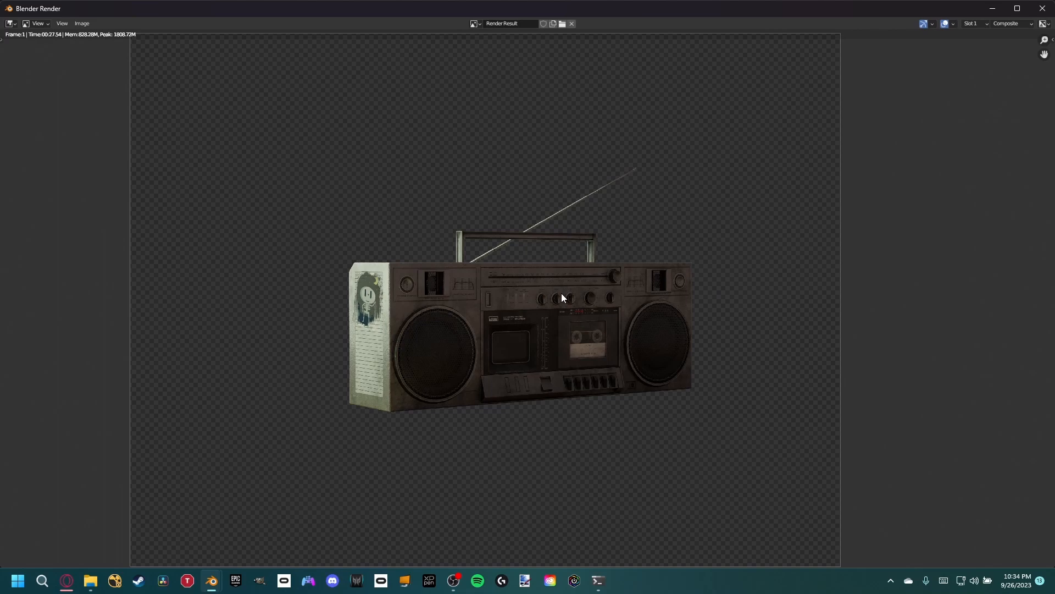
pyautogui.scroll(1, 479, 333)
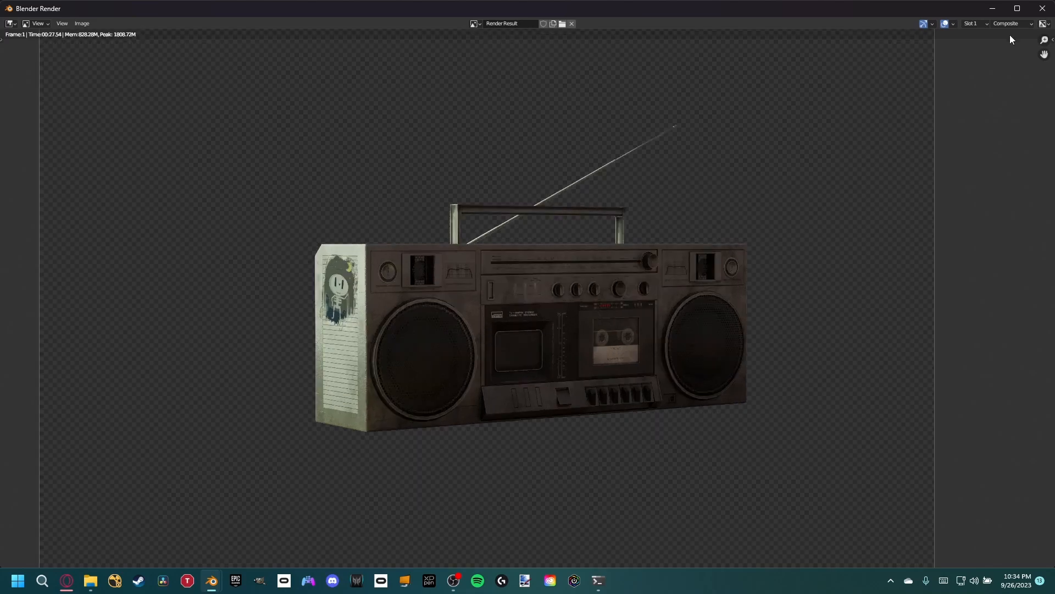
pyautogui.click(1043, 8)
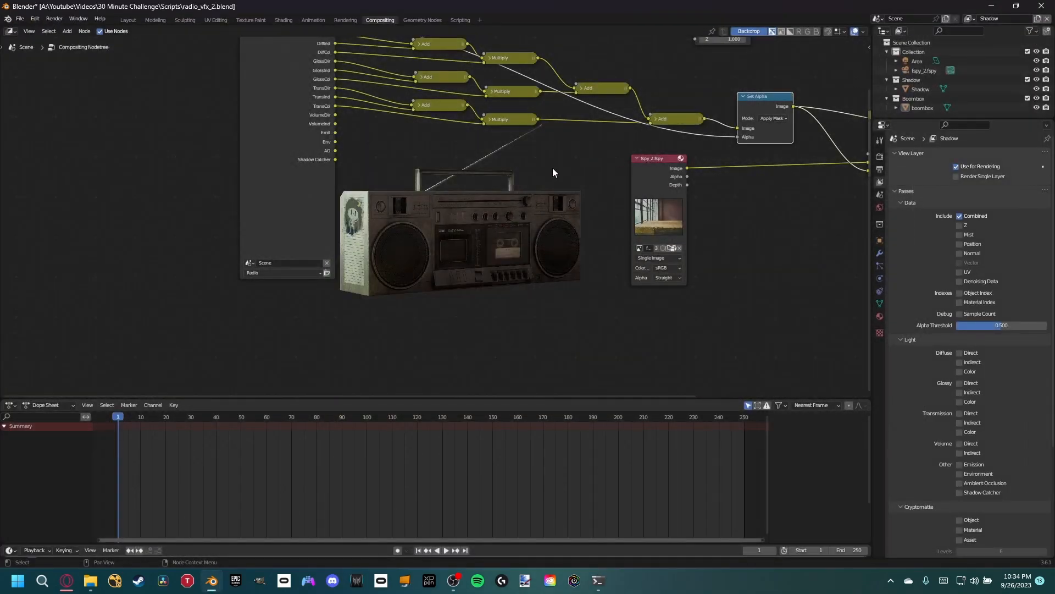
# - Add a second Render Layers node for the Shadow view layer and place it below the Radio one
pyautogui.scroll(-1, 398, 157)
pyautogui.hotkey('shift', 'a')
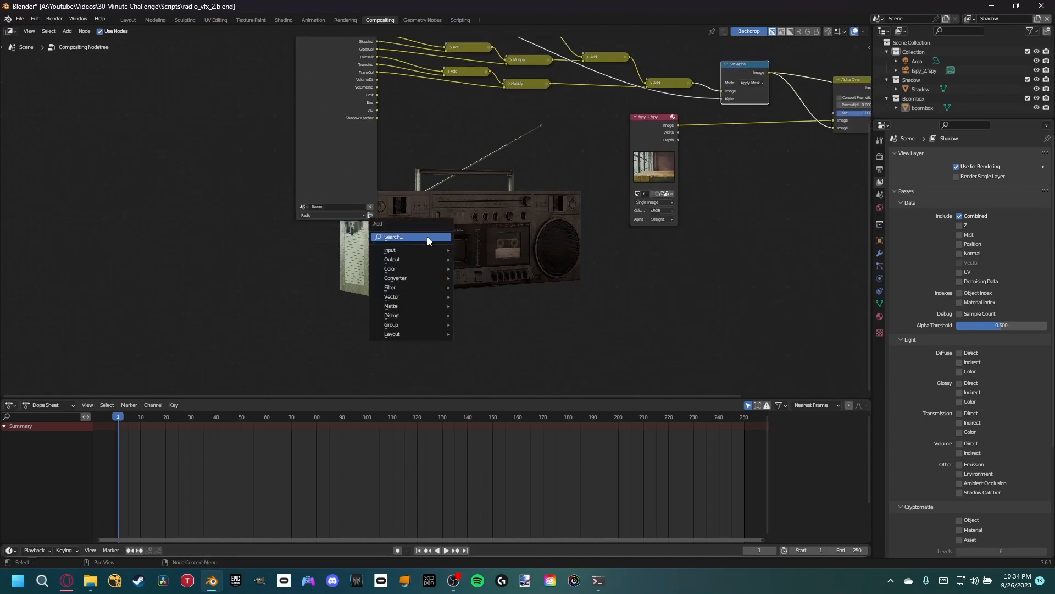
pyautogui.write('render')
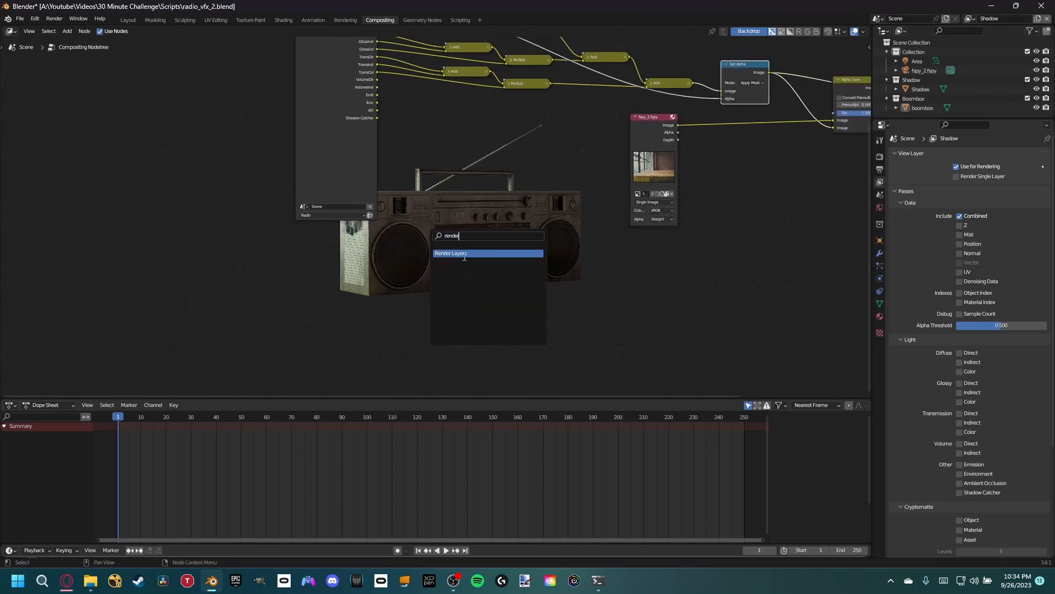
pyautogui.click(464, 253)
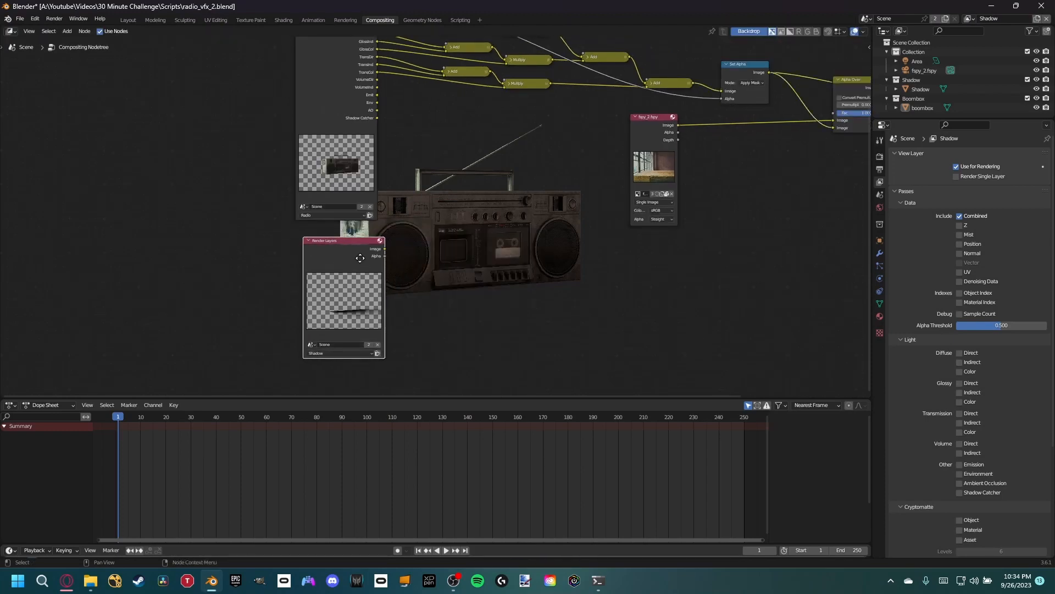
pyautogui.click(348, 258)
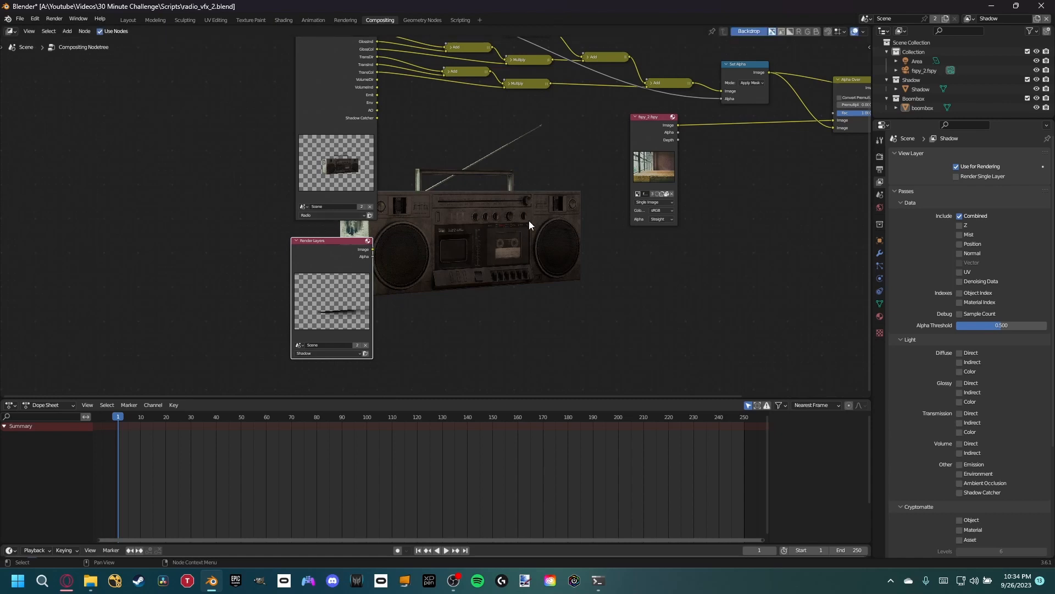
# - Link the Alpha Over output to the Viewer to preview the boombox over the background photo
pyautogui.moveTo(555, 196); pyautogui.dragTo(441, 225, button='middle')
pyautogui.keyDown('ctrl'); pyautogui.keyDown('shift'); pyautogui.click(603, 121); pyautogui.keyUp('shift'); pyautogui.keyUp('ctrl')
pyautogui.keyDown('ctrl'); pyautogui.keyDown('shift'); pyautogui.click(715, 153); pyautogui.keyUp('shift'); pyautogui.keyUp('ctrl')
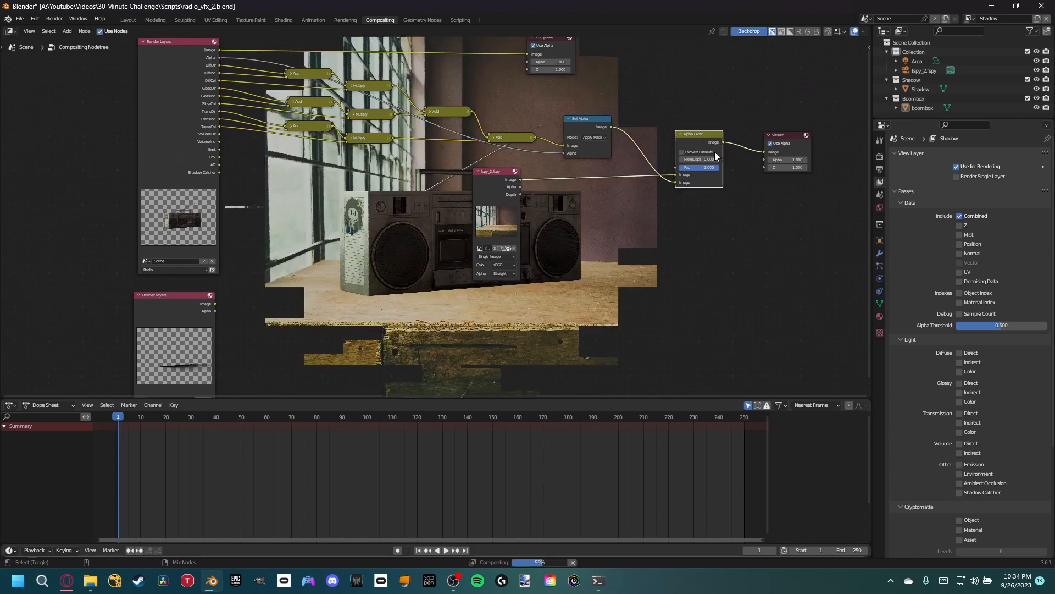
# - Duplicate the Alpha Over node and rearrange the original, the copy and the background image node to make room for the shadow
pyautogui.moveTo(386, 303); pyautogui.dragTo(294, 259, button='middle')
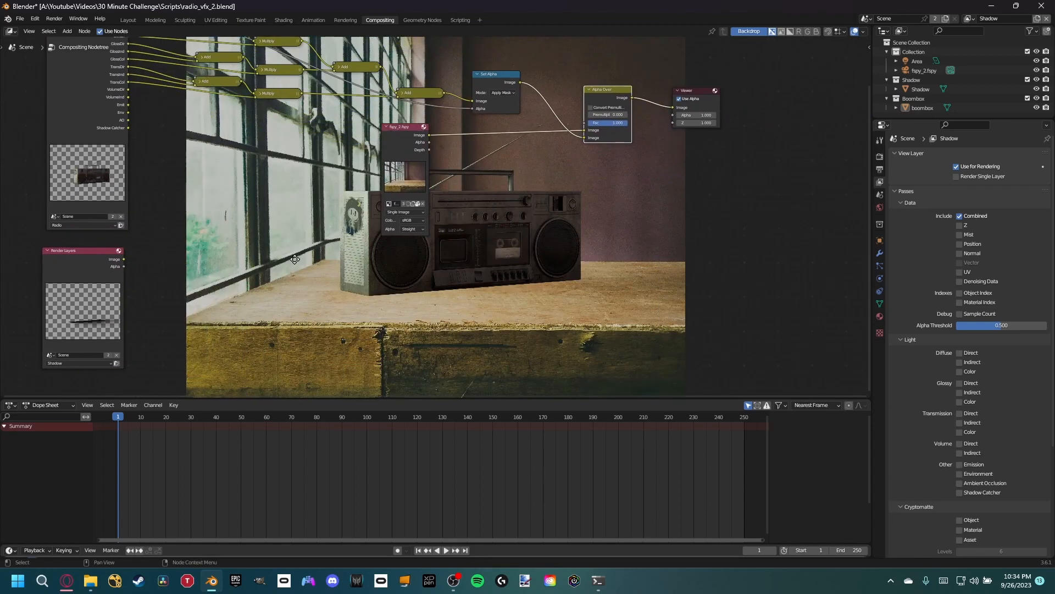
pyautogui.scroll(-1, 352, 251)
pyautogui.hotkey('shift', 'd')
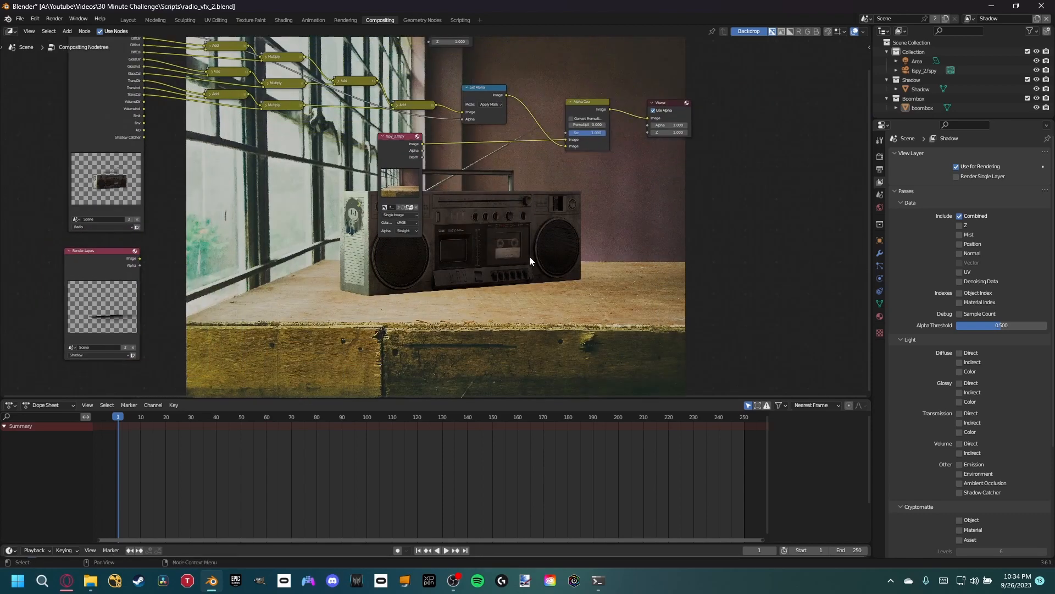
pyautogui.click(513, 244)
pyautogui.click(404, 147)
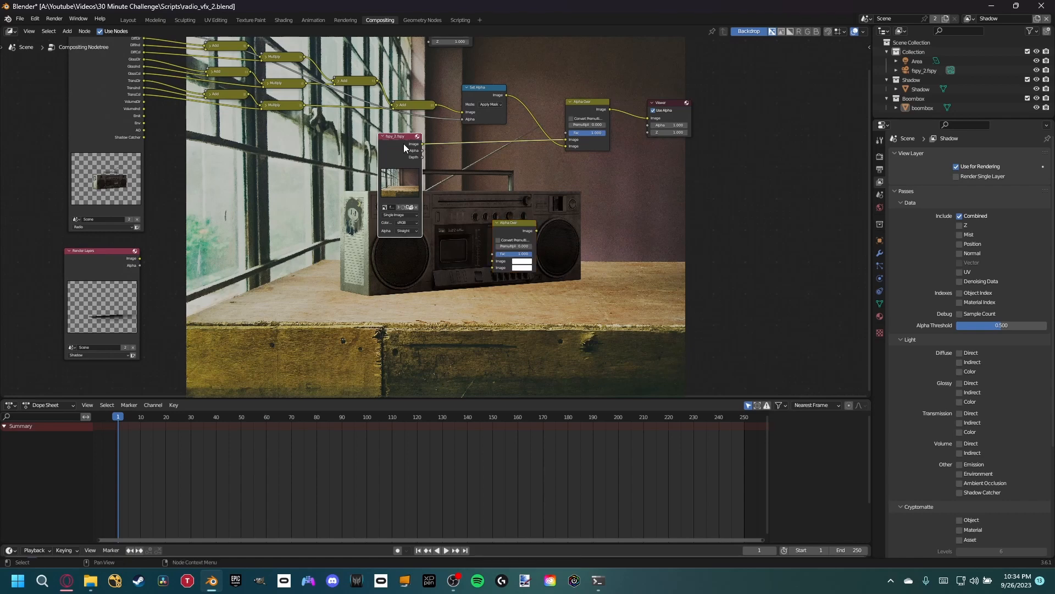
pyautogui.click(581, 110)
pyautogui.moveTo(585, 110); pyautogui.dragTo(689, 244)
pyautogui.click(490, 212)
pyautogui.moveTo(509, 221); pyautogui.dragTo(514, 189)
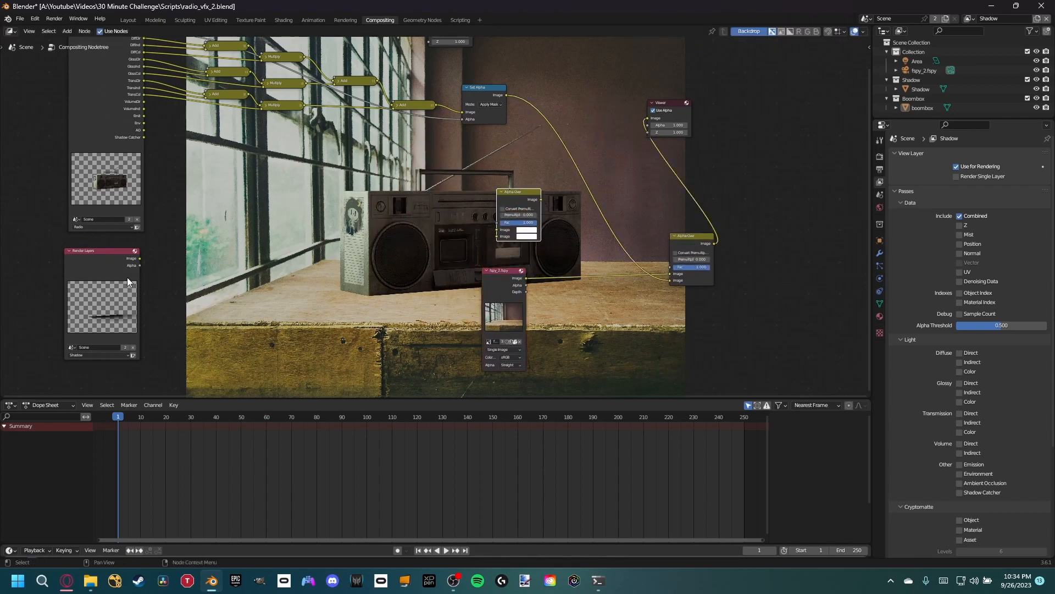
# - Insert the duplicate Alpha Over before the final one, feeding it Set Alpha as first image and the Shadow Render Layers image as second
pyautogui.moveTo(127, 275); pyautogui.dragTo(408, 245)
pyautogui.keyDown('shift'); pyautogui.moveTo(458, 218); pyautogui.dragTo(314, 218, button='middle'); pyautogui.keyUp('shift')
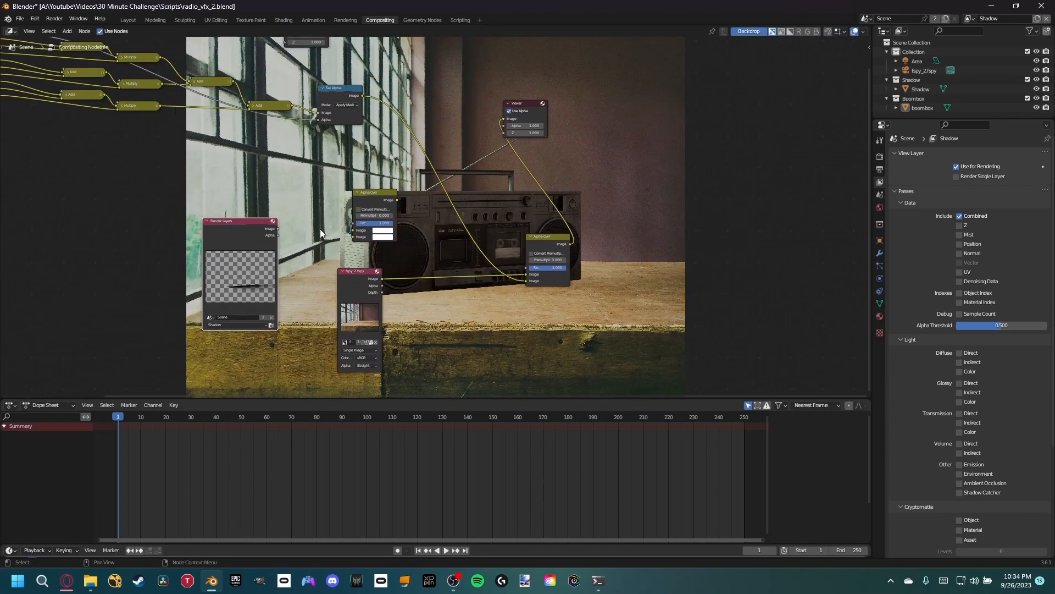
pyautogui.scroll(4, 373, 278)
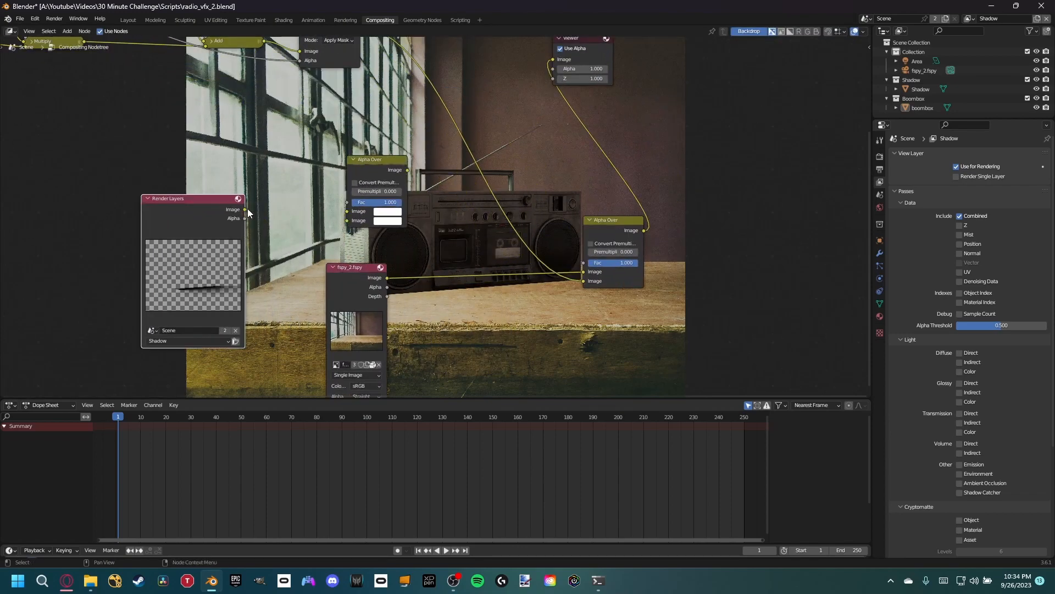
pyautogui.moveTo(245, 210); pyautogui.dragTo(350, 213)
pyautogui.moveTo(383, 167); pyautogui.dragTo(509, 158)
pyautogui.moveTo(582, 281); pyautogui.dragTo(472, 202)
pyautogui.moveTo(245, 210); pyautogui.dragTo(473, 212)
pyautogui.moveTo(533, 161); pyautogui.dragTo(587, 282)
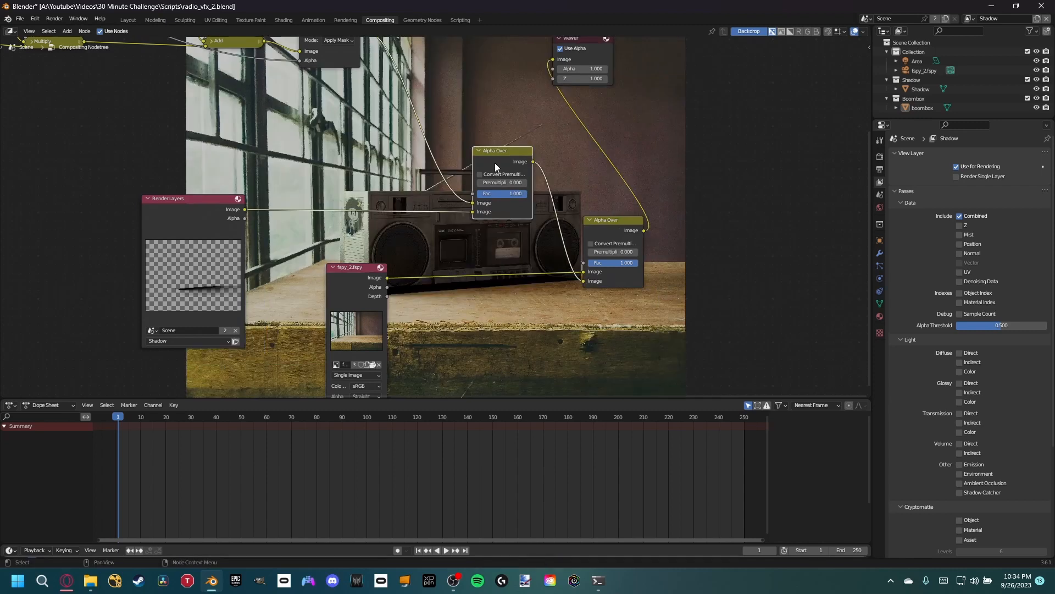
# - Swap the new Alpha Over's inputs so the Shadow image is first and Set Alpha second, and space out the Shadow Render Layers node
pyautogui.moveTo(497, 158); pyautogui.dragTo(461, 161)
pyautogui.moveTo(439, 213); pyautogui.dragTo(438, 206)
pyautogui.moveTo(364, 61); pyautogui.dragTo(361, 111, button='middle')
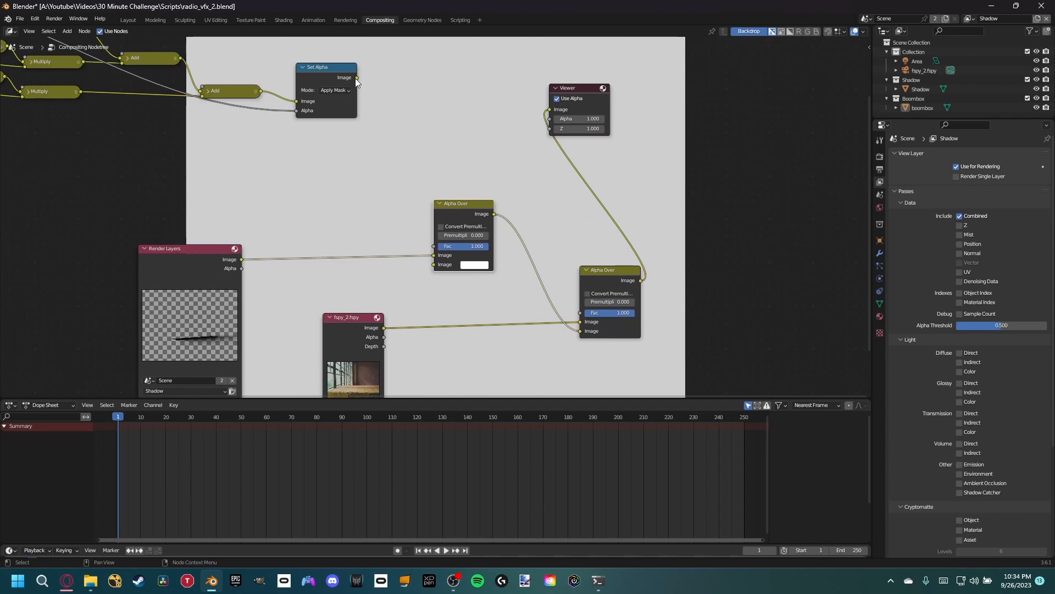
pyautogui.moveTo(355, 78); pyautogui.dragTo(434, 264)
pyautogui.moveTo(505, 291)
pyautogui.mouseDown(button='middle')
pyautogui.moveTo(490, 264)
pyautogui.moveTo(486, 287)
pyautogui.mouseUp(button='middle')
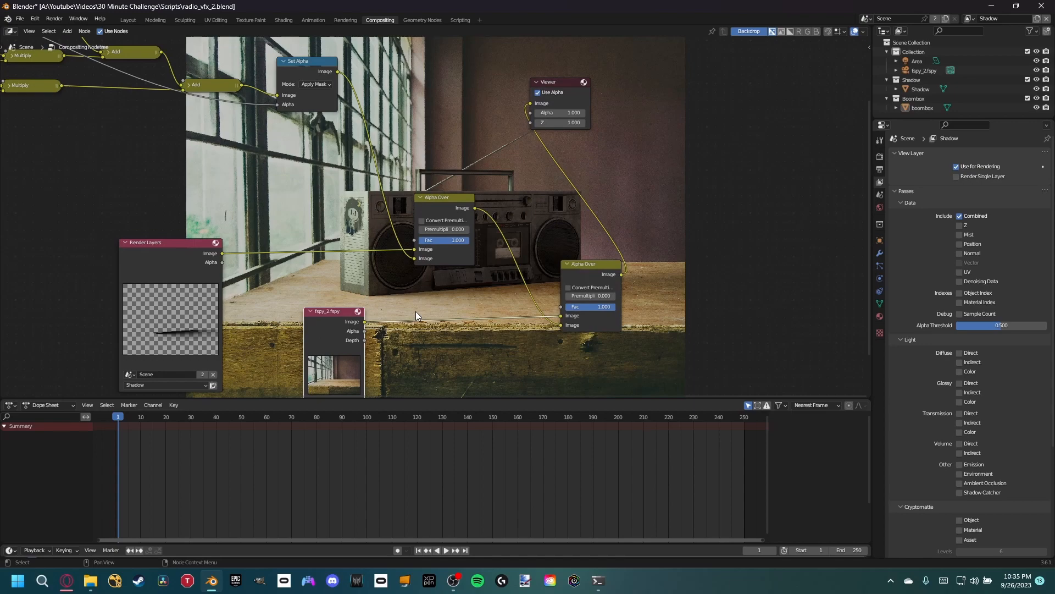
pyautogui.moveTo(380, 276); pyautogui.dragTo(367, 247, button='middle')
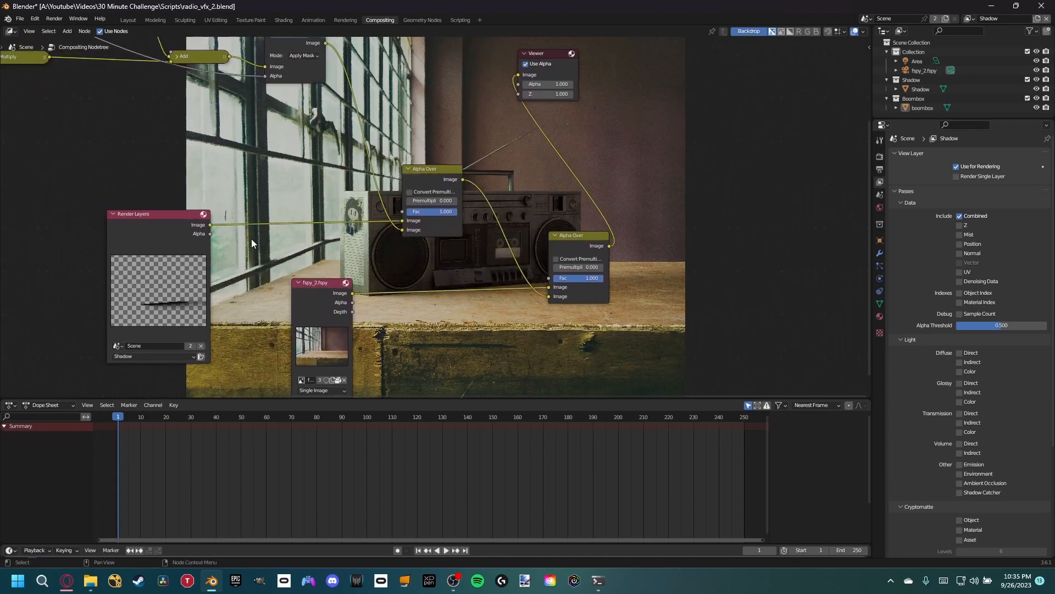
pyautogui.moveTo(173, 230); pyautogui.dragTo(83, 229)
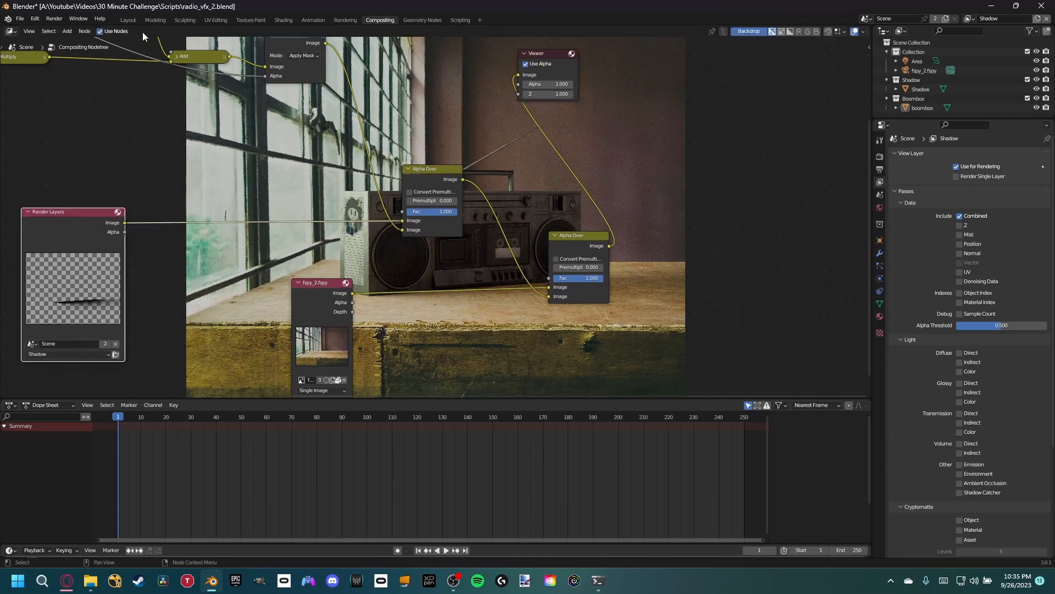
# - Switch to the Layout workspace and darken the world background color to a value of about 0.035
pyautogui.click(126, 19)
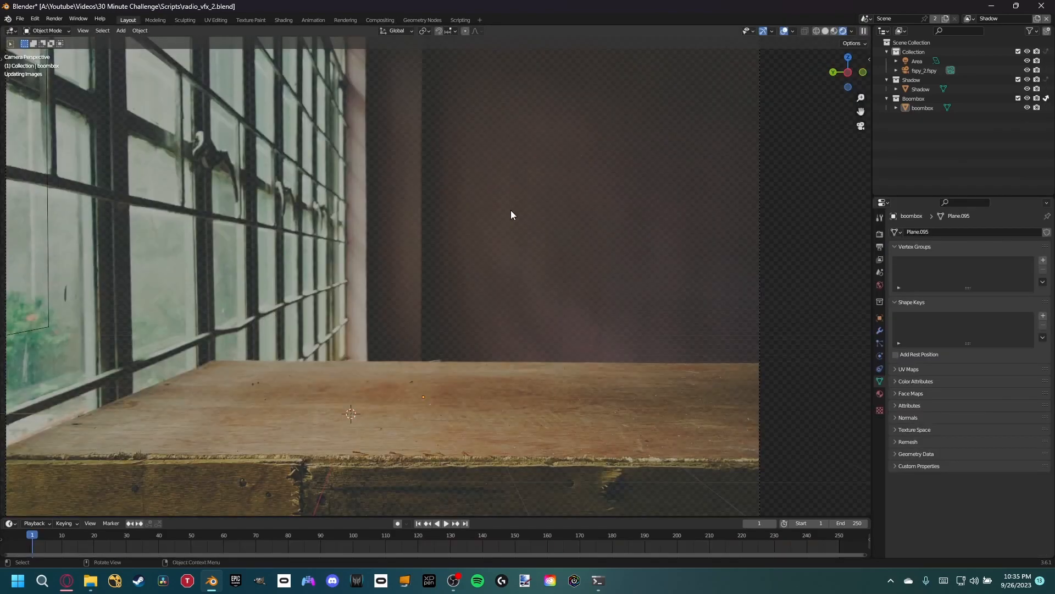
pyautogui.click(880, 284)
pyautogui.click(988, 288)
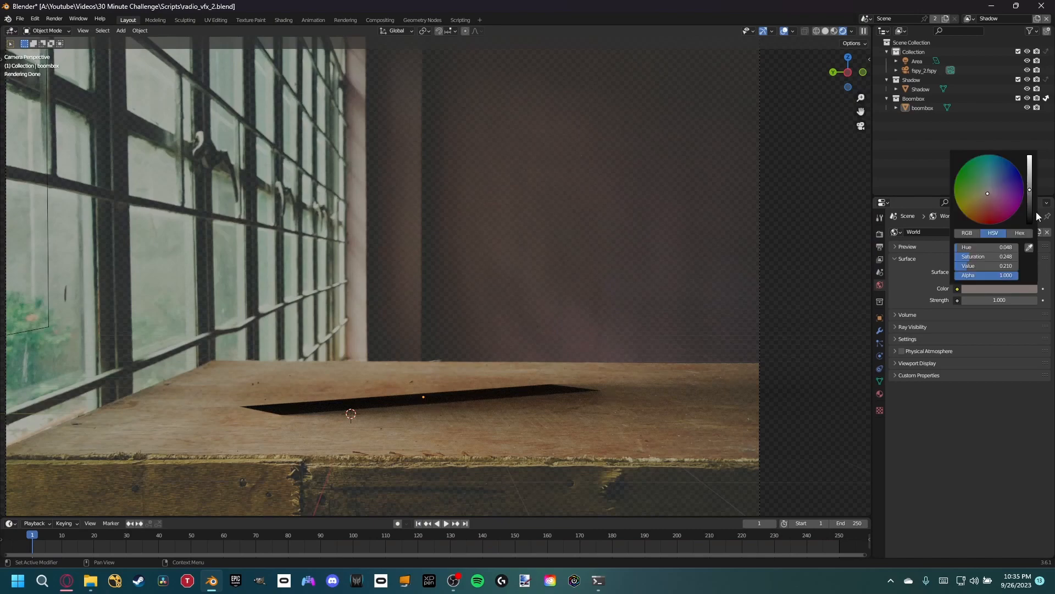
pyautogui.moveTo(1030, 199); pyautogui.dragTo(1030, 209)
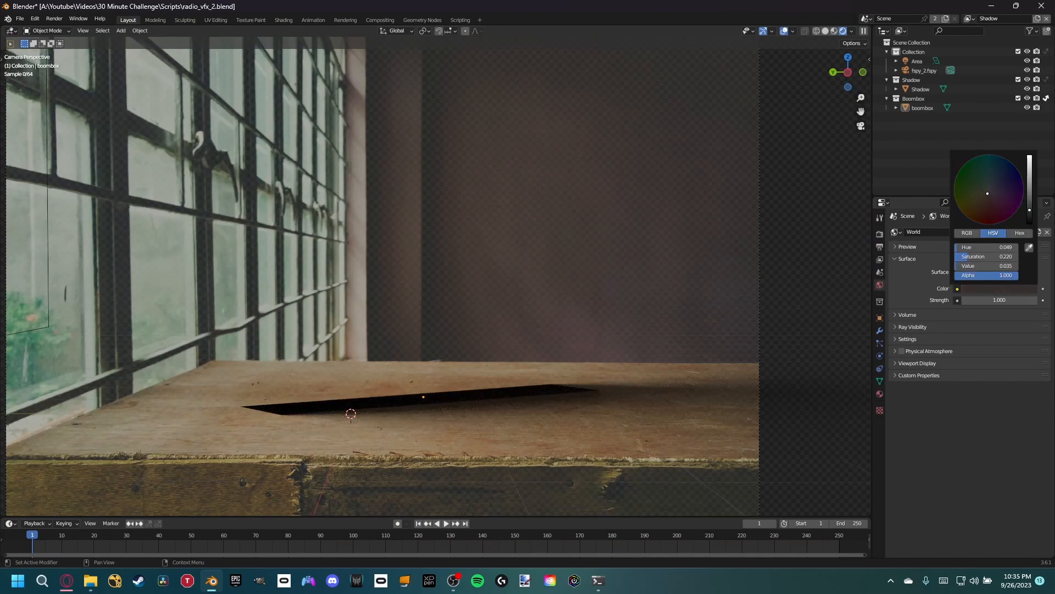
# - Turn off Indirect Only for the Boombox collection in the Shadow view layer
pyautogui.scroll(-2, 575, 243)
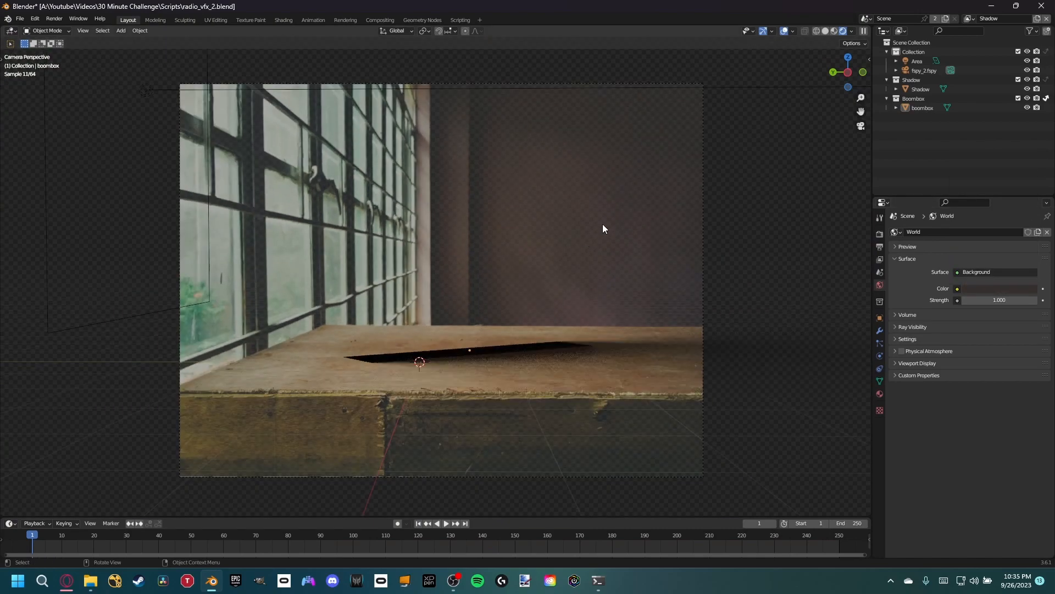
pyautogui.click(970, 19)
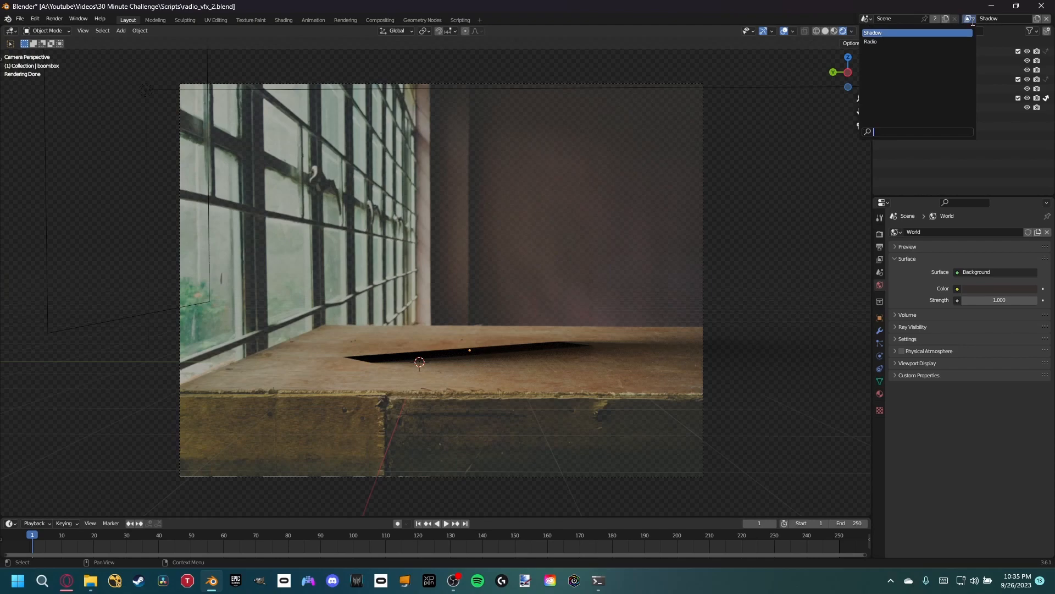
pyautogui.click(1047, 98)
# - Add an area light and move it along Y and Z to the upper right of the boombox
pyautogui.hotkey('shift', 'a')
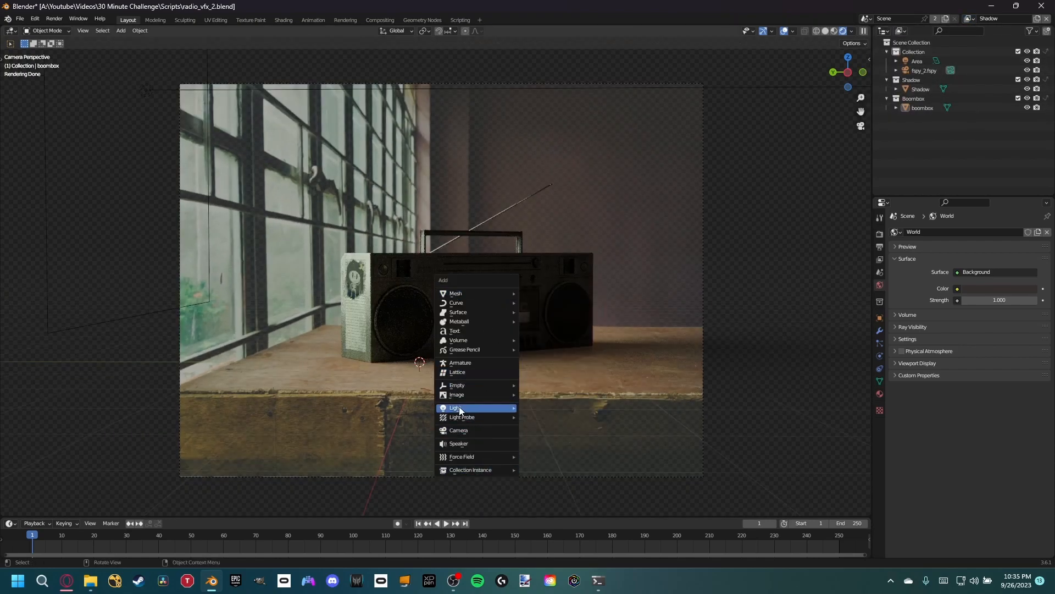
pyautogui.moveTo(496, 409)
pyautogui.click(541, 428)
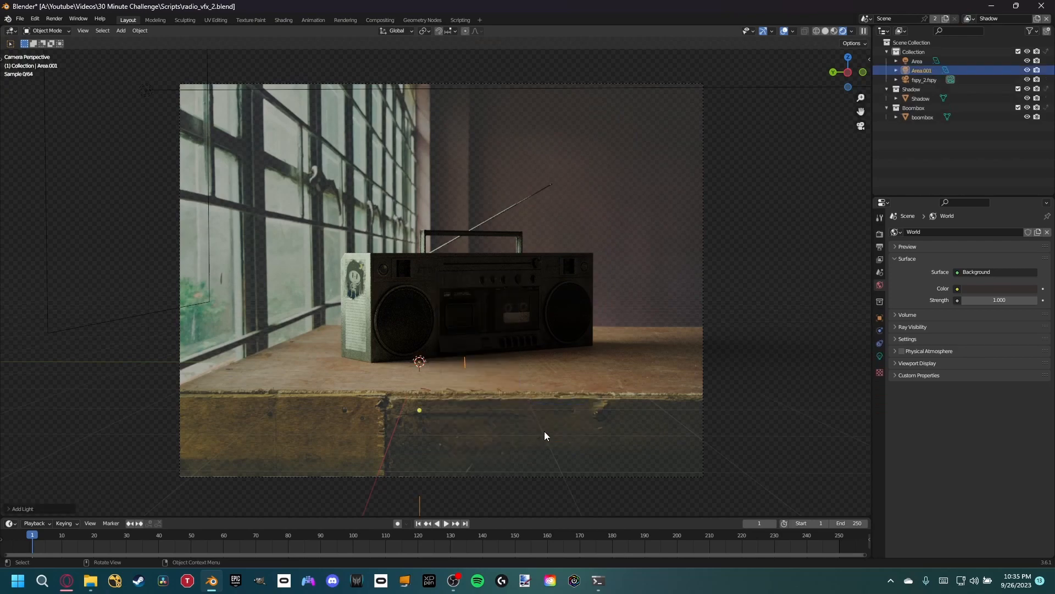
pyautogui.press('g')
pyautogui.press('y')
pyautogui.press('z')
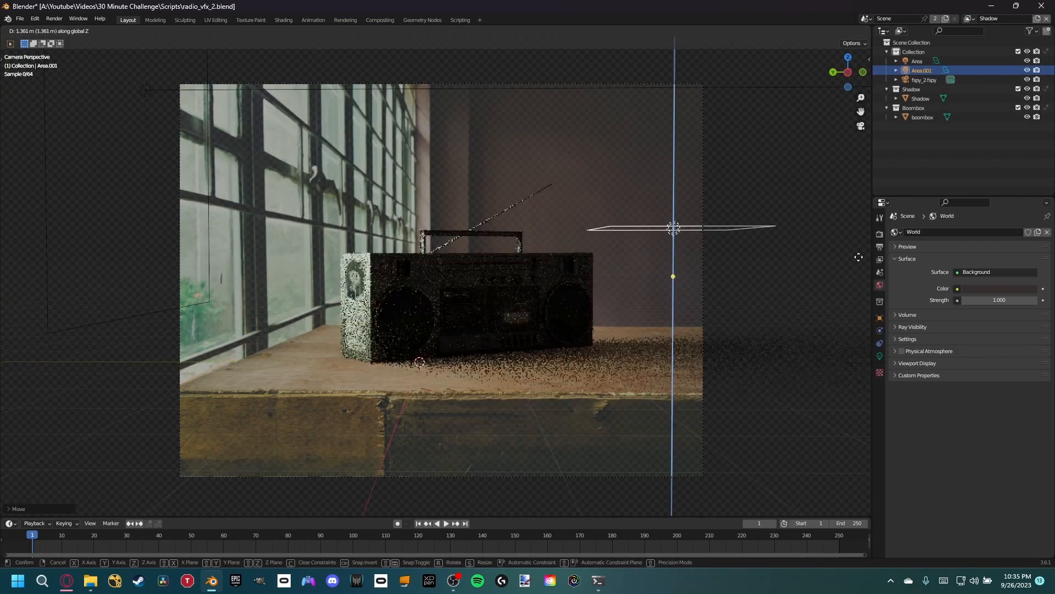
pyautogui.click(821, 170)
# - Rotate the new area light freely so that it points at the boombox's front
pyautogui.press('r')
pyautogui.press('r')
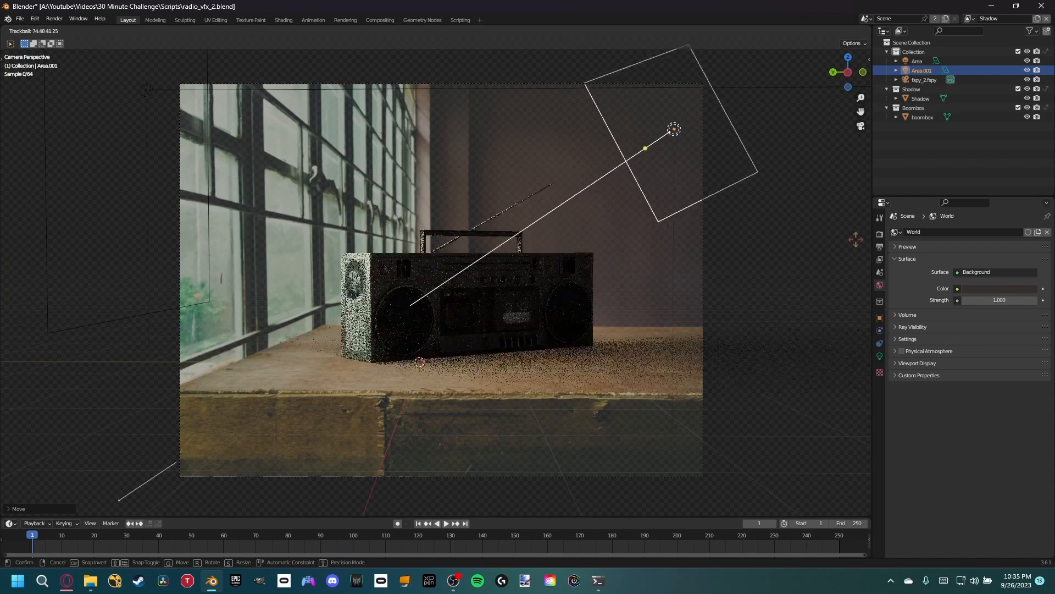
pyautogui.click(856, 239)
# - Set the new area light to about 190.9 W and 14.9 m in size, with a warm tint of hue 0.048 and saturation 0.260
pyautogui.click(880, 356)
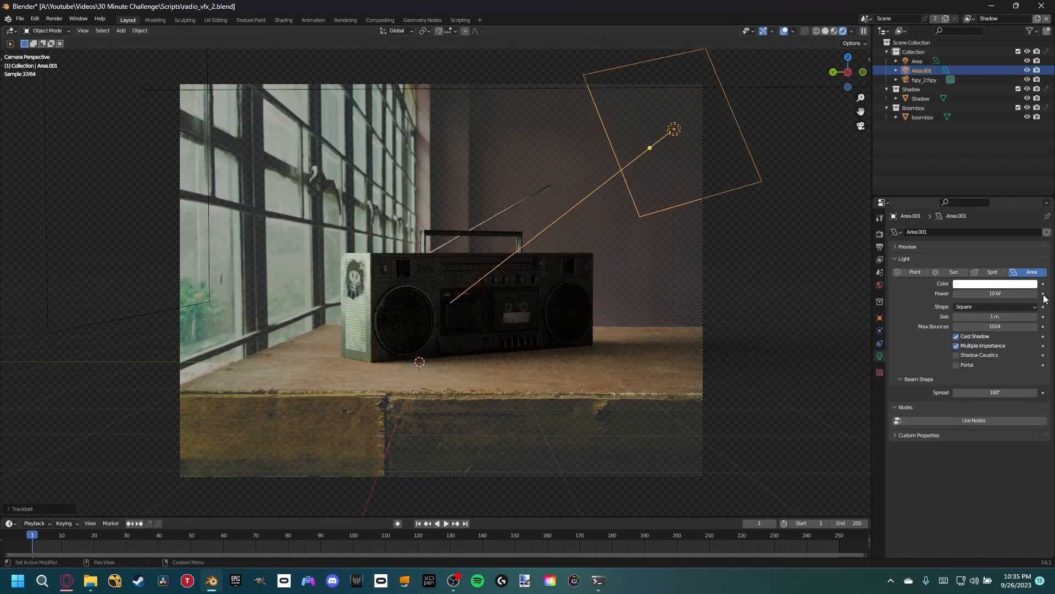
pyautogui.moveTo(1005, 294); pyautogui.dragTo(1007, 316)
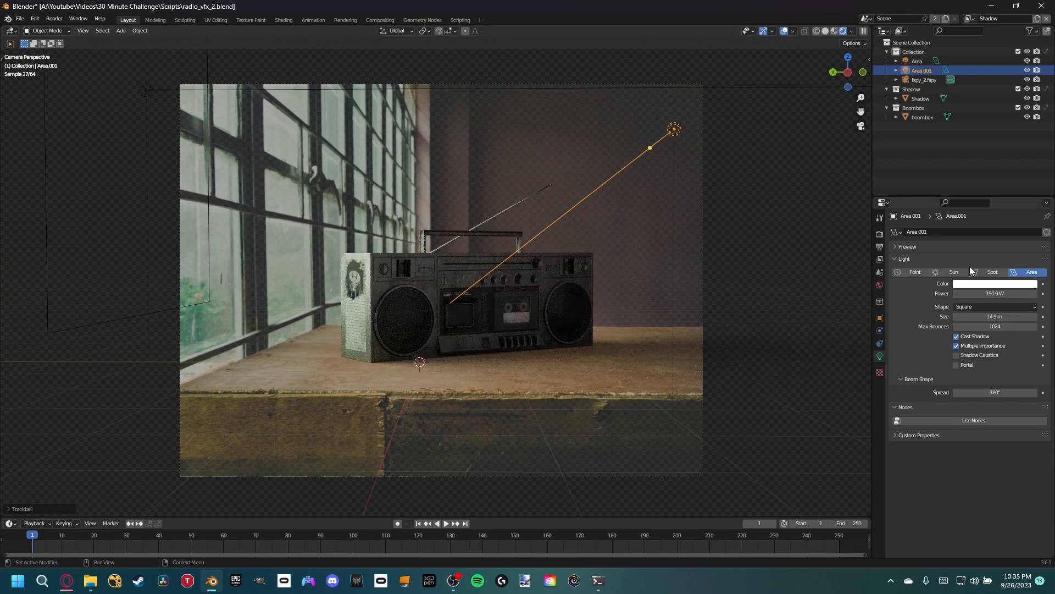
pyautogui.click(993, 285)
pyautogui.moveTo(991, 220); pyautogui.dragTo(989, 197)
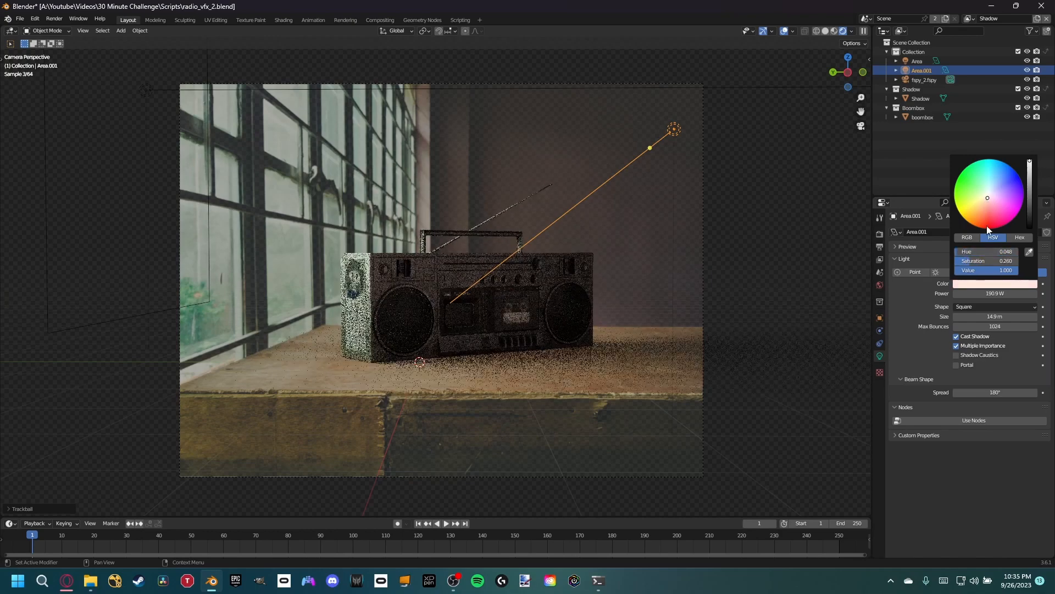
# - Increase the new area light's power to 496 W and its size to 24.1 m
pyautogui.moveTo(990, 293); pyautogui.dragTo(1023, 293)
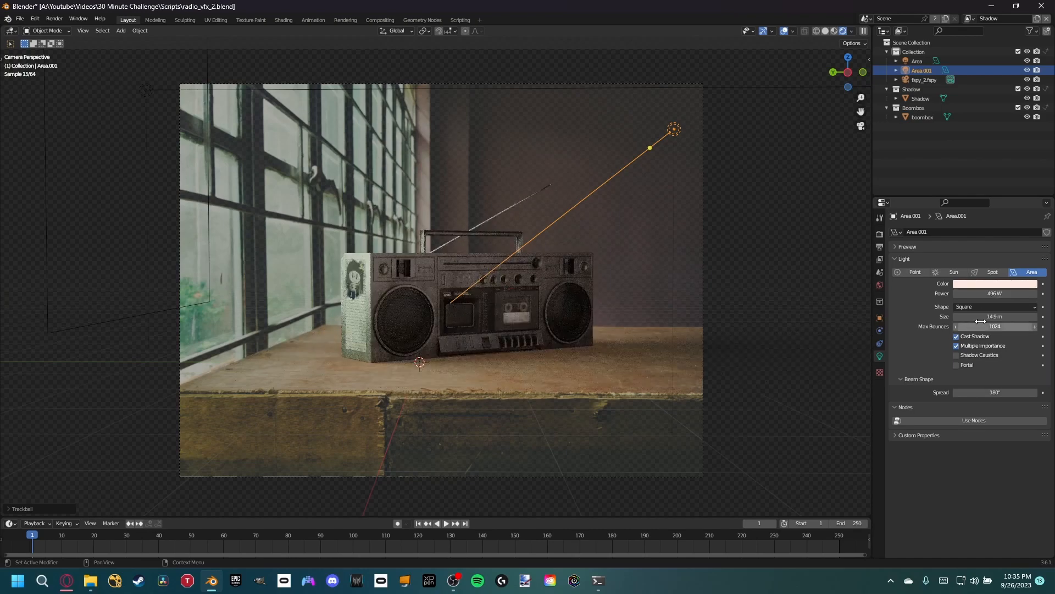
pyautogui.moveTo(994, 316); pyautogui.dragTo(1048, 316)
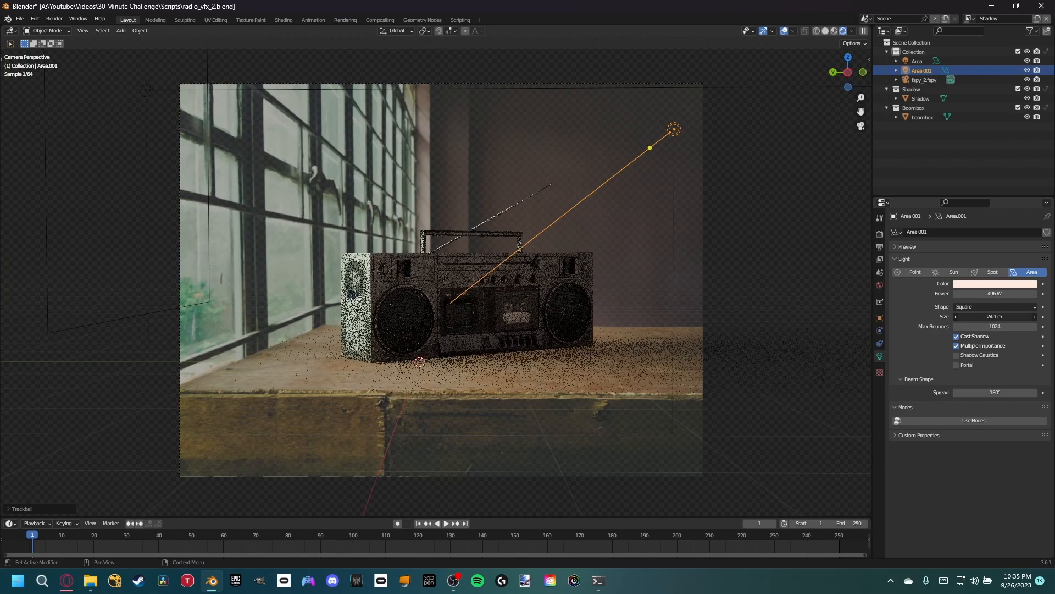
pyautogui.scroll(-1, 597, 265)
pyautogui.keyDown('shift'); pyautogui.moveTo(544, 341); pyautogui.dragTo(519, 270, button='middle'); pyautogui.keyUp('shift')
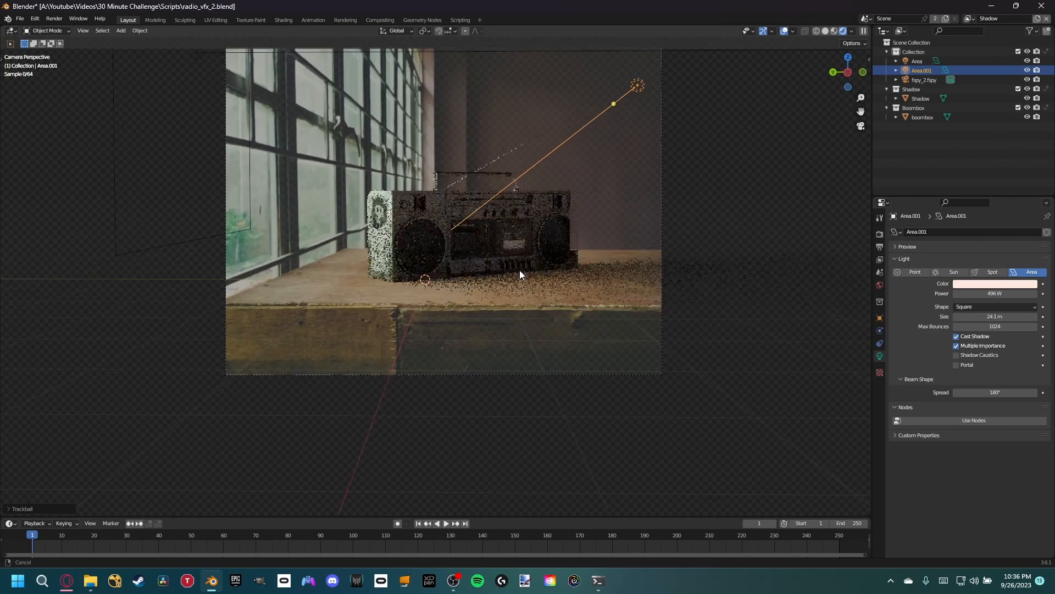
# - Examine the boombox lighting up close in the camera view and save the file
pyautogui.click(518, 292)
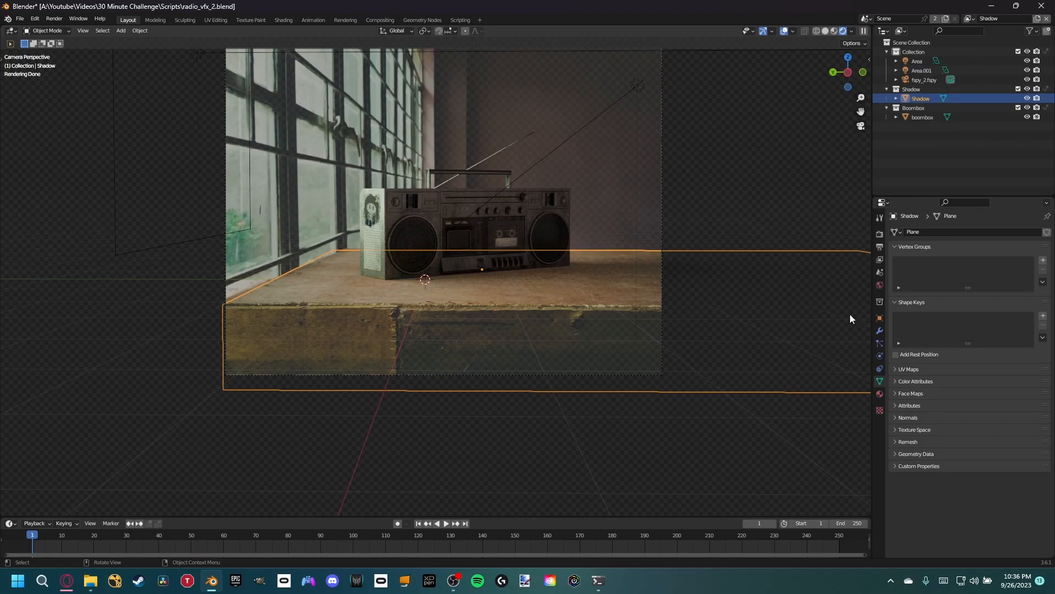
pyautogui.scroll(6, 539, 281)
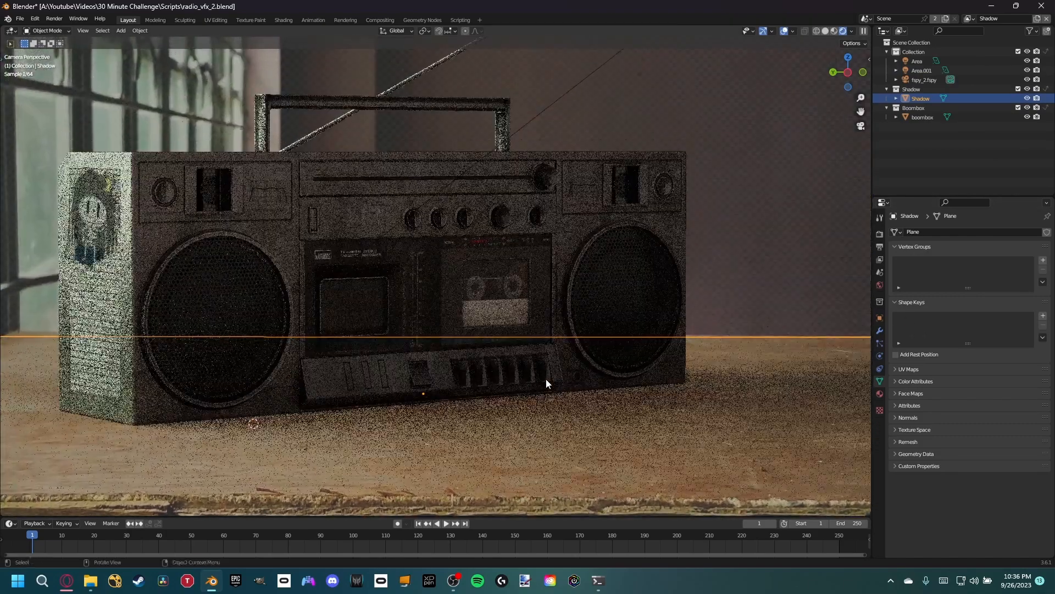
pyautogui.scroll(-6, 547, 377)
pyautogui.click(508, 169)
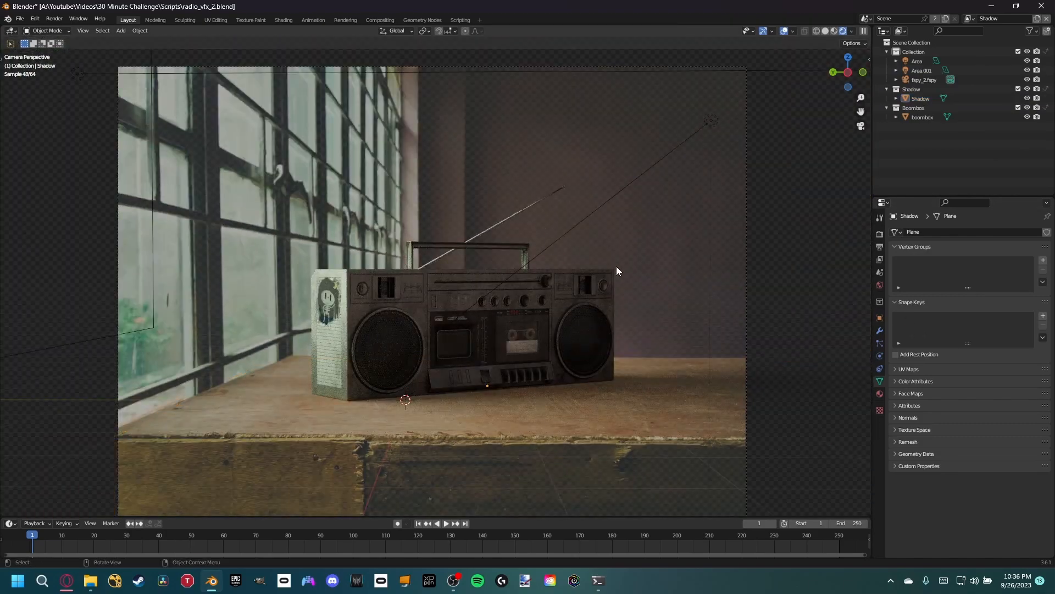
pyautogui.scroll(5, 615, 266)
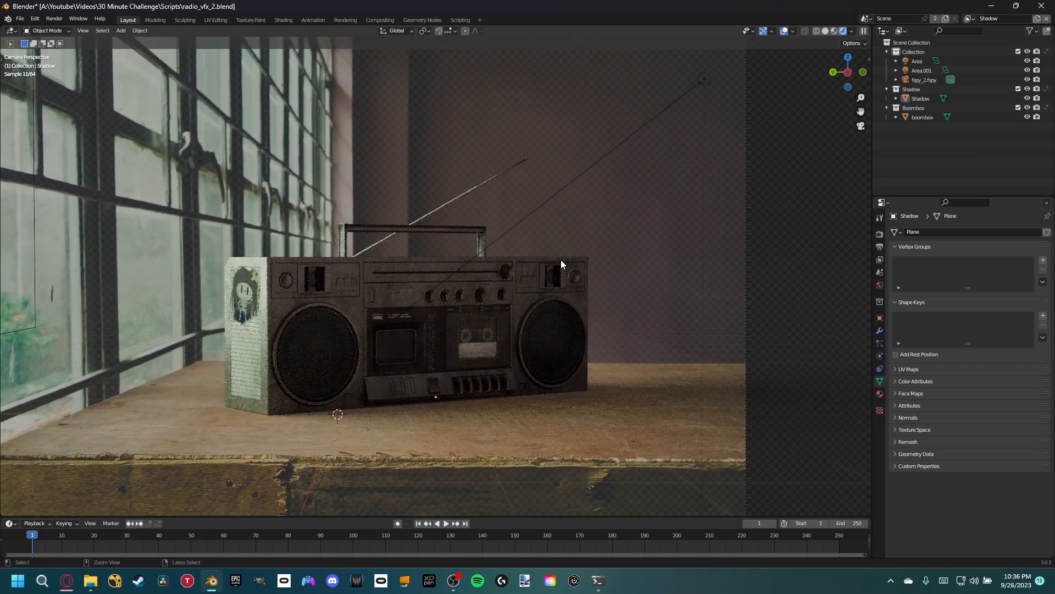
pyautogui.hotkey('ctrl', 's')
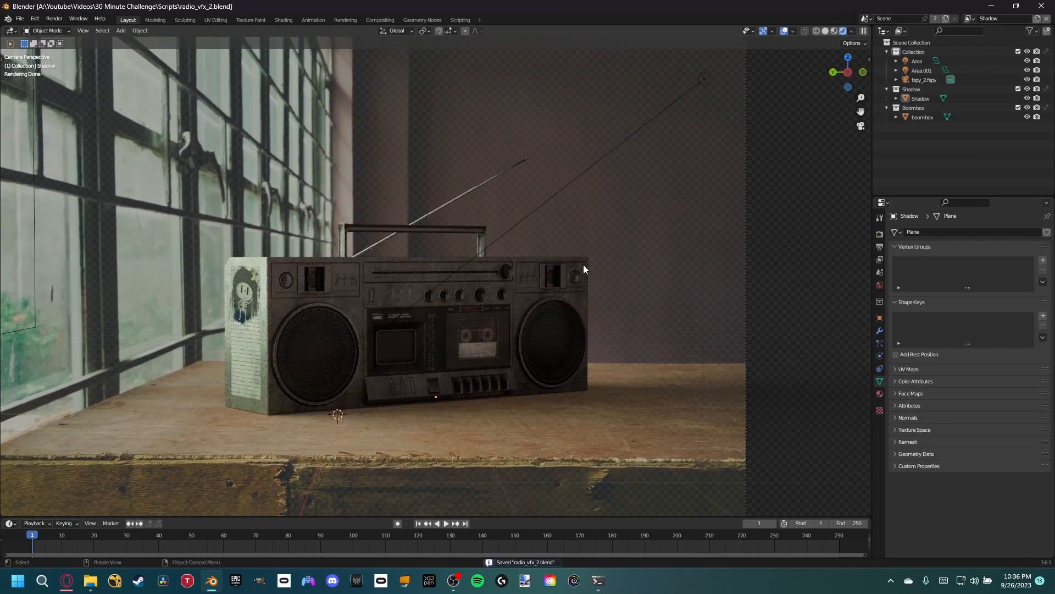
pyautogui.keyDown('shift'); pyautogui.moveTo(492, 195); pyautogui.dragTo(491, 214, button='middle'); pyautogui.keyUp('shift')
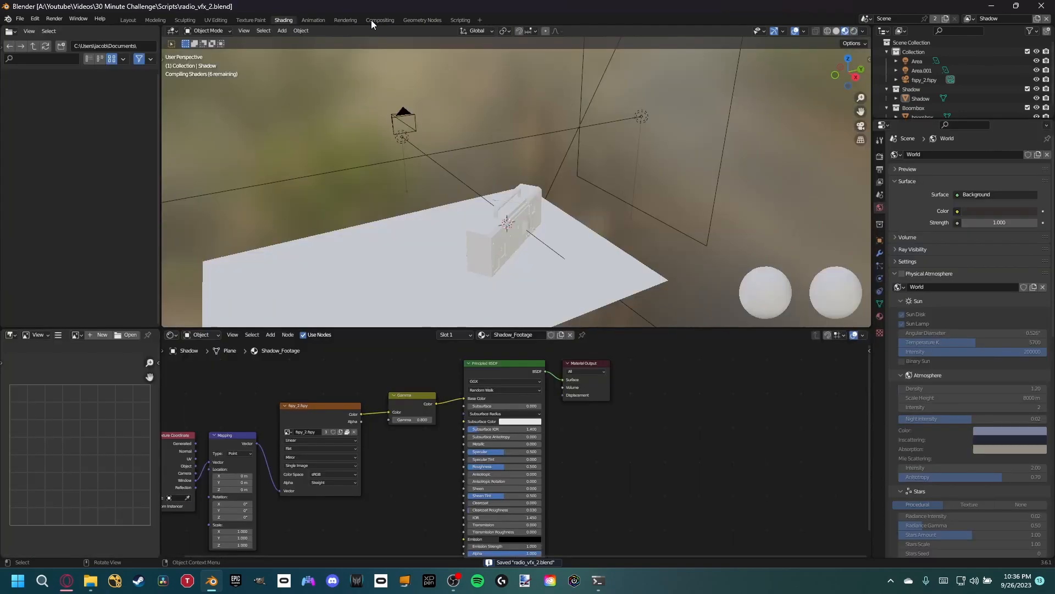
# - Rearrange the compositor nodes, moving the Shadow Render Layers and photo nodes and lowering the final Alpha Over node
pyautogui.click(371, 20)
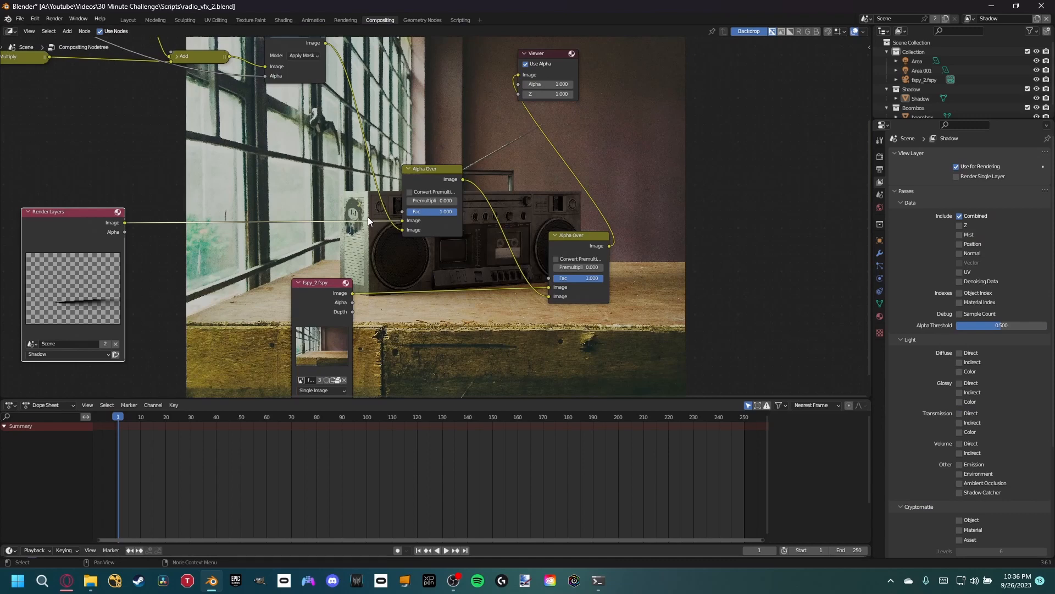
pyautogui.moveTo(368, 216); pyautogui.dragTo(458, 167, button='middle')
pyautogui.click(451, 207)
pyautogui.moveTo(408, 242); pyautogui.dragTo(376, 256)
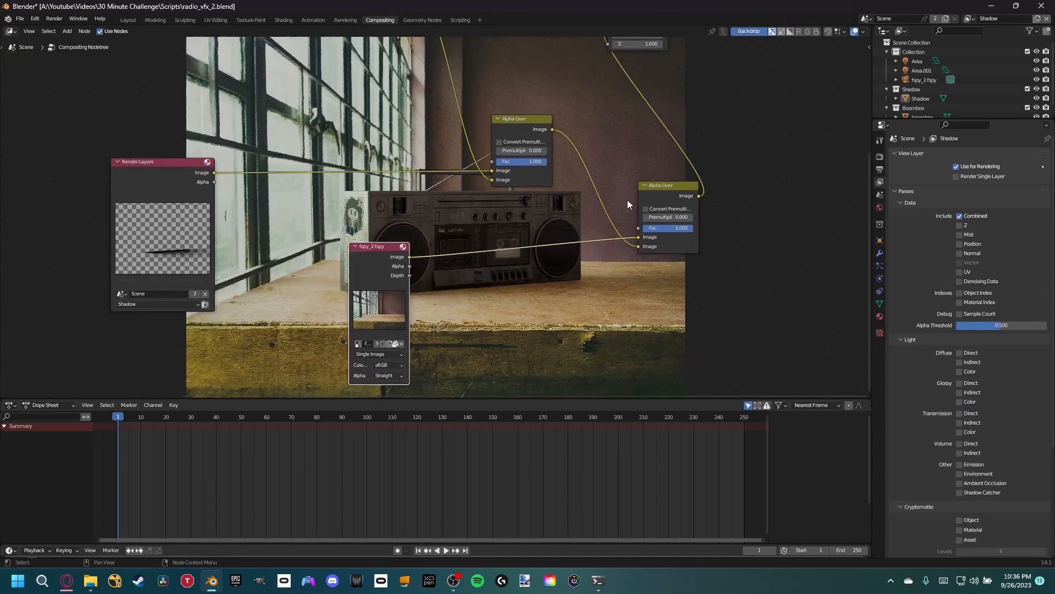
pyautogui.moveTo(657, 192); pyautogui.dragTo(654, 209)
pyautogui.moveTo(529, 199); pyautogui.dragTo(501, 239, button='middle')
pyautogui.moveTo(130, 229); pyautogui.dragTo(330, 149)
pyautogui.moveTo(374, 308); pyautogui.dragTo(255, 315, button='middle')
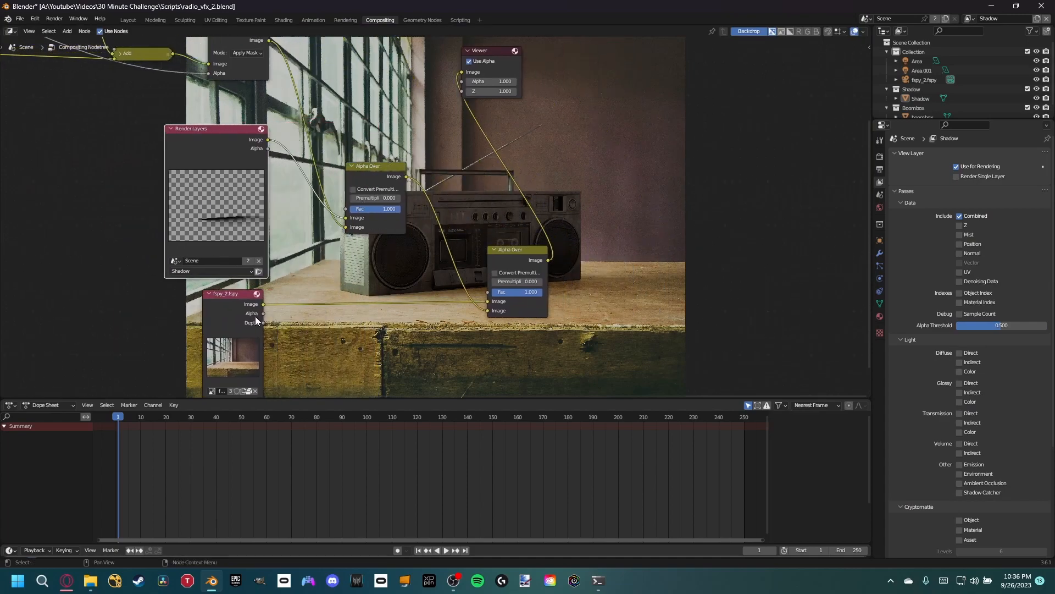
pyautogui.moveTo(341, 231); pyautogui.dragTo(309, 287, button='middle')
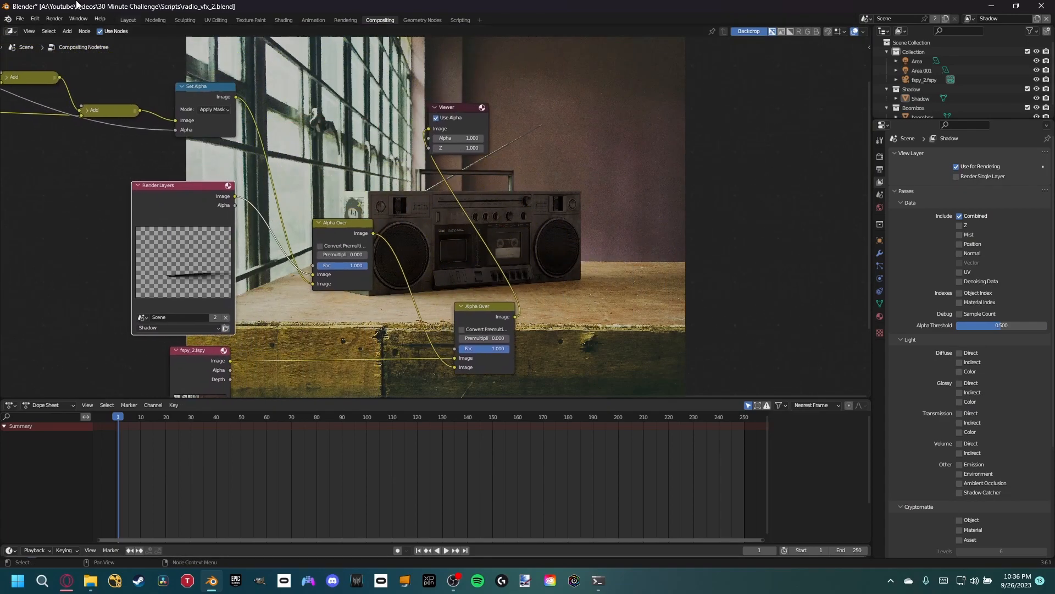
# - Render the image to check the Shadow and Radio view layers
pyautogui.click(54, 18)
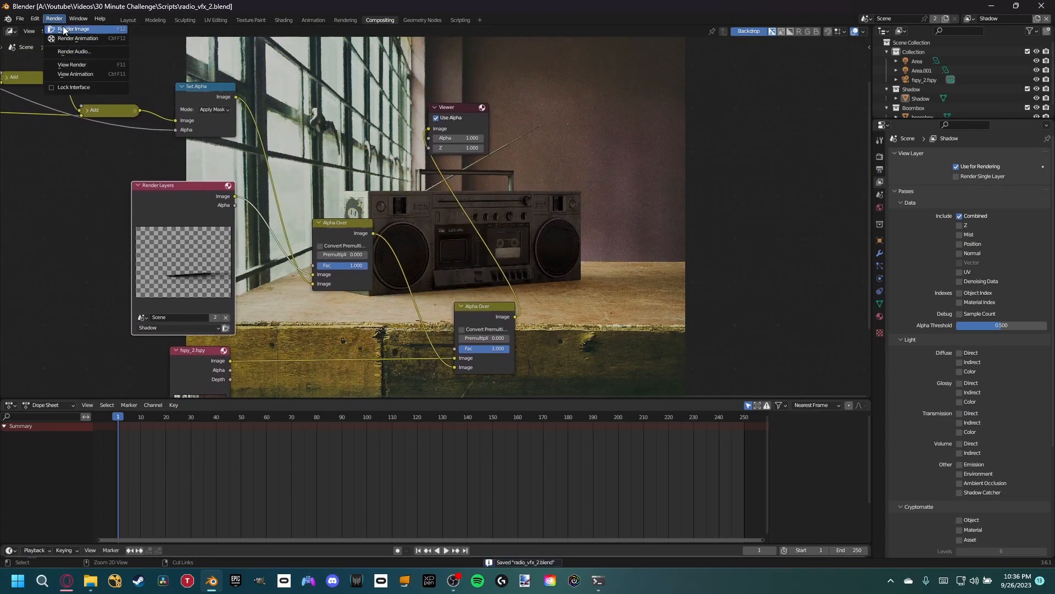
pyautogui.click(65, 28)
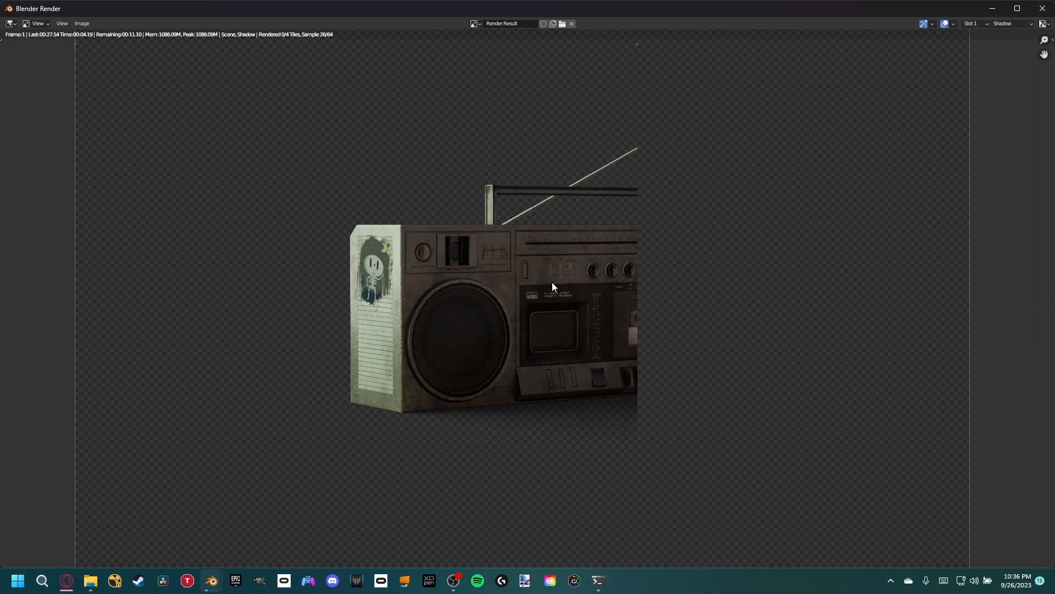
pyautogui.scroll(-1, 552, 282)
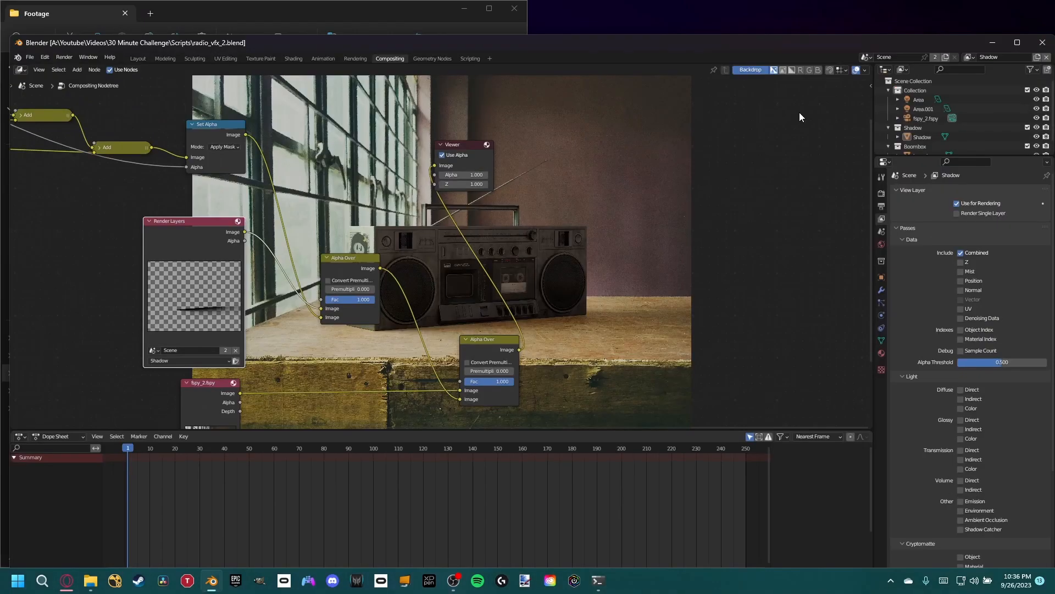
pyautogui.moveTo(612, 36); pyautogui.dragTo(681, 3)
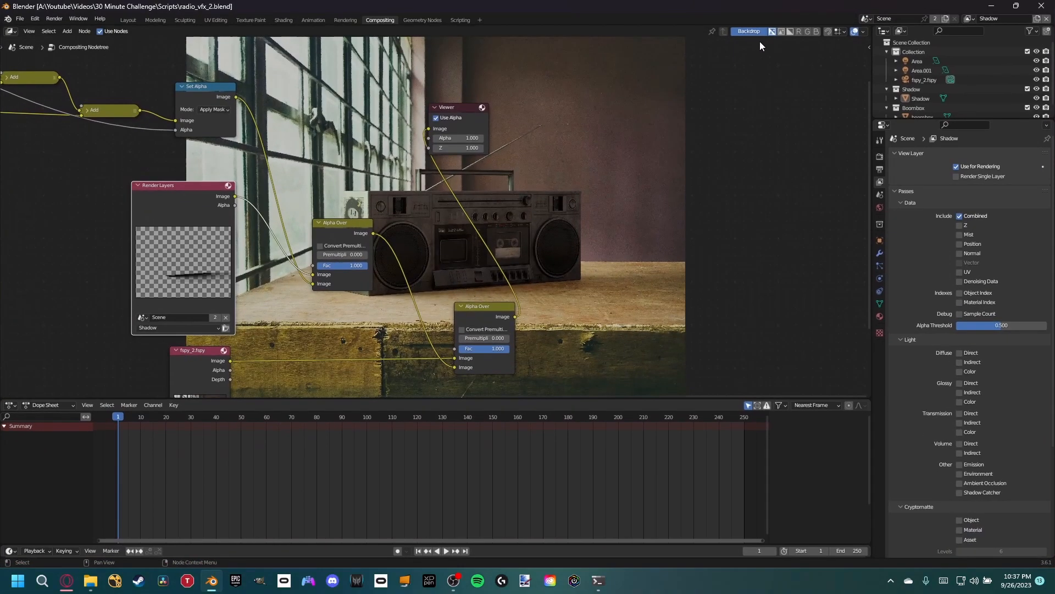
# - Set the Boombox collection to Indirect Only in the Shadow view layer and switch to the Radio view layer
pyautogui.click(128, 20)
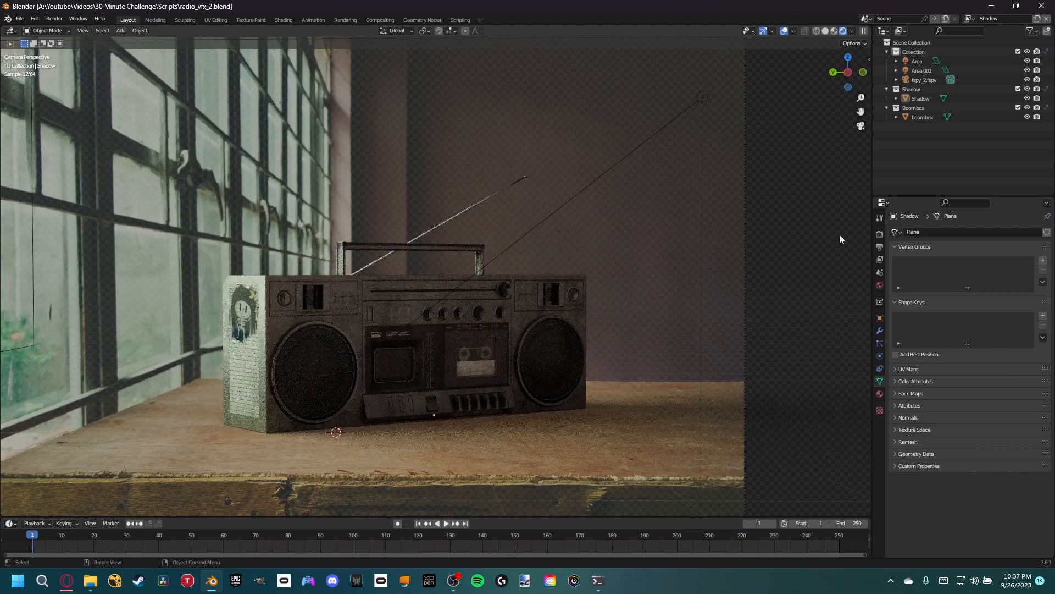
pyautogui.click(1047, 107)
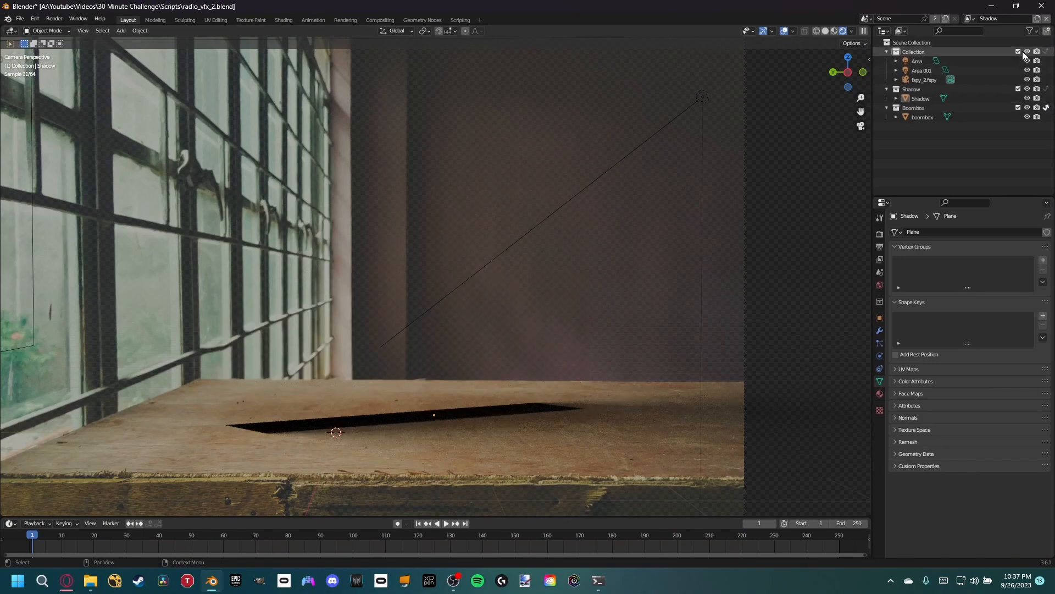
pyautogui.click(969, 18)
pyautogui.click(927, 42)
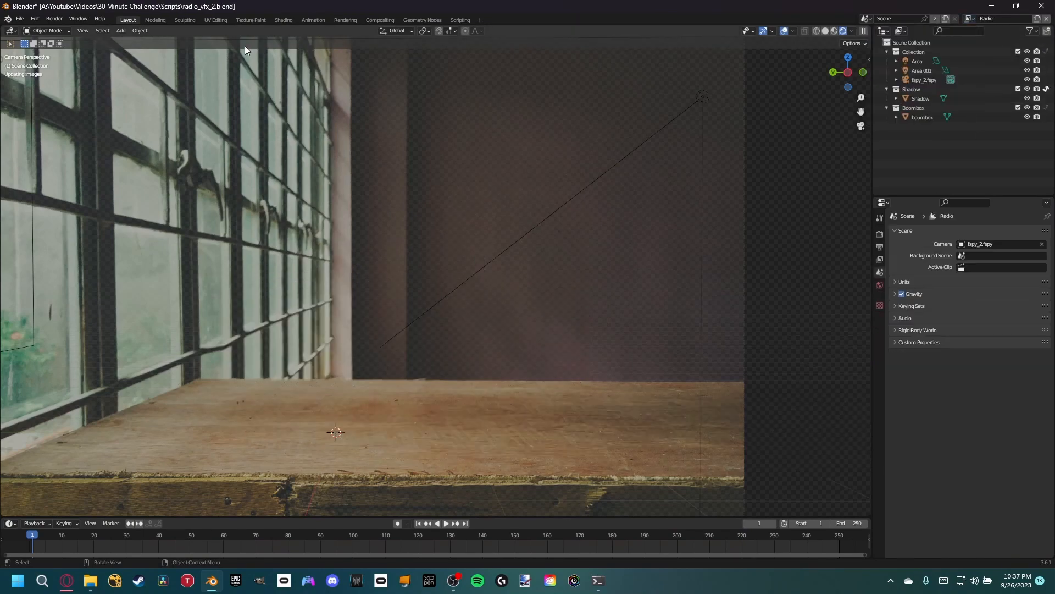
# - Render both view layers again, inspect the boombox result and close the render window
pyautogui.click(55, 20)
pyautogui.click(70, 32)
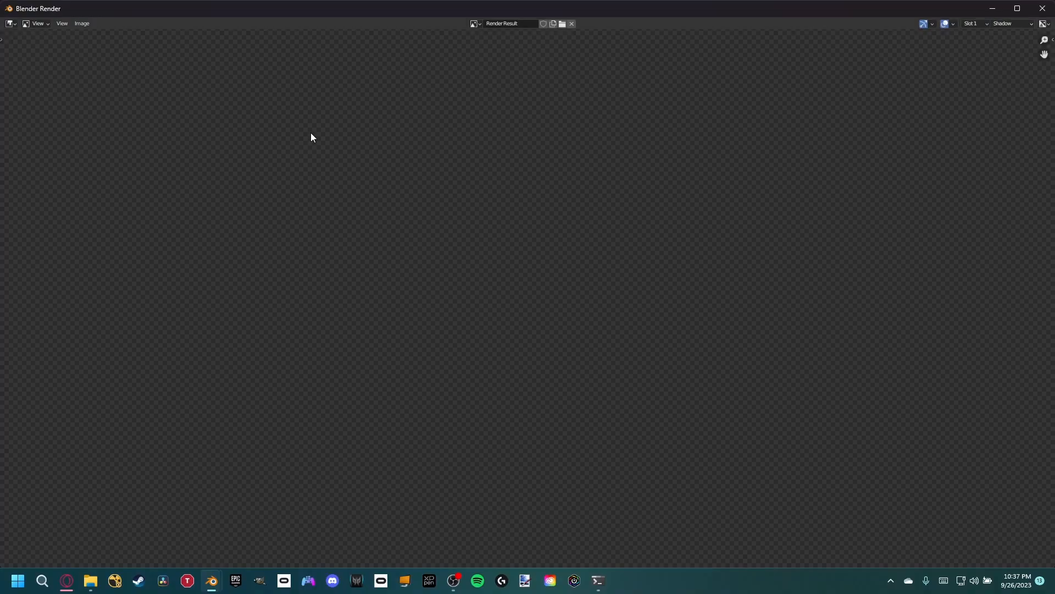
pyautogui.scroll(-3, 447, 156)
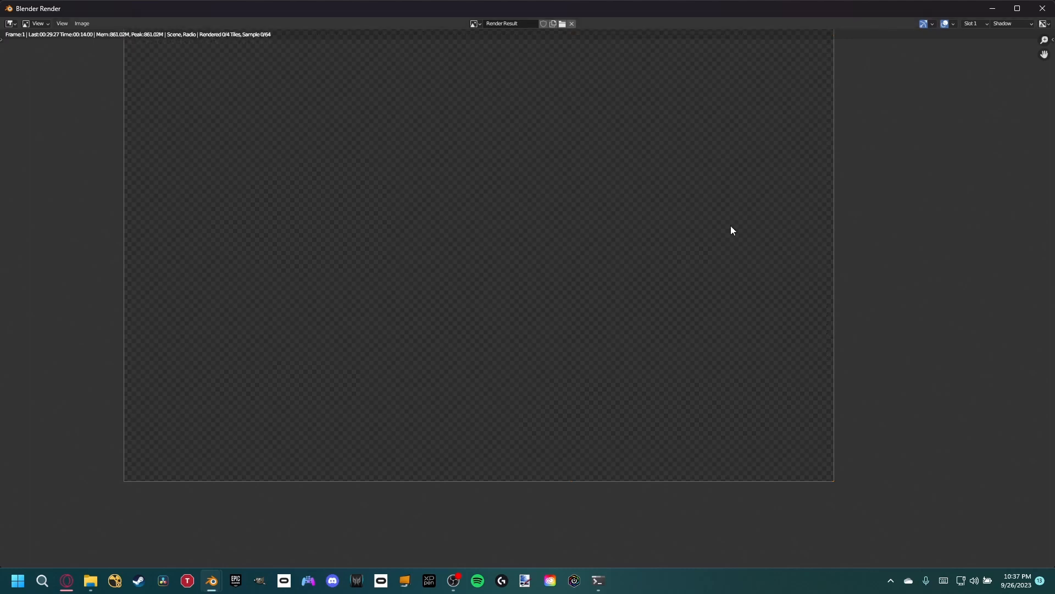
pyautogui.scroll(-1, 740, 223)
pyautogui.scroll(1, 740, 224)
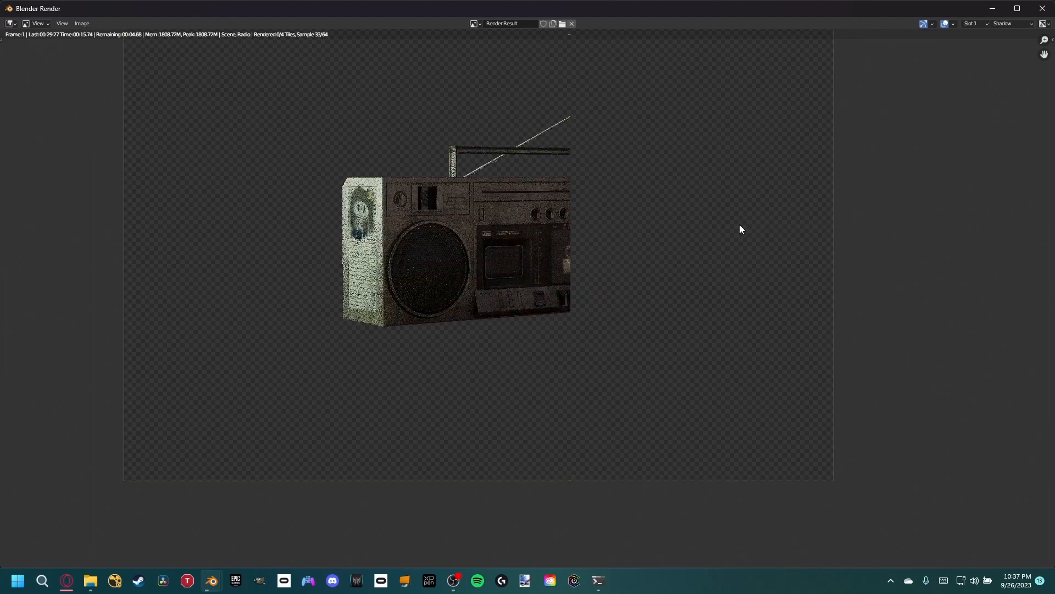
pyautogui.moveTo(740, 225); pyautogui.dragTo(681, 295, button='middle')
pyautogui.scroll(-1, 715, 295)
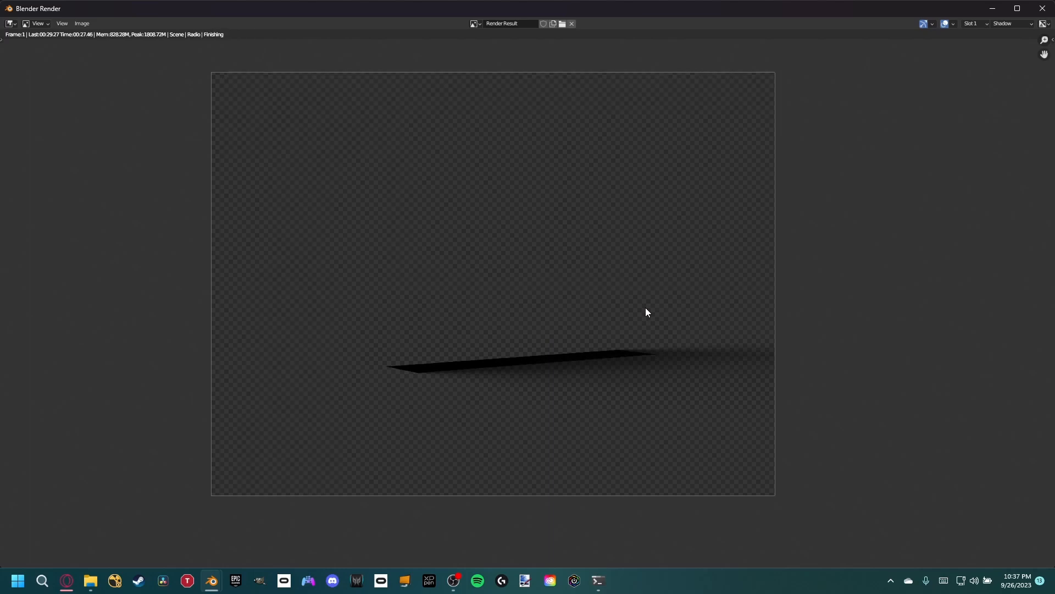
pyautogui.click(1043, 8)
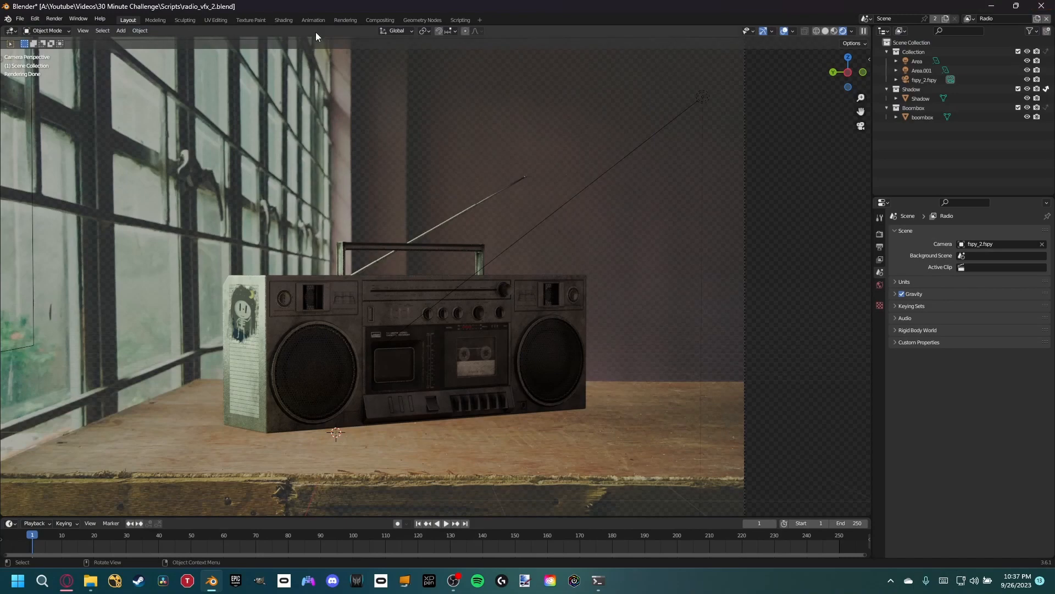
# - Preview the combined boombox-and-shadow Alpha Over output and the final composite over the photo in the compositor
pyautogui.click(380, 20)
pyautogui.moveTo(245, 177); pyautogui.dragTo(238, 156, button='middle')
pyautogui.keyDown('ctrl'); pyautogui.keyDown('shift'); pyautogui.click(249, 134); pyautogui.keyUp('shift'); pyautogui.keyUp('ctrl')
pyautogui.keyDown('ctrl'); pyautogui.keyDown('shift'); pyautogui.click(353, 186); pyautogui.keyUp('shift'); pyautogui.keyUp('ctrl')
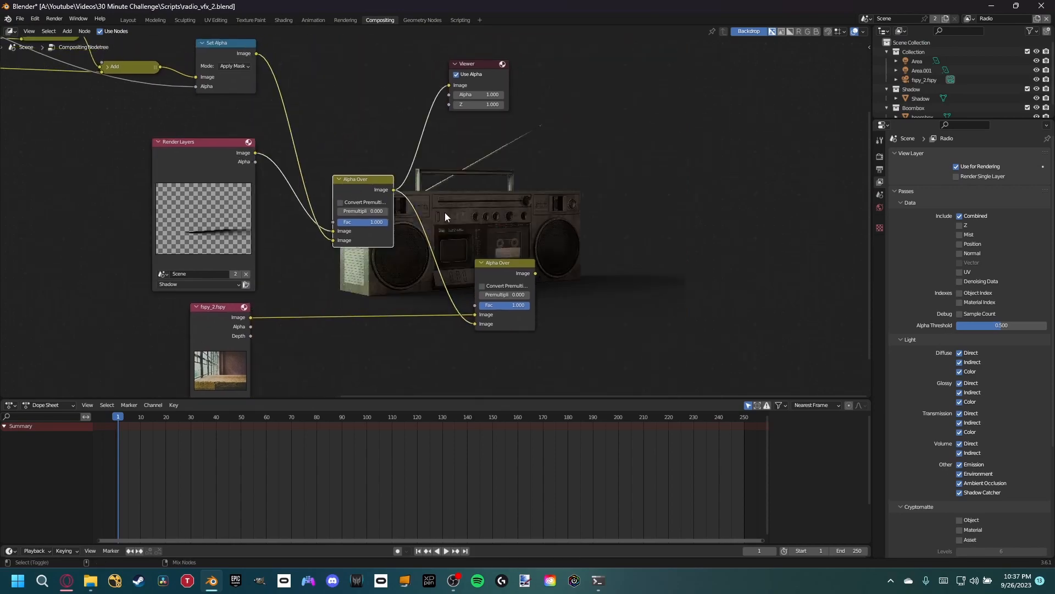
pyautogui.keyDown('ctrl'); pyautogui.keyDown('shift'); pyautogui.click(508, 265); pyautogui.keyUp('shift'); pyautogui.keyUp('ctrl')
# - Make room beside the Shadow Render Layers node and insert a Color Balance node between it and the Alpha Over
pyautogui.moveTo(254, 200); pyautogui.dragTo(377, 215, button='middle')
pyautogui.moveTo(325, 186); pyautogui.dragTo(77, 225)
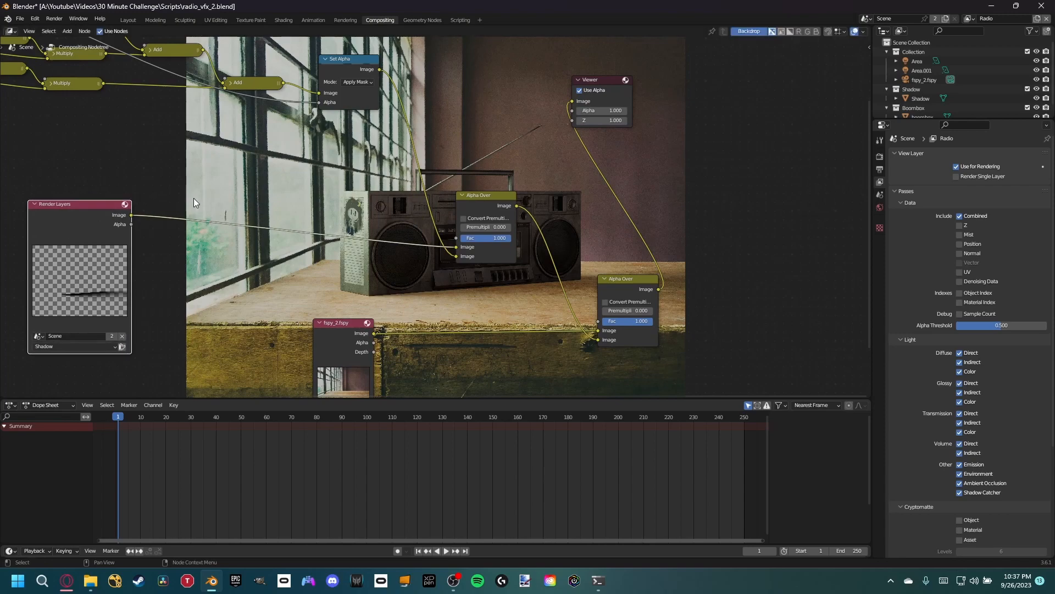
pyautogui.moveTo(194, 198); pyautogui.dragTo(258, 184, button='middle')
pyautogui.hotkey('shift', 'a')
pyautogui.write('colo')
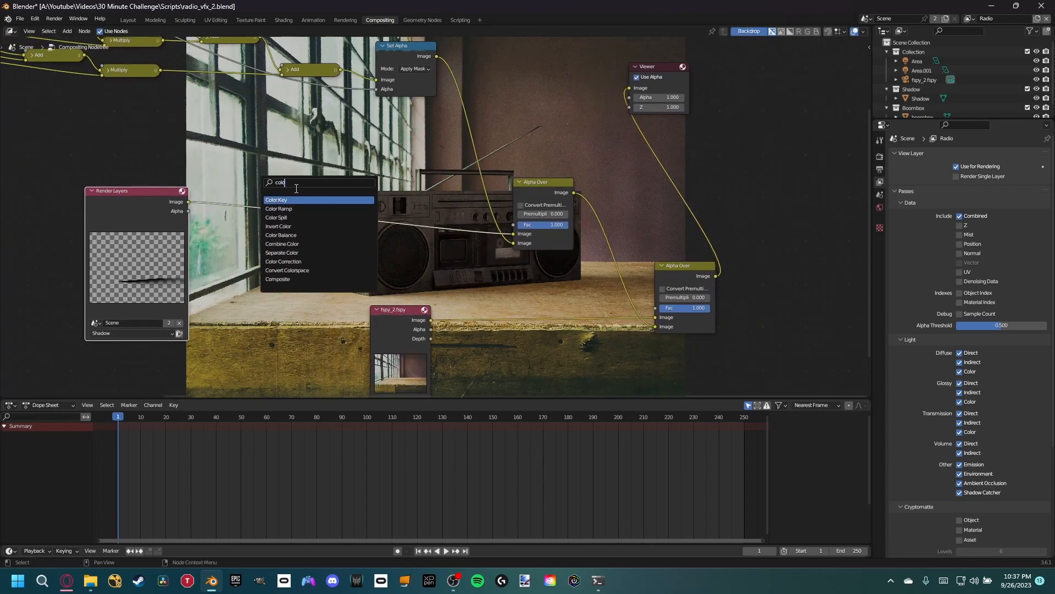
pyautogui.click(281, 235)
pyautogui.click(457, 220)
# - Lower the Color Balance node's gamma and gain to near black and its lift to dark gray while previewing its output
pyautogui.moveTo(456, 220); pyautogui.dragTo(401, 229)
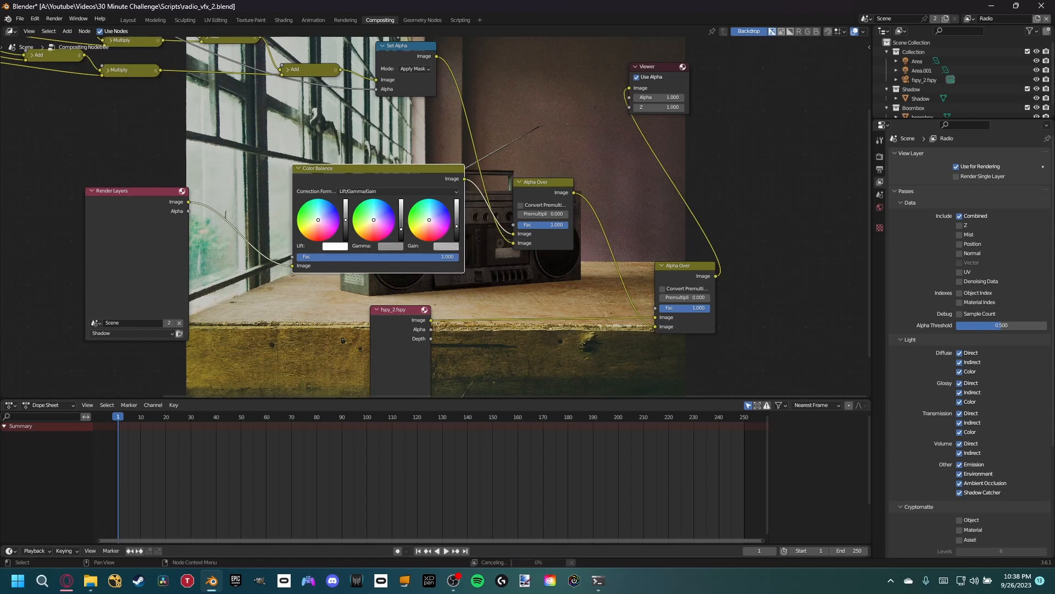
pyautogui.click(335, 246)
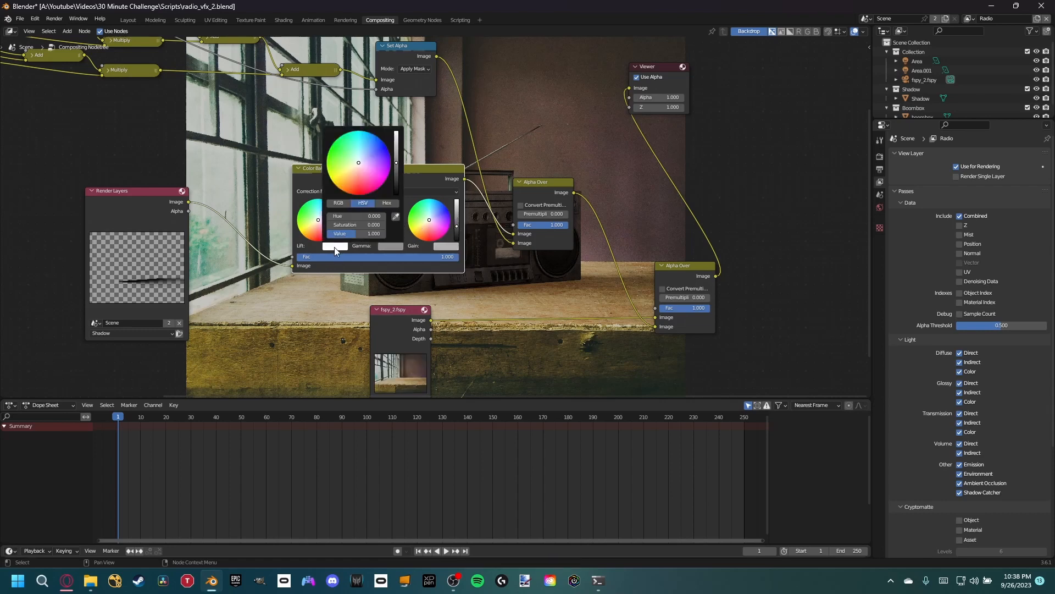
pyautogui.write('1.01')
pyautogui.press('Return')
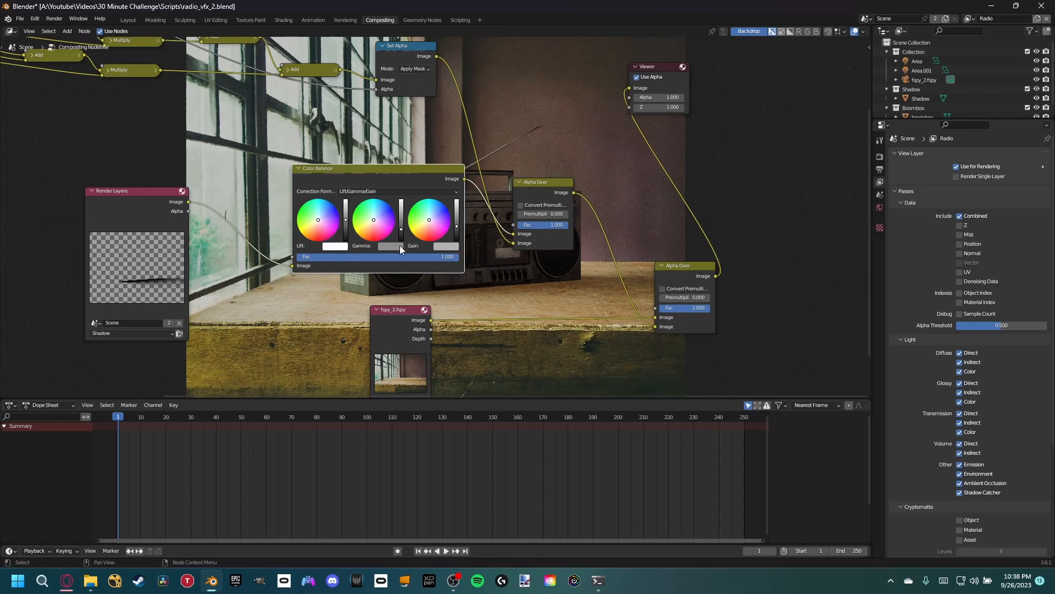
pyautogui.moveTo(402, 232); pyautogui.dragTo(457, 236)
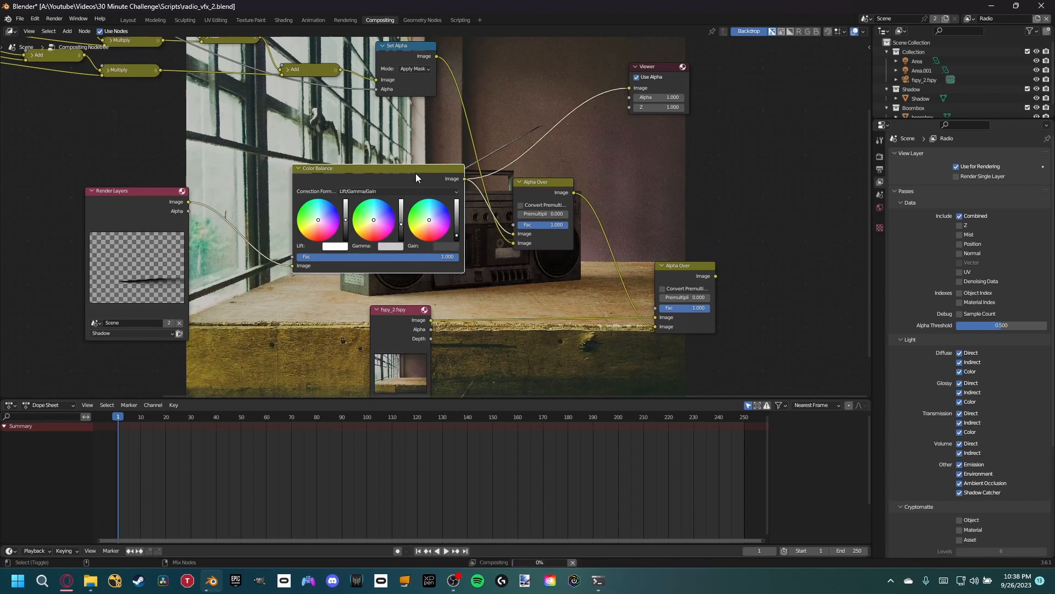
pyautogui.keyDown('ctrl'); pyautogui.keyDown('shift'); pyautogui.click(418, 200); pyautogui.keyUp('shift'); pyautogui.keyUp('ctrl')
pyautogui.moveTo(457, 236); pyautogui.dragTo(401, 238)
pyautogui.moveTo(345, 219); pyautogui.dragTo(346, 231)
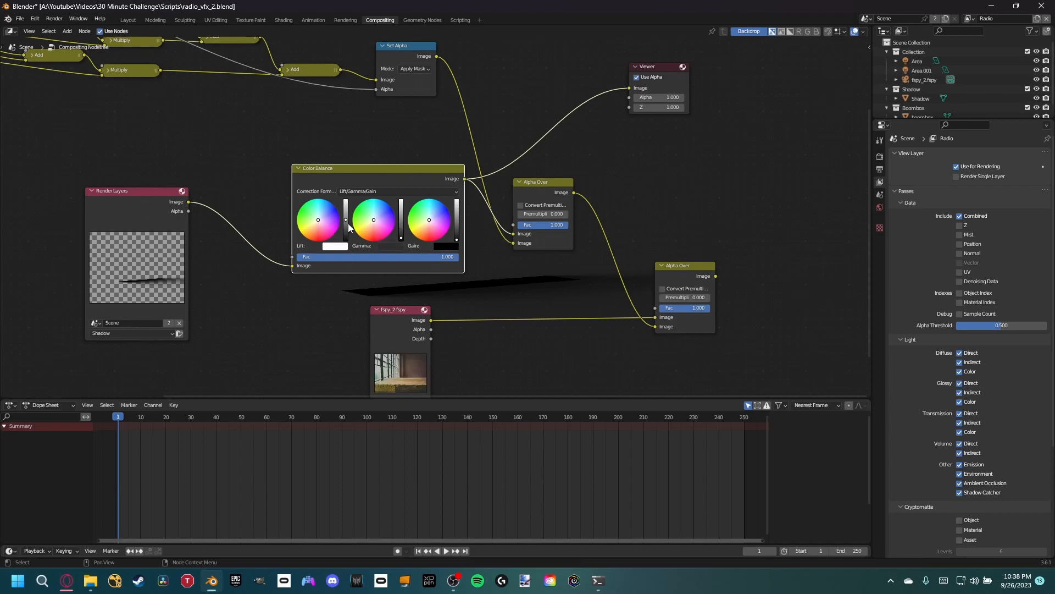
# - Compare the raw Shadow render layer with the Color Balance output in the viewer
pyautogui.keyDown('ctrl'); pyautogui.keyDown('shift'); pyautogui.click(167, 213); pyautogui.keyUp('shift'); pyautogui.keyUp('ctrl')
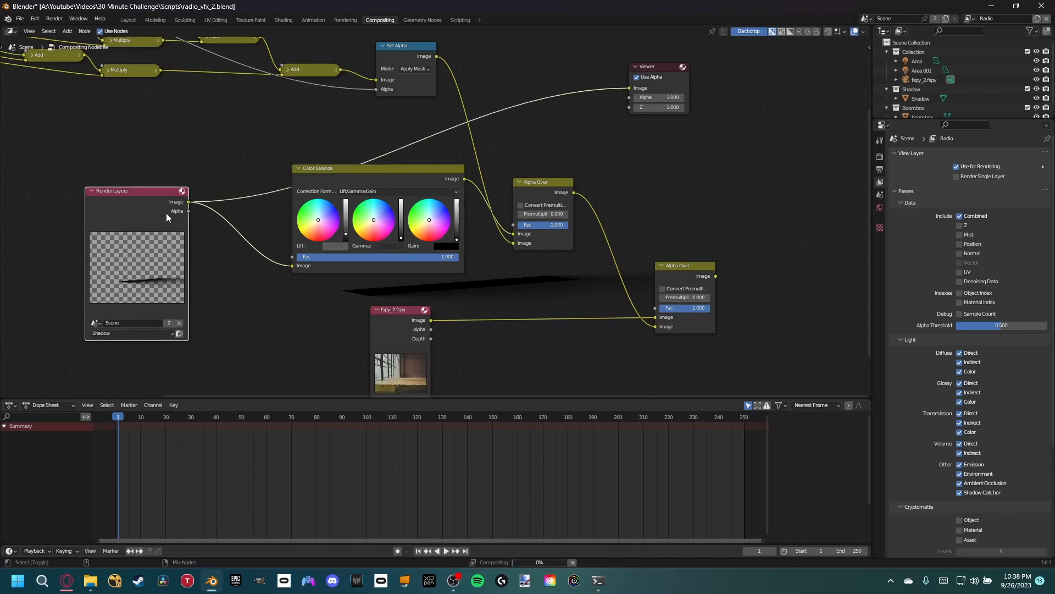
pyautogui.moveTo(211, 217); pyautogui.dragTo(181, 226, button='middle')
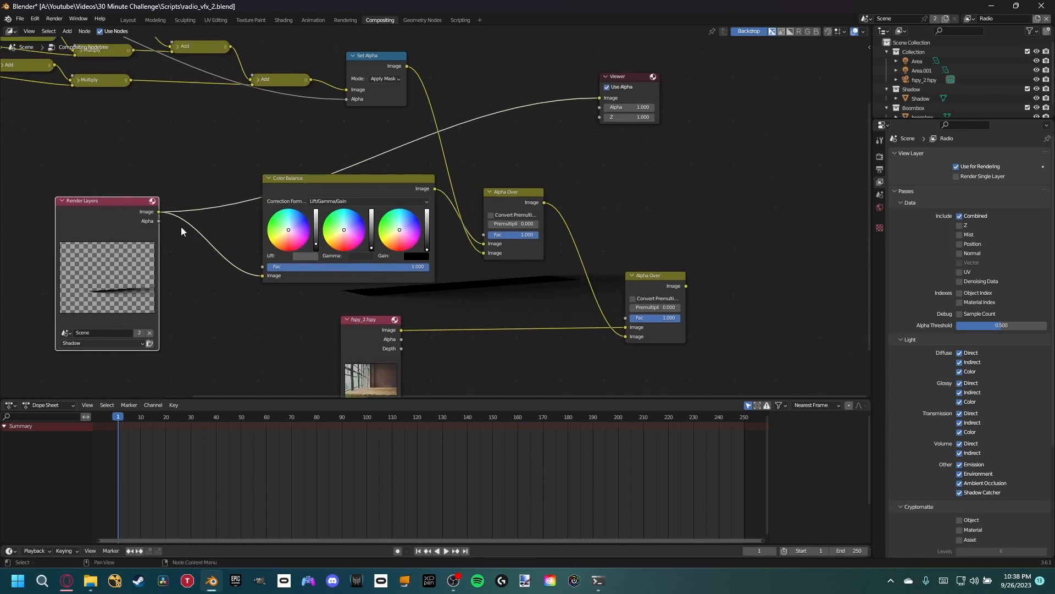
pyautogui.keyDown('ctrl'); pyautogui.keyDown('shift'); pyautogui.click(420, 182); pyautogui.keyUp('shift'); pyautogui.keyUp('ctrl')
pyautogui.moveTo(492, 206); pyautogui.dragTo(415, 203, button='middle')
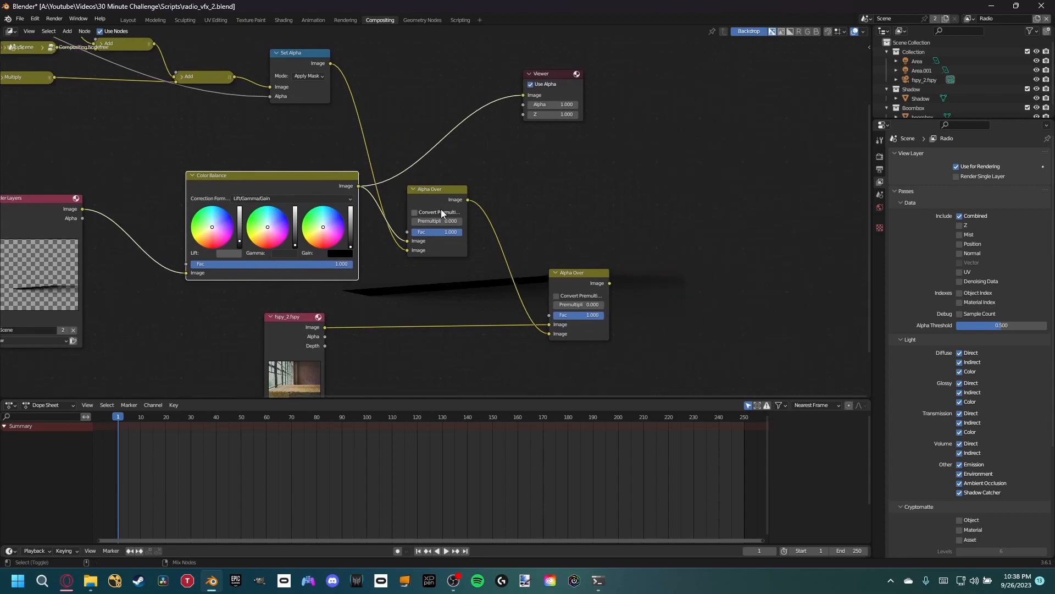
pyautogui.press('n')
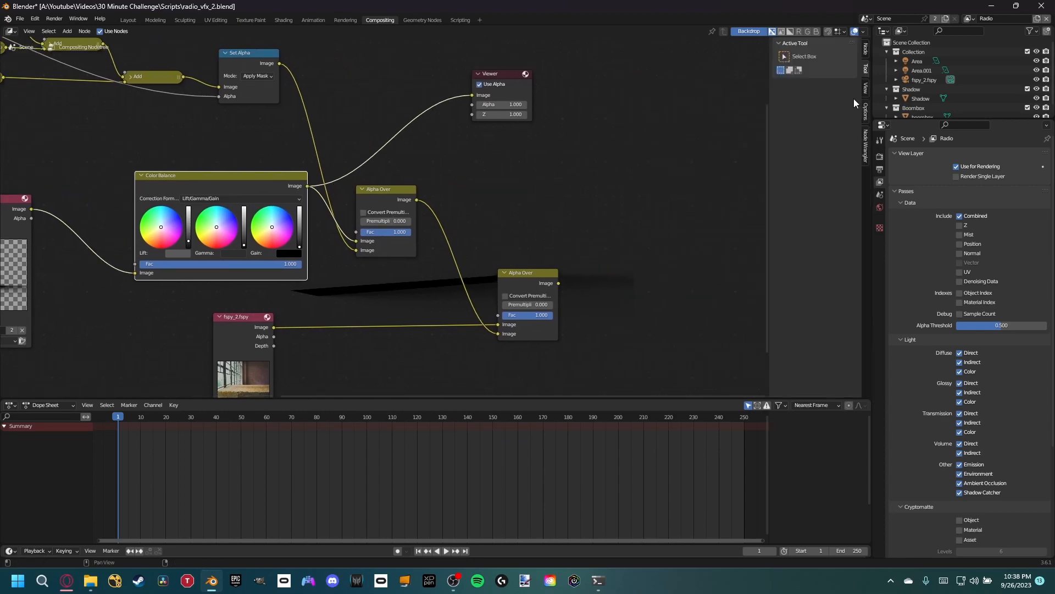
pyautogui.click(866, 88)
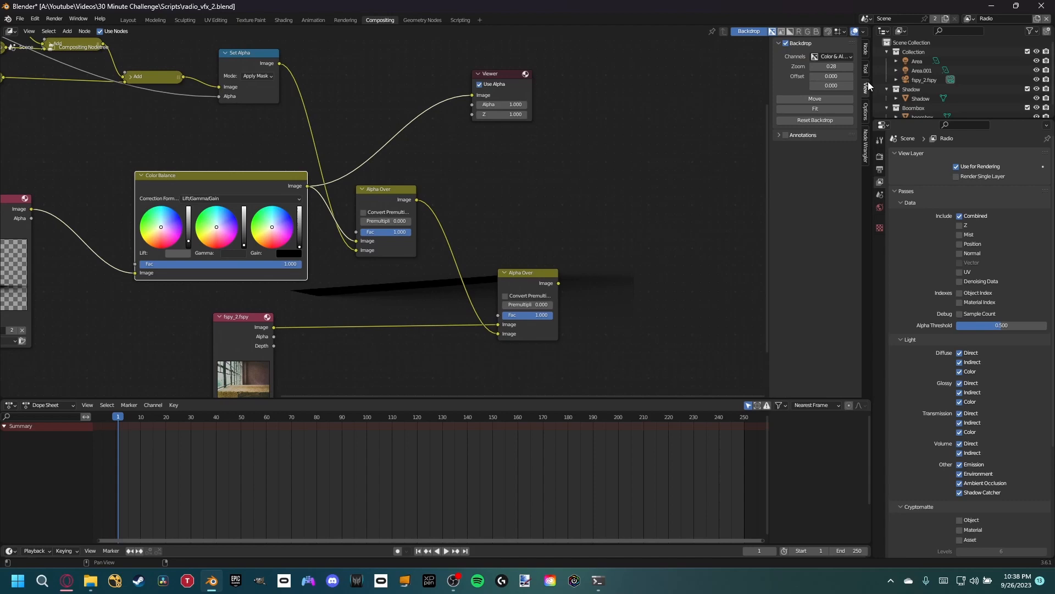
pyautogui.click(866, 51)
pyautogui.click(866, 110)
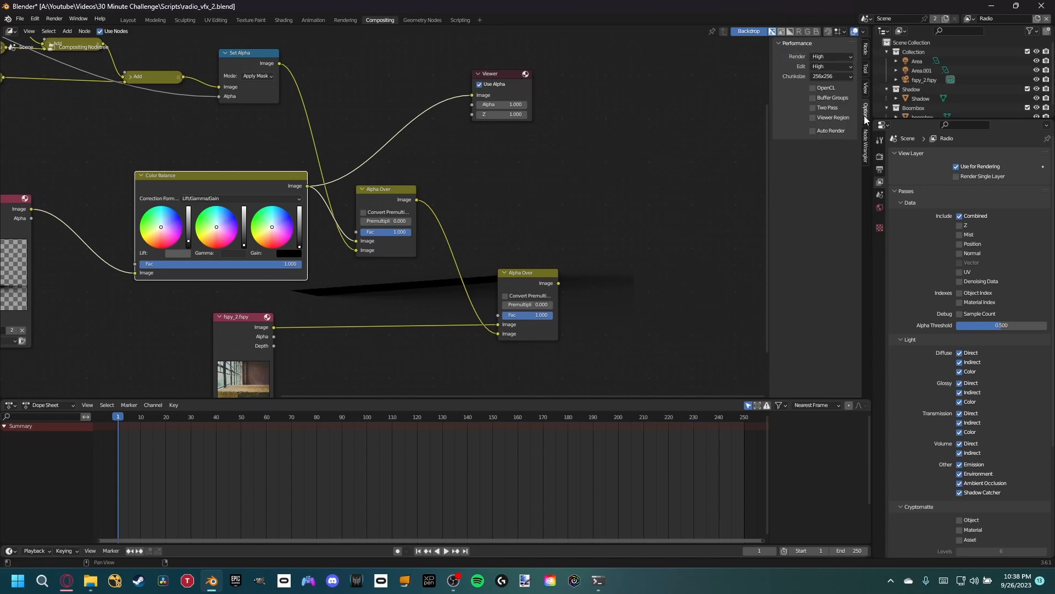
pyautogui.press('n')
# - Try tinting the Color Balance node's lift, gamma and gain toward magenta and preview the boombox-and-shadow Alpha Over output
pyautogui.moveTo(364, 296); pyautogui.dragTo(488, 281, button='middle')
pyautogui.moveTo(476, 228); pyautogui.dragTo(476, 224)
pyautogui.moveTo(336, 213); pyautogui.dragTo(397, 233)
pyautogui.moveTo(446, 211); pyautogui.dragTo(458, 230)
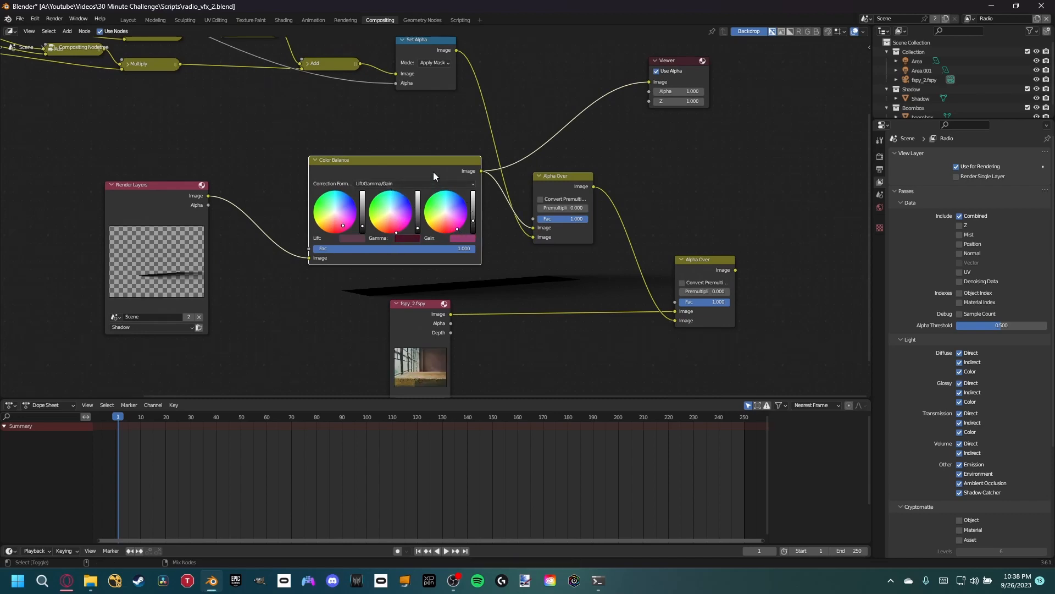
pyautogui.keyDown('ctrl'); pyautogui.keyDown('shift'); pyautogui.click(556, 175); pyautogui.keyUp('shift'); pyautogui.keyUp('ctrl')
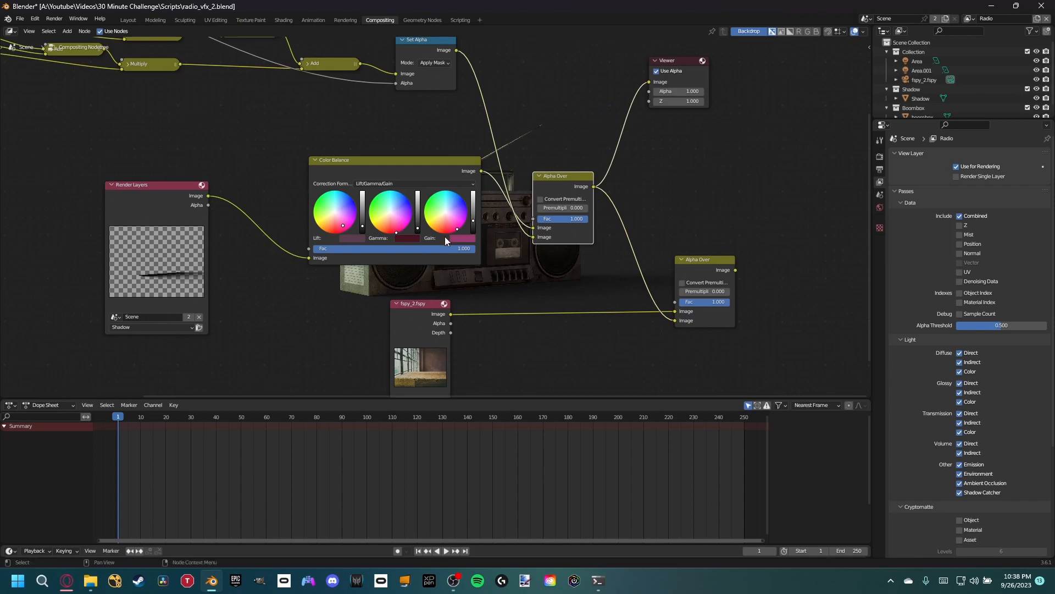
# - Try a brighter gamma and a lift value of 1.1 on the Color Balance node, and reset the node to its defaults
pyautogui.click(414, 226)
pyautogui.moveTo(418, 227); pyautogui.dragTo(418, 199)
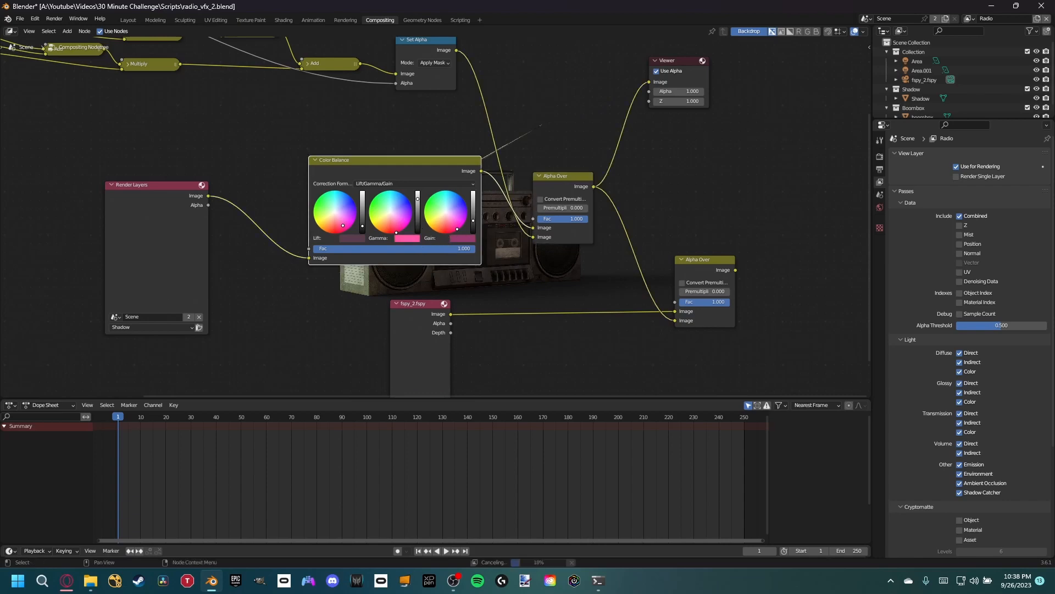
pyautogui.moveTo(362, 226); pyautogui.dragTo(363, 198)
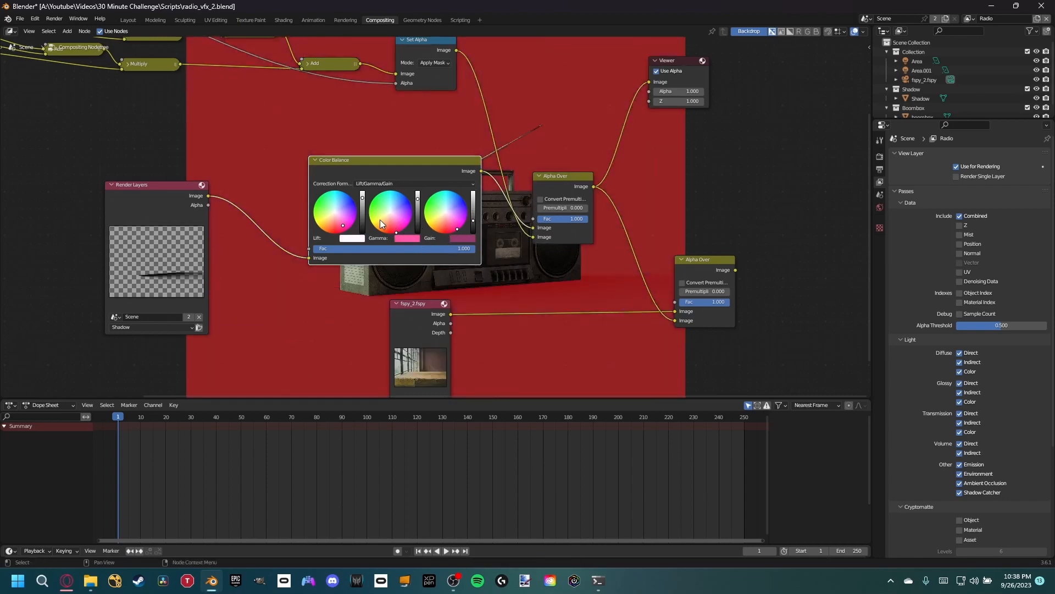
pyautogui.click(355, 237)
pyautogui.click(393, 225)
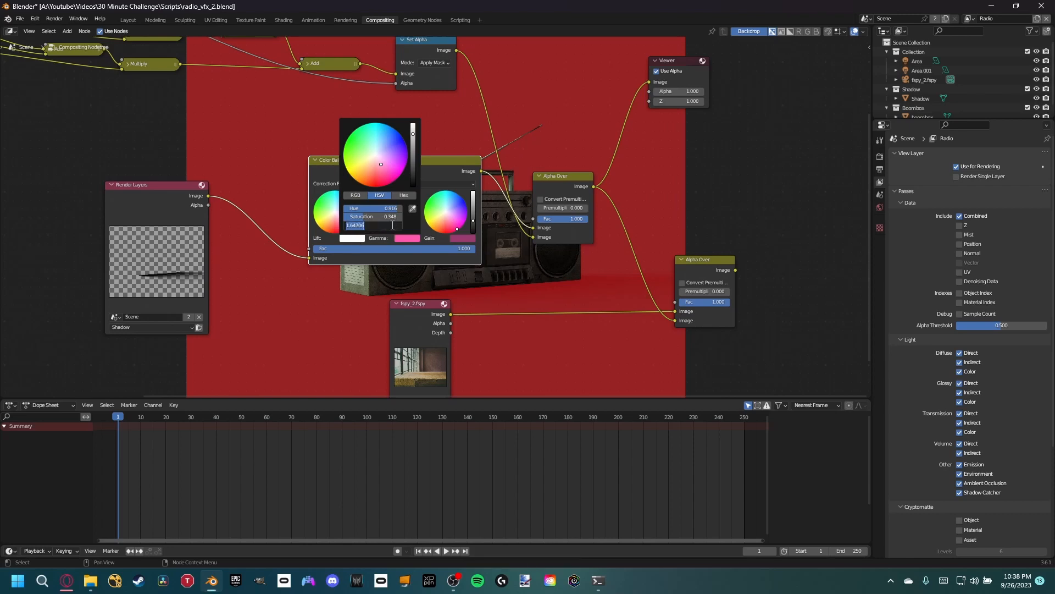
pyautogui.write('1.1')
pyautogui.press('Return')
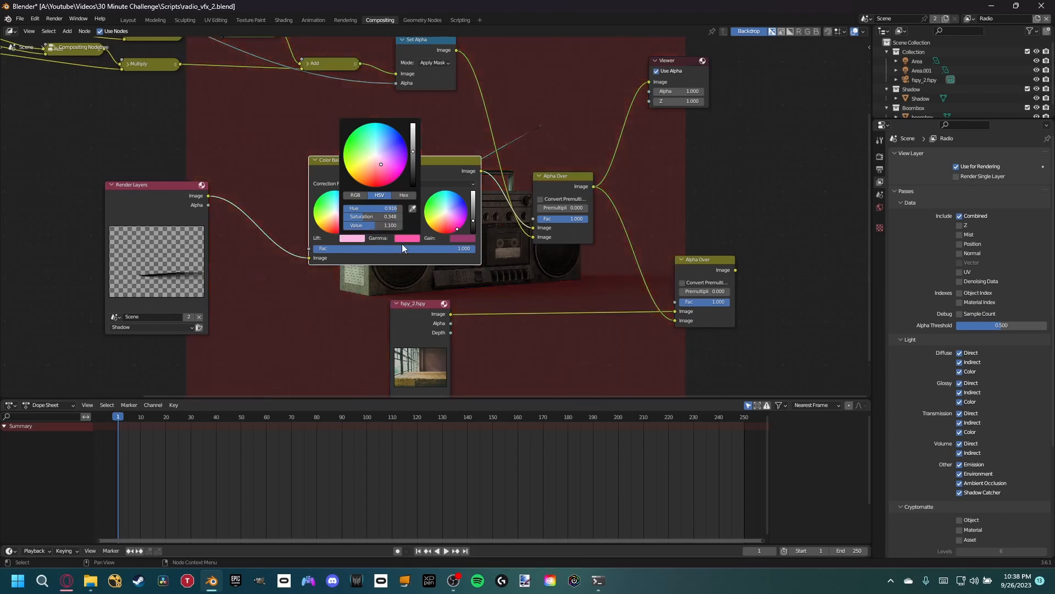
pyautogui.press('BackSpace')
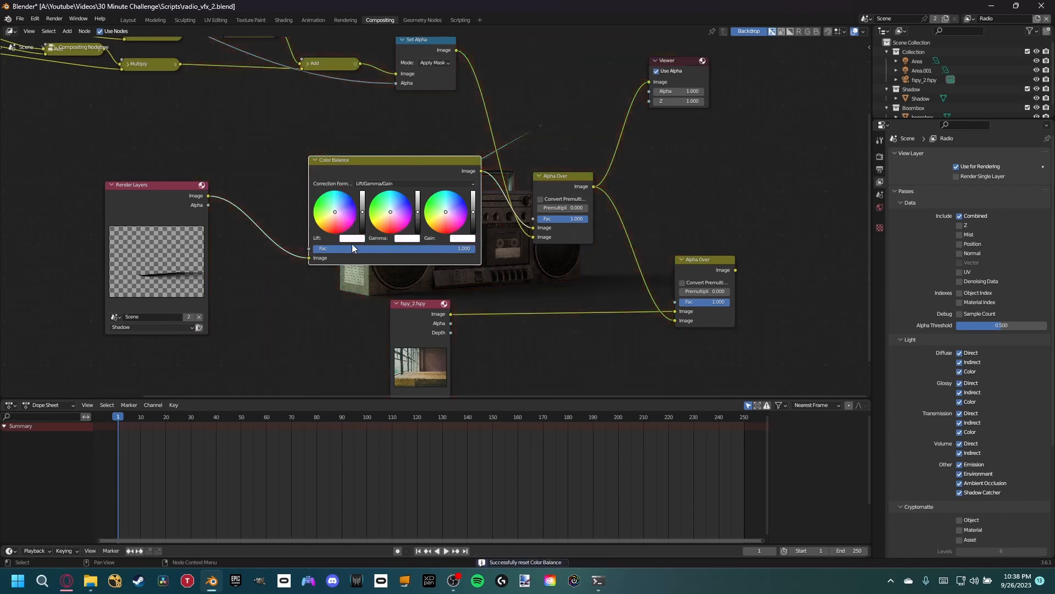
# - Try the Shadow layer's Alpha as the Color Balance factor while testing darker and brighter lift, gamma and gain levels
pyautogui.click(350, 239)
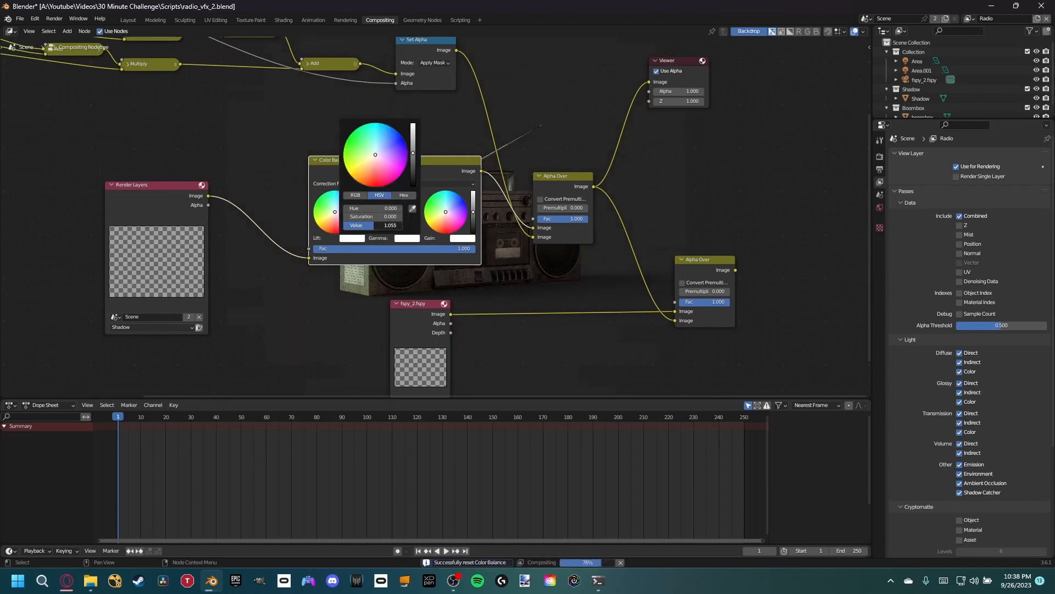
pyautogui.moveTo(415, 215); pyautogui.dragTo(474, 238)
pyautogui.moveTo(209, 206); pyautogui.dragTo(310, 259)
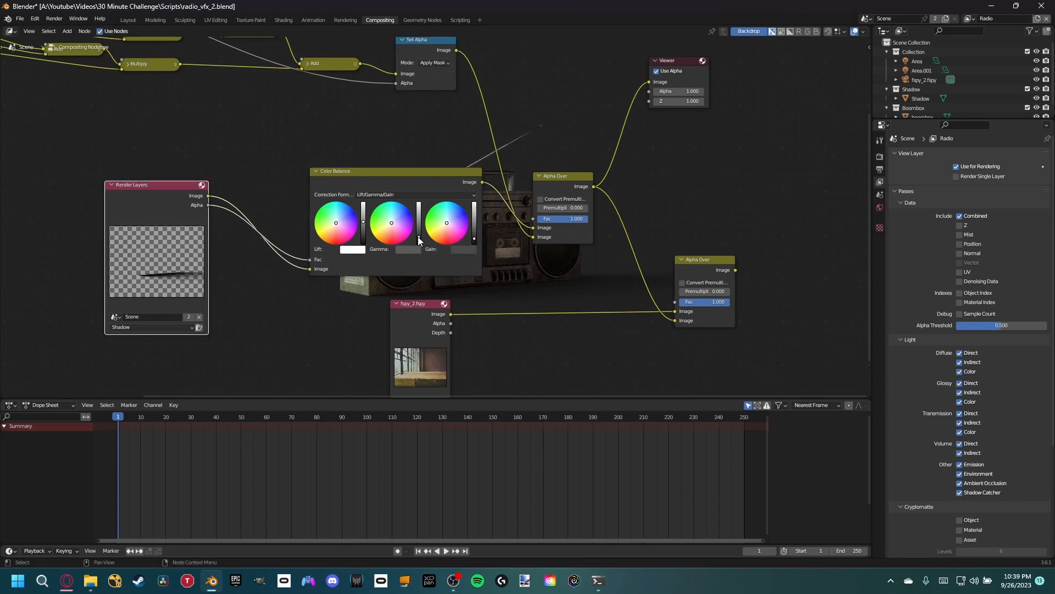
pyautogui.moveTo(417, 236); pyautogui.dragTo(418, 240)
pyautogui.moveTo(362, 222); pyautogui.dragTo(363, 216)
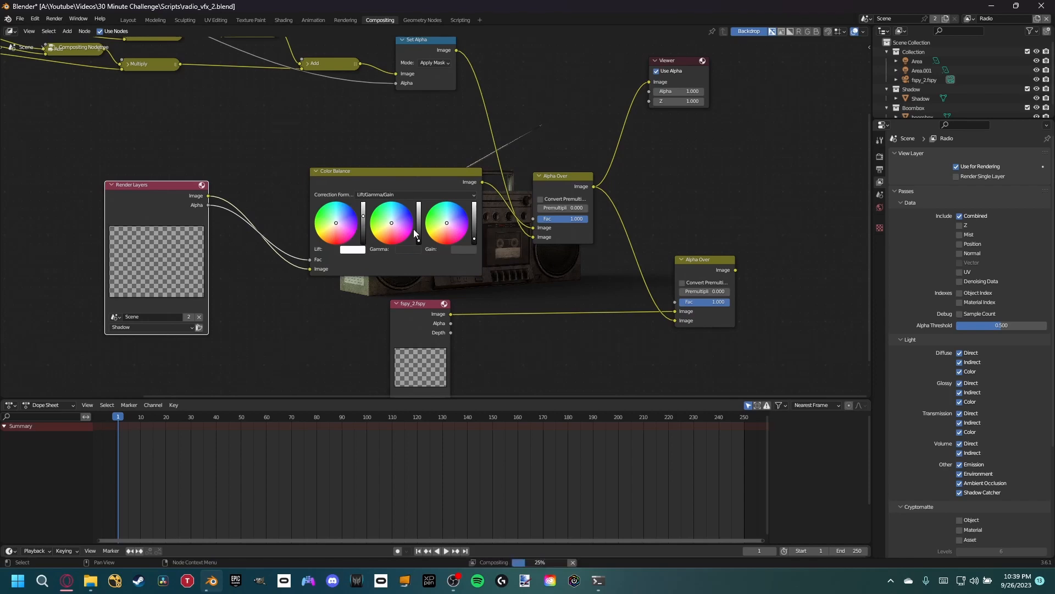
pyautogui.moveTo(418, 240); pyautogui.dragTo(418, 216)
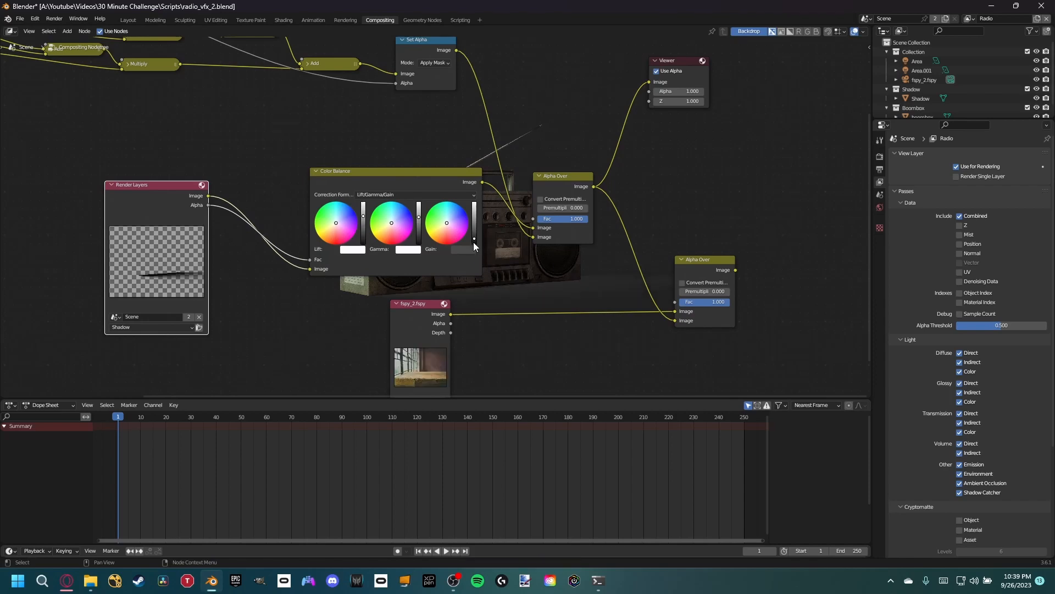
pyautogui.moveTo(474, 241); pyautogui.dragTo(473, 216)
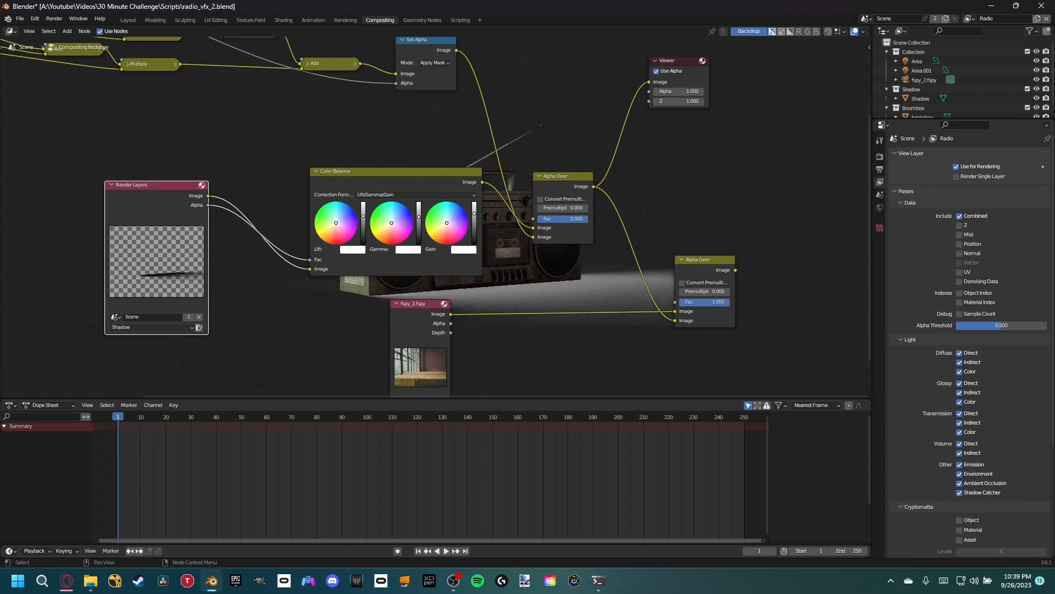
# - Delete the Color Balance node behind the Shadow Render Layers node and rearrange the Shadow and photo nodes
pyautogui.click(438, 184)
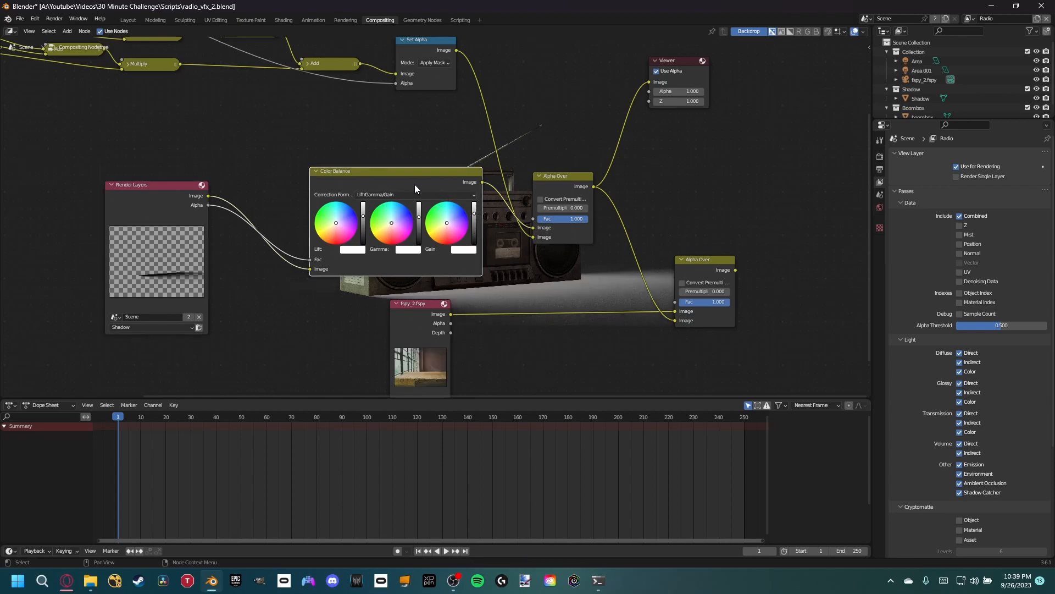
pyautogui.press('x')
pyautogui.moveTo(286, 148); pyautogui.dragTo(297, 140)
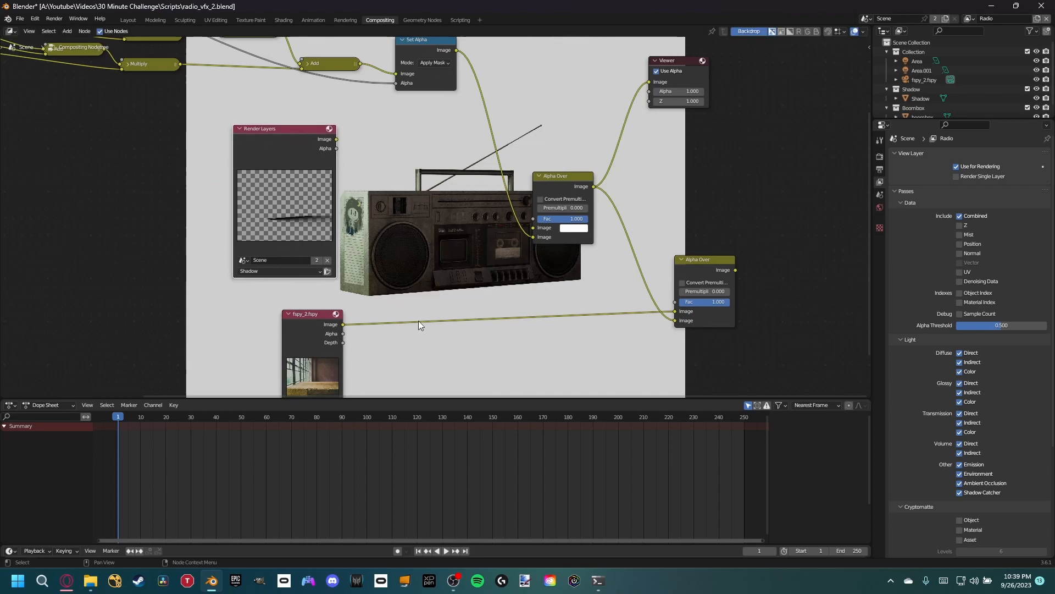
# - Insert a Color Balance node between the photo and the final Alpha Over, with the Shadow layer's Alpha as its factor
pyautogui.hotkey('shift', 'a')
pyautogui.write('colo')
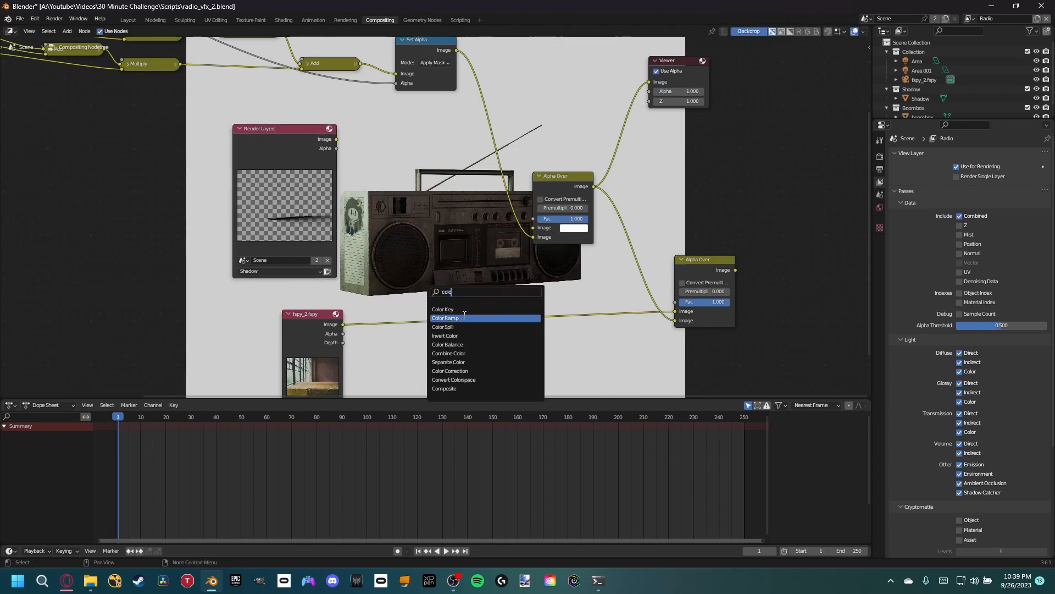
pyautogui.click(469, 344)
pyautogui.click(495, 352)
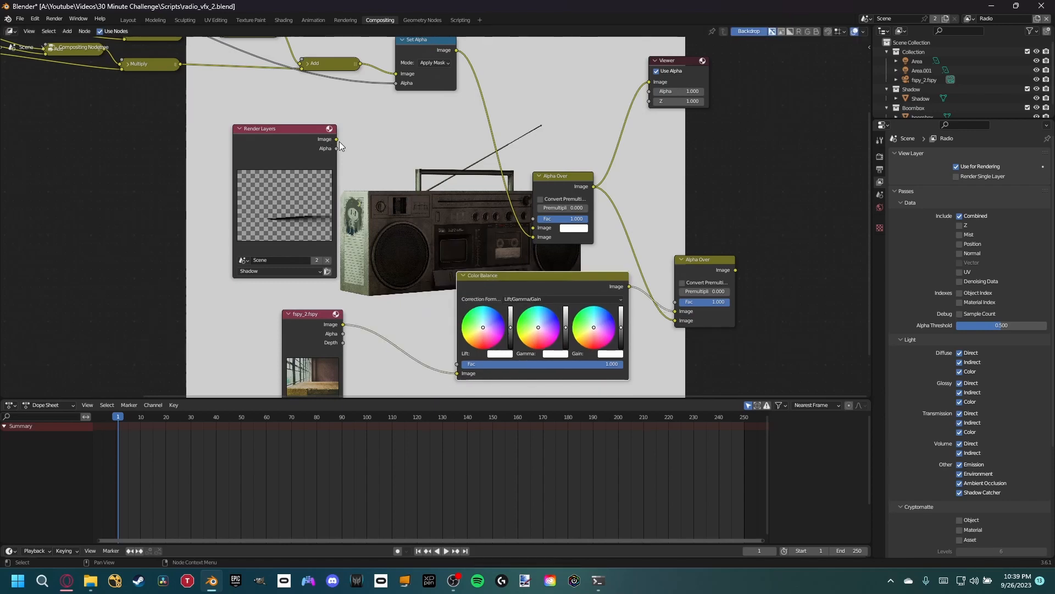
pyautogui.moveTo(336, 149); pyautogui.dragTo(465, 365)
pyautogui.moveTo(691, 285); pyautogui.dragTo(516, 216, button='middle')
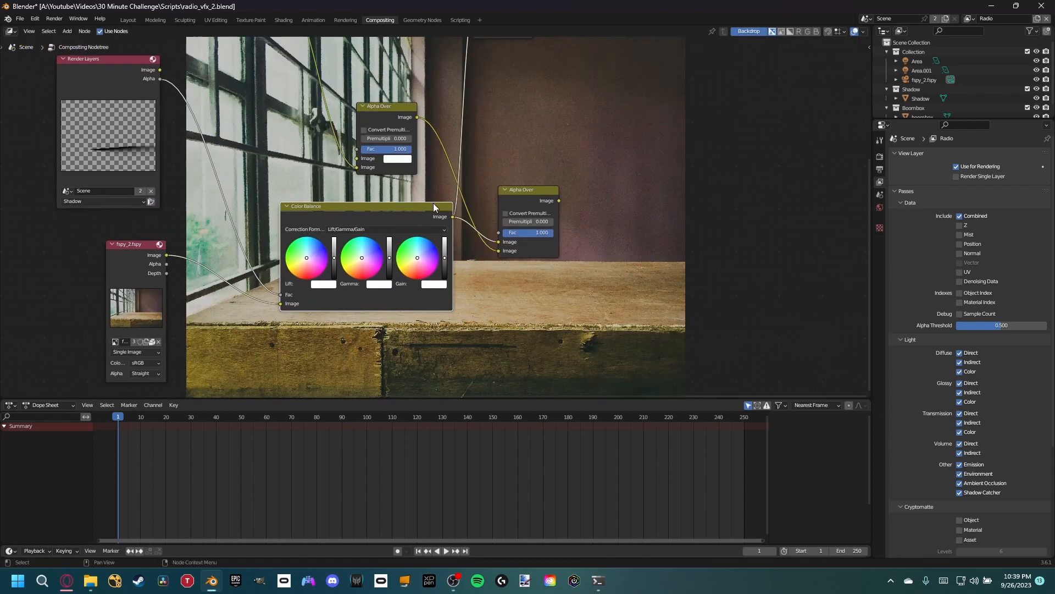
pyautogui.moveTo(433, 205); pyautogui.dragTo(363, 220)
# - Replace the boombox-and-shadow Alpha Over with a direct Set Alpha link into the final Alpha Over's second image, previewed in the Viewer placed beside it
pyautogui.moveTo(370, 151); pyautogui.dragTo(376, 236, button='middle')
pyautogui.scroll(-1, 377, 235)
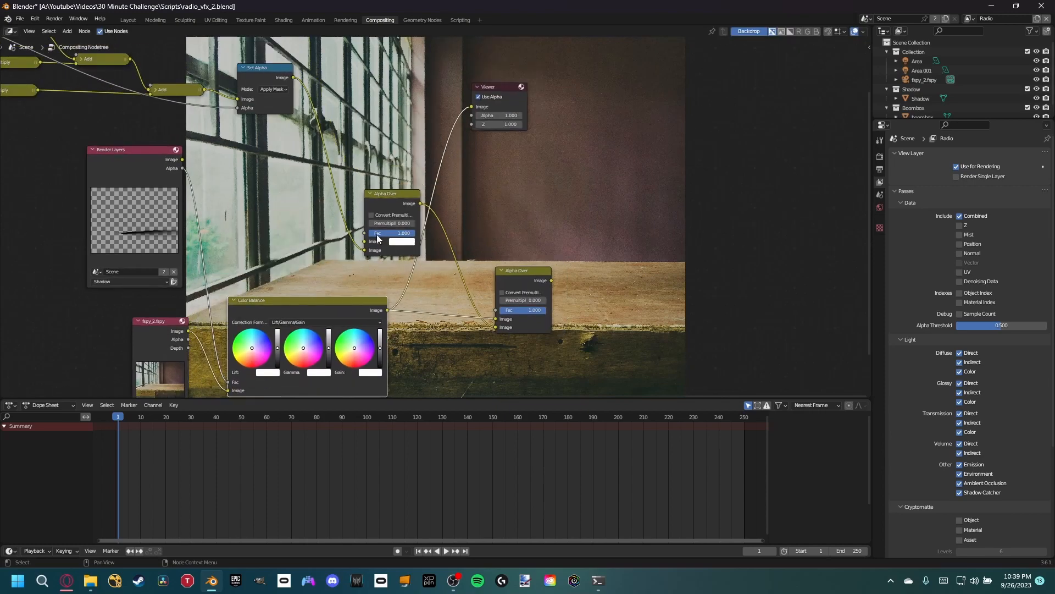
pyautogui.click(388, 201)
pyautogui.hotkey('ctrl', 'x')
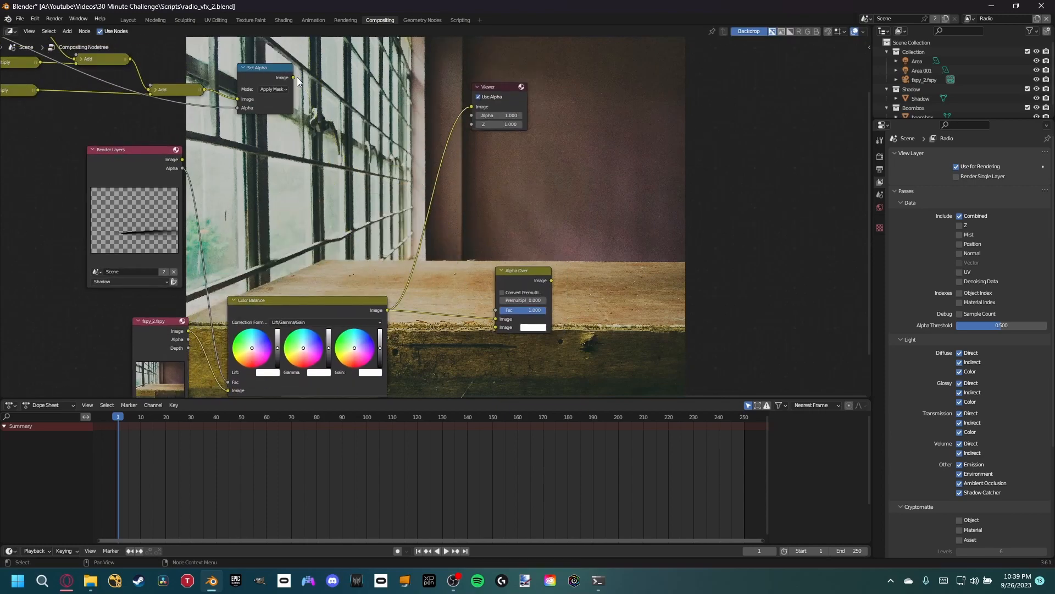
pyautogui.moveTo(297, 77); pyautogui.dragTo(499, 322)
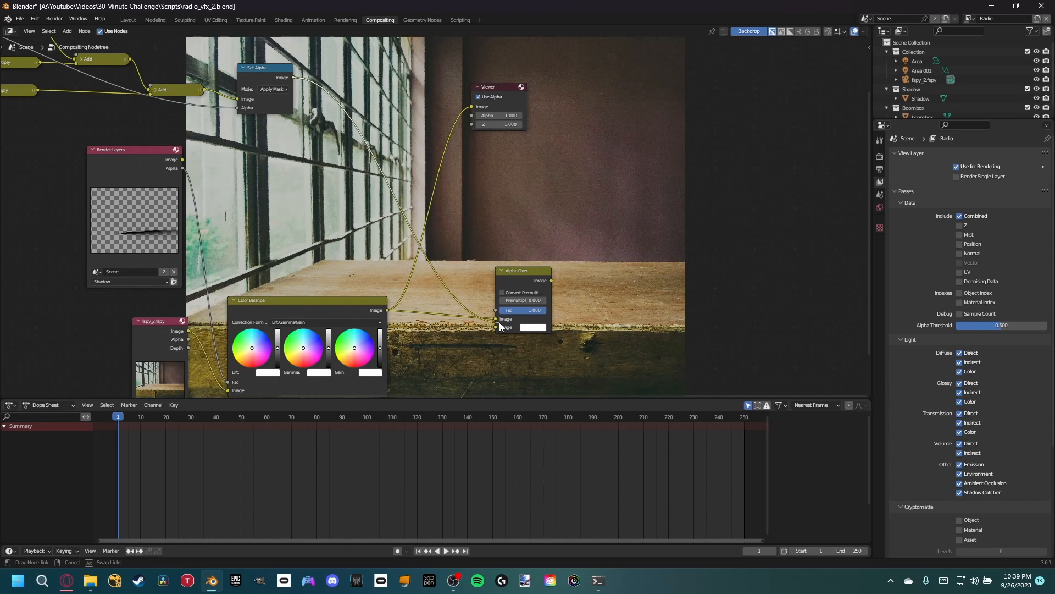
pyautogui.moveTo(297, 79); pyautogui.dragTo(498, 329)
pyautogui.keyDown('ctrl'); pyautogui.keyDown('shift'); pyautogui.click(498, 329); pyautogui.keyUp('shift'); pyautogui.keyUp('ctrl')
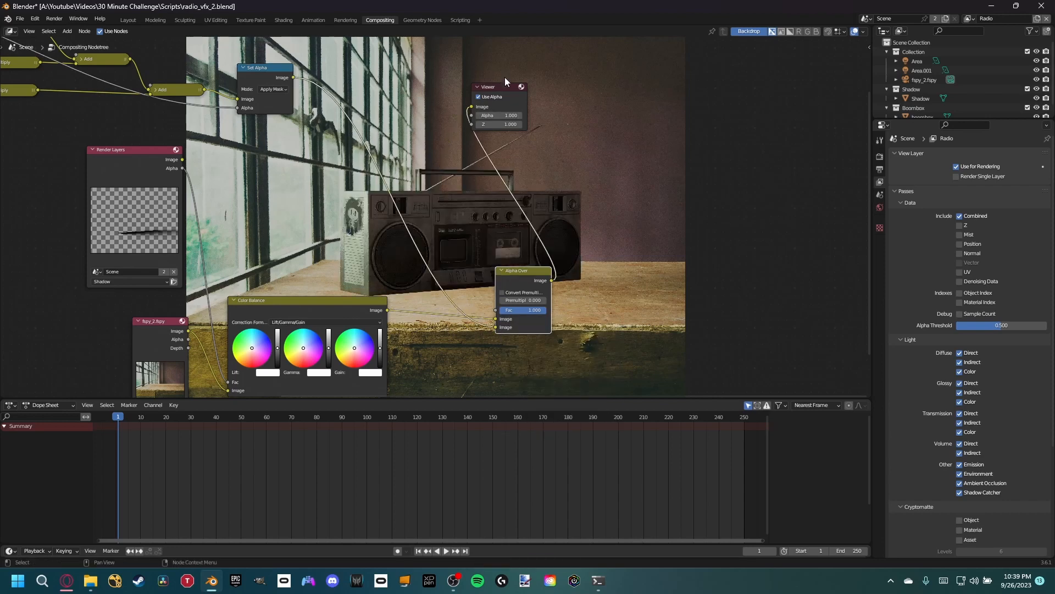
pyautogui.moveTo(509, 86); pyautogui.dragTo(635, 286)
# - Darken the photo's shadow area by lowering the Color Balance gamma to black and gain to near black, with the lift raised to white
pyautogui.moveTo(453, 264); pyautogui.dragTo(509, 151, button='middle')
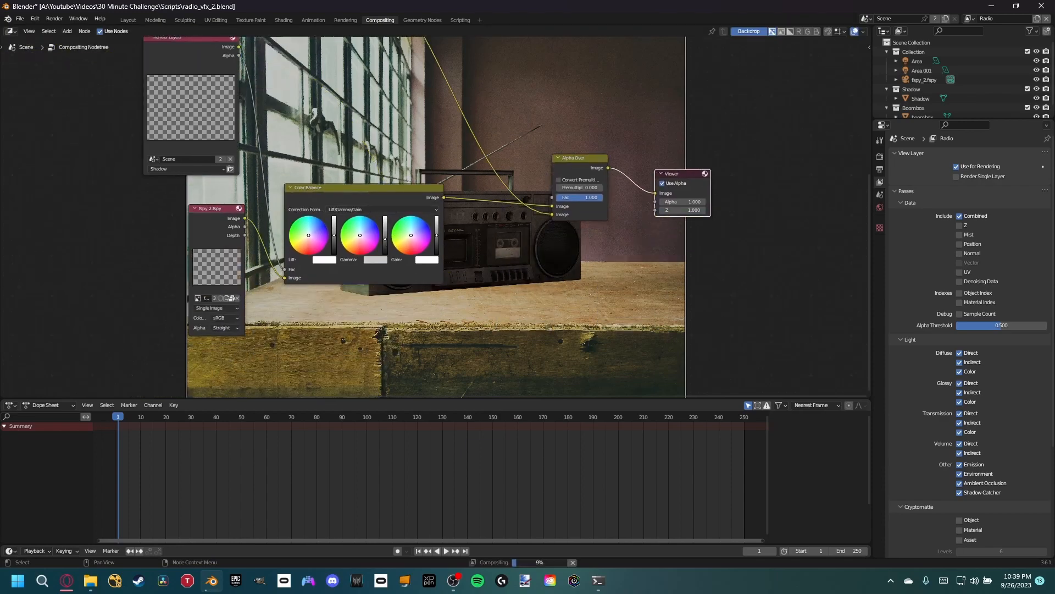
pyautogui.moveTo(388, 239); pyautogui.dragTo(388, 252)
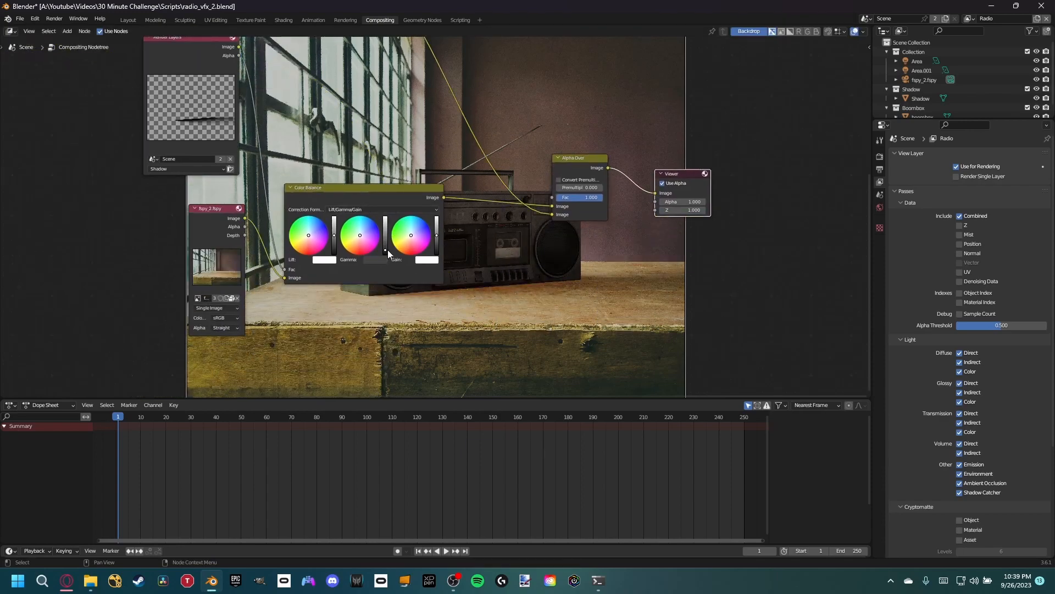
pyautogui.moveTo(438, 242); pyautogui.dragTo(437, 249)
pyautogui.moveTo(333, 235); pyautogui.dragTo(336, 246)
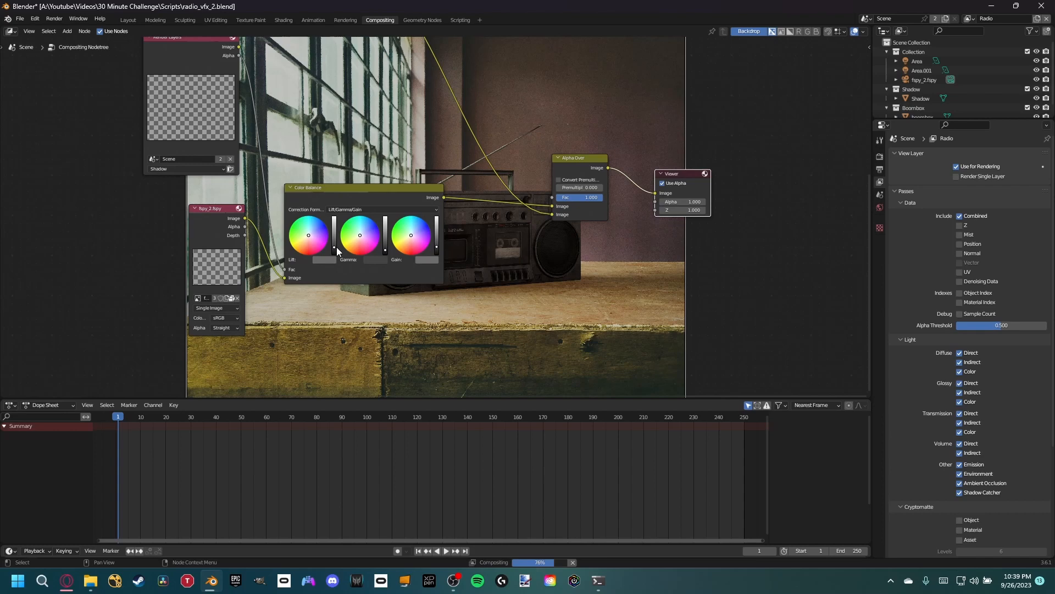
pyautogui.click(333, 233)
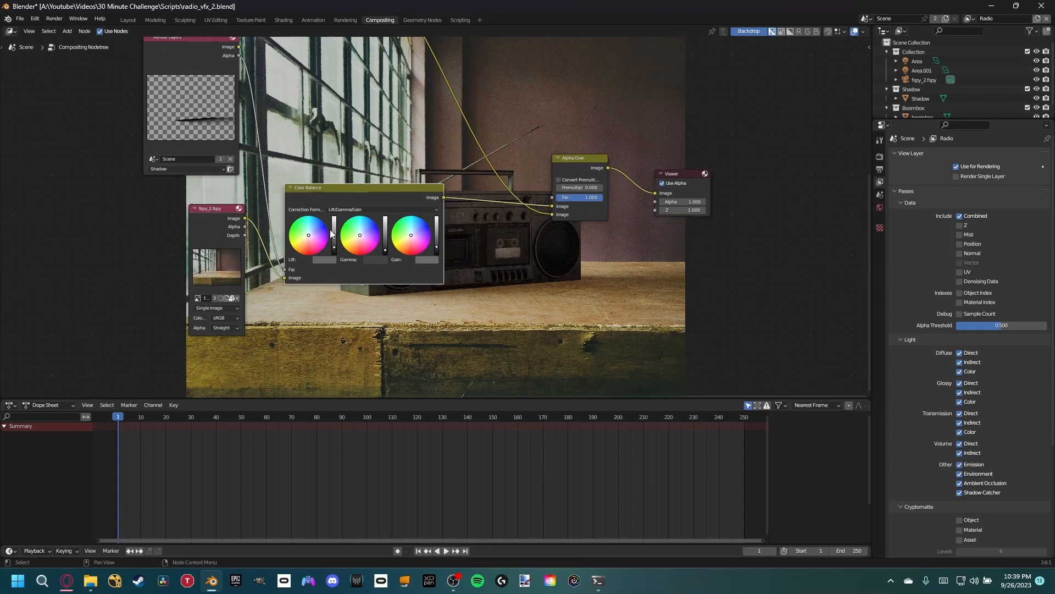
pyautogui.click(334, 229)
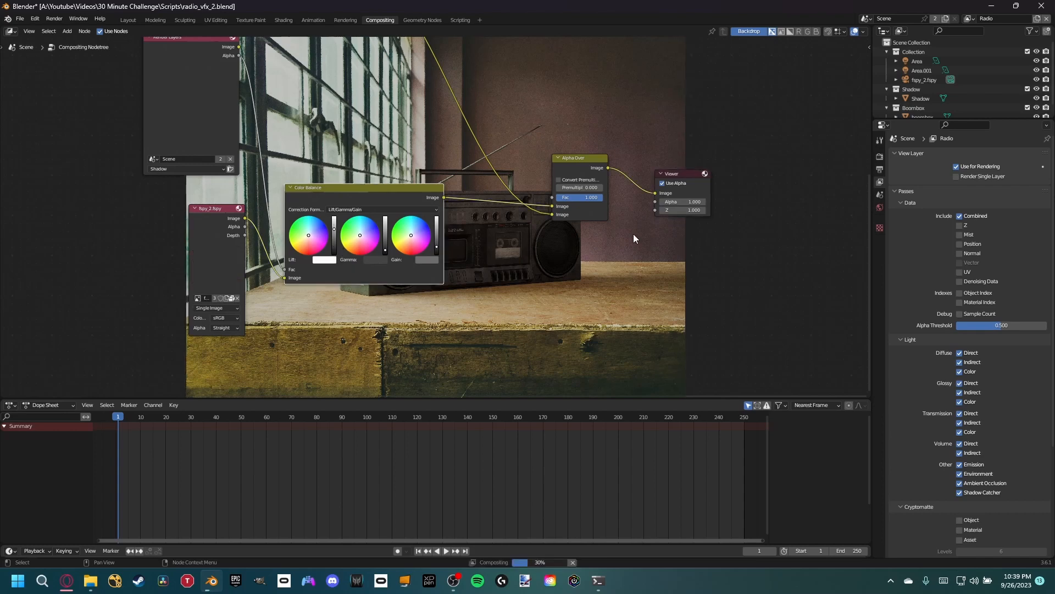
pyautogui.click(386, 246)
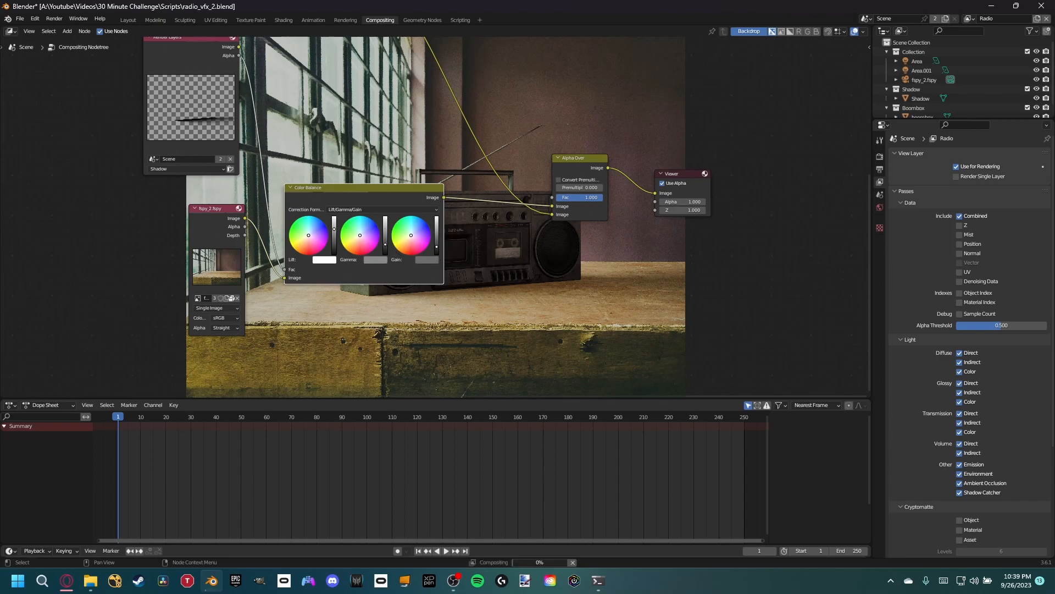
pyautogui.click(438, 247)
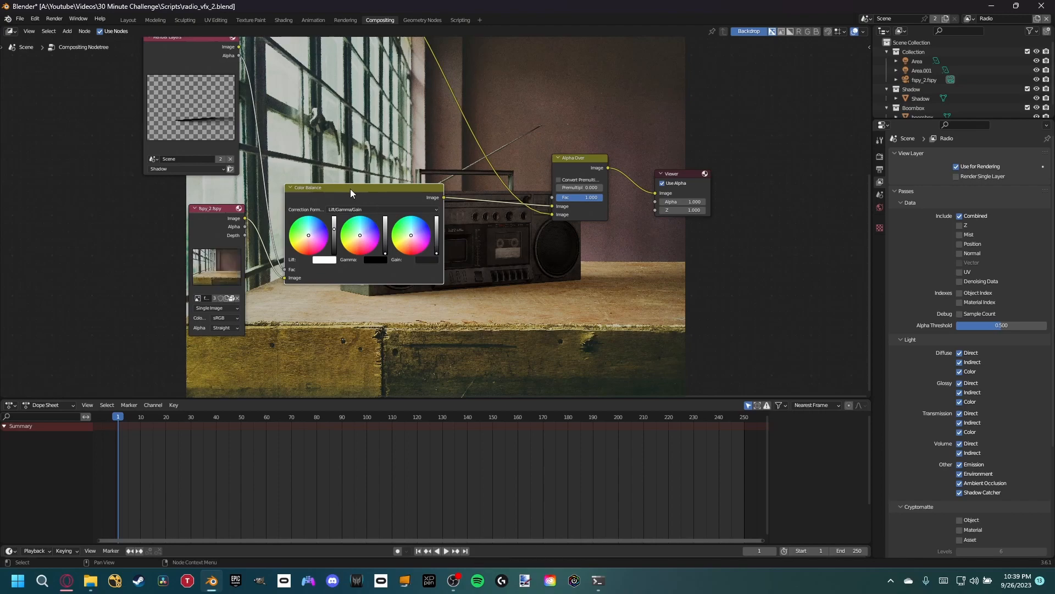
pyautogui.scroll(-10, 385, 190)
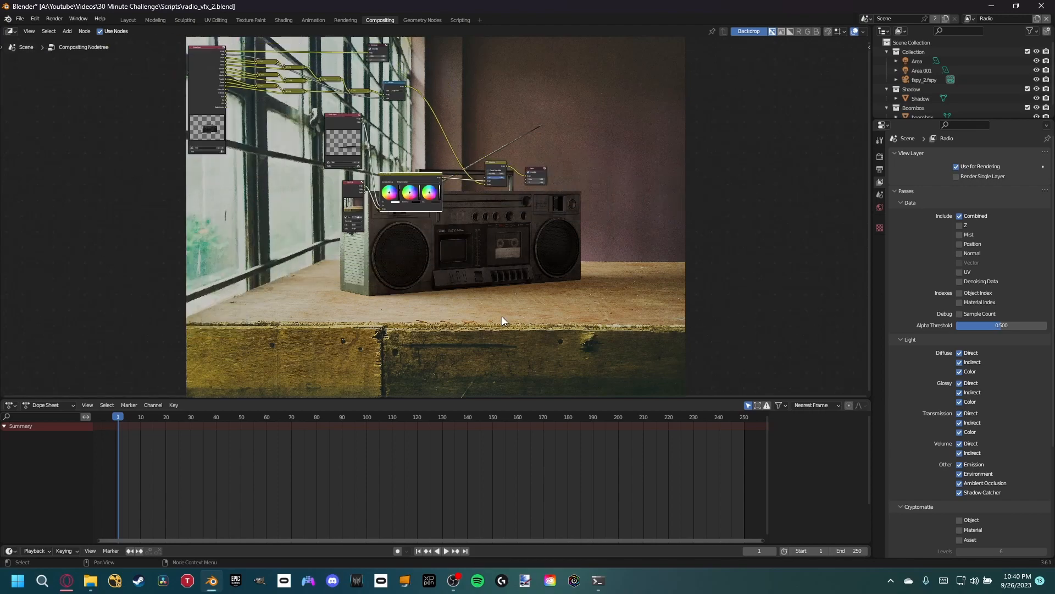
pyautogui.scroll(10, 544, 237)
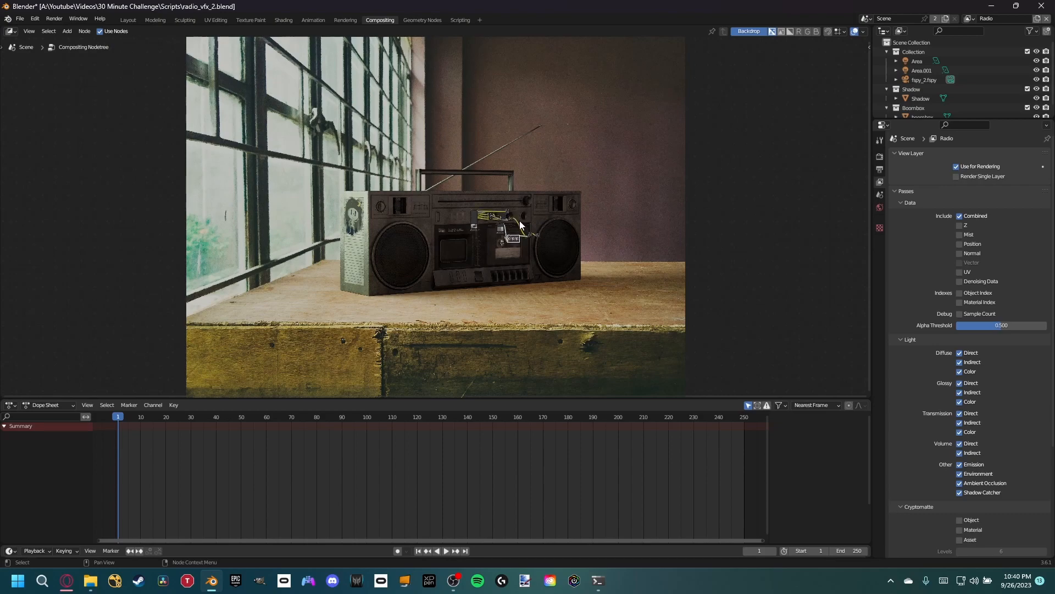
# - Move the fspy_2.fspy photo node farther from the Color Balance node and hide its image preview
pyautogui.moveTo(572, 243); pyautogui.dragTo(489, 277, button='middle')
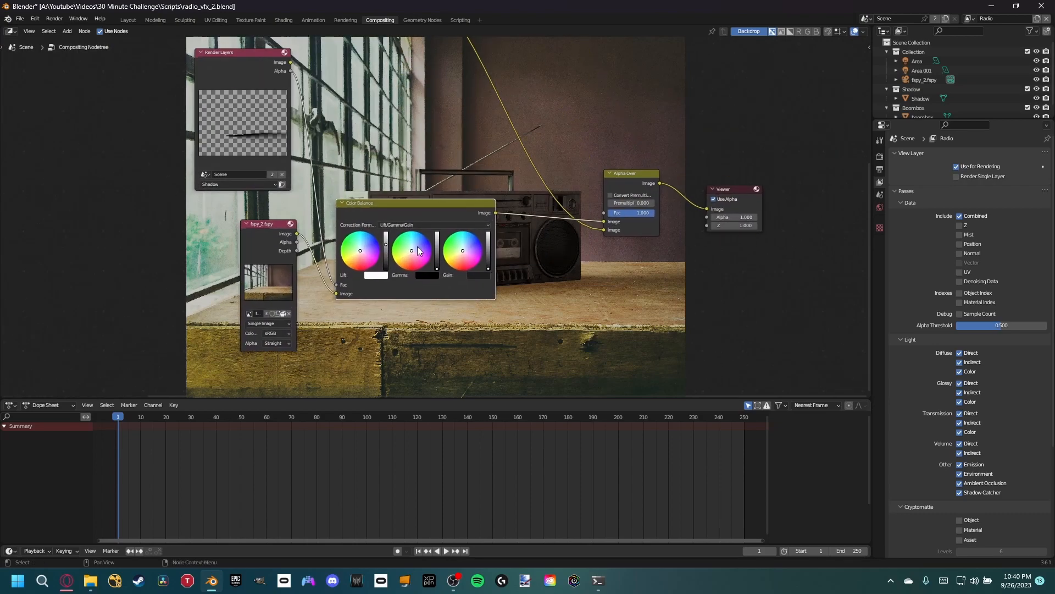
pyautogui.click(265, 248)
pyautogui.moveTo(265, 246); pyautogui.dragTo(241, 258)
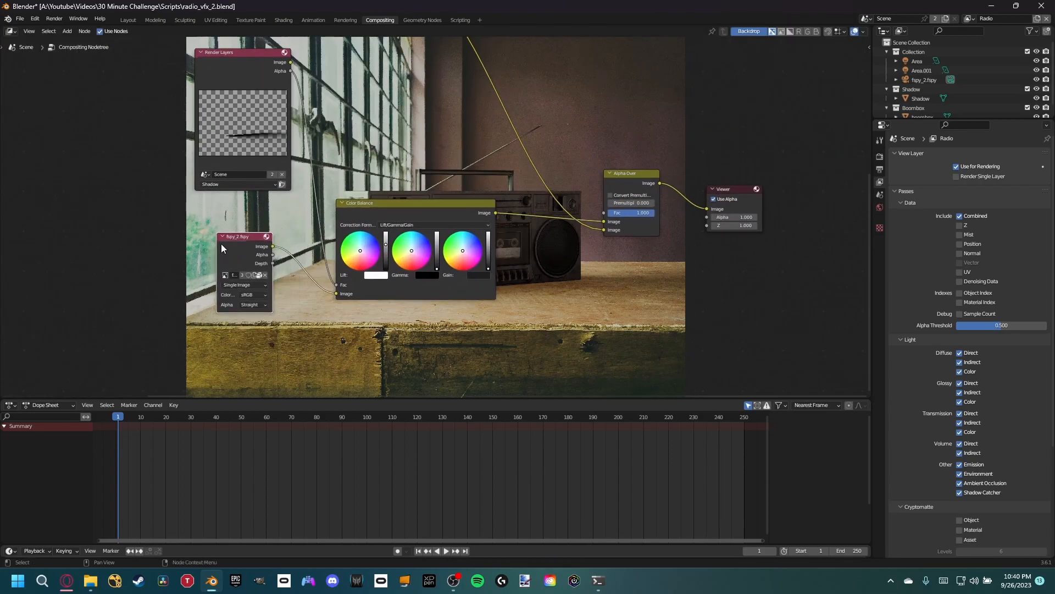
pyautogui.click(222, 236)
pyautogui.click(223, 236)
pyautogui.scroll(-4, 233, 229)
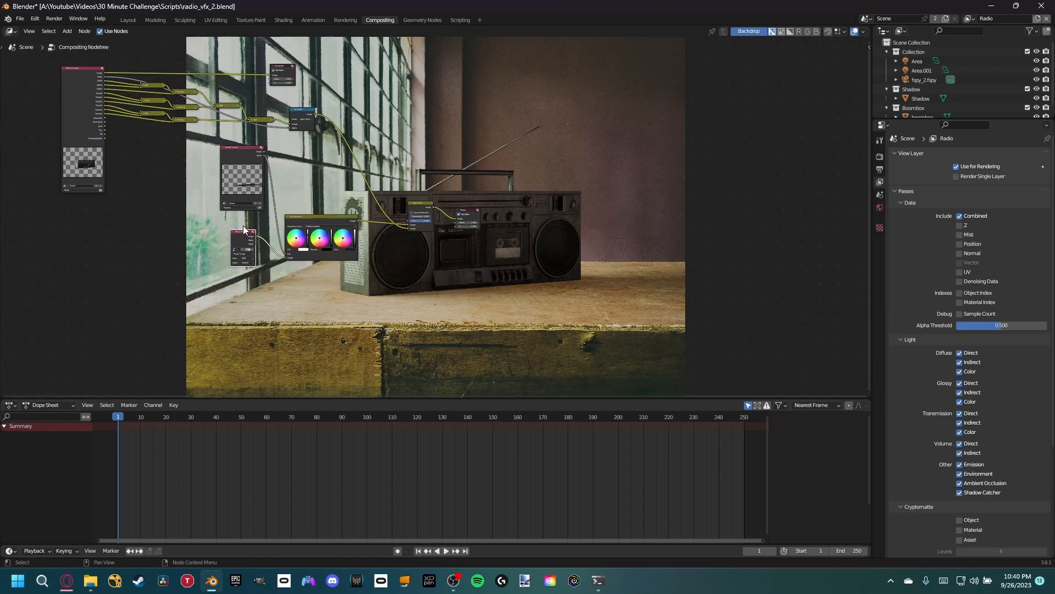
# - Delete the Shadow view layer from the scene
pyautogui.scroll(3, 236, 225)
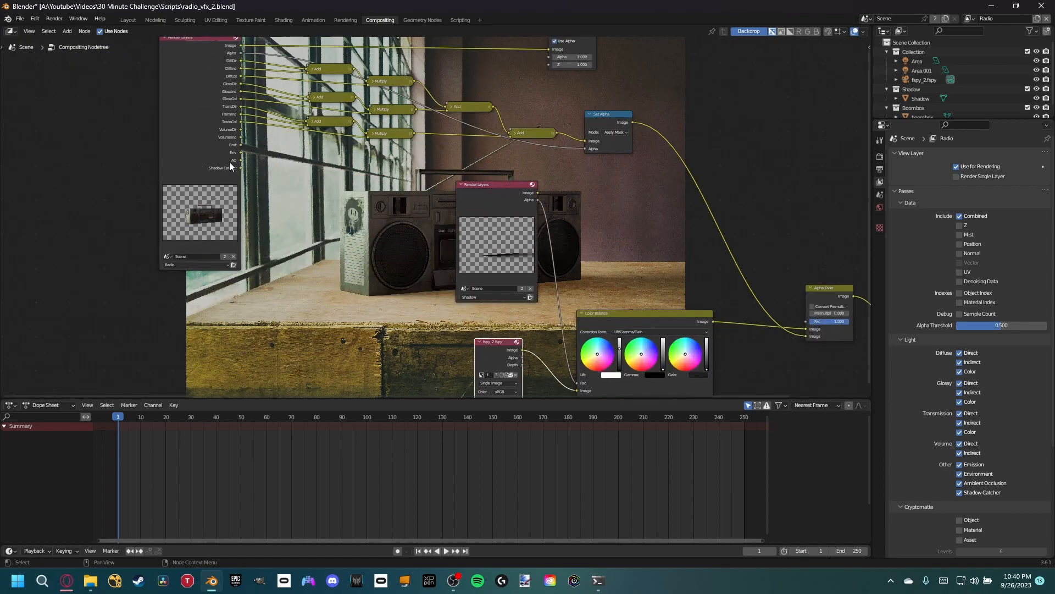
pyautogui.click(969, 19)
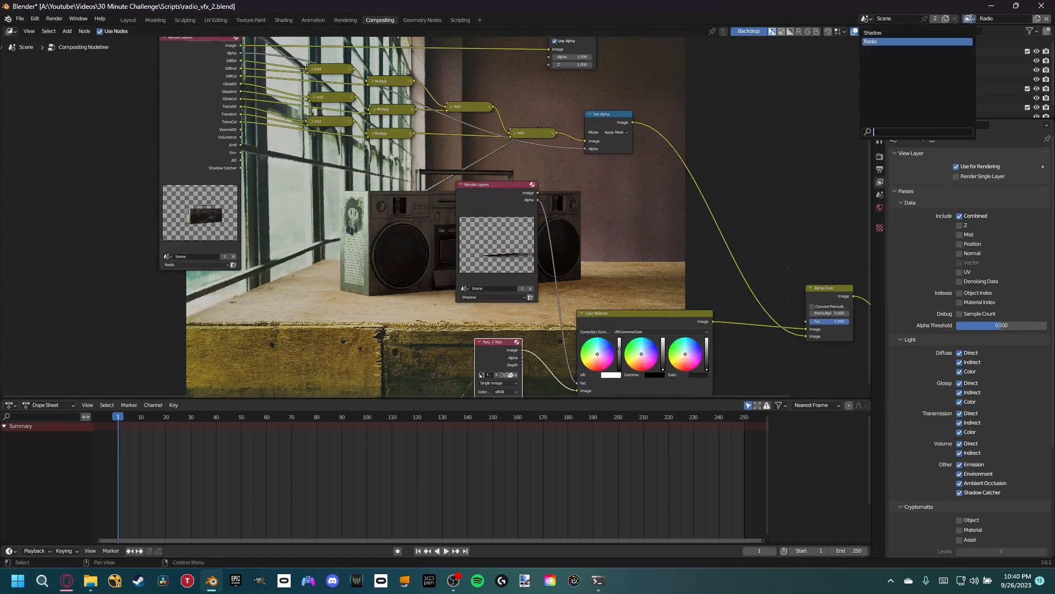
pyautogui.click(938, 32)
pyautogui.click(1046, 20)
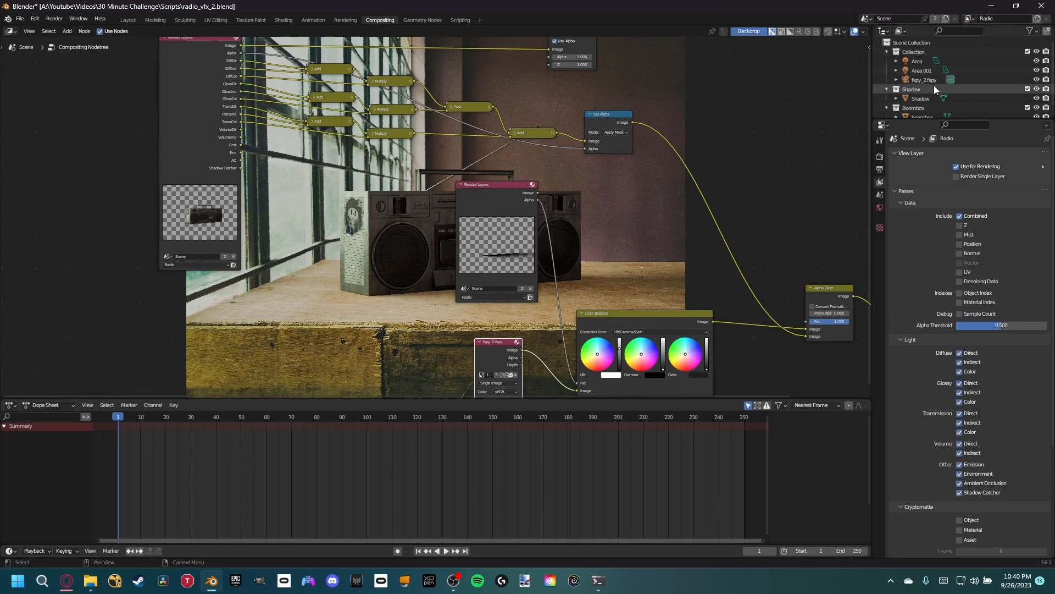
# - In the Layout workspace, turn off Indirect Only for the Shadow collection in the Radio view layer
pyautogui.scroll(-1, 934, 90)
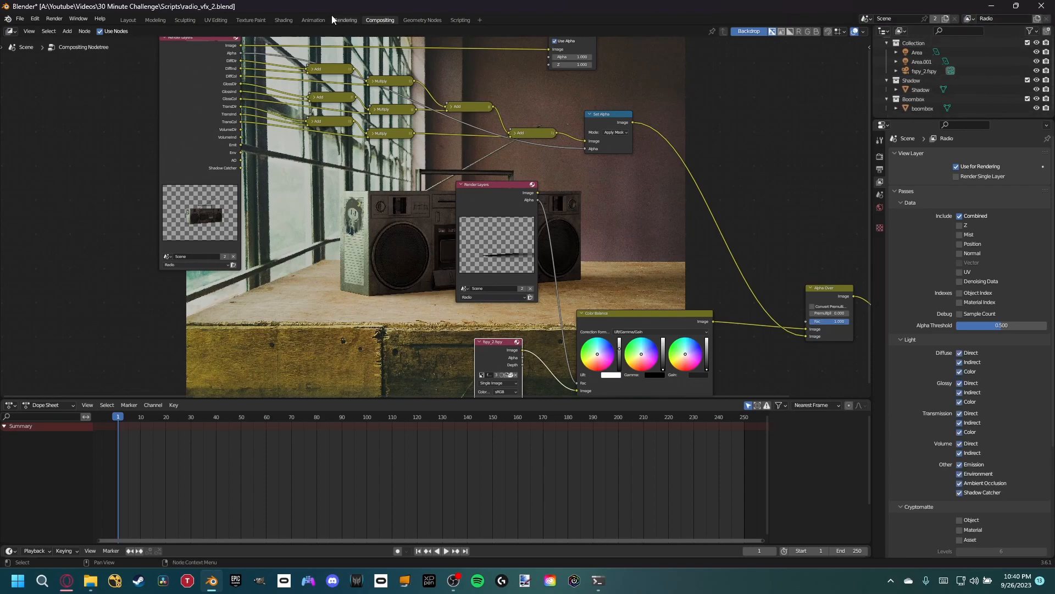
pyautogui.click(128, 20)
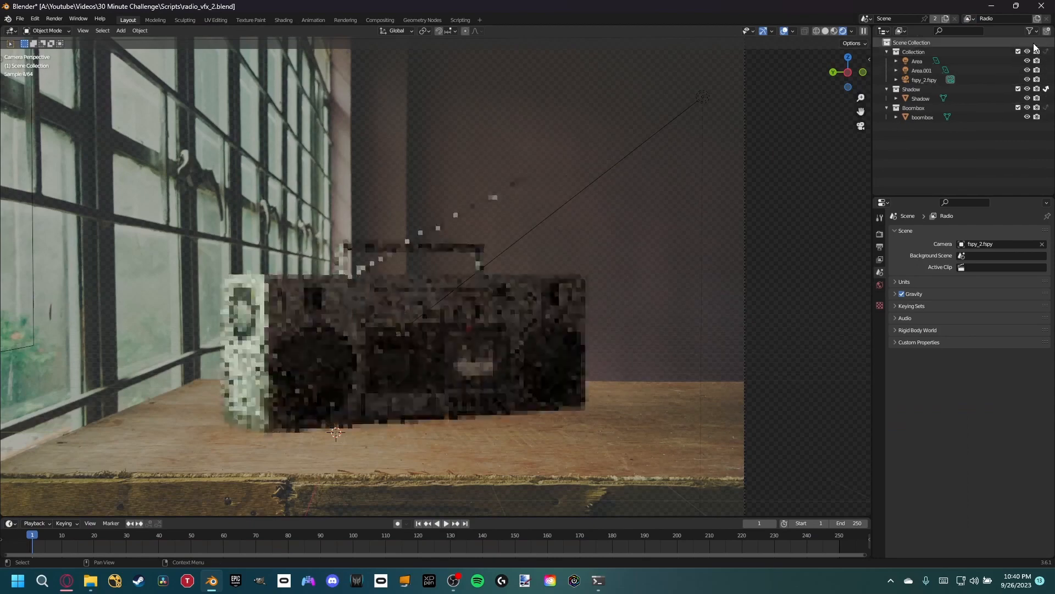
pyautogui.click(1029, 31)
pyautogui.click(1015, 61)
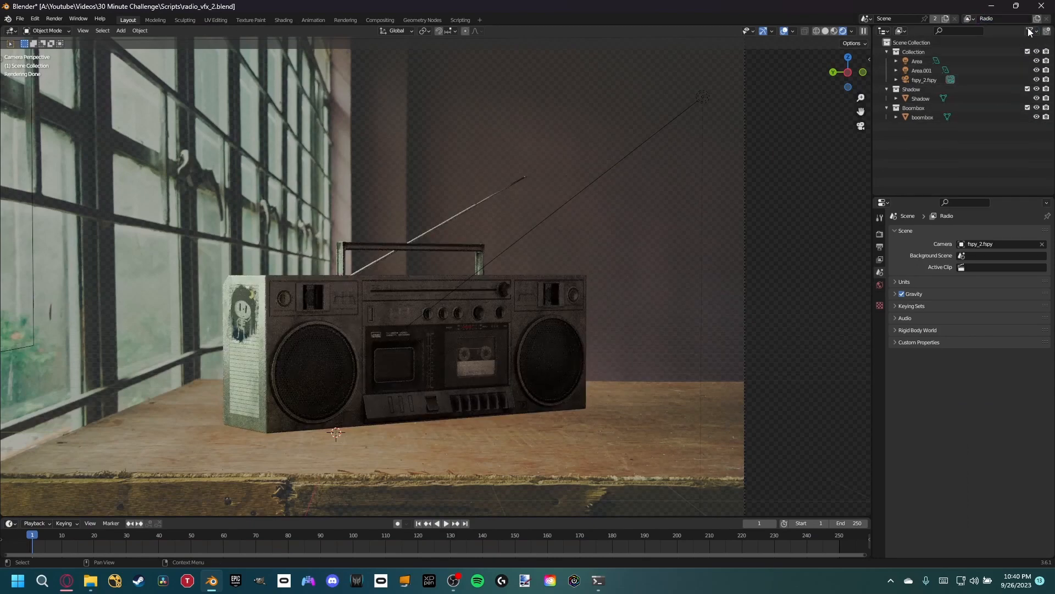
pyautogui.click(1030, 31)
pyautogui.click(1015, 62)
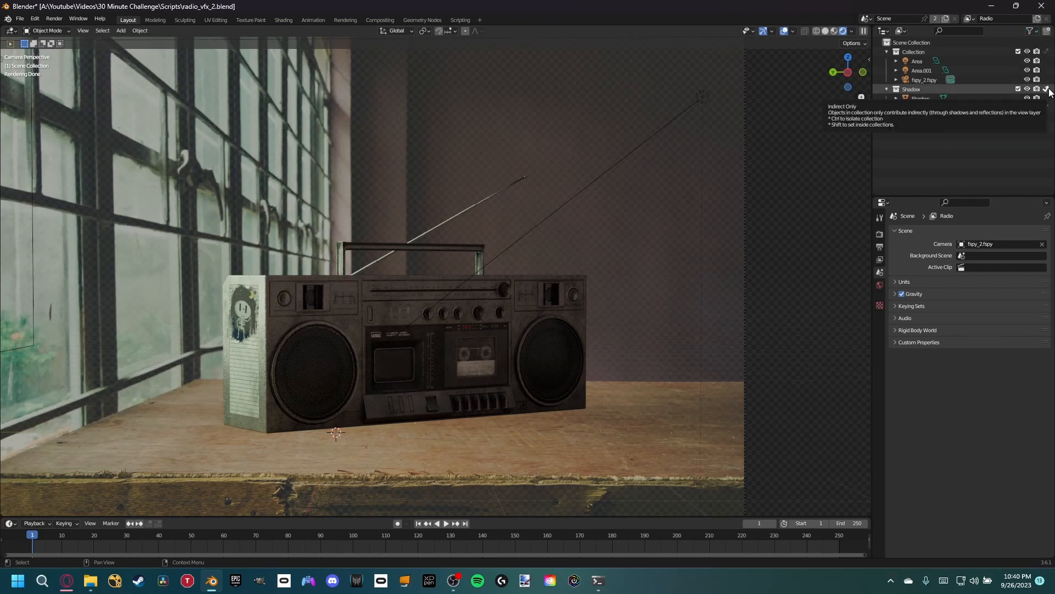
pyautogui.click(1047, 89)
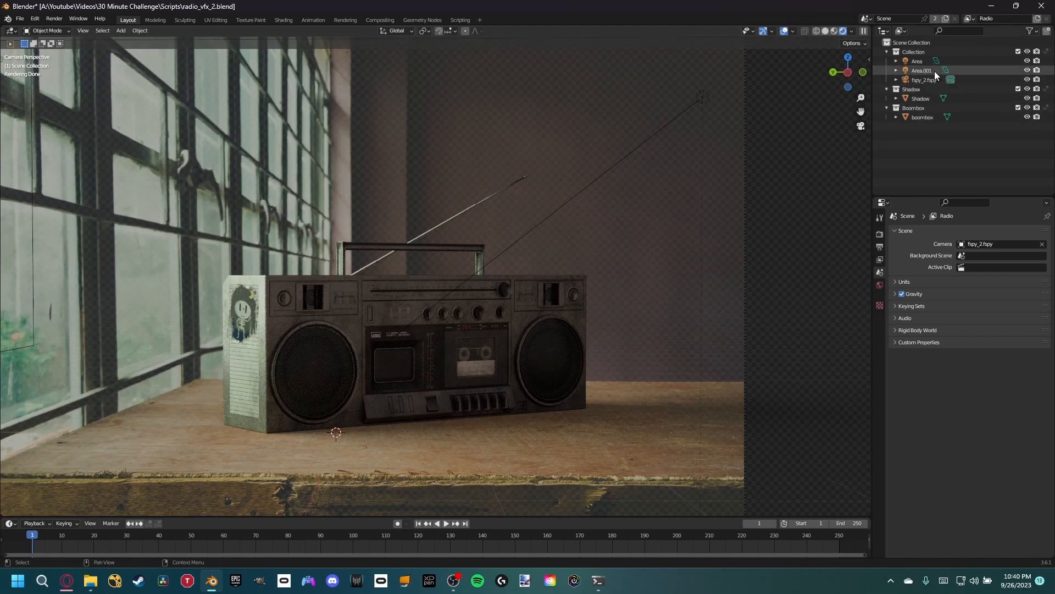
# - Check the boombox's lighting with the Area.001 light hidden and shown, and review the Radio view layer's enabled passes
pyautogui.click(1027, 70)
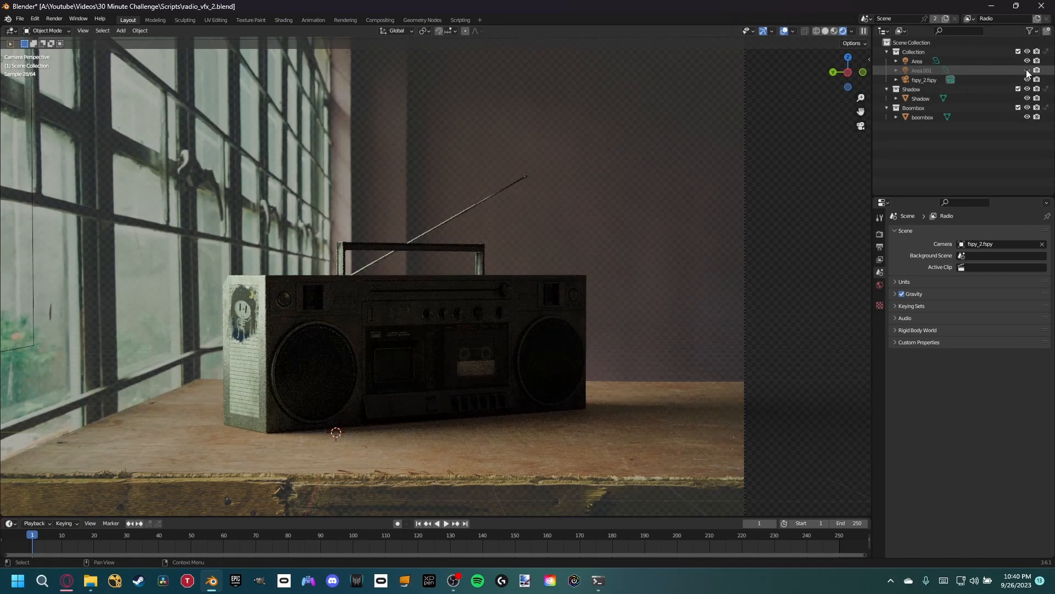
pyautogui.click(1027, 71)
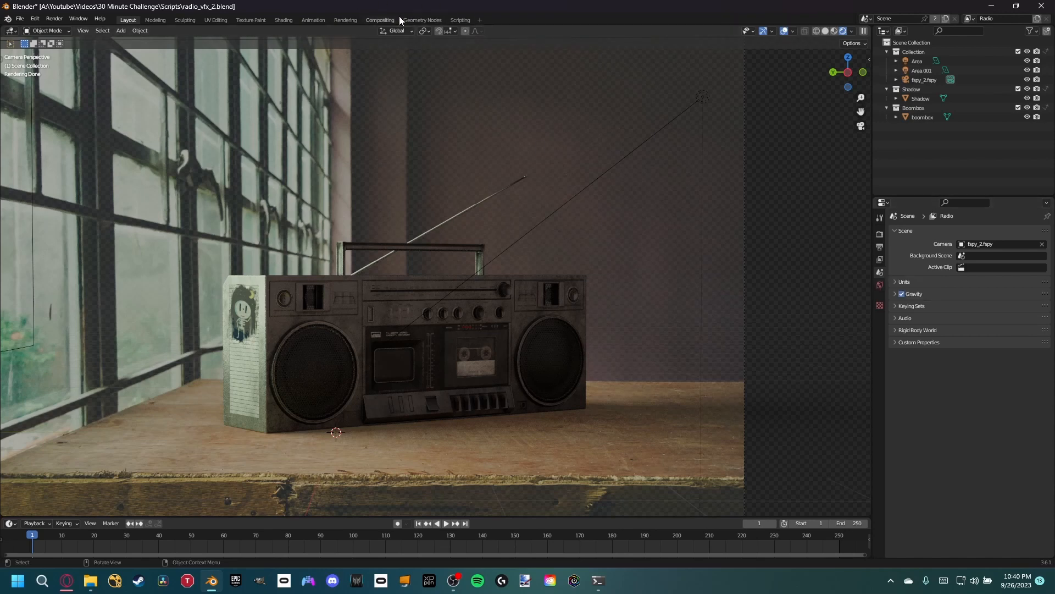
pyautogui.click(880, 248)
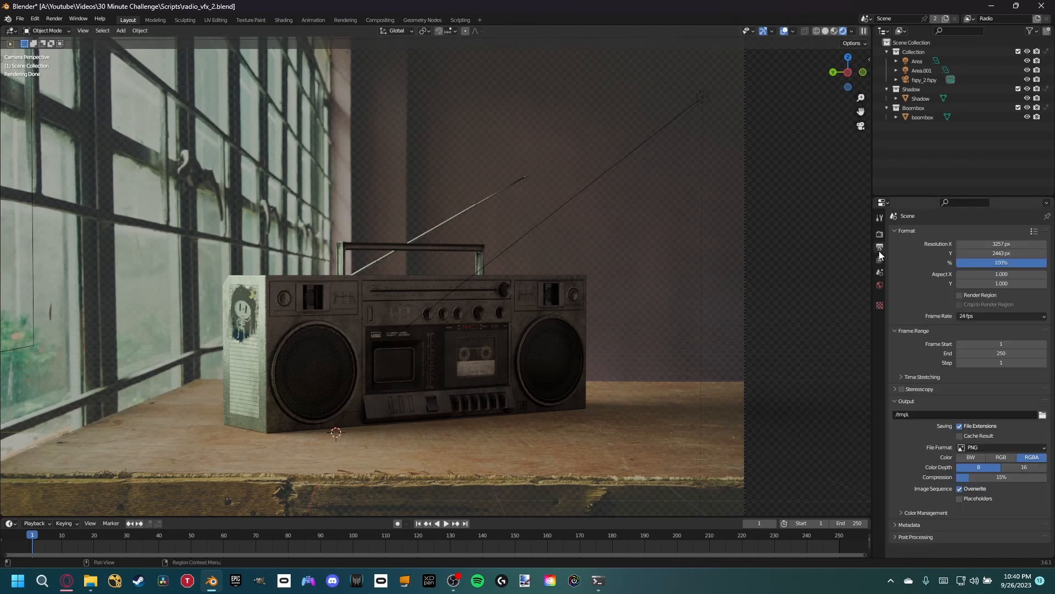
pyautogui.click(880, 259)
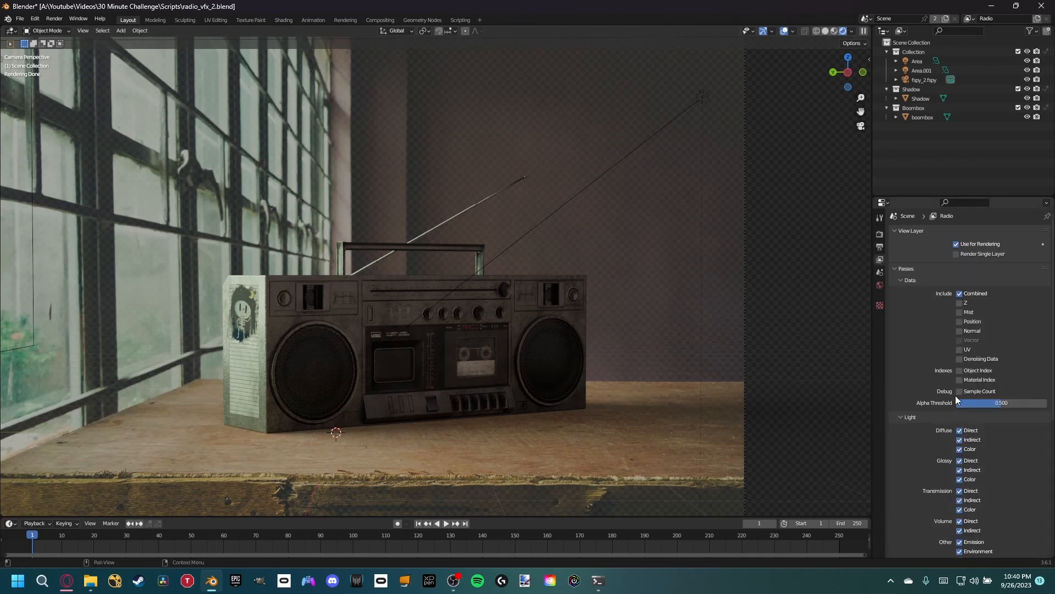
pyautogui.scroll(-5, 935, 426)
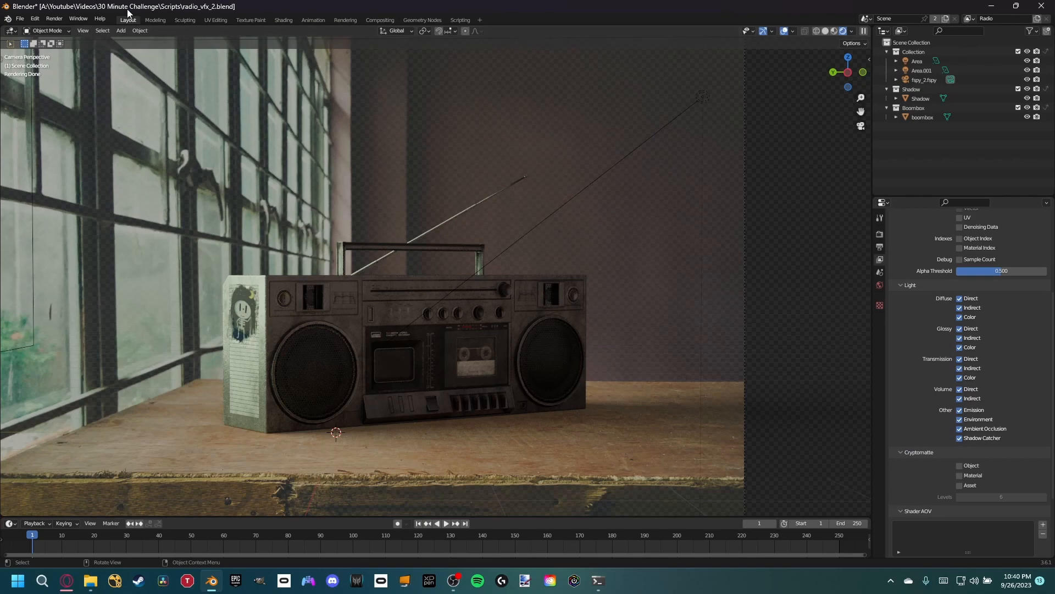
# - In the compositor, preview the Radio layer's Shadow Catcher pass in the Viewer, re-render the image and close the render window
pyautogui.click(369, 18)
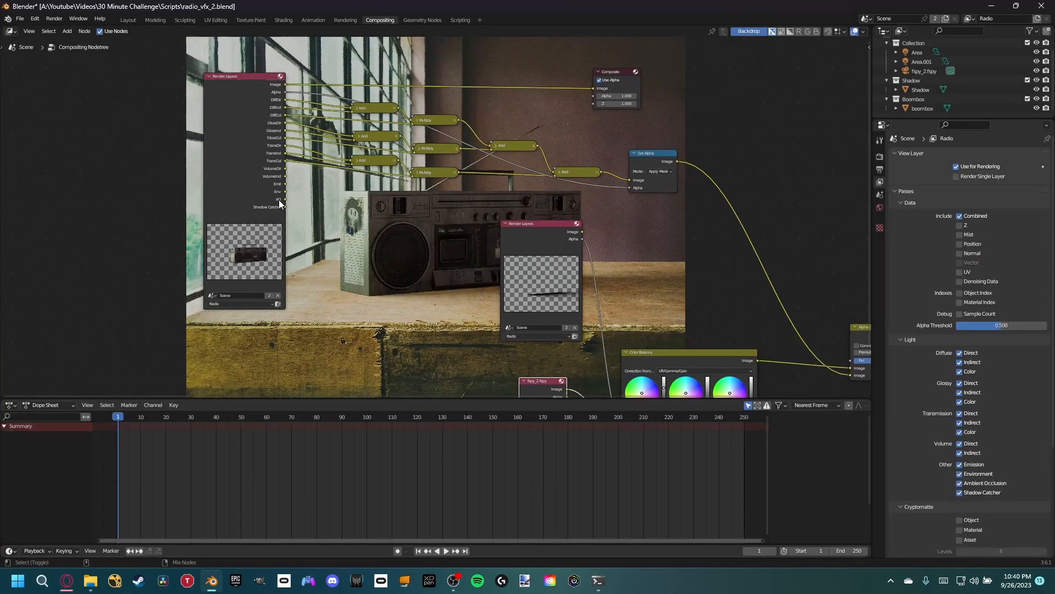
pyautogui.moveTo(372, 192); pyautogui.dragTo(354, 186, button='middle')
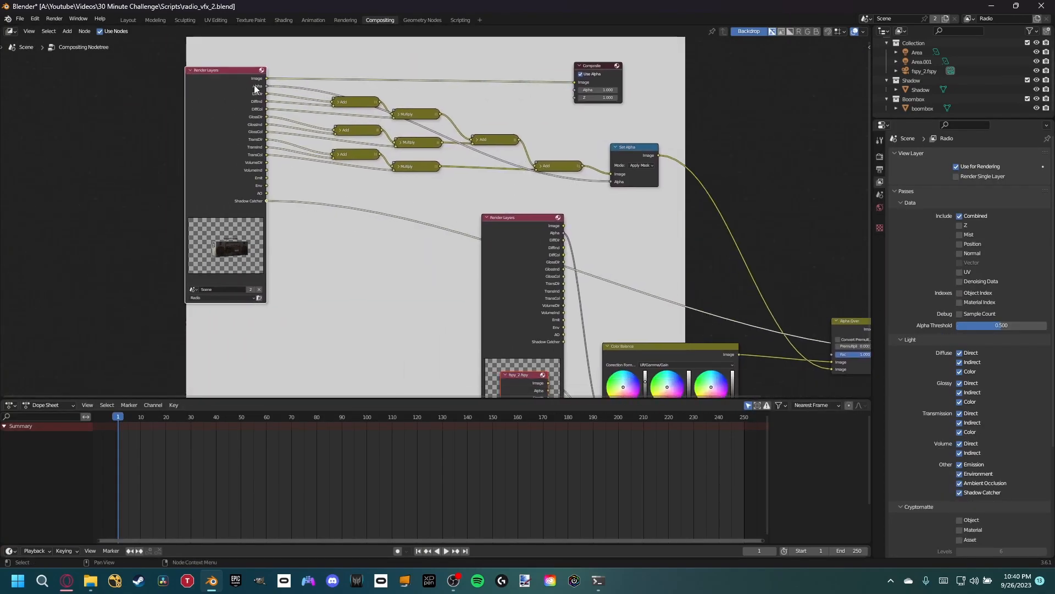
pyautogui.click(64, 22)
pyautogui.click(69, 28)
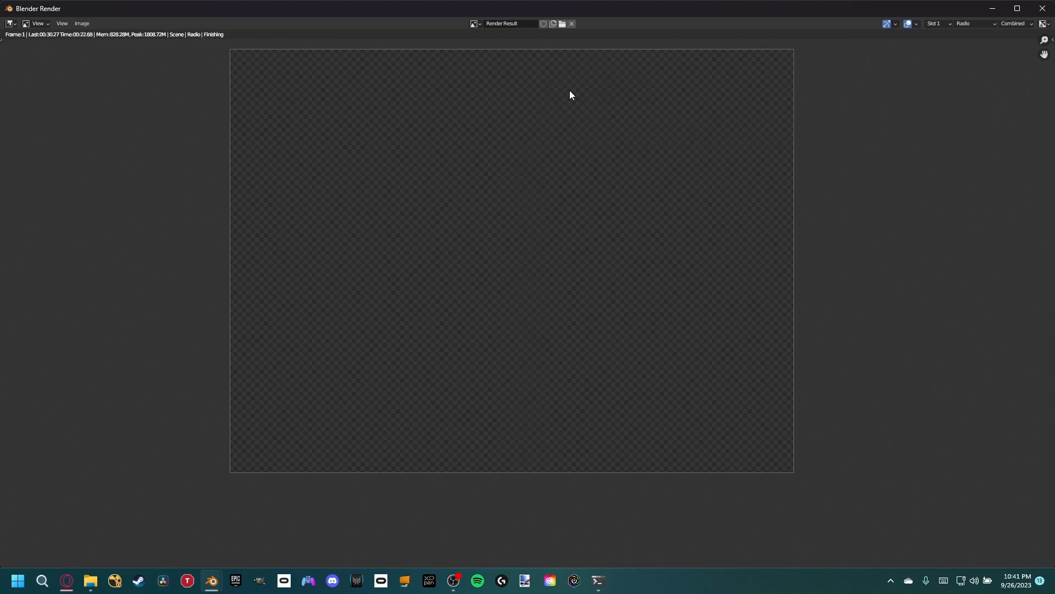
pyautogui.scroll(1, 565, 199)
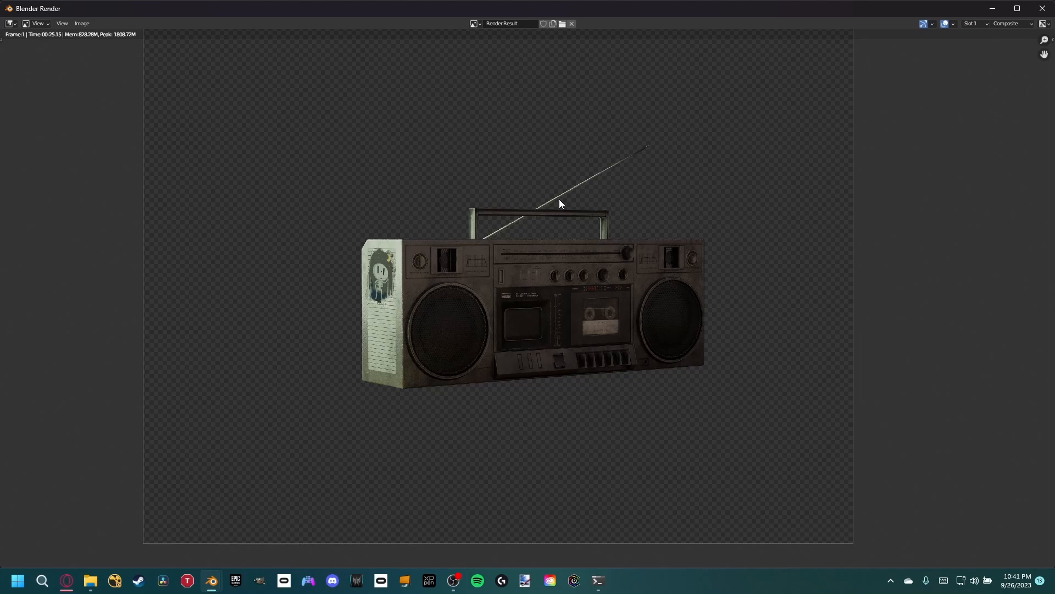
pyautogui.click(1051, 9)
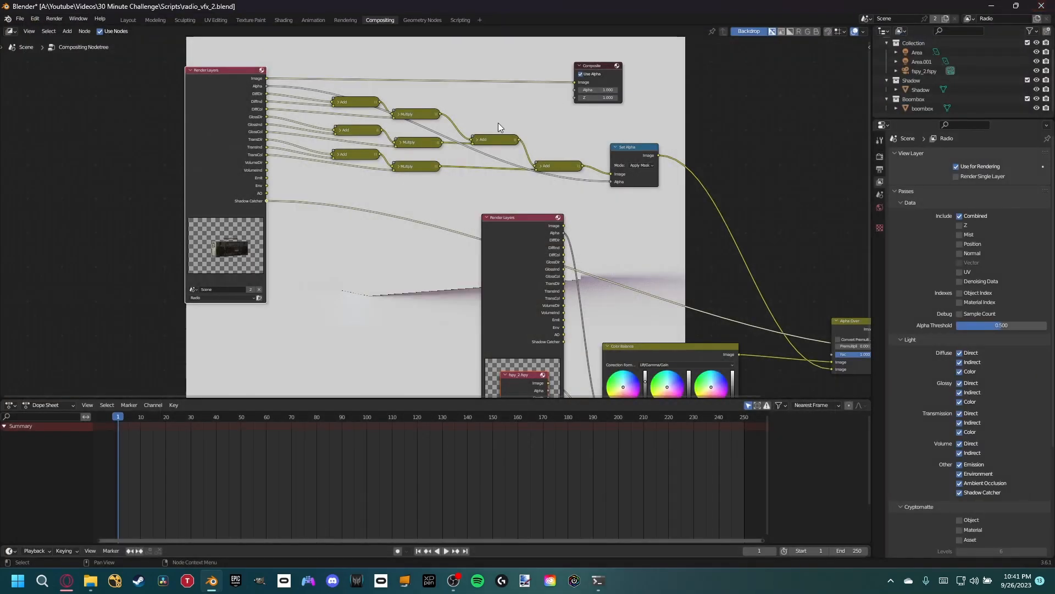
# - Move the second Render Layers node away from the nodes around it to clear space below the Set Alpha node
pyautogui.moveTo(565, 206); pyautogui.dragTo(586, 227, button='middle')
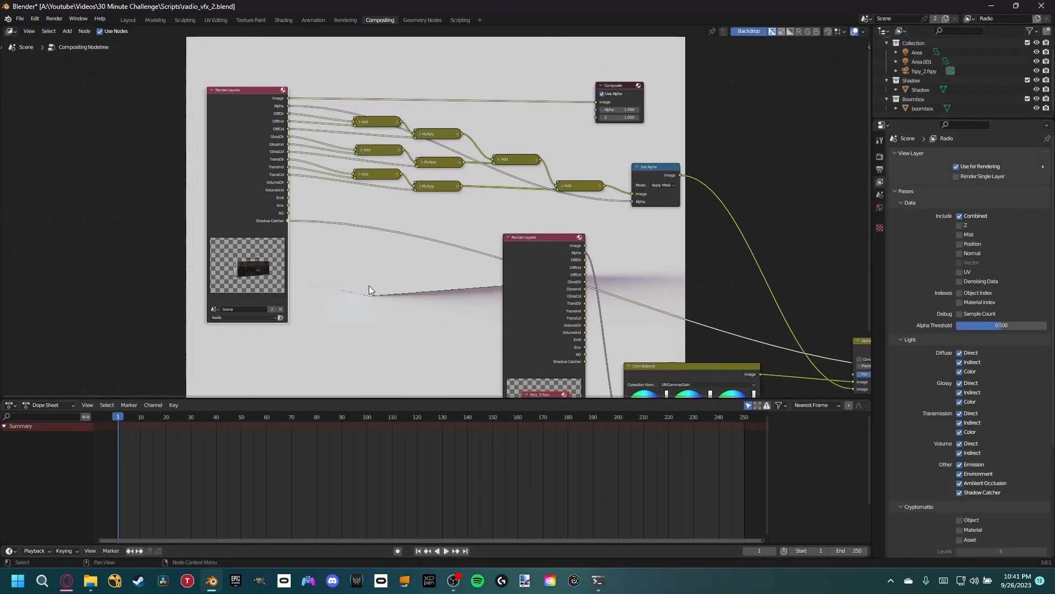
pyautogui.moveTo(245, 195); pyautogui.dragTo(231, 187)
pyautogui.click(432, 220)
pyautogui.moveTo(471, 243); pyautogui.dragTo(407, 203, button='middle')
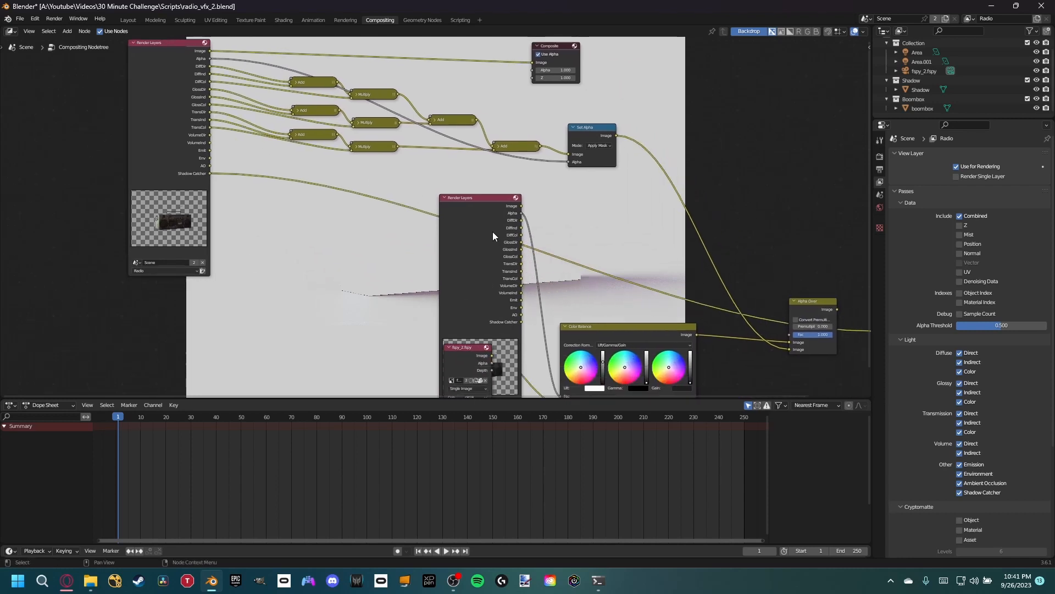
pyautogui.moveTo(457, 244); pyautogui.dragTo(356, 312)
pyautogui.moveTo(487, 204); pyautogui.dragTo(450, 220, button='middle')
# - Insert a Mix node set to Multiply between Set Alpha and Alpha Over, with the Shadow Catcher pass as its second image
pyautogui.hotkey('shift', 'a')
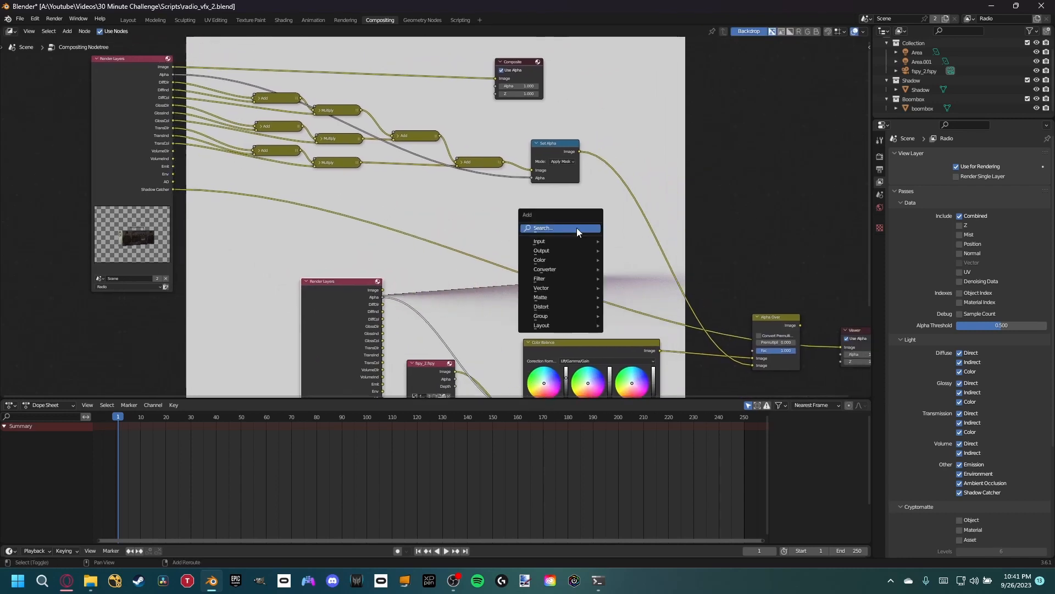
pyautogui.click(577, 228)
pyautogui.write('mix')
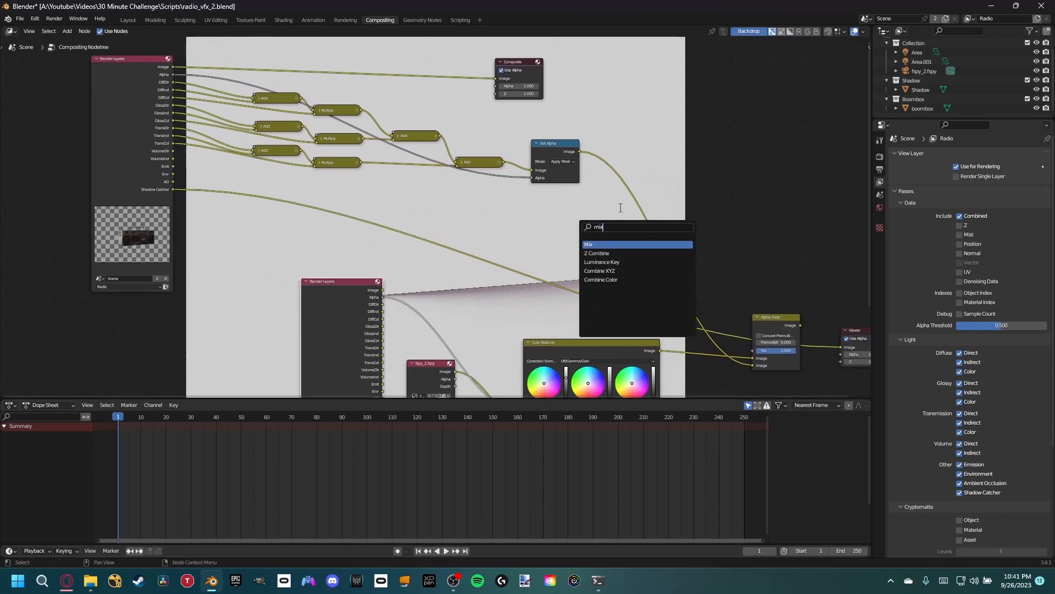
pyautogui.press('Return')
pyautogui.click(658, 231)
pyautogui.click(658, 231)
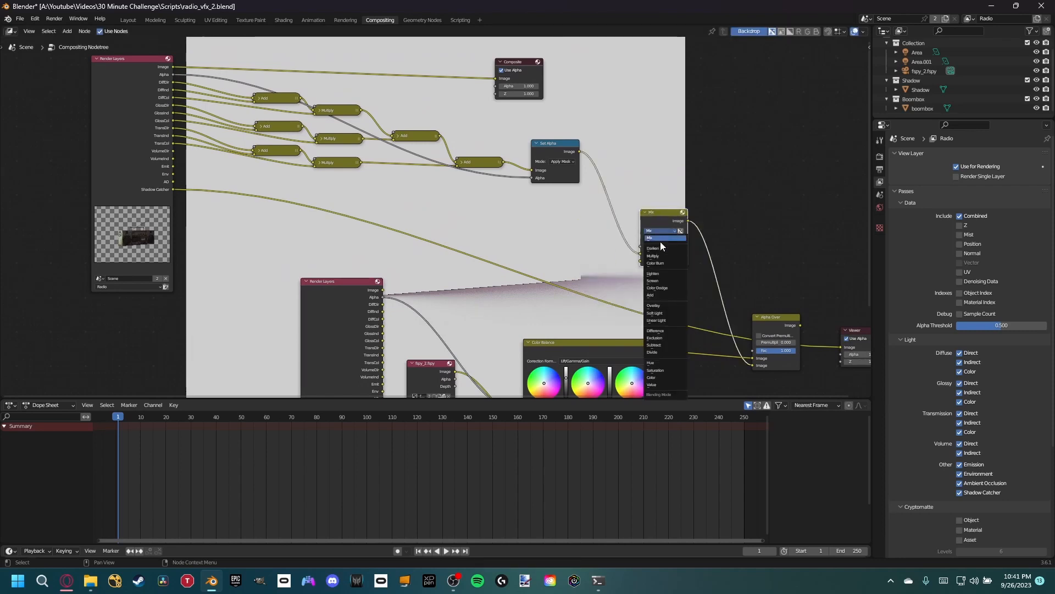
pyautogui.click(654, 256)
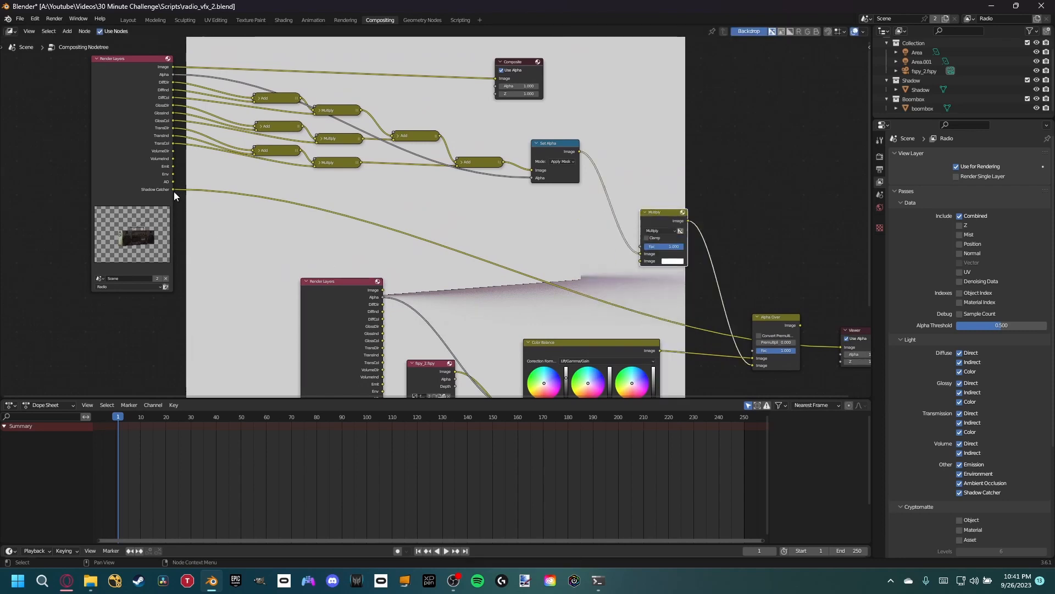
pyautogui.moveTo(174, 191); pyautogui.dragTo(641, 261)
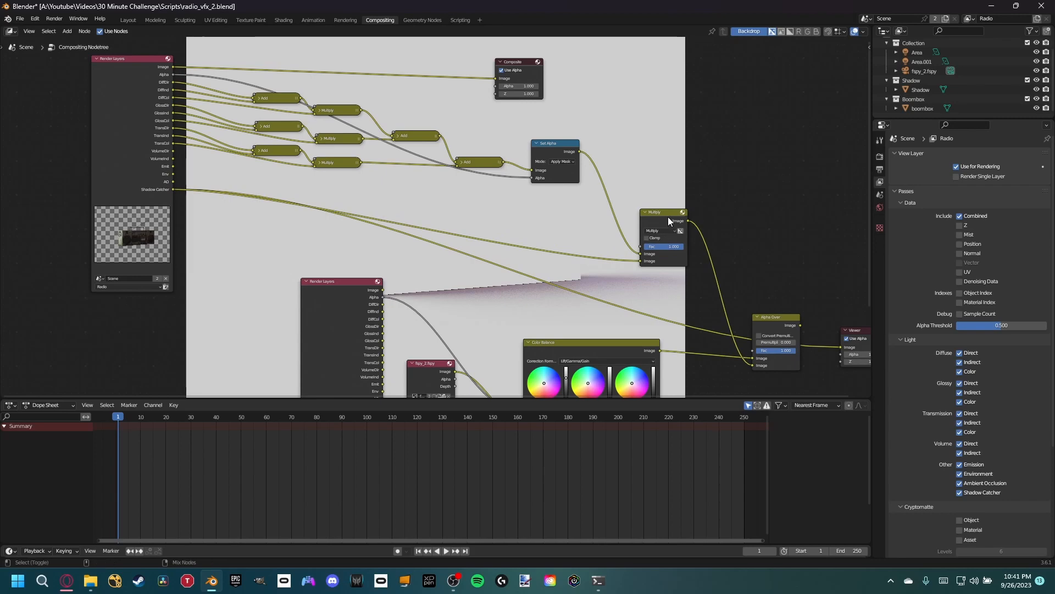
# - Preview the Multiply node in the Viewer and swap its inputs, with Shadow Catcher as first image and Set Alpha as second
pyautogui.keyDown('ctrl'); pyautogui.keyDown('shift'); pyautogui.click(668, 218); pyautogui.keyUp('shift'); pyautogui.keyUp('ctrl')
pyautogui.moveTo(684, 257); pyautogui.dragTo(660, 227, button='middle')
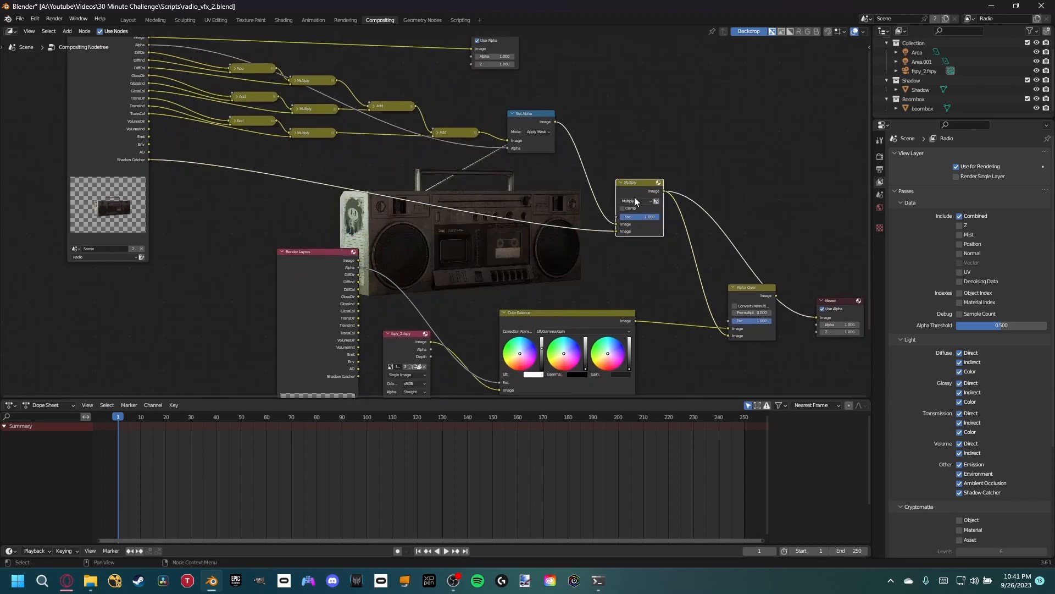
pyautogui.scroll(2, 573, 225)
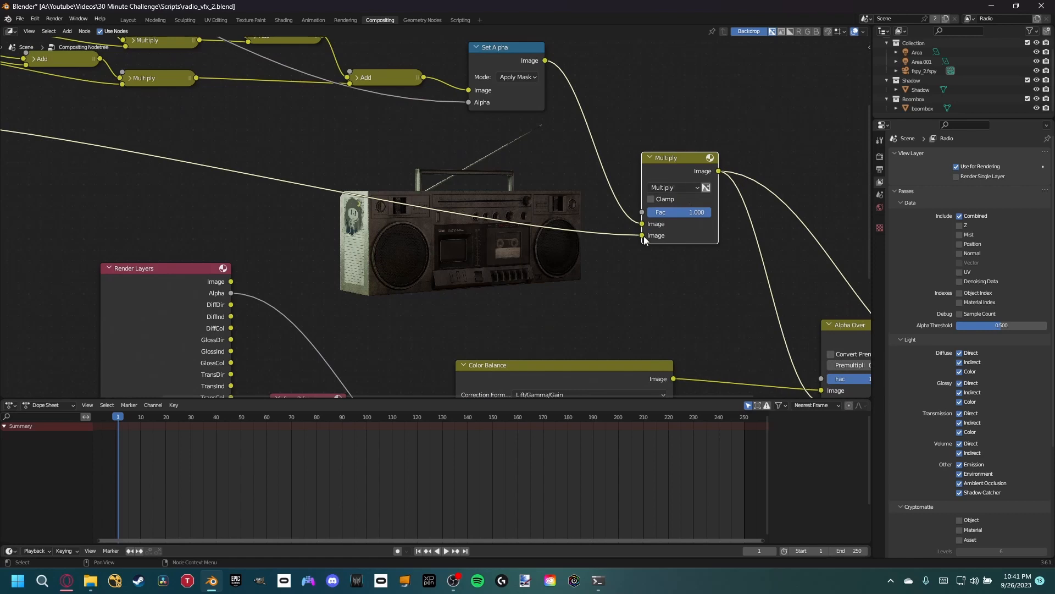
pyautogui.moveTo(643, 235); pyautogui.dragTo(641, 223)
pyautogui.moveTo(546, 61); pyautogui.dragTo(643, 236)
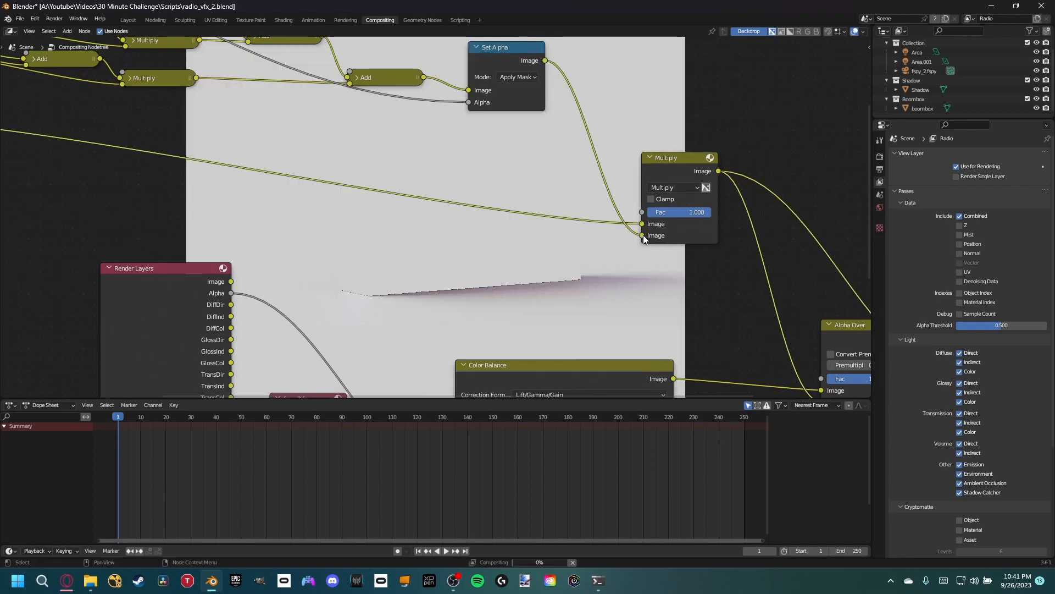
pyautogui.moveTo(711, 245); pyautogui.dragTo(524, 209, button='middle')
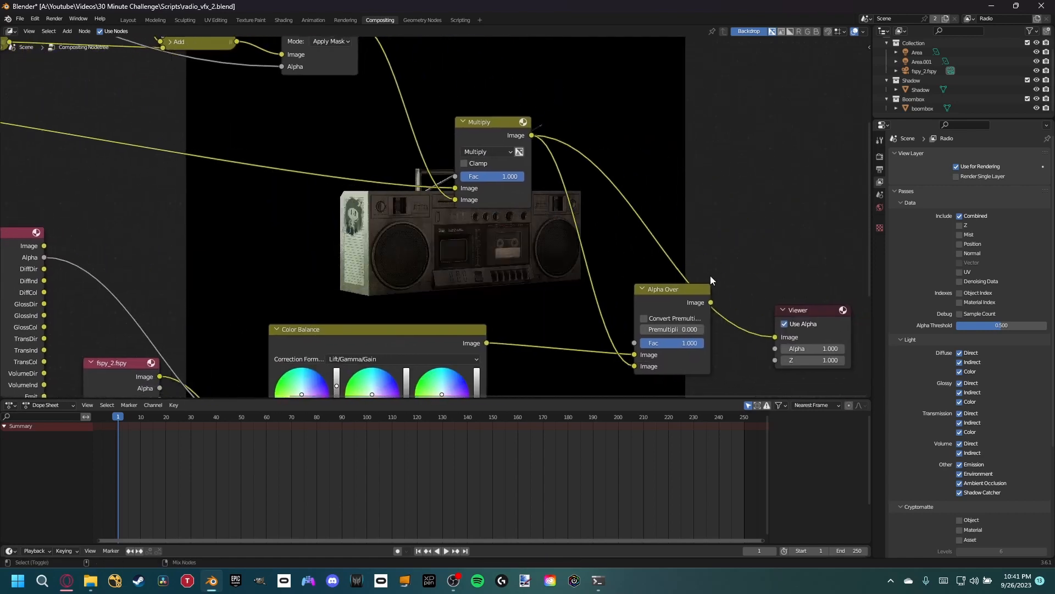
# - Preview the Alpha Over in the Viewer and reconnect Multiply with Set Alpha as first image and Shadow Catcher as second
pyautogui.keyDown('ctrl'); pyautogui.keyDown('shift'); pyautogui.click(685, 298); pyautogui.keyUp('shift'); pyautogui.keyUp('ctrl')
pyautogui.moveTo(691, 261); pyautogui.dragTo(812, 308, button='middle')
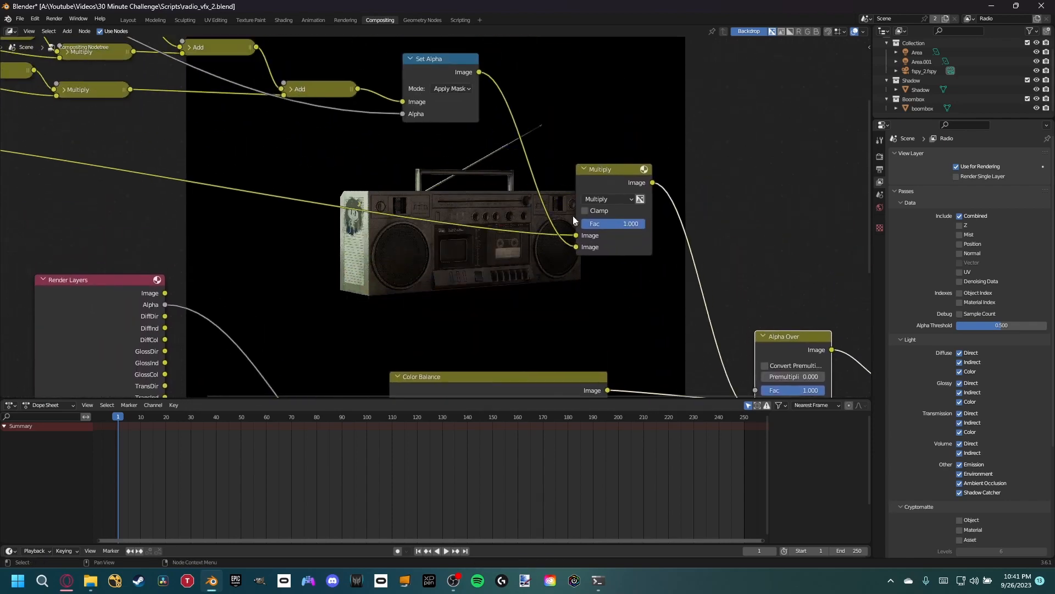
pyautogui.moveTo(579, 237); pyautogui.dragTo(579, 245)
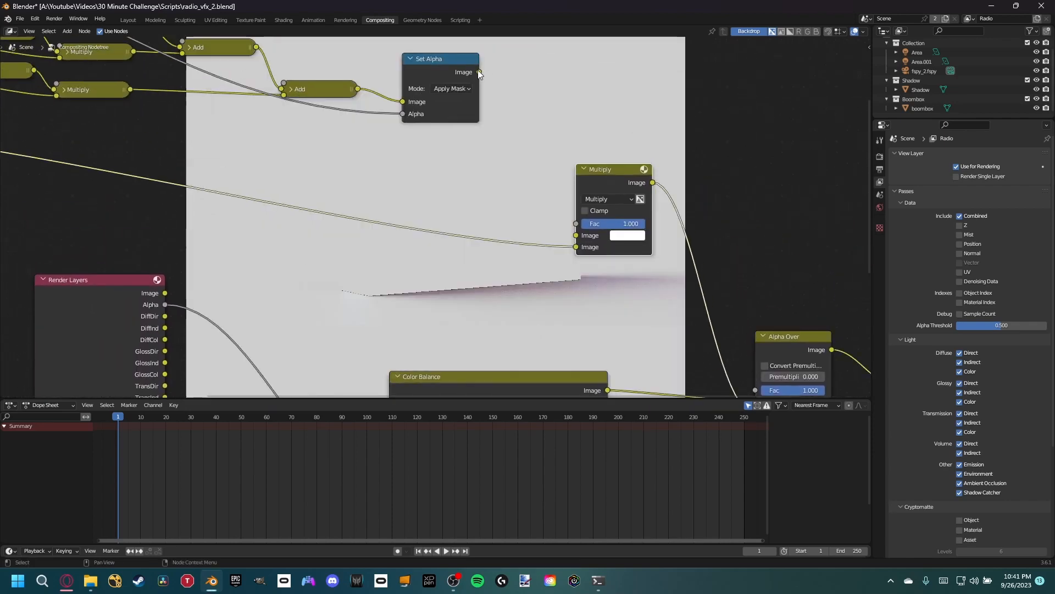
pyautogui.moveTo(479, 72); pyautogui.dragTo(577, 235)
pyautogui.moveTo(408, 239); pyautogui.dragTo(537, 193, button='middle')
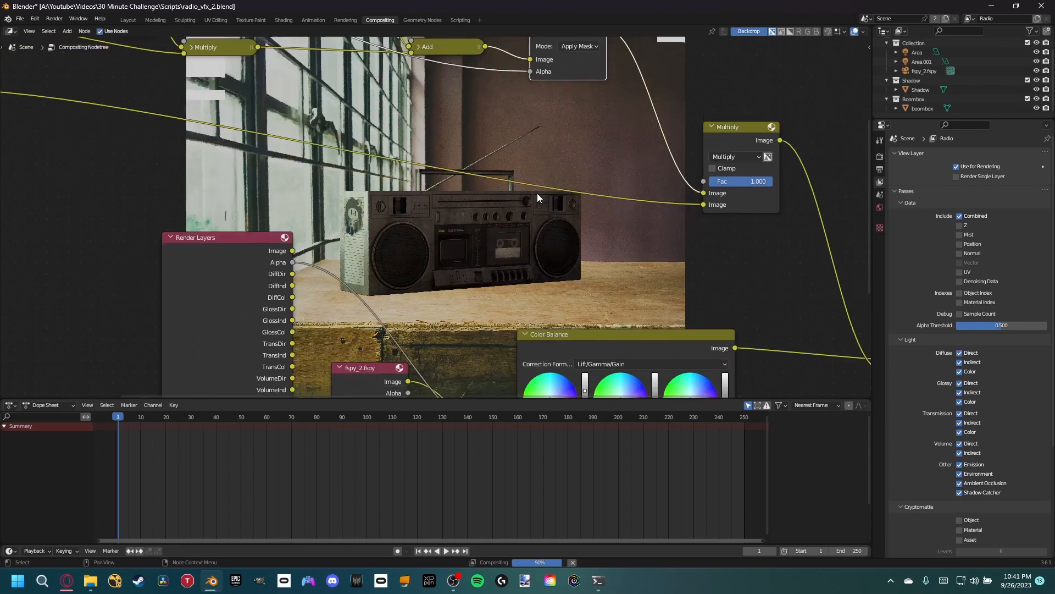
# - Duplicate the Set Alpha node and insert the copy on the Shadow Catcher link before the Multiply node
pyautogui.scroll(-3, 523, 197)
pyautogui.scroll(-1, 499, 173)
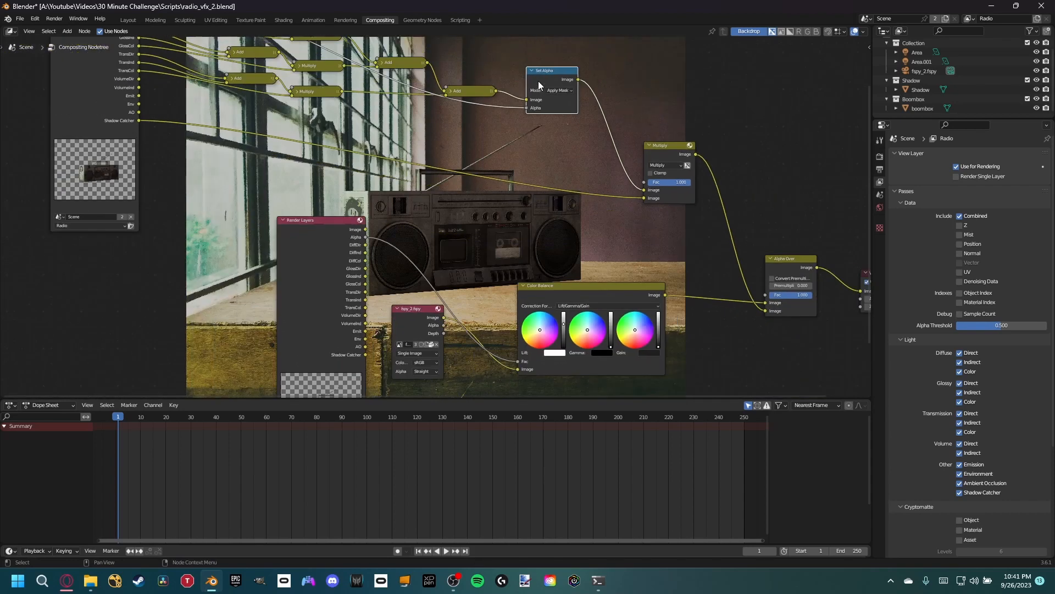
pyautogui.hotkey('ctrl', 'v')
pyautogui.press('g')
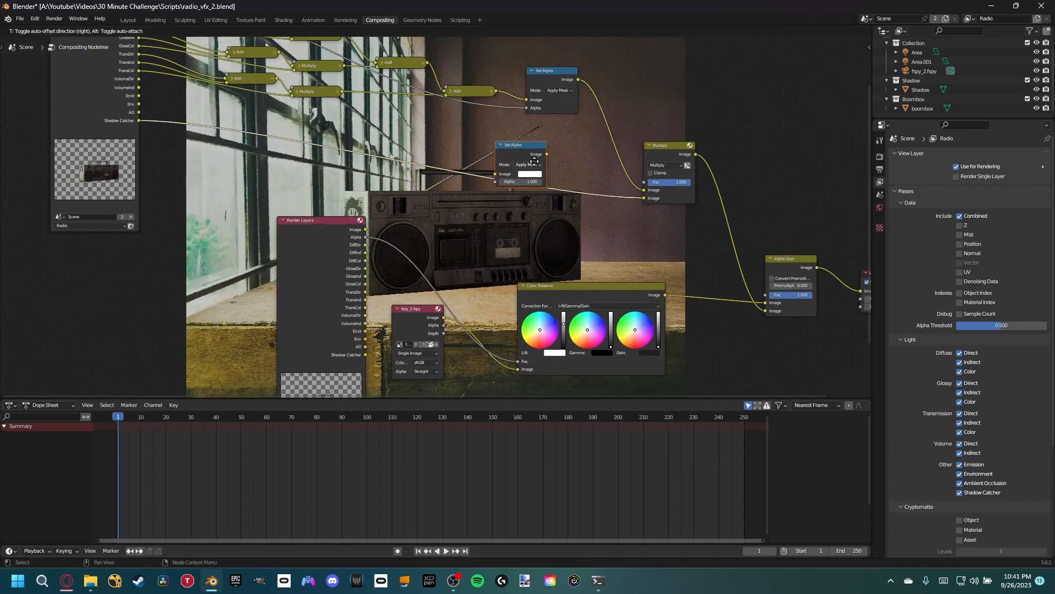
pyautogui.click(532, 174)
pyautogui.moveTo(523, 157); pyautogui.dragTo(513, 160)
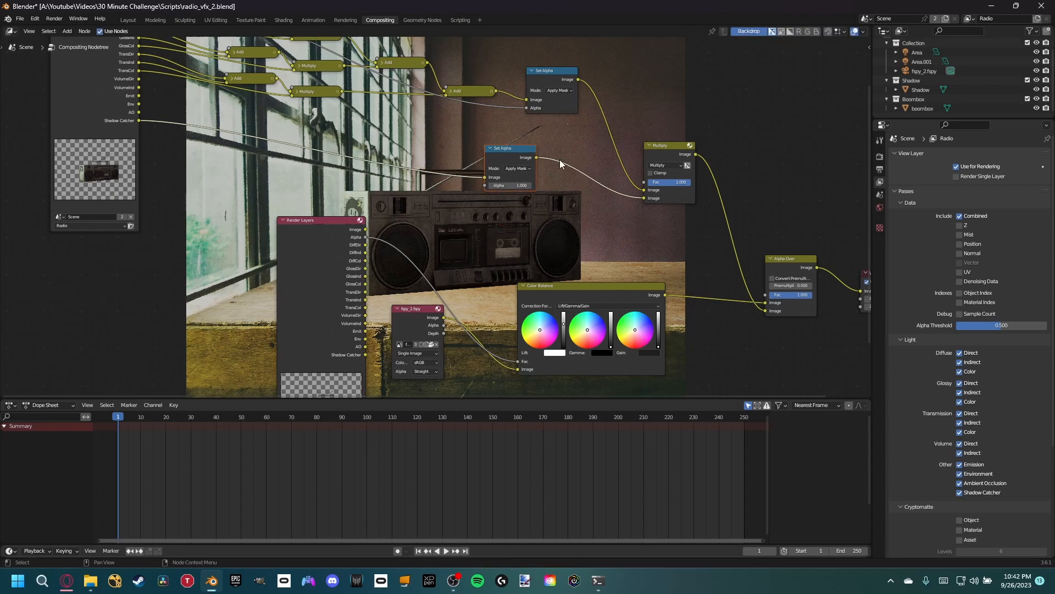
# - Delete the Multiply node and paste a copy of the Alpha Over node in its place
pyautogui.click(666, 153)
pyautogui.press('x')
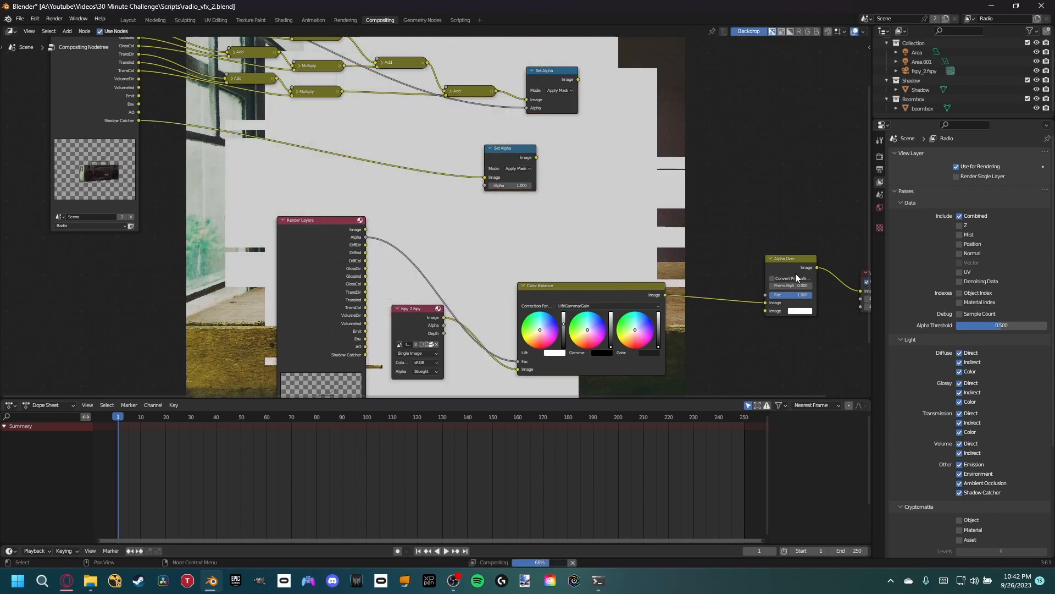
pyautogui.click(662, 160)
pyautogui.hotkey('ctrl', 'v')
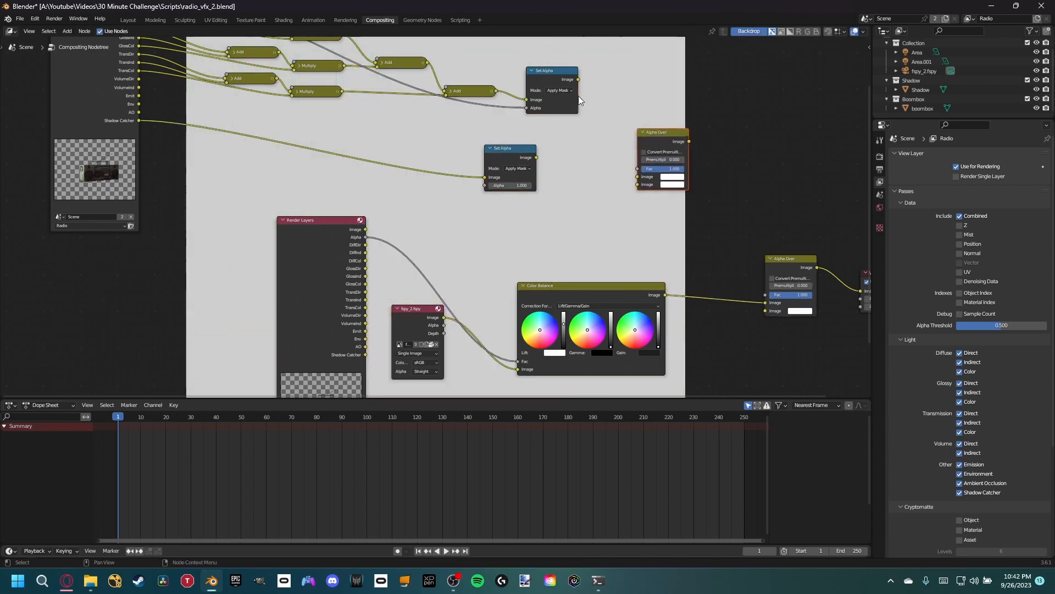
# - Feed Shadow Catcher into the lower Set Alpha's Alpha, then connect that node and the upper Set Alpha as the new Alpha Over's first and second images
pyautogui.moveTo(486, 178); pyautogui.dragTo(487, 186)
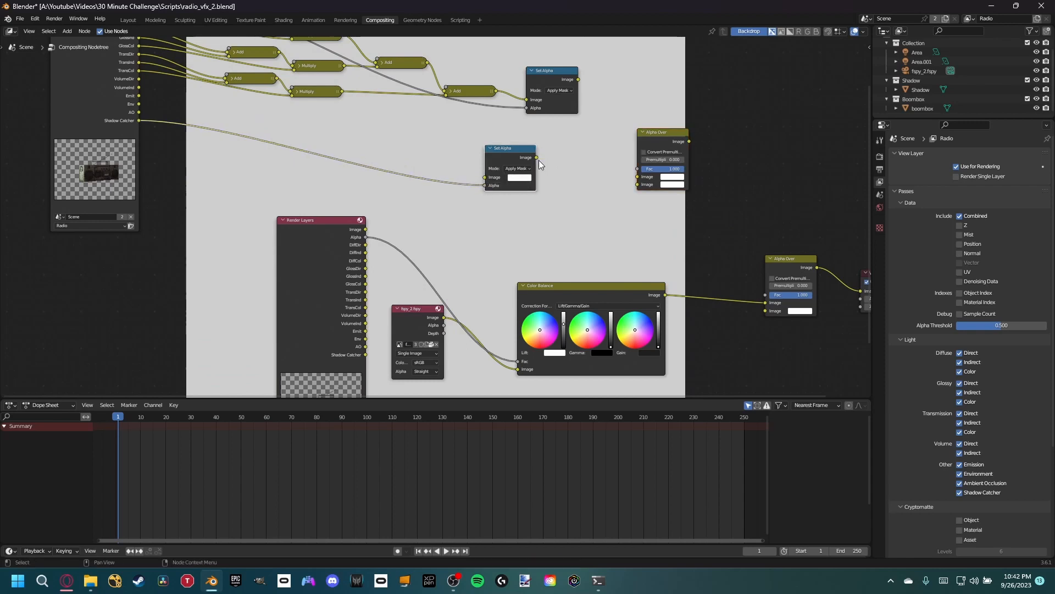
pyautogui.moveTo(536, 157); pyautogui.dragTo(638, 177)
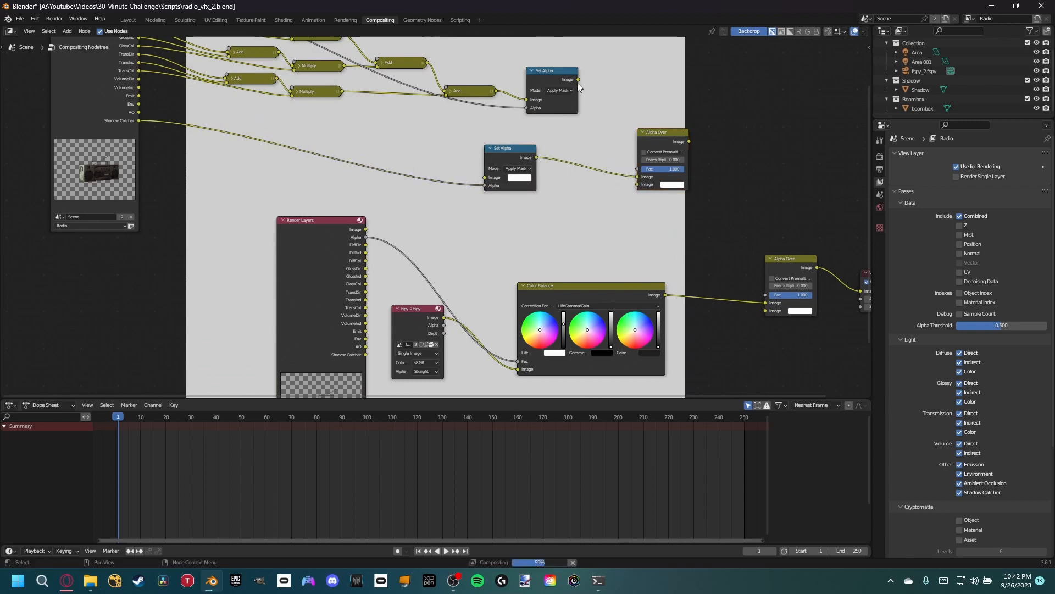
pyautogui.moveTo(578, 80); pyautogui.dragTo(638, 185)
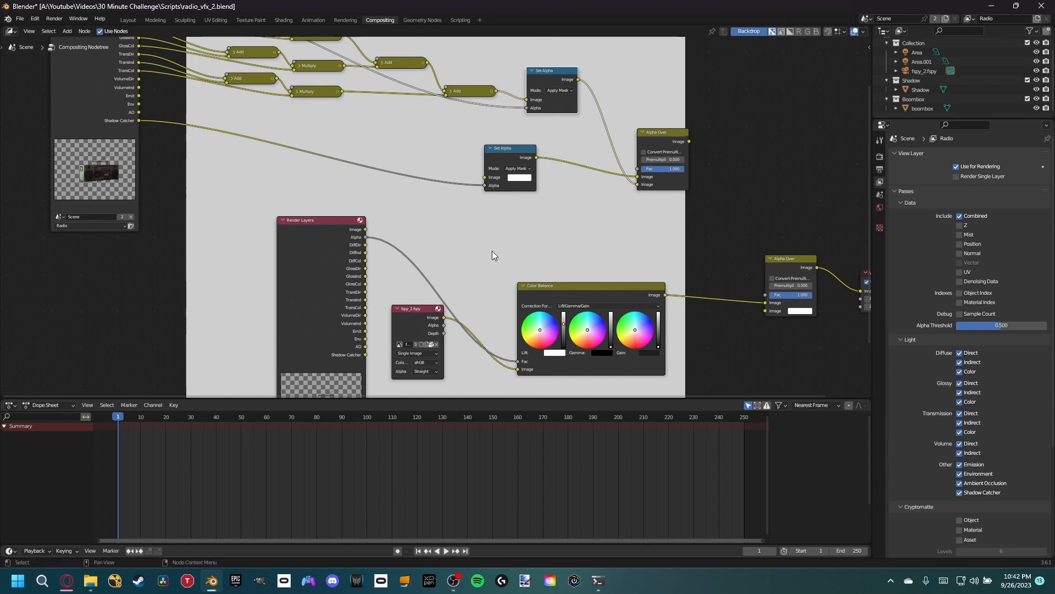
# - Preview the new Alpha Over in the Viewer and set the lower Set Alpha's image colour to black with a value of 0
pyautogui.keyDown('ctrl'); pyautogui.keyDown('shift'); pyautogui.click(674, 143); pyautogui.keyUp('shift'); pyautogui.keyUp('ctrl')
pyautogui.moveTo(612, 201); pyautogui.dragTo(499, 239, button='middle')
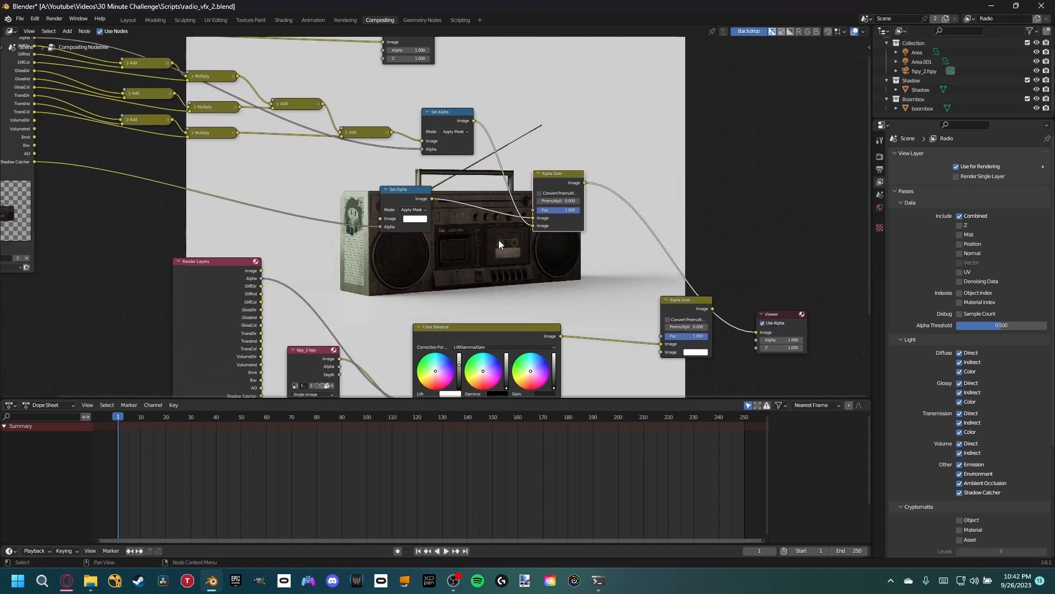
pyautogui.scroll(2, 543, 199)
pyautogui.scroll(1, 553, 210)
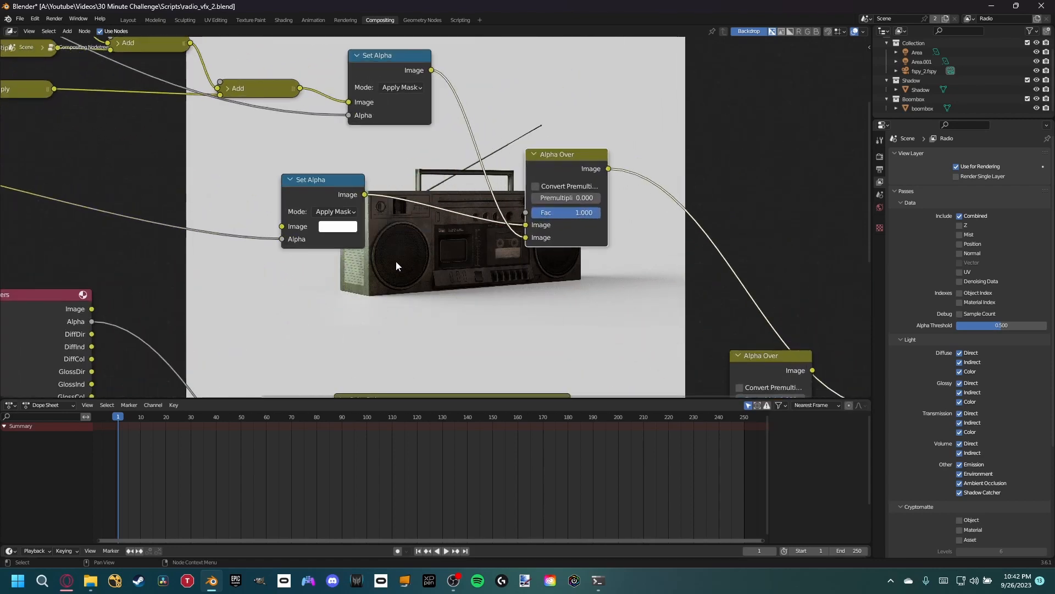
pyautogui.click(334, 227)
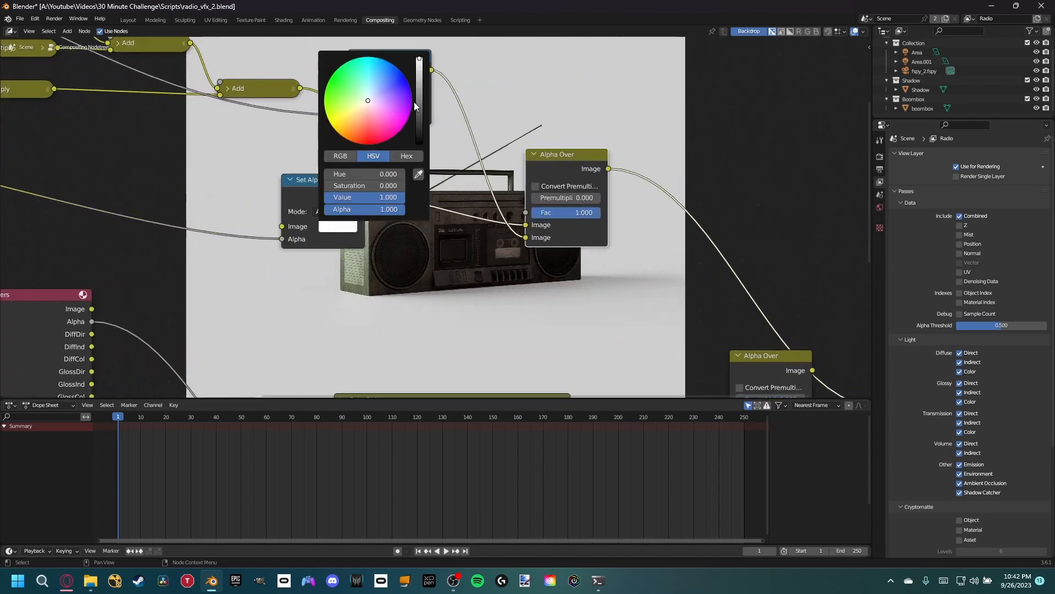
pyautogui.moveTo(417, 100); pyautogui.dragTo(419, 144)
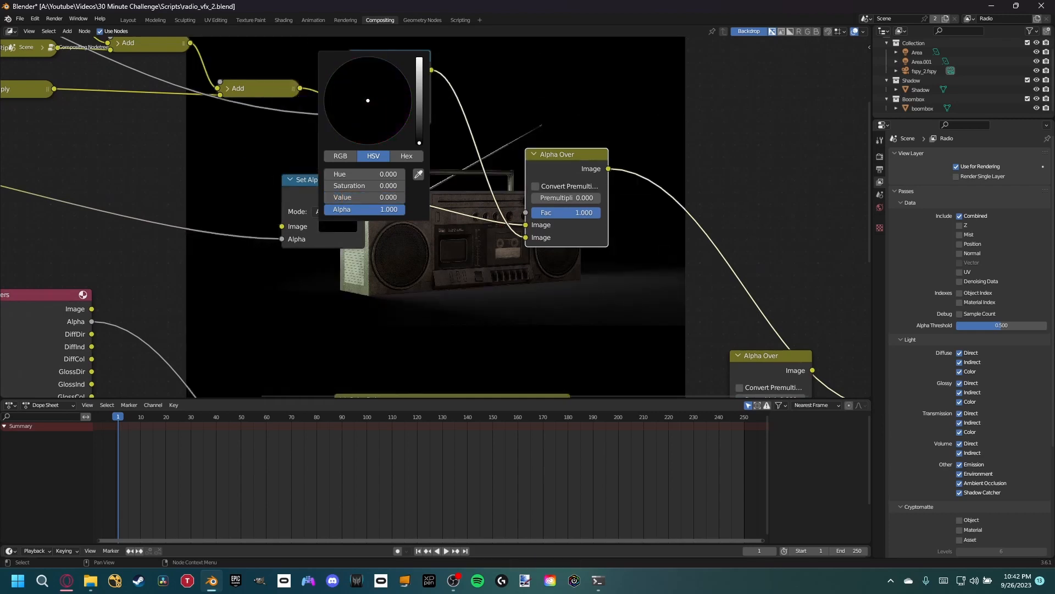
# - Insert an Invert Color node on the link between the Shadow Catcher pass and the black Set Alpha's Alpha input
pyautogui.moveTo(210, 194); pyautogui.dragTo(299, 184, button='middle')
pyautogui.hotkey('shift', 'a')
pyautogui.write('invert')
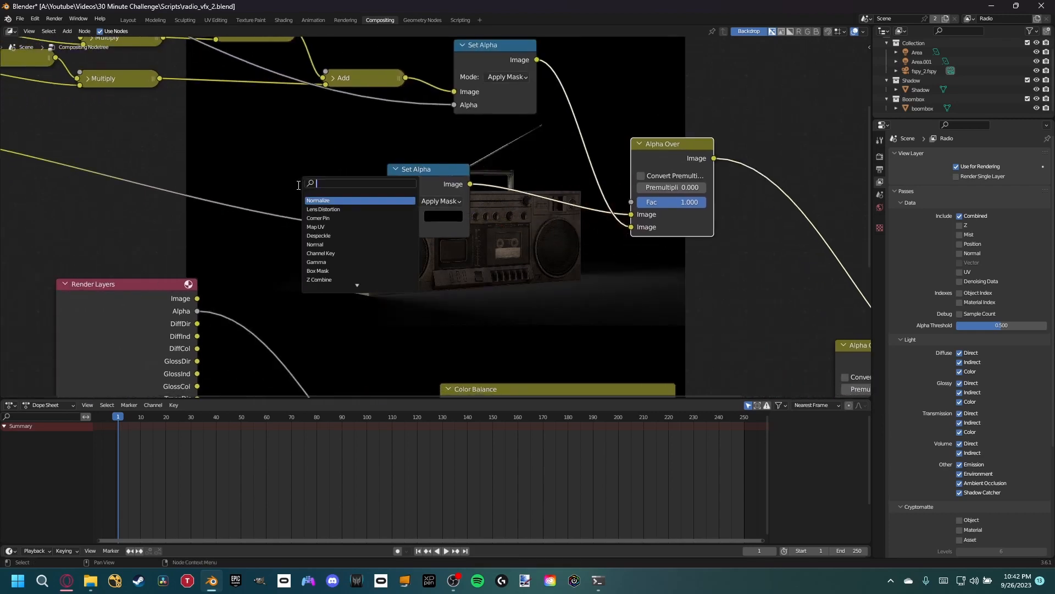
pyautogui.press('Return')
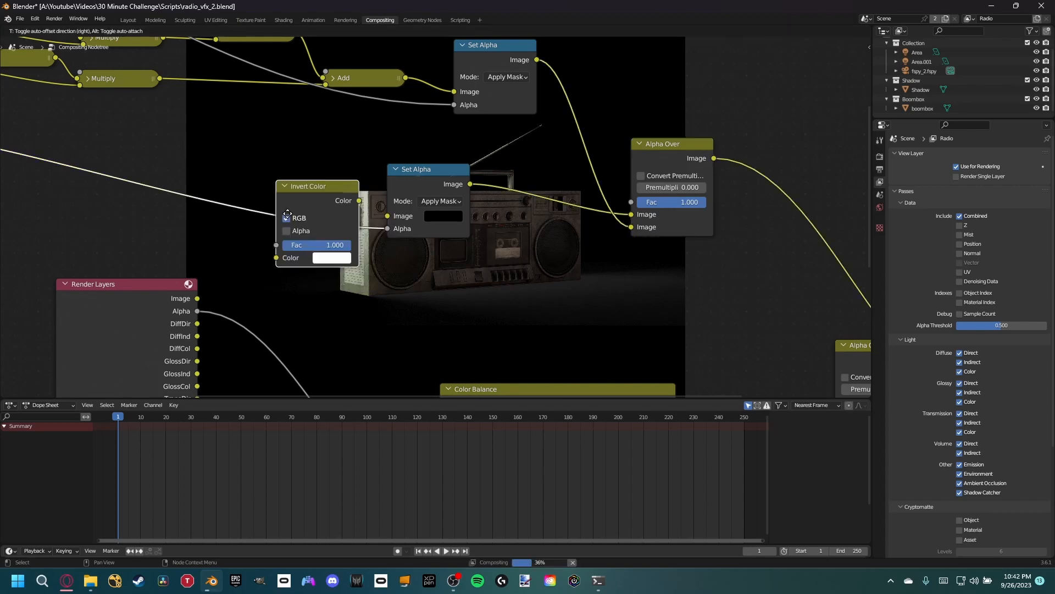
pyautogui.click(295, 212)
# - Connect the new Alpha Over to the final Alpha Over's second image input and preview the full composite in the Viewer
pyautogui.moveTo(465, 217); pyautogui.dragTo(196, 131, button='middle')
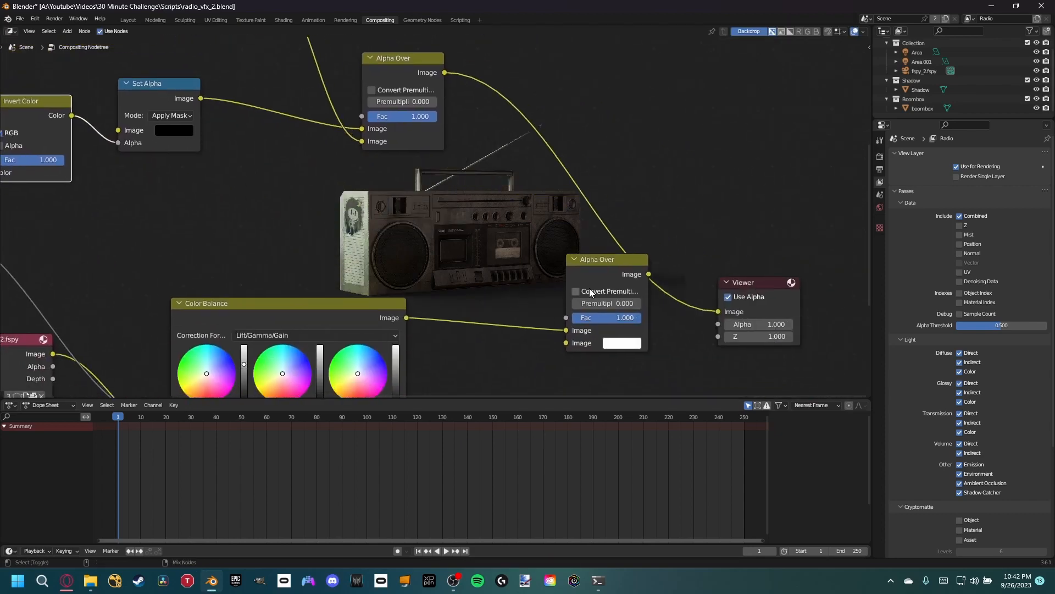
pyautogui.moveTo(445, 72); pyautogui.dragTo(568, 342)
pyautogui.moveTo(419, 278); pyautogui.dragTo(548, 308, button='middle')
pyautogui.press('v')
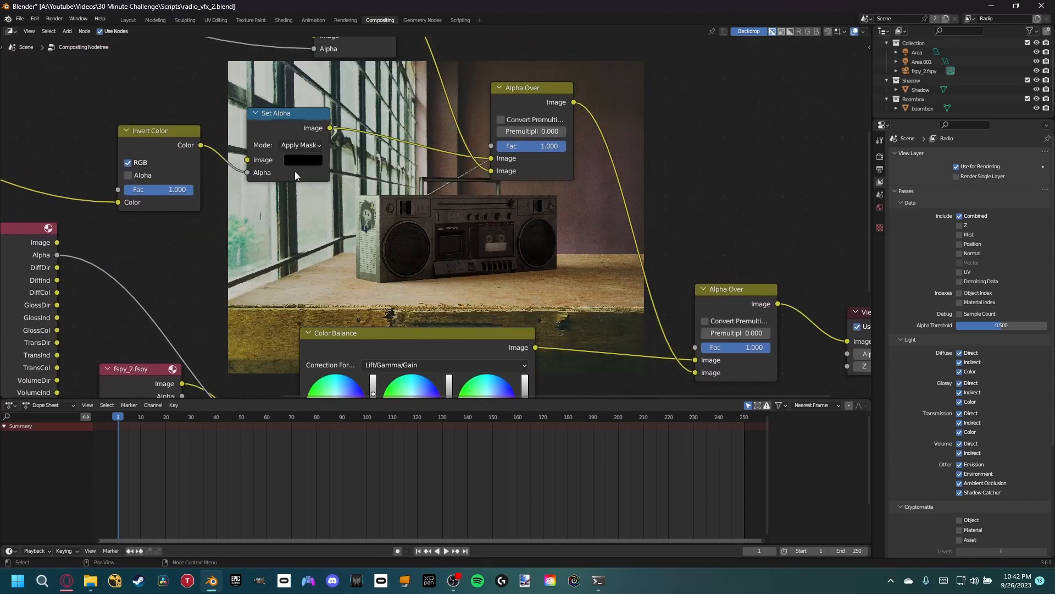
pyautogui.moveTo(176, 175); pyautogui.dragTo(331, 201, button='middle')
pyautogui.moveTo(314, 168); pyautogui.dragTo(143, 176)
pyautogui.hotkey('shift', 'a')
pyautogui.hotkey('shift', 'a')
pyautogui.write('color')
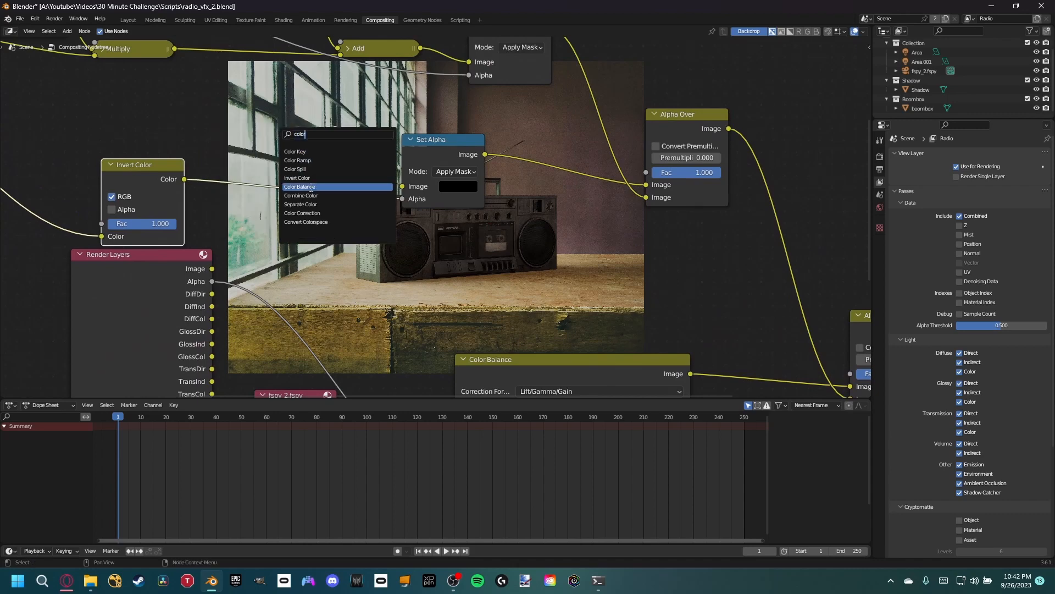
pyautogui.click(311, 187)
pyautogui.press('Escape')
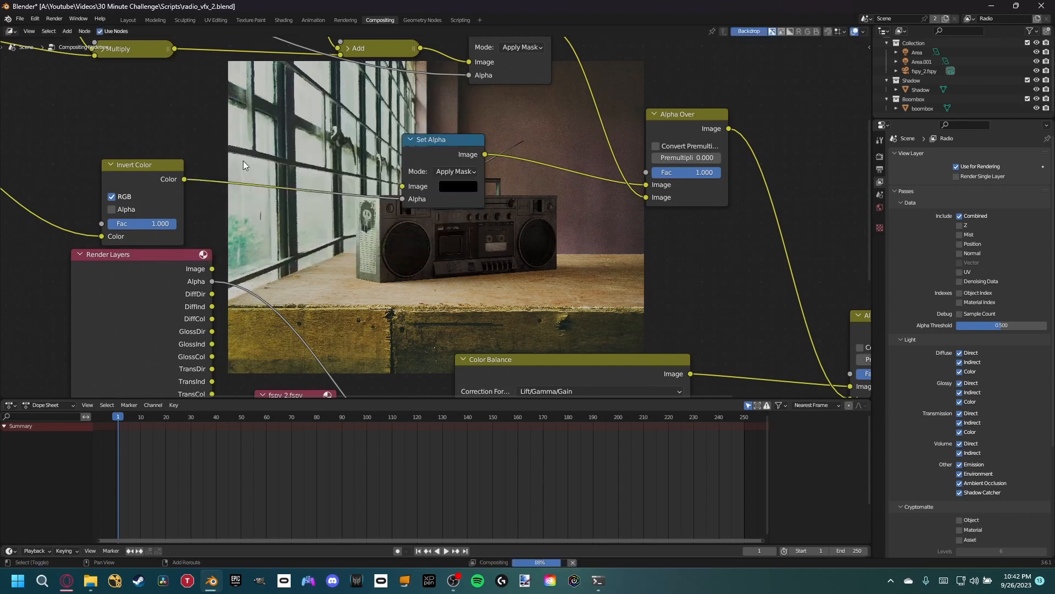
# - Insert a Color Ramp node between the Invert Color node and the black Set Alpha's Alpha input
pyautogui.hotkey('shift', 'a')
pyautogui.write('colo')
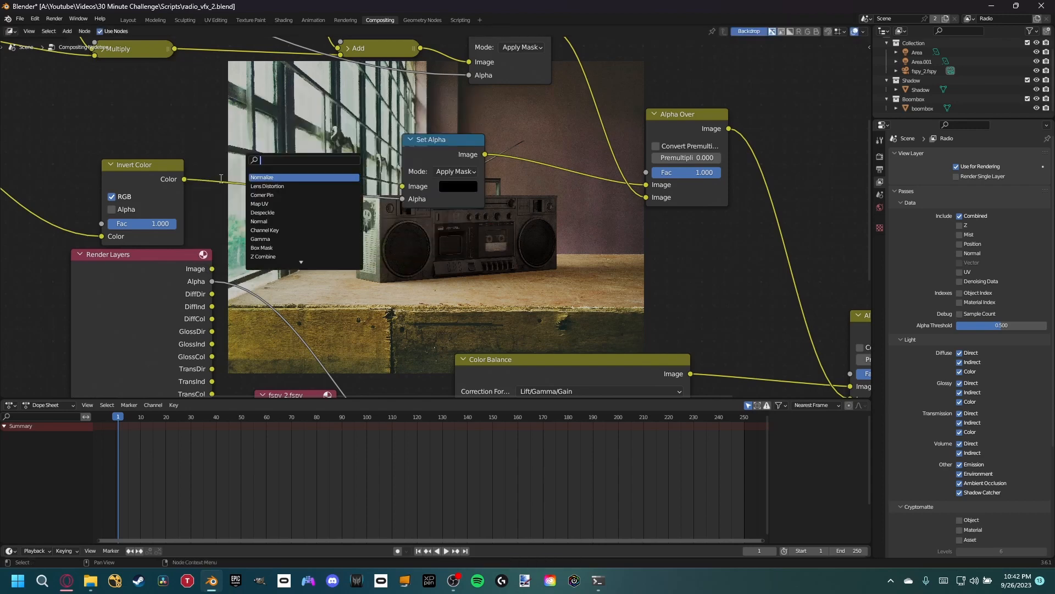
pyautogui.write('r')
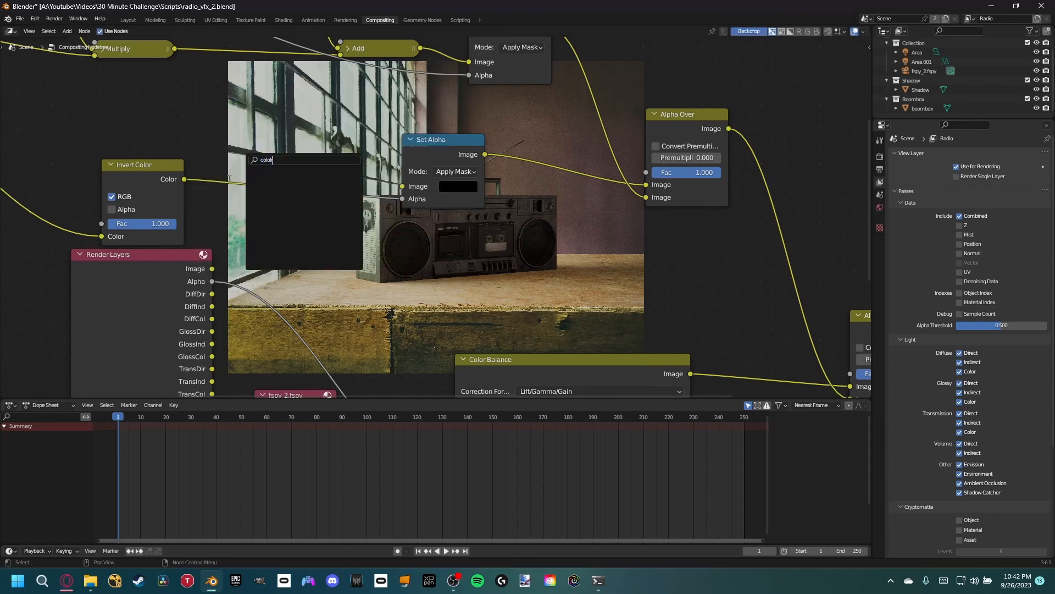
pyautogui.press('Down')
pyautogui.press('Return')
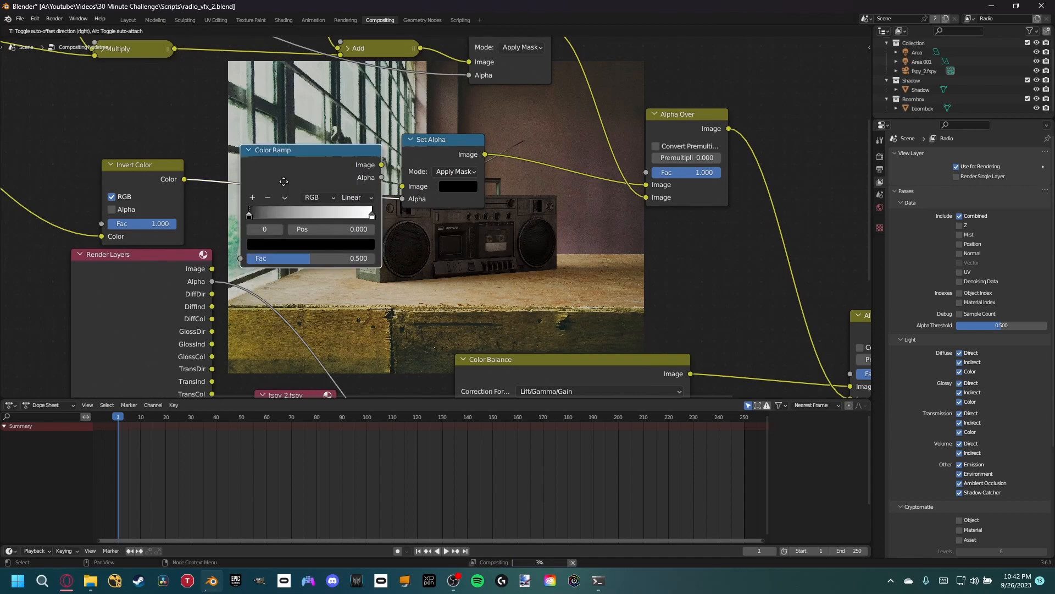
pyautogui.click(249, 215)
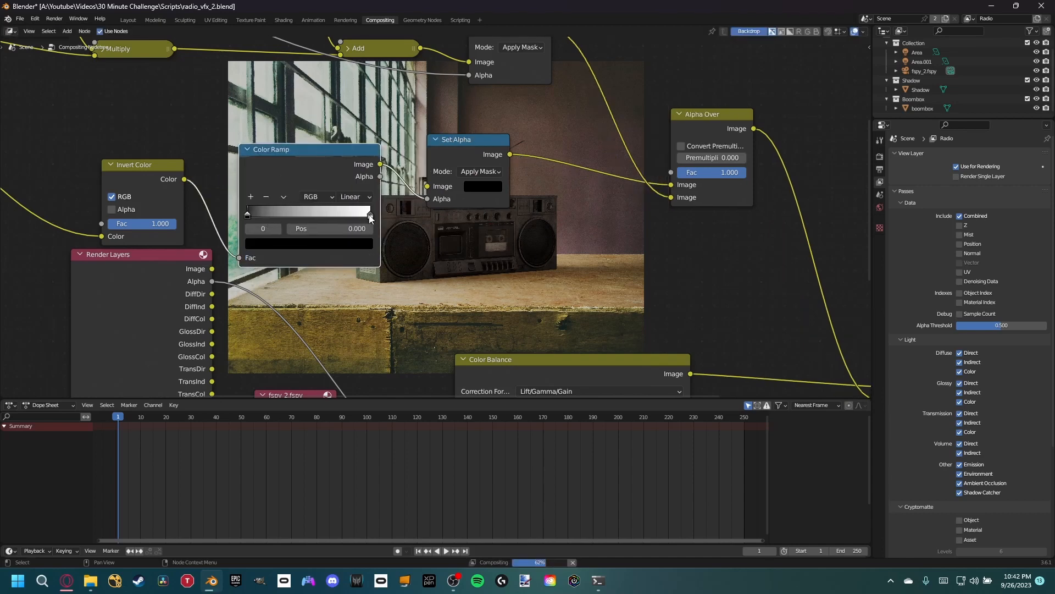
# - Move the Color Ramp's white stop to position 0.801 and fine-tune that stop's brightness
pyautogui.moveTo(371, 215); pyautogui.dragTo(342, 246)
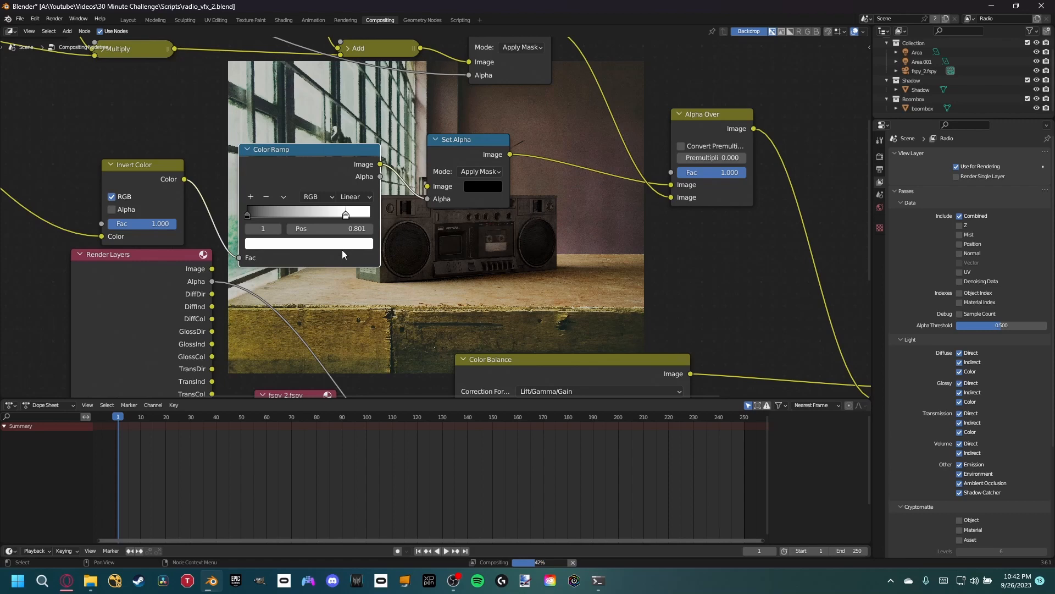
pyautogui.click(342, 248)
pyautogui.click(347, 92)
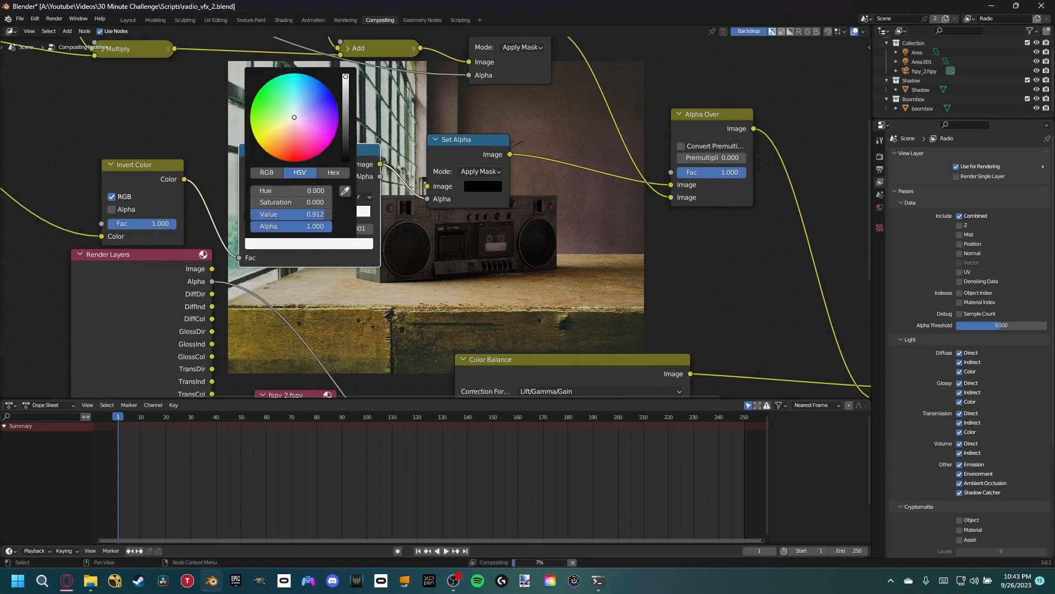
pyautogui.moveTo(345, 80); pyautogui.dragTo(345, 77)
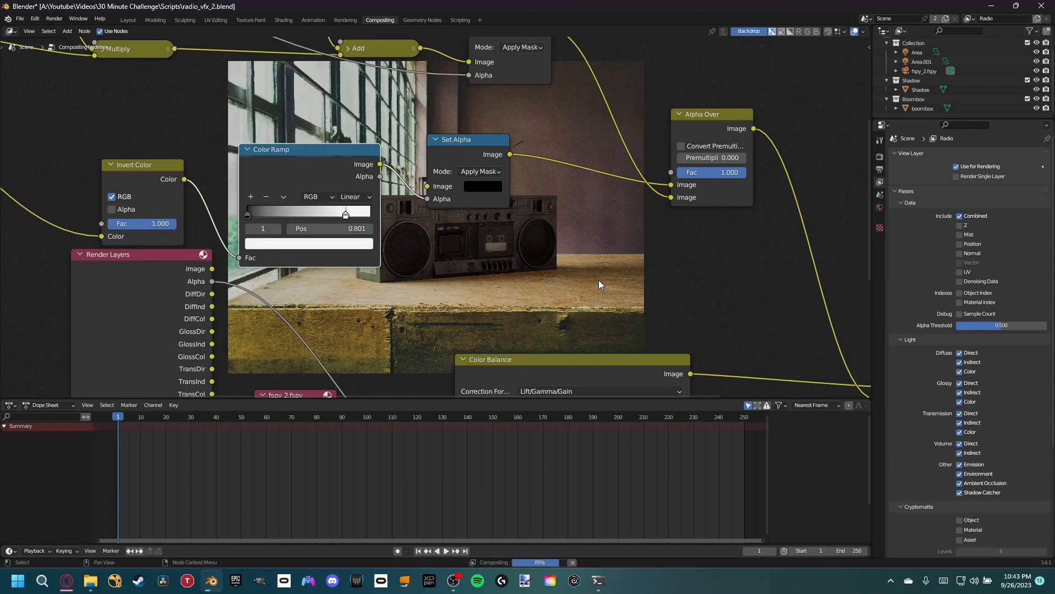
# - Enlarge the backdrop and examine how the boombox and its shadow blend with the table photo
pyautogui.scroll(-8, 435, 299)
pyautogui.moveTo(433, 301); pyautogui.dragTo(409, 243, button='middle')
pyautogui.press('b')
pyautogui.press('Escape')
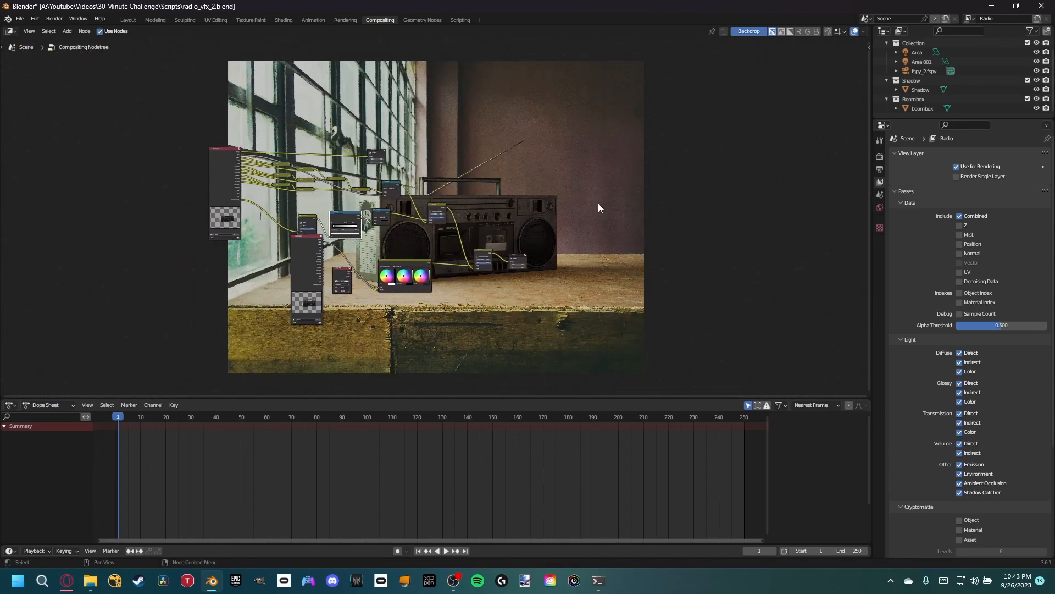
pyautogui.hotkey('alt', 'v')
pyautogui.hotkey('alt', 'v')
pyautogui.hotkey('alt', 'v')
pyautogui.hotkey('alt', 'v')
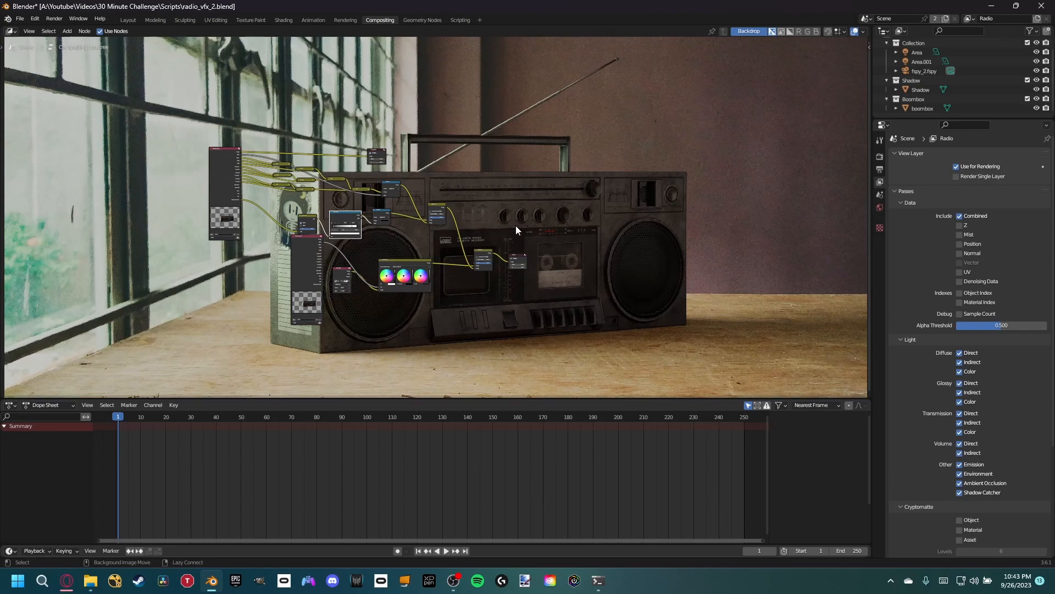
pyautogui.press('v')
pyautogui.press('v')
pyautogui.hotkey('alt', 'v')
pyautogui.hotkey('alt', 'v')
pyautogui.hotkey('alt', 'v')
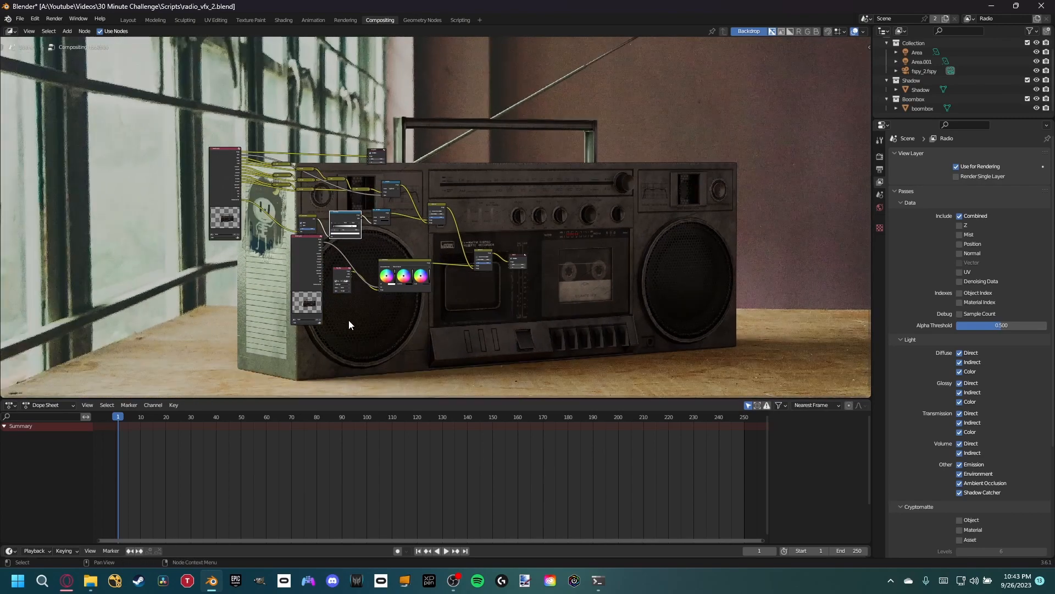
pyautogui.scroll(3, 654, 197)
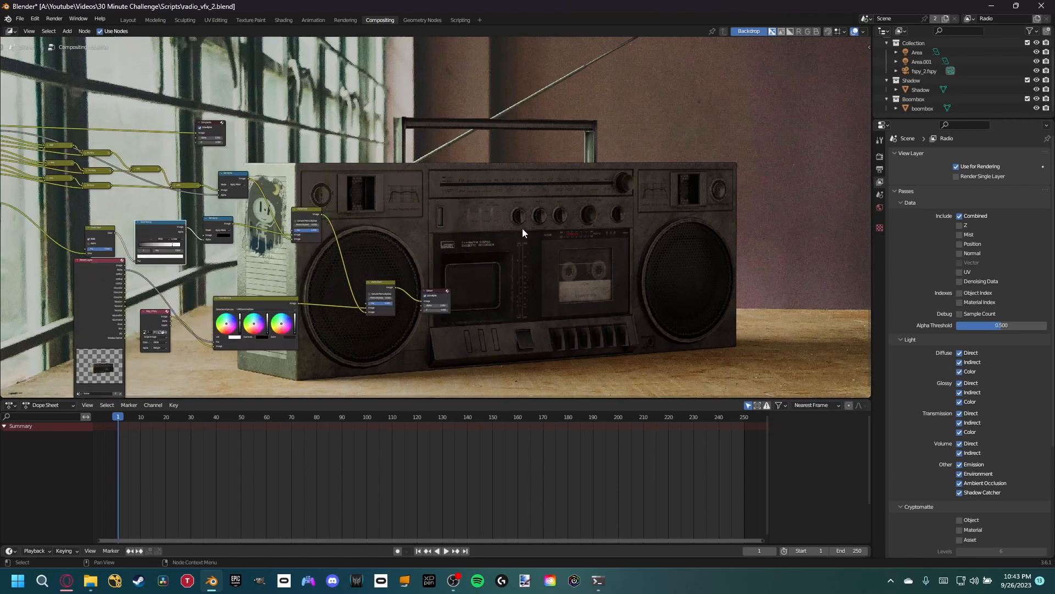
pyautogui.moveTo(367, 262); pyautogui.dragTo(426, 215, button='middle')
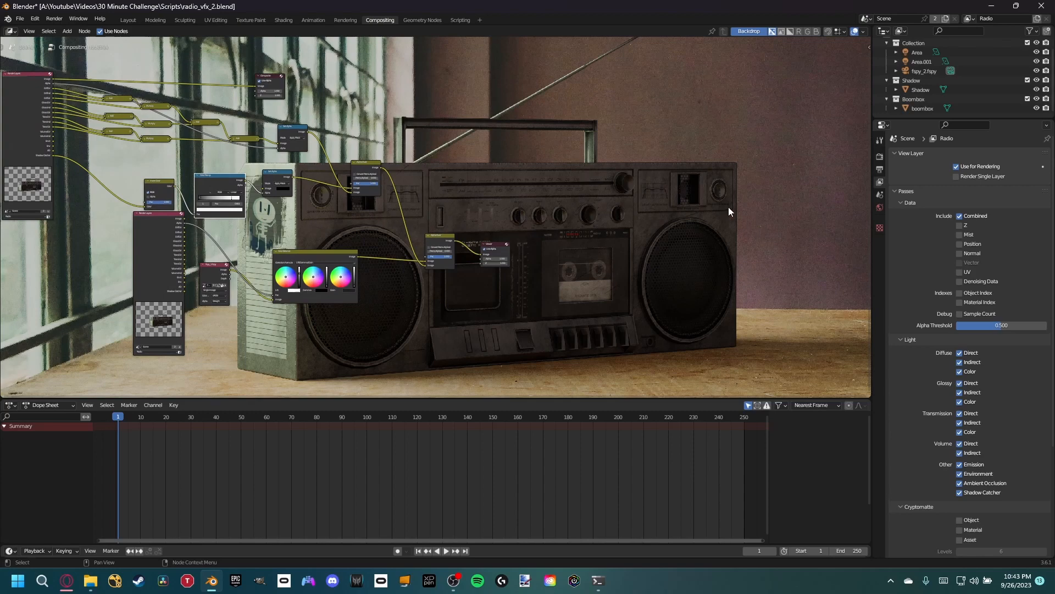
# - Try a Blur node between the boombox Set Alpha and the first Alpha Over, with X and Y set to 1
pyautogui.moveTo(374, 219); pyautogui.dragTo(493, 252, button='middle')
pyautogui.scroll(6, 434, 205)
pyautogui.moveTo(433, 205); pyautogui.dragTo(453, 234, button='middle')
pyautogui.hotkey('shift', 'a')
pyautogui.click(489, 191)
pyautogui.write('blur')
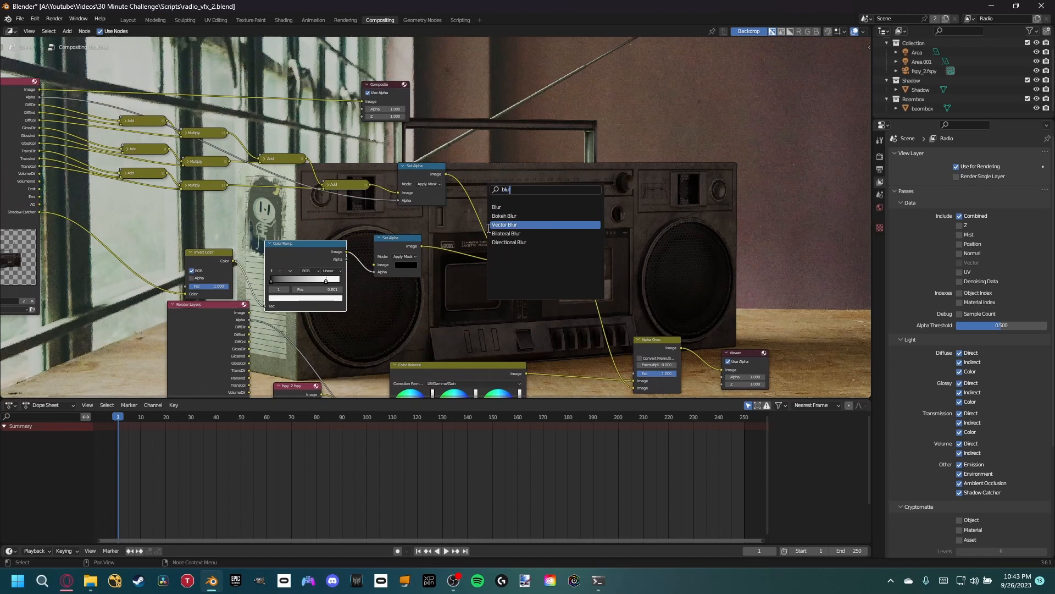
pyautogui.press('Return')
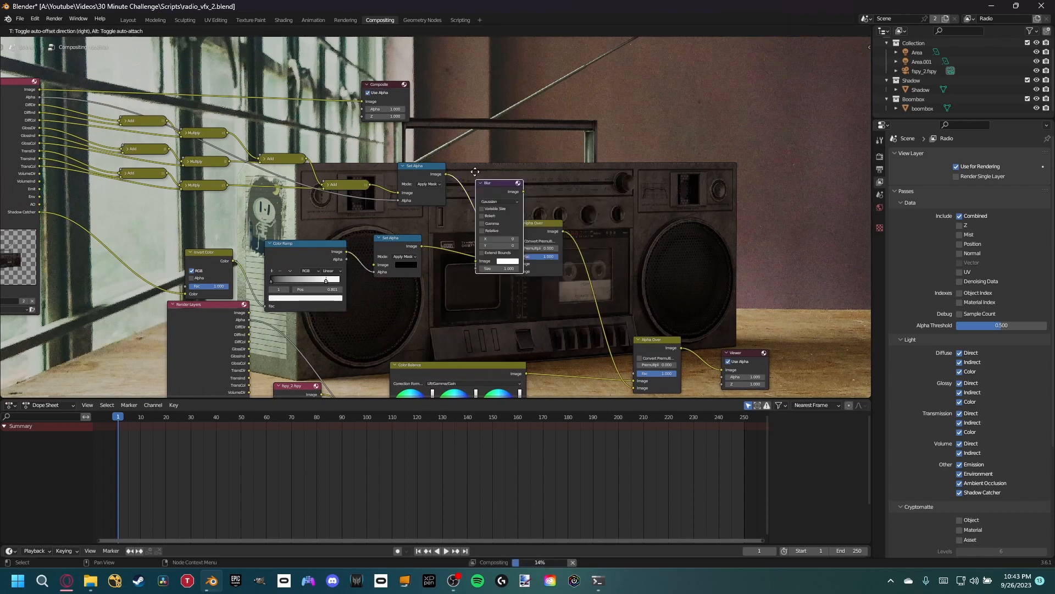
pyautogui.click(473, 141)
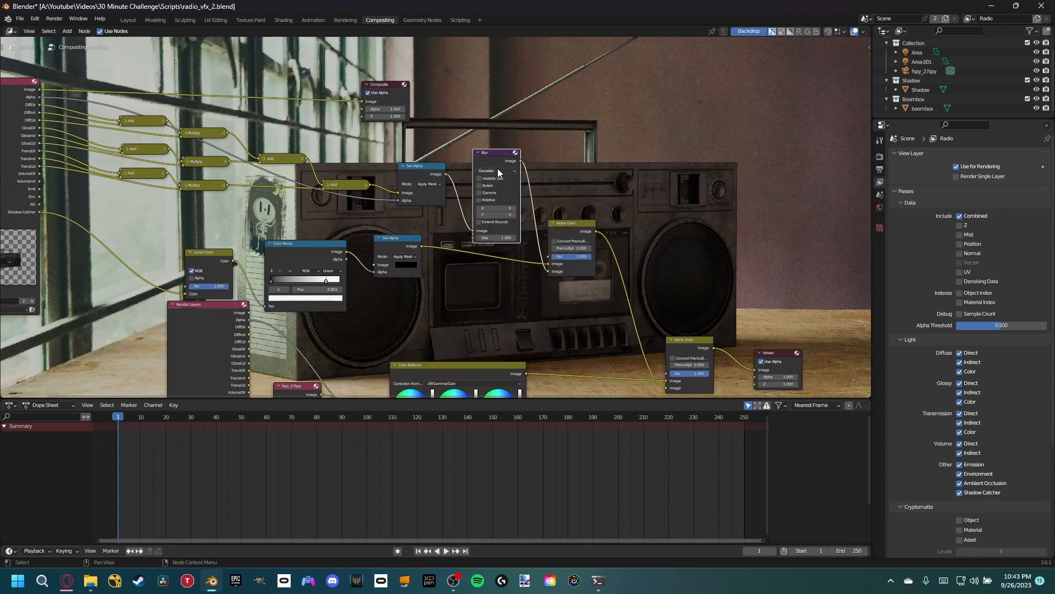
pyautogui.moveTo(497, 208)
pyautogui.mouseDown()
pyautogui.moveTo(522, 215)
pyautogui.moveTo(498, 215)
pyautogui.mouseUp()
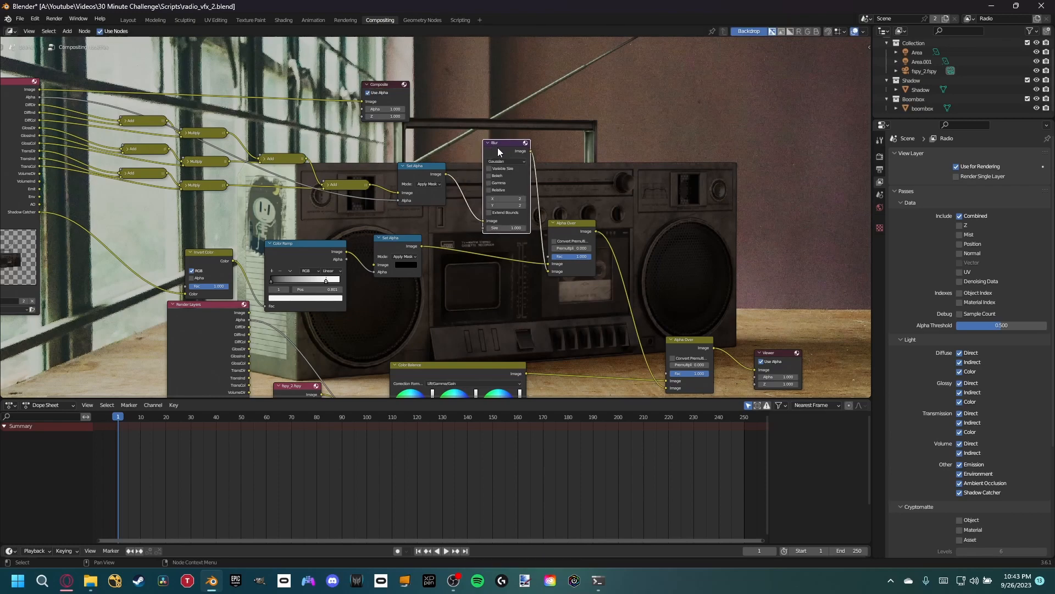
# - Delete the Blur node and reconnect the boombox Set Alpha directly to the first Alpha Over's second image input
pyautogui.press('x')
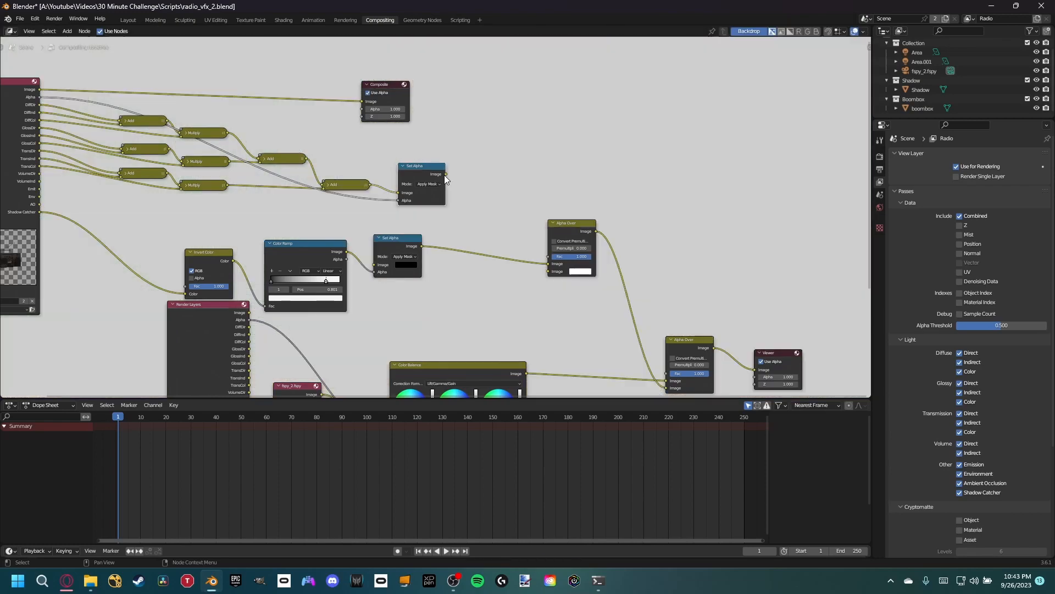
pyautogui.moveTo(445, 173); pyautogui.dragTo(550, 269)
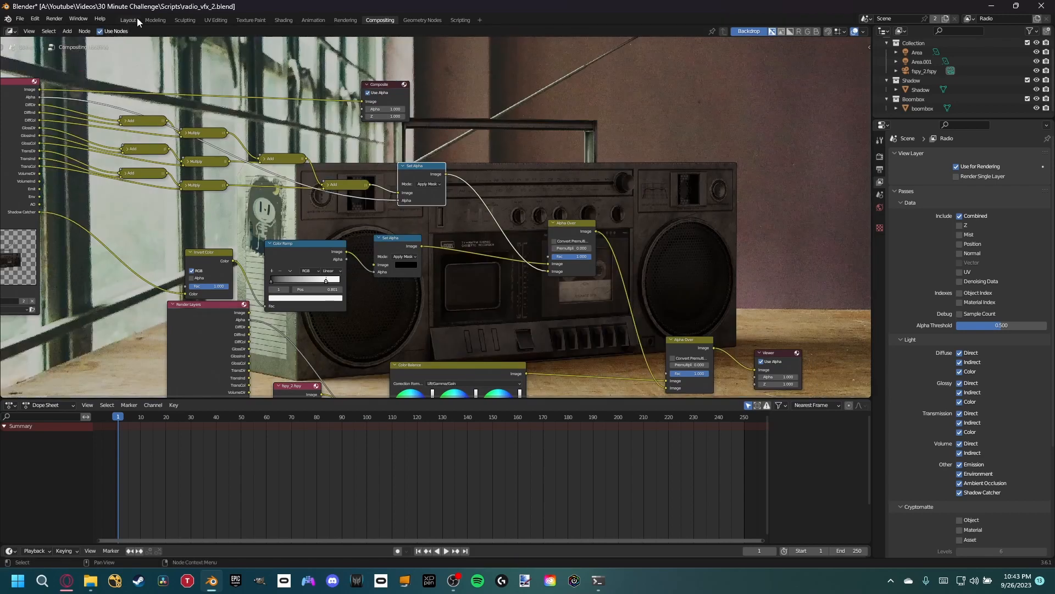
# - Enable depth of field on the fSpy camera in the Layout workspace and use the boombox as its focus object
pyautogui.click(133, 19)
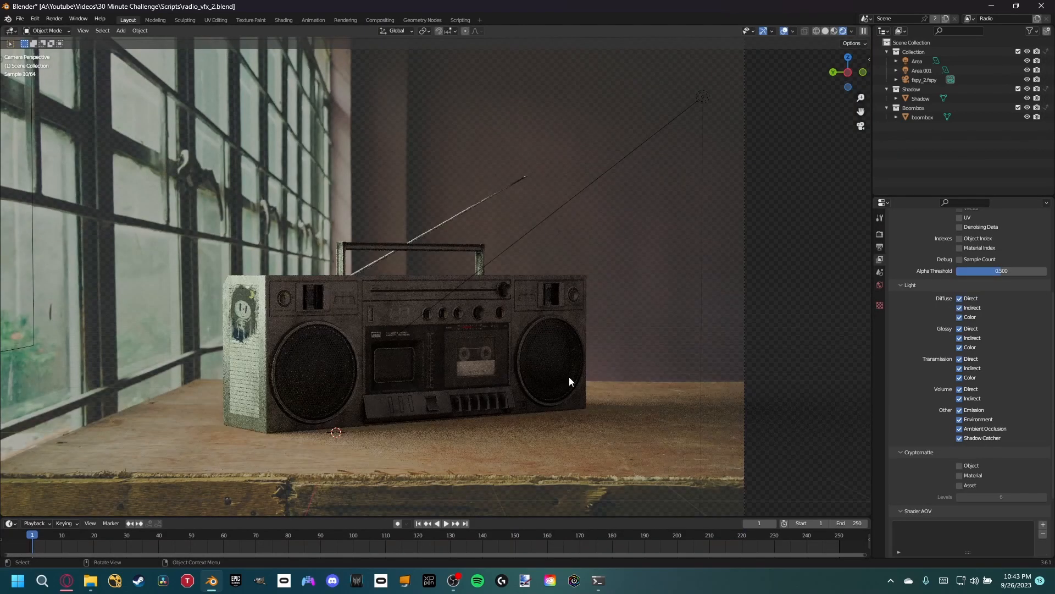
pyautogui.click(922, 79)
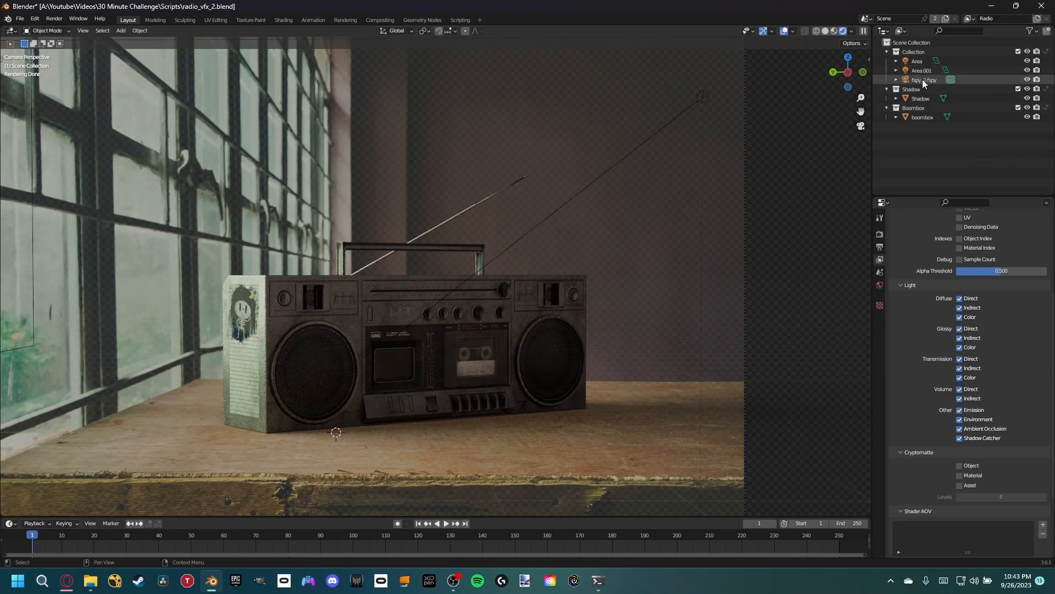
pyautogui.click(879, 340)
pyautogui.click(907, 393)
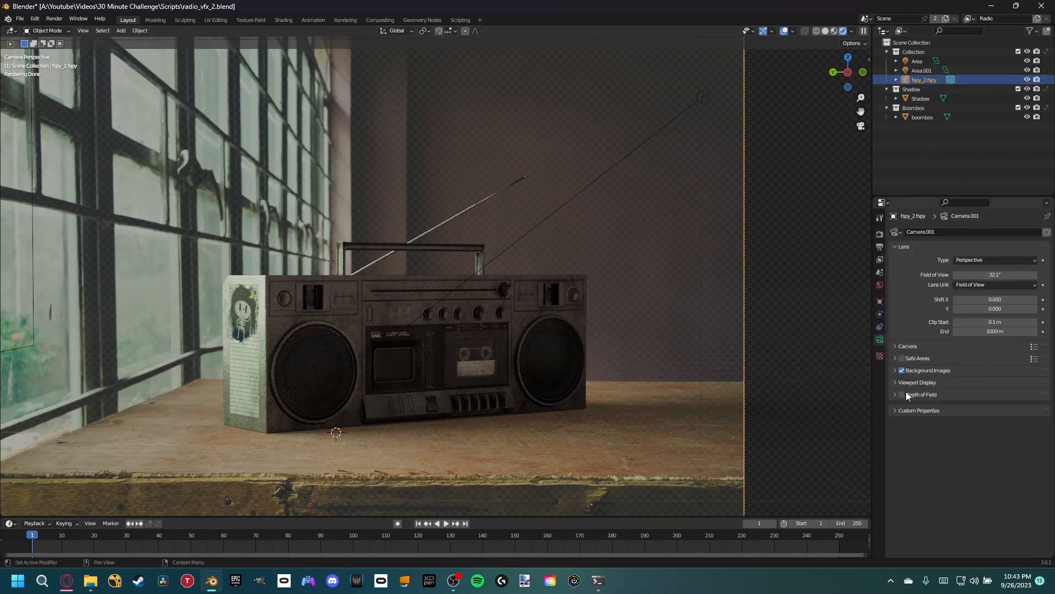
pyautogui.click(902, 395)
pyautogui.click(921, 395)
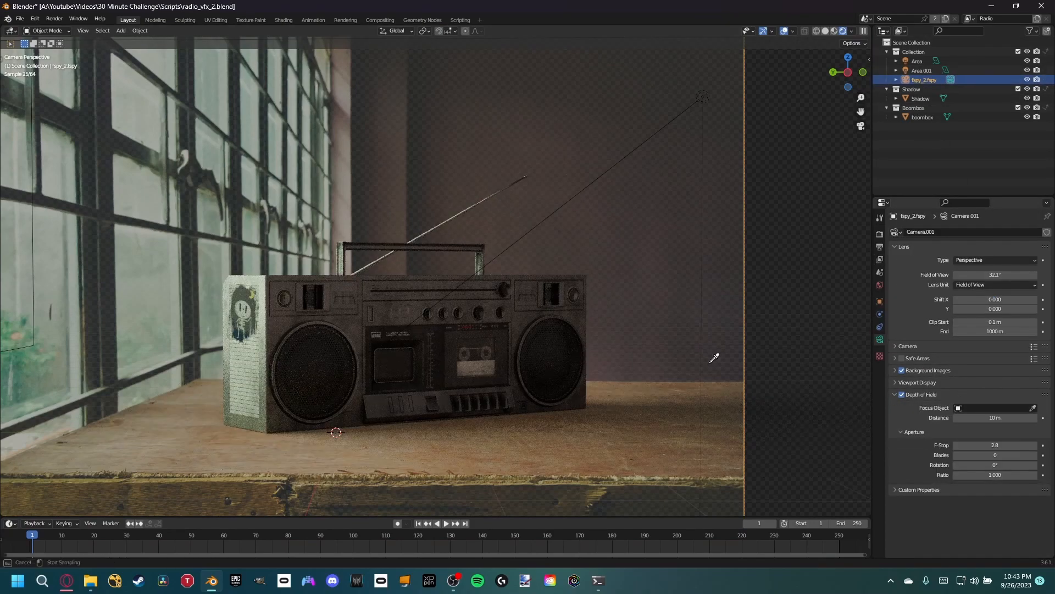
pyautogui.scroll(5, 385, 282)
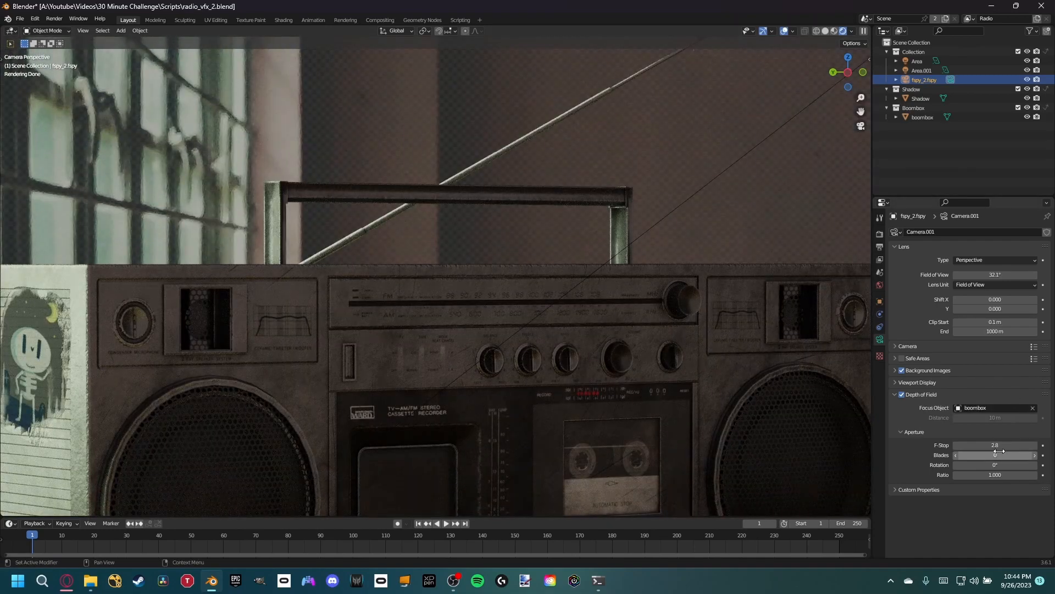
# - Set the camera's F-Stop to 0.8 and inspect the depth blur around the boombox's edges and base
pyautogui.moveTo(993, 439); pyautogui.dragTo(958, 433)
pyautogui.scroll(-5, 558, 387)
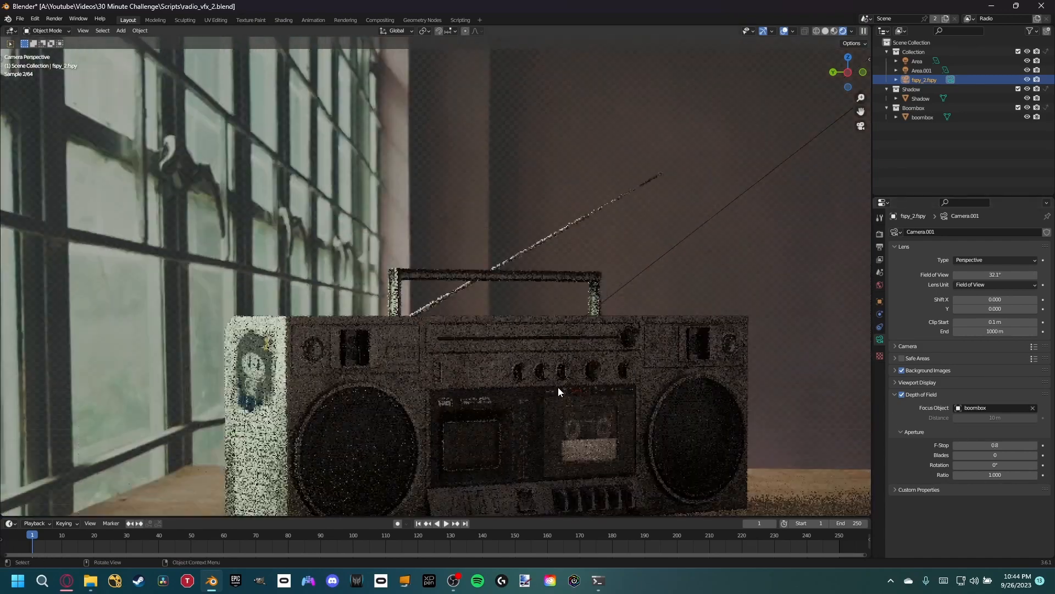
pyautogui.keyDown('shift'); pyautogui.moveTo(338, 439); pyautogui.dragTo(322, 312, button='middle'); pyautogui.keyUp('shift')
pyautogui.scroll(9, 322, 314)
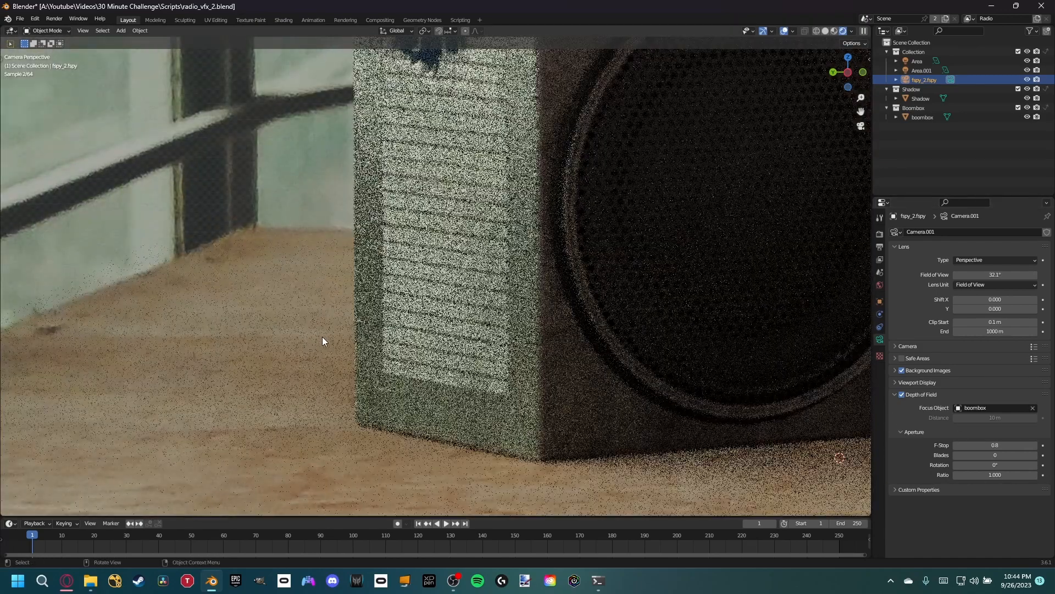
pyautogui.scroll(-7, 649, 283)
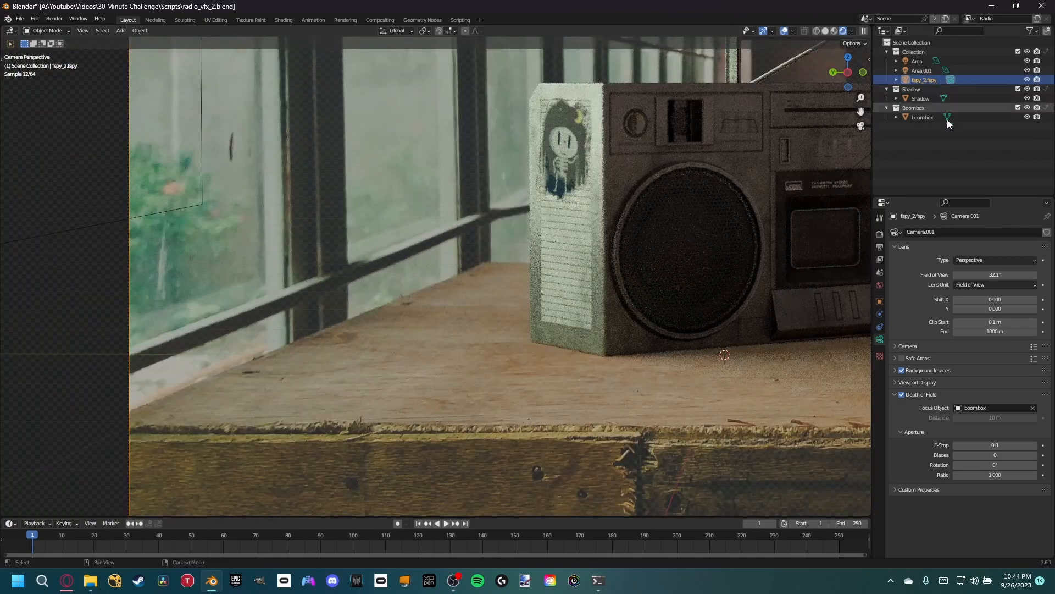
# - Raise the camera background image's opacity to 1.000 and save the file
pyautogui.click(936, 370)
pyautogui.moveTo(1002, 474); pyautogui.dragTo(1049, 474)
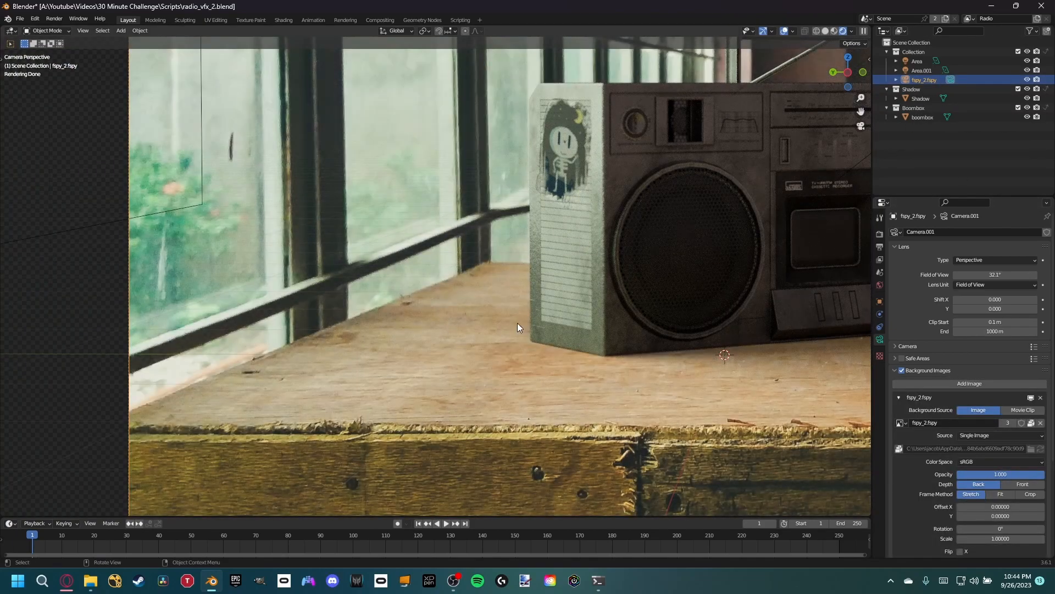
pyautogui.keyDown('shift'); pyautogui.moveTo(530, 231); pyautogui.dragTo(244, 258, button='middle'); pyautogui.keyUp('shift')
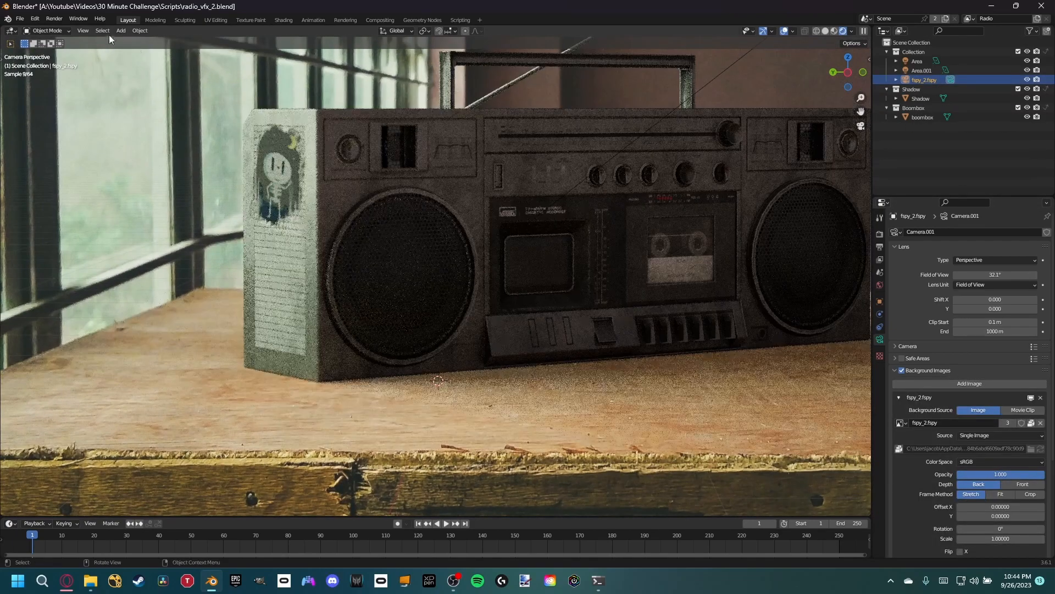
pyautogui.hotkey('ctrl', 's')
# - In the Compositing workspace, preview the diffuse, glossy and transmission Multiply outputs and the glossy Add output separately
pyautogui.click(380, 20)
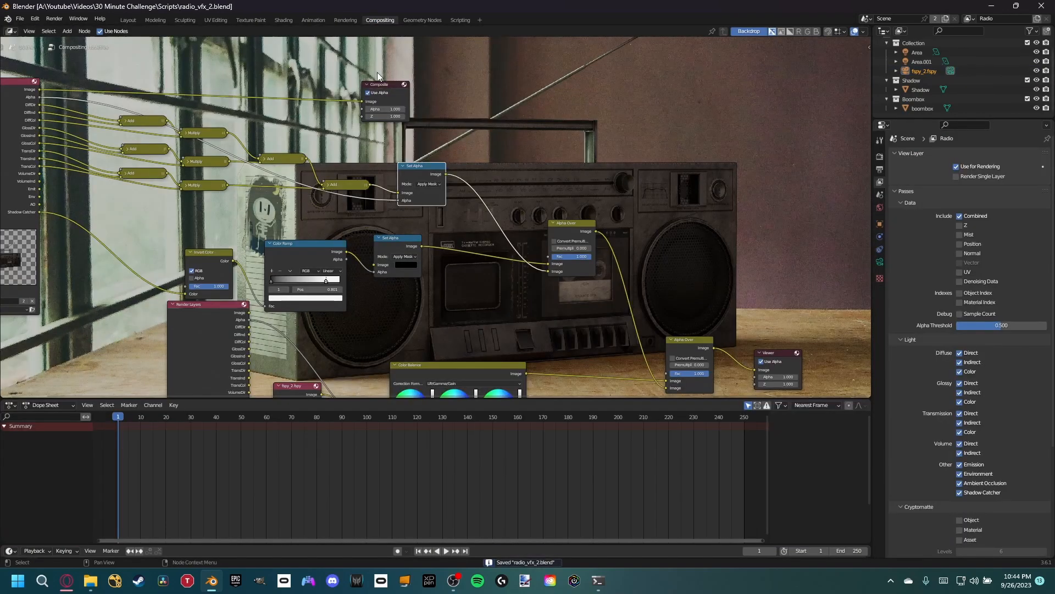
pyautogui.moveTo(234, 206); pyautogui.dragTo(471, 265, button='middle')
pyautogui.scroll(-1, 391, 281)
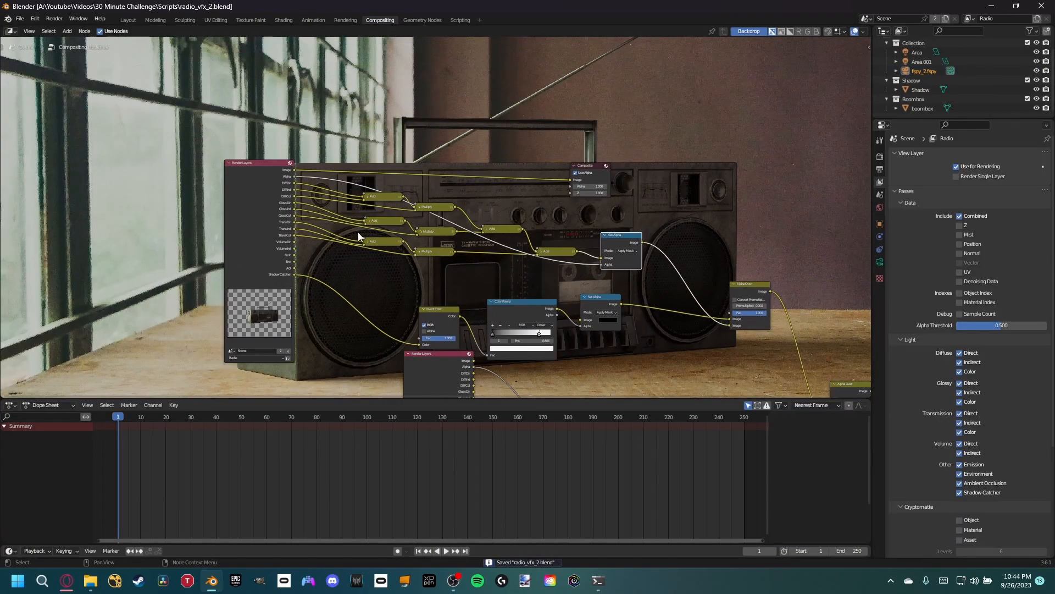
pyautogui.scroll(2, 358, 223)
pyautogui.keyDown('ctrl'); pyautogui.keyDown('shift'); pyautogui.click(462, 204); pyautogui.keyUp('shift'); pyautogui.keyUp('ctrl')
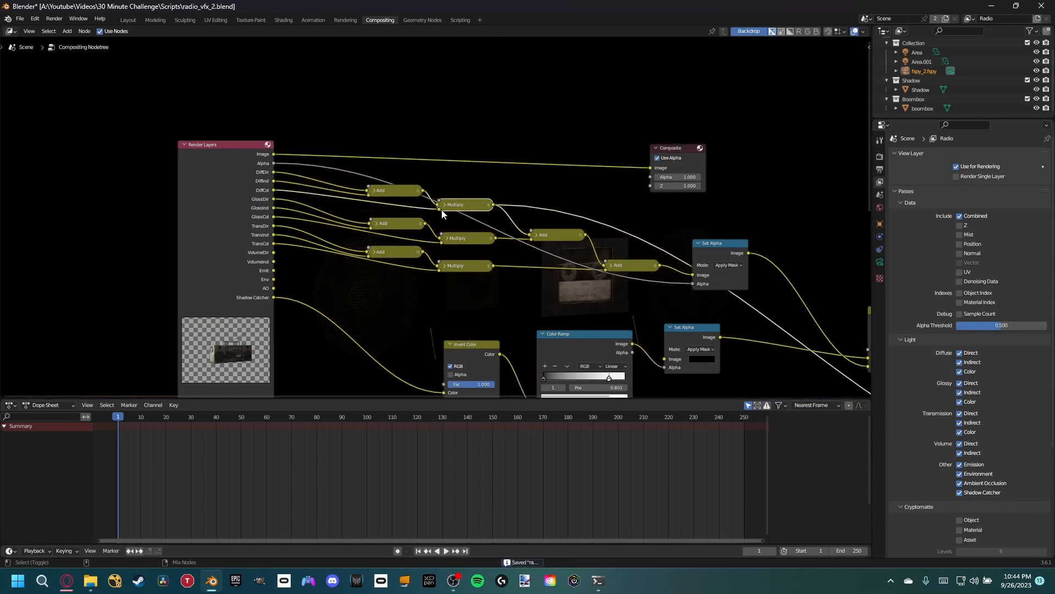
pyautogui.moveTo(548, 249); pyautogui.dragTo(422, 176, button='middle')
pyautogui.keyDown('ctrl'); pyautogui.keyDown('shift'); pyautogui.click(350, 159); pyautogui.keyUp('shift'); pyautogui.keyUp('ctrl')
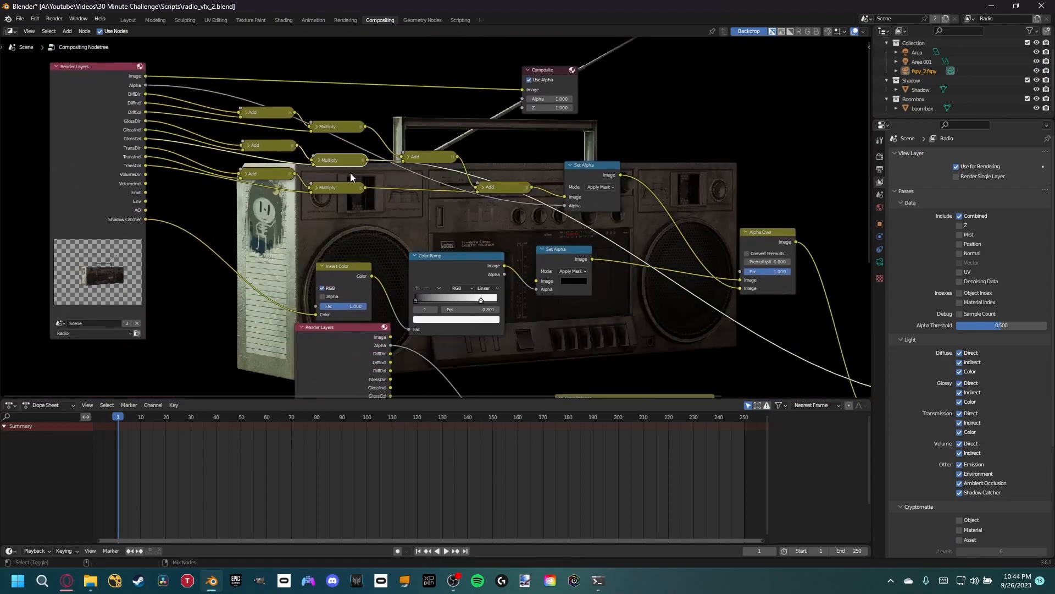
pyautogui.keyDown('ctrl'); pyautogui.keyDown('shift'); pyautogui.click(354, 191); pyautogui.keyUp('shift'); pyautogui.keyUp('ctrl')
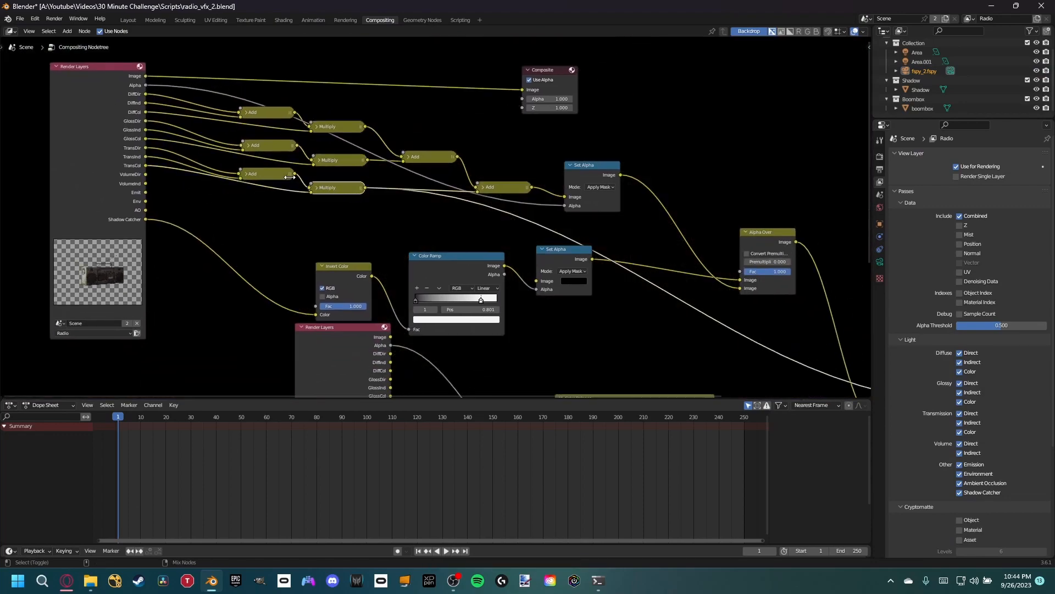
pyautogui.keyDown('ctrl'); pyautogui.keyDown('shift'); pyautogui.click(281, 145); pyautogui.keyUp('shift'); pyautogui.keyUp('ctrl')
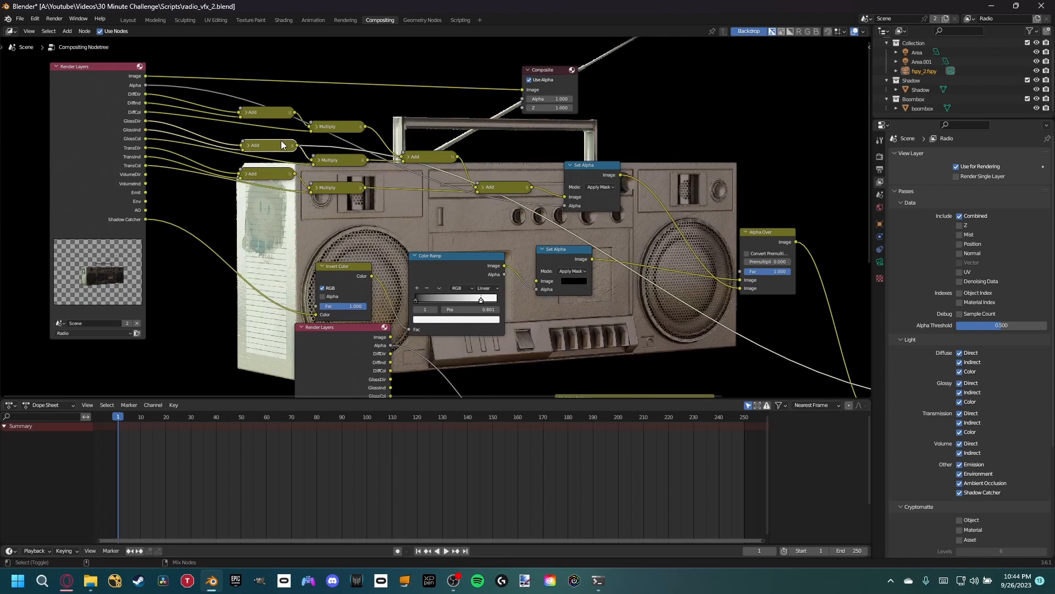
# - Space out the pass nodes by moving the transmission Add and Multiply pair and the glossy Multiply node lower
pyautogui.keyDown('ctrl'); pyautogui.keyDown('shift'); pyautogui.click(330, 188); pyautogui.keyUp('shift'); pyautogui.keyUp('ctrl')
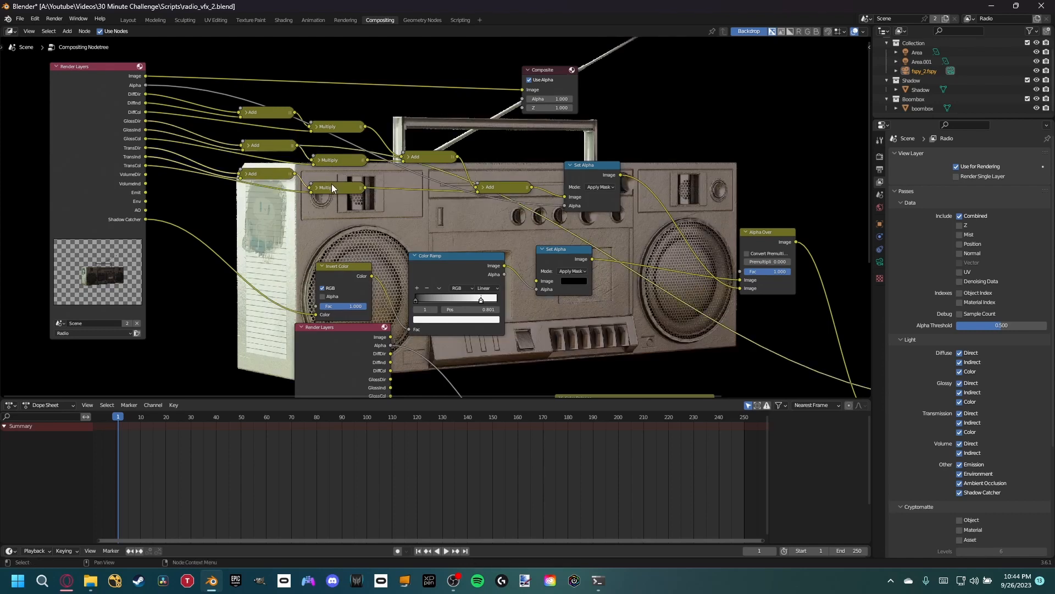
pyautogui.press('g')
pyautogui.click(346, 244)
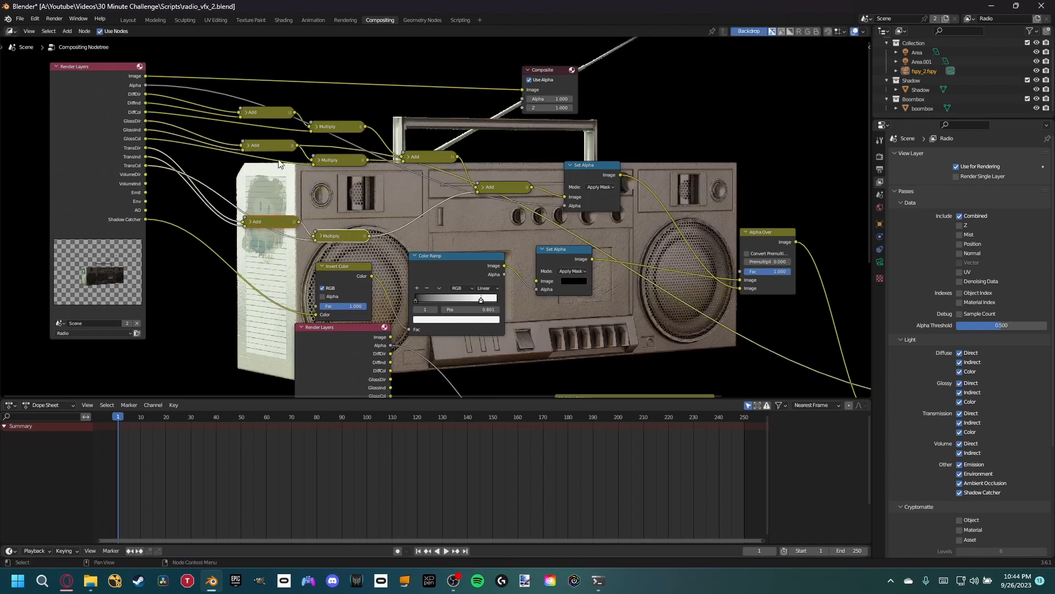
pyautogui.moveTo(278, 160); pyautogui.dragTo(268, 148)
pyautogui.moveTo(330, 162); pyautogui.dragTo(328, 174)
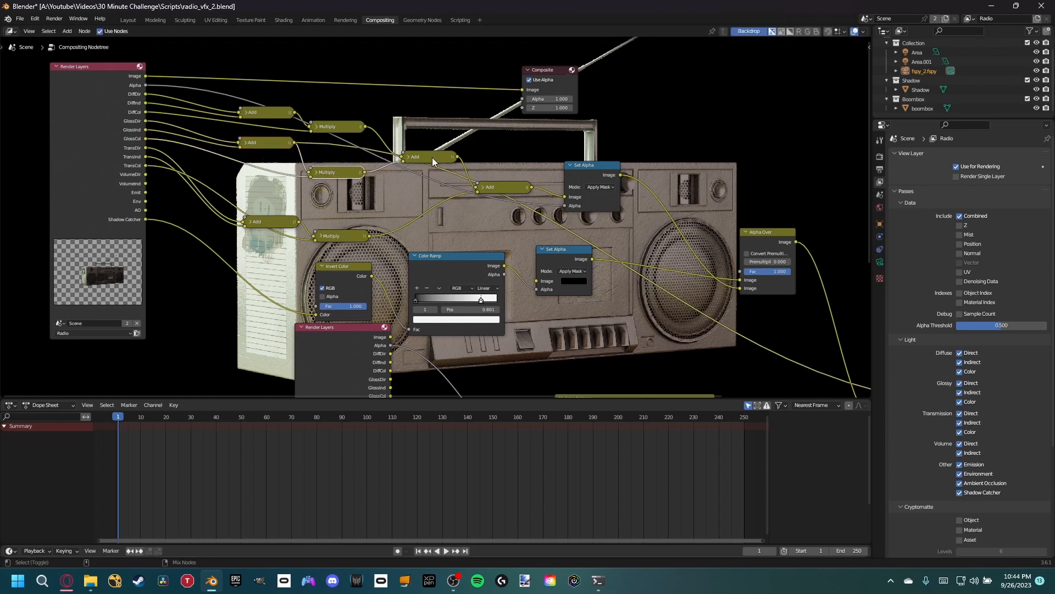
# - Preview the combining Add nodes, the diffuse Add and Multiply nodes, and the boombox Set Alpha output
pyautogui.keyDown('ctrl'); pyautogui.keyDown('shift'); pyautogui.click(409, 153); pyautogui.keyUp('shift'); pyautogui.keyUp('ctrl')
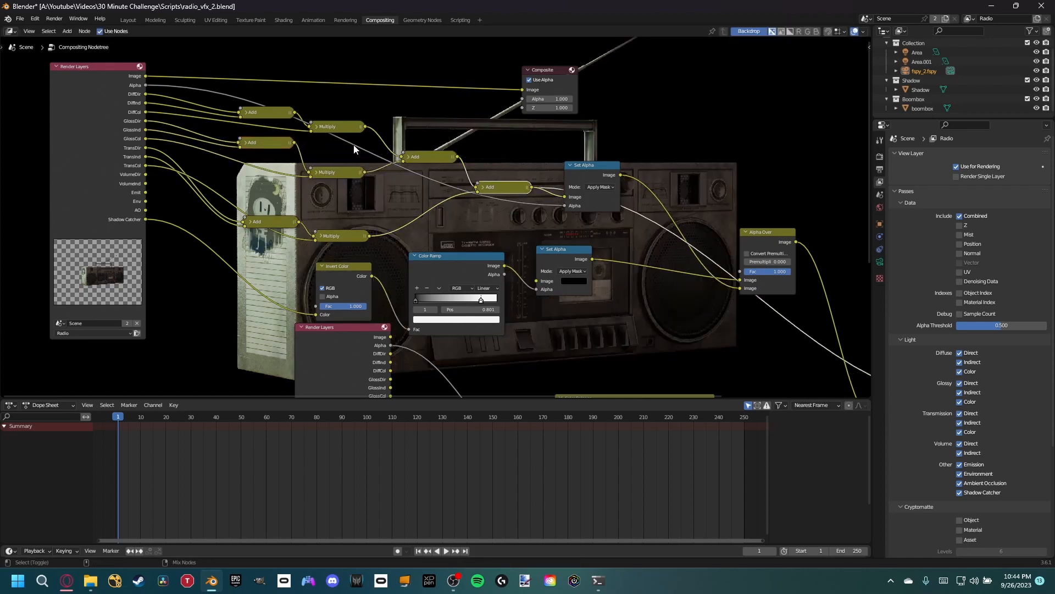
pyautogui.keyDown('ctrl'); pyautogui.keyDown('shift'); pyautogui.click(286, 115); pyautogui.keyUp('shift'); pyautogui.keyUp('ctrl')
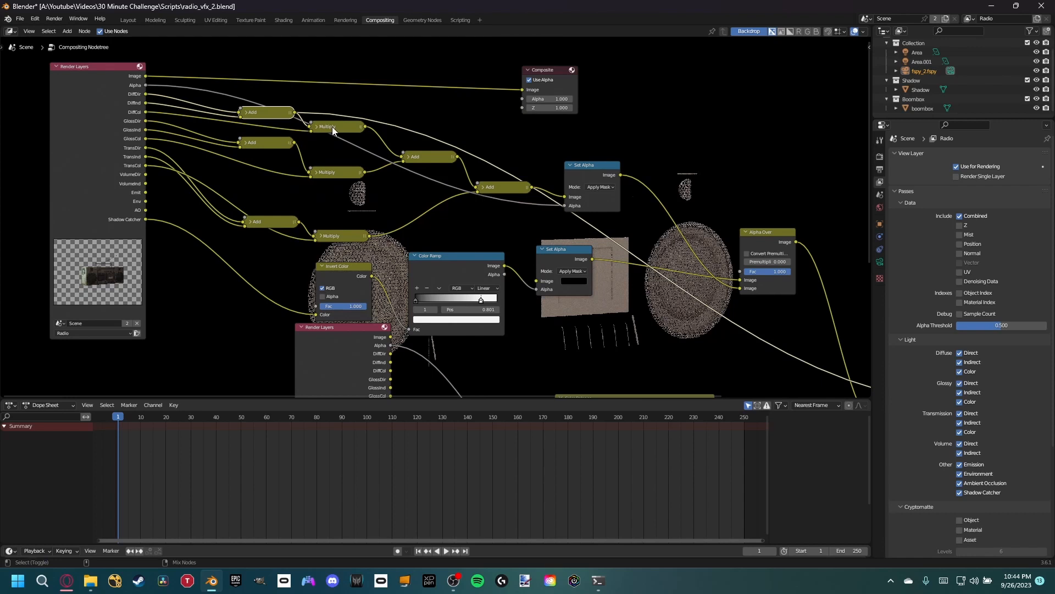
pyautogui.keyDown('ctrl'); pyautogui.keyDown('shift'); pyautogui.click(332, 126); pyautogui.keyUp('shift'); pyautogui.keyUp('ctrl')
pyautogui.keyDown('ctrl'); pyautogui.keyDown('shift'); pyautogui.click(503, 187); pyautogui.keyUp('shift'); pyautogui.keyUp('ctrl')
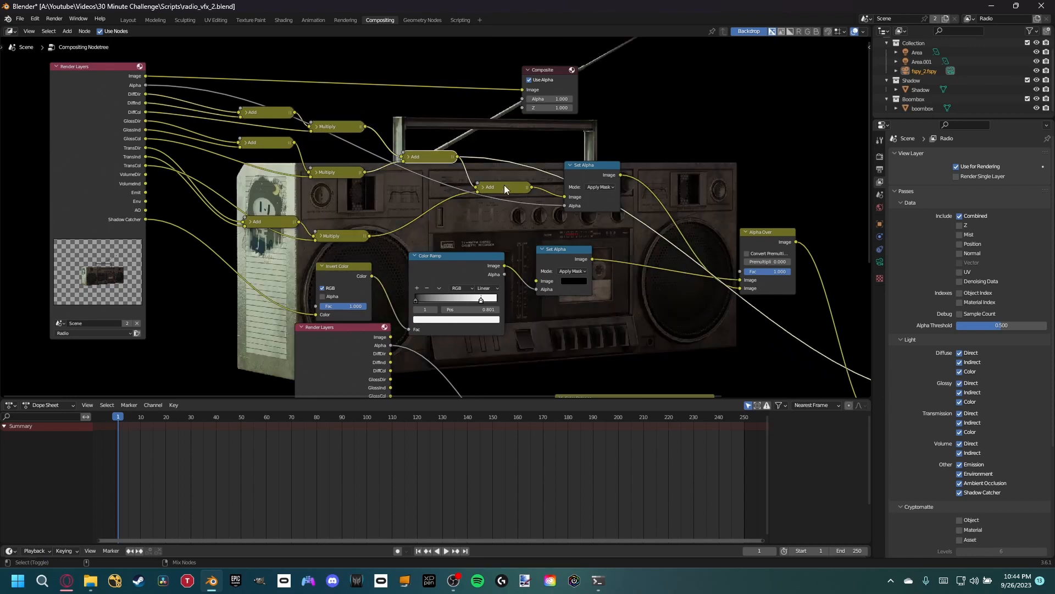
pyautogui.keyDown('ctrl'); pyautogui.keyDown('shift'); pyautogui.click(614, 174); pyautogui.keyUp('shift'); pyautogui.keyUp('ctrl')
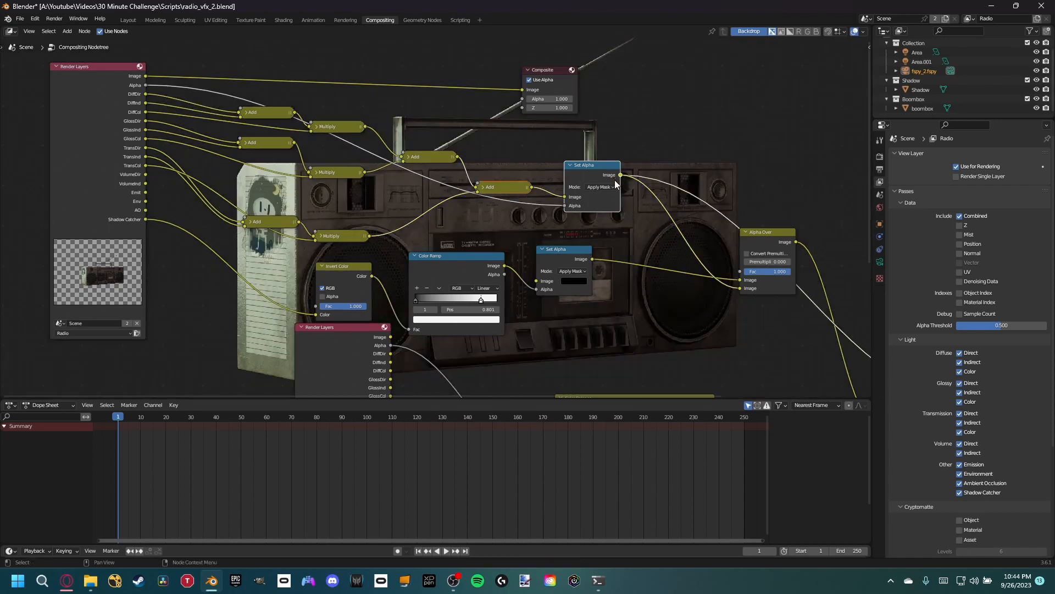
# - Compare the glossy Add and Multiply outputs with the raw GlossCol and GlossInd passes in the viewer
pyautogui.keyDown('ctrl'); pyautogui.keyDown('shift'); pyautogui.click(276, 145); pyautogui.keyUp('shift'); pyautogui.keyUp('ctrl')
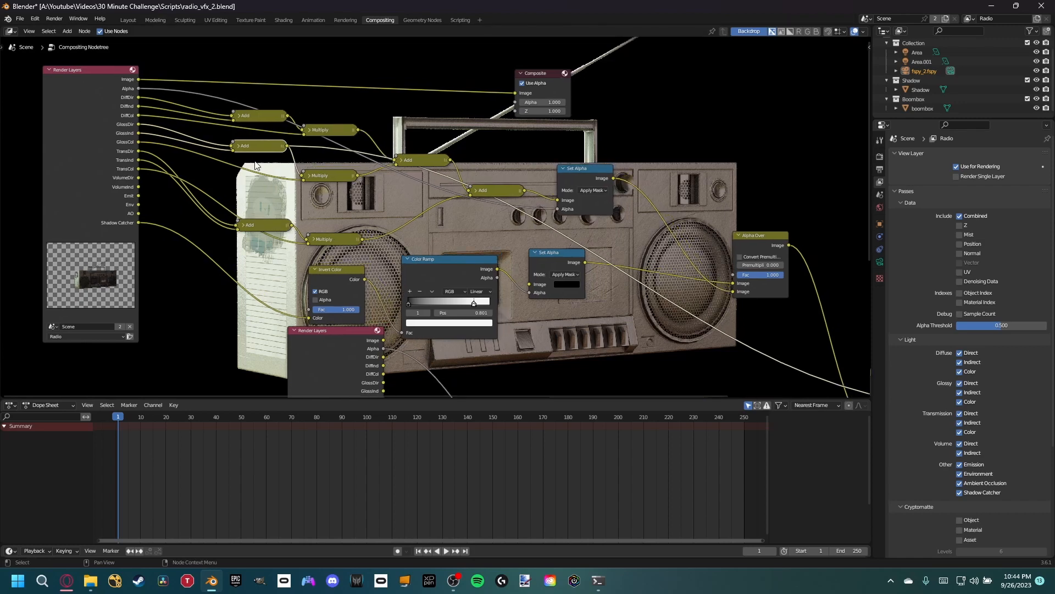
pyautogui.keyDown('ctrl'); pyautogui.keyDown('shift'); pyautogui.click(328, 180); pyautogui.keyUp('shift'); pyautogui.keyUp('ctrl')
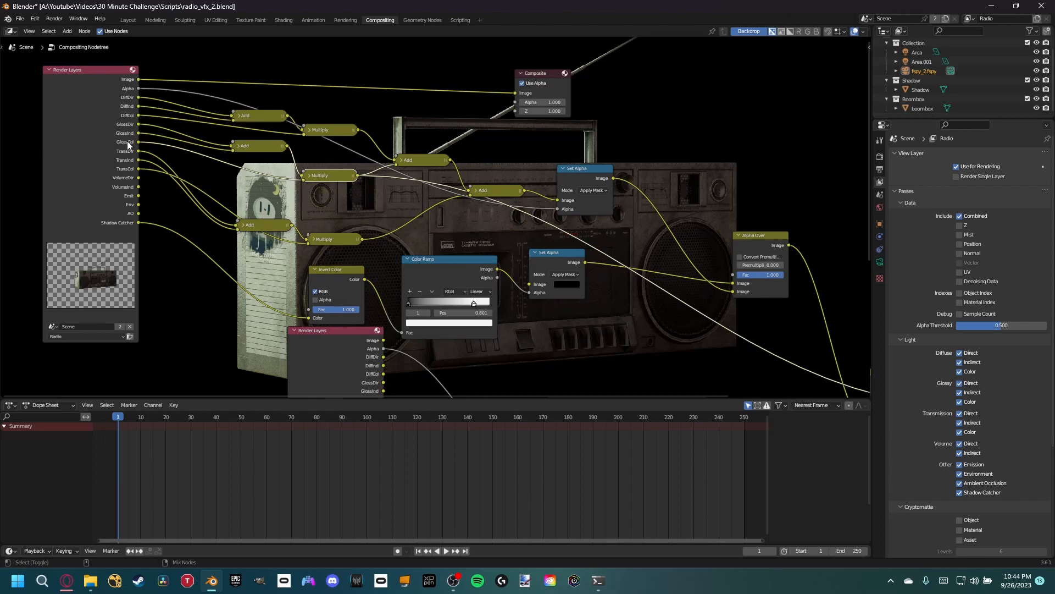
pyautogui.keyDown('ctrl'); pyautogui.keyDown('shift'); pyautogui.click(137, 143); pyautogui.keyUp('shift'); pyautogui.keyUp('ctrl')
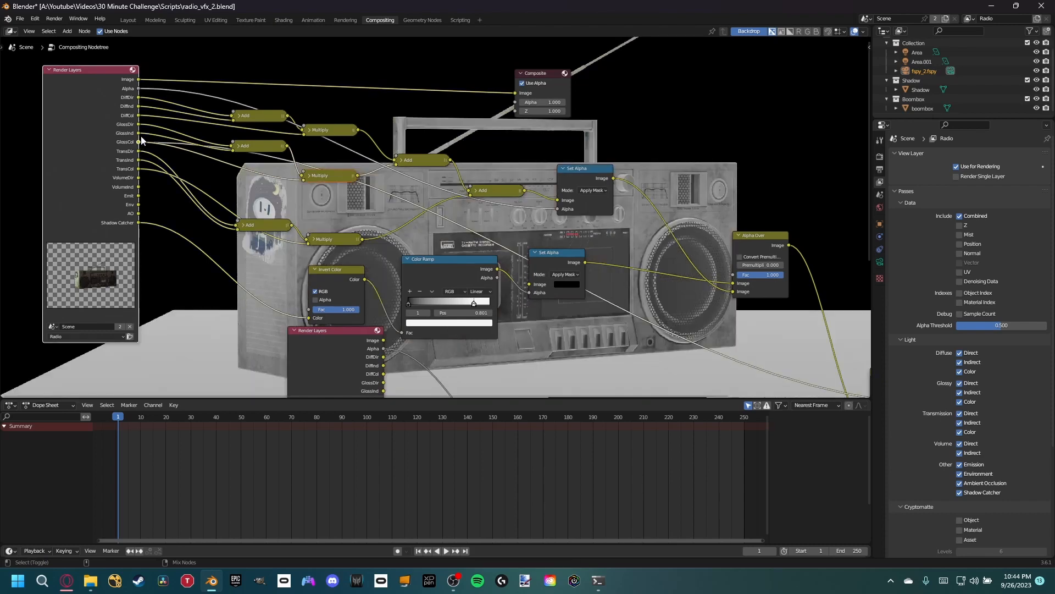
pyautogui.keyDown('ctrl'); pyautogui.keyDown('shift'); pyautogui.click(139, 134); pyautogui.keyUp('shift'); pyautogui.keyUp('ctrl')
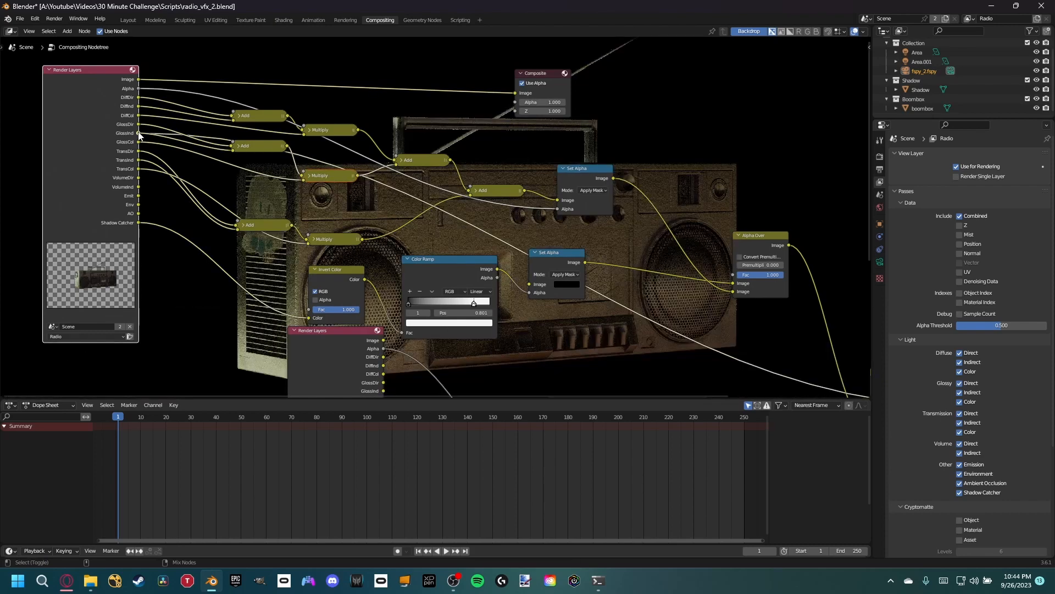
pyautogui.keyDown('ctrl'); pyautogui.keyDown('shift'); pyautogui.click(332, 177); pyautogui.keyUp('shift'); pyautogui.keyUp('ctrl')
# - Insert a Color Ramp node between the GlossCol pass and the glossy Multiply node
pyautogui.hotkey('shift', 'a')
pyautogui.write('color')
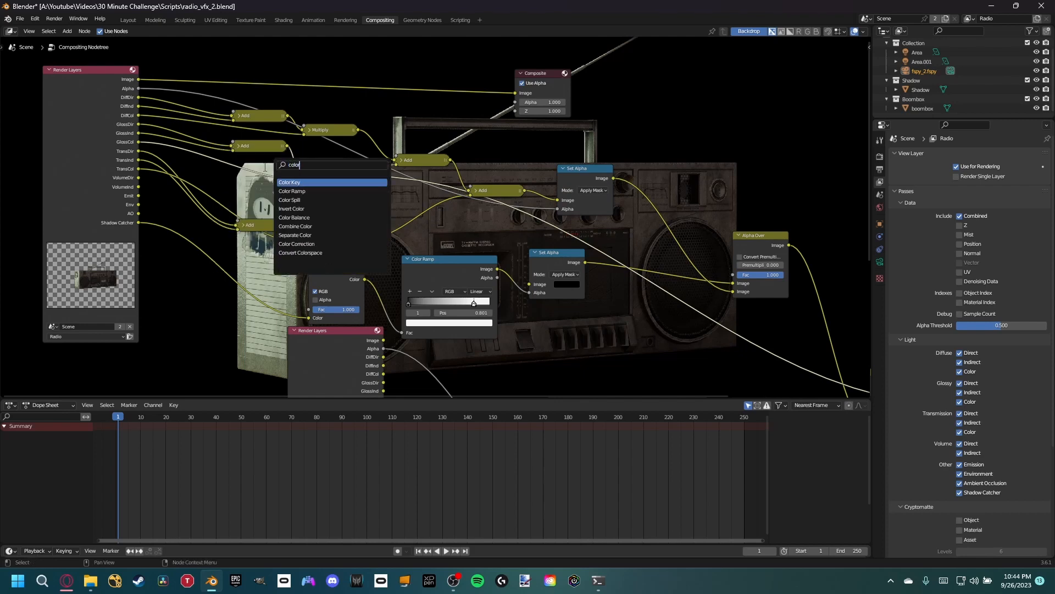
pyautogui.click(292, 191)
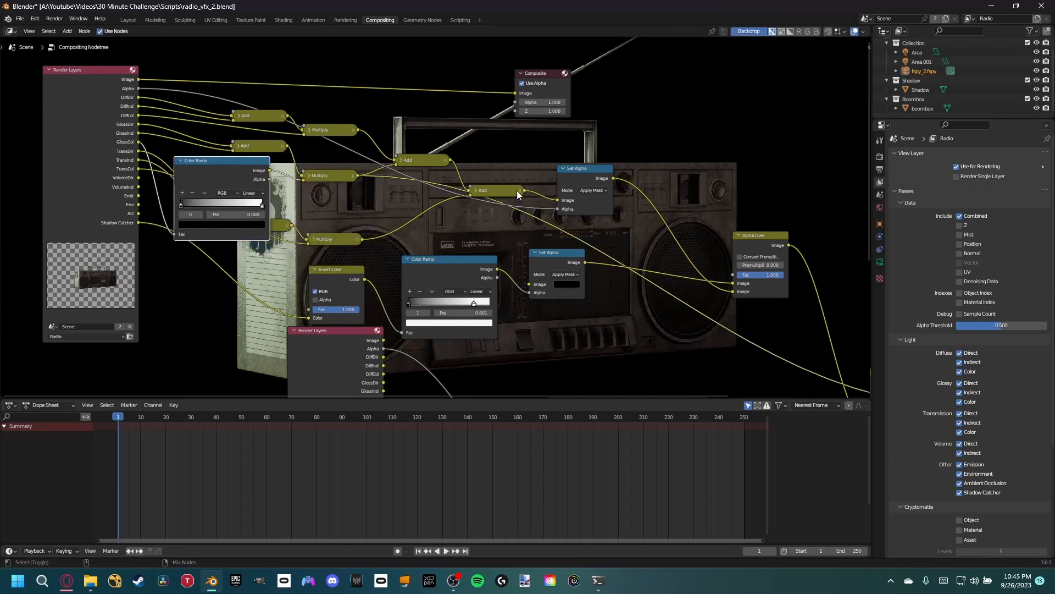
# - Show the final Alpha Over in the viewer and move the glossy Color Ramp's white stop to position 0.575
pyautogui.keyDown('ctrl'); pyautogui.keyDown('shift'); pyautogui.click(597, 175); pyautogui.keyUp('shift'); pyautogui.keyUp('ctrl')
pyautogui.moveTo(741, 234); pyautogui.dragTo(412, 80, button='middle')
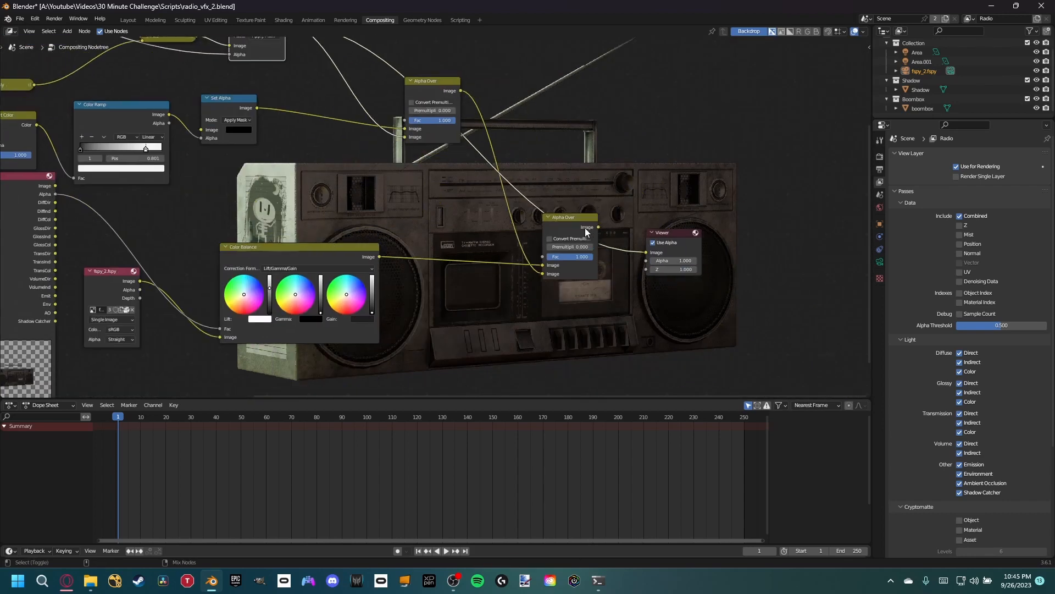
pyautogui.keyDown('ctrl'); pyautogui.keyDown('shift'); pyautogui.click(580, 223); pyautogui.keyUp('shift'); pyautogui.keyUp('ctrl')
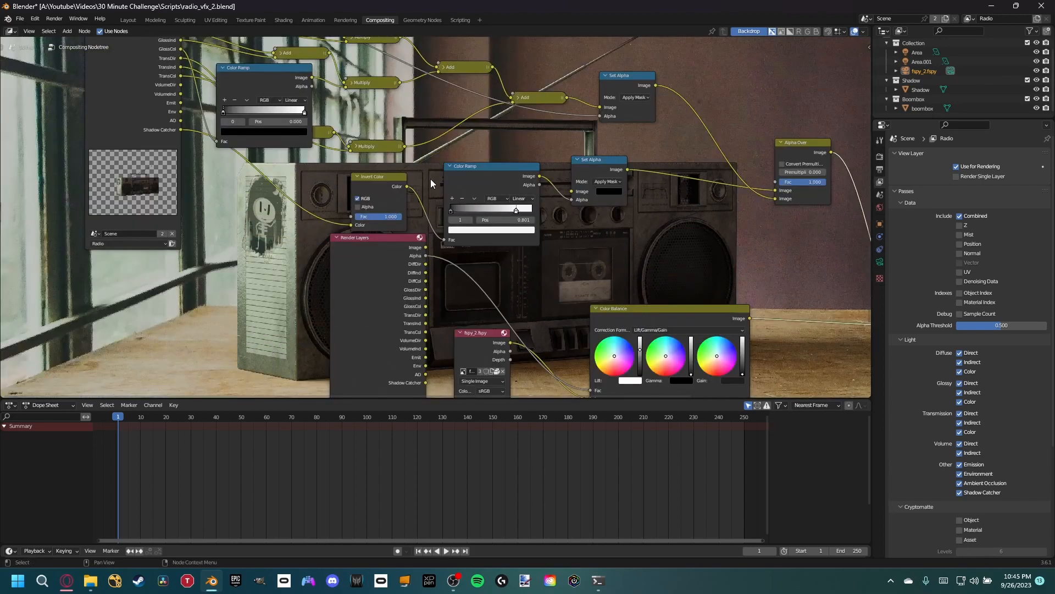
pyautogui.moveTo(425, 165); pyautogui.dragTo(433, 264, button='middle')
pyautogui.moveTo(232, 214); pyautogui.dragTo(220, 218)
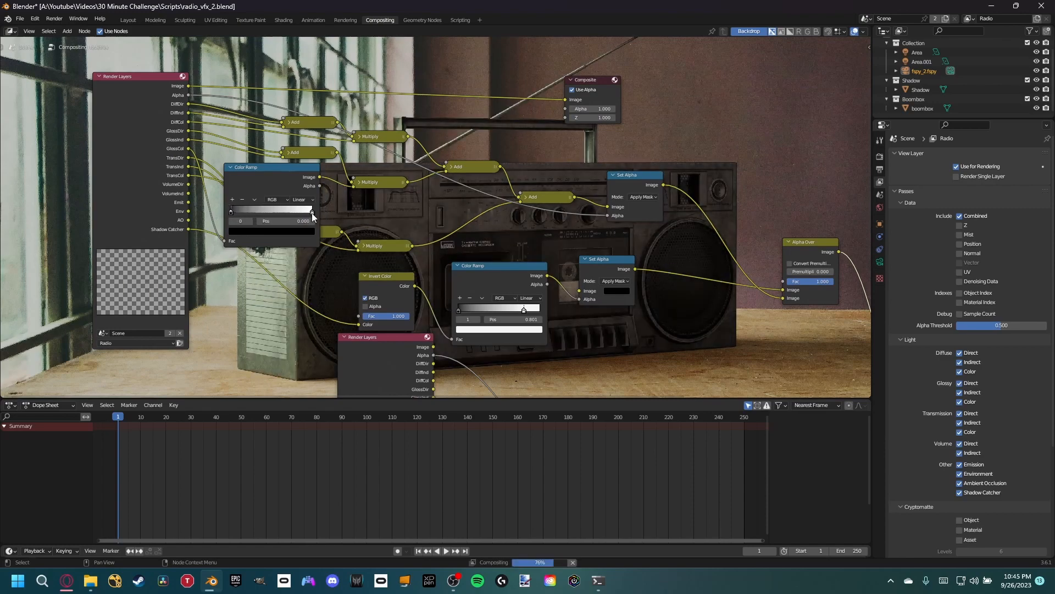
pyautogui.moveTo(312, 212); pyautogui.dragTo(278, 213)
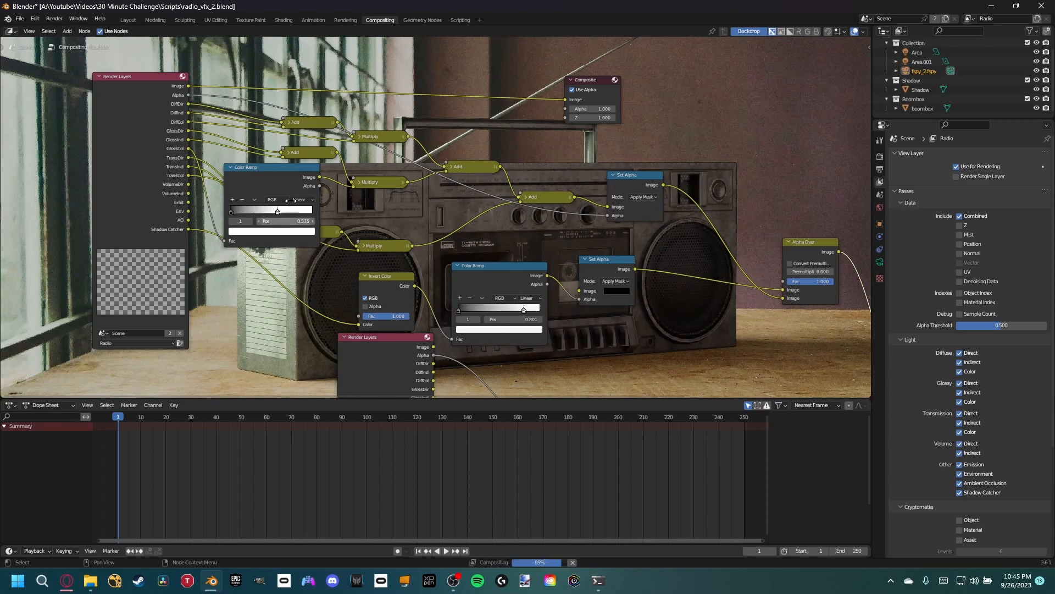
# - Preview the diffuse Add and Multiply outputs, and return the viewer to the final Alpha Over composite
pyautogui.moveTo(438, 210); pyautogui.dragTo(329, 302, button='middle')
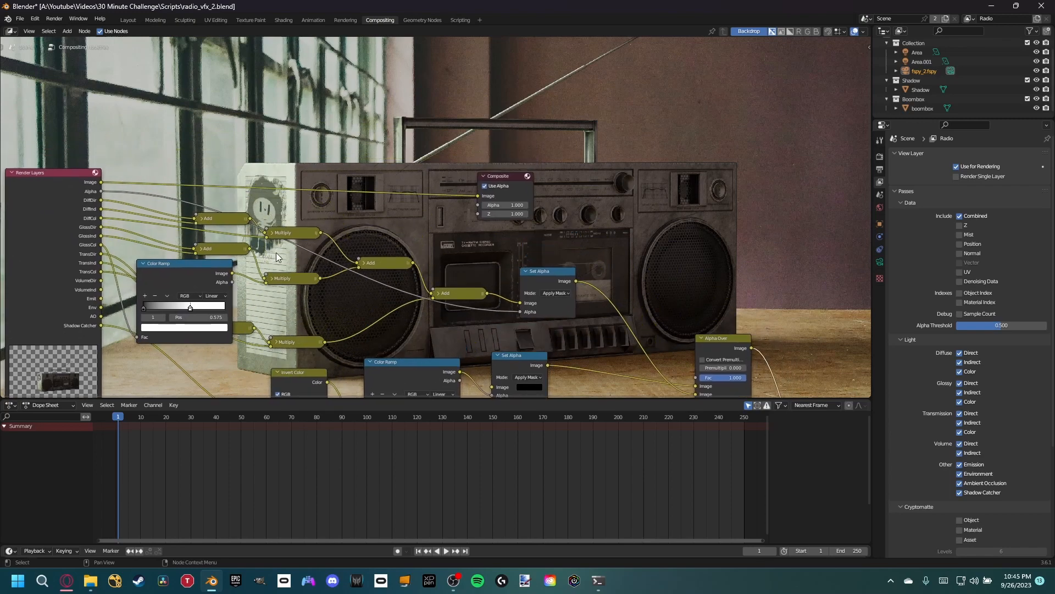
pyautogui.keyDown('ctrl'); pyautogui.keyDown('shift'); pyautogui.click(236, 221); pyautogui.keyUp('shift'); pyautogui.keyUp('ctrl')
pyautogui.keyDown('ctrl'); pyautogui.keyDown('shift'); pyautogui.click(293, 234); pyautogui.keyUp('shift'); pyautogui.keyUp('ctrl')
pyautogui.moveTo(303, 263); pyautogui.dragTo(186, 113, button='middle')
pyautogui.scroll(-1, 353, 178)
pyautogui.scroll(-3, 352, 178)
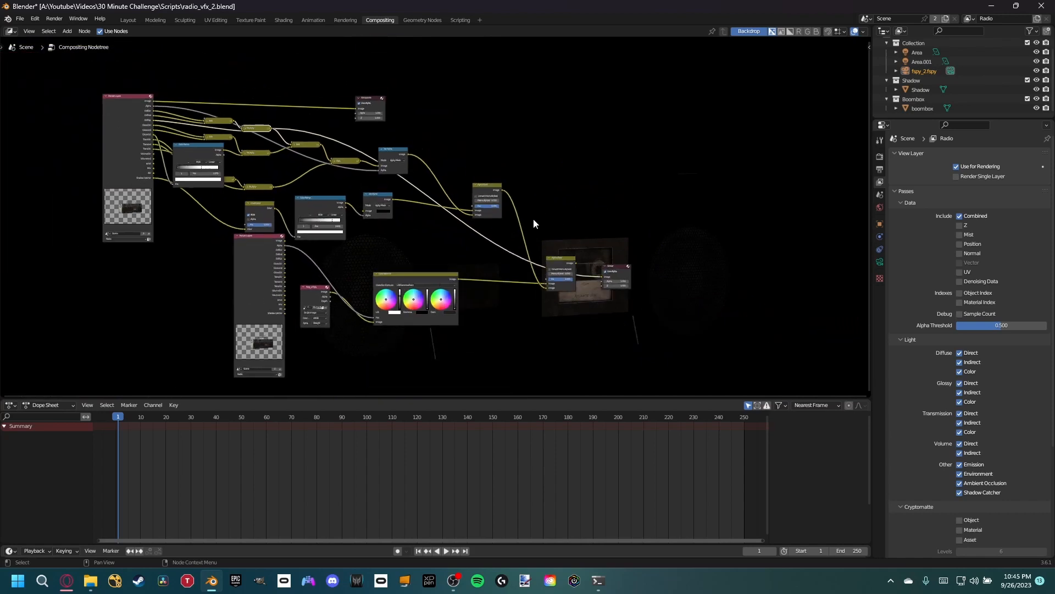
pyautogui.keyDown('ctrl'); pyautogui.keyDown('shift'); pyautogui.click(572, 259); pyautogui.keyUp('shift'); pyautogui.keyUp('ctrl')
pyautogui.moveTo(572, 258); pyautogui.dragTo(665, 331, button='middle')
pyautogui.scroll(5, 306, 238)
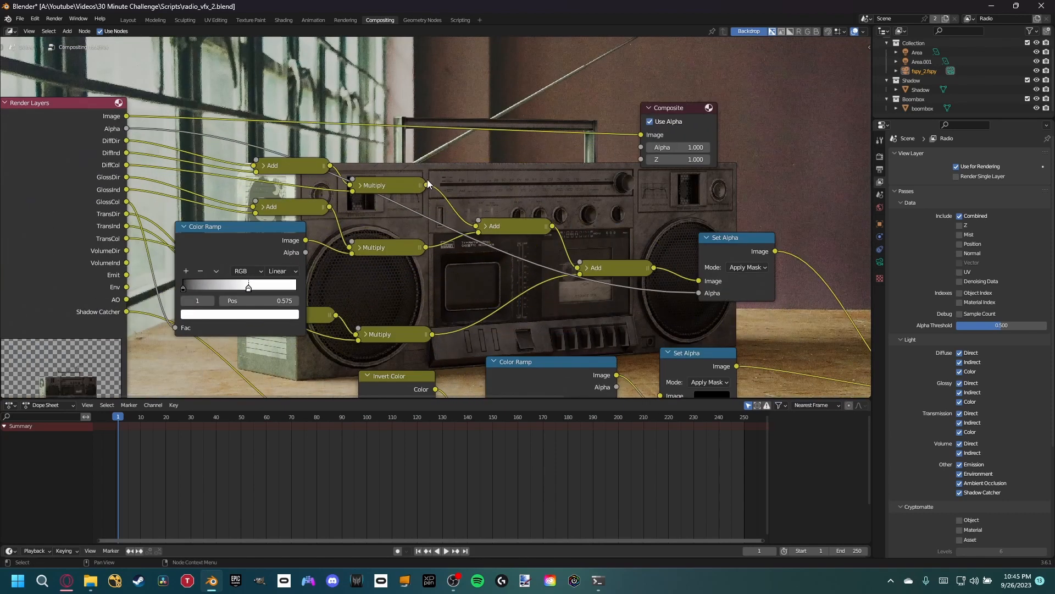
pyautogui.hotkey('shift', 'a')
pyautogui.click(444, 173)
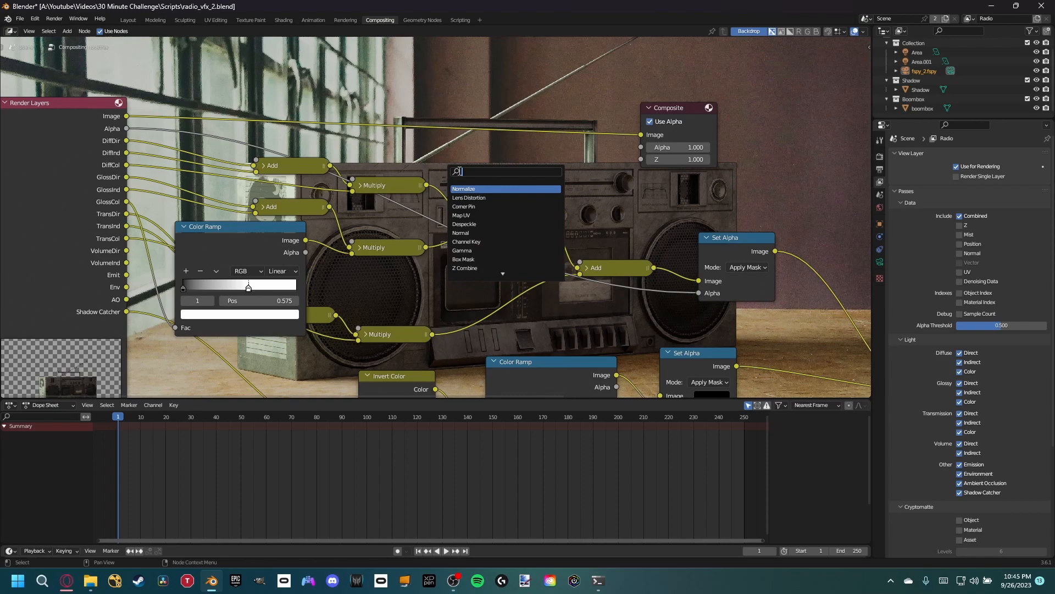
pyautogui.write('color')
pyautogui.press('Down')
pyautogui.press('Down')
pyautogui.press('Down')
pyautogui.press('Down')
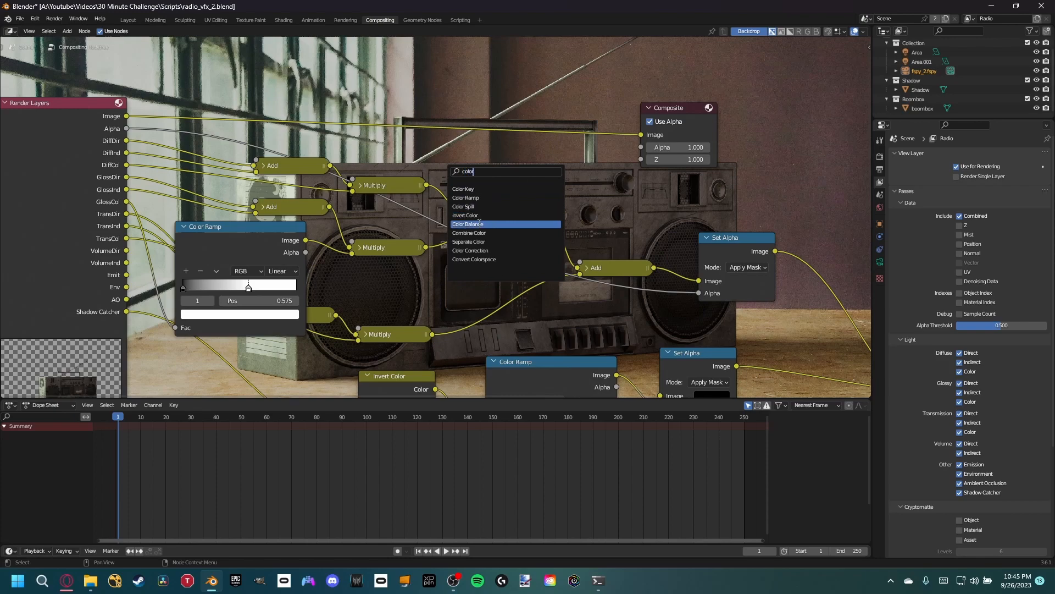
pyautogui.press('Return')
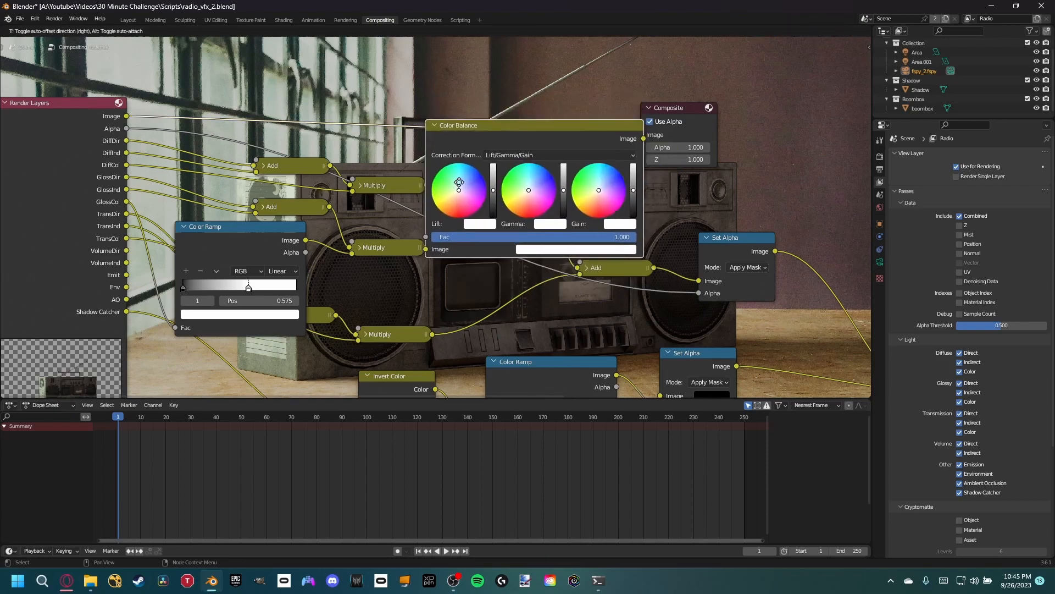
pyautogui.click(386, 142)
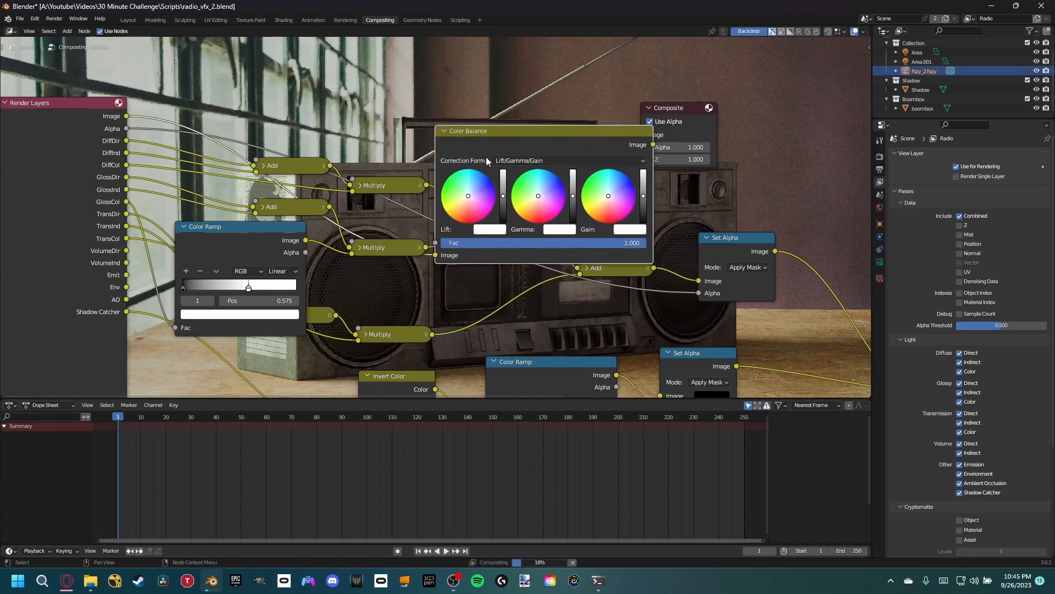
pyautogui.hotkey('ctrl', 'z')
# - Insert a Color Balance node between the diffuse Multiply and Add nodes, and move the Composite node clear of the chain
pyautogui.hotkey('shift', 'a')
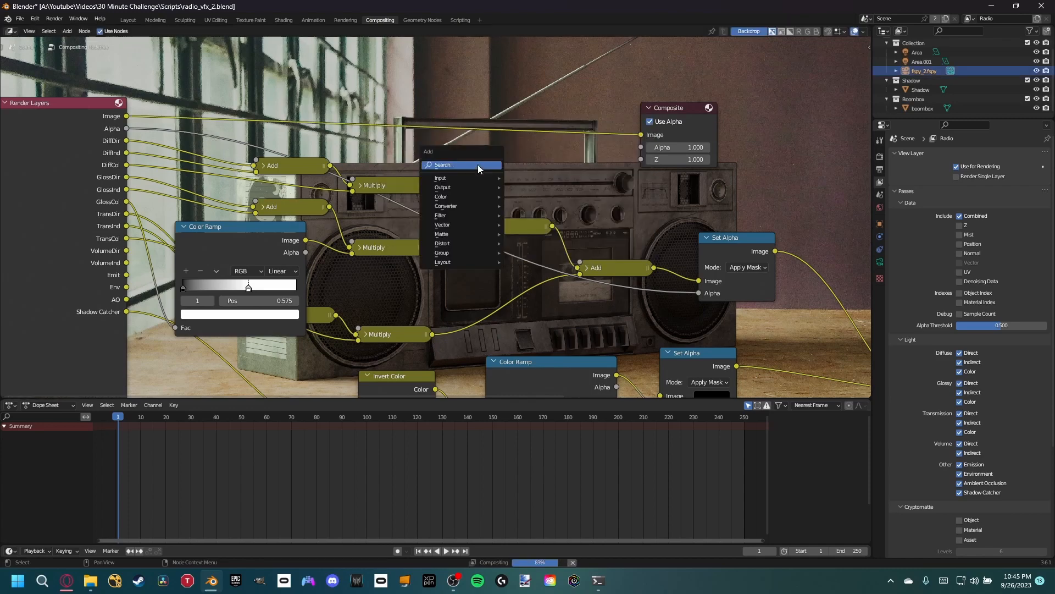
pyautogui.write('color')
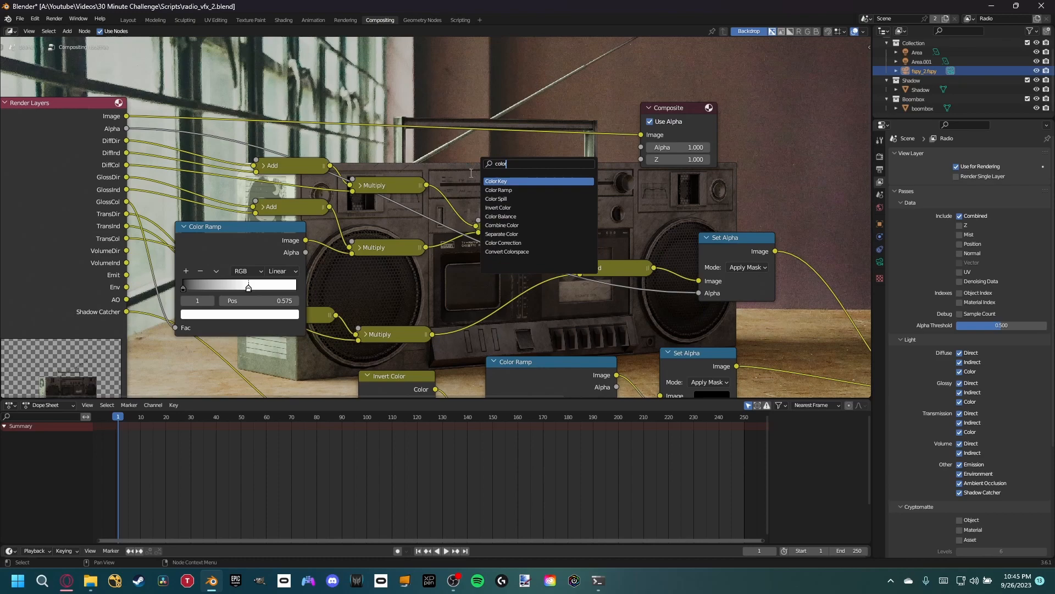
pyautogui.click(496, 216)
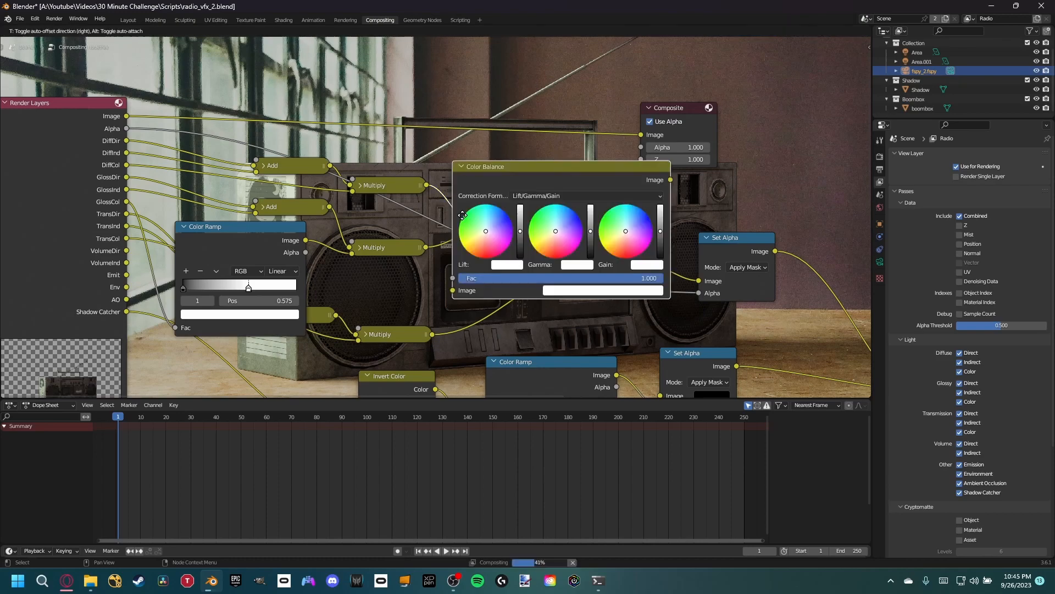
pyautogui.click(479, 204)
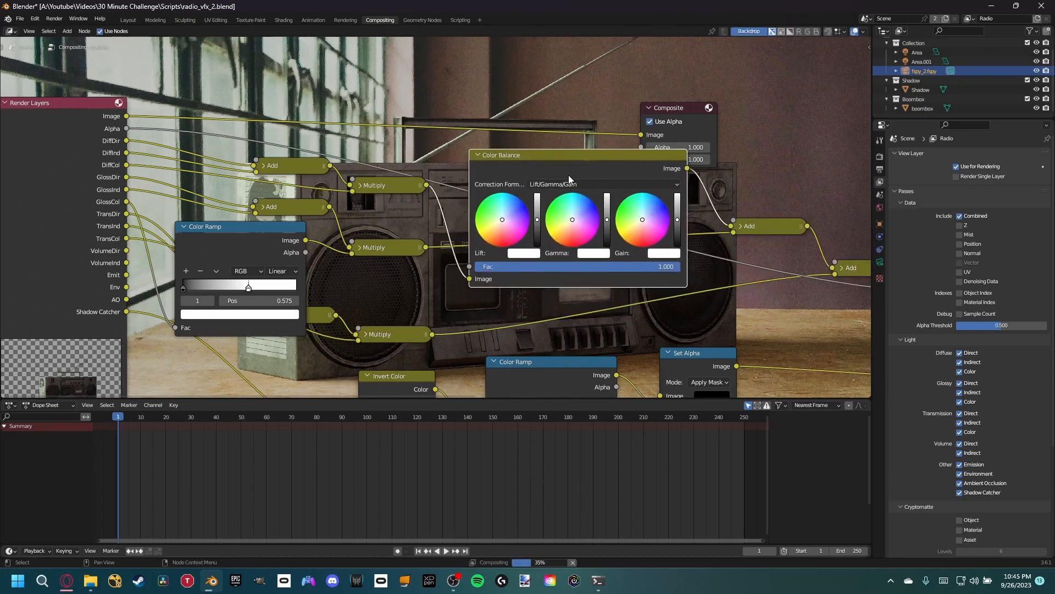
pyautogui.moveTo(568, 174); pyautogui.dragTo(318, 201, button='middle')
pyautogui.moveTo(440, 139); pyautogui.dragTo(790, 91)
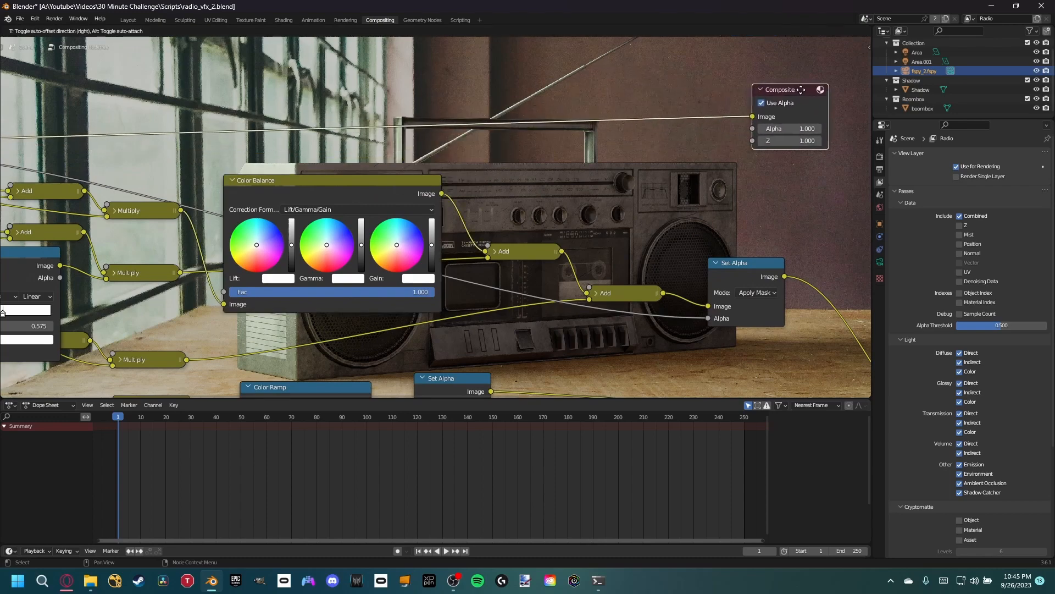
pyautogui.moveTo(449, 198); pyautogui.dragTo(336, 268, button='middle')
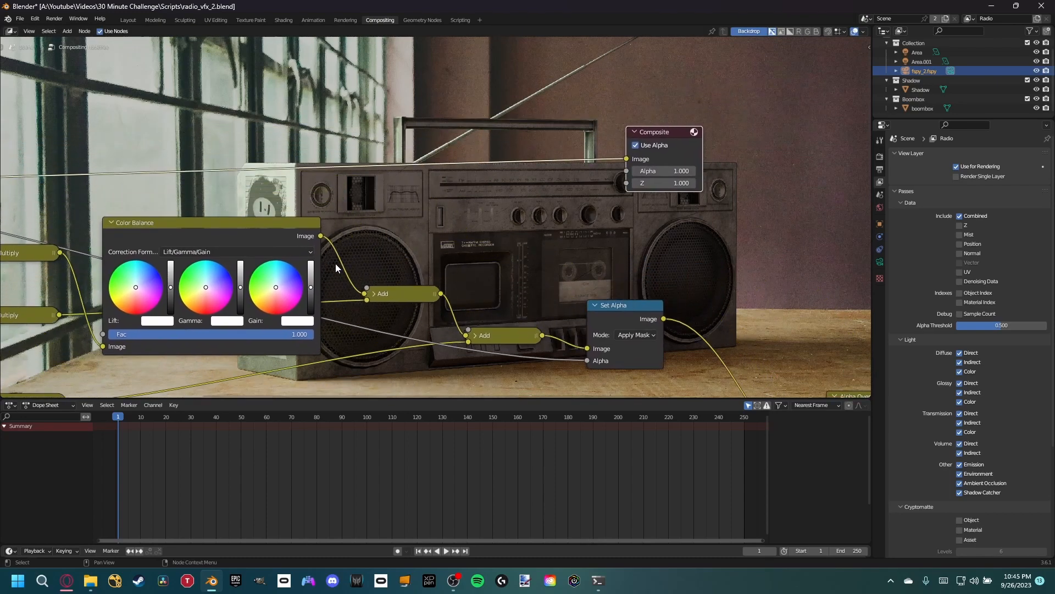
# - Slightly raise the gamma and darken the gain to mid-grey on the diffuse Color Balance node, and save the file
pyautogui.moveTo(241, 286); pyautogui.dragTo(242, 281)
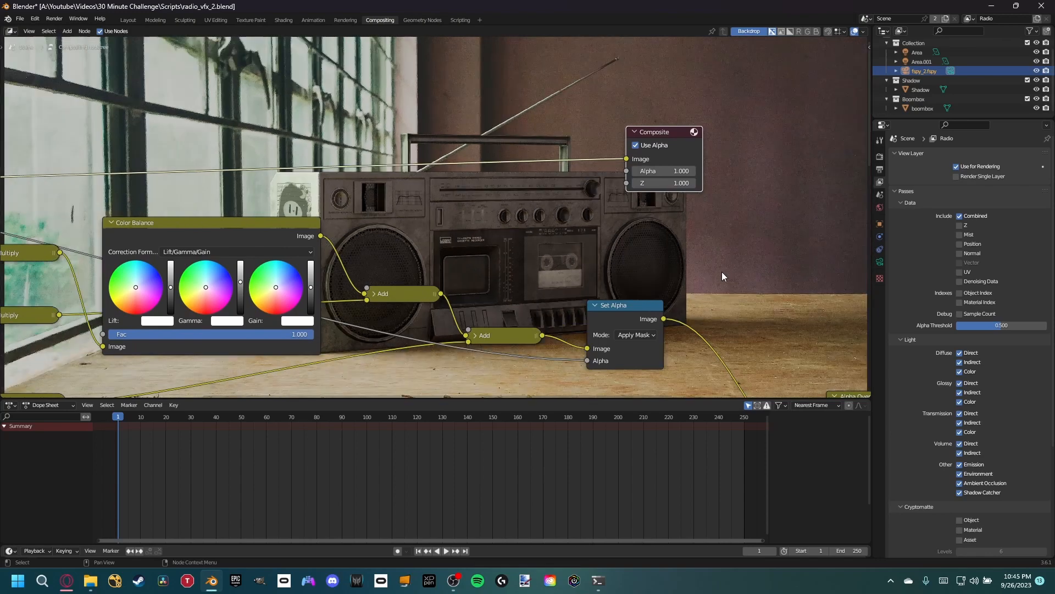
pyautogui.hotkey('alt', 'v')
pyautogui.hotkey('alt', 'v')
pyautogui.moveTo(311, 287); pyautogui.dragTo(311, 292)
pyautogui.moveTo(311, 292); pyautogui.dragTo(311, 300)
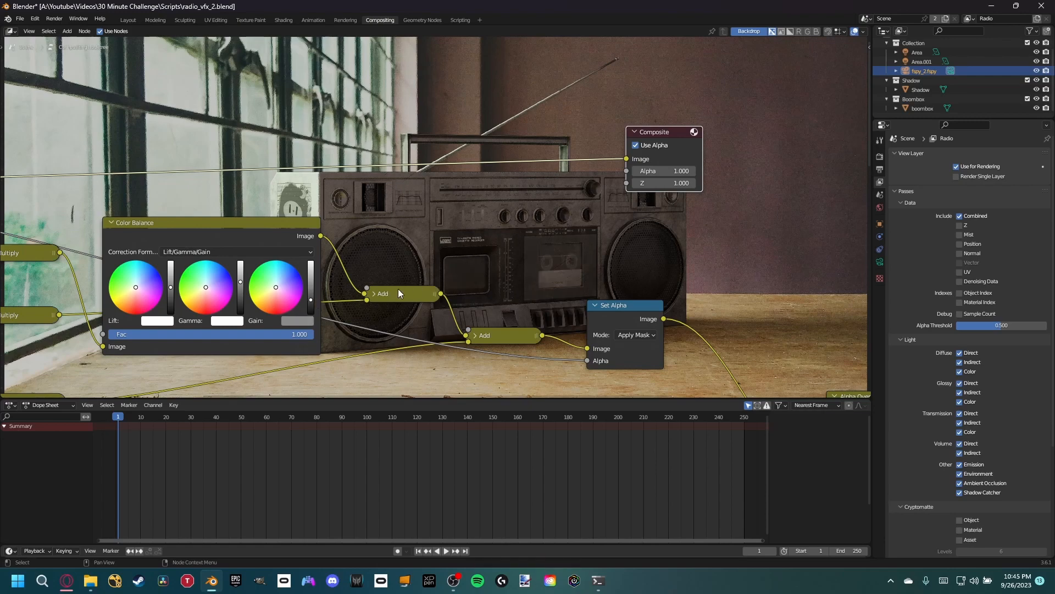
pyautogui.moveTo(405, 262); pyautogui.dragTo(419, 236, button='middle')
pyautogui.hotkey('ctrl', 's')
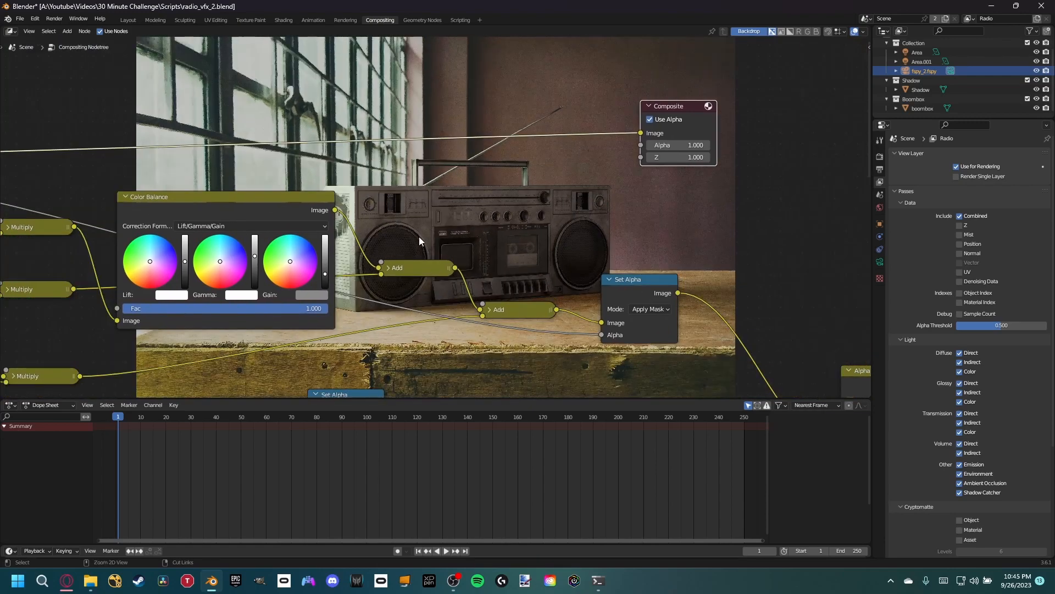
# - Render the still image, check the boombox in the render window, and close that window
pyautogui.scroll(-1, 477, 234)
pyautogui.scroll(-2, 476, 234)
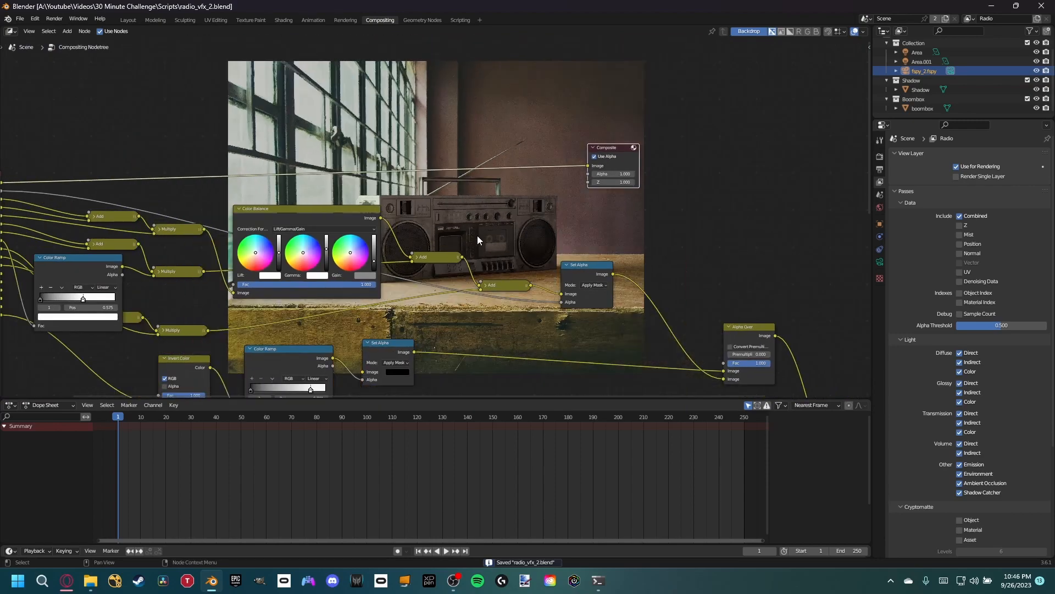
pyautogui.click(54, 19)
pyautogui.click(65, 30)
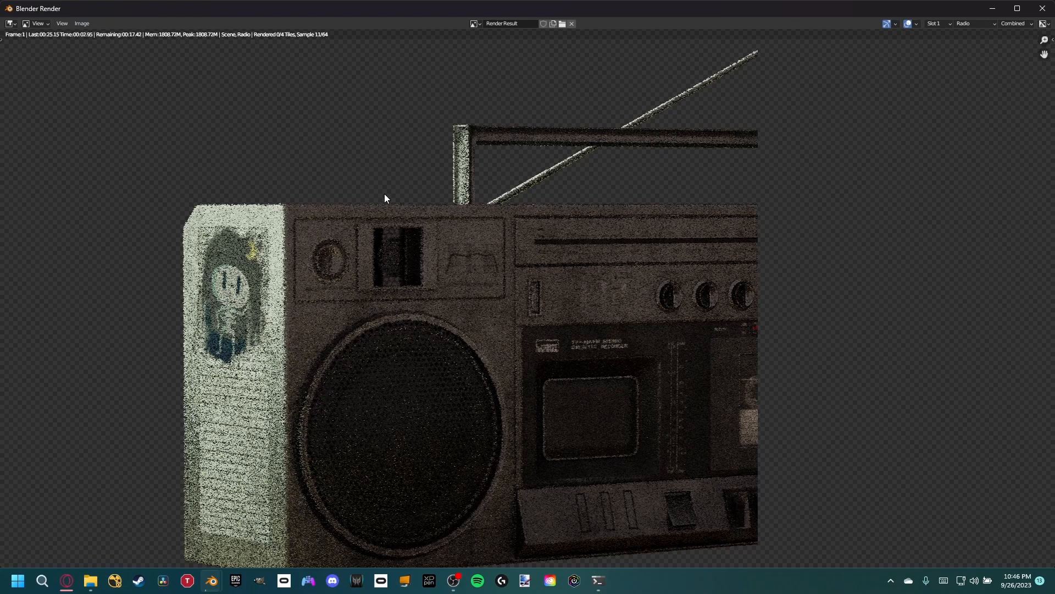
pyautogui.scroll(-5, 384, 198)
pyautogui.scroll(1, 384, 198)
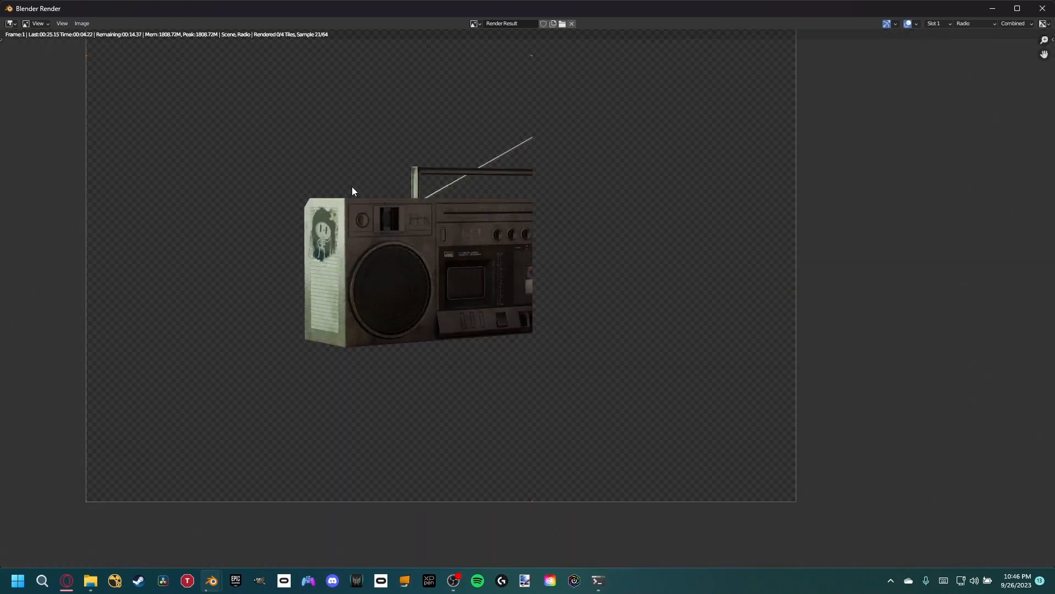
pyautogui.scroll(1, 466, 238)
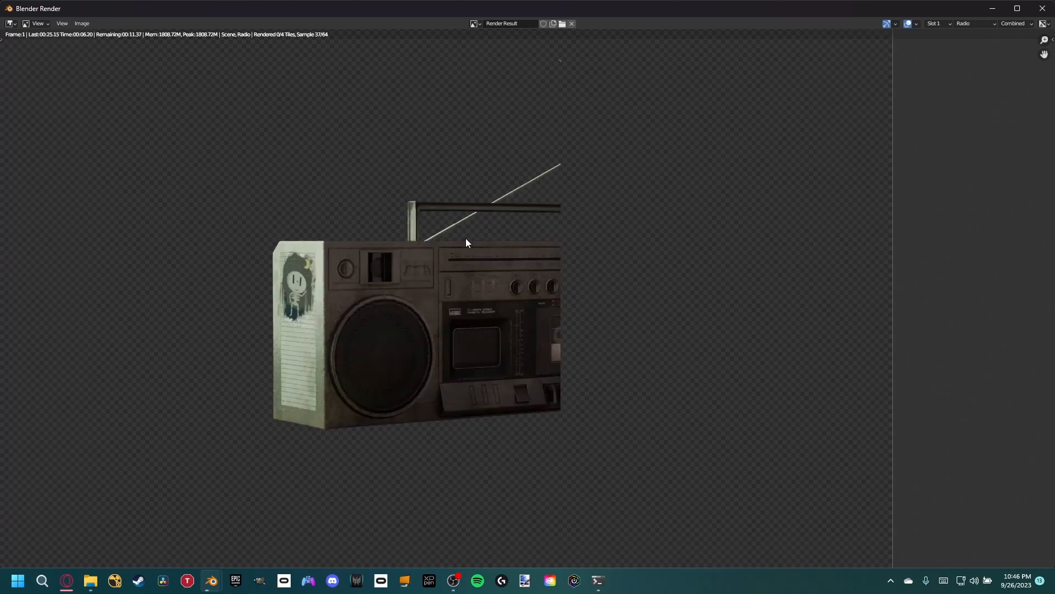
pyautogui.scroll(1, 475, 253)
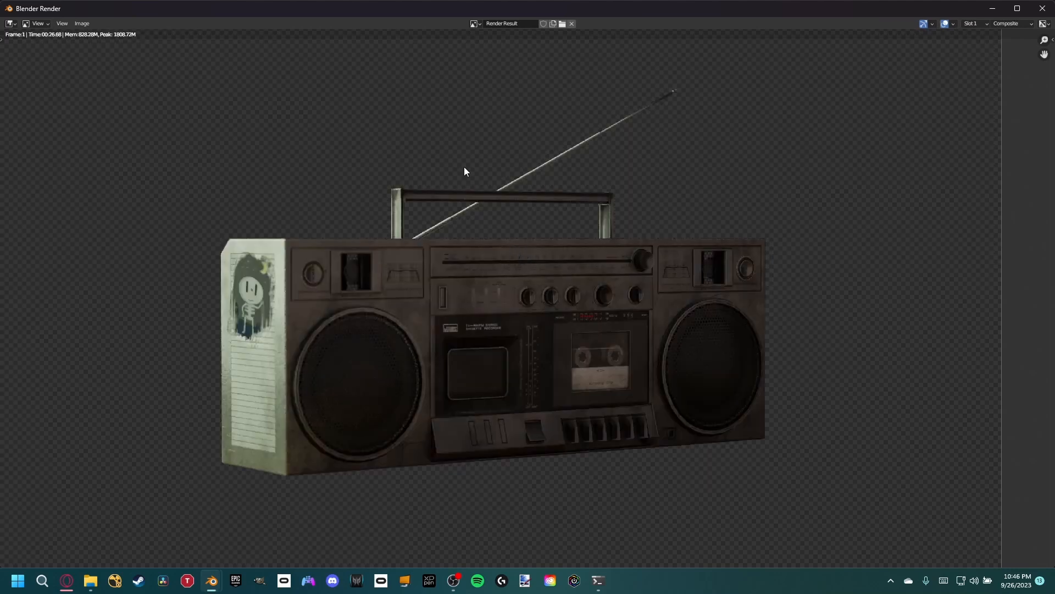
pyautogui.click(1043, 7)
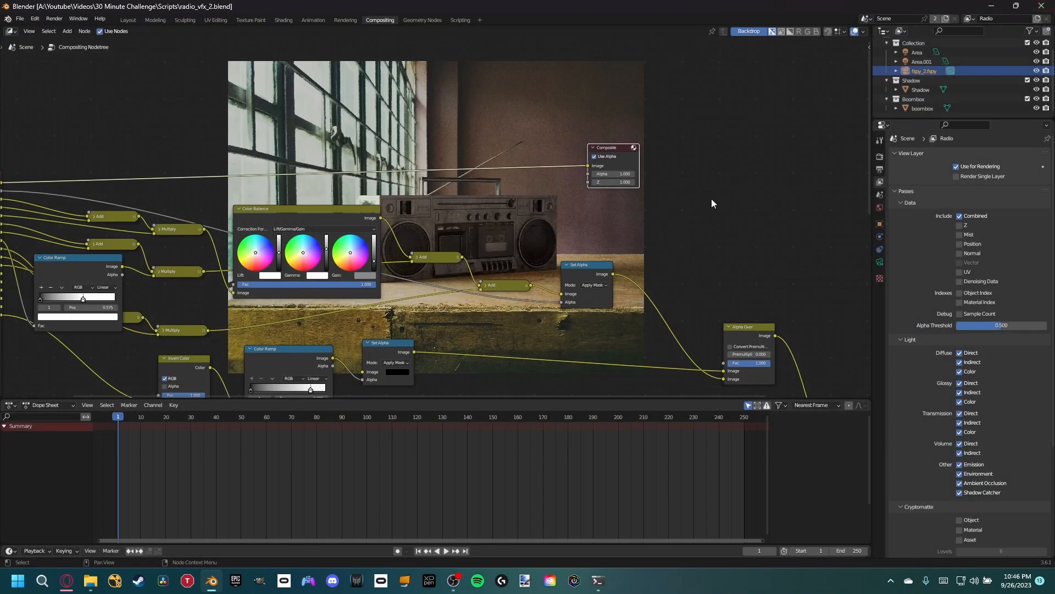
# - Move the Composite node beside the final Alpha Over and feed the Alpha Over's image output into it
pyautogui.moveTo(613, 223); pyautogui.dragTo(415, 90, button='middle')
pyautogui.moveTo(458, 250); pyautogui.dragTo(412, 182, button='middle')
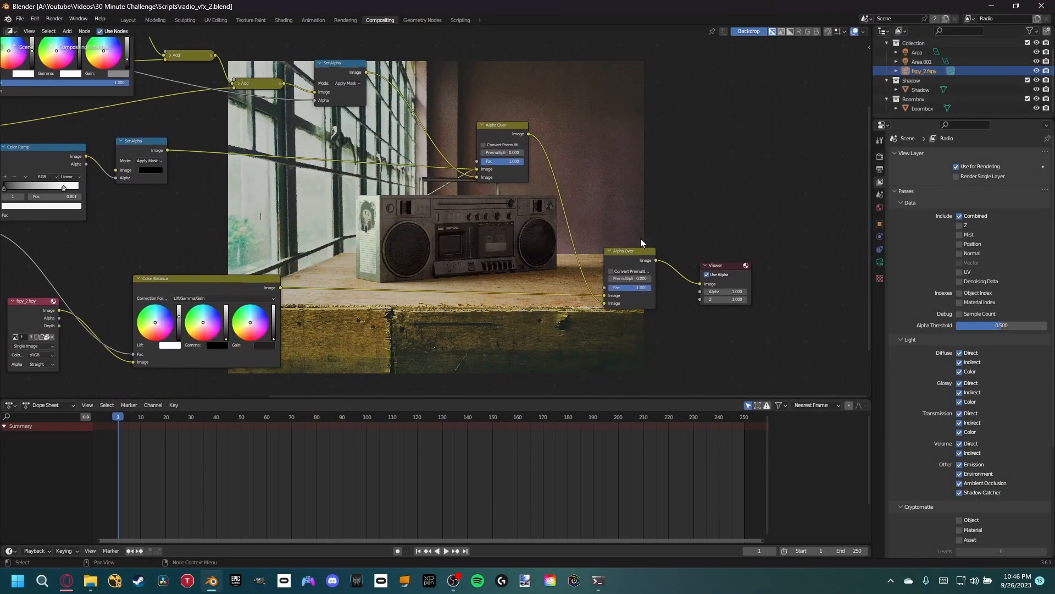
pyautogui.keyDown('ctrl'); pyautogui.keyDown('shift'); pyautogui.click(631, 258); pyautogui.keyUp('shift'); pyautogui.keyUp('ctrl')
pyautogui.moveTo(631, 161); pyautogui.dragTo(547, 266, button='middle')
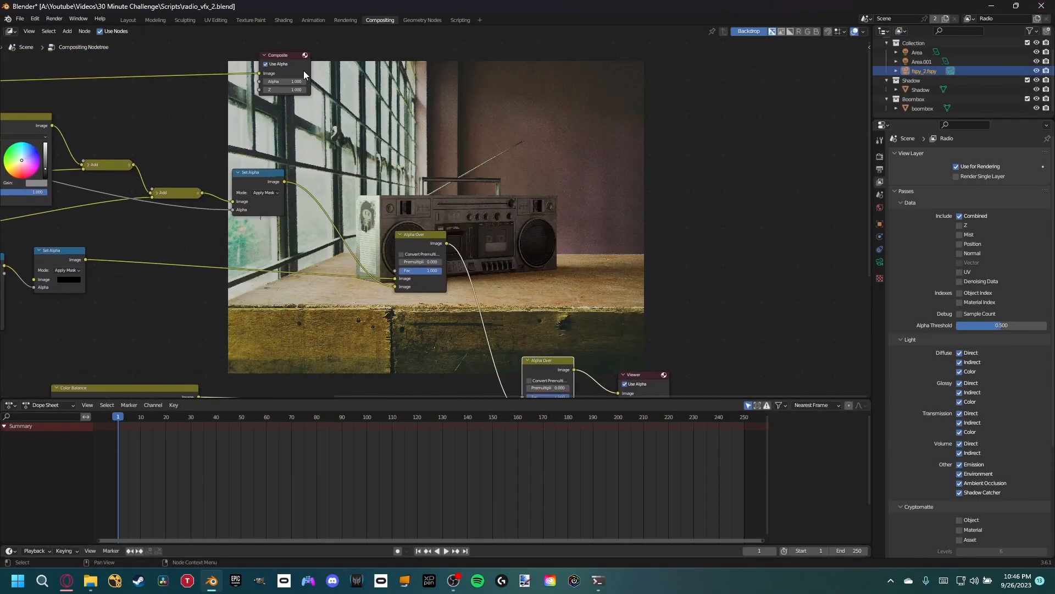
pyautogui.moveTo(304, 73); pyautogui.dragTo(740, 264)
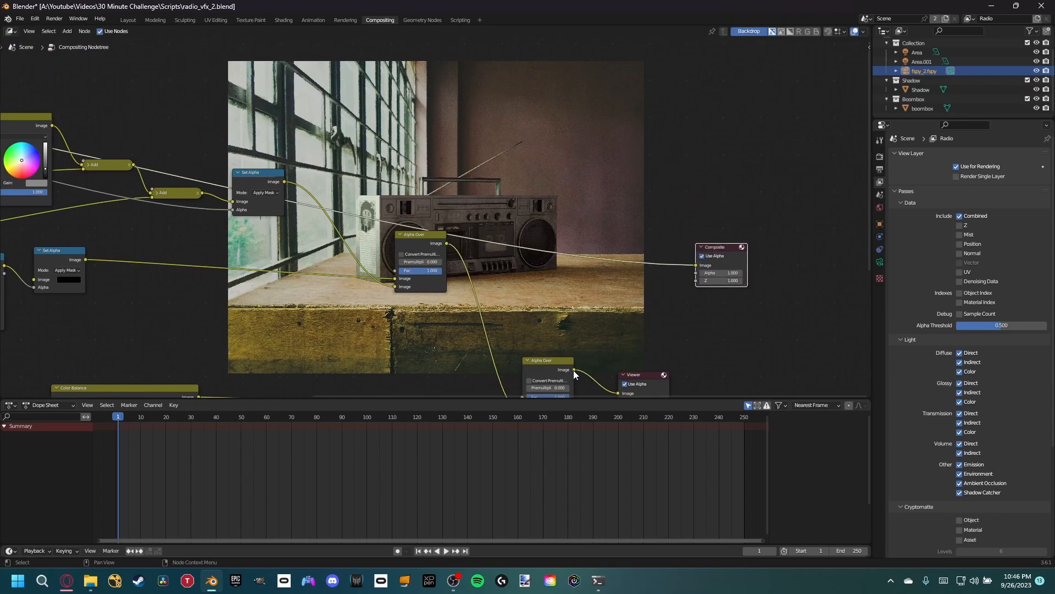
pyautogui.moveTo(573, 370); pyautogui.dragTo(699, 269)
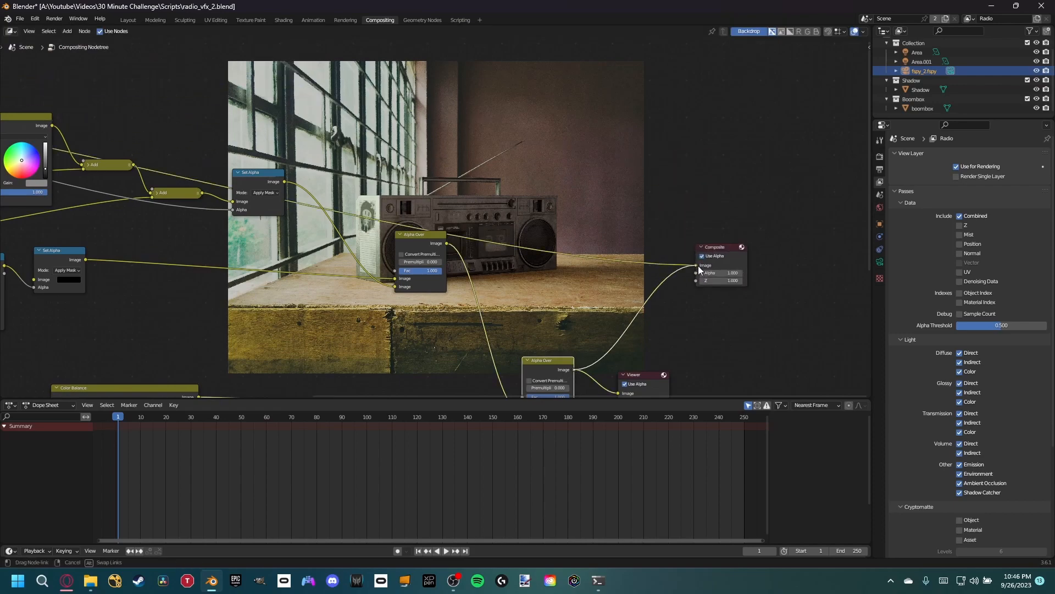
# - Render the still image again with the final Alpha Over feeding the Composite output
pyautogui.click(53, 17)
pyautogui.click(66, 28)
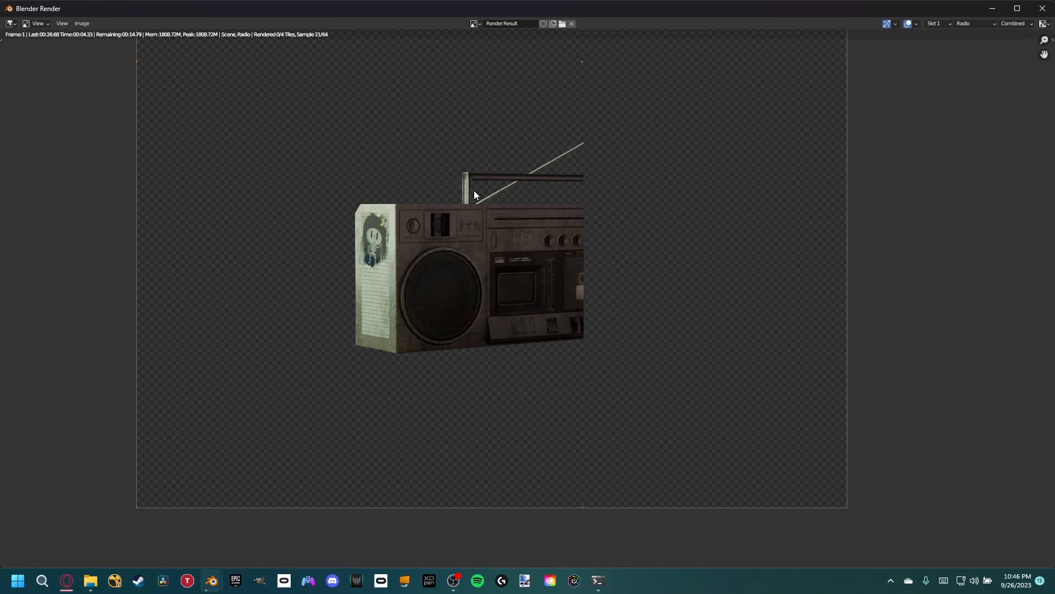
pyautogui.scroll(3, 456, 232)
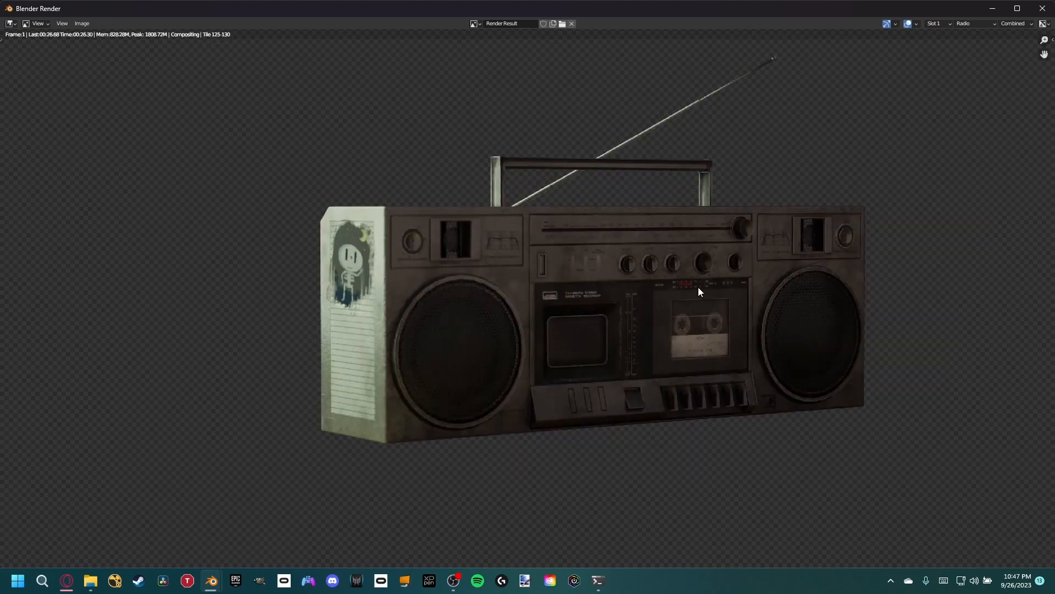
pyautogui.moveTo(698, 288); pyautogui.dragTo(544, 327, button='middle')
pyautogui.scroll(-3, 544, 328)
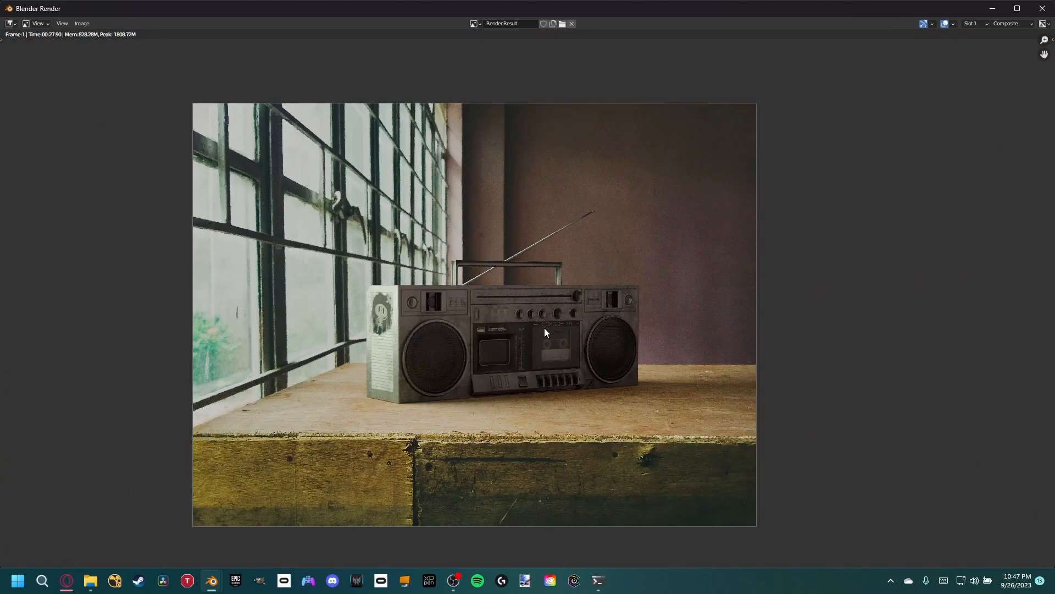
# - Examine the composited render up close and as a whole, checking how the boombox blends with the table, window and wall
pyautogui.scroll(2, 494, 349)
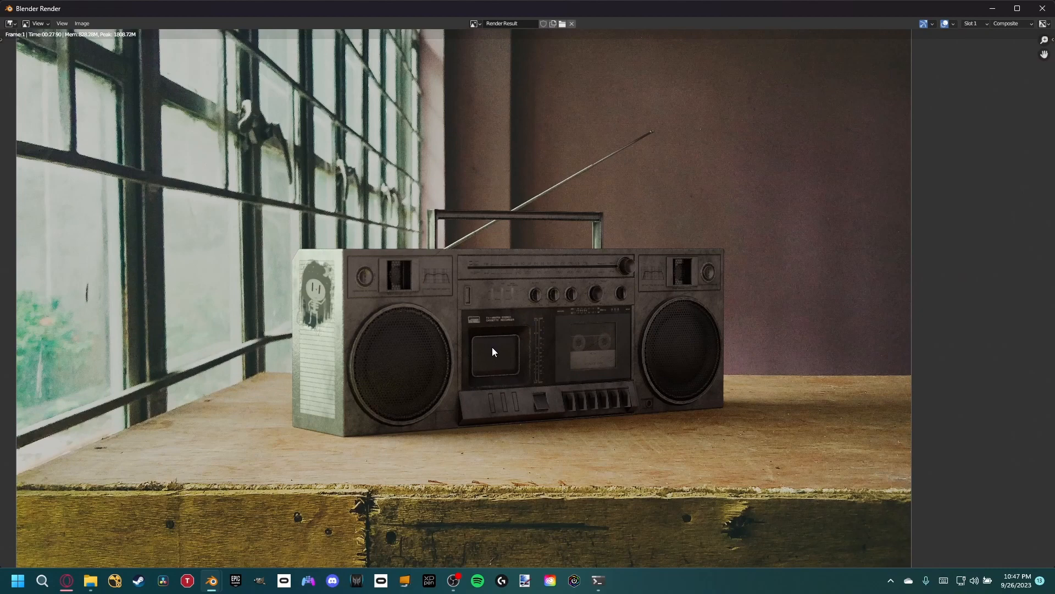
pyautogui.moveTo(493, 348); pyautogui.dragTo(529, 318, button='middle')
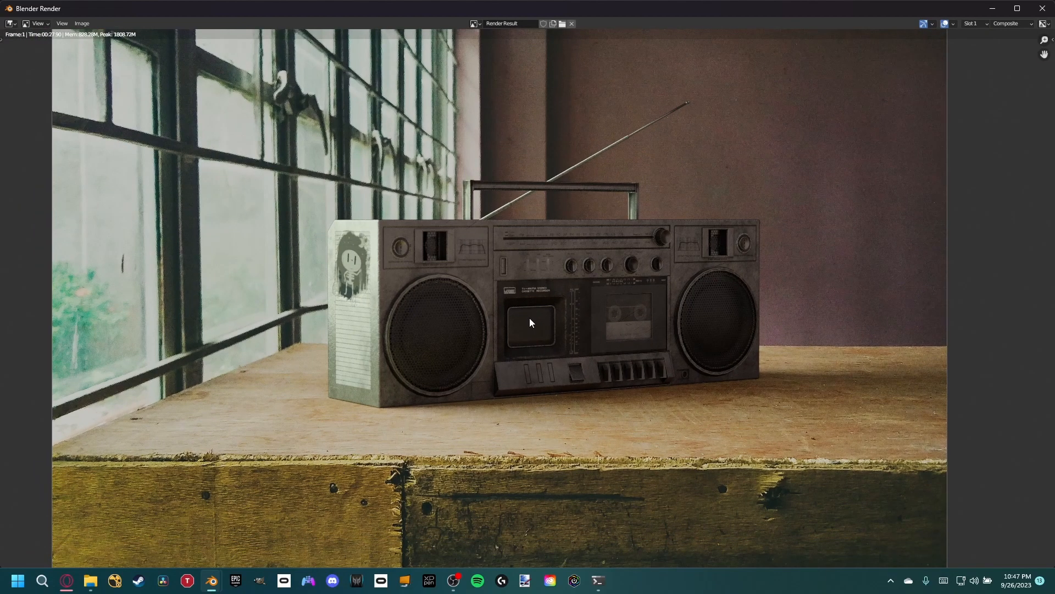
pyautogui.scroll(3, 471, 299)
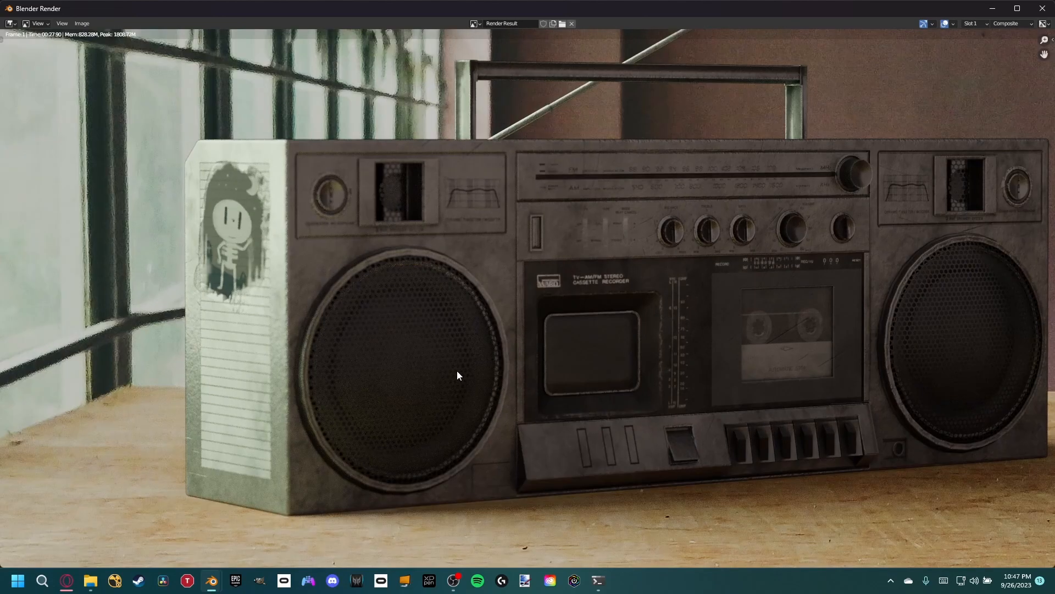
pyautogui.moveTo(577, 345); pyautogui.dragTo(546, 364, button='middle')
pyautogui.scroll(-1, 550, 366)
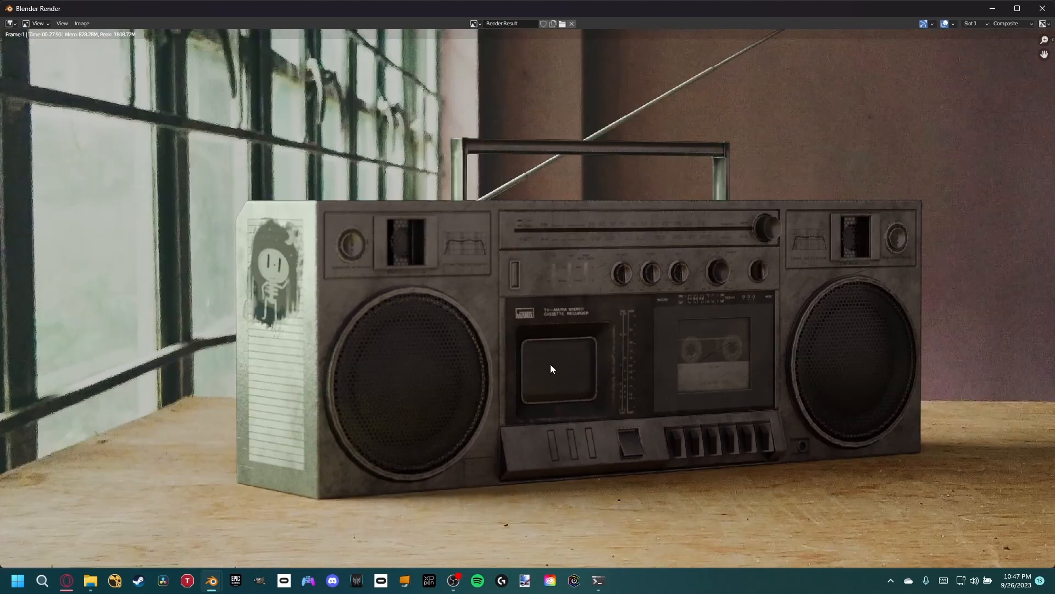
pyautogui.scroll(-1, 551, 365)
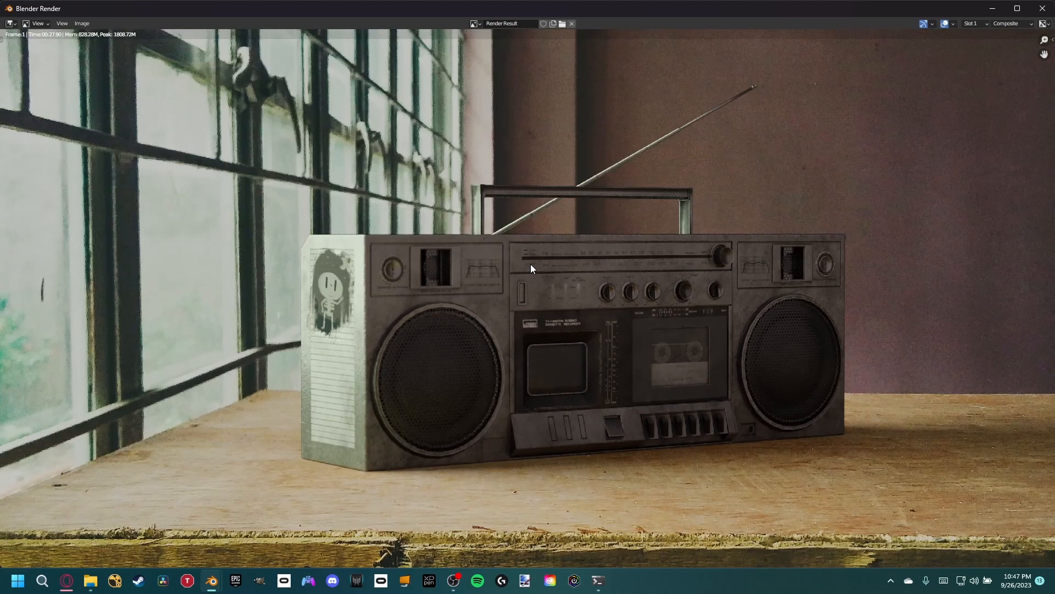
pyautogui.scroll(-2, 530, 265)
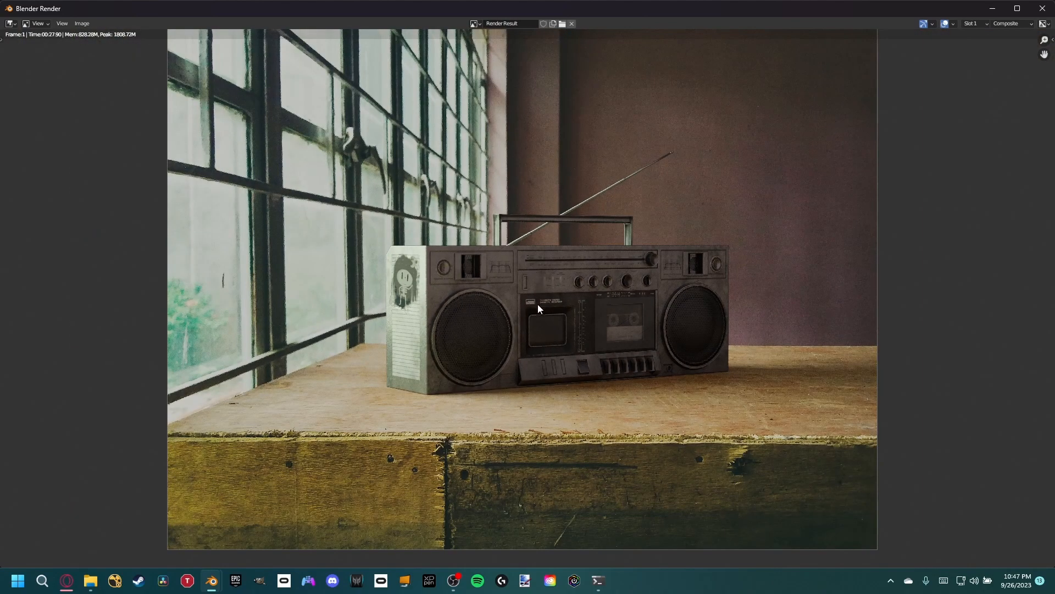
pyautogui.scroll(1, 507, 345)
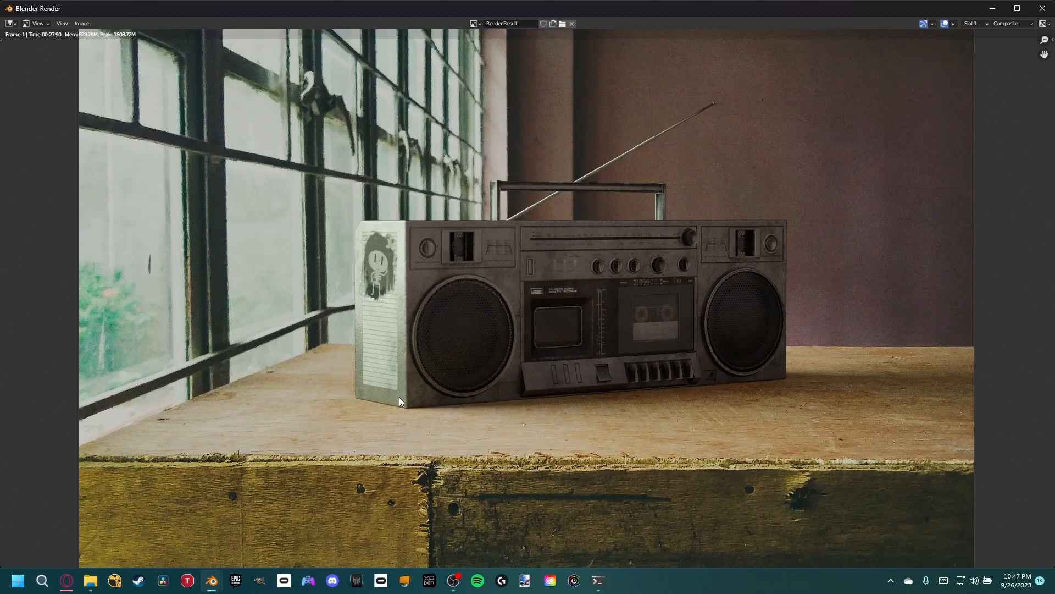
pyautogui.scroll(-2, 497, 308)
pyautogui.scroll(2, 508, 360)
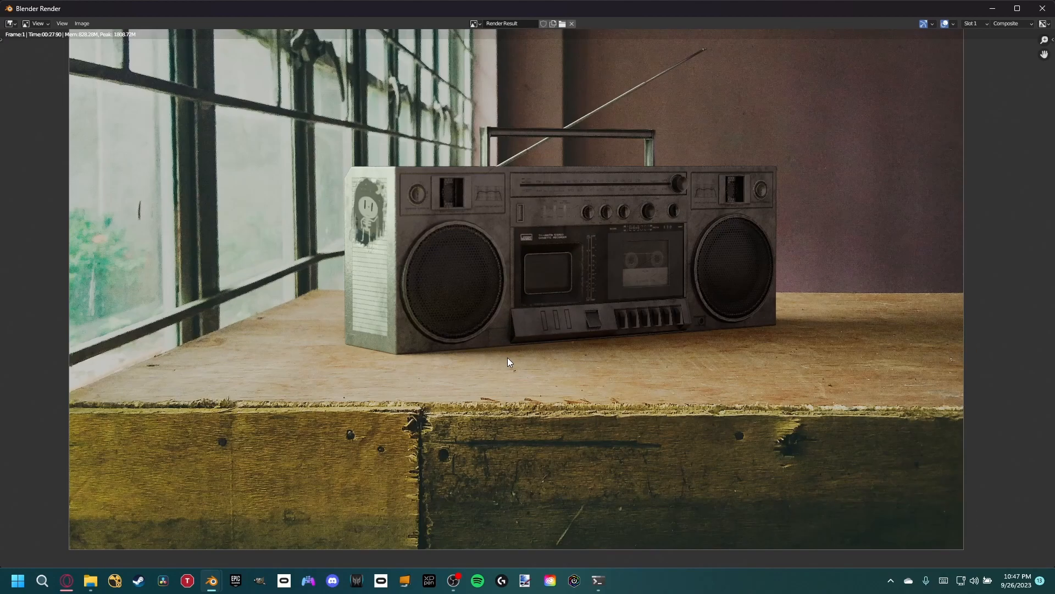
pyautogui.scroll(-2, 459, 385)
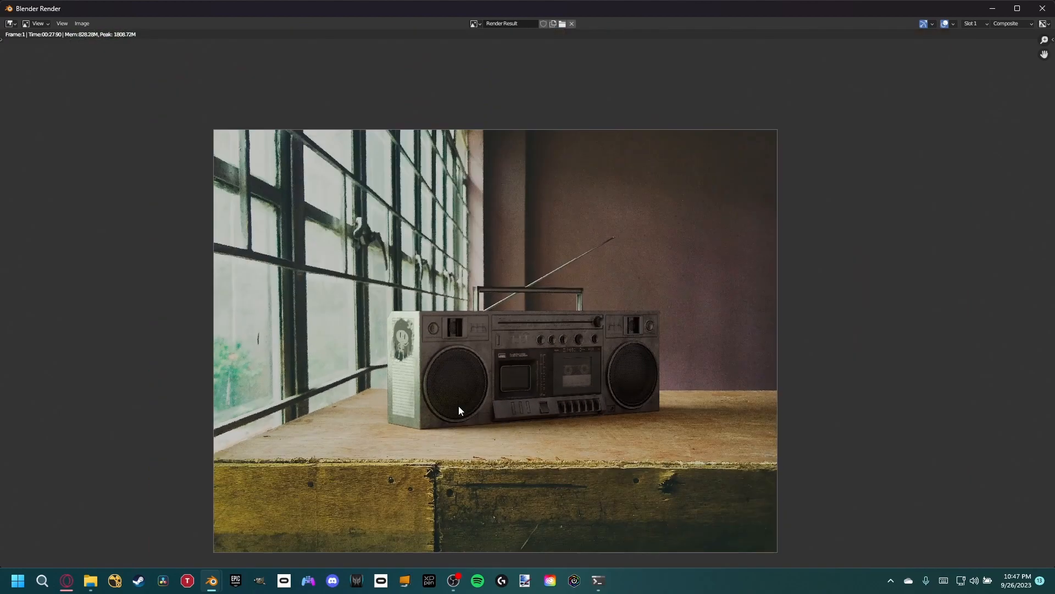
# - Inspect the boombox once more in the composited render and close the render window
pyautogui.scroll(1, 459, 409)
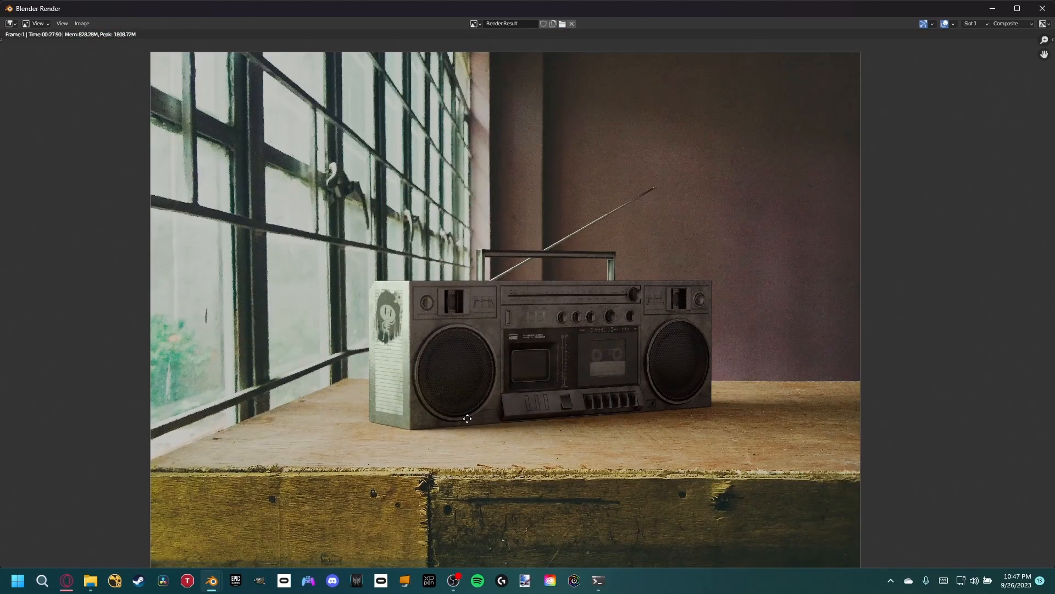
pyautogui.moveTo(467, 424); pyautogui.dragTo(463, 387, button='middle')
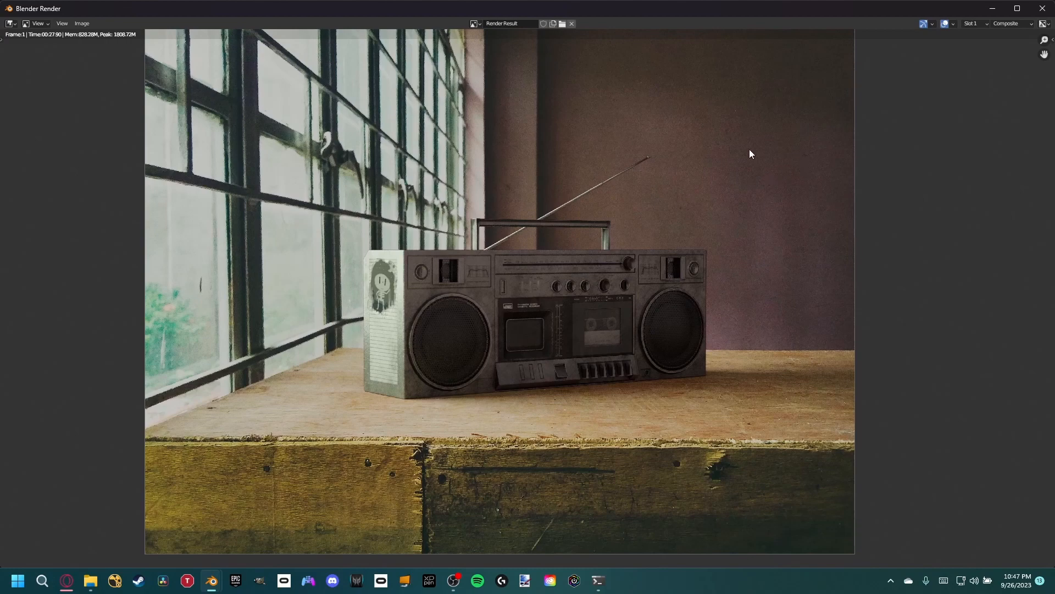
pyautogui.click(1042, 8)
# - Delete the duplicate Render Layers node and feed the remaining Render Layers' Alpha into the background Color Balance's Fac
pyautogui.scroll(3, 153, 238)
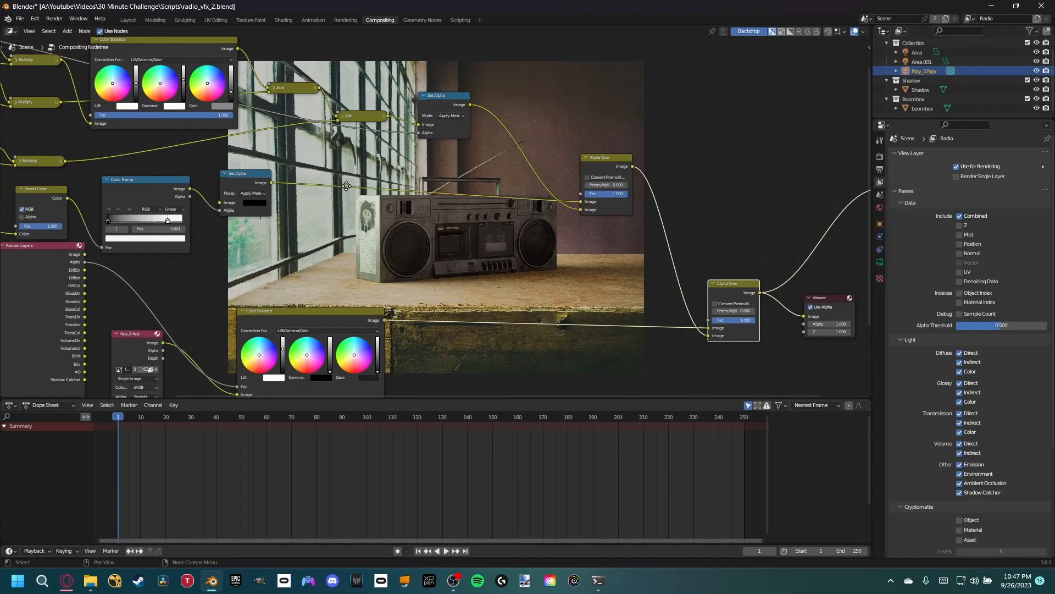
pyautogui.moveTo(353, 224); pyautogui.dragTo(611, 86, button='middle')
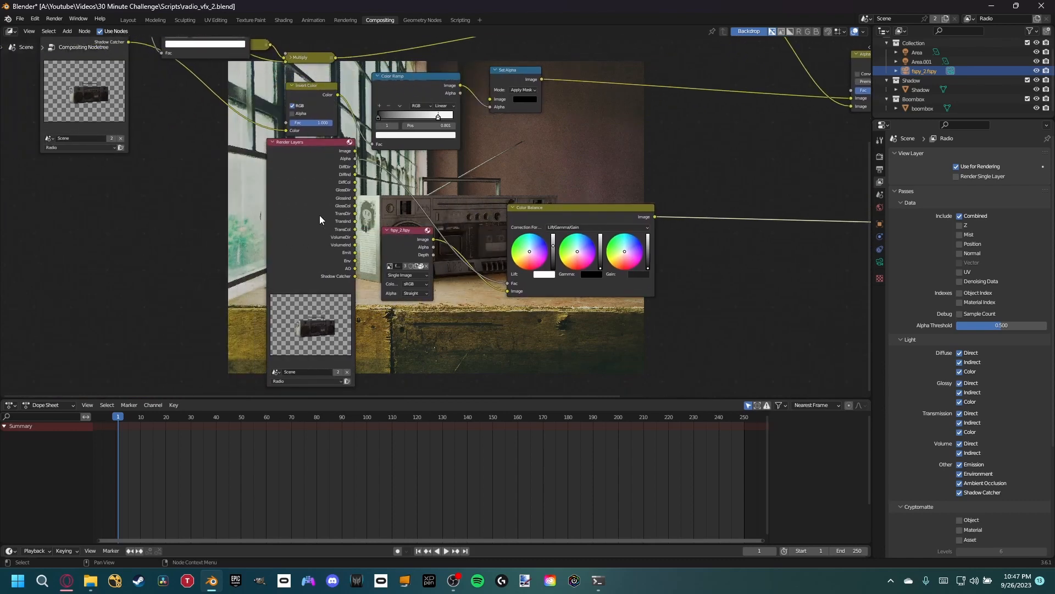
pyautogui.moveTo(318, 216); pyautogui.dragTo(219, 301)
pyautogui.moveTo(216, 287); pyautogui.dragTo(311, 238, button='middle')
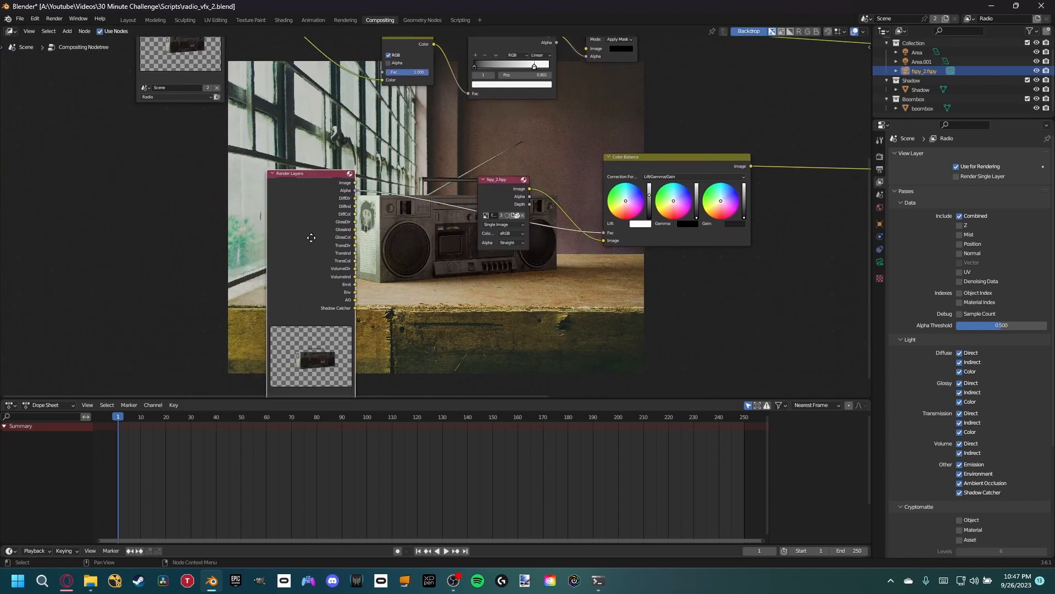
pyautogui.moveTo(368, 212); pyautogui.dragTo(289, 283, button='middle')
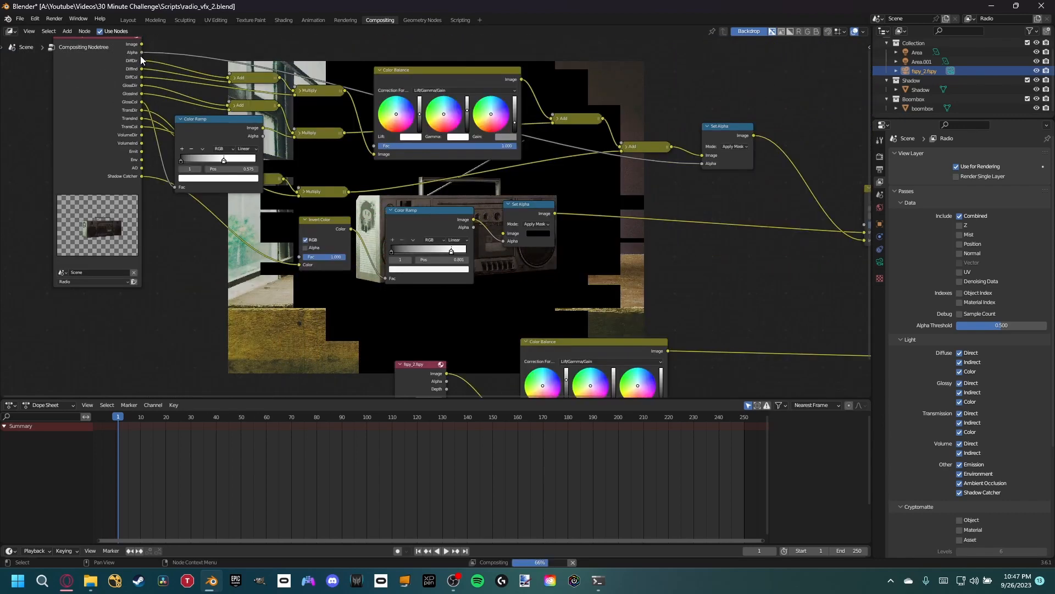
pyautogui.moveTo(141, 53); pyautogui.dragTo(522, 368)
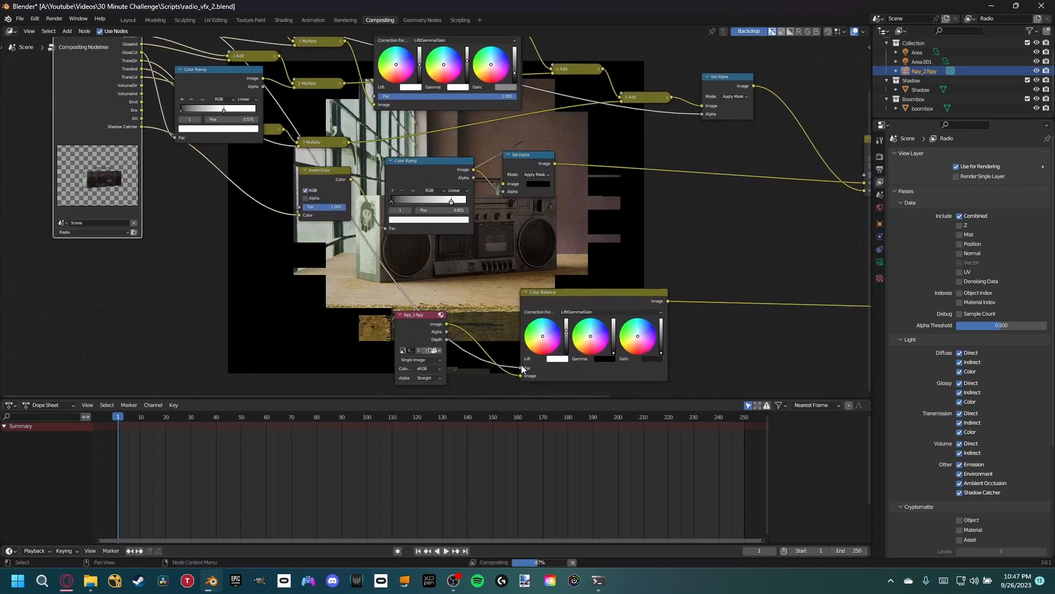
pyautogui.moveTo(263, 231); pyautogui.dragTo(68, 200, button='middle')
# - Replace the background's Color Balance with a direct link from the fspy_2.fspy image to the final Alpha Over, and save the file
pyautogui.click(319, 243)
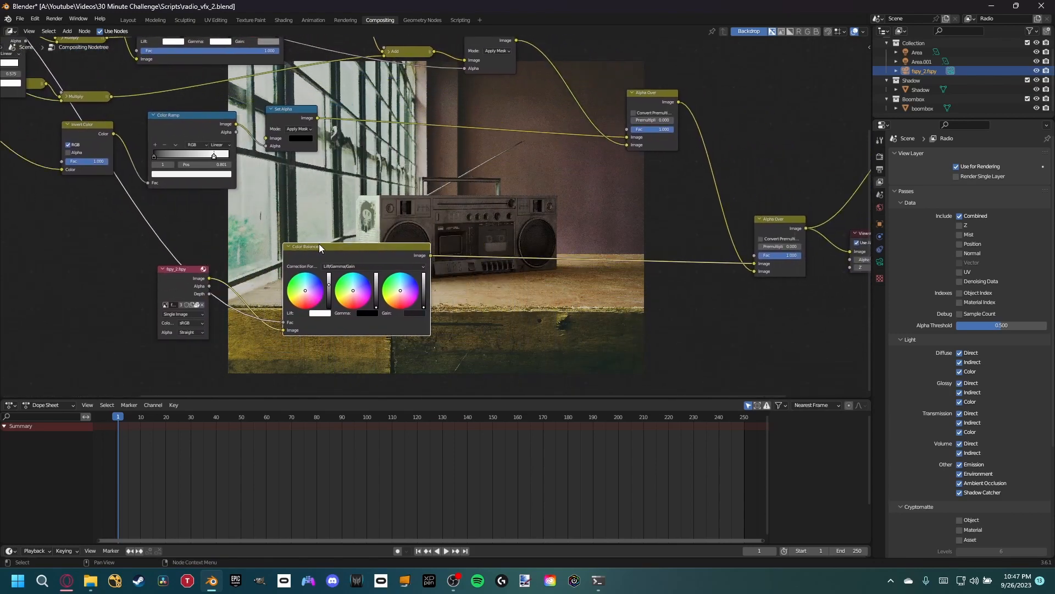
pyautogui.press('x')
pyautogui.moveTo(210, 278); pyautogui.dragTo(754, 263)
pyautogui.moveTo(213, 285); pyautogui.dragTo(618, 267)
pyautogui.moveTo(647, 220); pyautogui.dragTo(490, 229, button='middle')
pyautogui.hotkey('ctrl', 's')
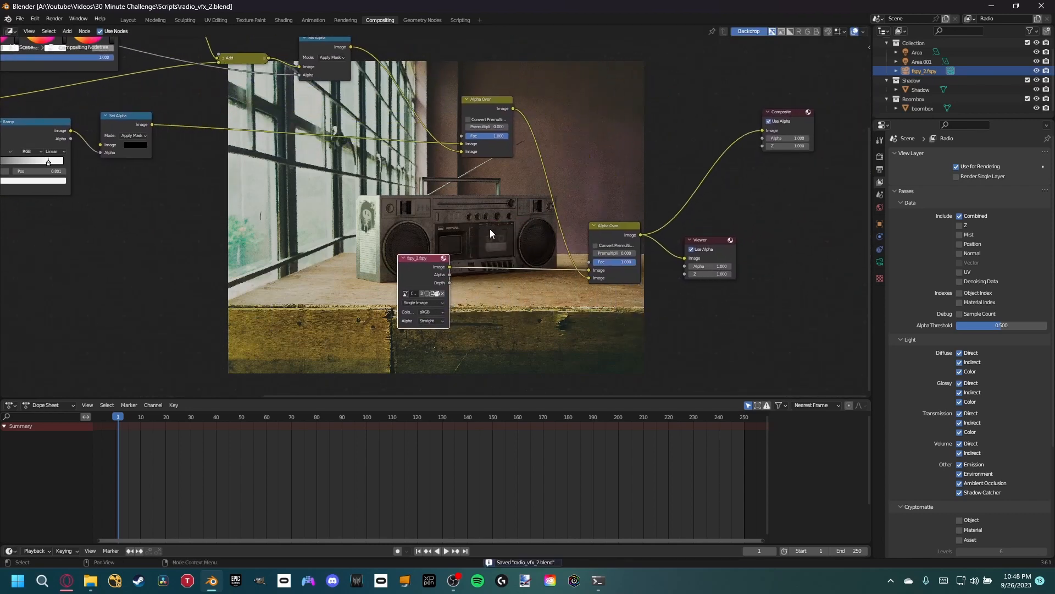
# - Add a Glare node on the link between the first Alpha Over and the final Alpha Over
pyautogui.hotkey('shift', 'a')
pyautogui.write('gr')
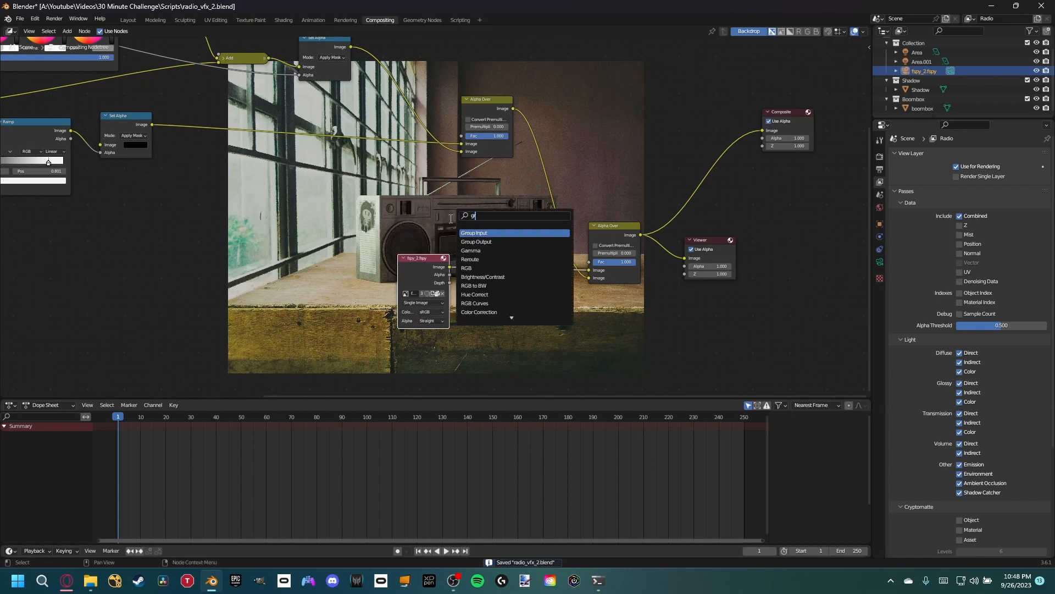
pyautogui.write('ain')
pyautogui.press('BackSpace')
pyautogui.press('BackSpace')
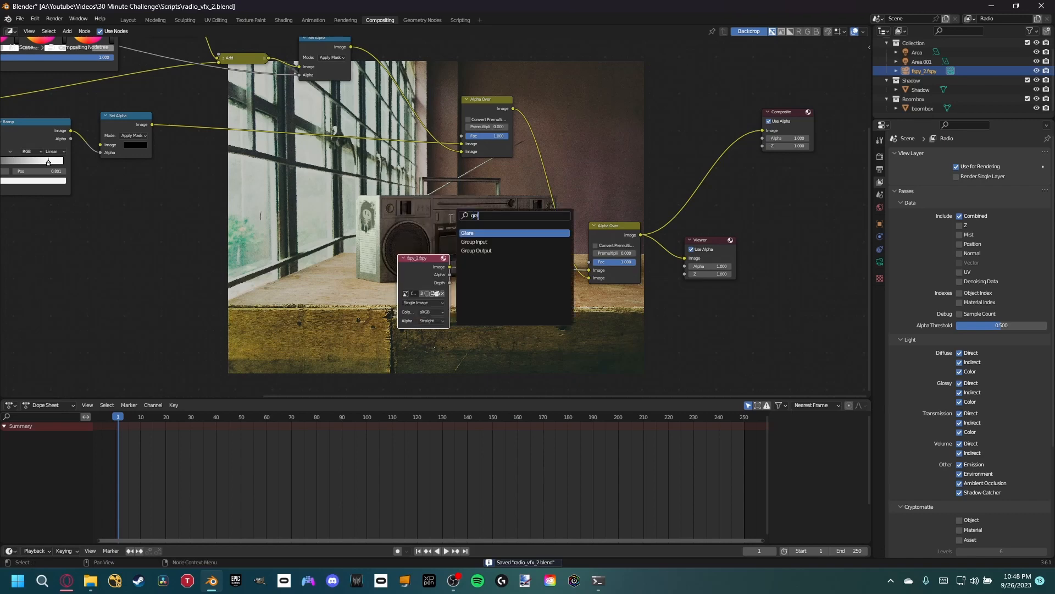
pyautogui.click(492, 233)
pyautogui.click(578, 107)
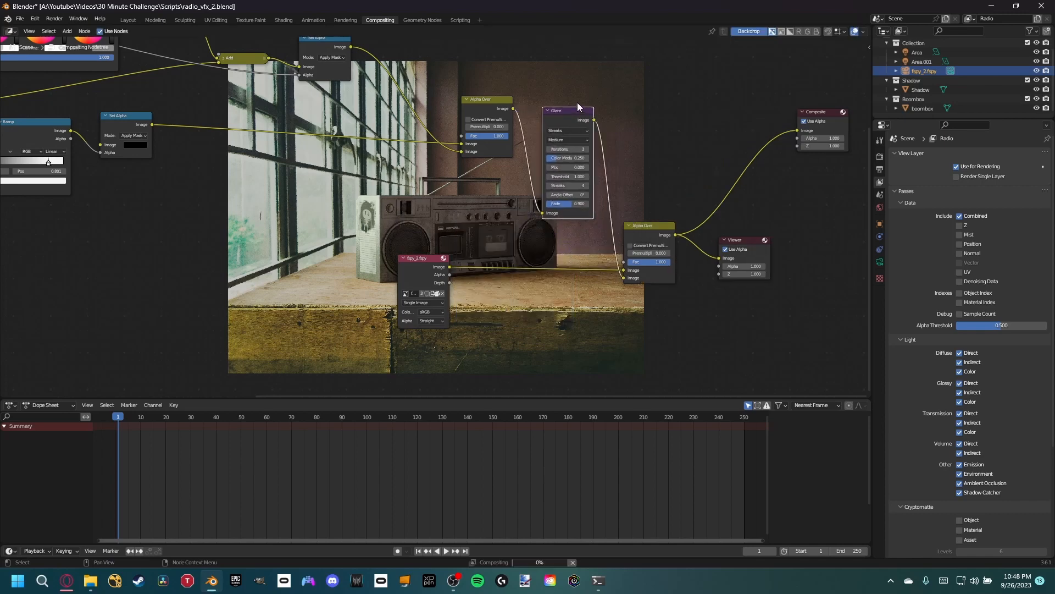
# - Try the Glare node as Ghosts with a threshold of 0
pyautogui.scroll(3, 579, 171)
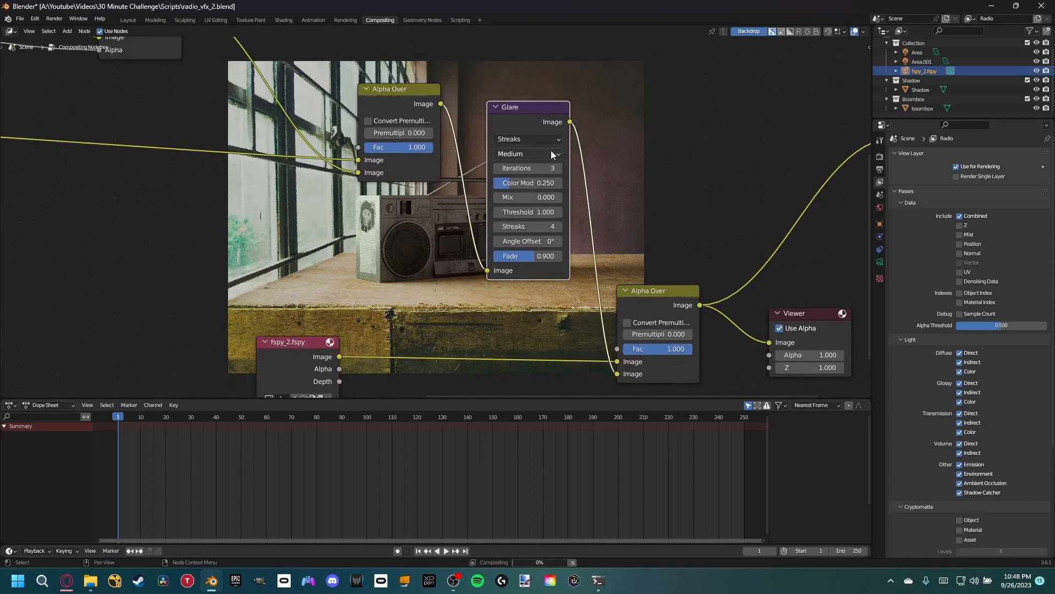
pyautogui.click(548, 139)
pyautogui.click(534, 156)
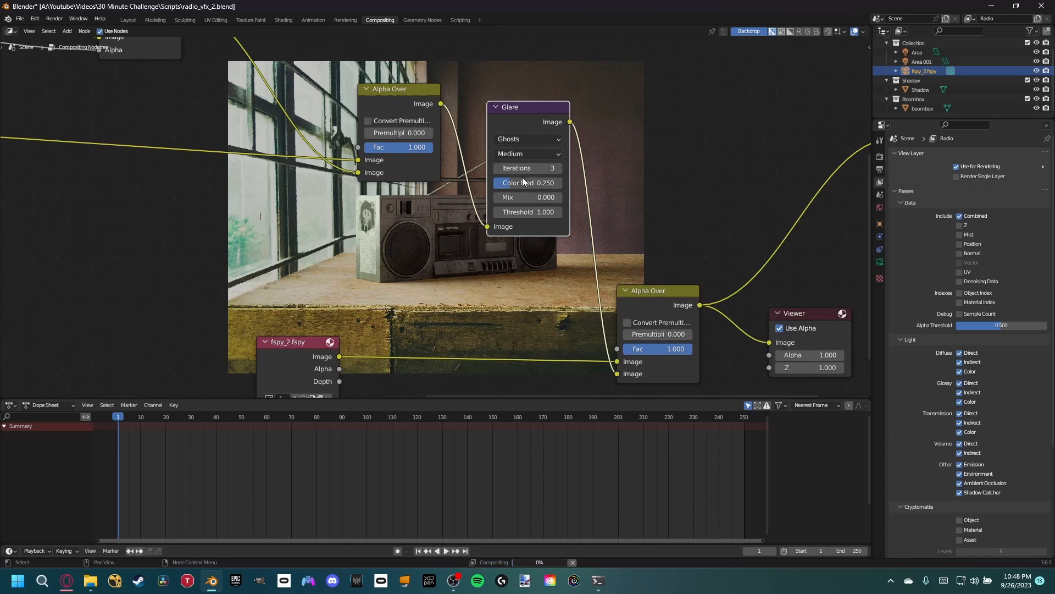
pyautogui.moveTo(519, 212)
pyautogui.mouseDown()
pyautogui.moveTo(566, 211)
pyautogui.moveTo(516, 212)
pyautogui.mouseUp()
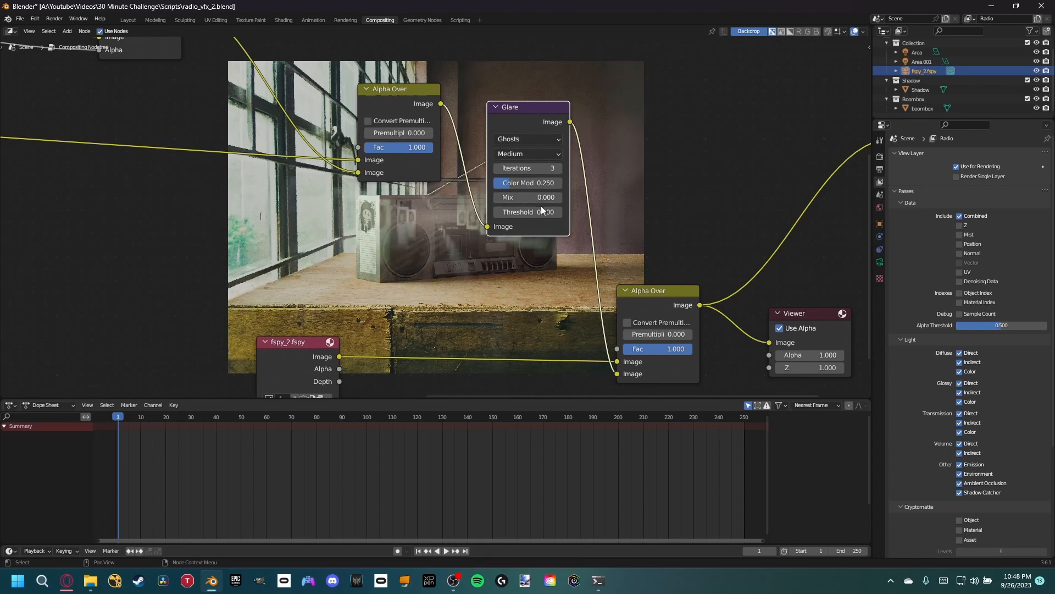
# - Preview the Glare node's output on its own and try Ghosts thresholds of 1.1 and 0.1
pyautogui.keyDown('ctrl'); pyautogui.keyDown('shift'); pyautogui.click(536, 121); pyautogui.keyUp('shift'); pyautogui.keyUp('ctrl')
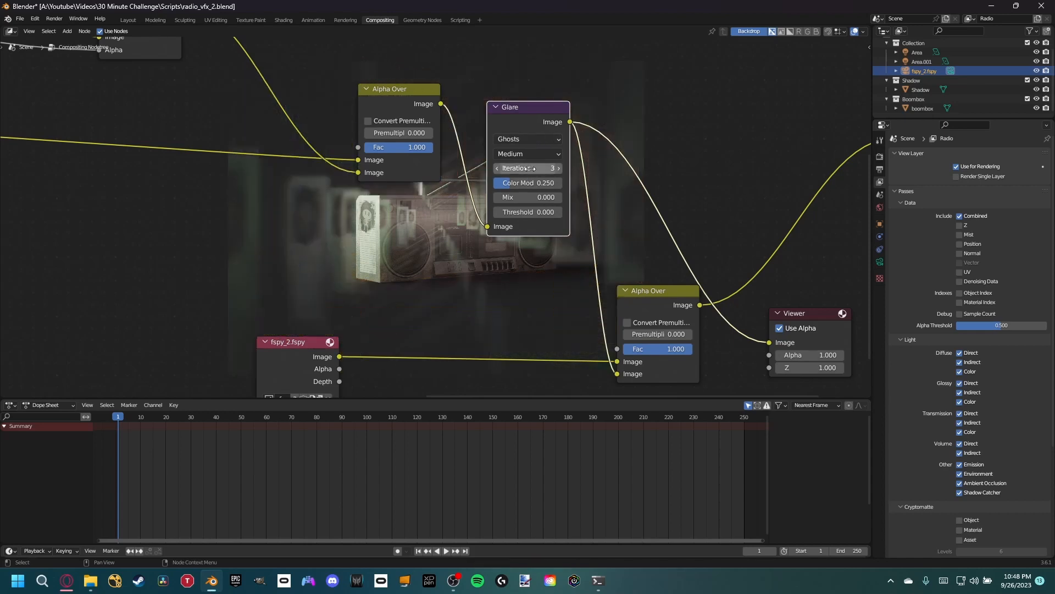
pyautogui.moveTo(526, 211)
pyautogui.mouseDown()
pyautogui.moveTo(547, 211)
pyautogui.moveTo(534, 214)
pyautogui.mouseUp()
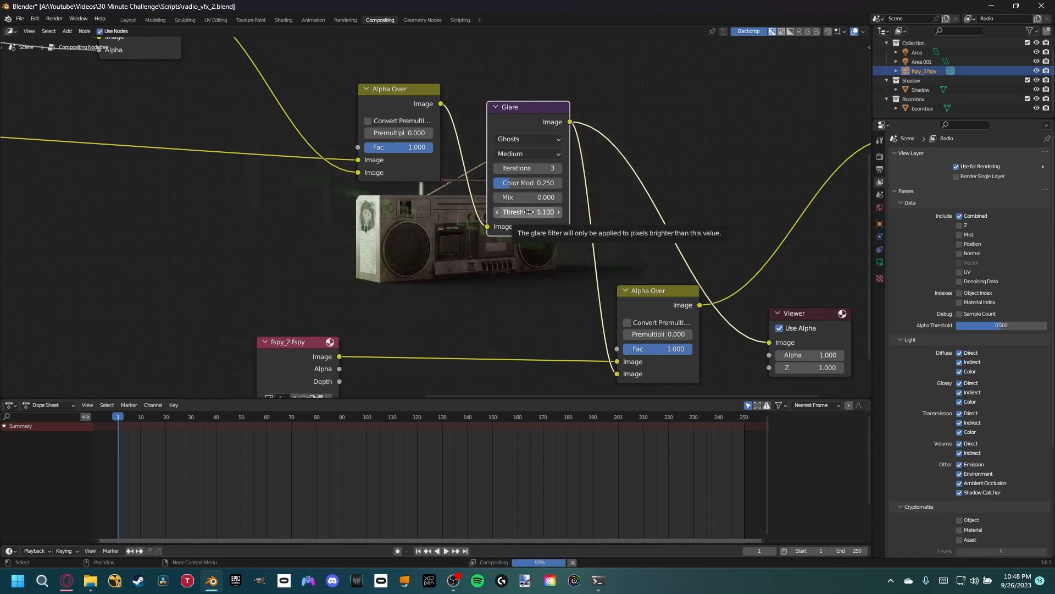
pyautogui.click(529, 212)
pyautogui.write('.1')
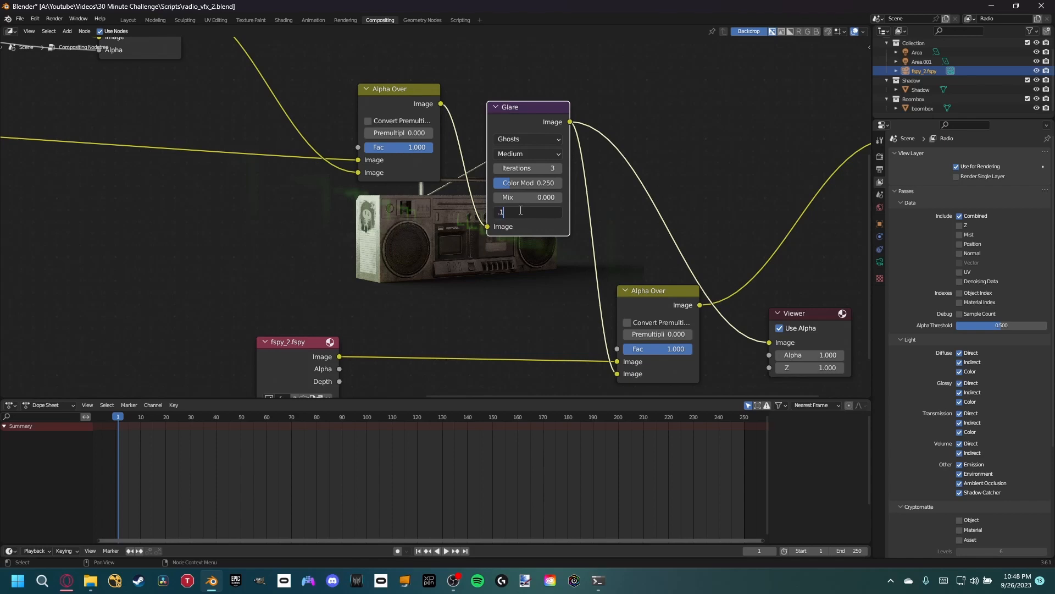
pyautogui.press('Return')
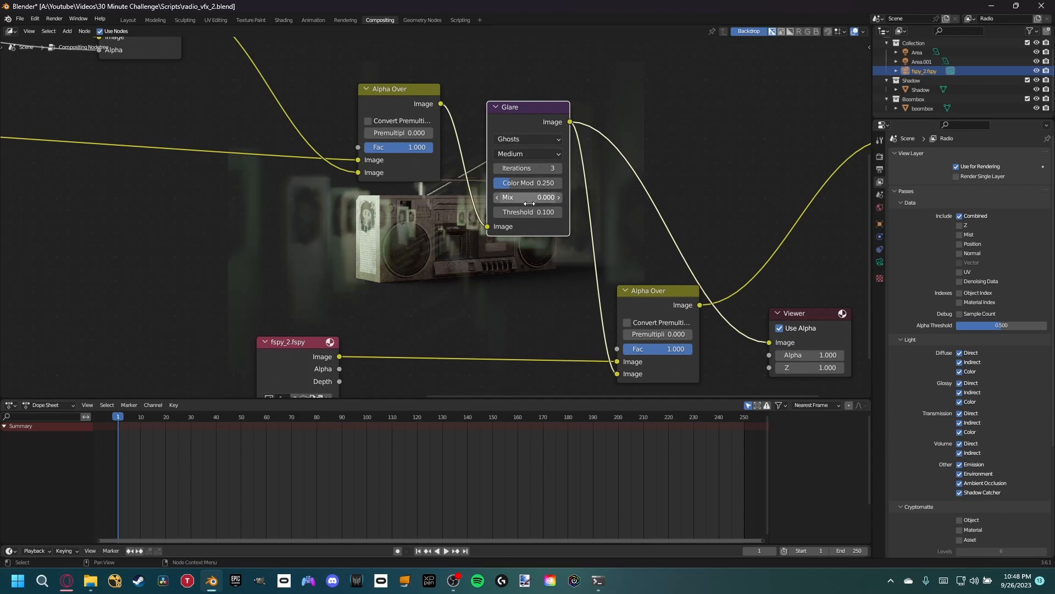
# - Change the Glare type to Fog Glow and set its threshold to 0.5
pyautogui.click(524, 141)
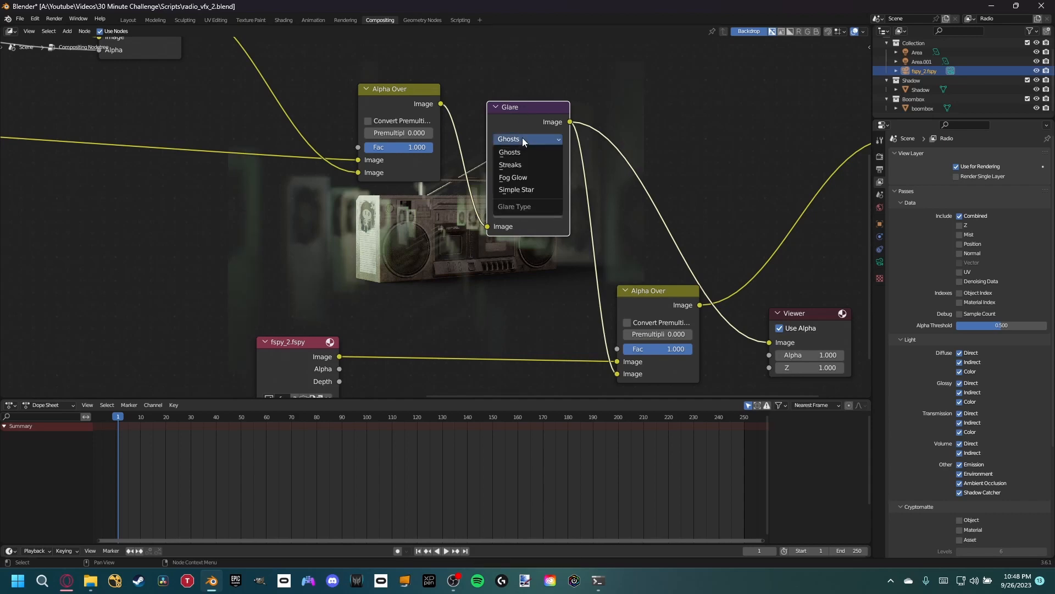
pyautogui.click(521, 176)
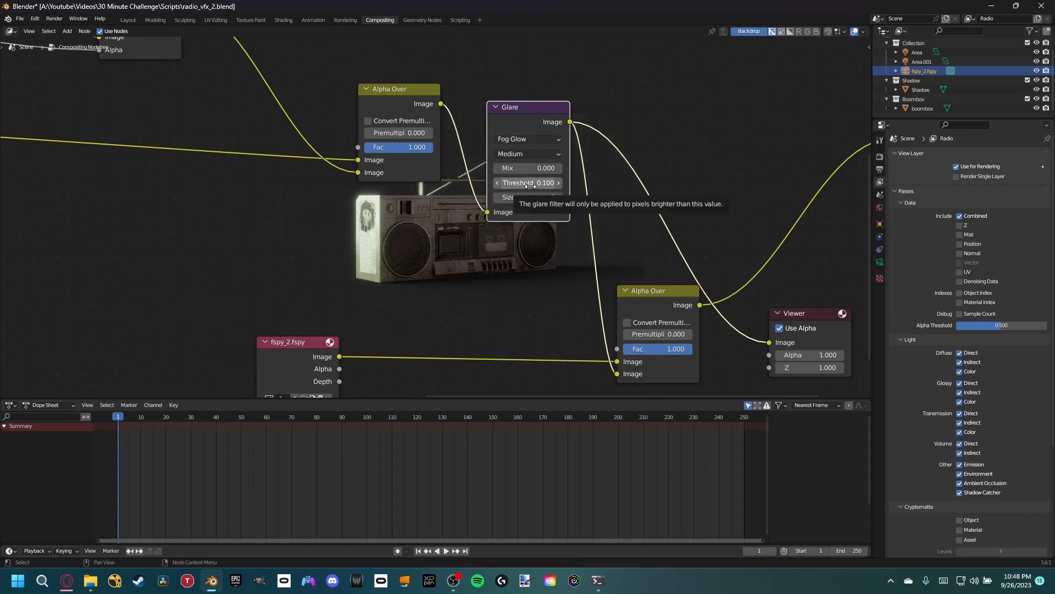
pyautogui.click(531, 185)
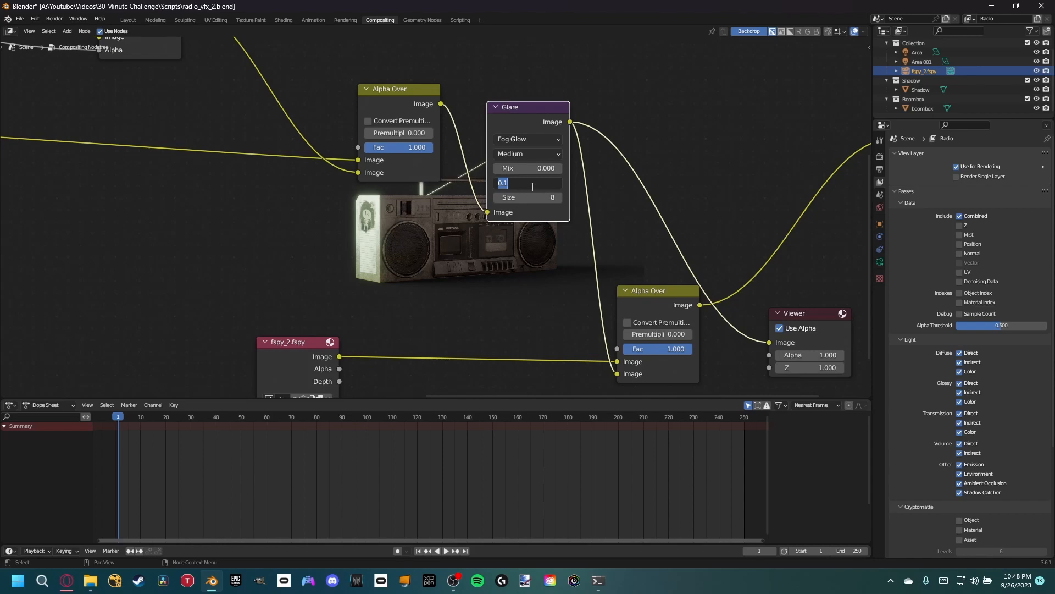
pyautogui.write('0.5')
pyautogui.press('Return')
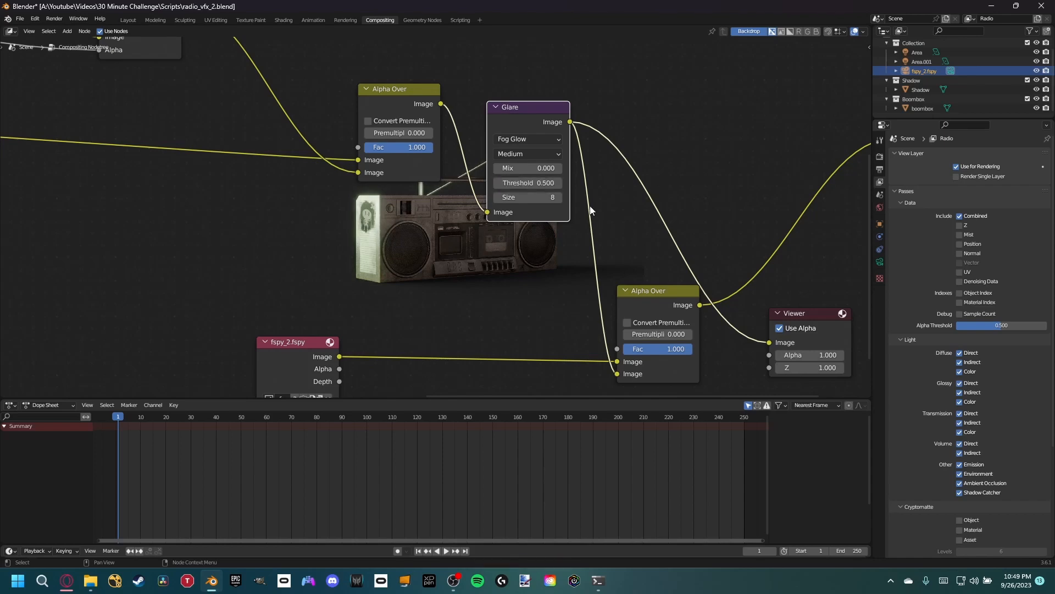
# - Switch the Viewer back to the final Alpha Over and render the still image with the glare
pyautogui.moveTo(596, 197); pyautogui.dragTo(520, 174, button='middle')
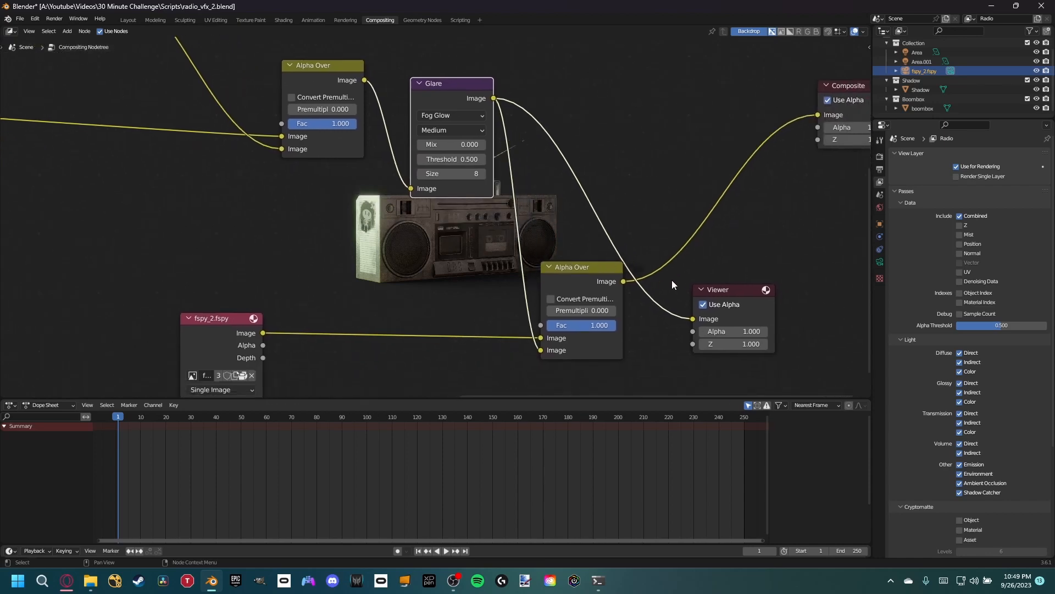
pyautogui.keyDown('ctrl'); pyautogui.keyDown('shift'); pyautogui.click(586, 278); pyautogui.keyUp('shift'); pyautogui.keyUp('ctrl')
pyautogui.click(54, 18)
pyautogui.click(61, 31)
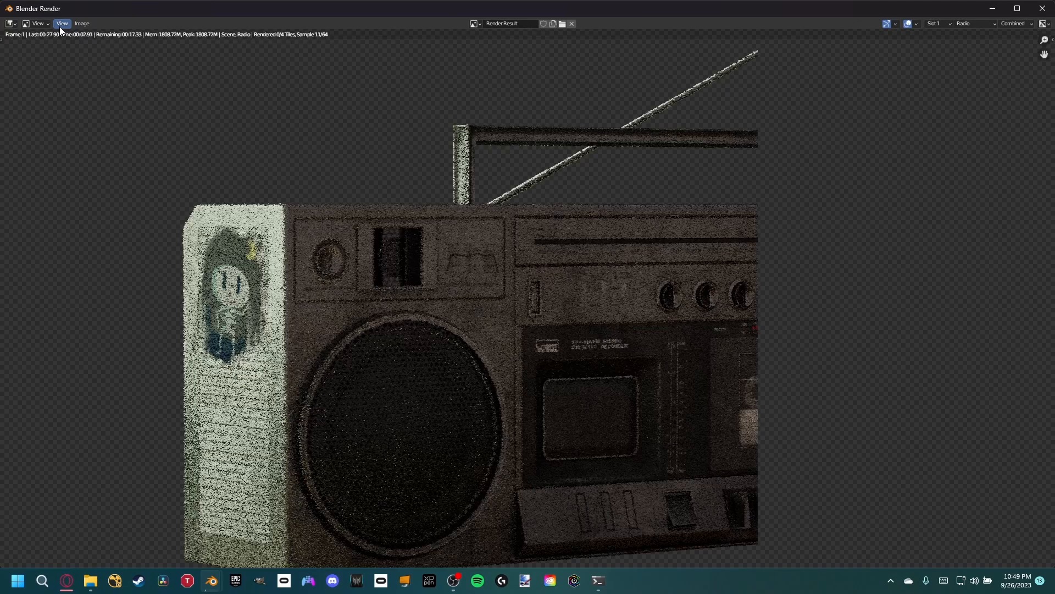
# - Examine the new render up close and as a whole, checking the glow on the boombox's bright side and its blend with the scene
pyautogui.scroll(-4, 399, 210)
pyautogui.scroll(1, 422, 215)
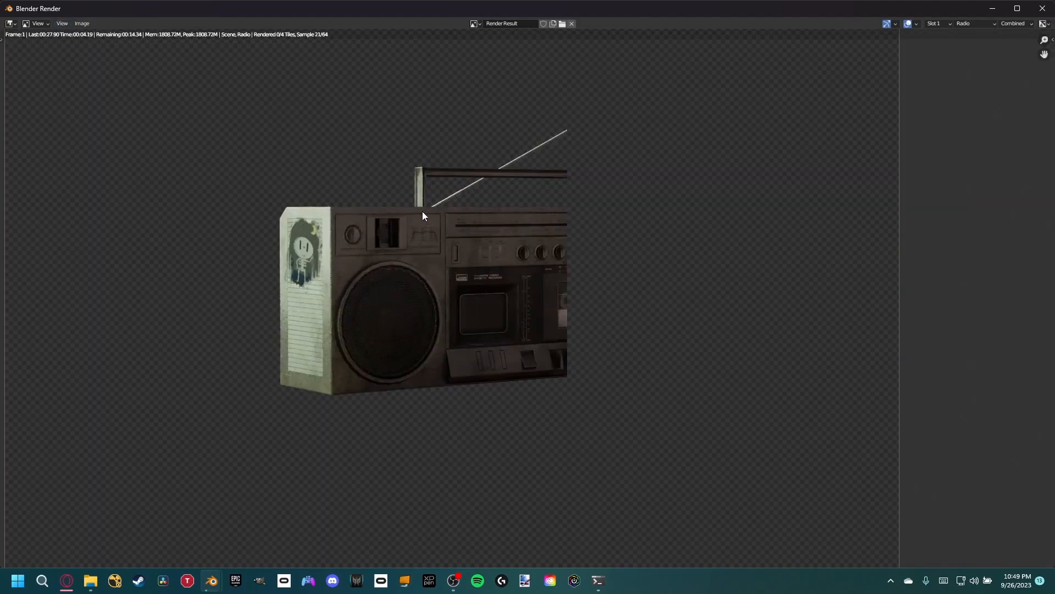
pyautogui.scroll(-1, 422, 214)
pyautogui.scroll(-1, 464, 246)
pyautogui.scroll(1, 464, 251)
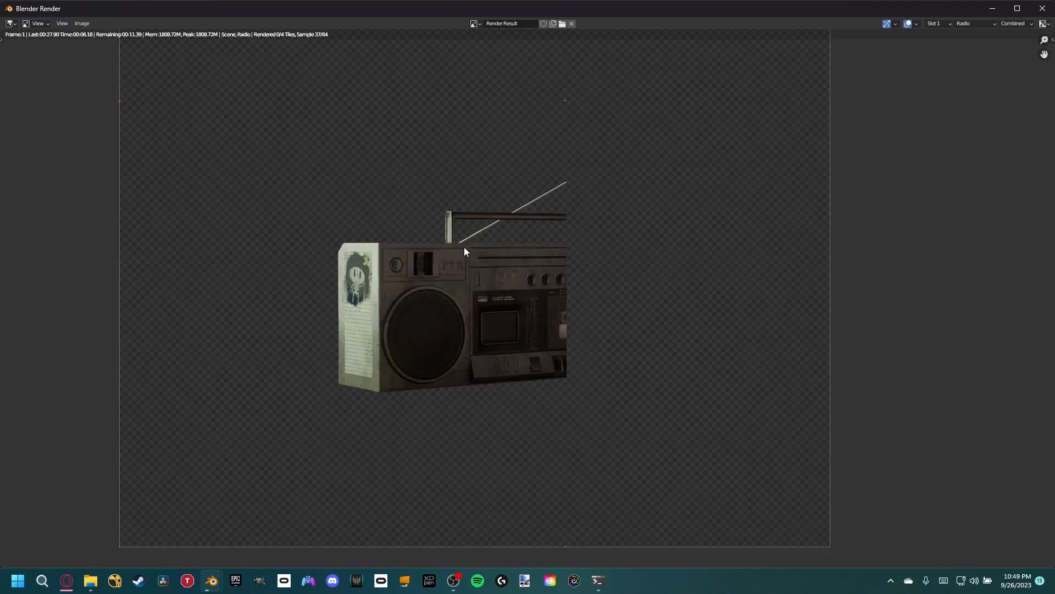
pyautogui.scroll(-1, 464, 251)
pyautogui.moveTo(476, 249); pyautogui.dragTo(540, 273, button='middle')
pyautogui.scroll(-1, 539, 272)
pyautogui.scroll(1, 539, 273)
pyautogui.scroll(-1, 542, 275)
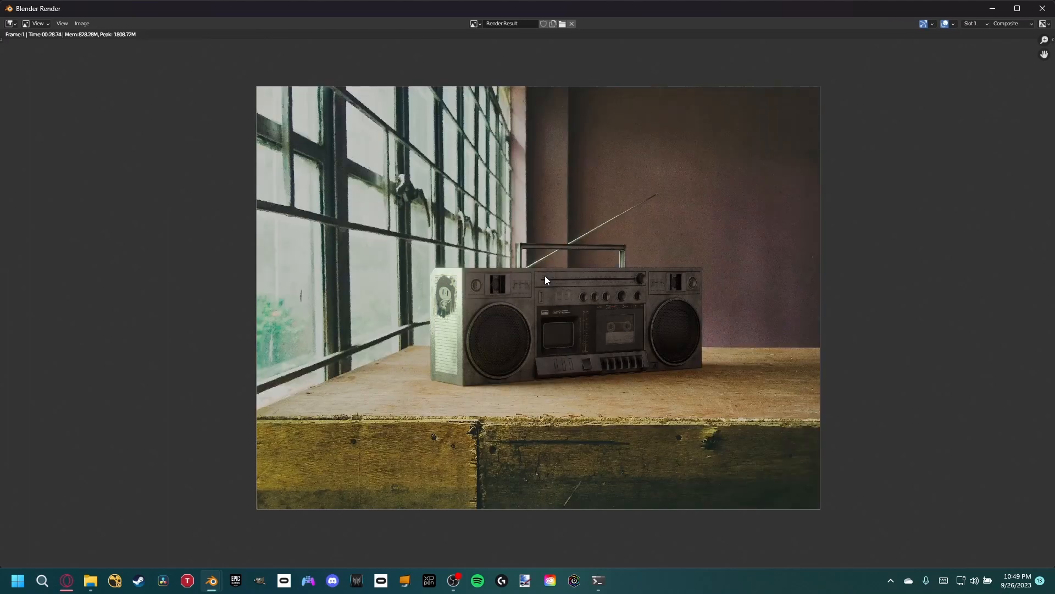
pyautogui.scroll(5, 463, 292)
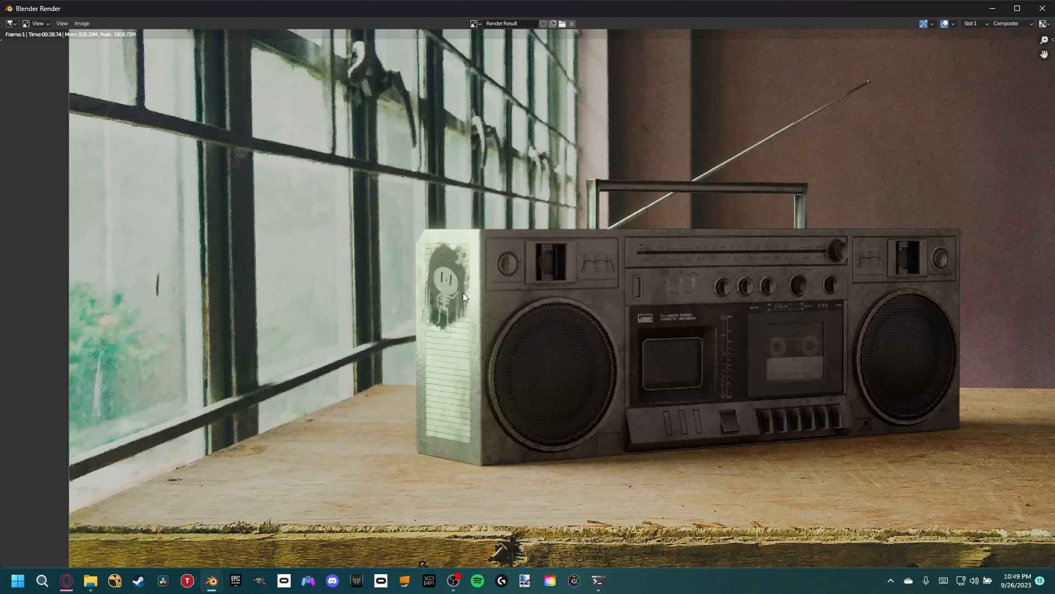
pyautogui.scroll(-2, 526, 275)
pyautogui.scroll(-1, 542, 281)
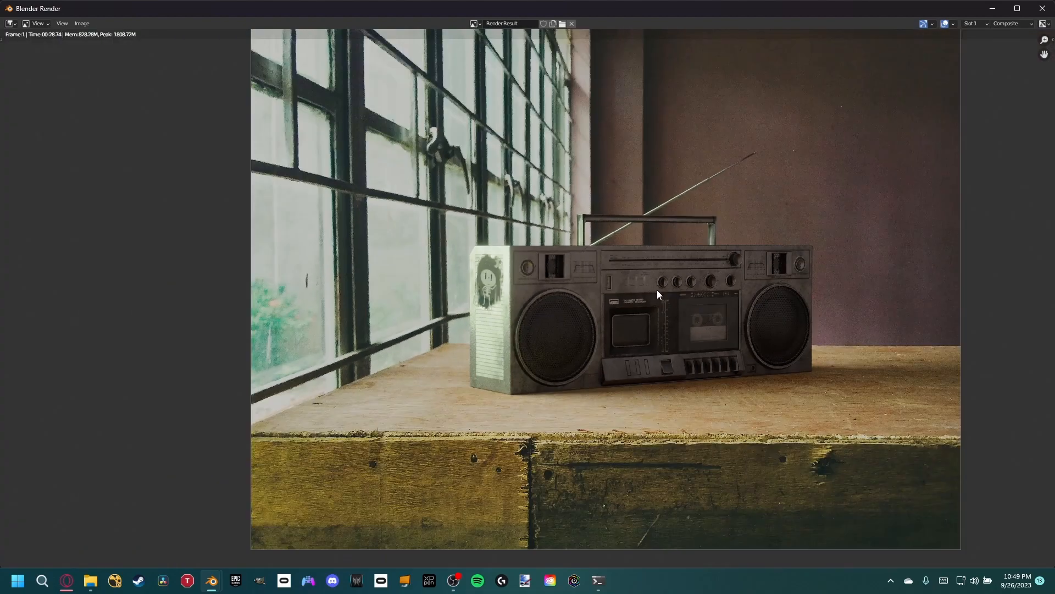
pyautogui.moveTo(657, 289); pyautogui.dragTo(608, 277, button='middle')
pyautogui.scroll(2, 608, 277)
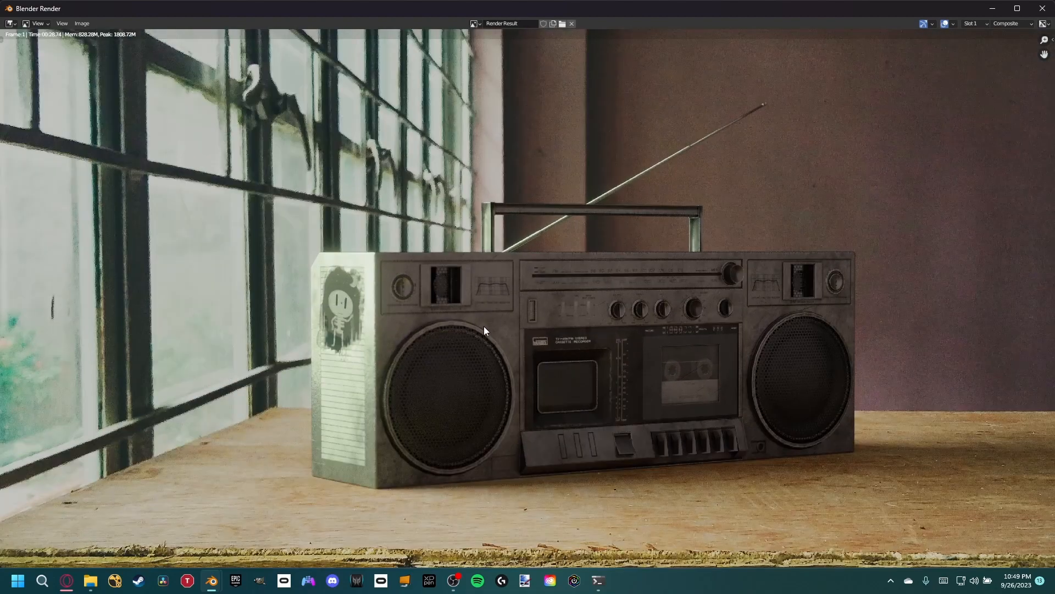
pyautogui.moveTo(483, 326); pyautogui.dragTo(499, 287, button='middle')
pyautogui.scroll(-1, 457, 302)
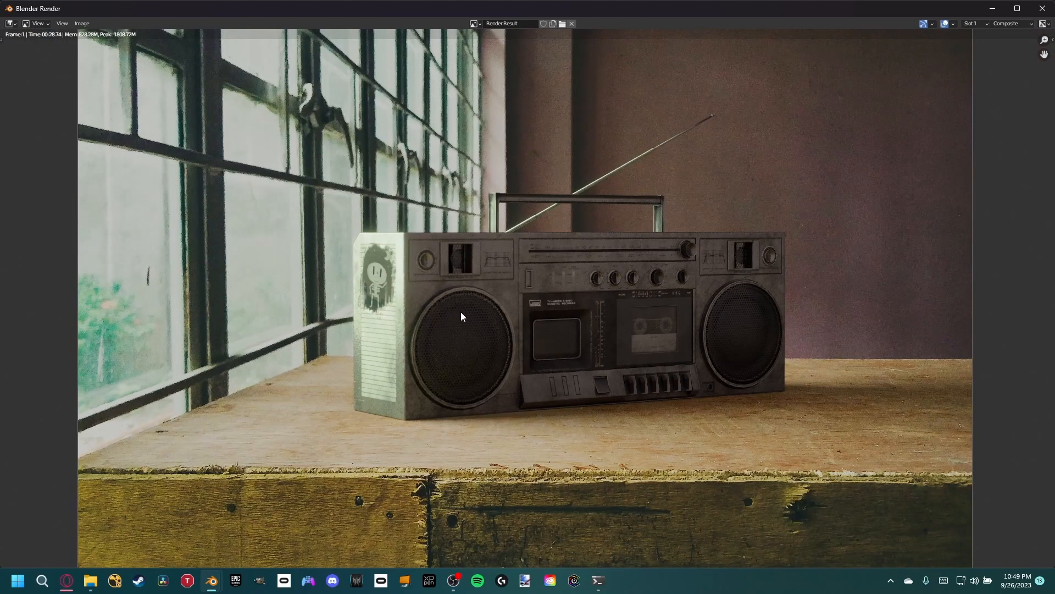
pyautogui.scroll(-1, 519, 330)
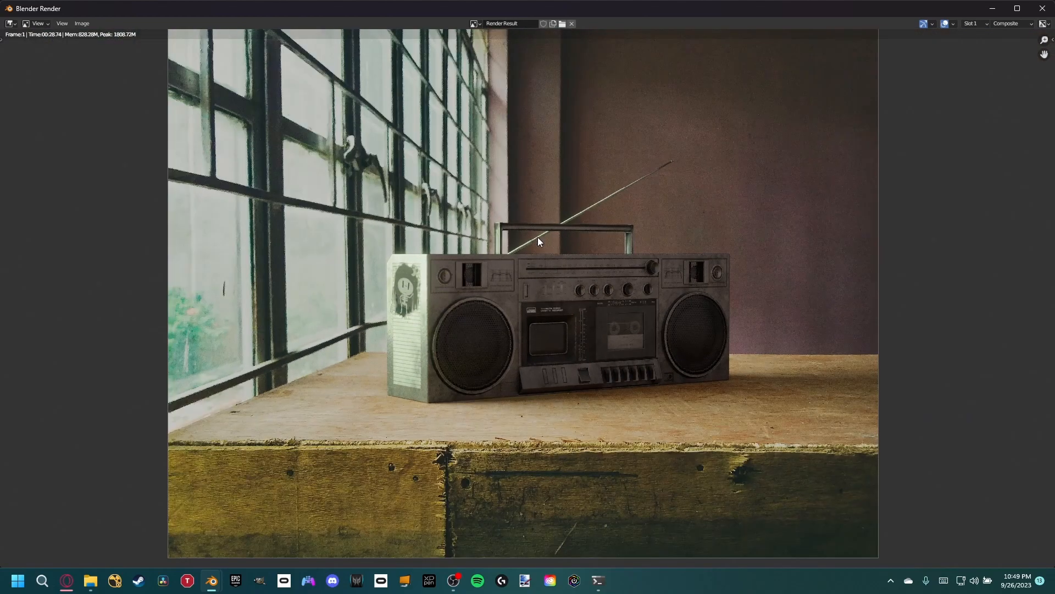
pyautogui.scroll(-1, 607, 267)
pyautogui.scroll(2, 547, 358)
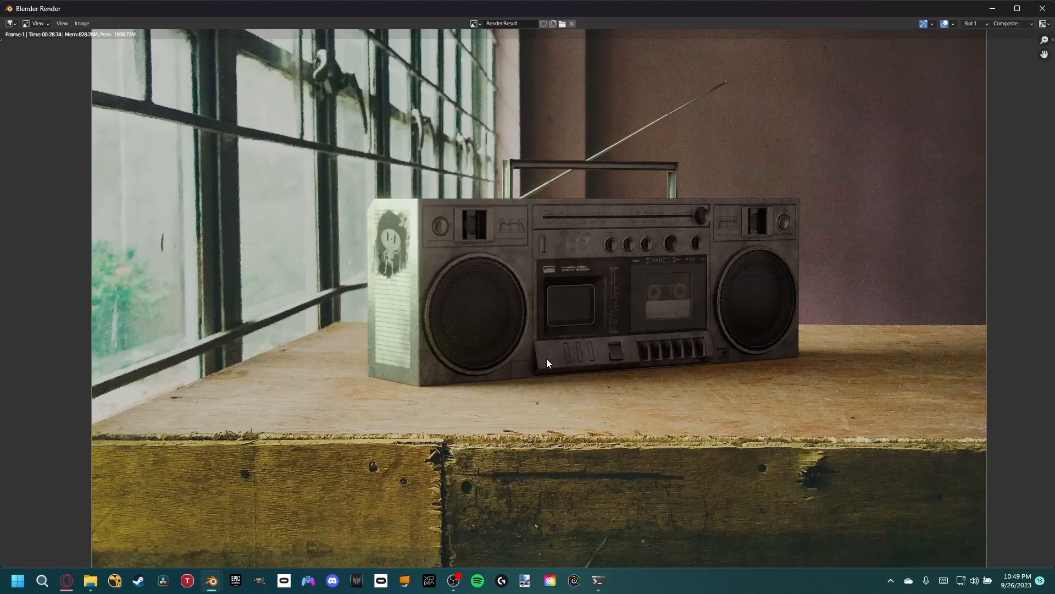
pyautogui.scroll(1, 546, 358)
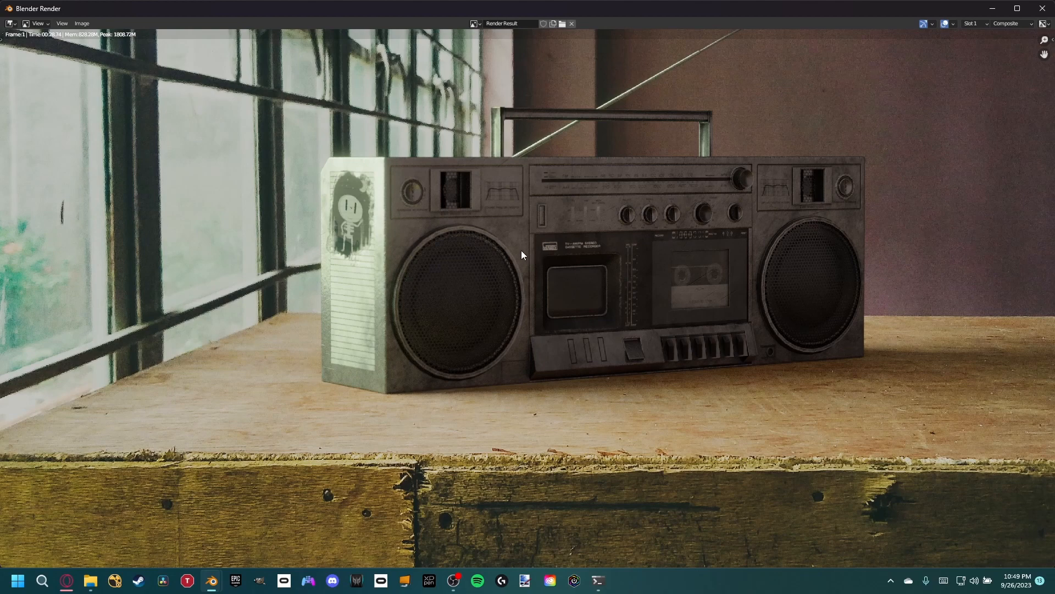
# - Inspect the rendered boombox's front details, handle and antenna up close, comparing their lighting and sharpness with the background photo
pyautogui.scroll(-2, 500, 262)
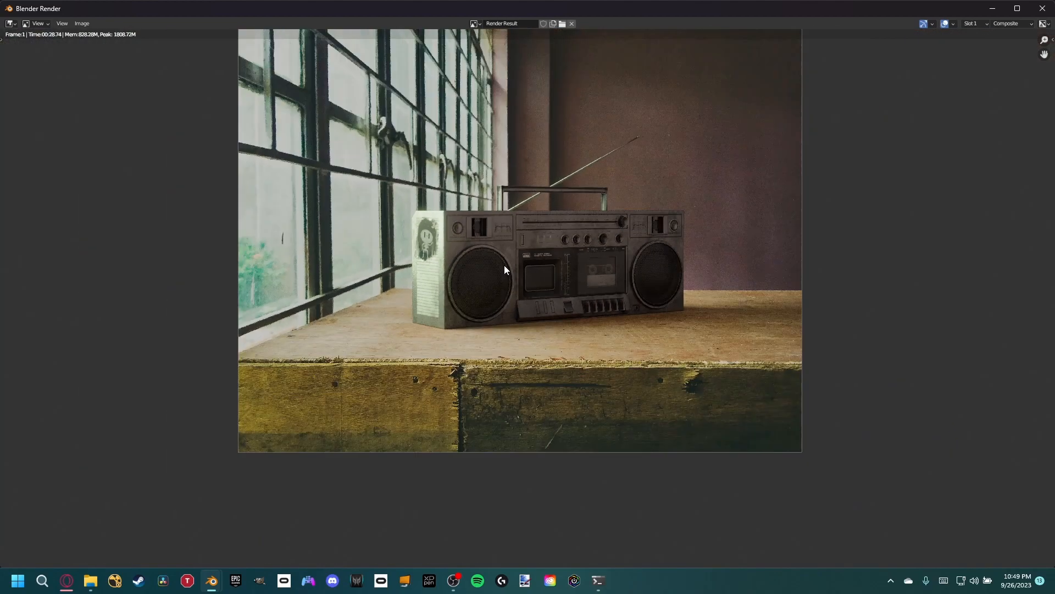
pyautogui.scroll(2, 504, 265)
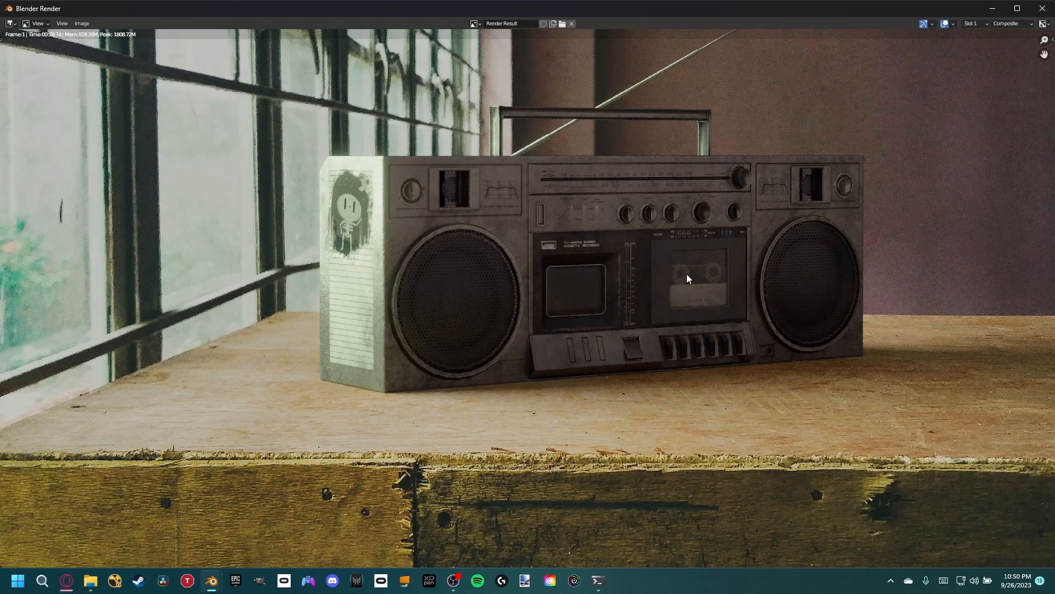
pyautogui.scroll(-3, 650, 394)
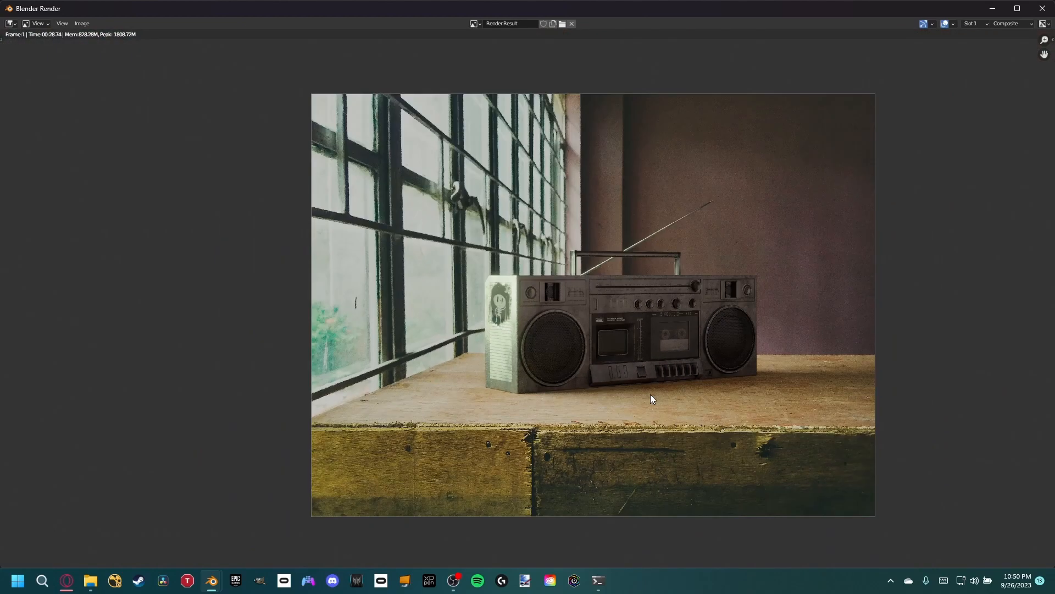
pyautogui.scroll(2, 648, 380)
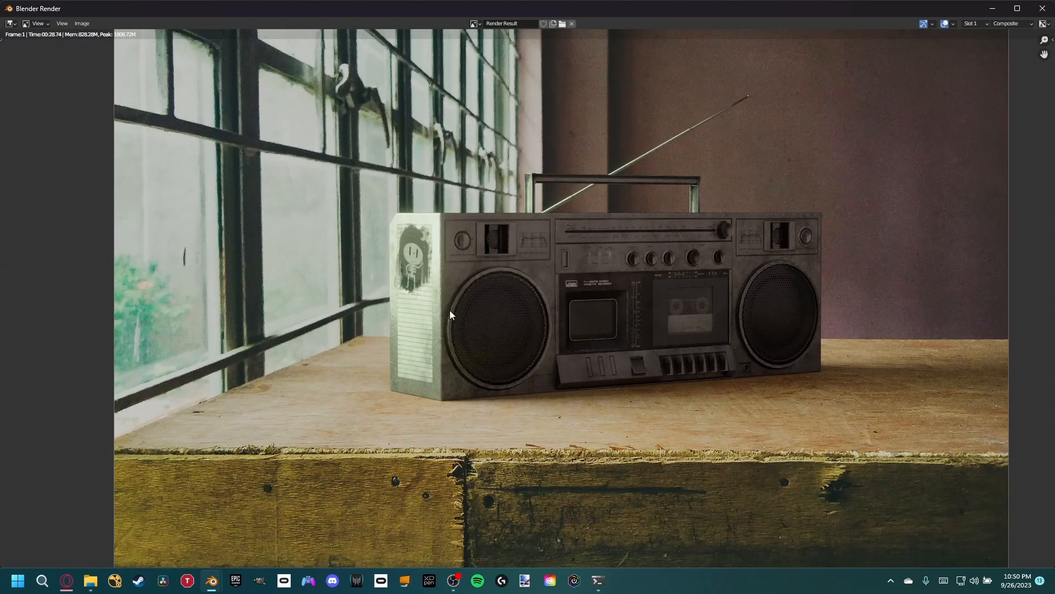
pyautogui.scroll(-1, 701, 315)
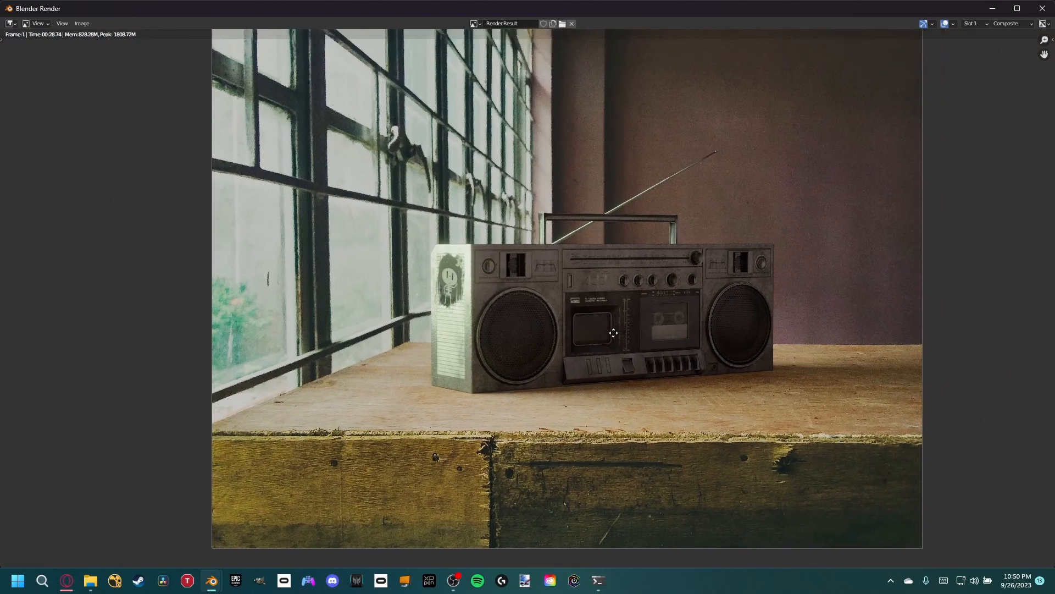
pyautogui.scroll(2, 610, 335)
pyautogui.scroll(3, 610, 335)
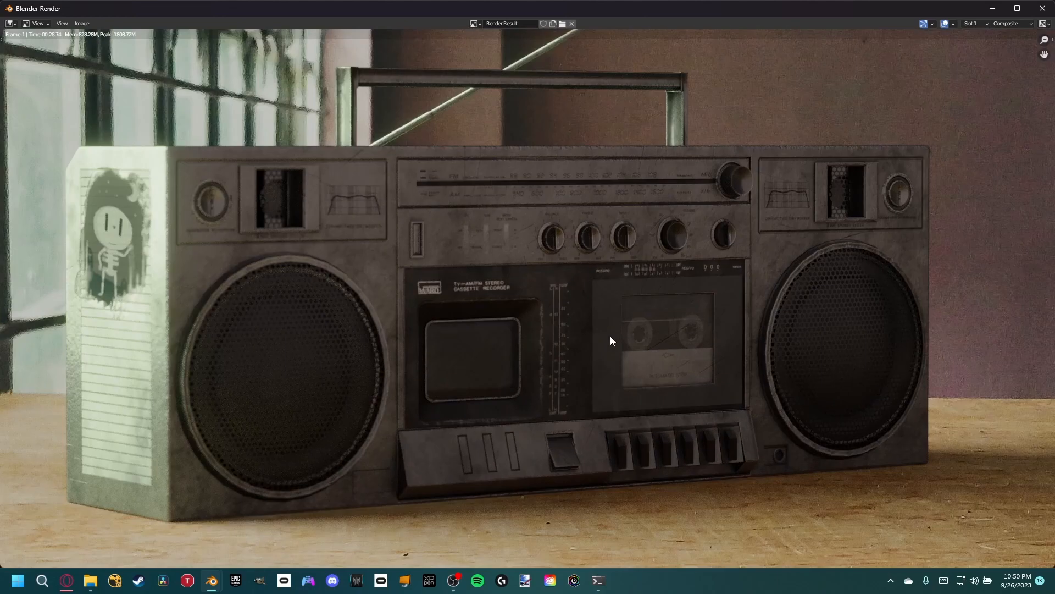
pyautogui.scroll(-1, 505, 245)
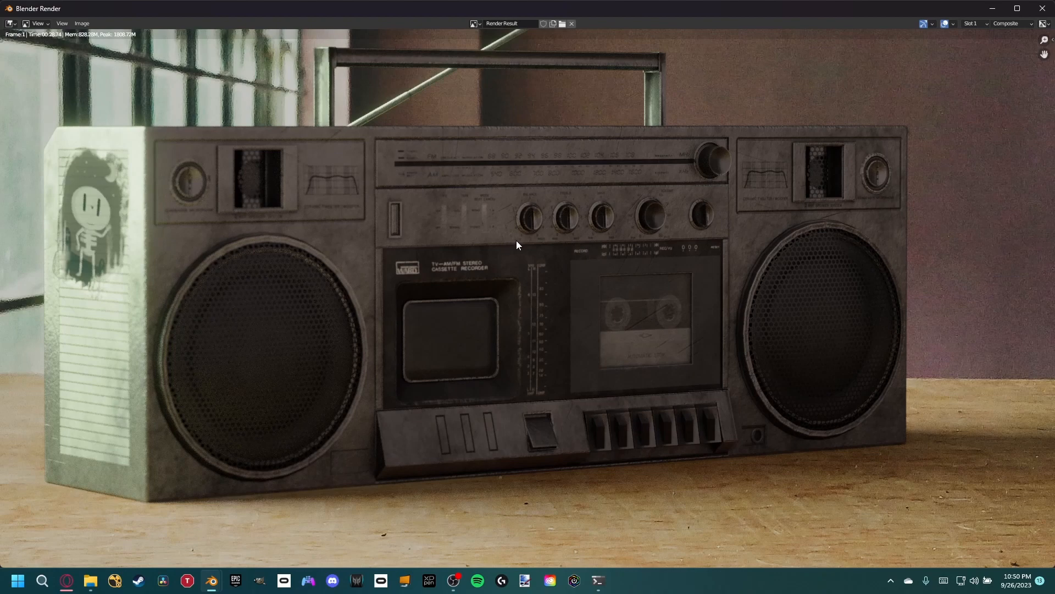
pyautogui.moveTo(543, 113); pyautogui.dragTo(539, 346, button='middle')
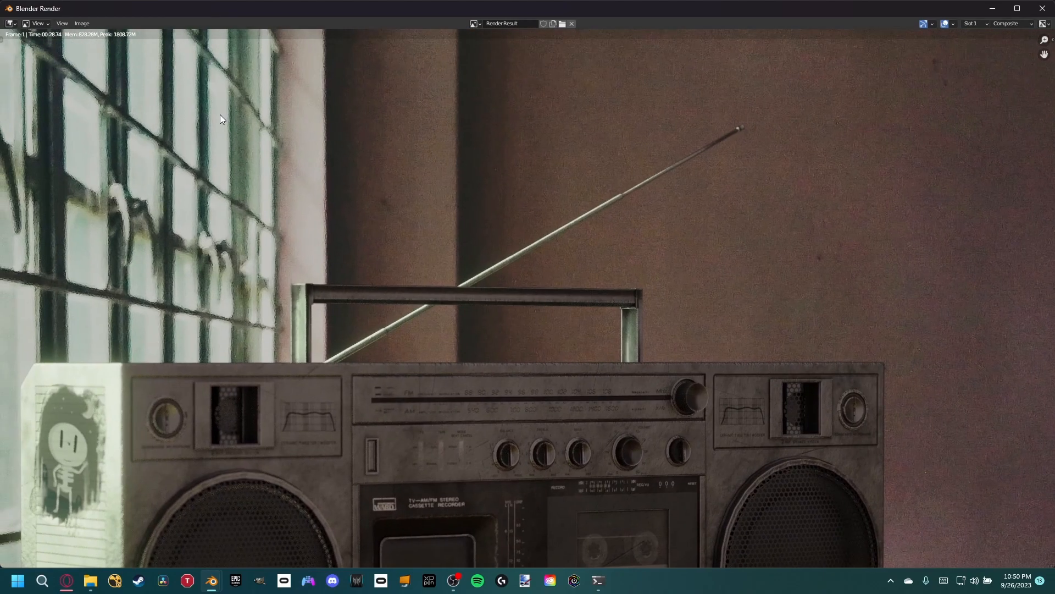
pyautogui.moveTo(429, 232); pyautogui.dragTo(502, 202, button='middle')
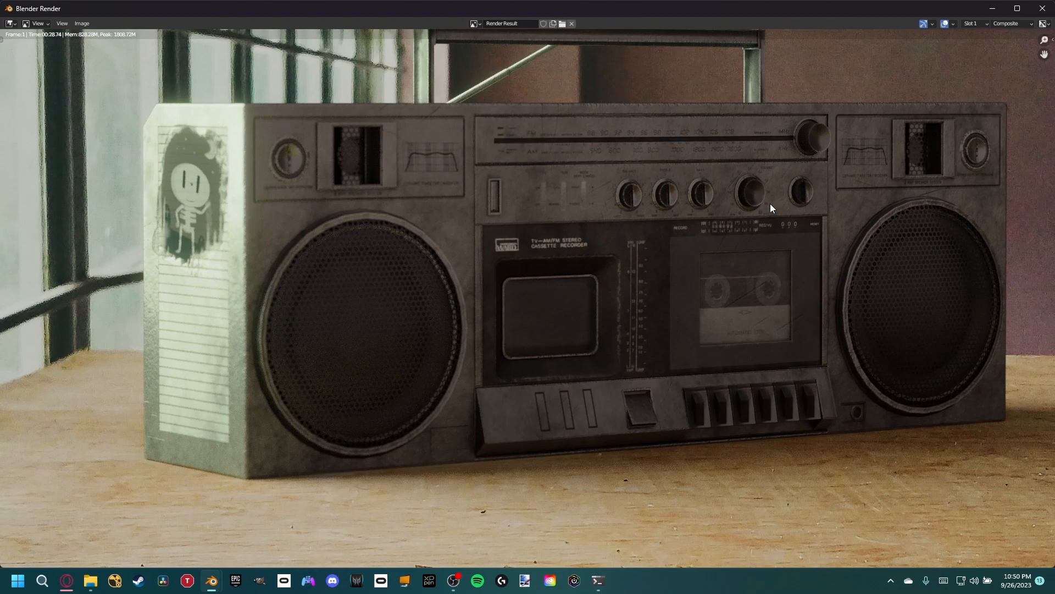
# - Review the full composited image, checking how the boombox sits on the wooden table beside the window
pyautogui.scroll(-2, 581, 229)
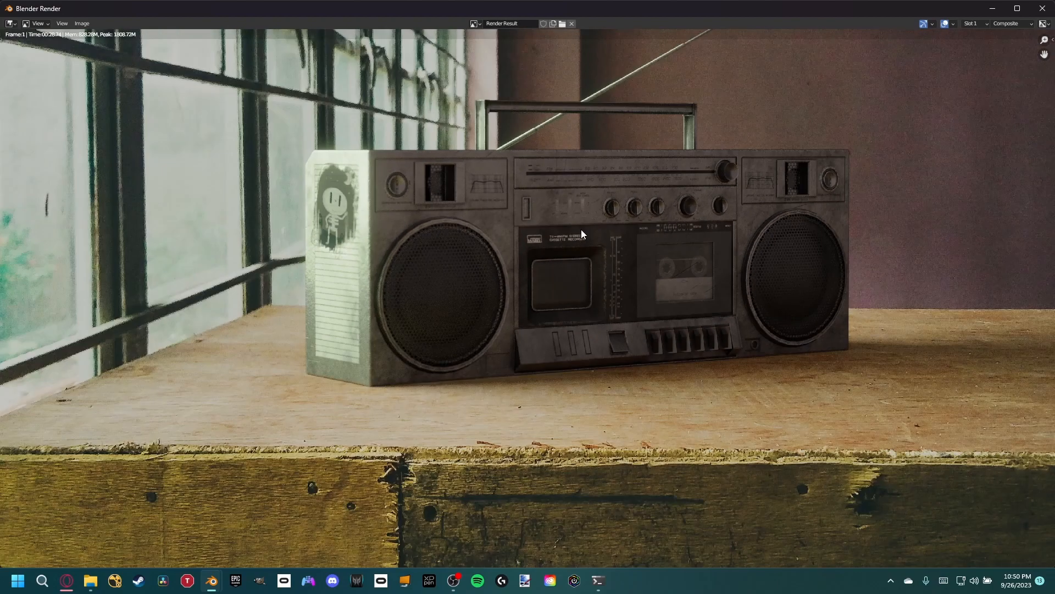
pyautogui.scroll(-1, 581, 252)
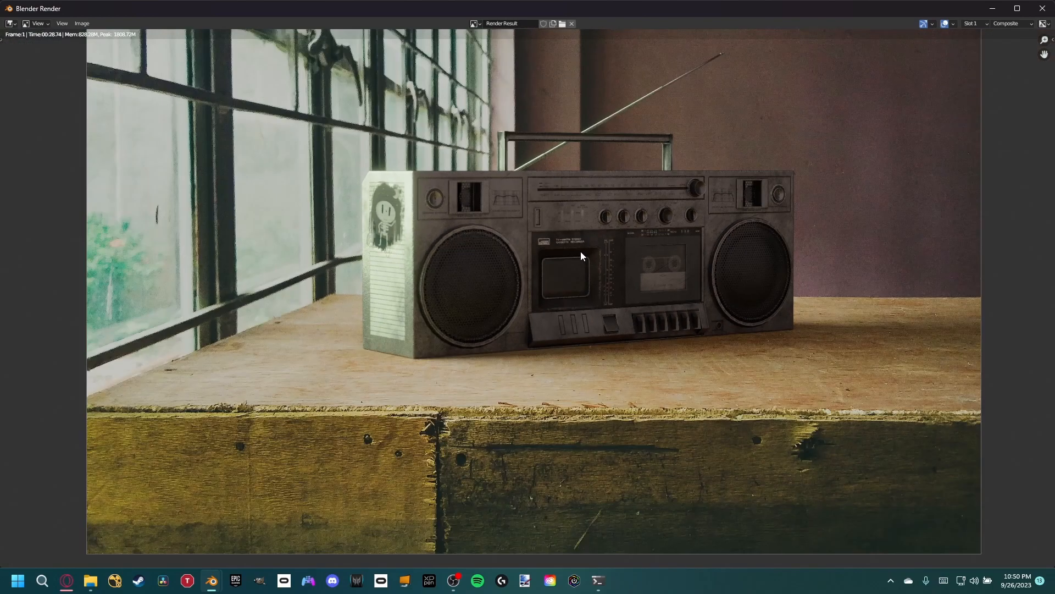
pyautogui.scroll(-1, 559, 216)
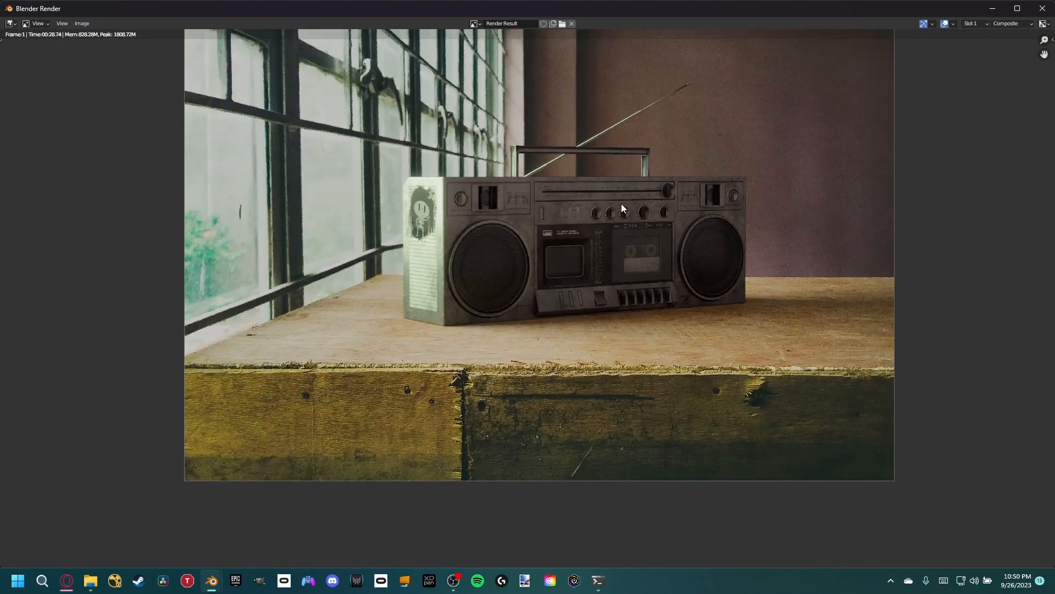
pyautogui.moveTo(621, 204); pyautogui.dragTo(585, 278, button='middle')
pyautogui.scroll(-1, 596, 318)
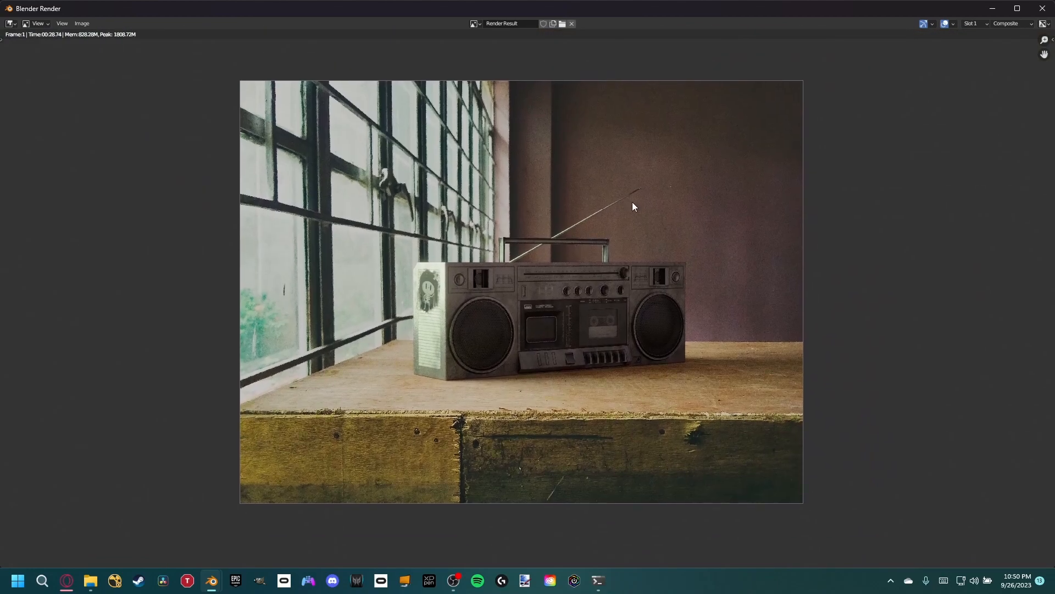
pyautogui.scroll(2, 628, 349)
pyautogui.scroll(-1, 628, 348)
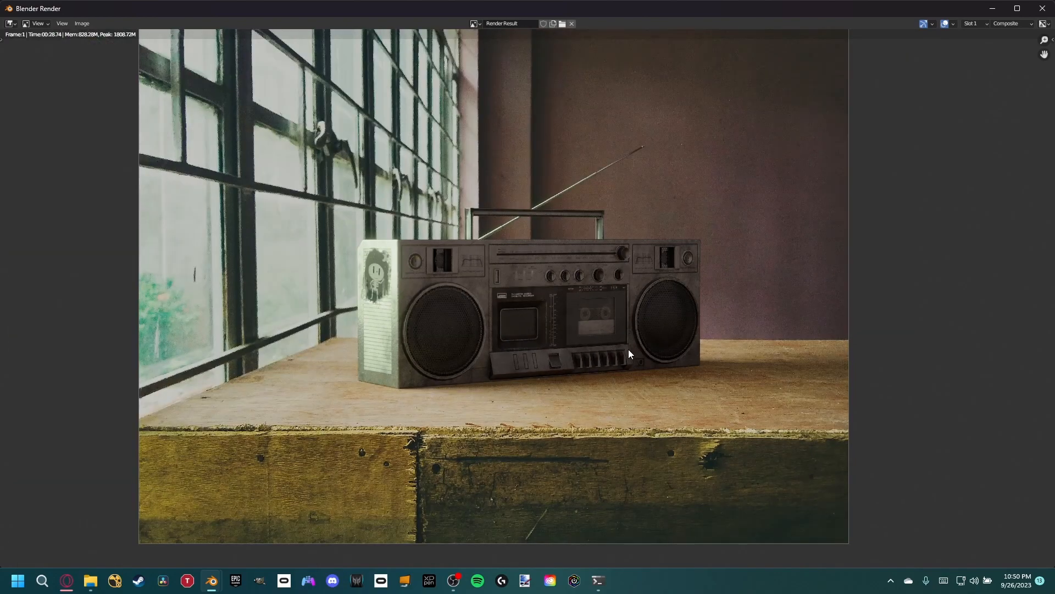
pyautogui.moveTo(629, 349); pyautogui.dragTo(589, 380, button='middle')
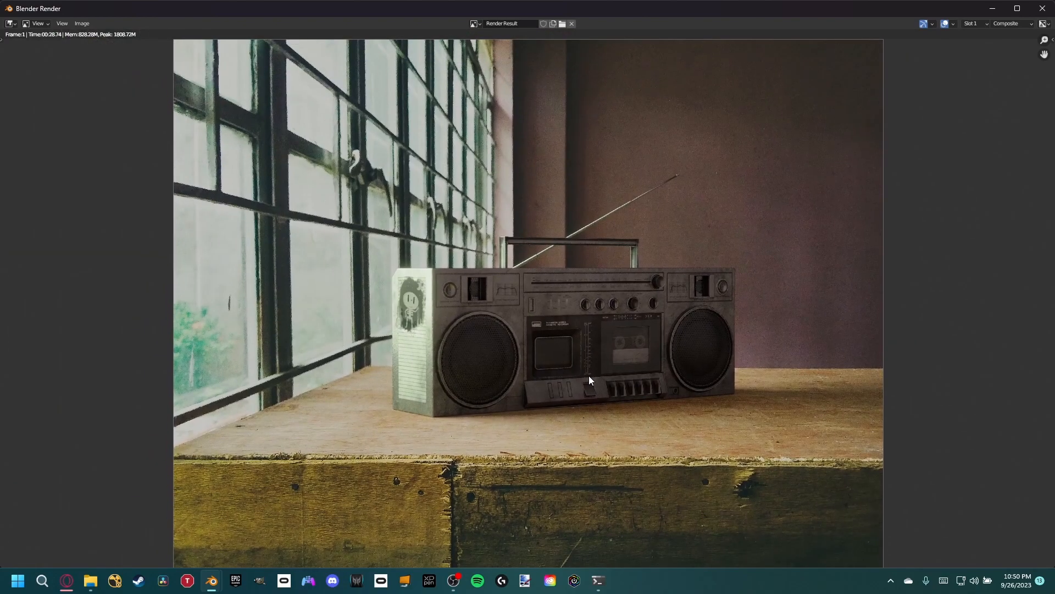